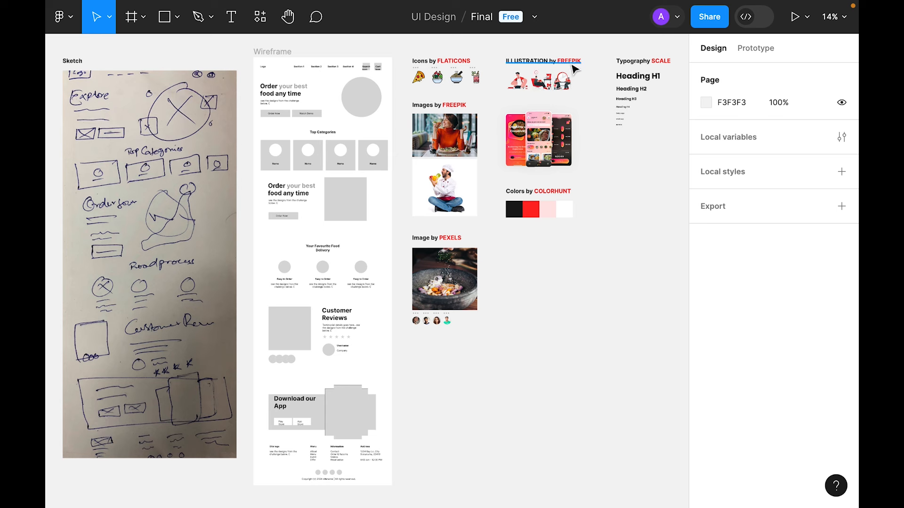
left_click_drag(603, 241, 496, 215)
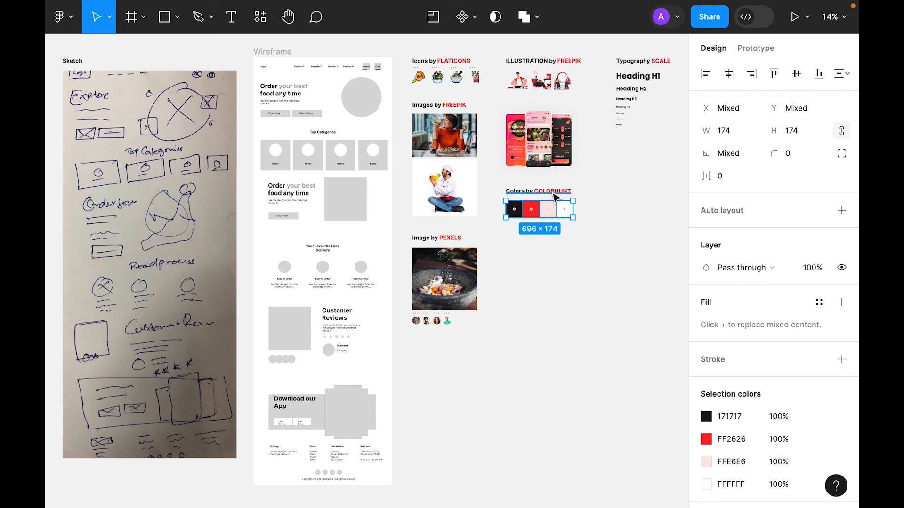
left_click_drag(498, 405, 403, 246)
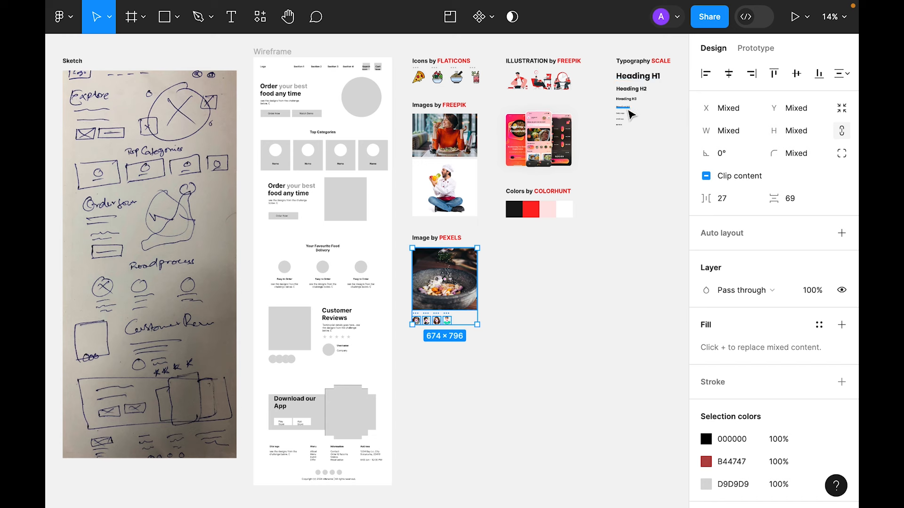
left_click(624, 163)
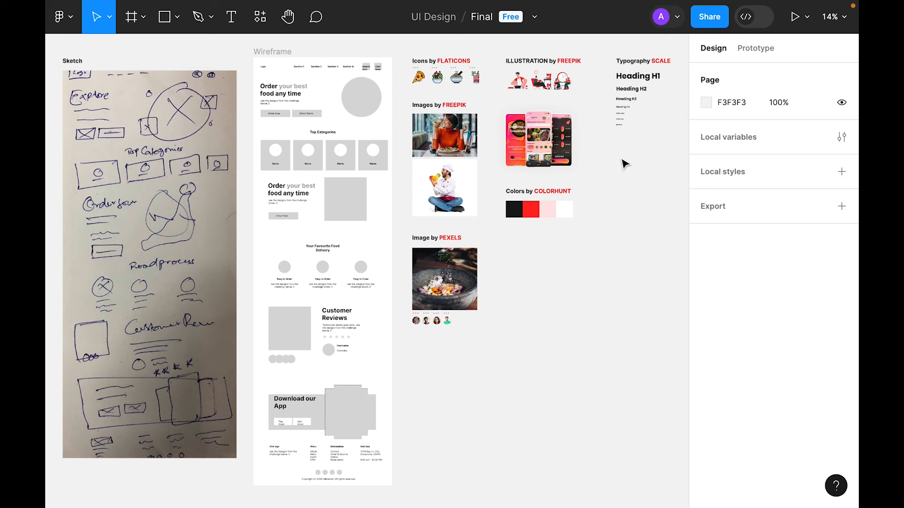
left_click_drag(594, 256, 503, 198)
left_click_drag(649, 161, 613, 81)
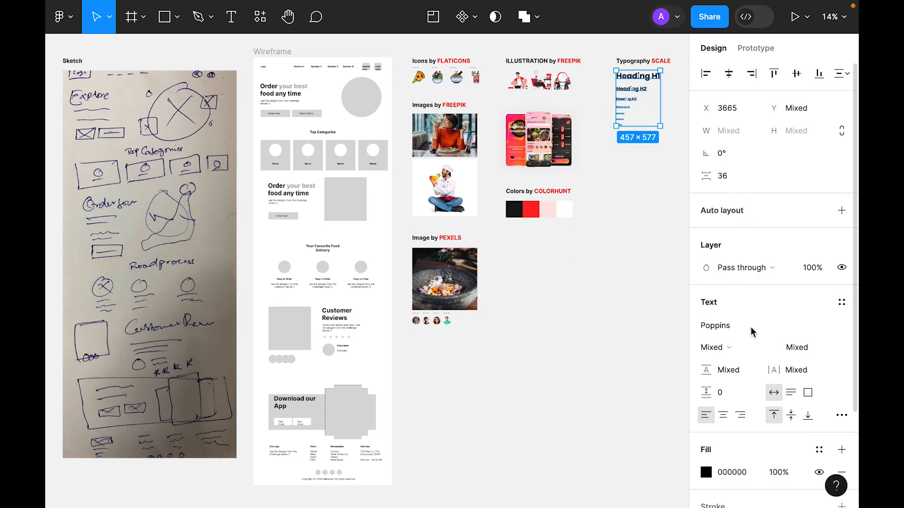
left_click(629, 383)
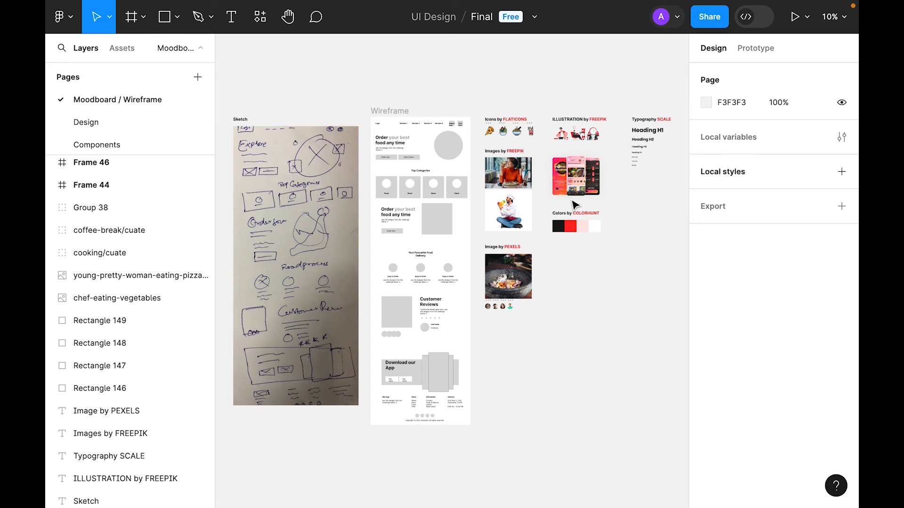
Step: Create a color style named Black from the black swatch under the Colors by COLORHUNT heading
key("z")
left_click_drag(545, 202, 632, 250)
left_click(311, 288)
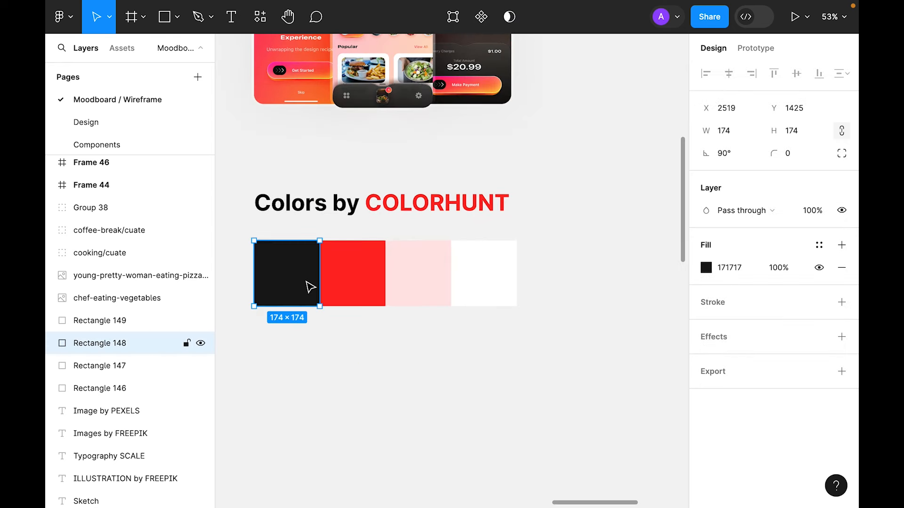
left_click(819, 246)
left_click(652, 248)
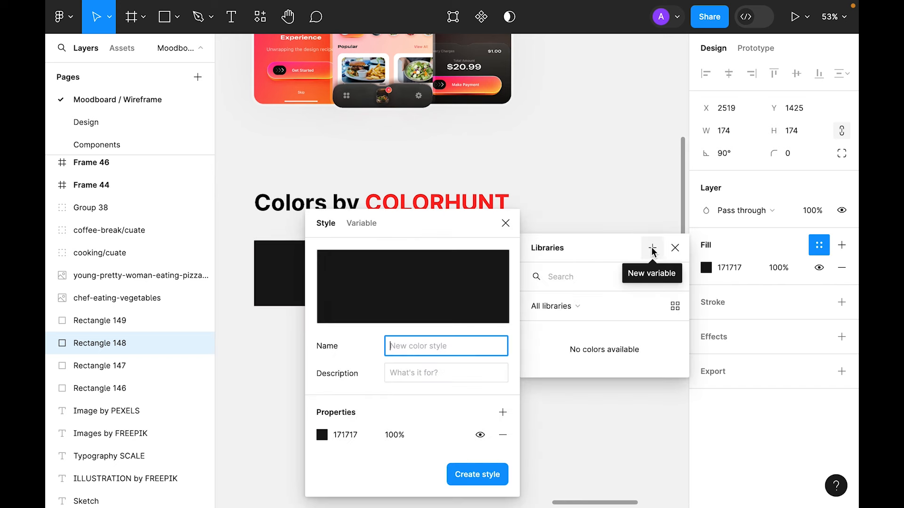
left_click_drag(398, 224, 559, 168)
left_click(590, 286)
type("Blac")
key("Return")
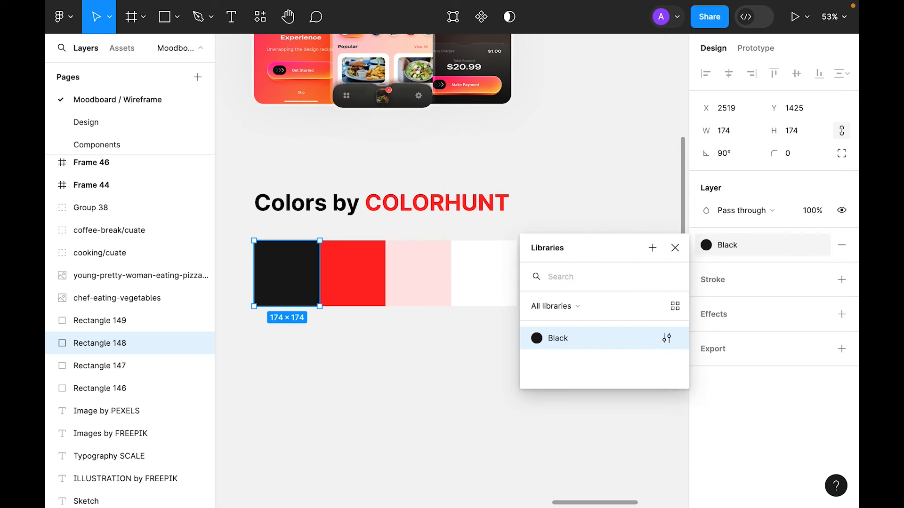
Step: Create a color style named Primary from the red swatch's fill
left_click(376, 268)
left_click(820, 246)
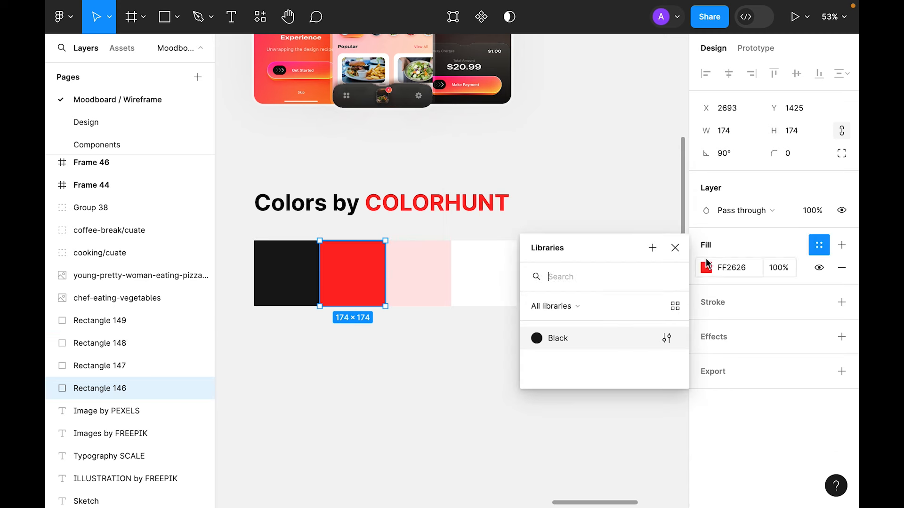
left_click(653, 248)
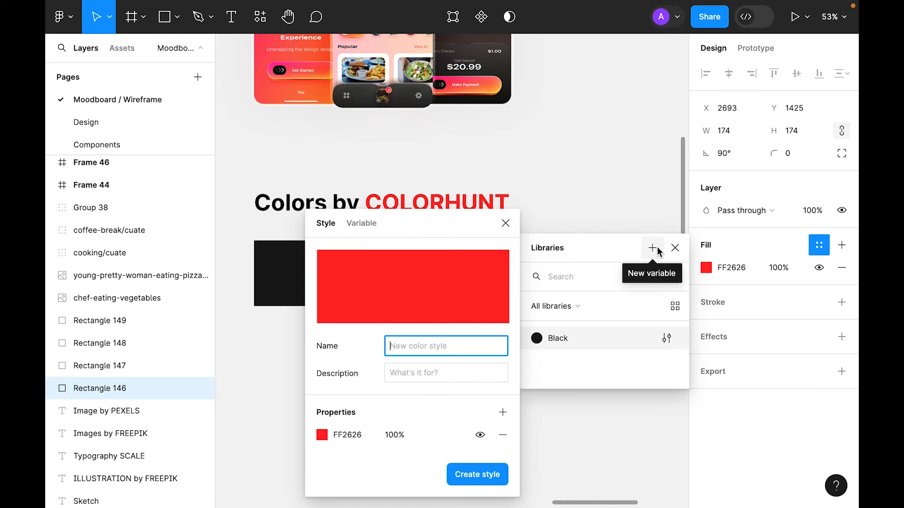
type("Primary")
key("Return")
Step: Create a color style named Light from the pale pink swatch's fill
left_click(414, 269)
left_click(652, 248)
type("Li")
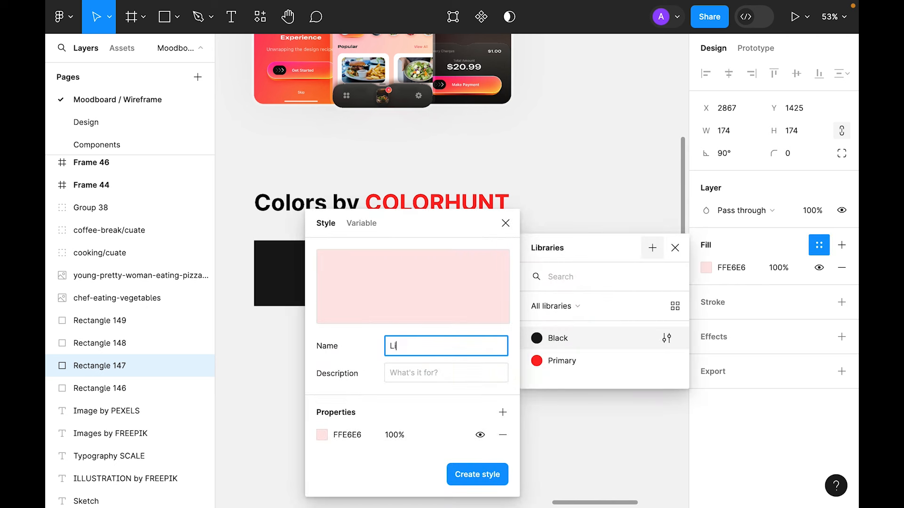
type("ght")
key("Return")
Step: Create a color style named White from the white swatch's fill
left_click(475, 297)
left_click(652, 248)
type("White")
key("Return")
left_click(426, 385)
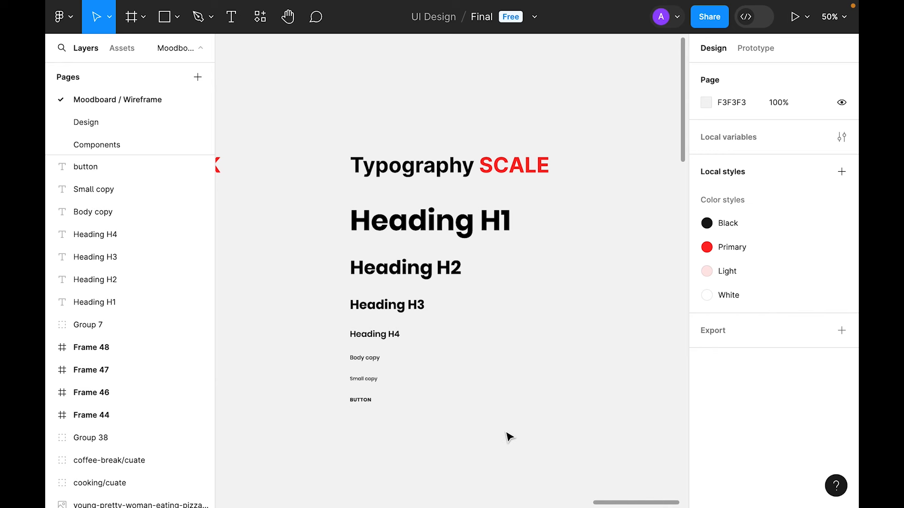
Step: Apply the Black color style to all seven sample texts under the Typography SCALE heading
left_click_drag(532, 435, 315, 219)
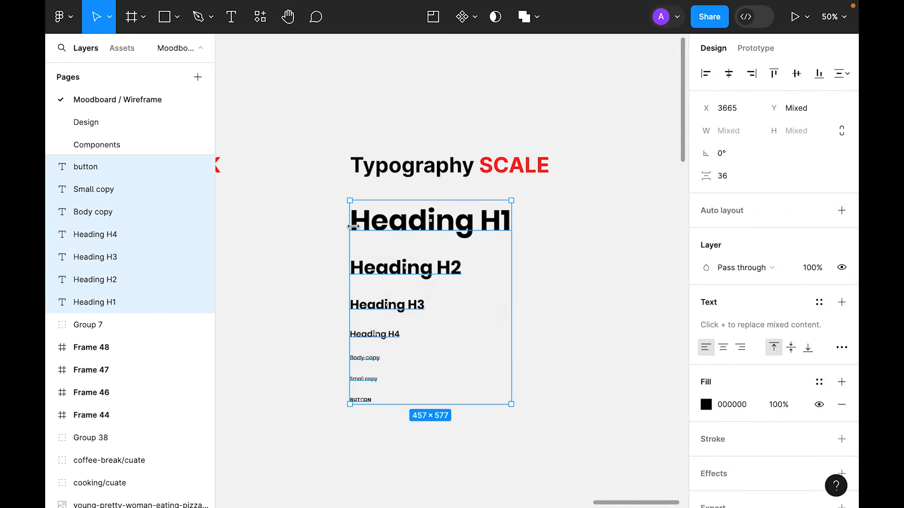
left_click(811, 384)
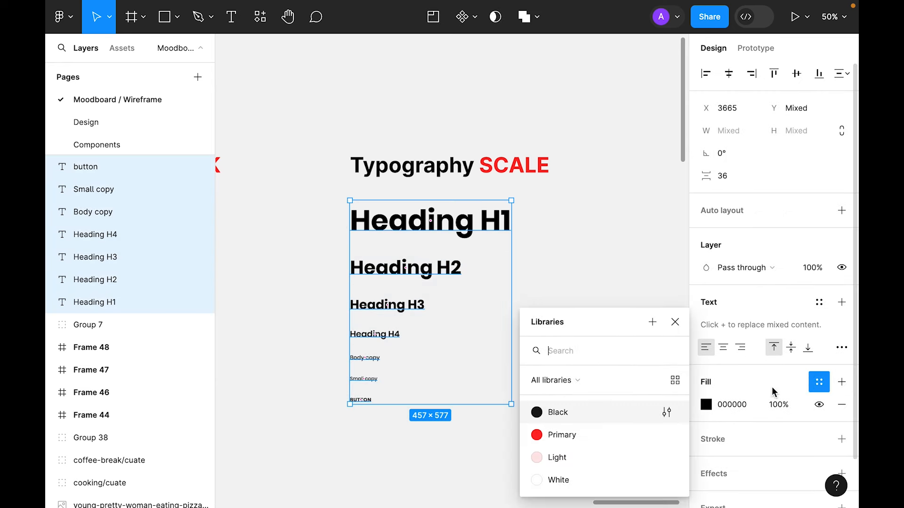
left_click(558, 413)
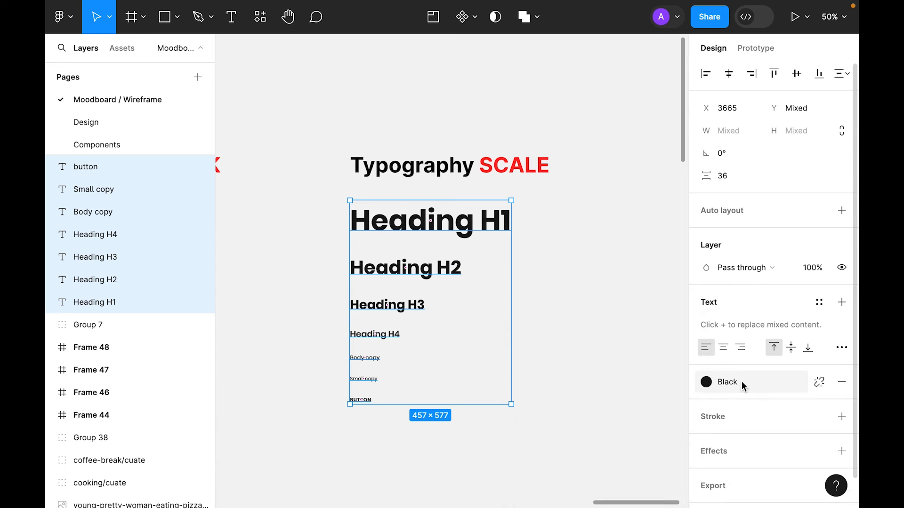
left_click(592, 292)
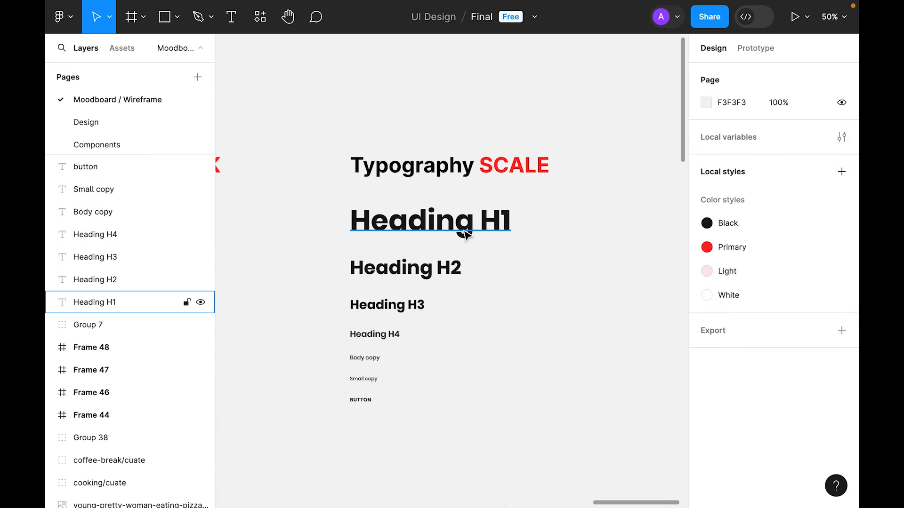
Step: Create a text style named H1 from the Heading H1 sample
left_click(427, 231)
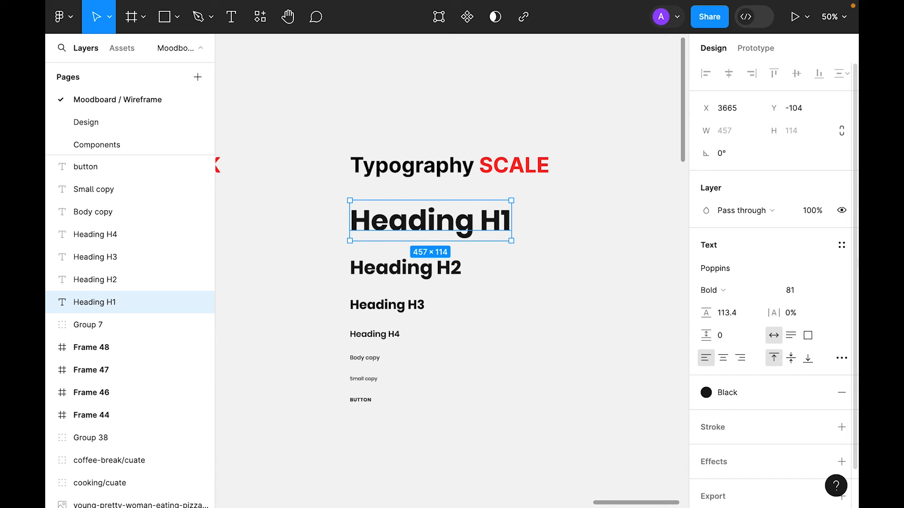
left_click(842, 245)
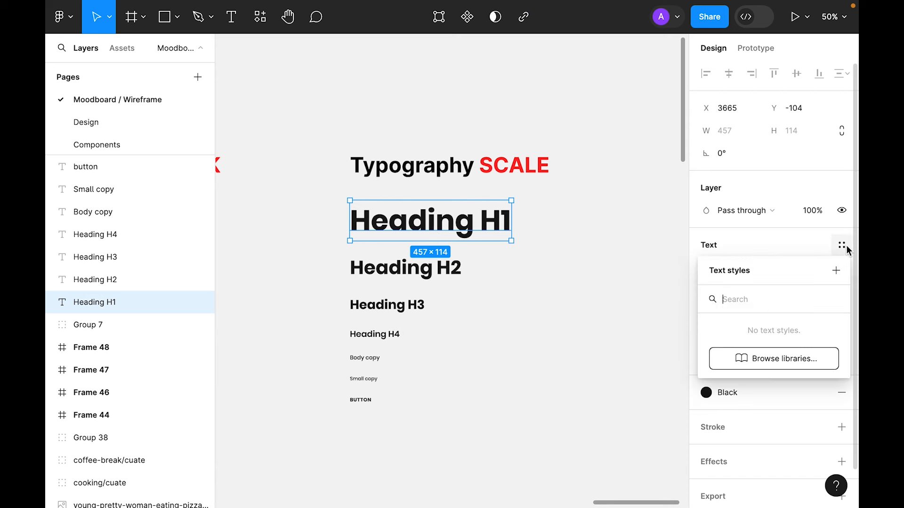
left_click(837, 274)
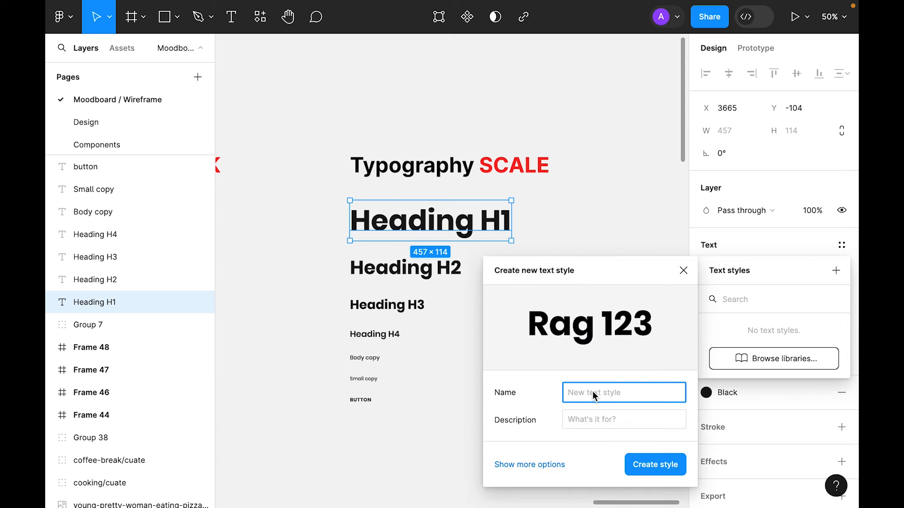
type("H1")
key("Return")
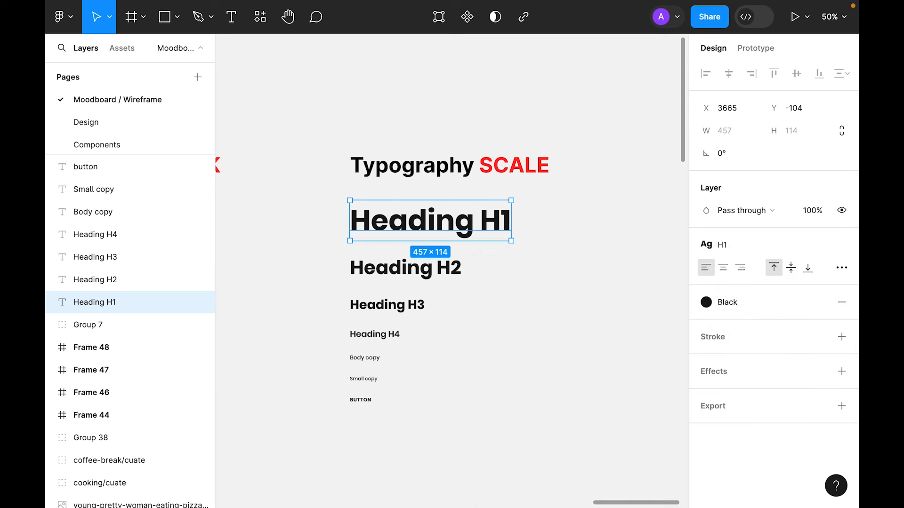
Step: Create a text style named H2 from the Heading H2 sample
left_click(431, 269)
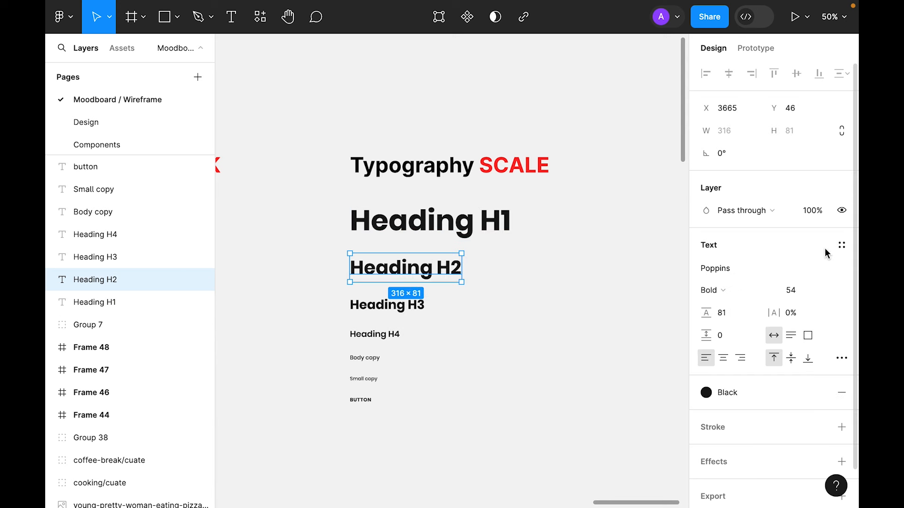
left_click(842, 246)
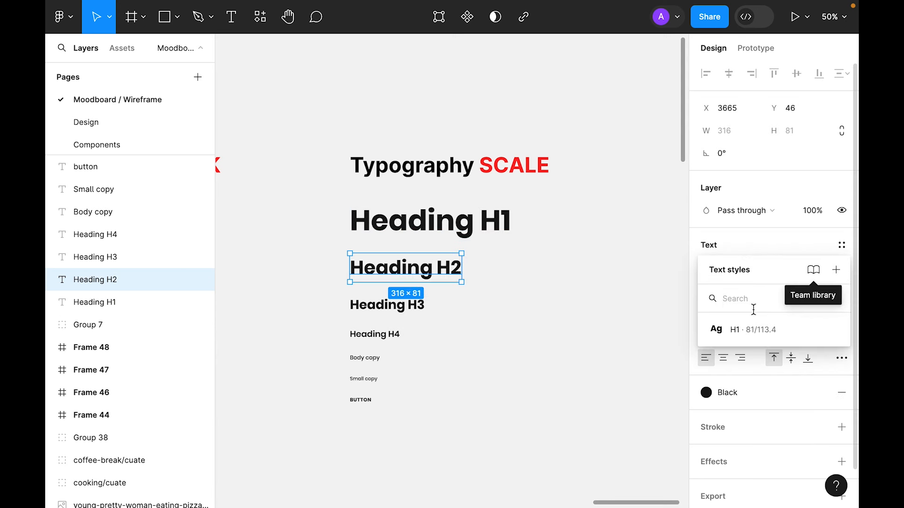
left_click(842, 271)
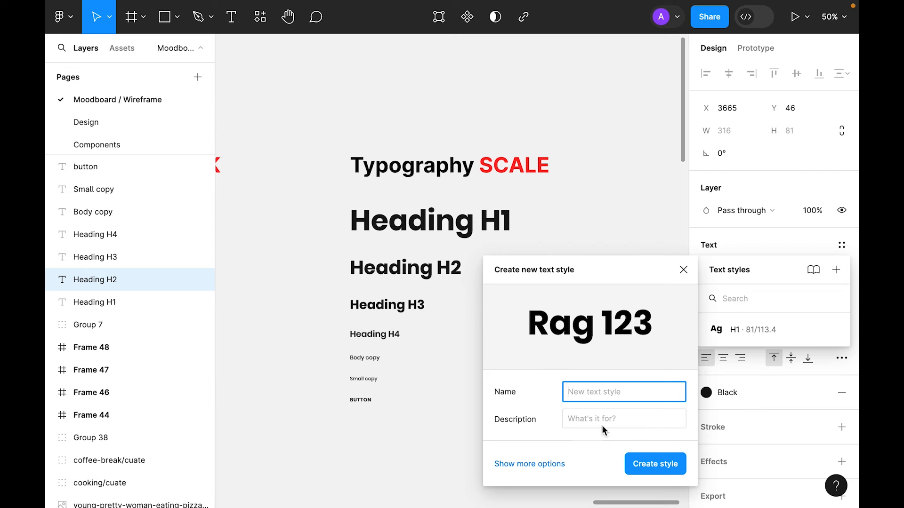
type("H2")
key("Return")
Step: Create a text style named H3 from the Heading H3 sample
left_click(387, 305)
left_click(842, 247)
left_click(836, 269)
type("H3")
key("Return")
Step: Create a text style named H4 from the Heading H4 sample
left_click(395, 335)
left_click(842, 246)
left_click(836, 270)
type("H4")
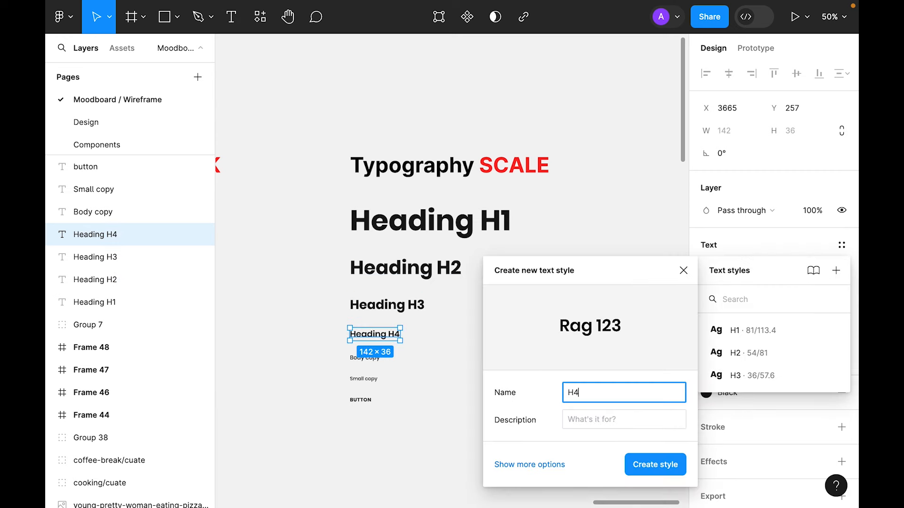
key("Return")
Step: Create a text style named Body Copy from the Body copy sample
left_click(365, 357)
left_click(841, 247)
left_click(835, 270)
type("Body Copy")
key("Return")
Step: Create a text style named Small Copy from the Small copy sample
left_click(365, 379)
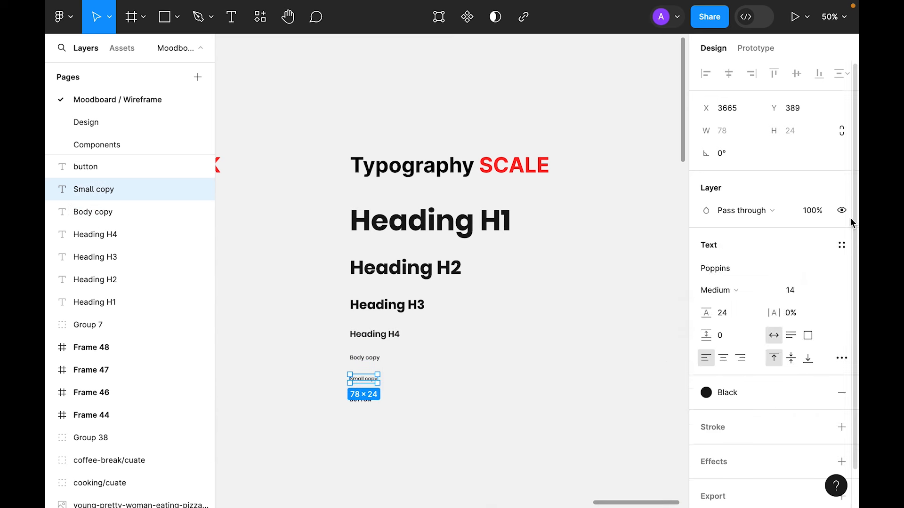
left_click(841, 247)
left_click(836, 270)
type("Small Copy")
key("Return")
Step: Create a text style named Button from the BUTTON sample and review the list of local styles
left_click(360, 399)
left_click(842, 246)
left_click(836, 270)
type("Button")
key("Return")
left_click(633, 347)
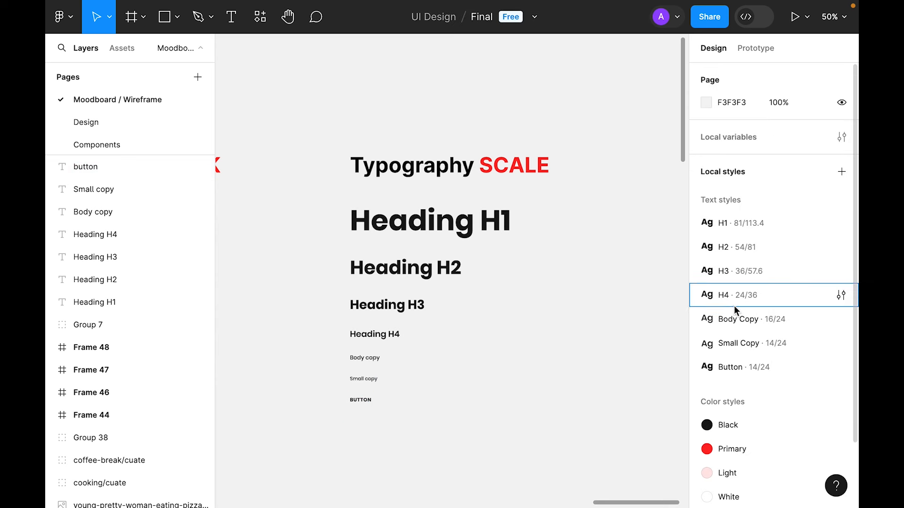
scroll(753, 405, "down", 3)
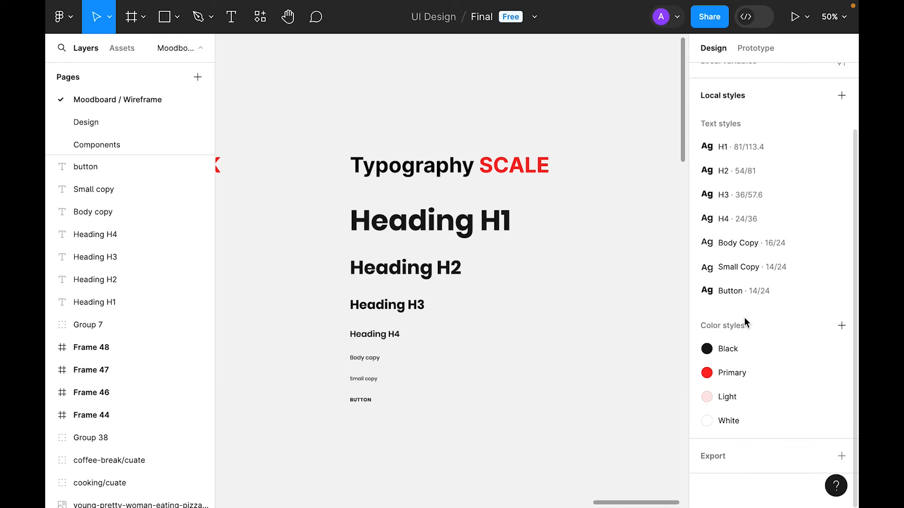
scroll(746, 322, "up", 3)
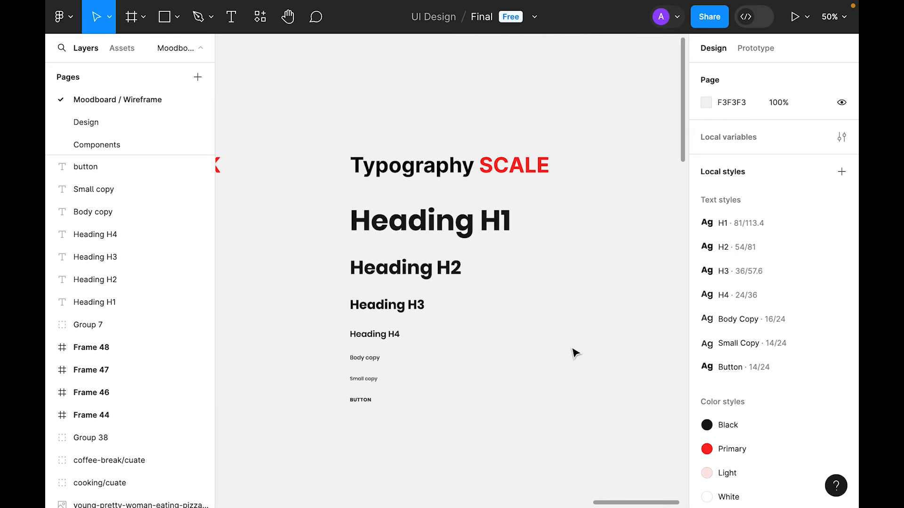
Step: Duplicate the Pizza, Salad, Chinese and Drink icon frames and place the copies above the Icons by FLATICONS heading
key("super+minus")
left_click_drag(402, 311, 588, 260)
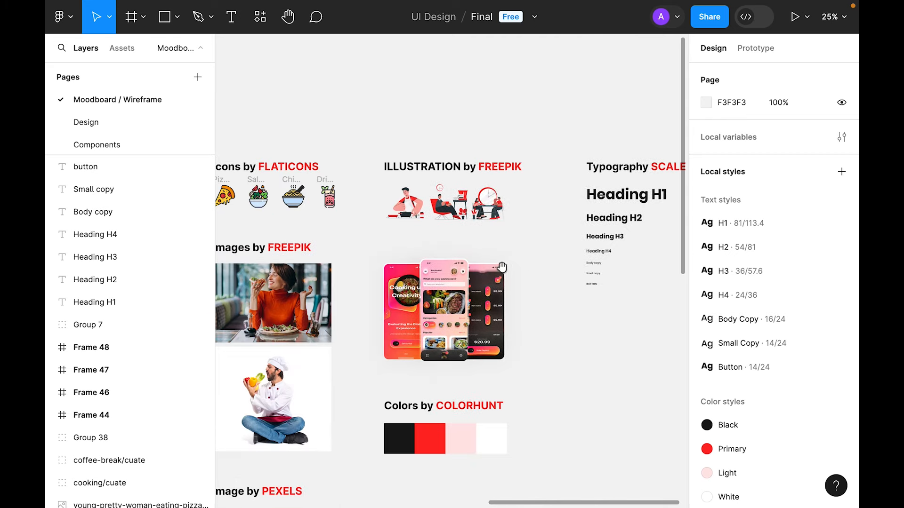
left_click_drag(501, 267, 584, 253)
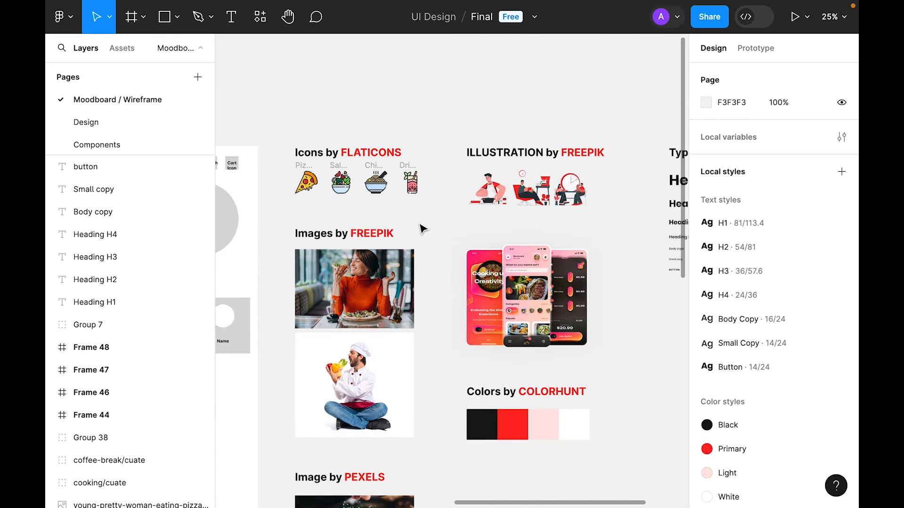
scroll(426, 224, "up", 5)
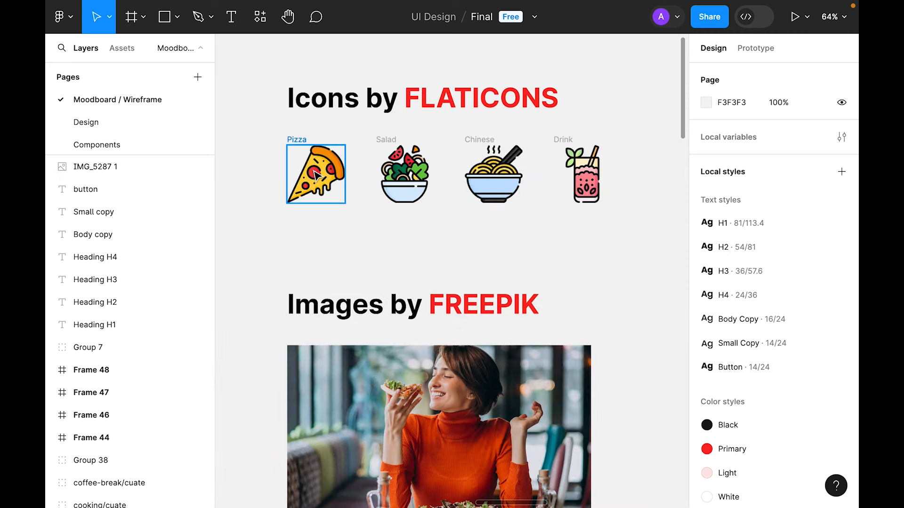
left_click_drag(630, 238, 295, 181)
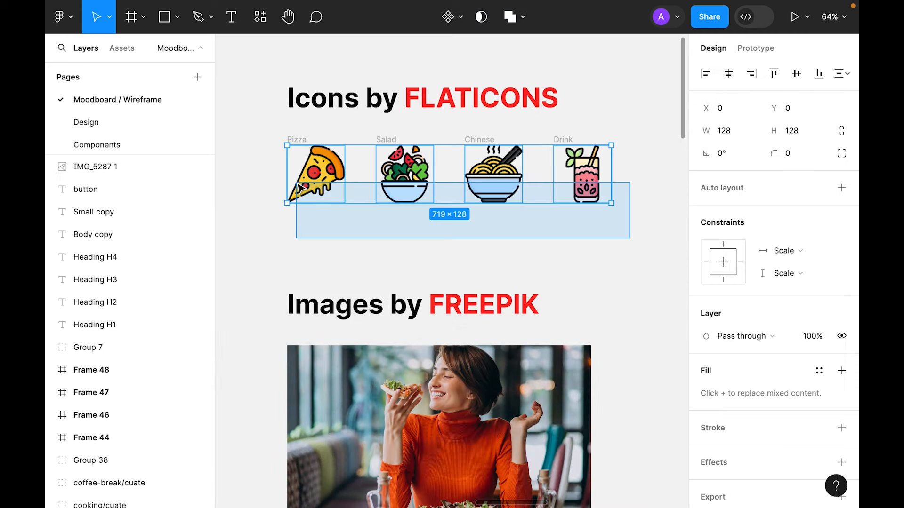
left_click(530, 272)
scroll(579, 313, "up", 2)
left_click_drag(607, 342, 281, 227)
scroll(280, 227, "up", 1)
left_click_drag(297, 268, 309, 90)
scroll(461, 177, "up", 4)
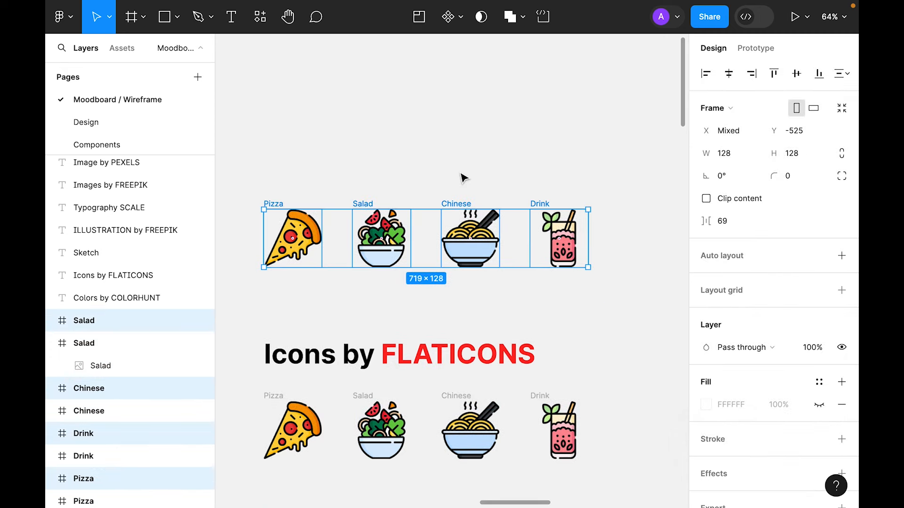
left_click_drag(419, 250, 420, 178)
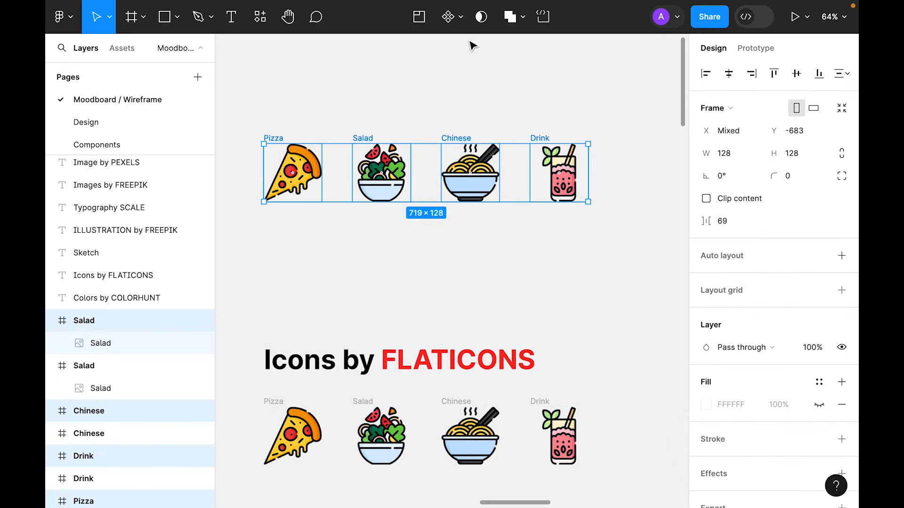
Step: Combine the copied Pizza, Salad, Chinese and Drink icon frames into a component set
left_click(461, 19)
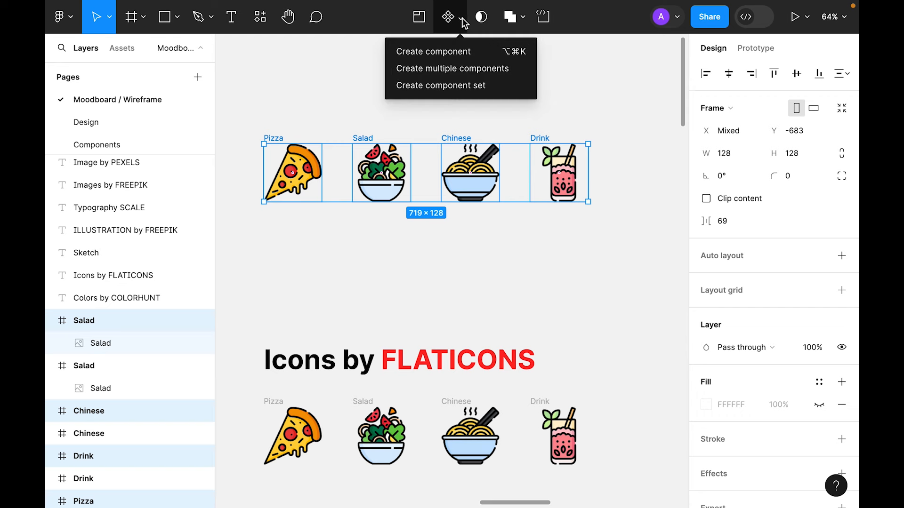
left_click(431, 89)
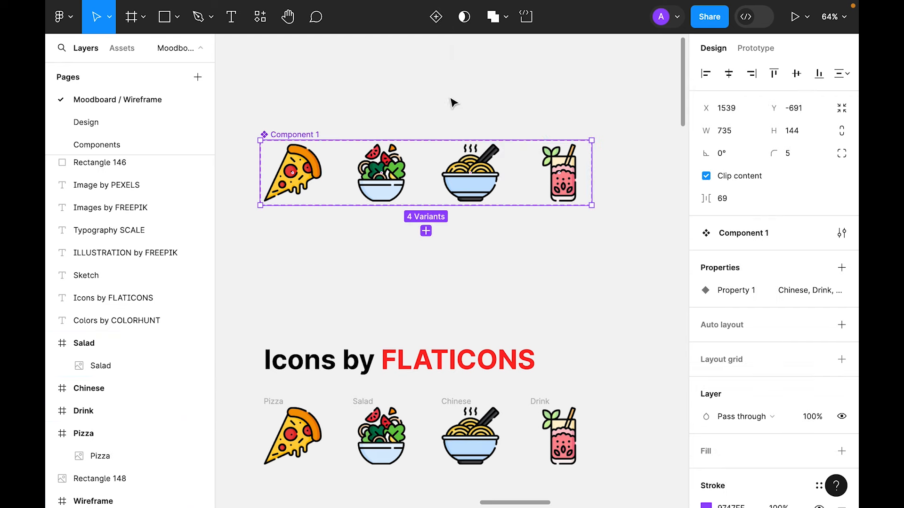
left_click(433, 285)
key("super+minus")
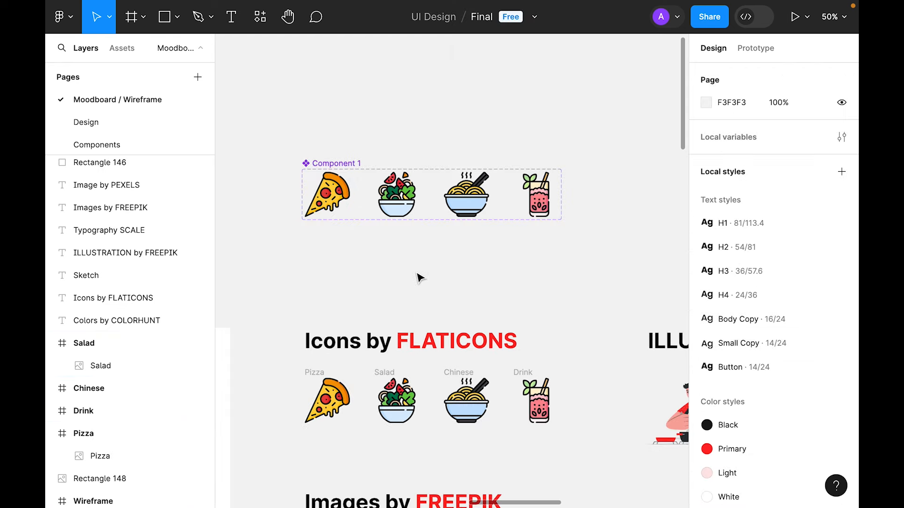
Step: Place a test instance of Component 1 from the local components above the icon component set
left_click(123, 49)
left_click_drag(82, 197, 357, 101)
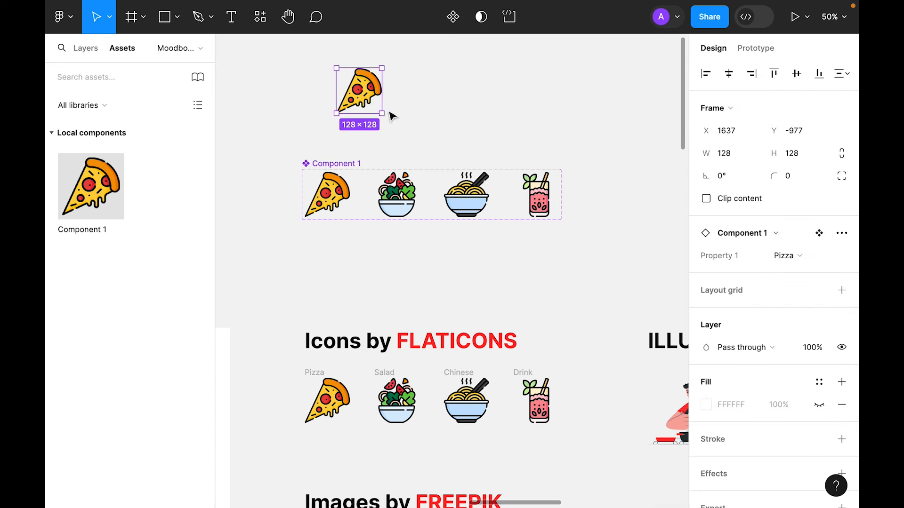
scroll(613, 201, "up", 1)
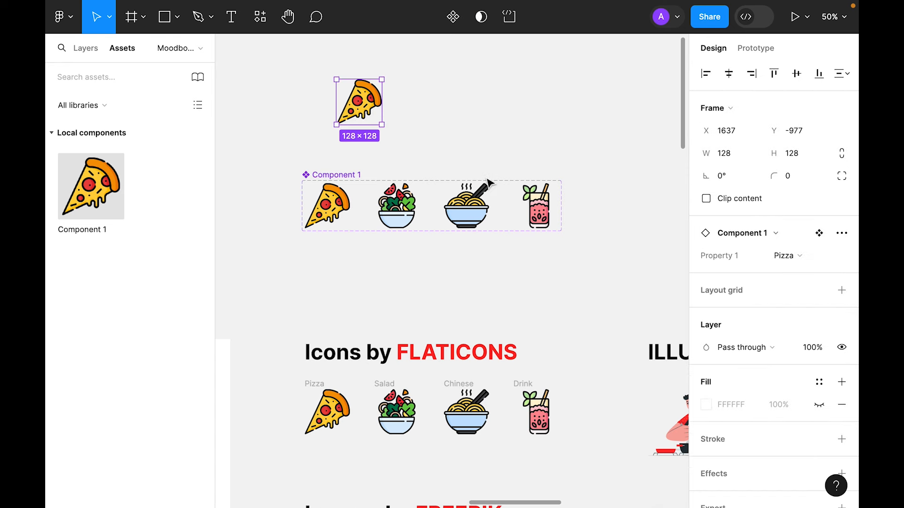
Step: Try the Drink, Chinese and Salad variants on the placed icon instance
left_click(794, 256)
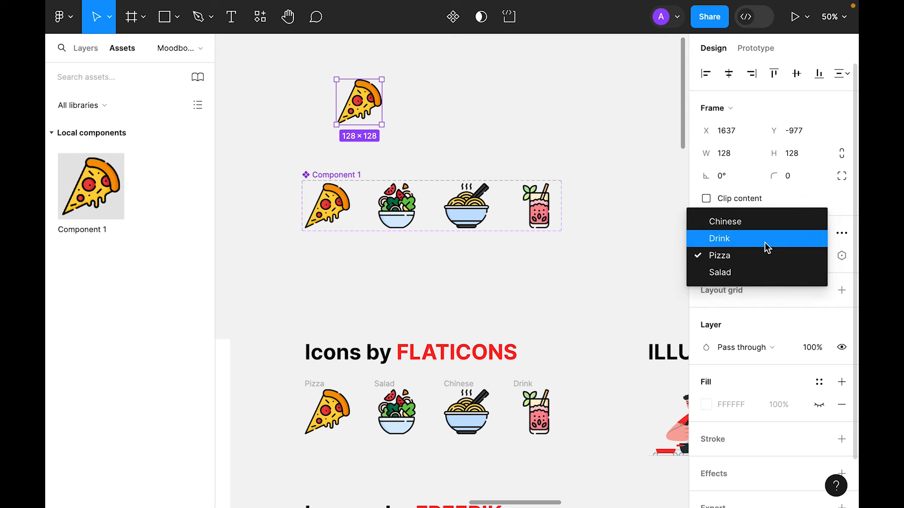
left_click(758, 238)
left_click(801, 259)
left_click(763, 238)
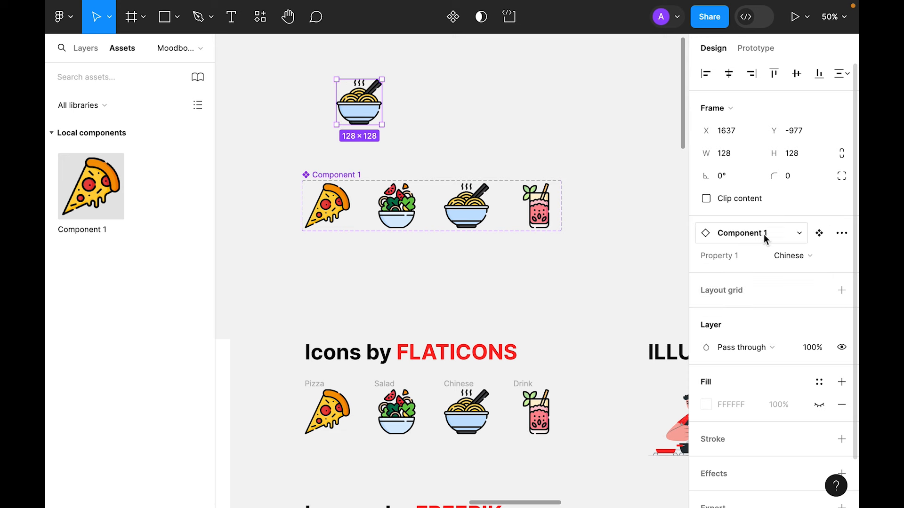
left_click(798, 256)
left_click(758, 307)
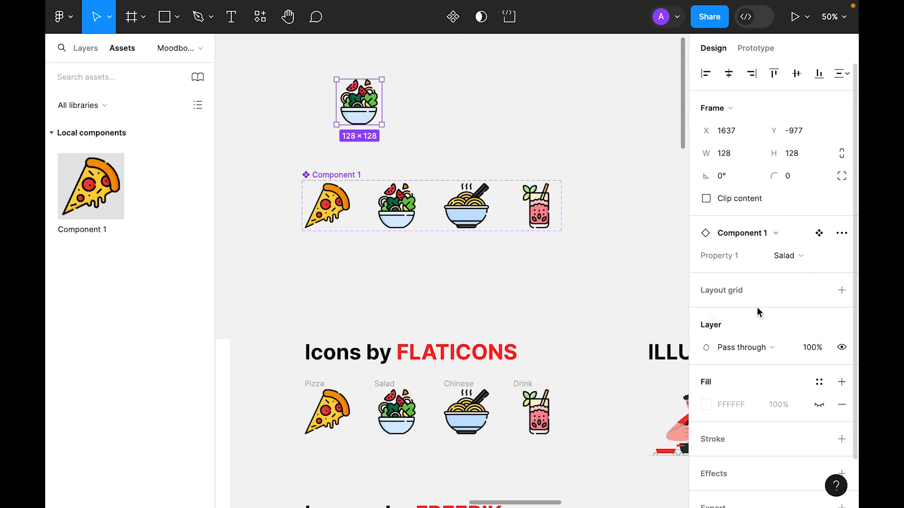
left_click(462, 131)
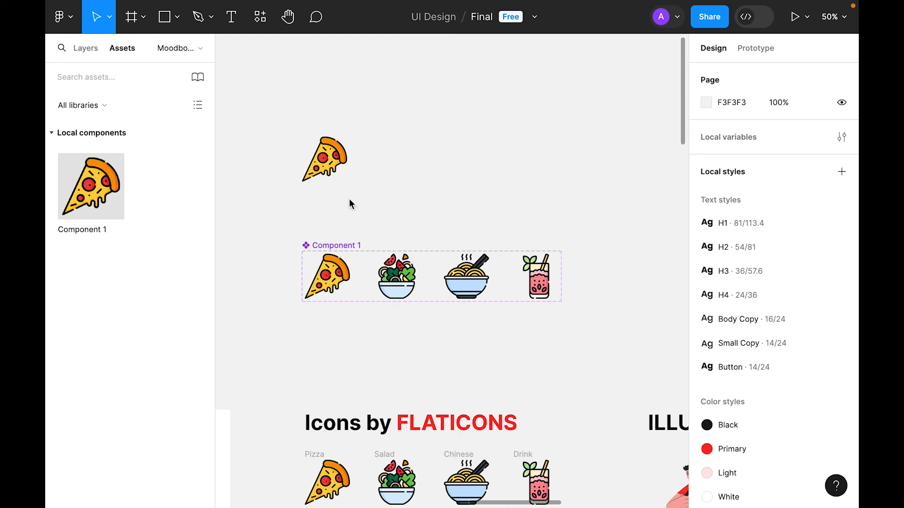
Step: Try shrinking the Pizza variant in the icon component set to 62 × 62 and undo the resize
left_click(336, 163)
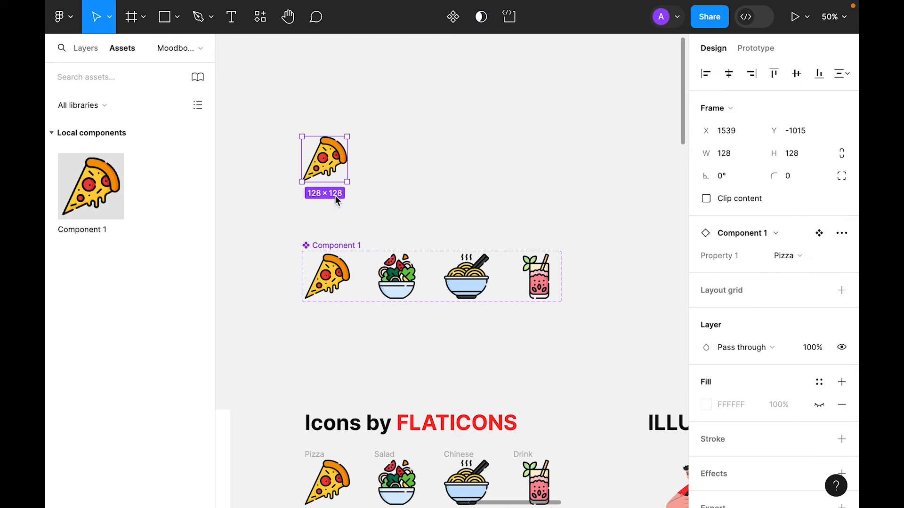
left_click(374, 332)
left_click(334, 283)
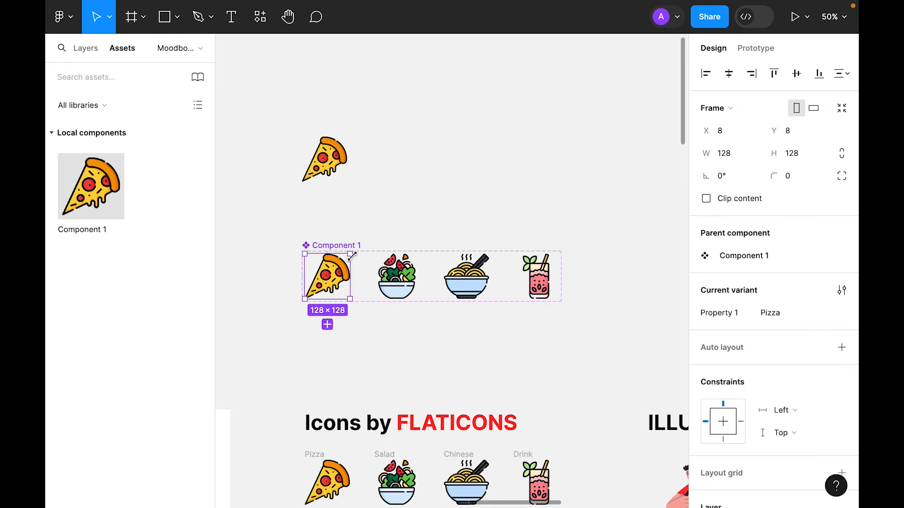
left_click_drag(349, 257, 340, 267)
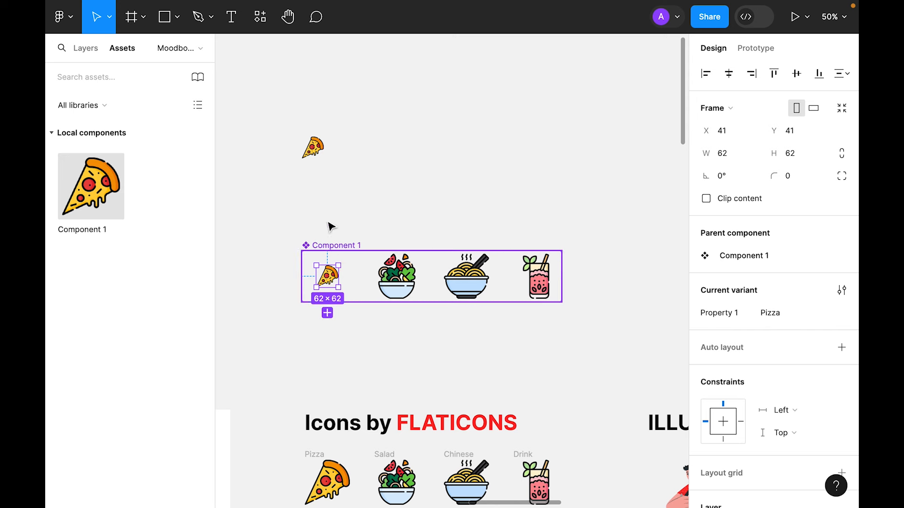
key("ctrl+z")
Step: Delete the test pizza instance above the icon component set
left_click(419, 82)
left_click_drag(418, 73, 270, 192)
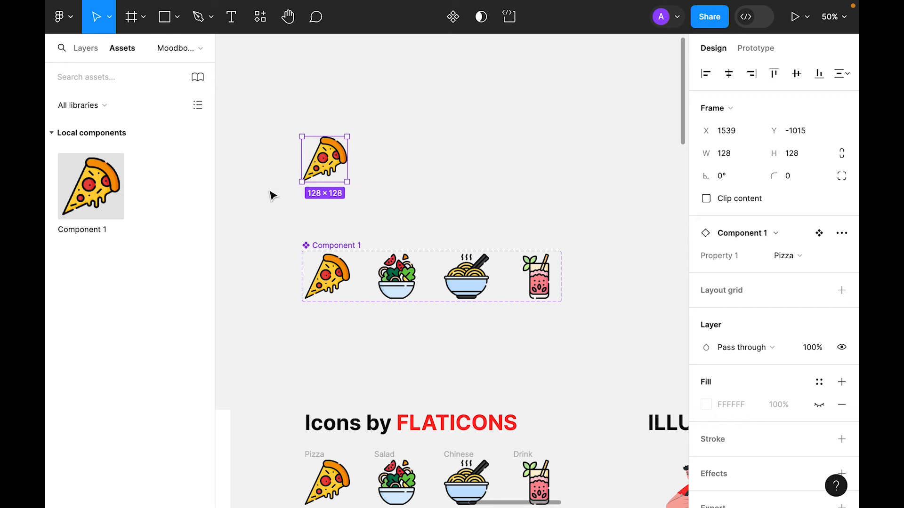
key("Delete")
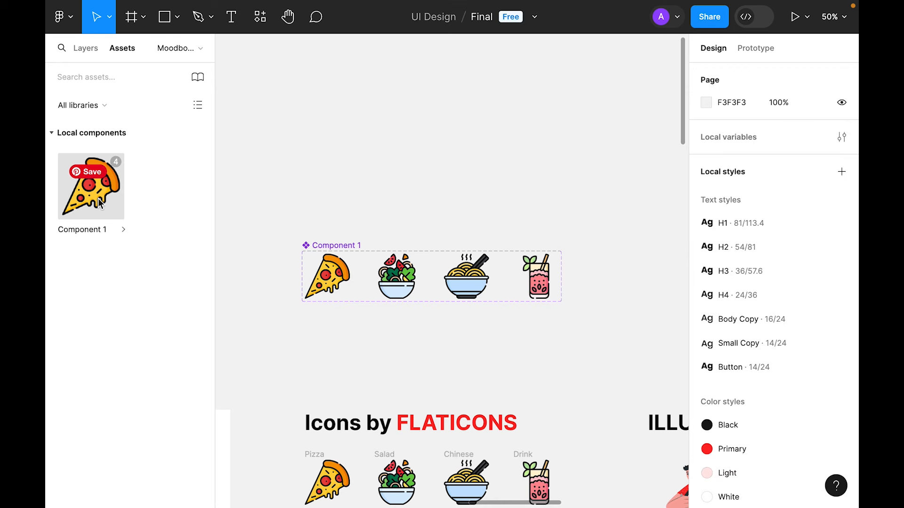
Step: Rename the icon component set as Icons
left_click(316, 246)
double_click(348, 244)
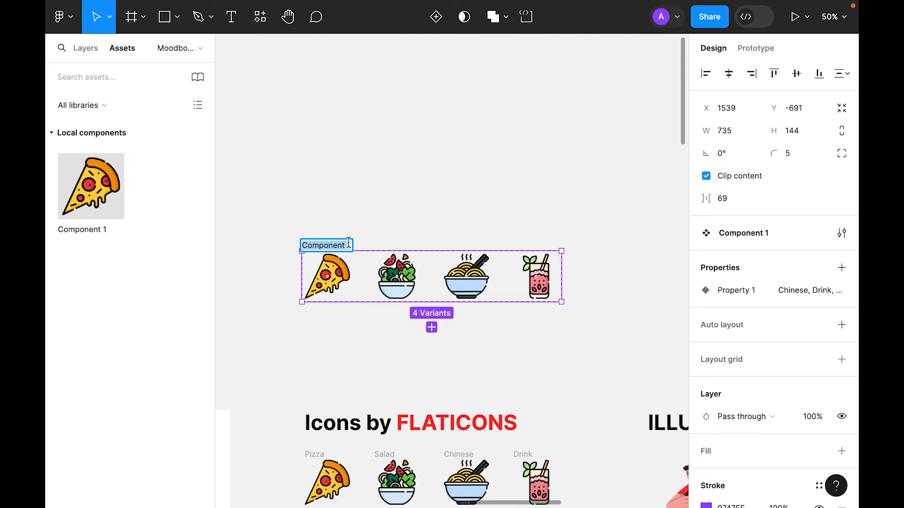
type("Iconss")
key("BackSpace")
left_click(603, 339)
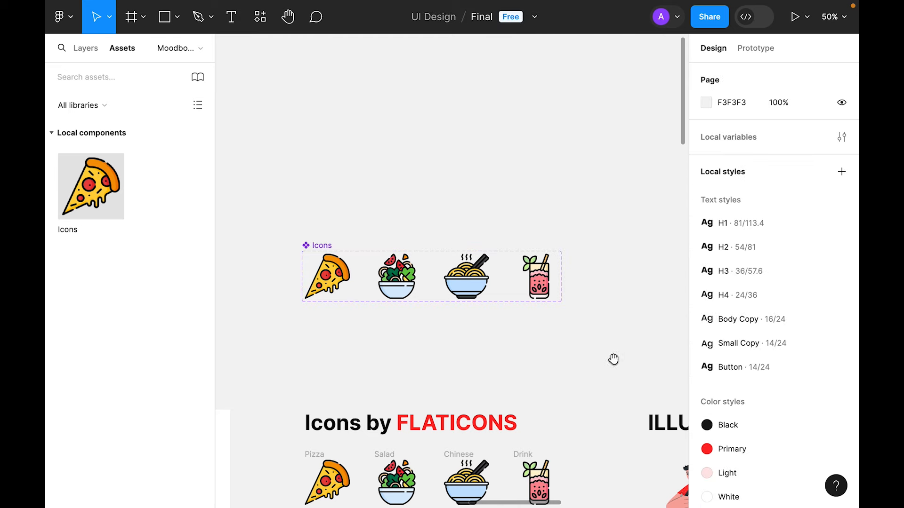
Step: Duplicate the three illustrations and place the copies, spaced further apart, above the ILLUSTRATION by FREEPIK heading
left_click_drag(630, 400, 488, 176)
left_click_drag(594, 266, 408, 277)
left_click_drag(648, 346, 321, 268)
scroll(399, 366, "up", 3)
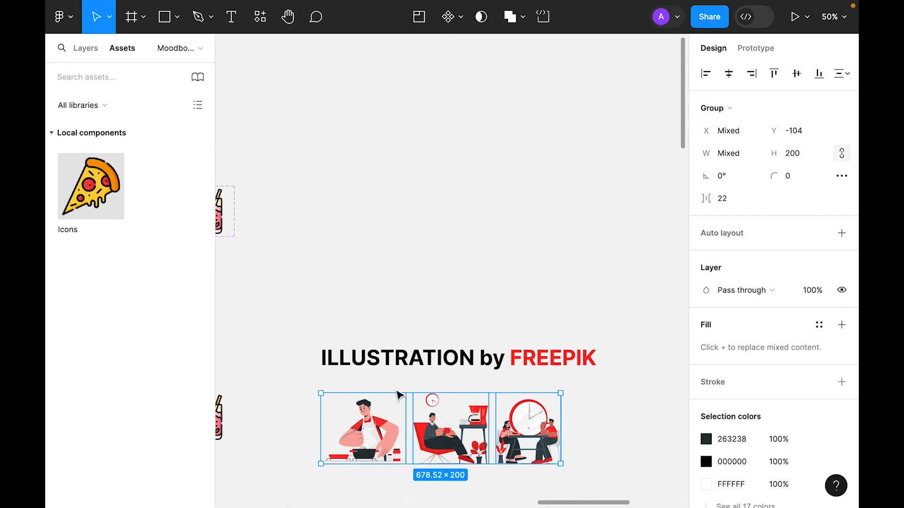
left_click_drag(397, 395, 393, 134)
left_click(610, 175)
scroll(611, 175, "up", 3)
Step: Combine the three copied illustrations into a component set and name it Process Illustration
left_click_drag(619, 359, 287, 212)
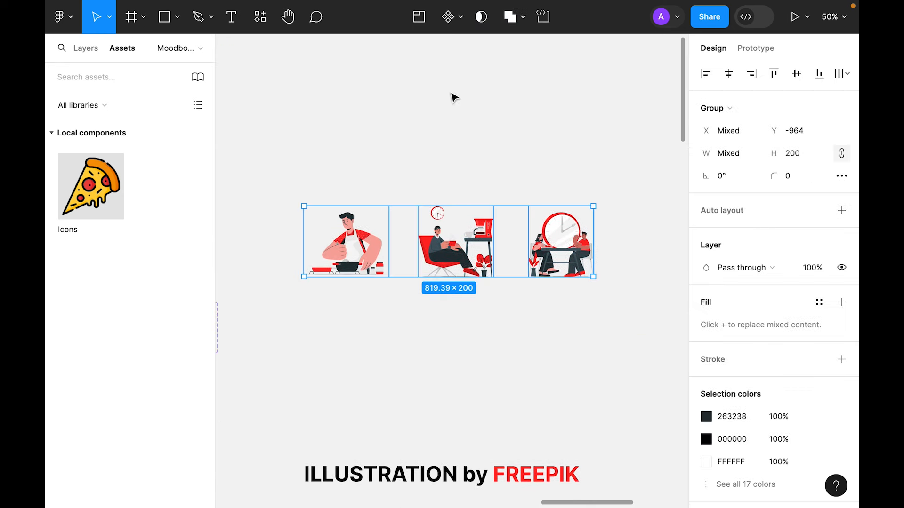
left_click(464, 19)
left_click(448, 86)
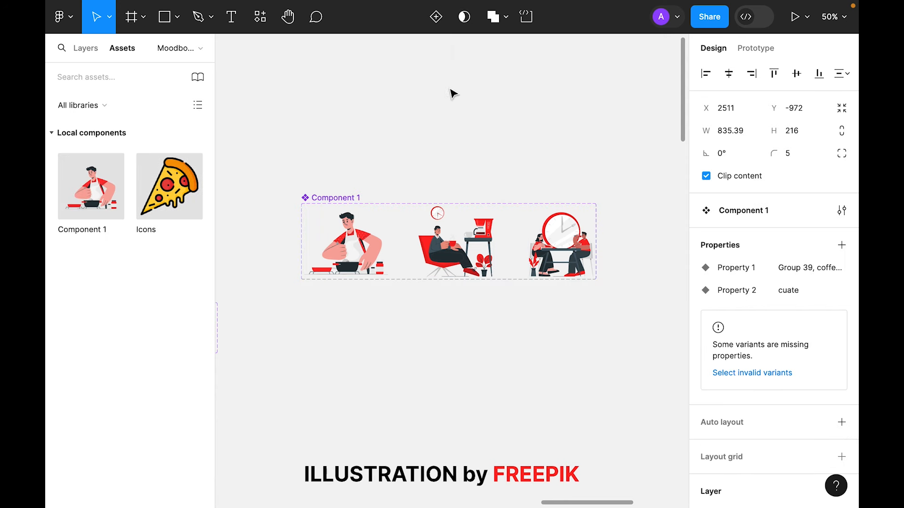
double_click(332, 197)
type("Process Illustrati")
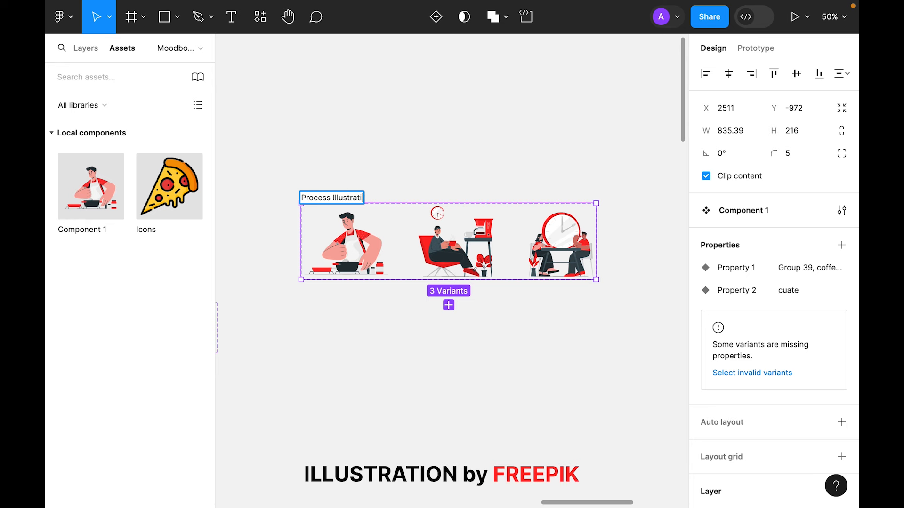
type("on")
key("Return")
left_click(442, 89)
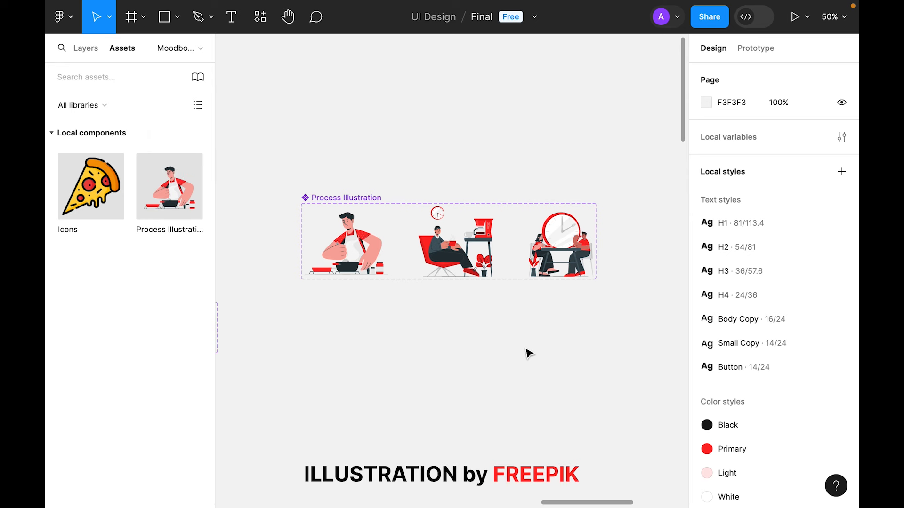
Step: Place a test instance of Process Illustration above its component set
scroll(315, 329, "up", 2)
left_click_drag(154, 201, 400, 103)
left_click(506, 155)
Step: Try an inside stroke in FFFFFF on the figure of the cooking variant in the component set and remove the stroke
left_click(364, 304)
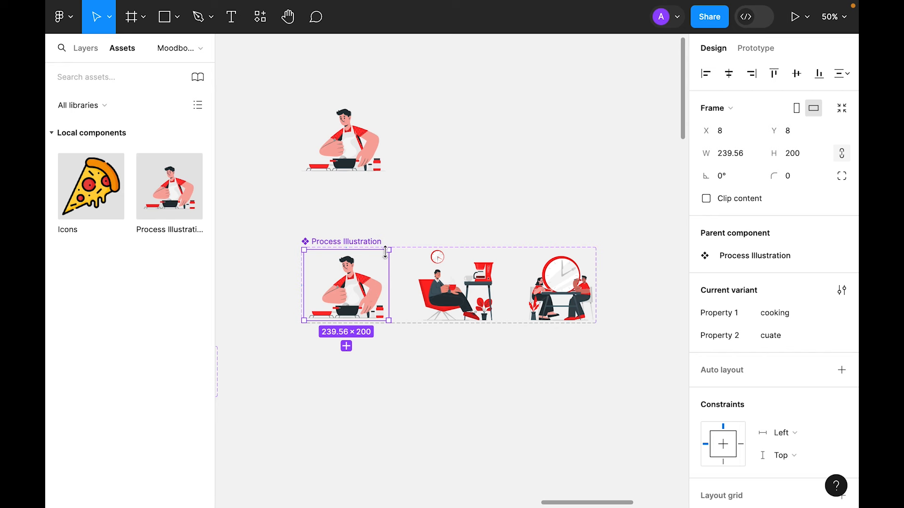
scroll(800, 333, "down", 6)
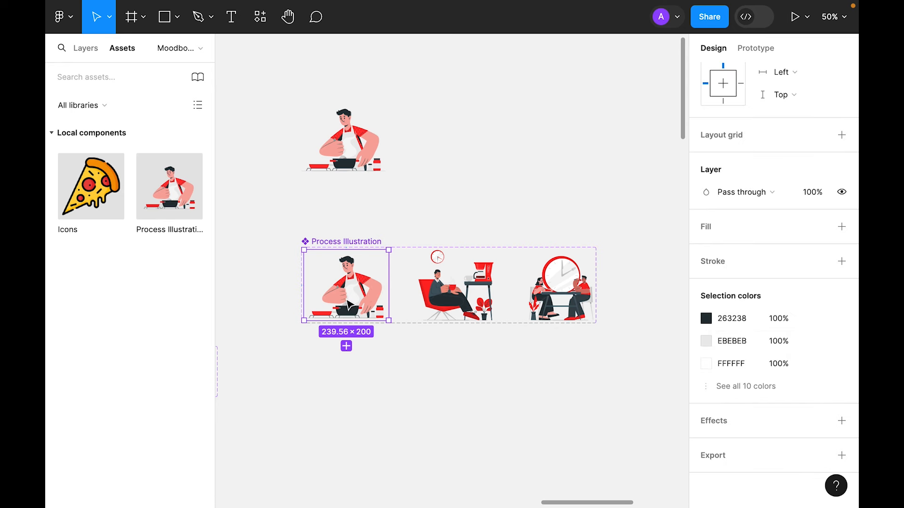
double_click(348, 306)
left_click(842, 263)
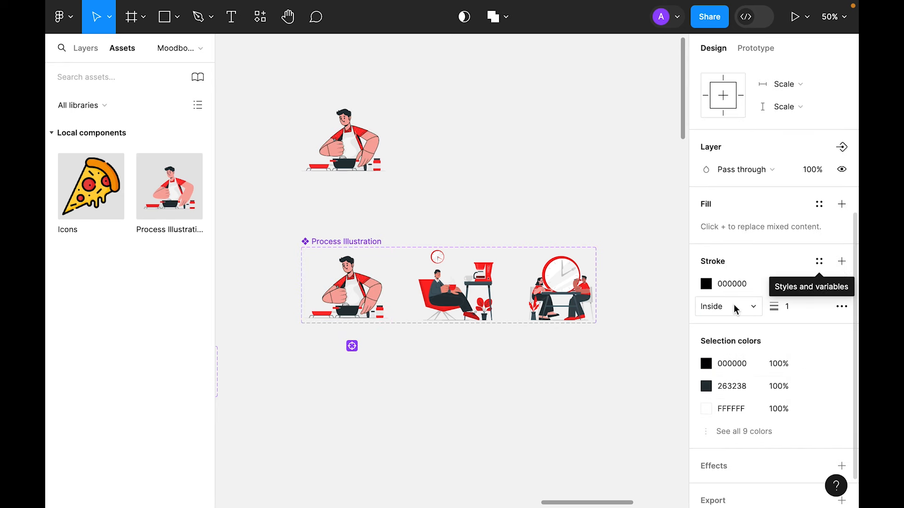
left_click(706, 283)
type("FFFFFF")
key("Return")
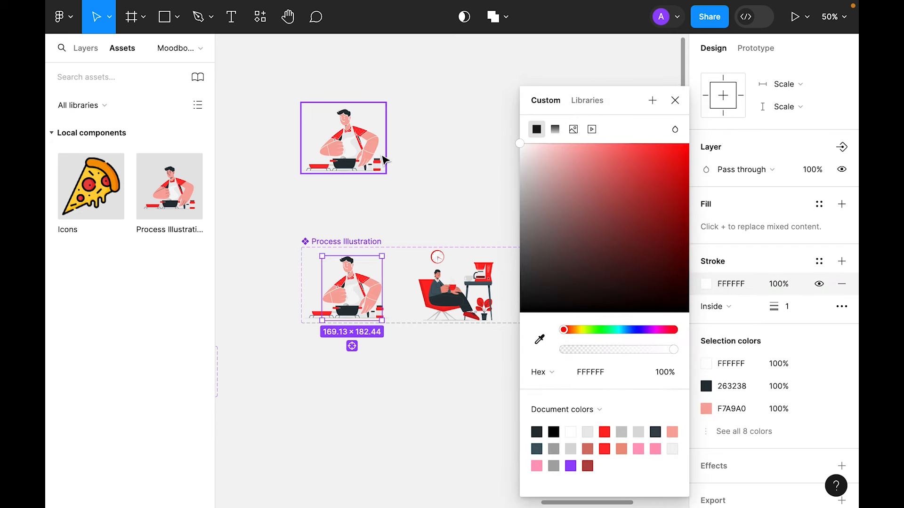
left_click(676, 100)
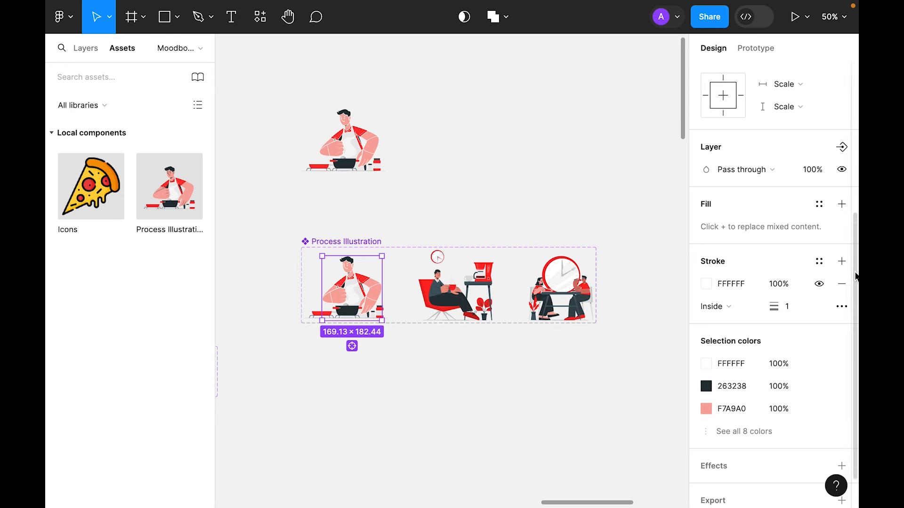
left_click(841, 284)
Step: Delete the test cooking illustration instance above the Process Illustration set
left_click(489, 142)
left_click(367, 170)
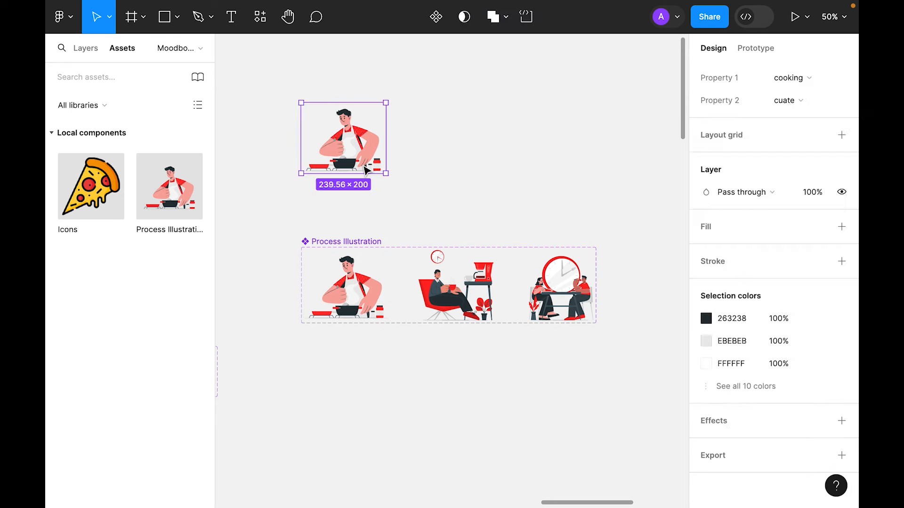
key("Delete")
Step: Examine the moodboard images, component sets and wireframe together with the local text and color styles
key("super+minus")
scroll(398, 449, "down", 5)
scroll(447, 264, "left", 3)
scroll(447, 266, "down", 5)
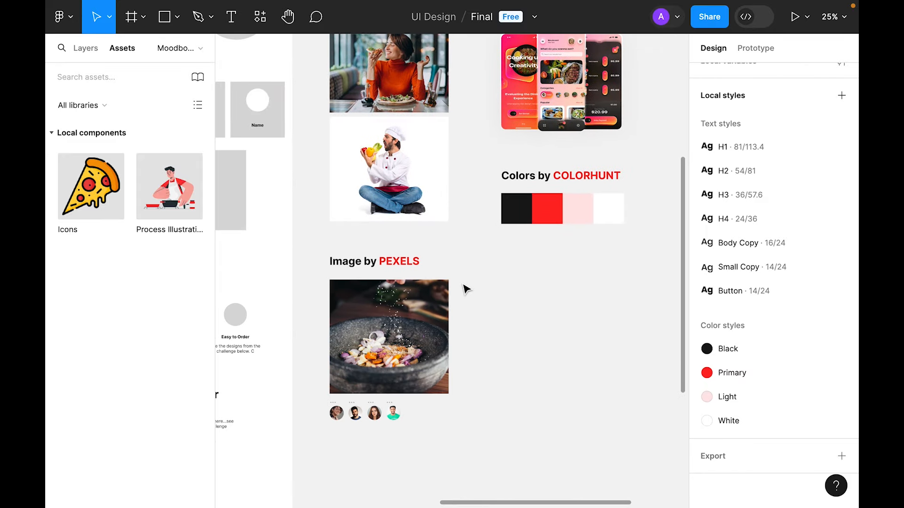
scroll(464, 289, "up", 3)
scroll(464, 288, "right", 2)
scroll(410, 143, "up", 1)
scroll(403, 375, "down", 5)
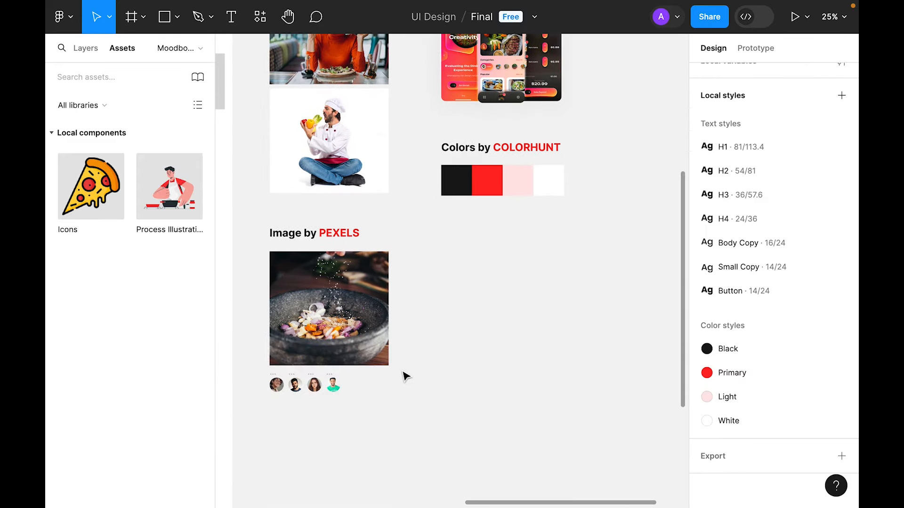
scroll(408, 246, "up", 3)
scroll(407, 246, "up", 3)
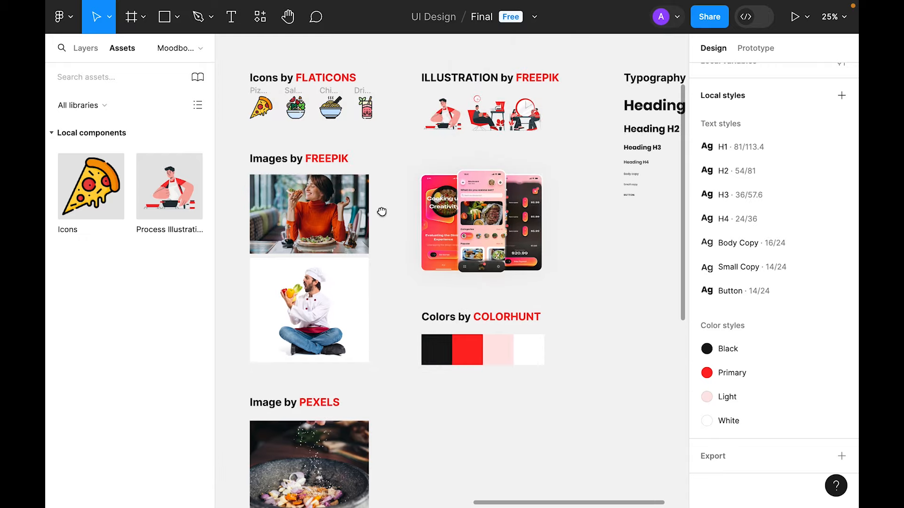
scroll(381, 210, "right", 1)
scroll(398, 230, "left", 8)
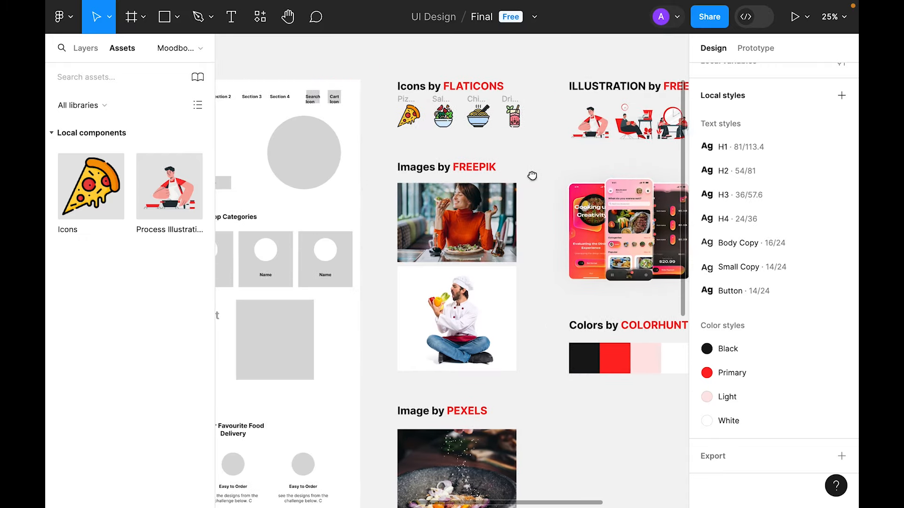
scroll(454, 236, "up", 1)
scroll(513, 235, "right", 3)
scroll(548, 241, "right", 4)
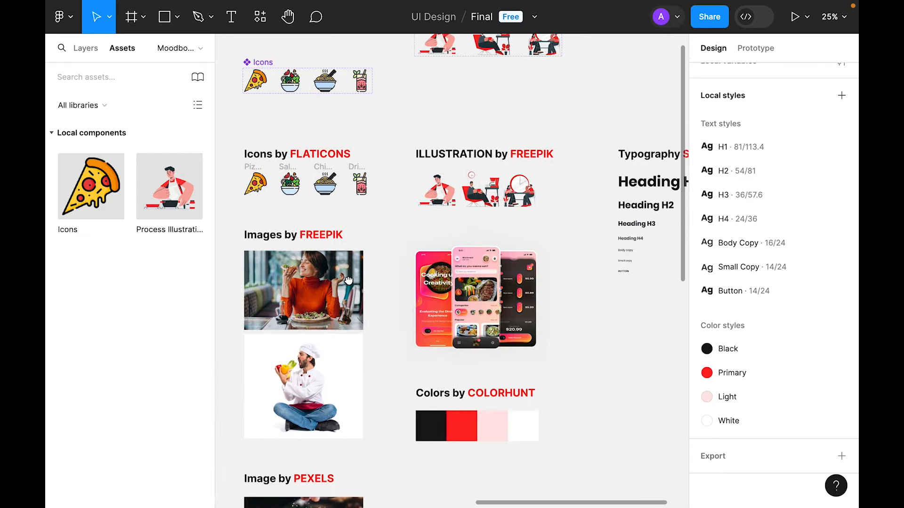
scroll(420, 282, "left", 5)
scroll(376, 353, "left", 3)
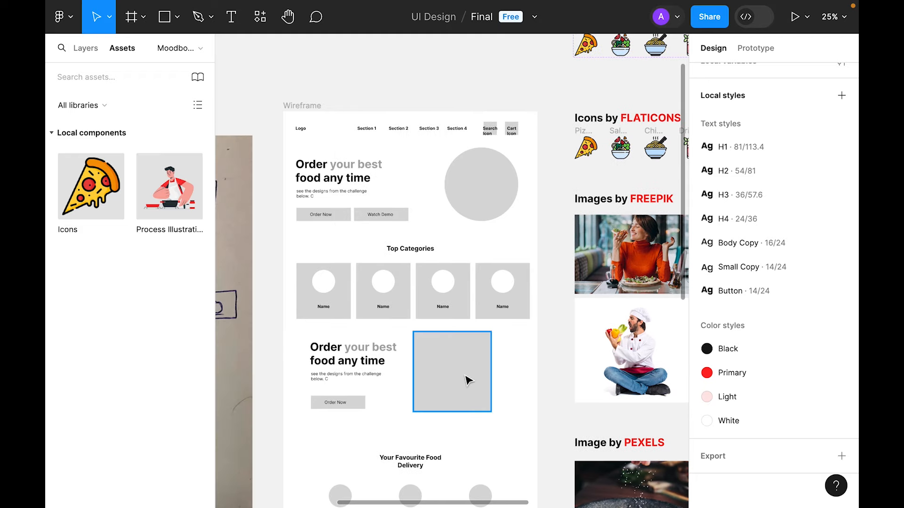
scroll(467, 380, "down", 5)
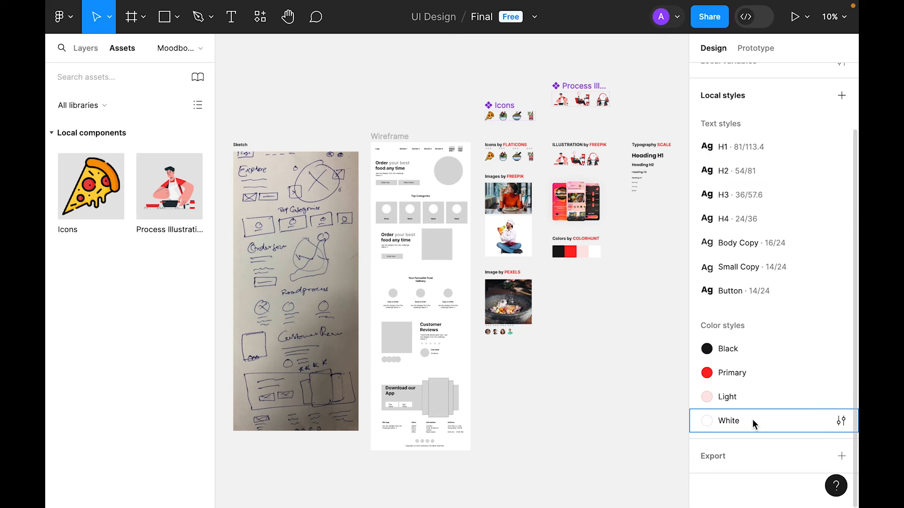
scroll(776, 330, "up", 3)
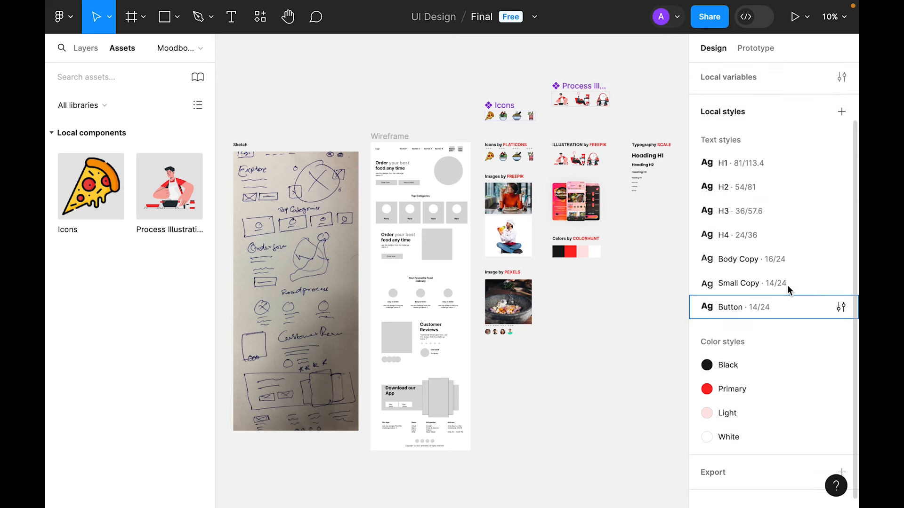
Step: Copy the Wireframe frame from the Moodboard / Wireframe page to the Design page and move it aside to free canvas space
left_click(86, 54)
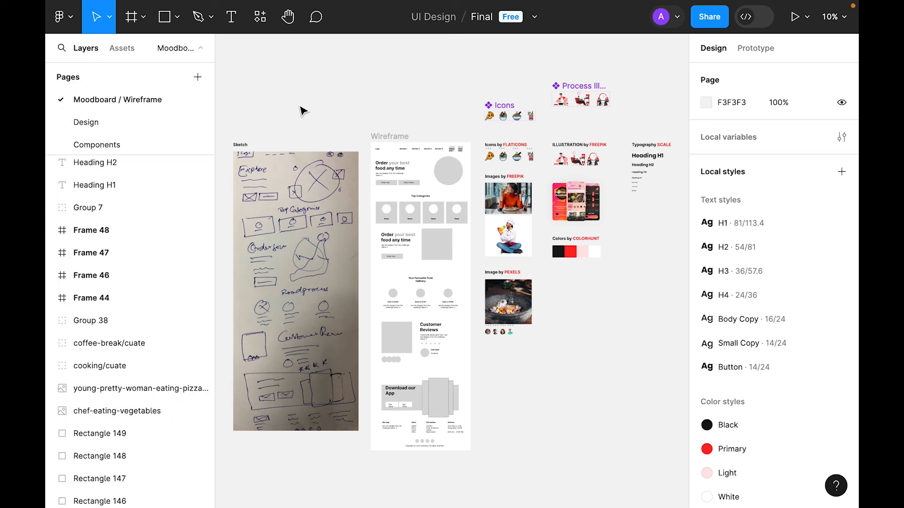
left_click(387, 137)
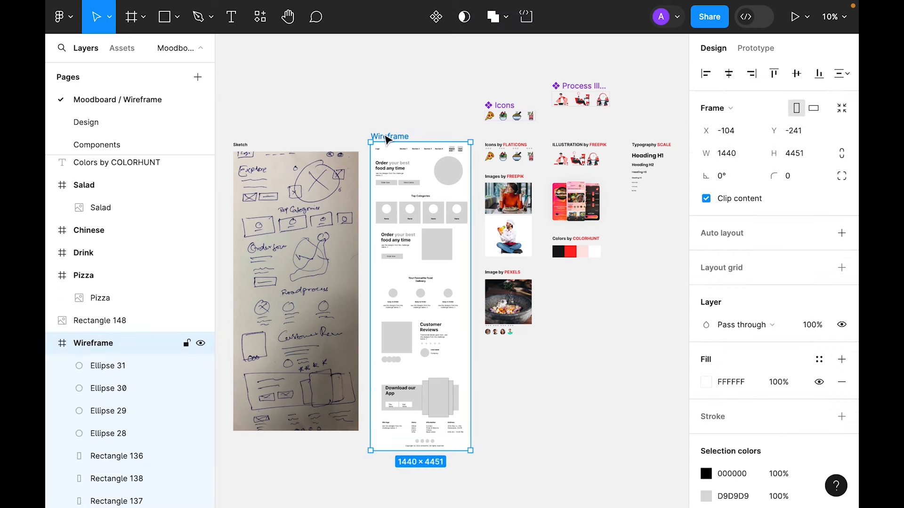
left_click(102, 122)
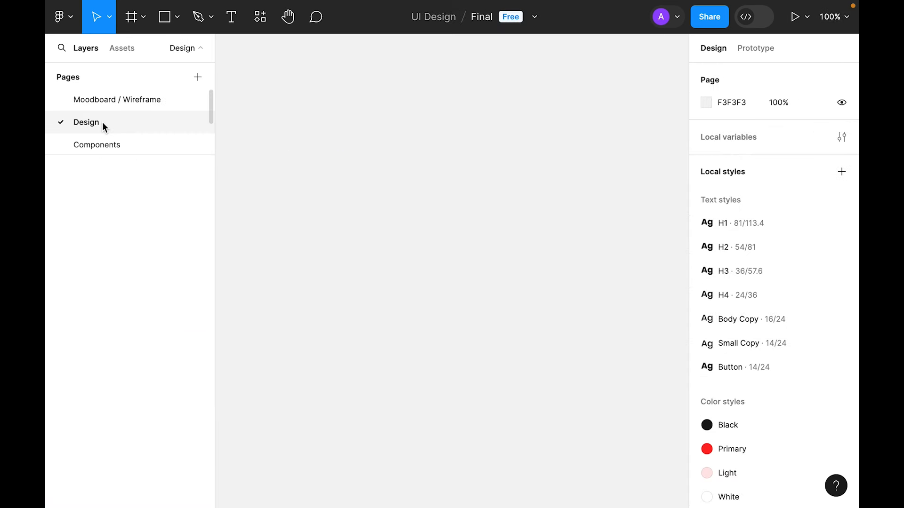
right_click(329, 117)
left_click(343, 119)
left_click(335, 142)
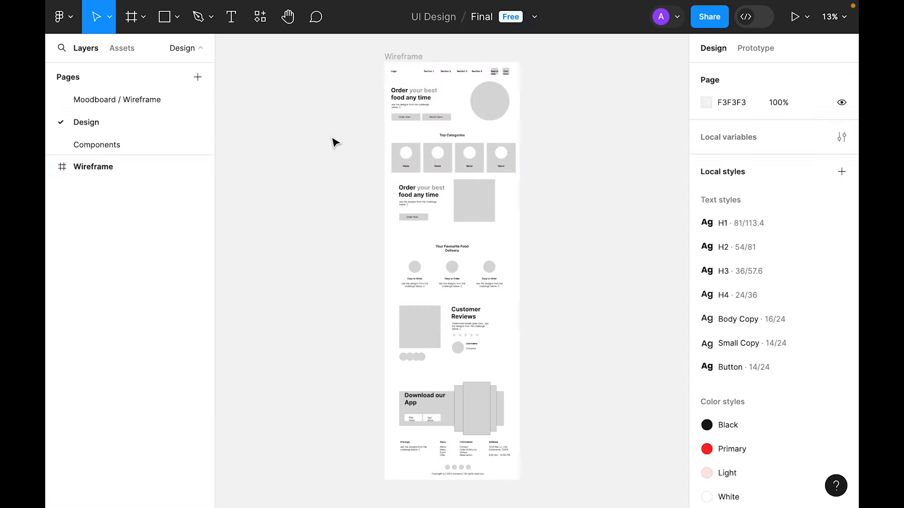
left_click_drag(407, 63, 272, 64)
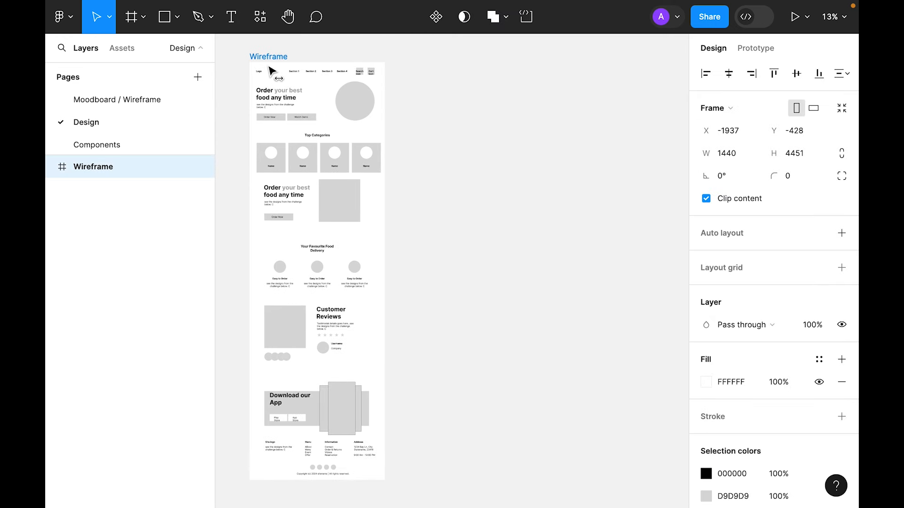
key("Escape")
Step: Add a 1440 × 1024 Desktop frame, place it beside the wireframe with tops aligned, and rename it Design
left_click(132, 18)
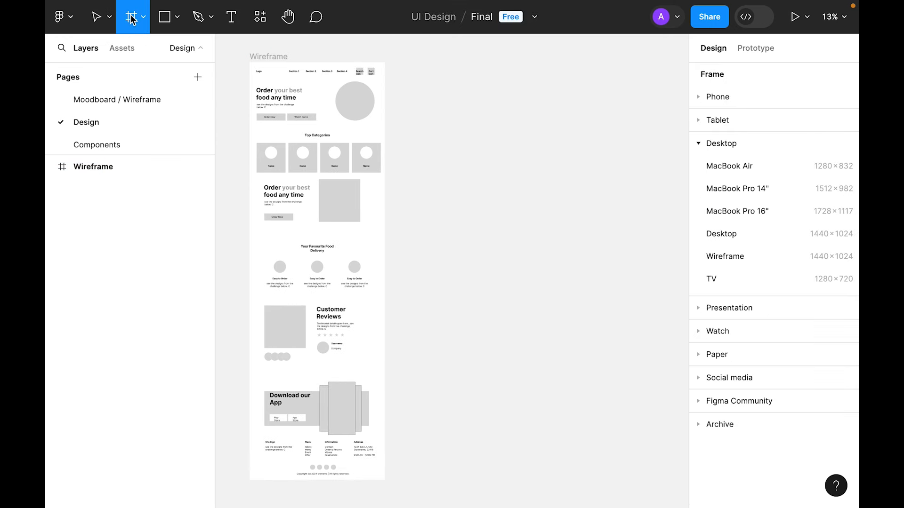
left_click(748, 232)
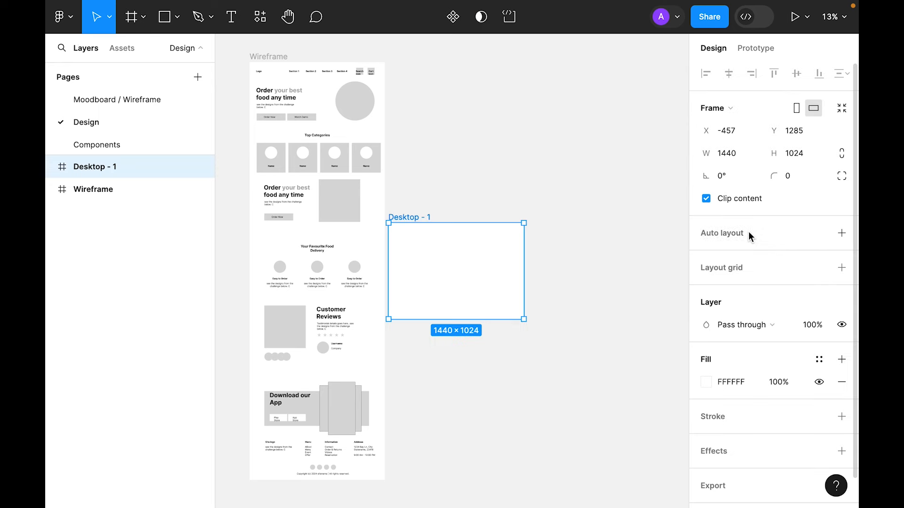
left_click_drag(437, 272, 425, 60)
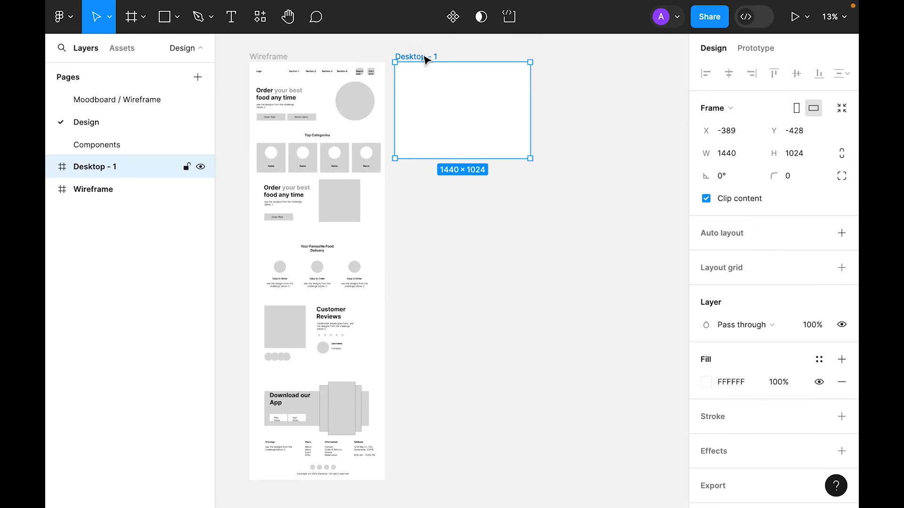
double_click(423, 56)
type("Design")
key("Return")
left_click(495, 375)
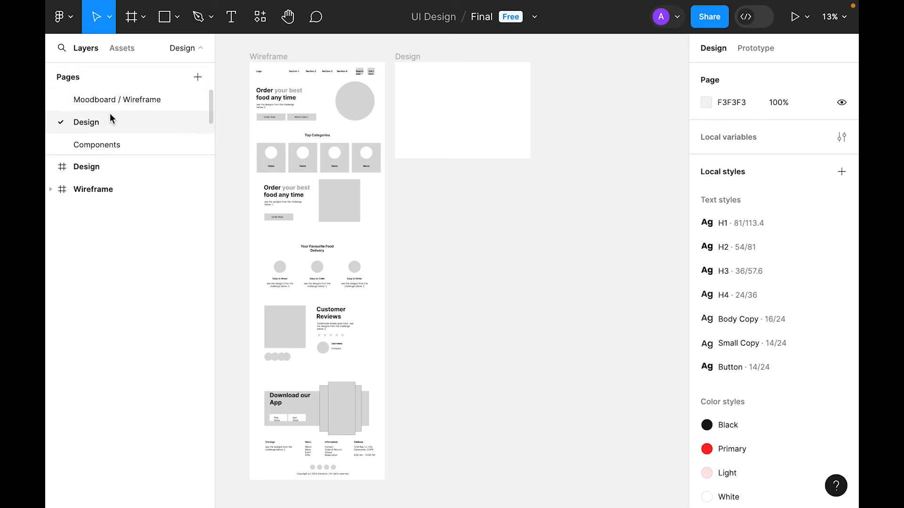
Step: Move the Icons and Process Illustration component sets from the Moodboard / Wireframe page to the Components page
left_click(109, 100)
left_click_drag(450, 69, 664, 119)
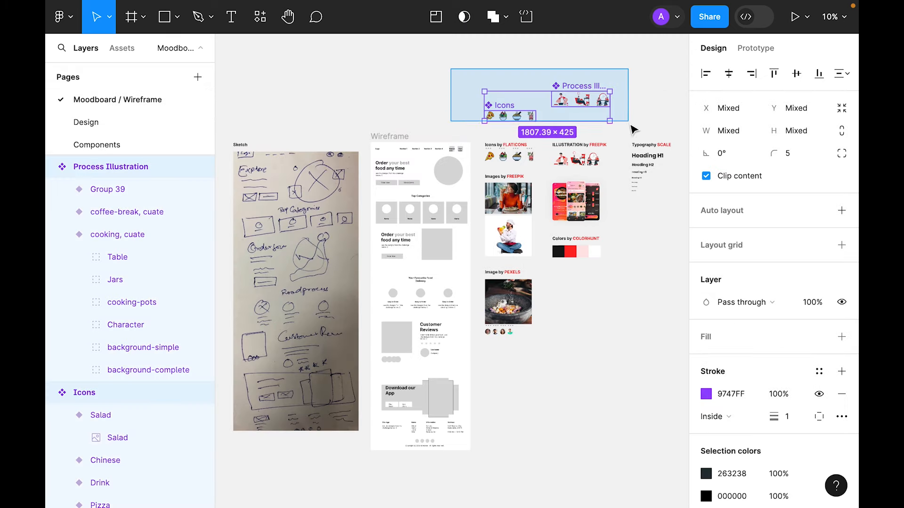
left_click(144, 144)
right_click(411, 121)
left_click(440, 135)
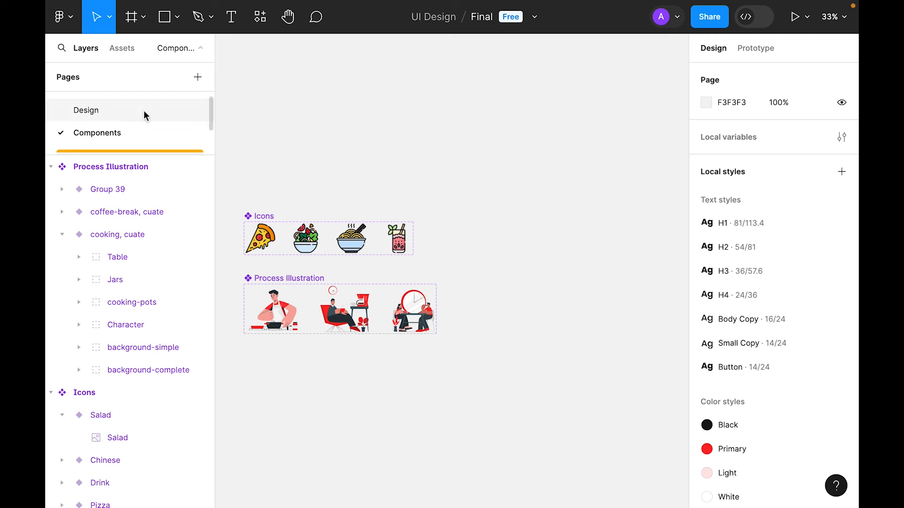
Step: Add a column layout grid with a count of 12 to the Design frame on the Design page
left_click(121, 117)
scroll(380, 131, "up", 3)
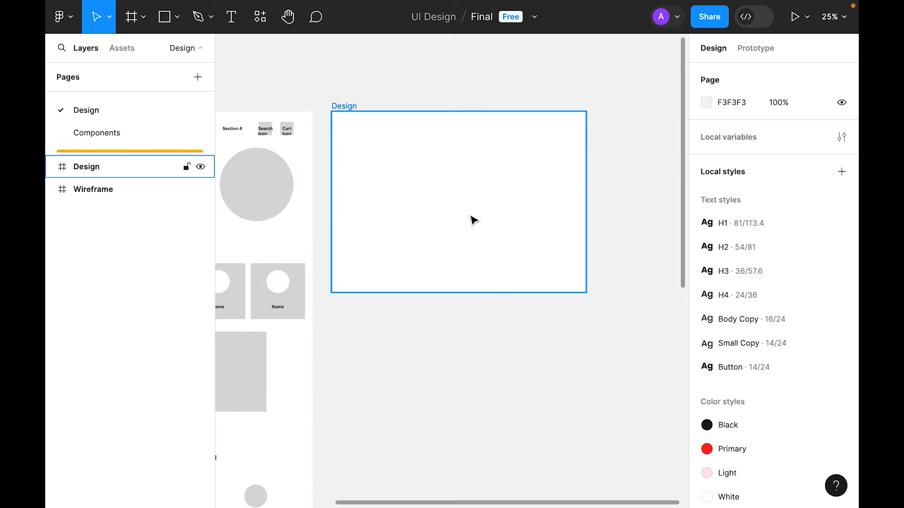
left_click(407, 168)
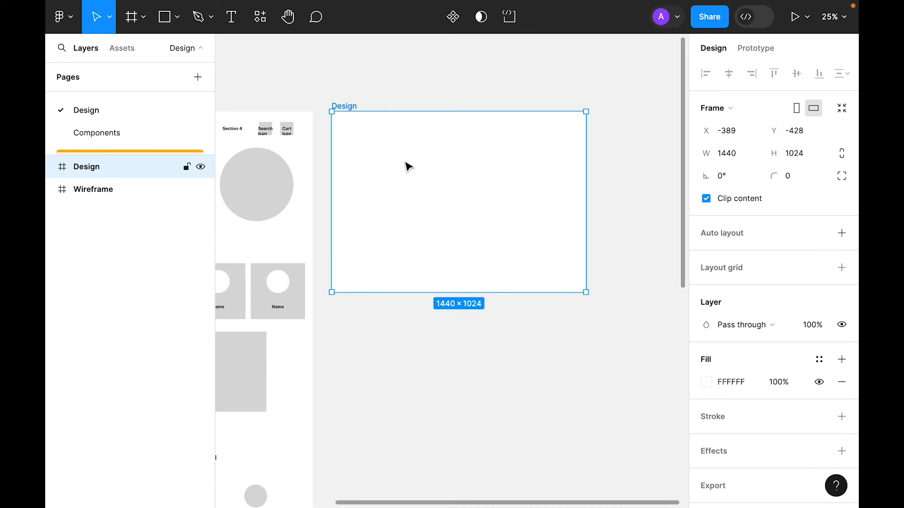
left_click(842, 268)
left_click(706, 291)
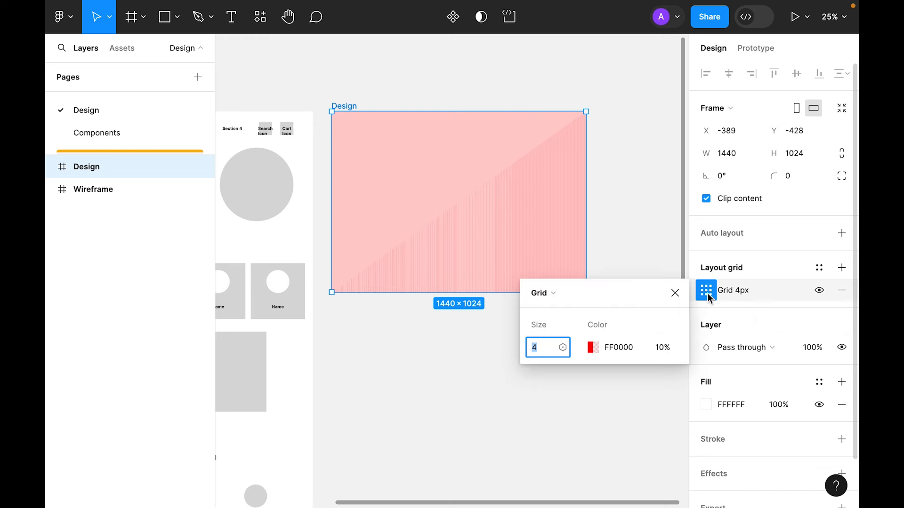
left_click(545, 294)
left_click(565, 310)
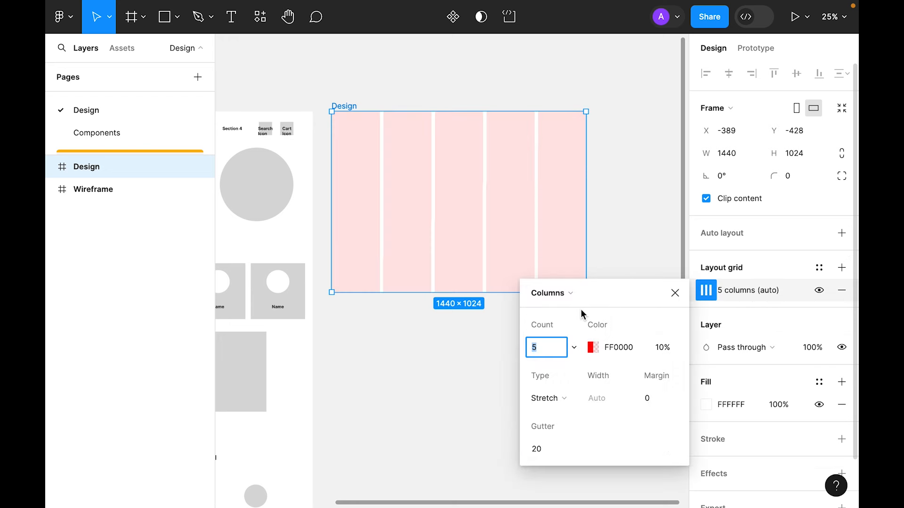
key("Return")
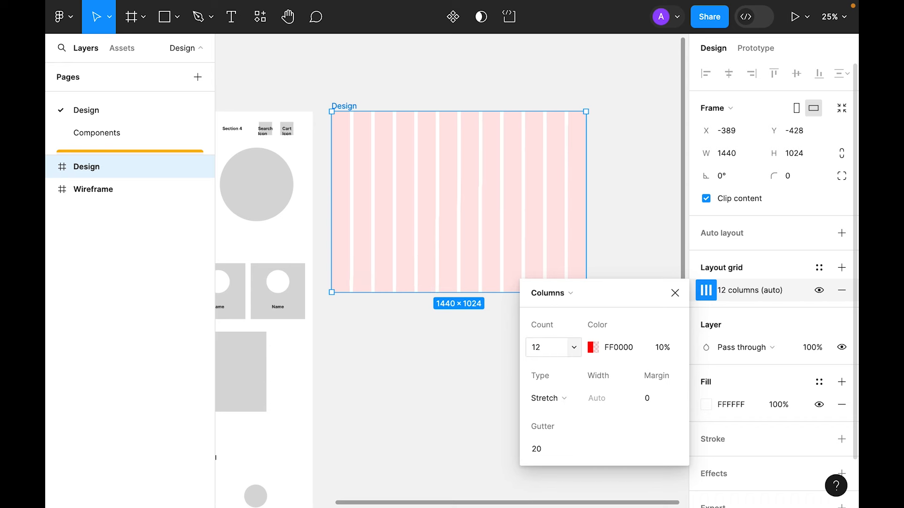
Step: Set the layout grid's color to CCCCCC, its type to Center and its column width to 80
left_click(594, 347)
left_click_drag(386, 188, 321, 179)
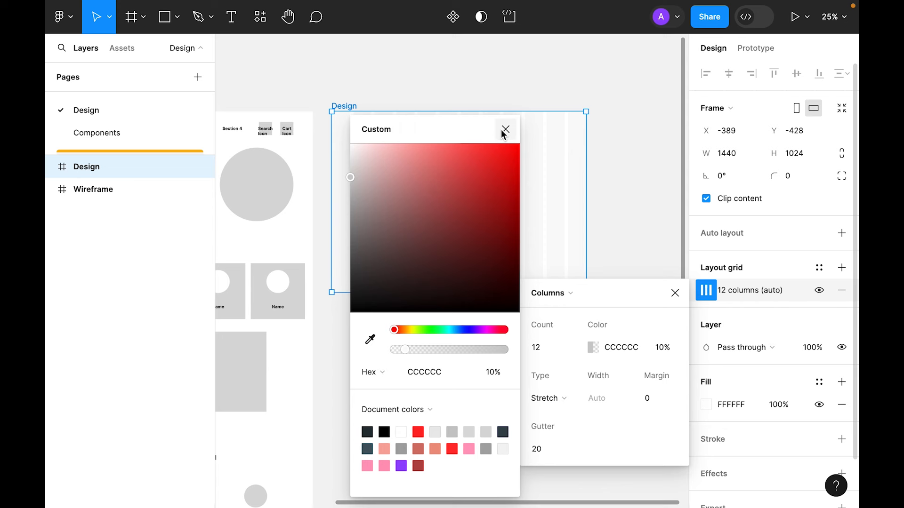
left_click(505, 129)
left_click(541, 397)
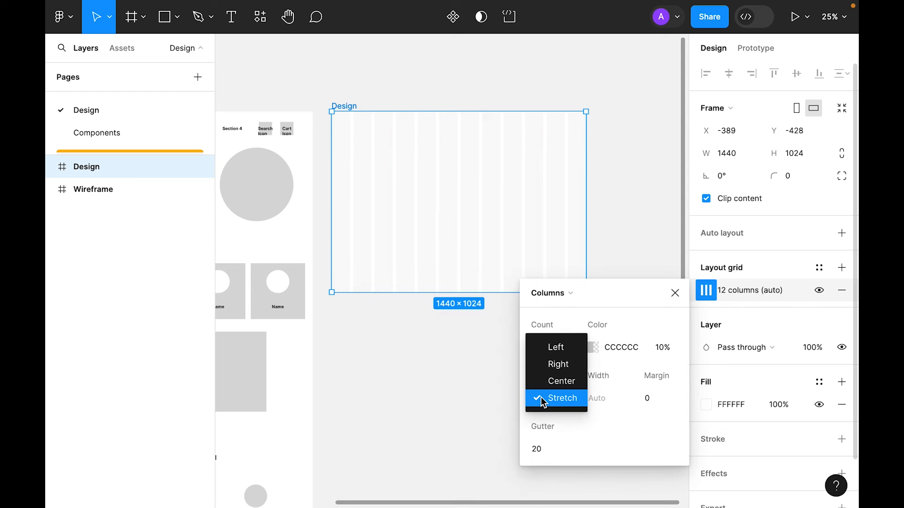
left_click(552, 382)
type("80")
key("Return")
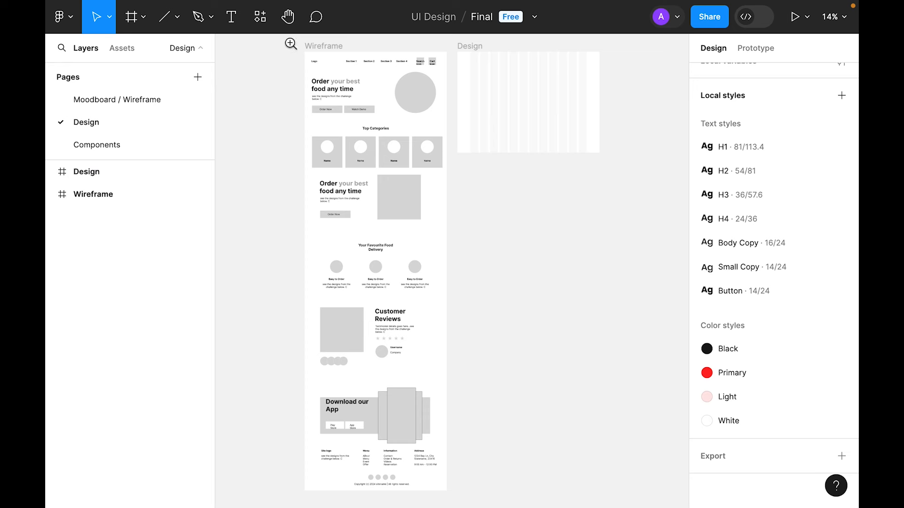
Step: Place a new frame at X 130, Y 65 along the first column of the Design frame and resize it to 48 × 48
left_click_drag(291, 44, 631, 192)
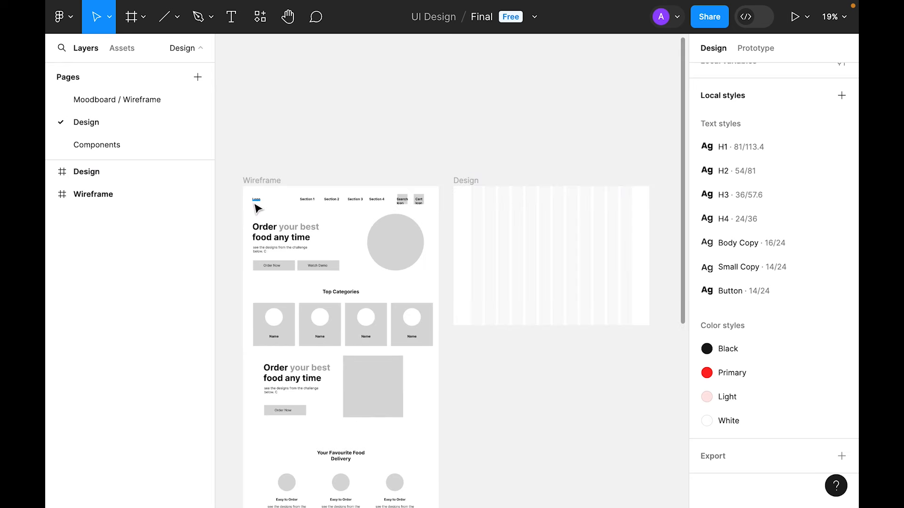
scroll(256, 210, "down", 3)
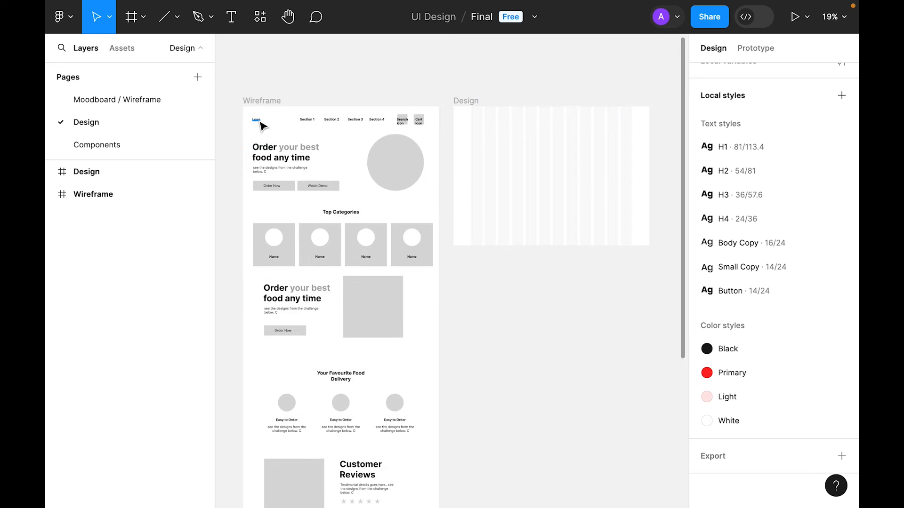
left_click(465, 102)
key("shift+2")
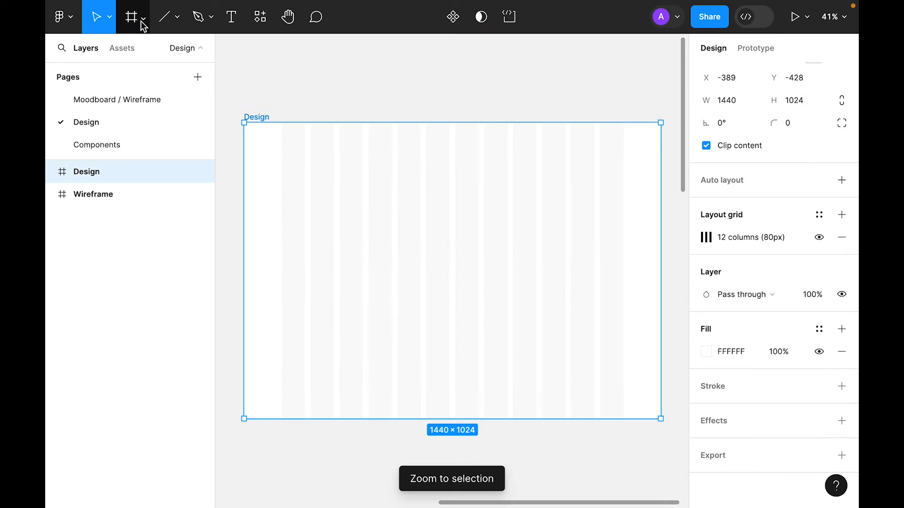
left_click(132, 18)
left_click(295, 157)
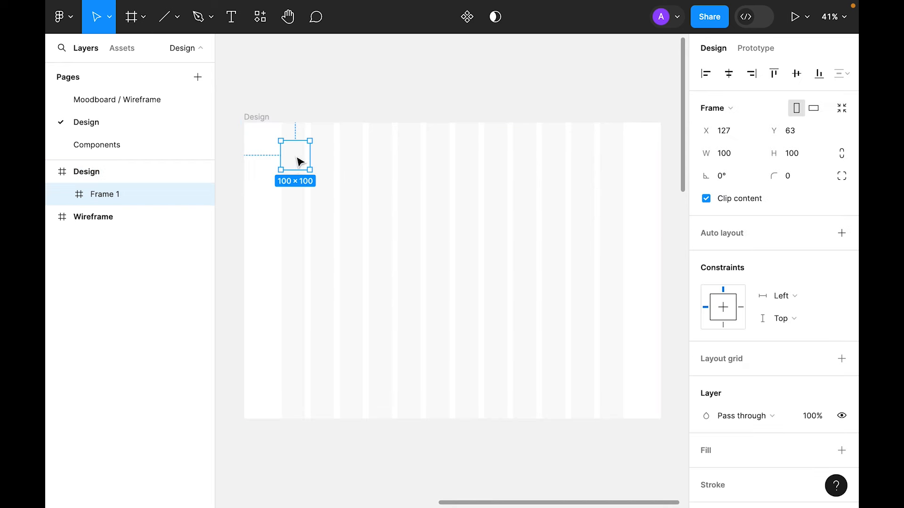
left_click_drag(295, 156, 295, 155)
scroll(306, 175, "up", 5)
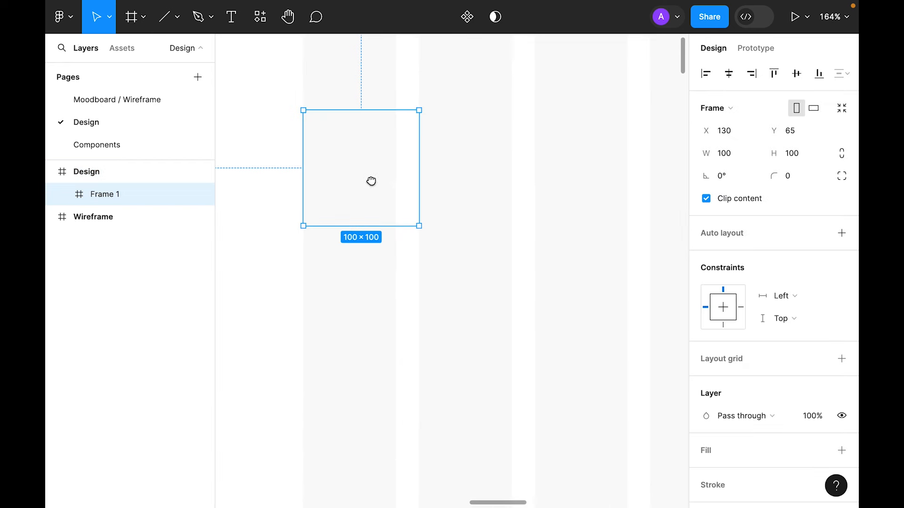
left_click(807, 156)
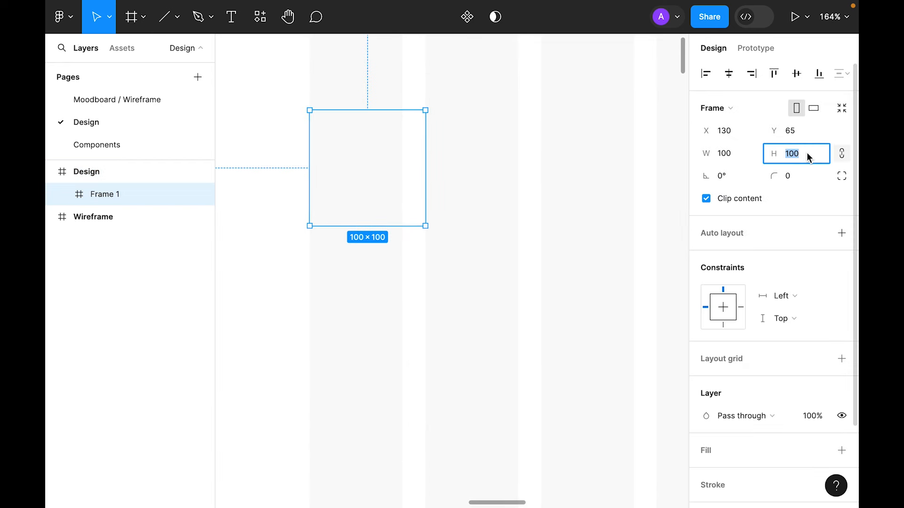
type("48")
key("Return")
Step: Apply the Primary color style as the fill of the 48 × 48 frame
scroll(816, 336, "down", 3)
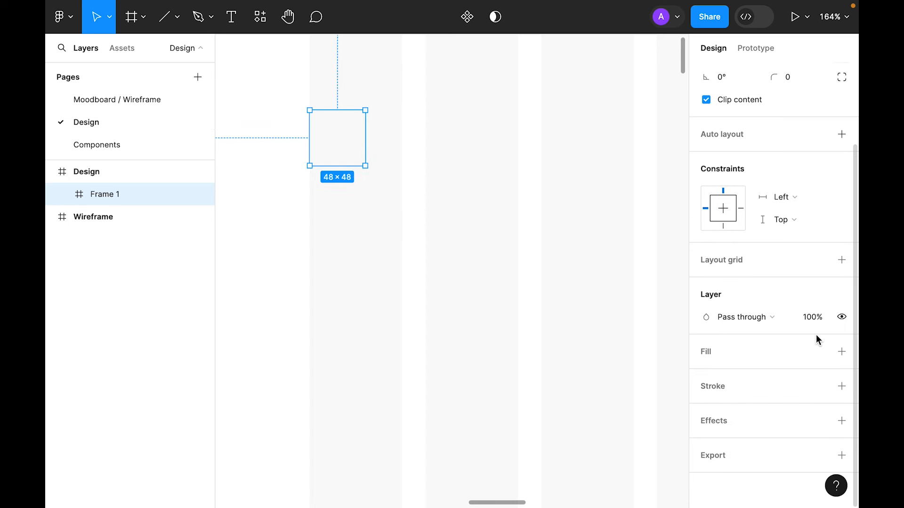
left_click(842, 352)
left_click(843, 373)
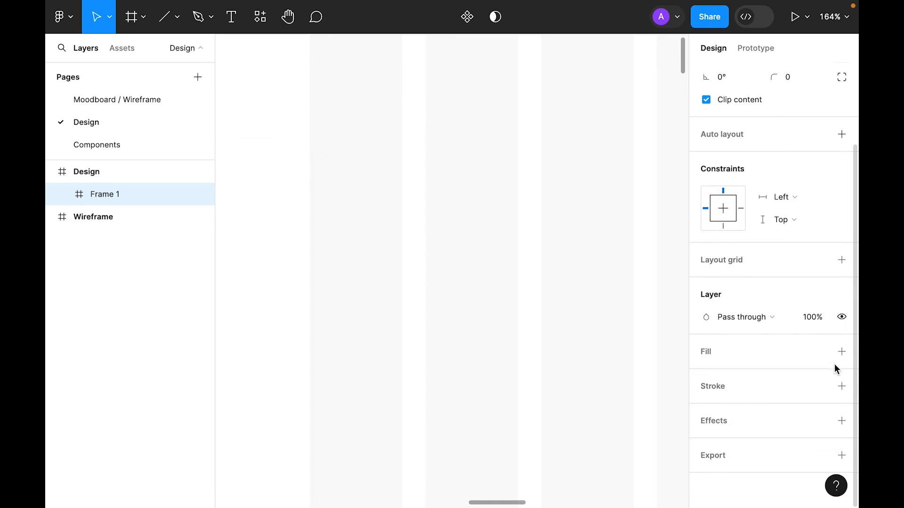
left_click(819, 352)
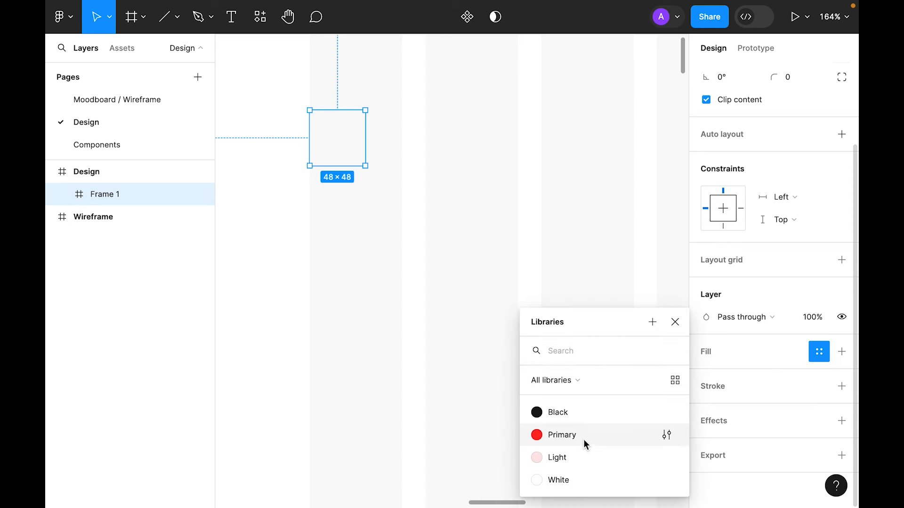
left_click(572, 434)
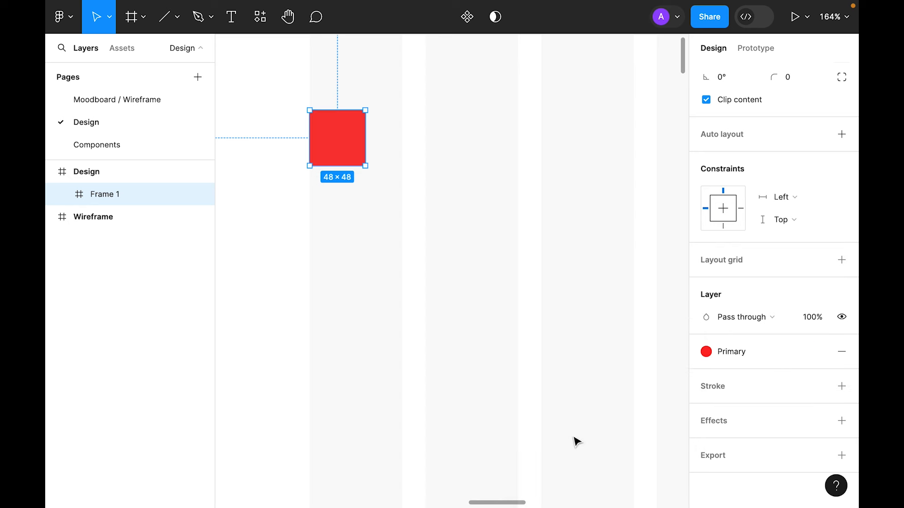
Step: Set the corner radius of the red frame to 4
scroll(573, 232, "up", 3)
scroll(806, 181, "up", 3)
left_click(806, 181)
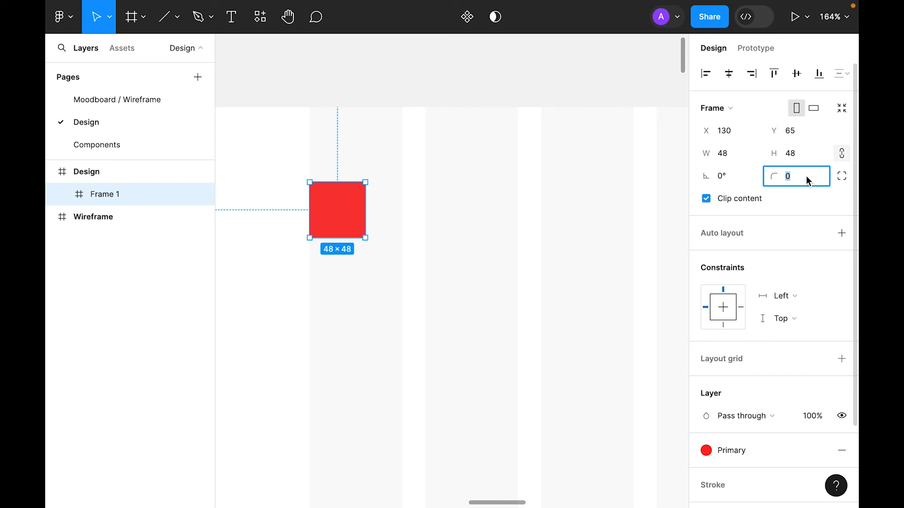
type("4")
key("Return")
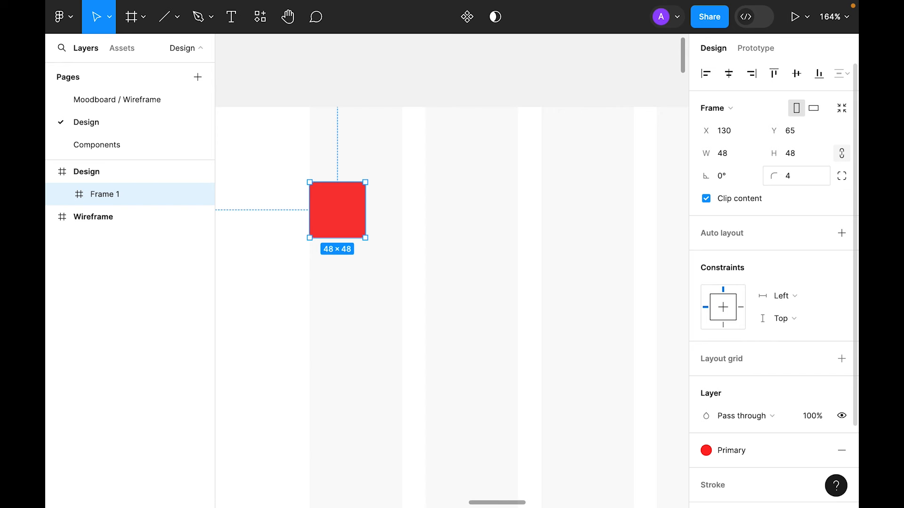
Step: Search the Font Awesome Icons by Iconduck plugin for food and insert the Utensils icon into the canvas
left_click(263, 26)
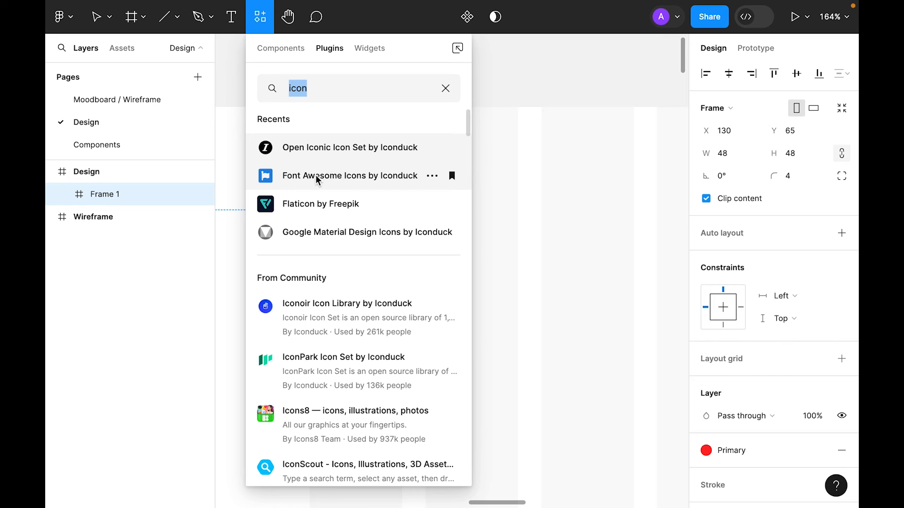
left_click(316, 179)
type("food")
key("Return")
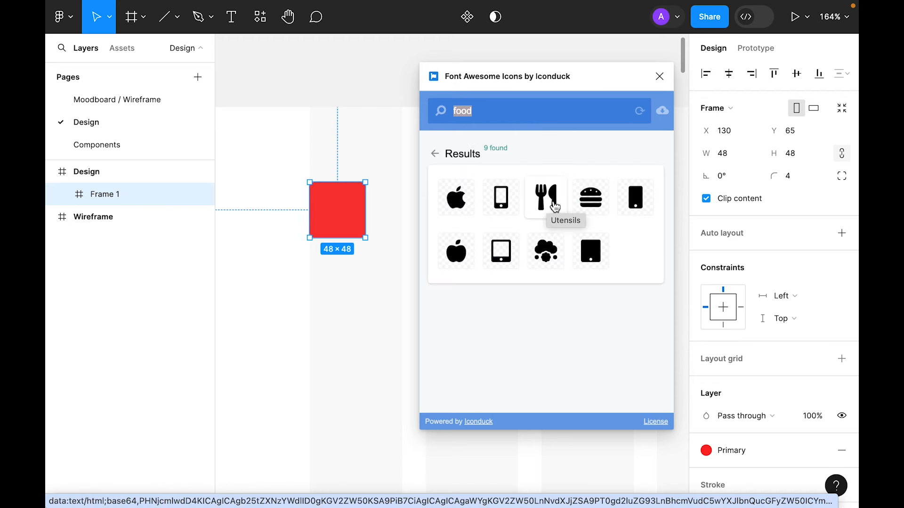
left_click(555, 207)
left_click_drag(507, 371, 432, 262)
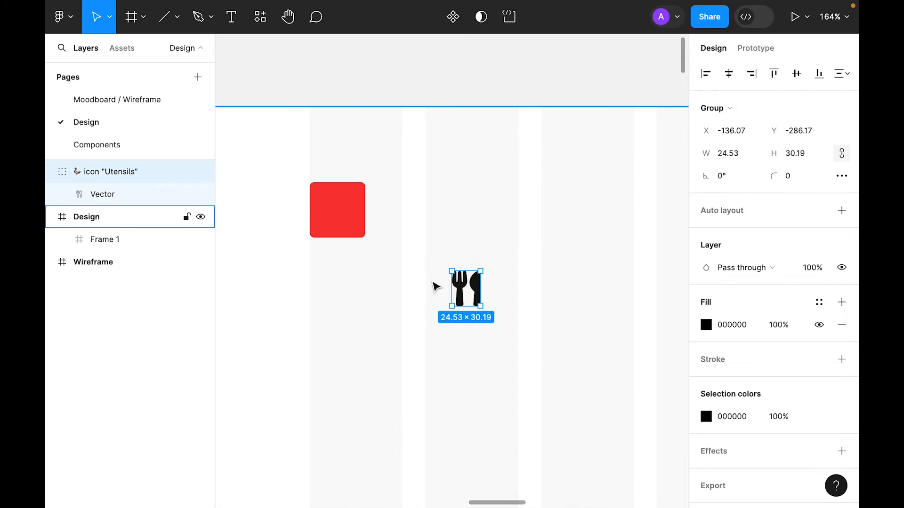
Step: Cut the Utensils icon from the canvas and paste it inside the red 48 × 48 frame
key("Delete")
left_click(326, 201)
key("ctrl+v")
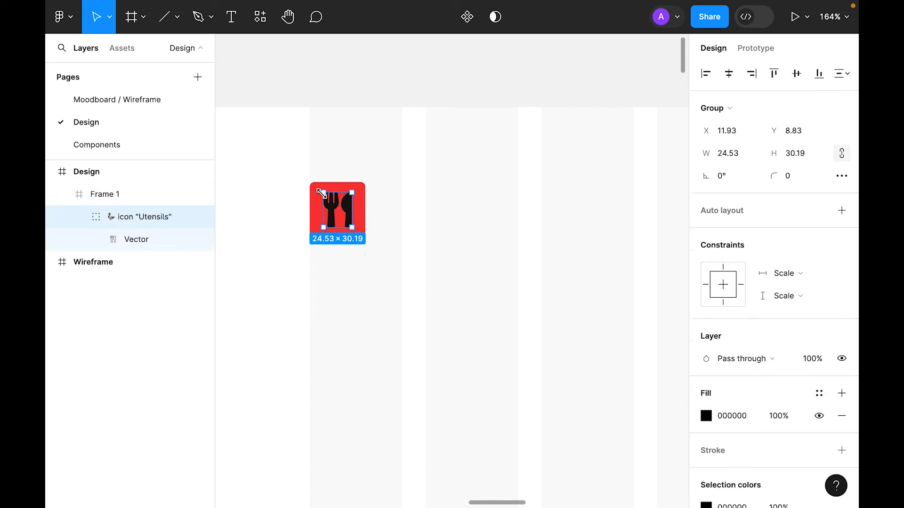
Step: Apply the White color style as the fill of the Utensils icon
scroll(781, 301, "down", 5)
left_click(819, 271)
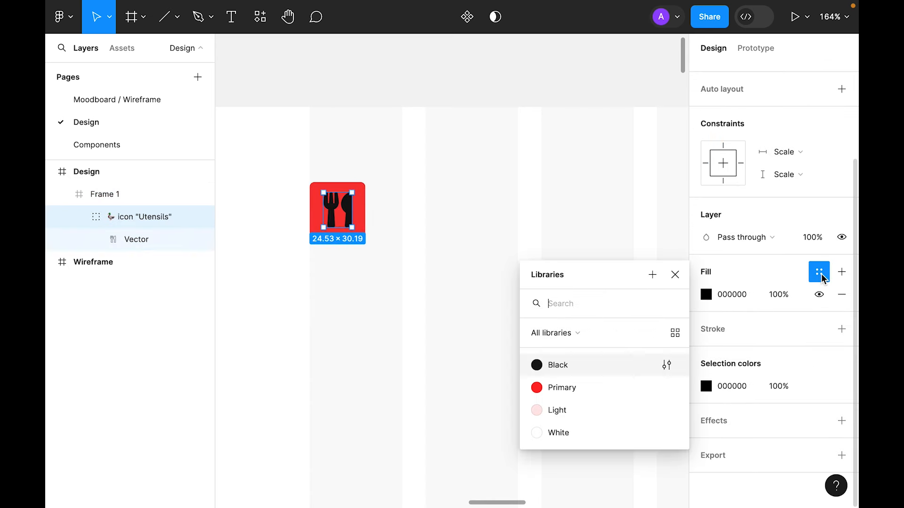
left_click(575, 431)
Step: Set the Utensils icon's height to 20 and center it horizontally and vertically inside the red frame
scroll(810, 163, "up", 5)
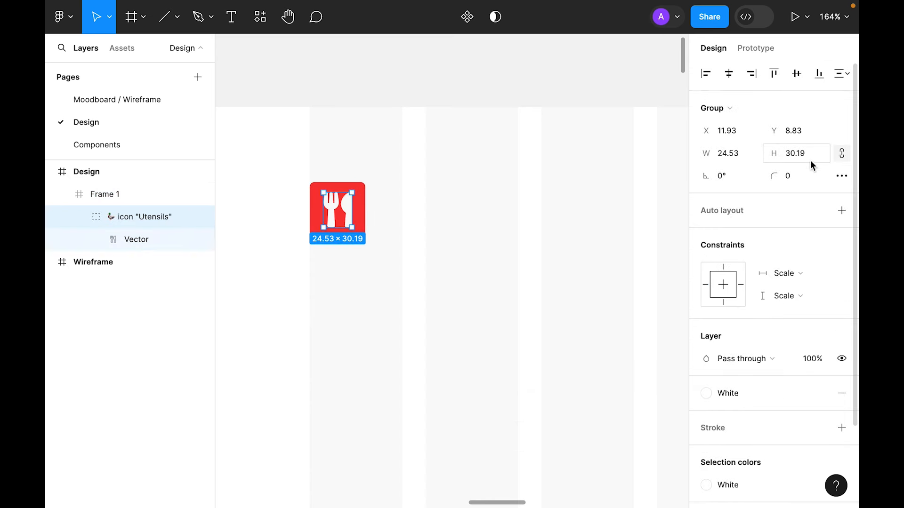
type("20")
key("Return")
left_click(729, 75)
left_click(796, 77)
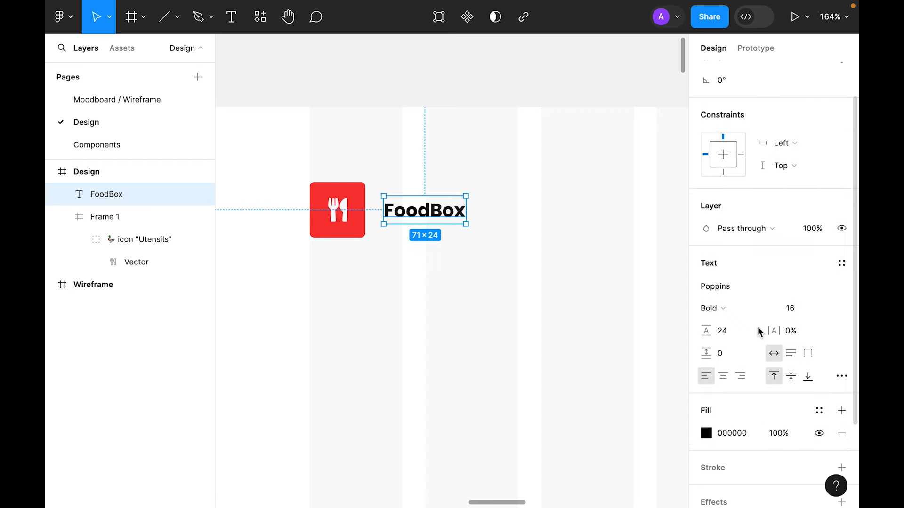
scroll(760, 331, "down", 3)
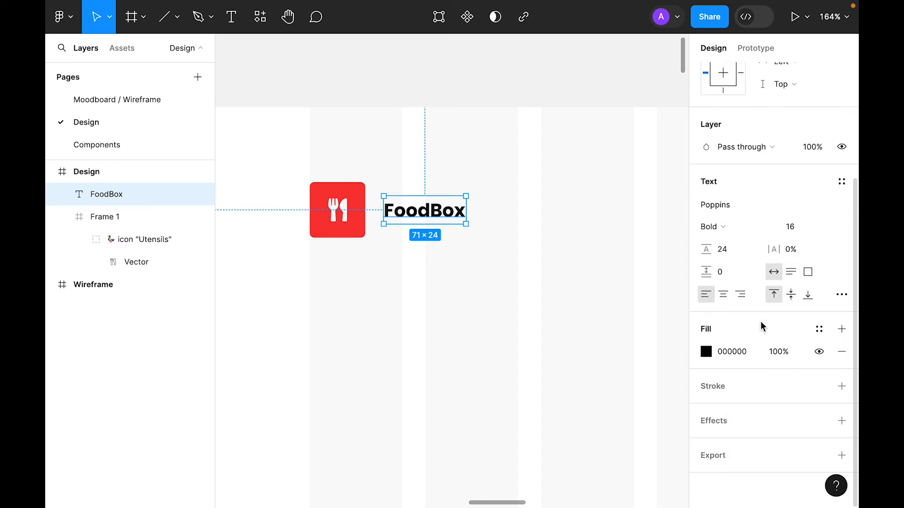
left_click(731, 205)
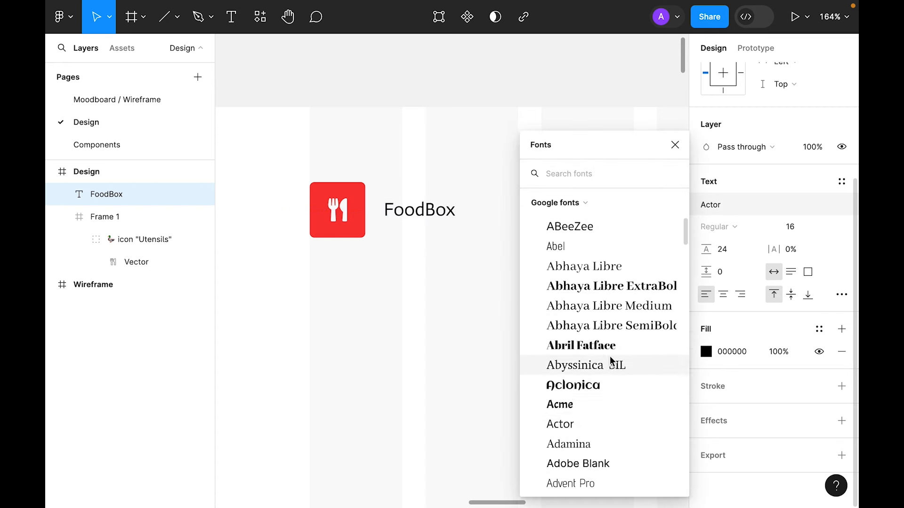
scroll(610, 349, "down", 5)
scroll(595, 481, "up", 4)
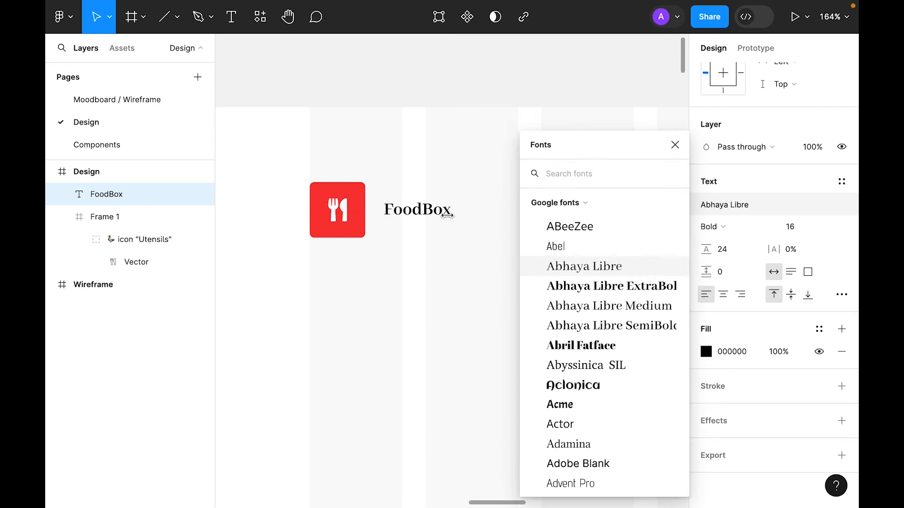
left_click(451, 324)
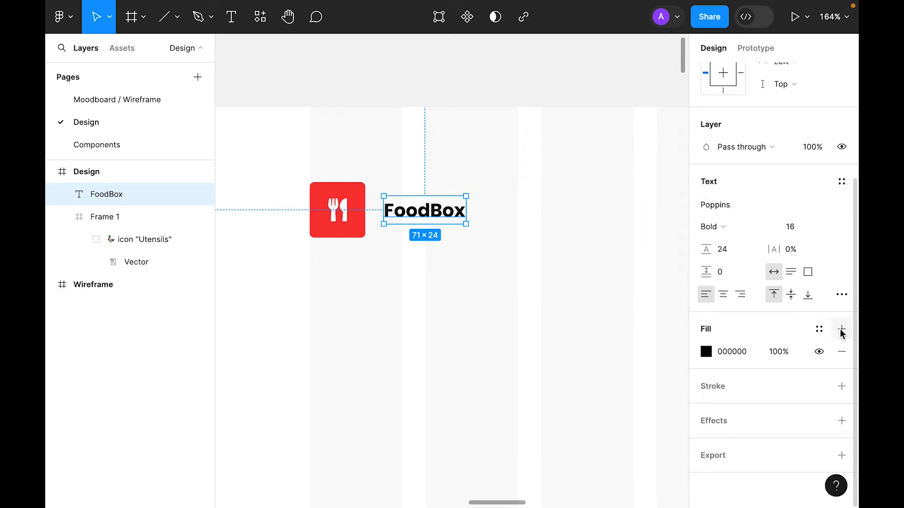
Step: Change the font weight of the FoodBox logo text to SemiBold
left_click(713, 231)
left_click(733, 213)
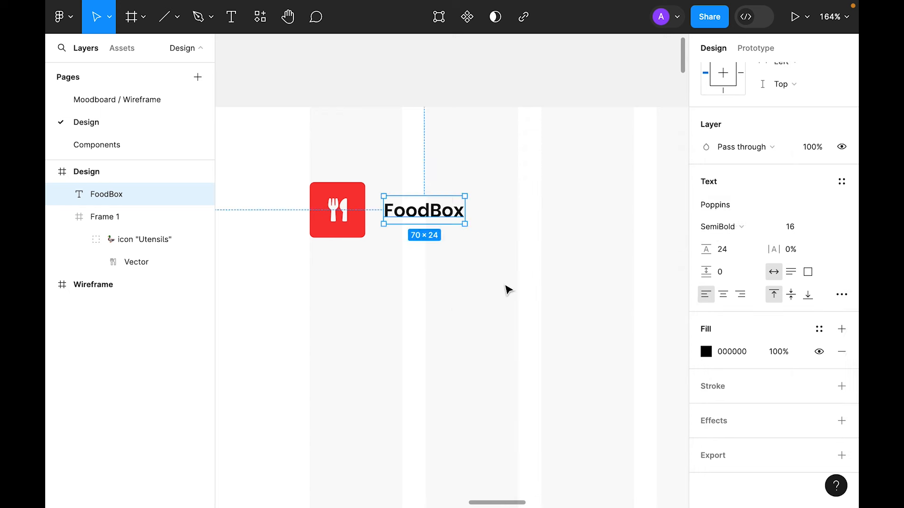
left_click(504, 289)
Step: Apply the Black color style to the word "Food" in the logo text
double_click(438, 209)
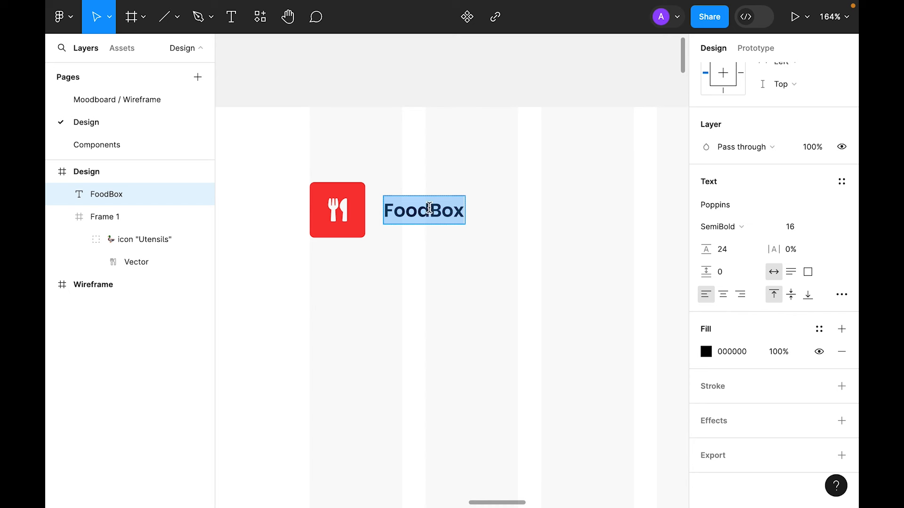
left_click_drag(429, 208, 379, 209)
left_click(819, 329)
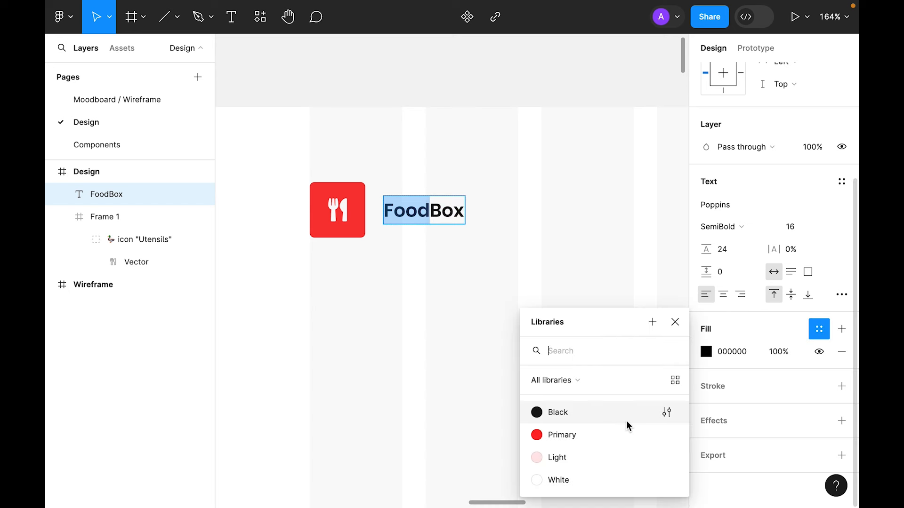
left_click(574, 418)
Step: Apply the Primary color style to the word "Box" in the logo text
left_click_drag(429, 211, 541, 215)
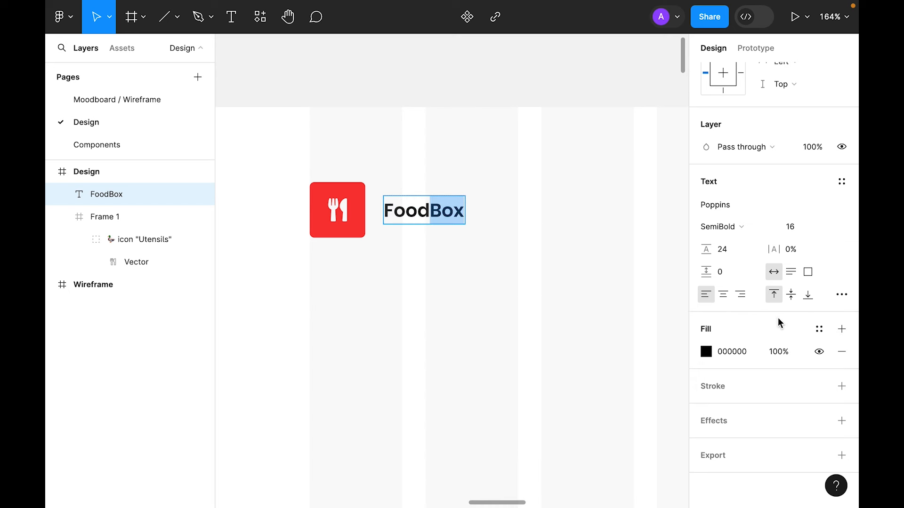
left_click(819, 330)
left_click(563, 436)
key("Escape")
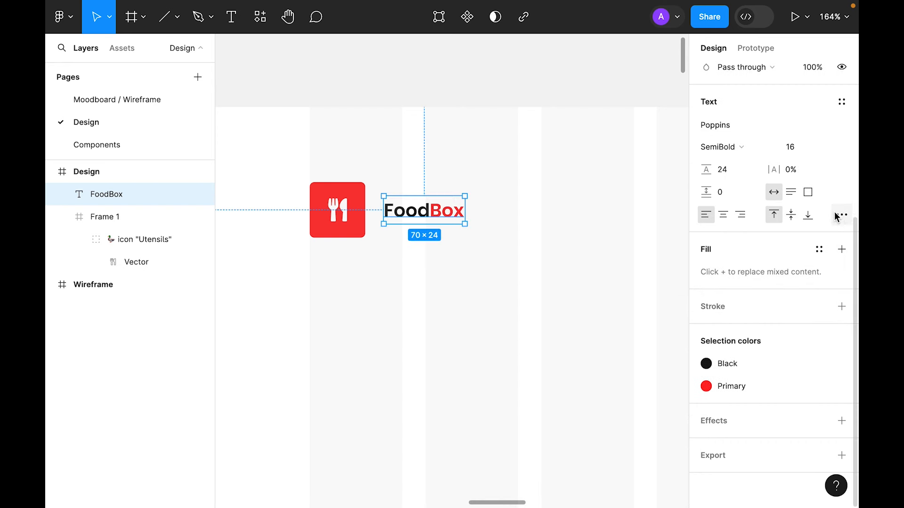
scroll(833, 299, "up", 5)
scroll(810, 388, "down", 1)
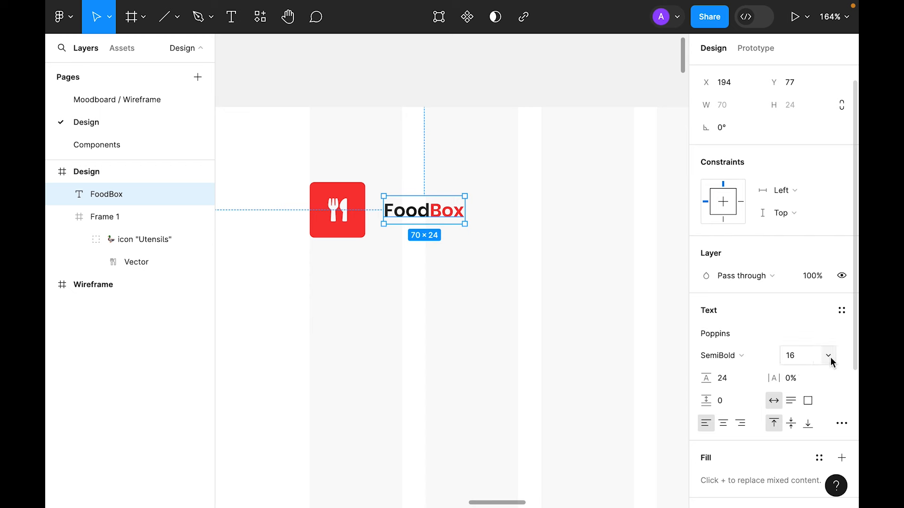
left_click(795, 359)
left_click(439, 240)
left_click(433, 219)
Step: Wrap the red icon frame and the FoodBox text together in a horizontal auto layout
left_click_drag(512, 278, 286, 194)
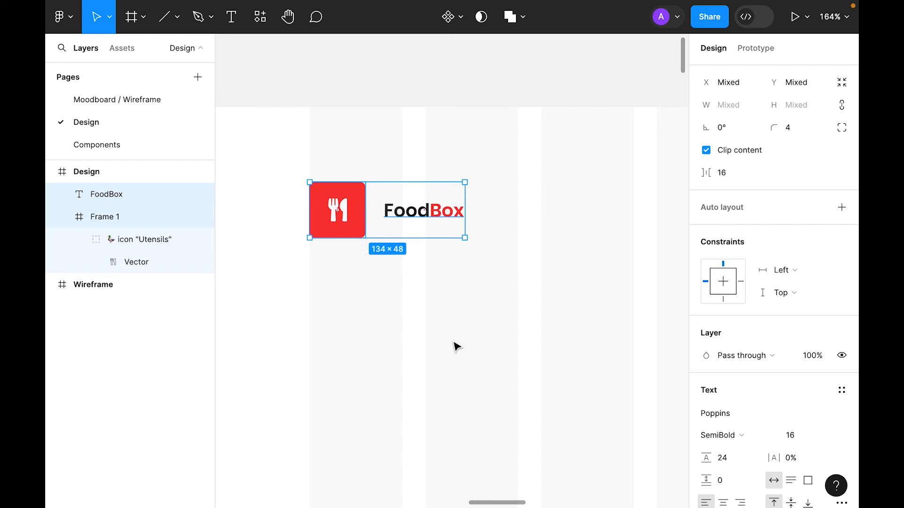
right_click(420, 215)
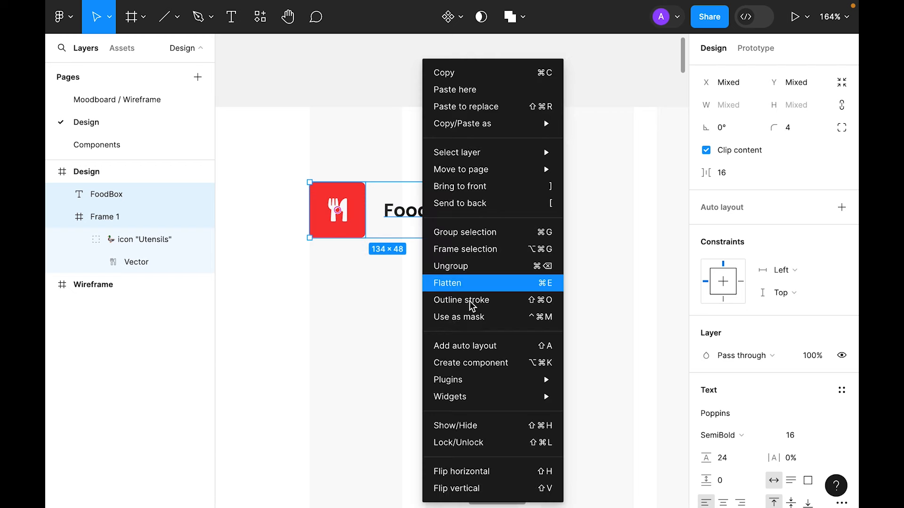
left_click(476, 354)
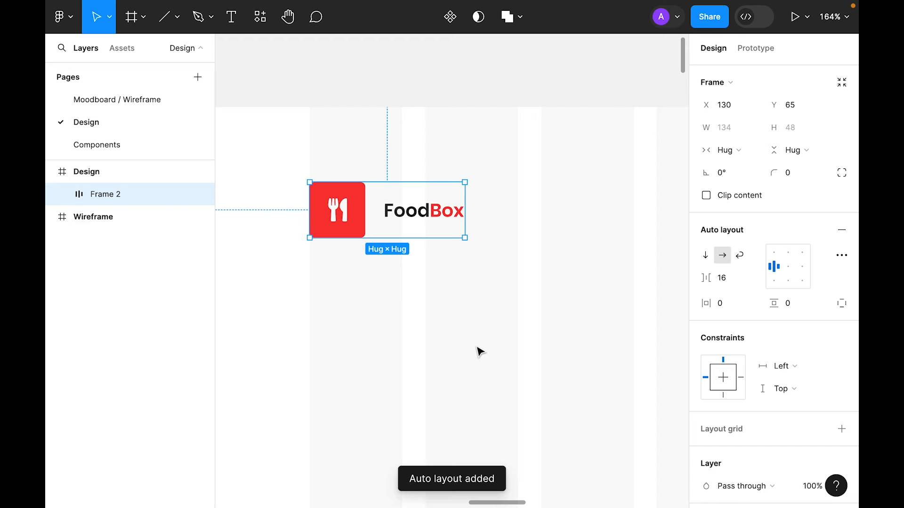
left_click(737, 281)
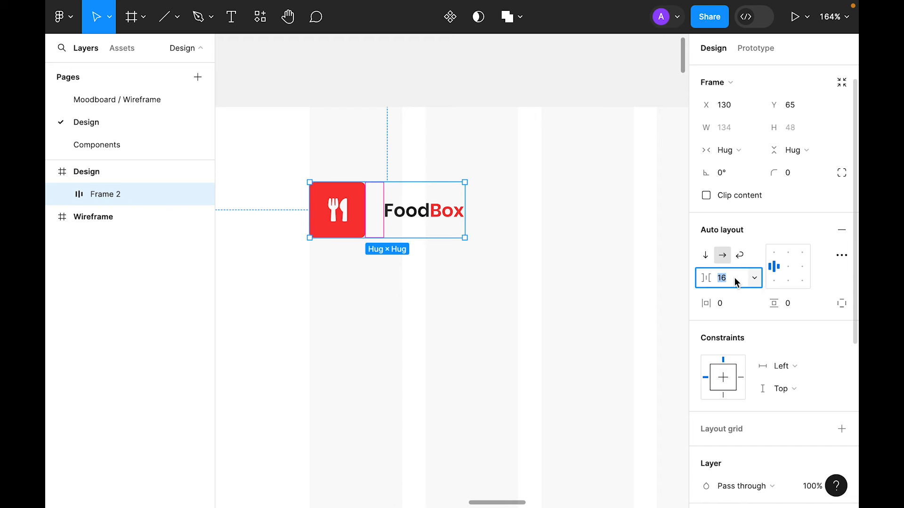
left_click(463, 25)
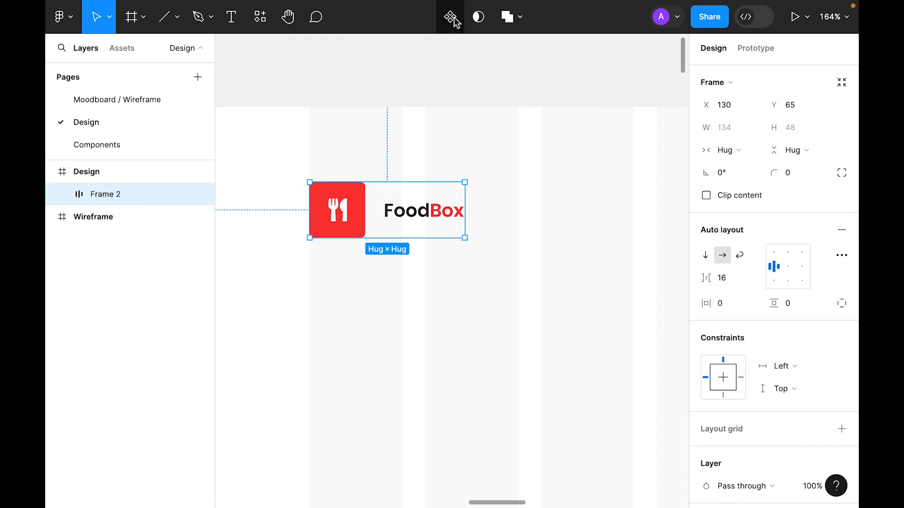
Step: Turn the logo frame into a component and move it to the Components page, above the Icons set
left_click(451, 18)
left_click(538, 228)
key("ctrl+x")
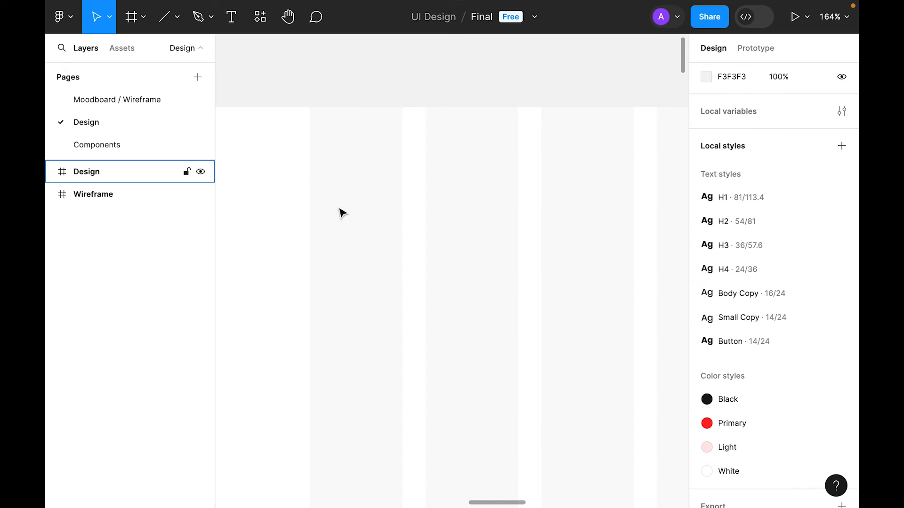
left_click(149, 146)
right_click(328, 124)
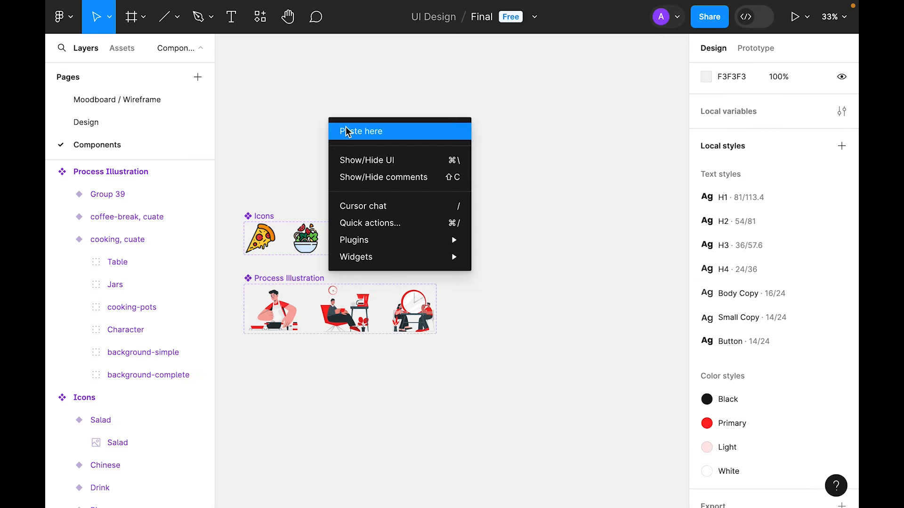
left_click(348, 129)
left_click_drag(348, 132, 257, 181)
Step: Insert an instance of the FoodBox logo component at the first grid column of the Design frame on the Design page
left_click(109, 124)
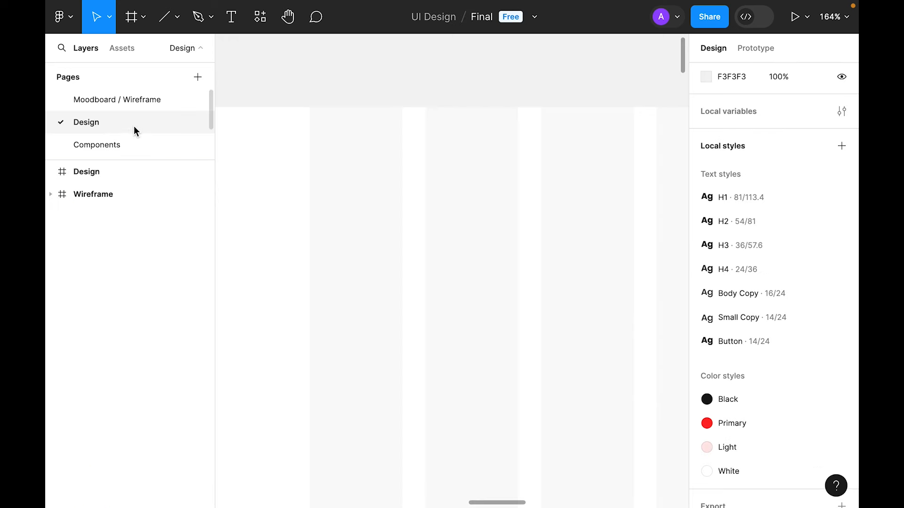
left_click(123, 48)
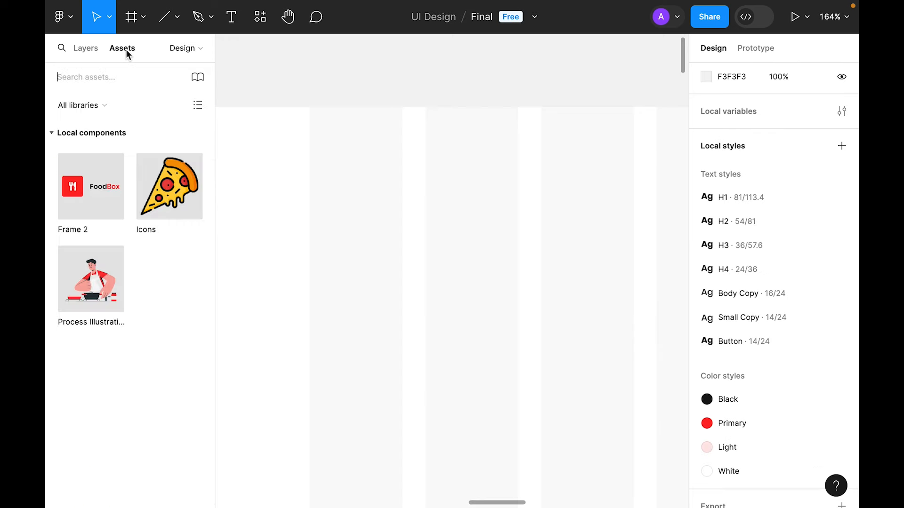
left_click_drag(76, 181, 346, 185)
left_click(86, 50)
Step: Move the logo instance up to 40 px from the top edge of the Design frame
left_click(486, 345)
key("alt")
key("Up")
key("Up")
key("Up")
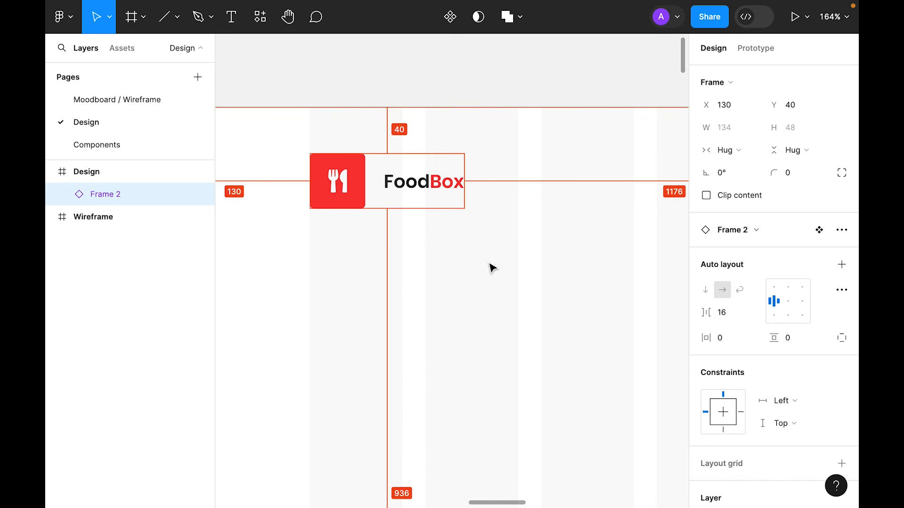
Step: Examine the wireframe's header layout with its logo, section links, search and cart icons as reference for the Design frame
key("shift+0")
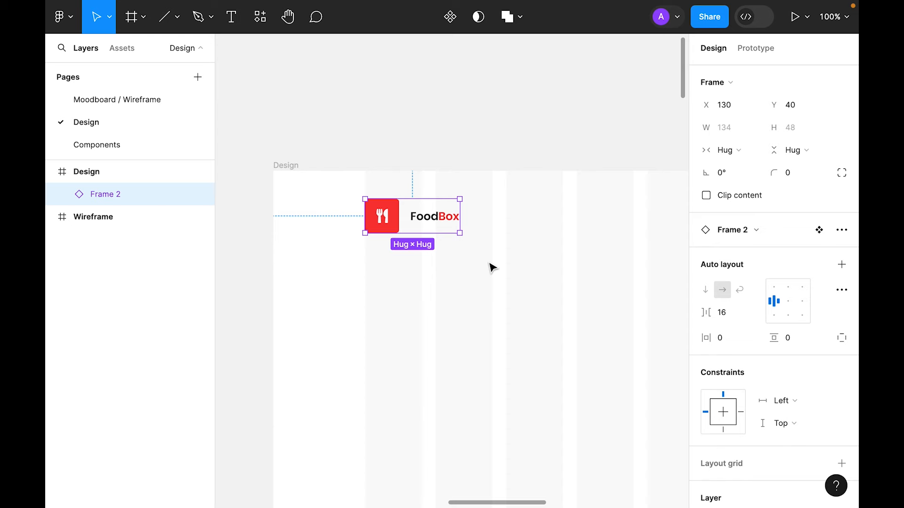
left_click(492, 267)
left_click(284, 165)
key("shift+2")
left_click(407, 103)
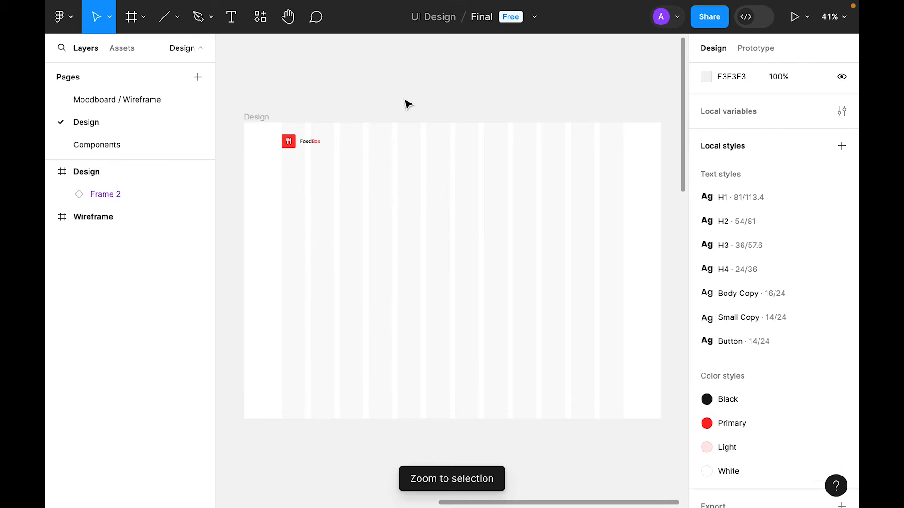
scroll(431, 318, "left", 15)
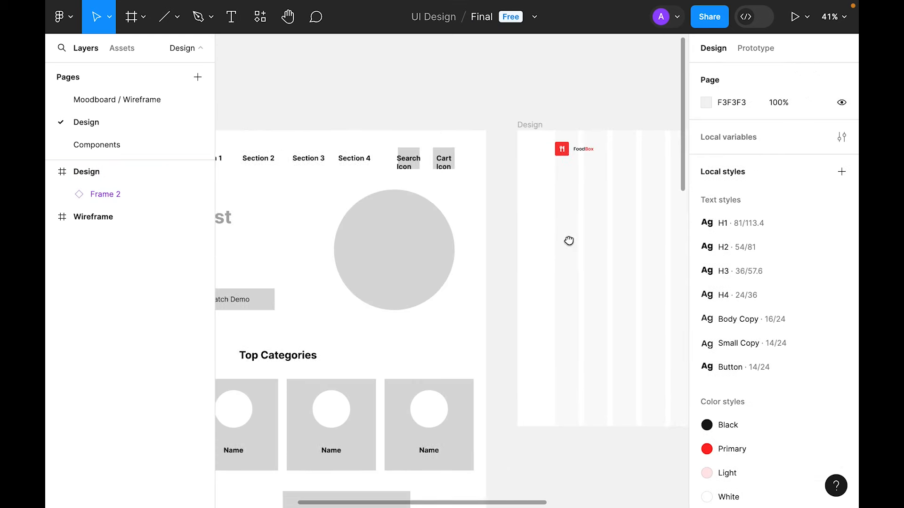
scroll(349, 207, "left", 3)
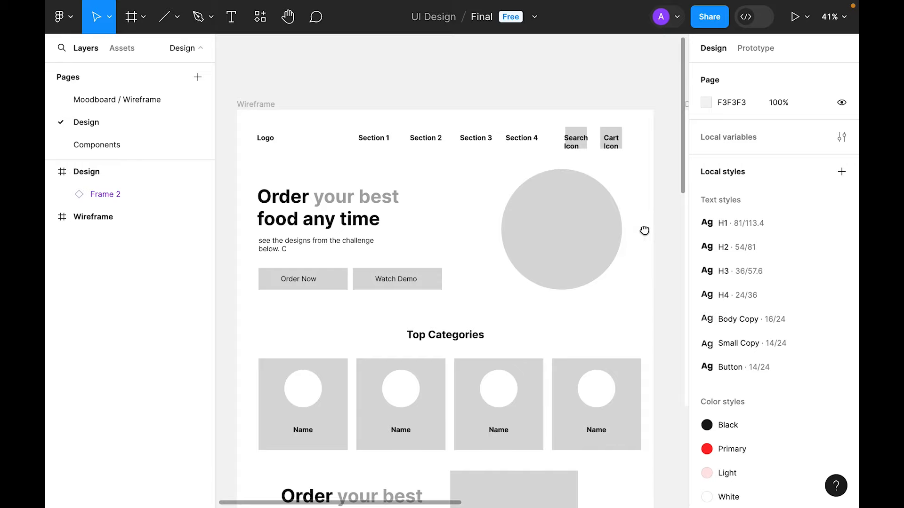
scroll(644, 231, "right", 10)
scroll(379, 218, "up", 2)
Step: Add a text layer reading "Item 1" near the middle of the Design frame's header area as a navigation item
key("t")
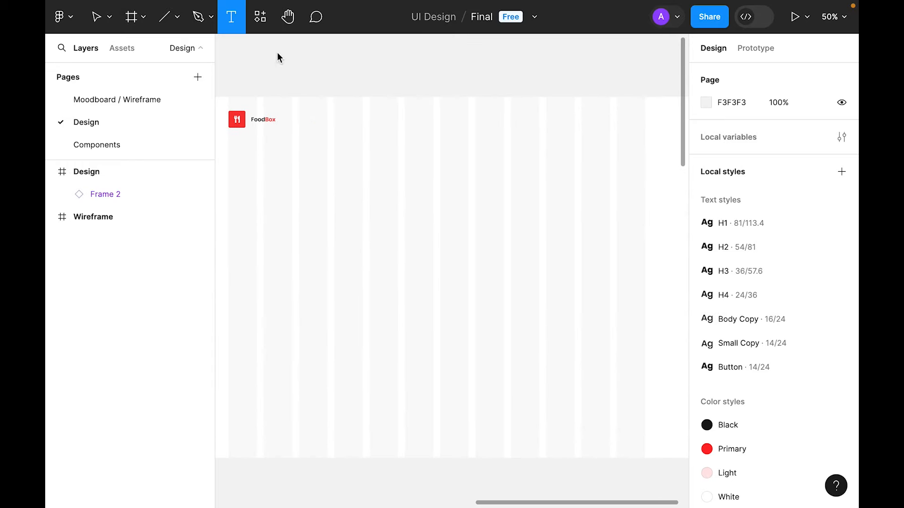
left_click(409, 137)
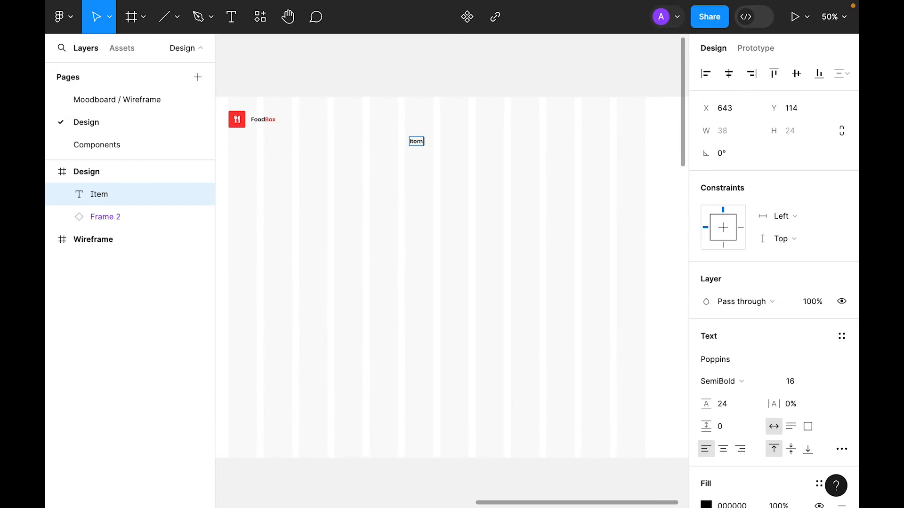
left_click(585, 259)
left_click(434, 167)
Step: Apply the Small Copy text style and the Black color style to the "Item 1" text
key("z")
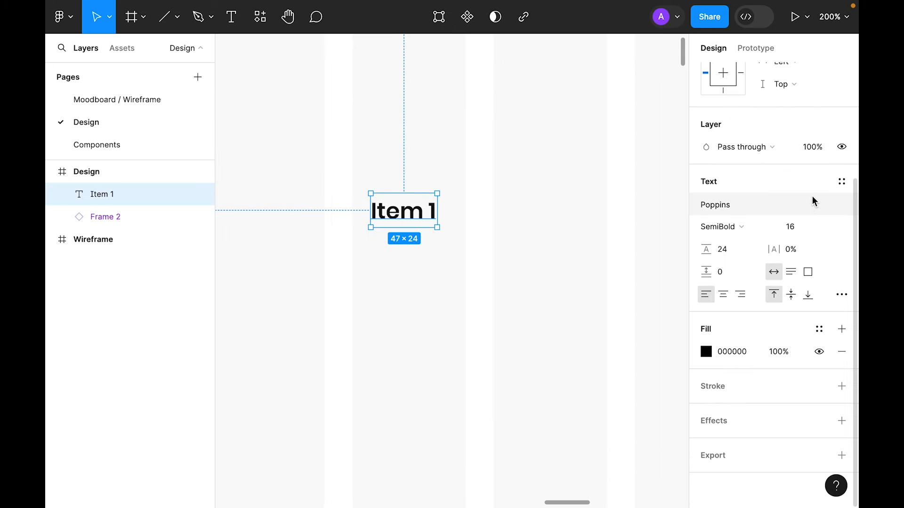
left_click(842, 181)
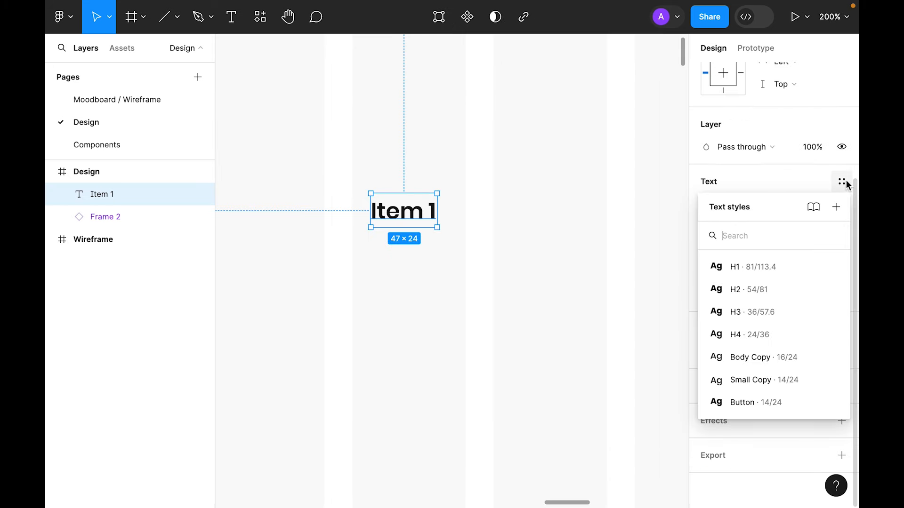
left_click(759, 382)
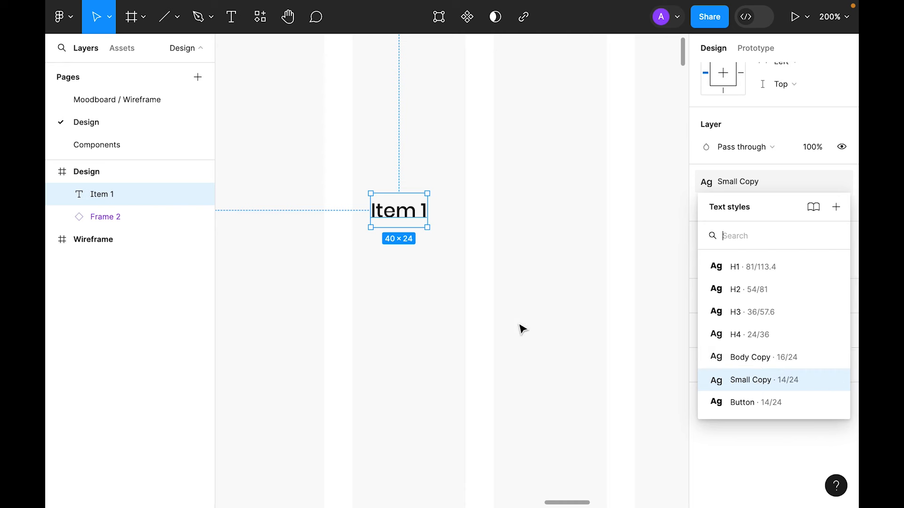
left_click(501, 310)
left_click(819, 329)
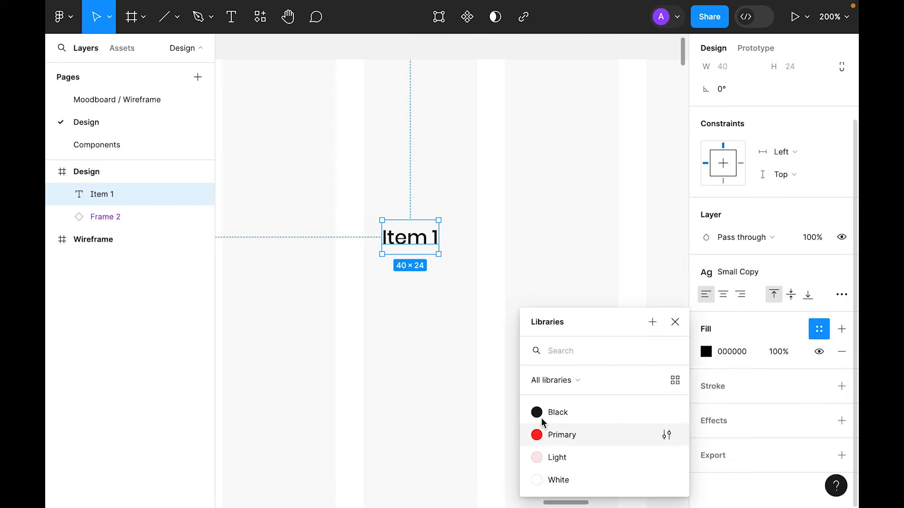
left_click(564, 413)
left_click(444, 298)
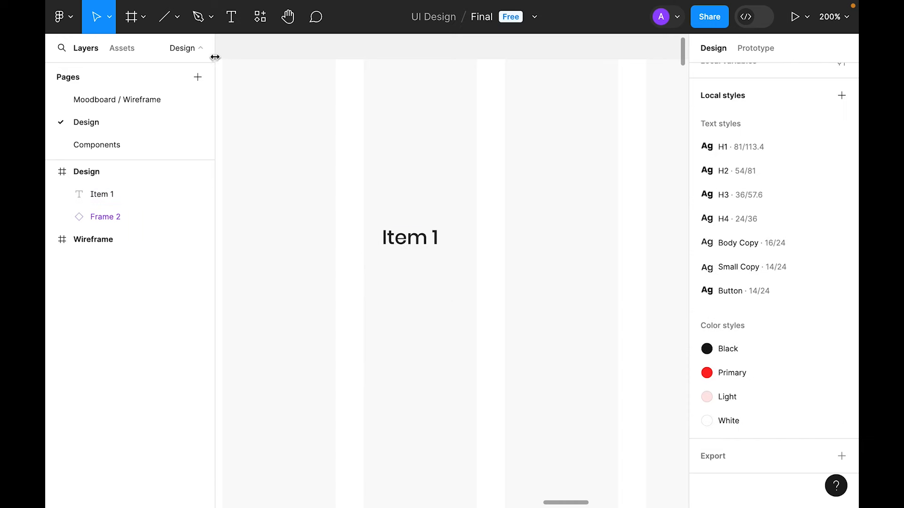
Step: Draw a horizontal line just beneath the "Item 1" text and set its width to 24
left_click(165, 19)
left_click_drag(399, 256, 428, 257)
scroll(757, 136, "up", 2)
left_click(734, 132)
type("24")
key("Return")
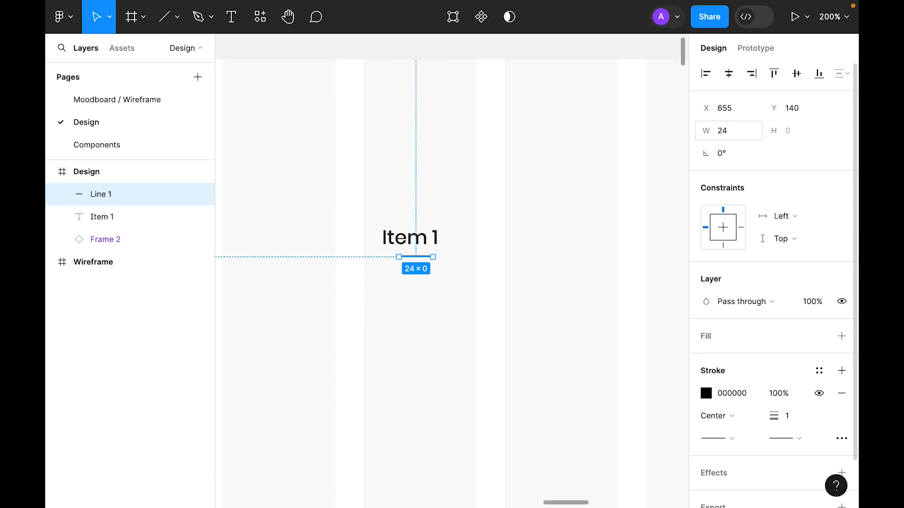
Step: Apply the Black color style to the line's stroke, set its thickness to 2 and give it round end caps
scroll(821, 316, "down", 2)
left_click(819, 318)
left_click(557, 412)
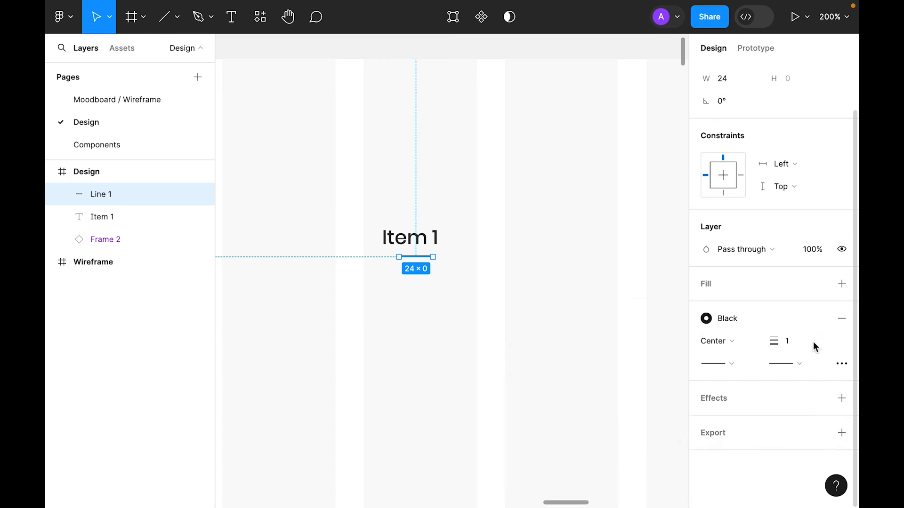
left_click(797, 346)
type("2")
key("Return")
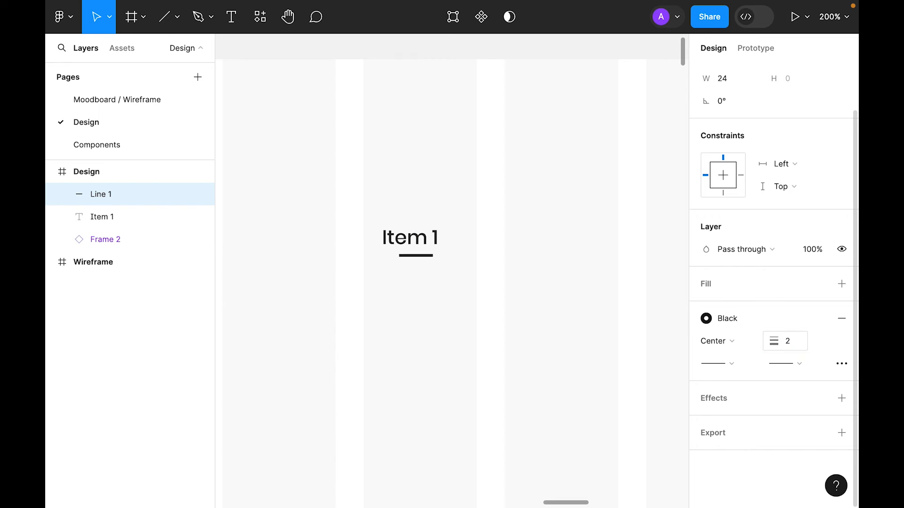
left_click(715, 363)
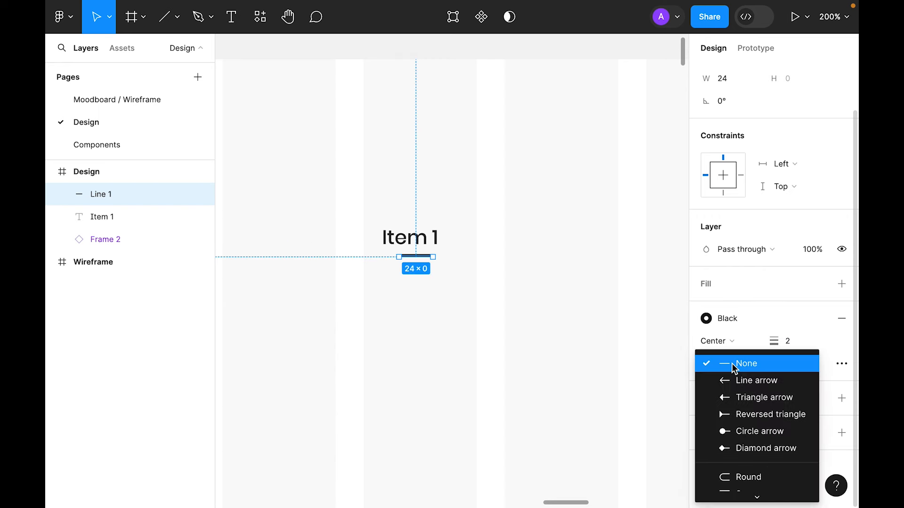
left_click(751, 476)
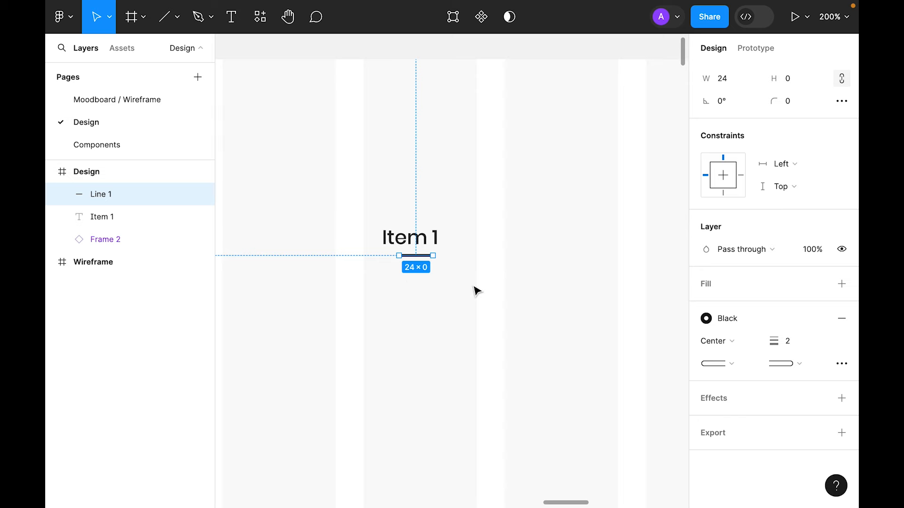
Step: Wrap the "Item 1" text and its underline in an auto layout with a vertical spacing of 4
left_click(420, 299)
left_click_drag(466, 281, 387, 234)
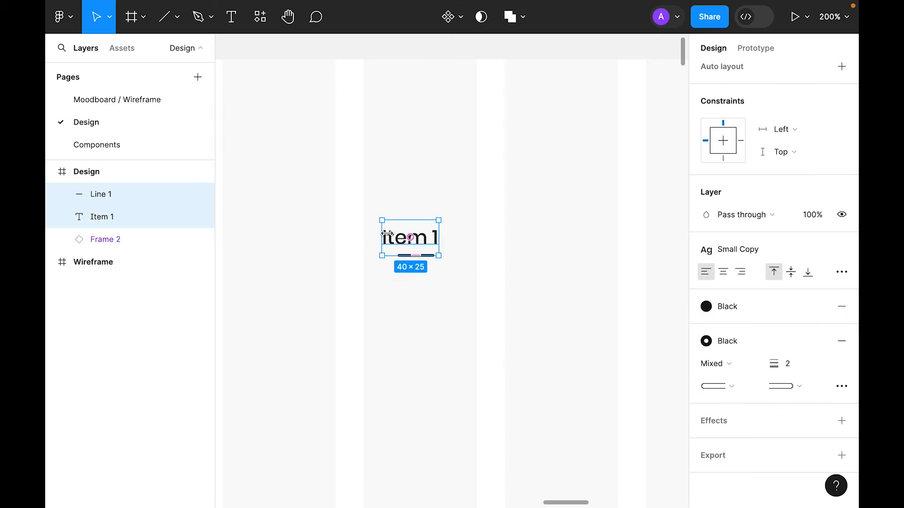
right_click(398, 239)
left_click(460, 346)
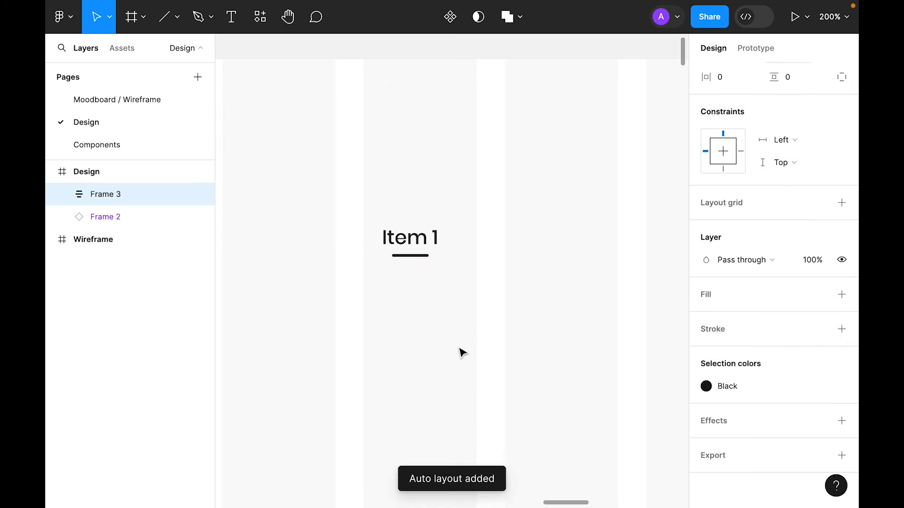
left_click(725, 307)
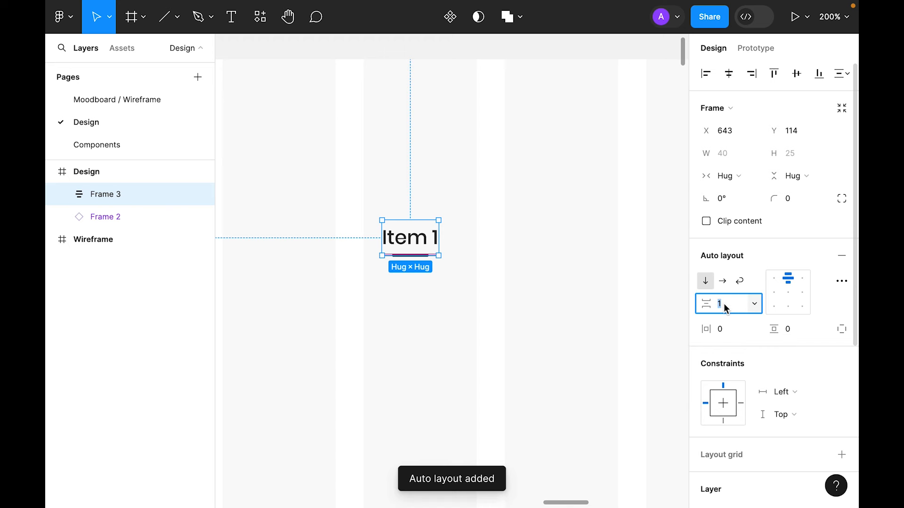
type("4")
key("Return")
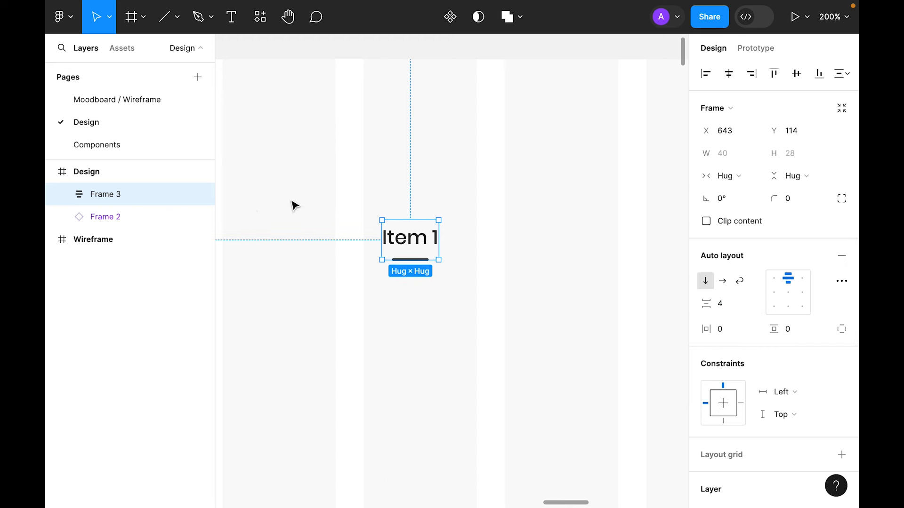
Step: Rename the auto layout frame holding the "Item 1" text and line to "Default"
double_click(111, 194)
type("Default")
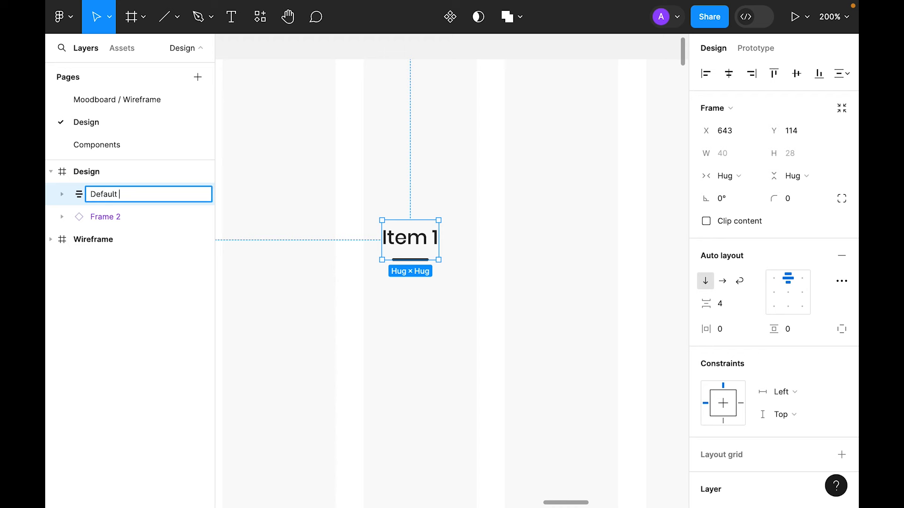
key("Return")
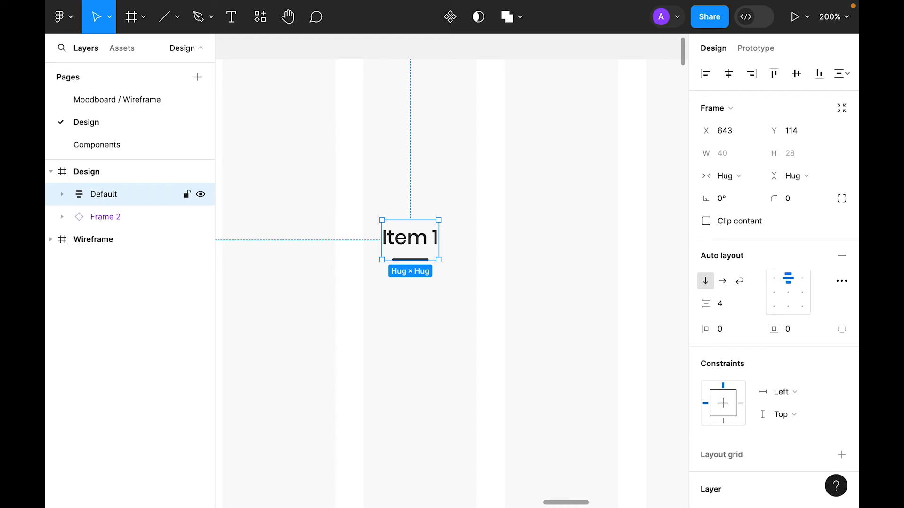
left_click(415, 349)
Step: Duplicate the "Item 1" navigation item beside the original and apply the Primary color style to the copy's text
left_click_drag(418, 237, 506, 239)
double_click(510, 243)
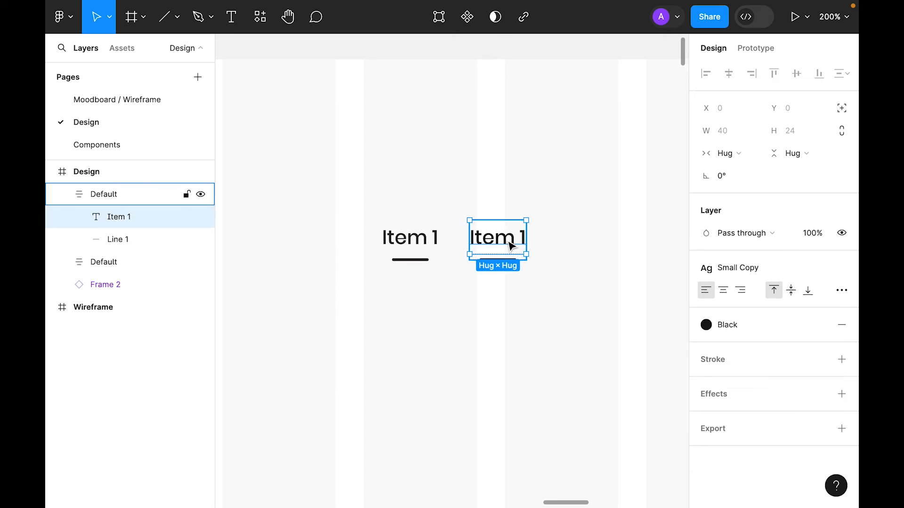
left_click(777, 324)
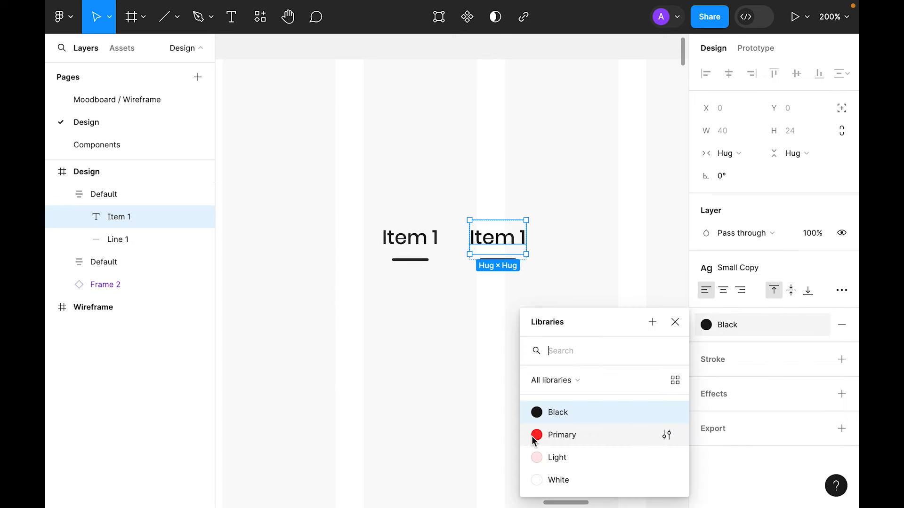
left_click(551, 435)
left_click(420, 266)
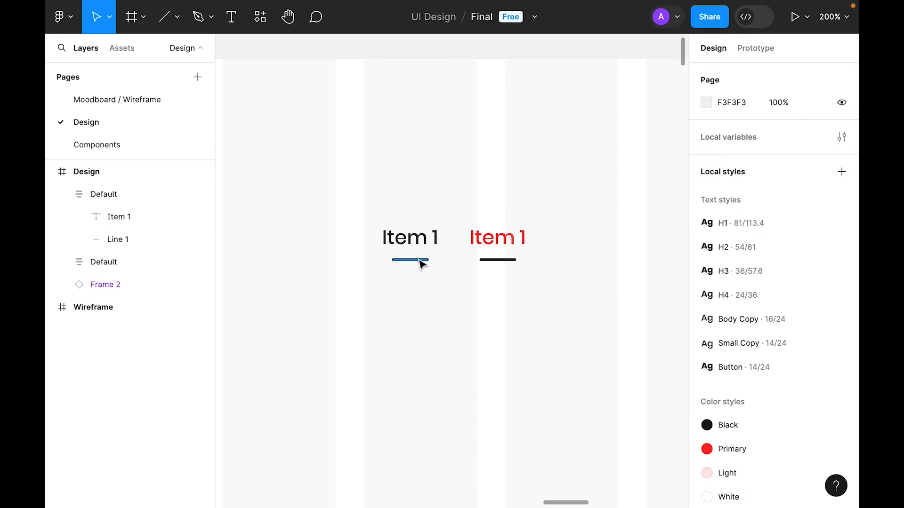
Step: Hide the underline of the original black "Item 1" navigation item
double_click(420, 260)
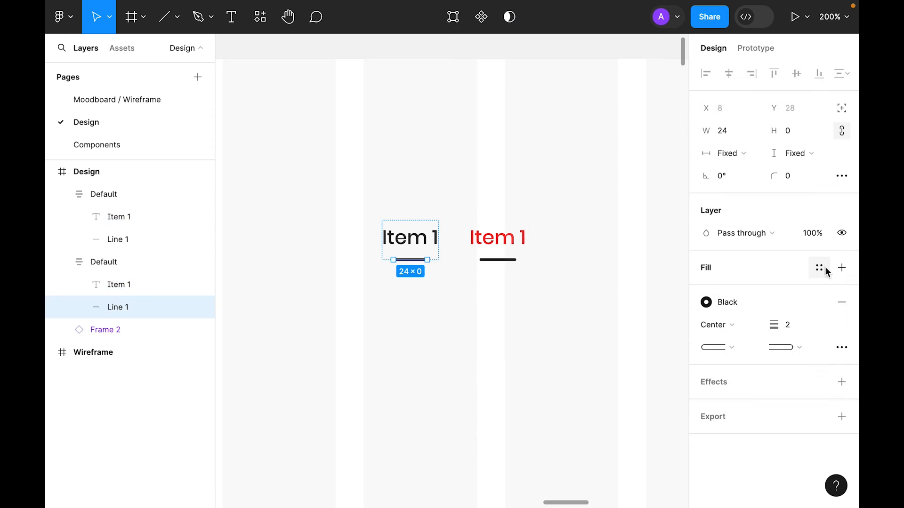
left_click(841, 233)
left_click(542, 345)
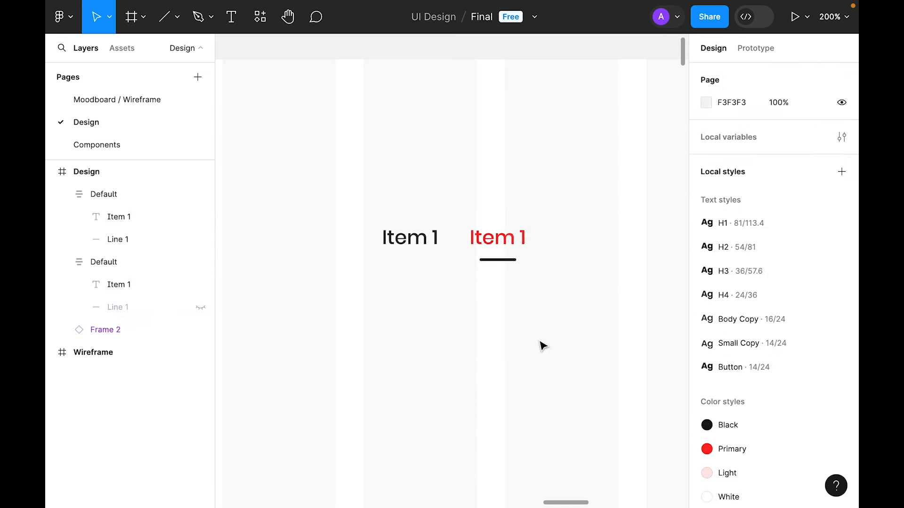
left_click(401, 246)
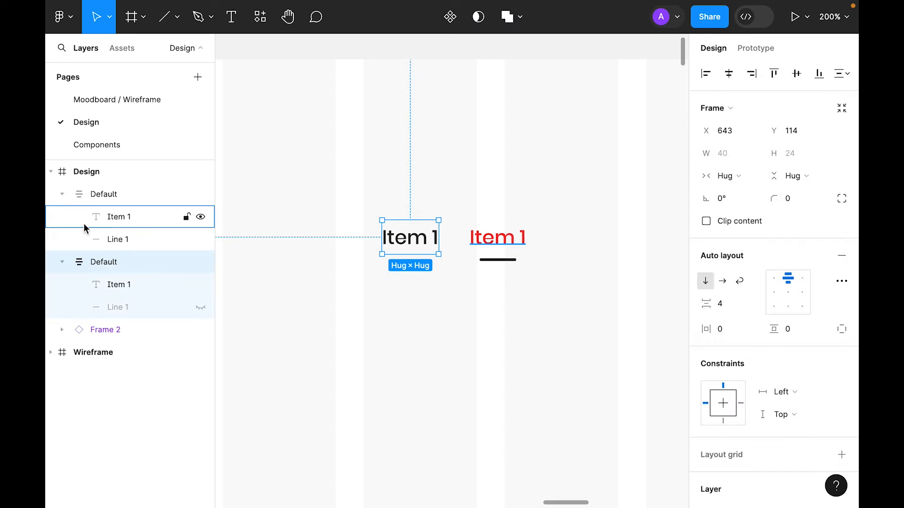
Step: Rename the frame of the red "Item 1" copy to "Selected"
left_click(524, 242)
double_click(111, 195)
type("Sel")
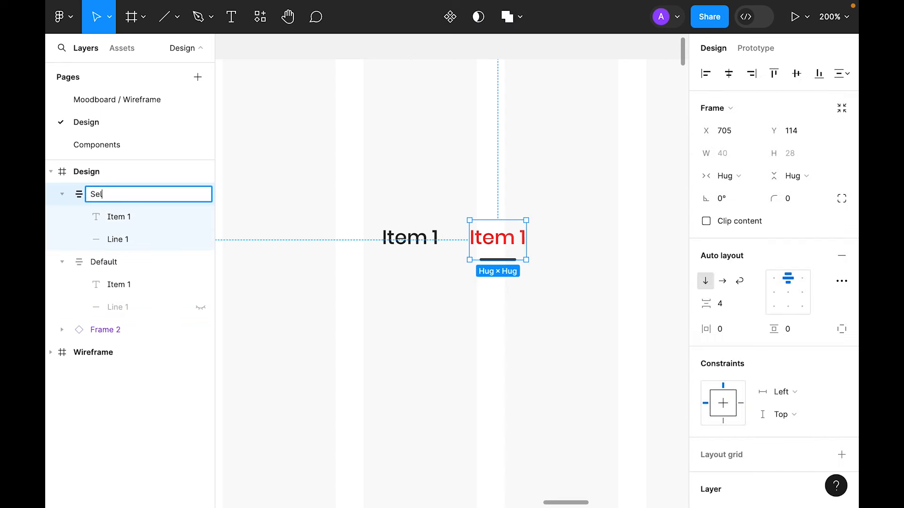
type("ected")
key("Return")
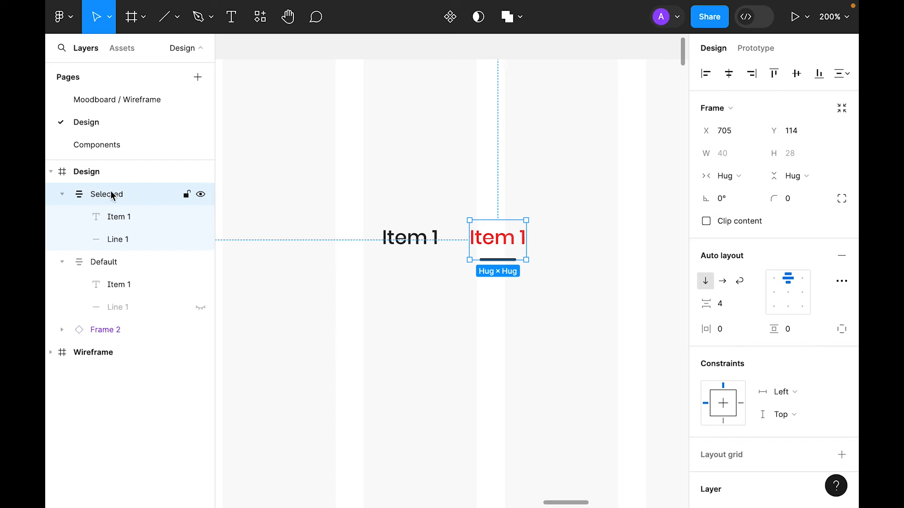
Step: Create a component set from the Default and Selected navigation items
left_click_drag(583, 314, 333, 244)
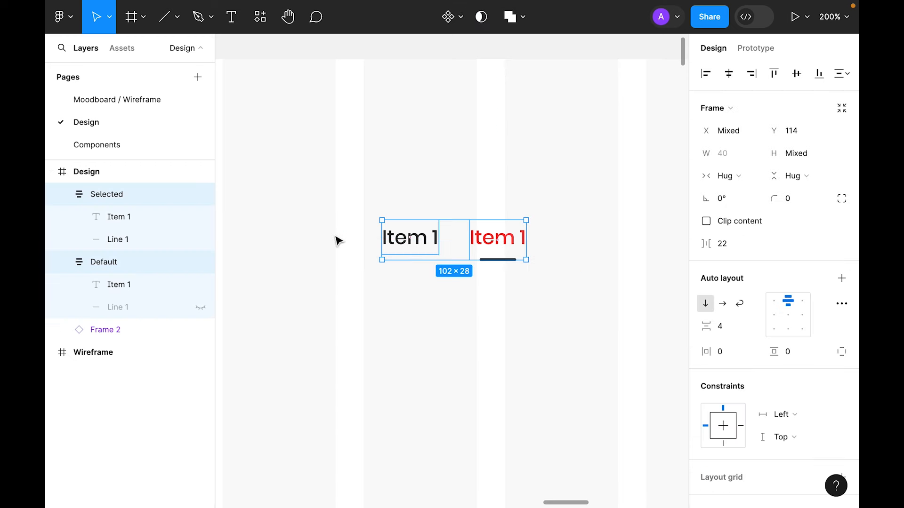
left_click(461, 19)
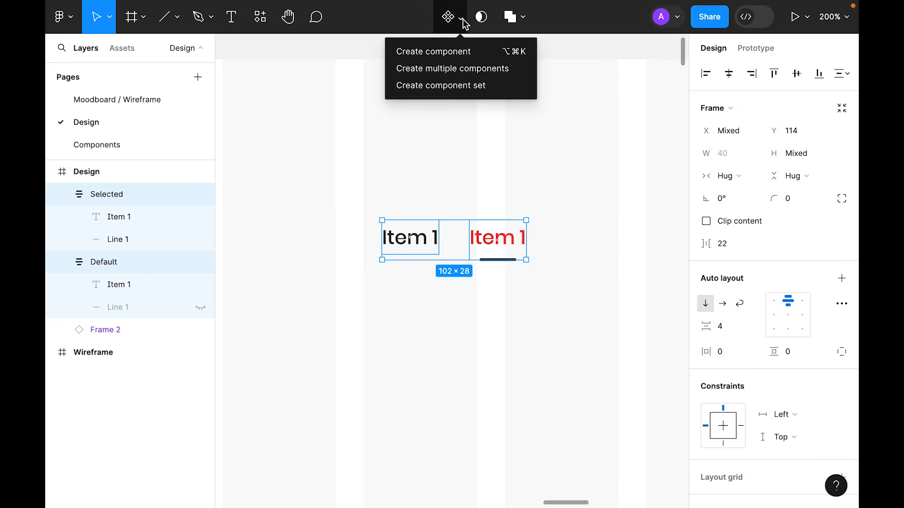
left_click(447, 89)
Step: Move the navigation item component set from the Design page to the Components page, placing it just above the logo component
left_click_drag(666, 363, 317, 193)
key("super+x")
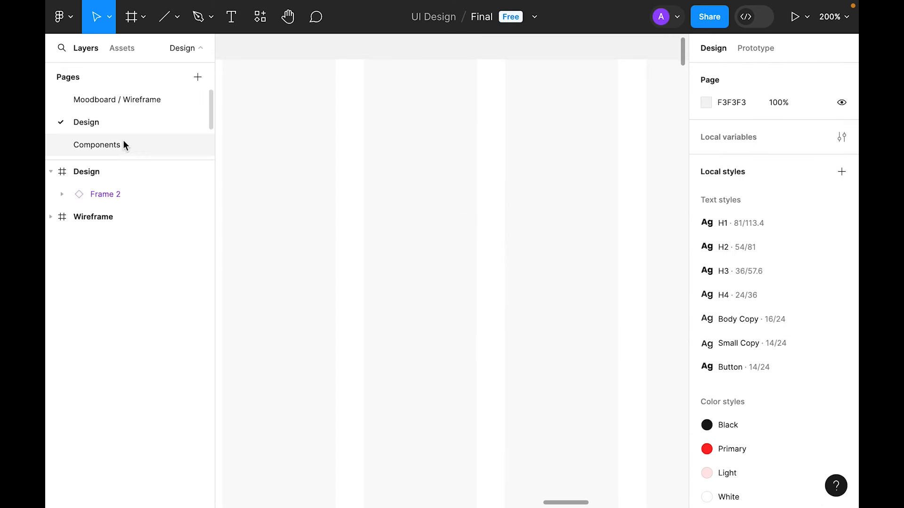
left_click(123, 141)
left_click(364, 151)
scroll(364, 151, "left", 5)
right_click(344, 158)
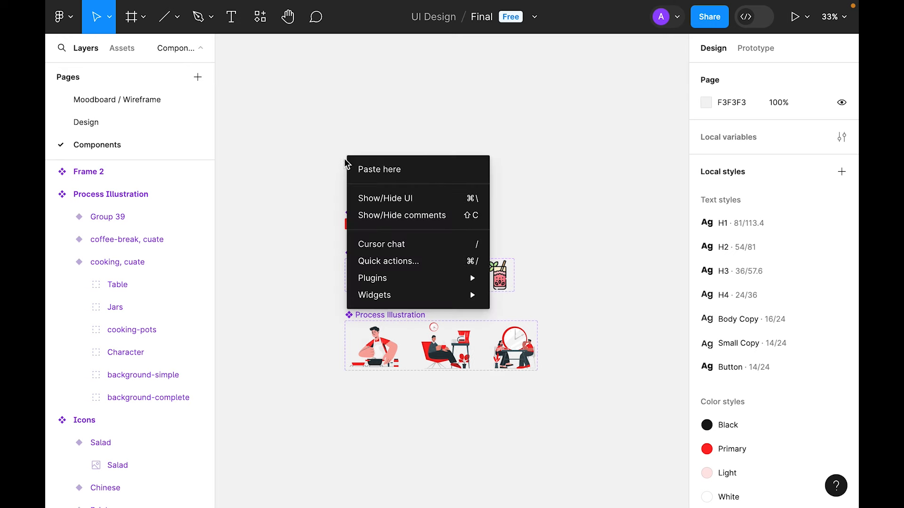
left_click(374, 169)
left_click_drag(359, 154, 359, 186)
left_click(238, 171)
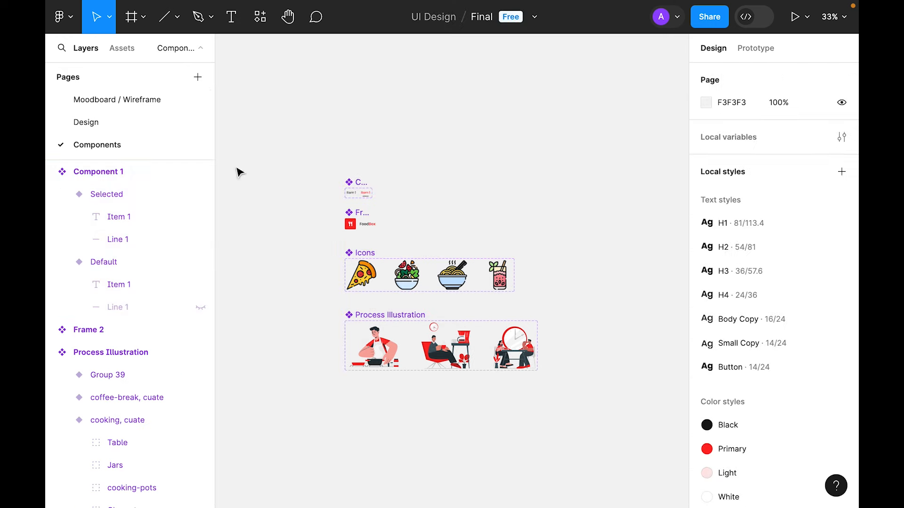
Step: Return to the Design page and place an instance of Component 1 in the Design frame's header
left_click(107, 124)
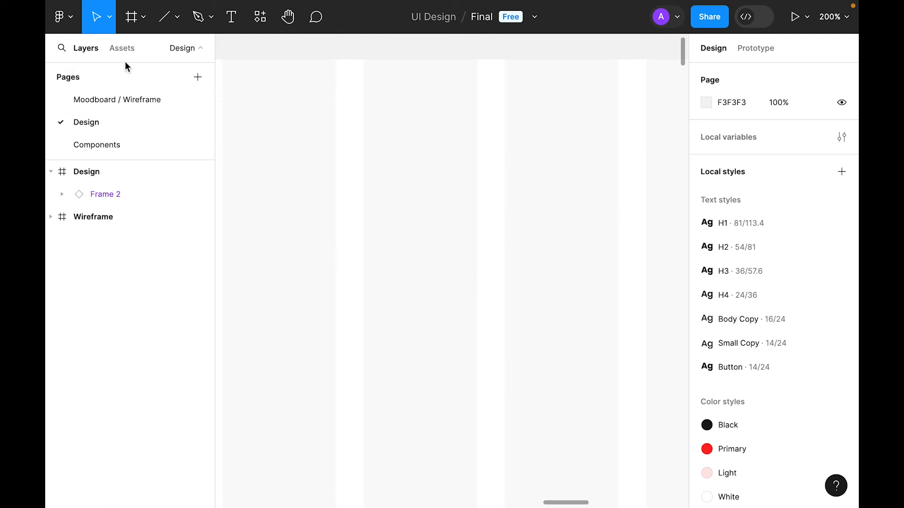
left_click(122, 49)
left_click_drag(79, 197, 407, 180)
key("ctrl+minus")
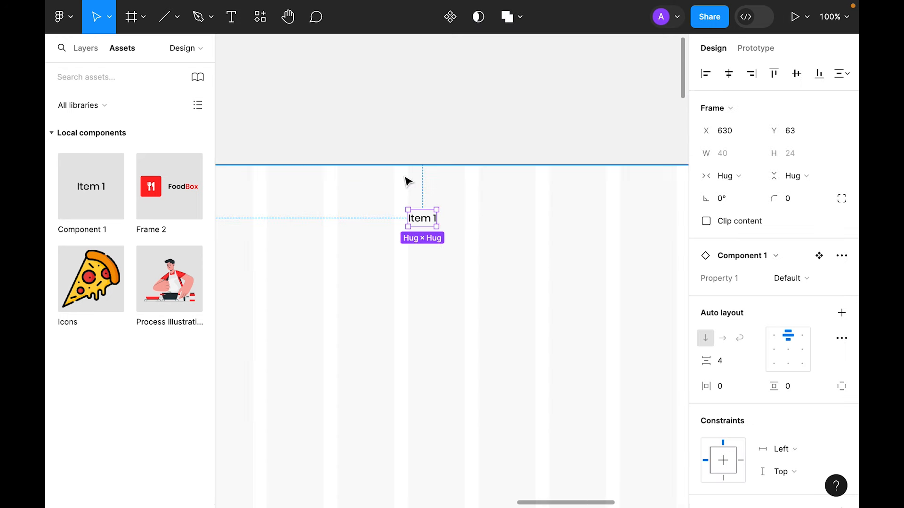
Step: Duplicate the "Item 1" instance sideways to make a row of four evenly spaced items, and select them all
left_click_drag(422, 216, 490, 222)
key("ctrl+d")
key("ctrl+d")
left_click_drag(632, 286, 310, 187)
left_click(591, 273)
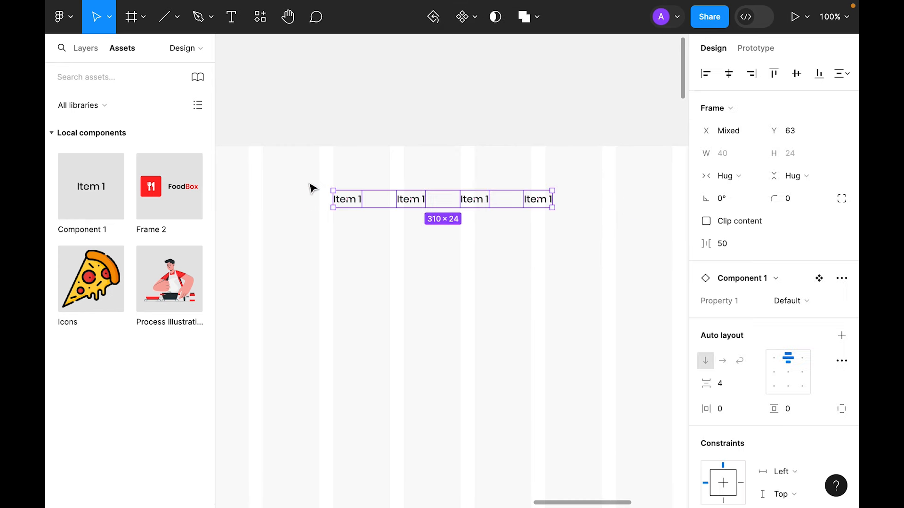
Step: Add a horizontal auto layout to the four navigation items and set the spacing between them to 16
right_click(344, 204)
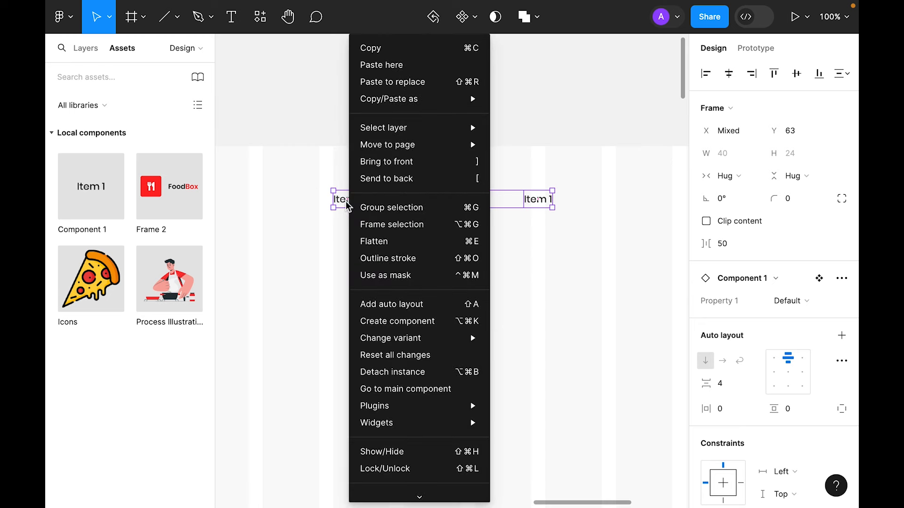
left_click(436, 303)
left_click(729, 305)
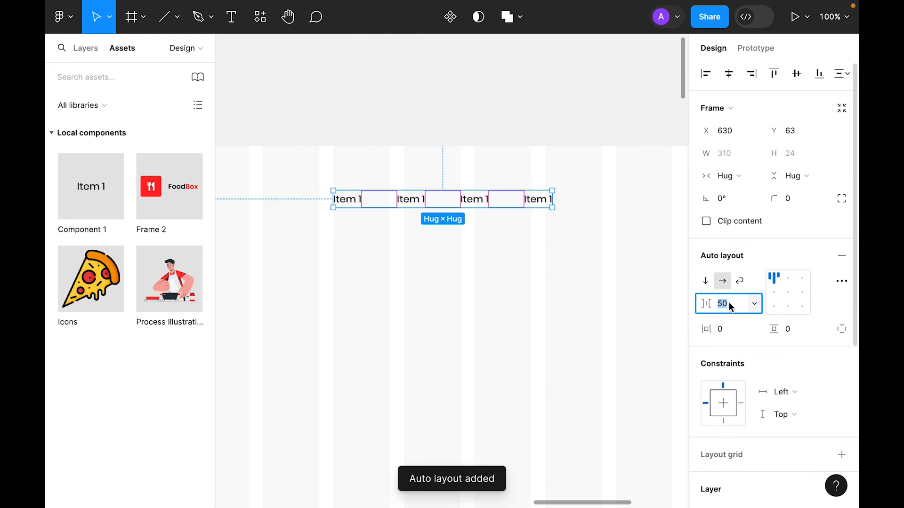
type("16")
key("Return")
Step: Switch the first navigation item to the Selected variant
left_click(349, 202)
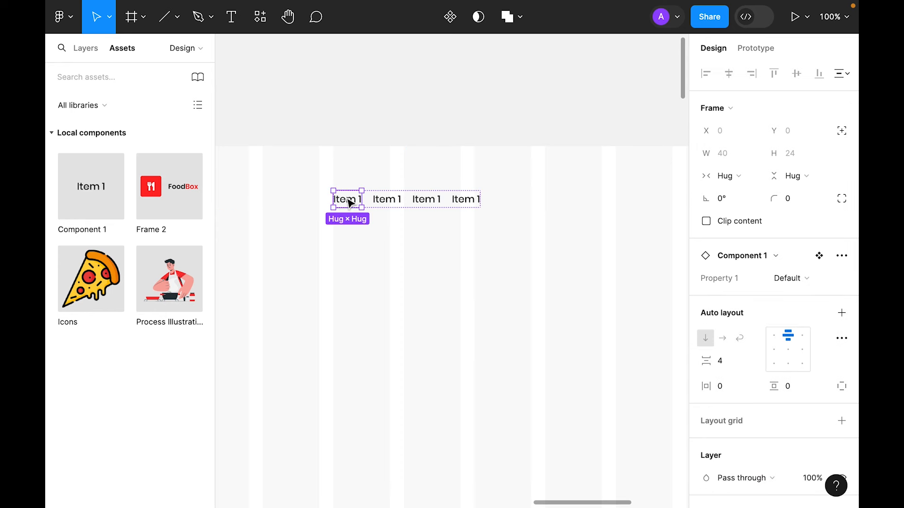
left_click(822, 283)
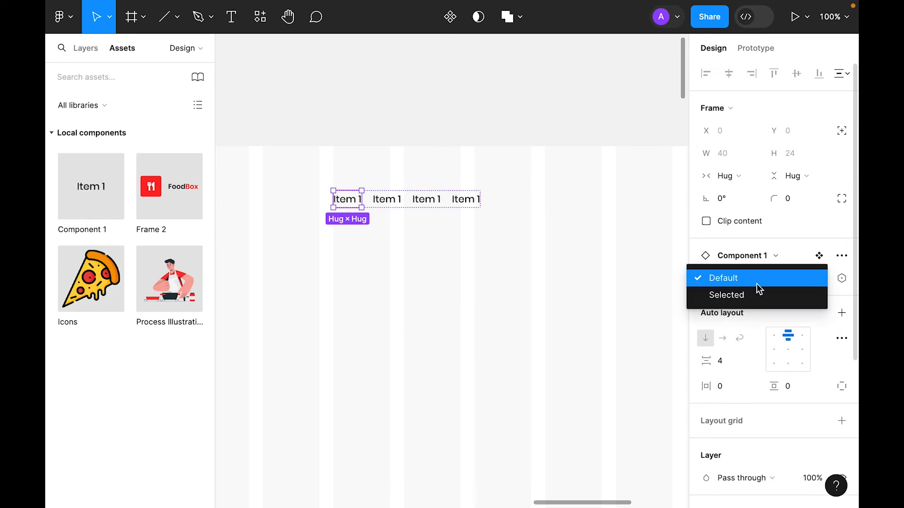
left_click(732, 294)
left_click(408, 306)
Step: Change the text of the first two navigation items to "Home" and "Menu"
key("super+equal")
left_click(340, 174, "super")
double_click(339, 175)
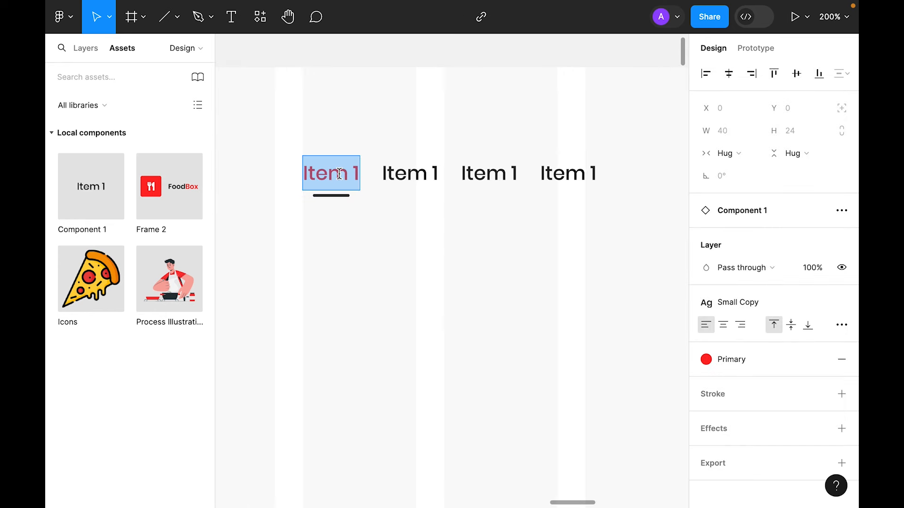
type("Home")
left_click(411, 177, "super")
double_click(408, 176)
type("Menu")
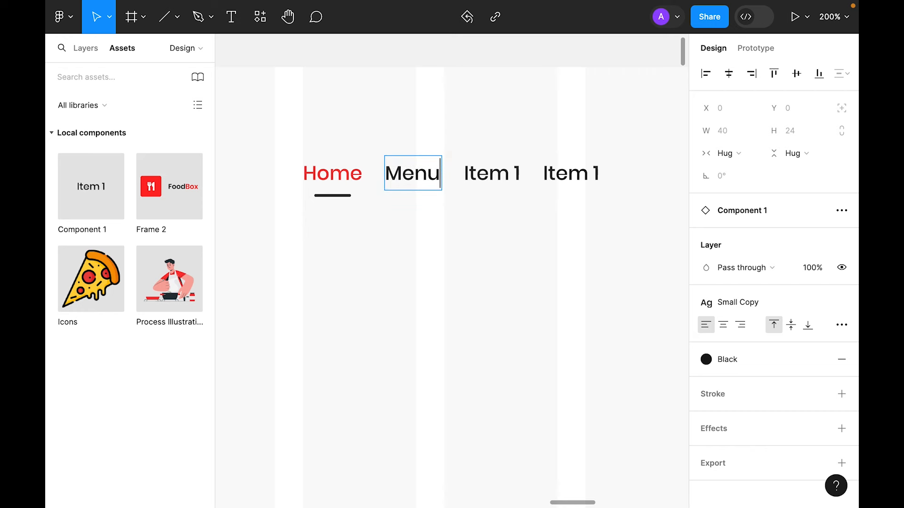
Step: Change the text of the third and fourth navigation items to "Services" and "Delivery"
key("Escape")
left_click(499, 176, "super")
double_click(499, 176)
type("Services")
left_click(599, 174)
double_click(599, 173)
type("Delivery")
left_click(377, 337)
Step: Set the navigation row's item spacing to 32 and move the row to X 562, Y 56, level with the logo
left_click(494, 175)
left_click(725, 306)
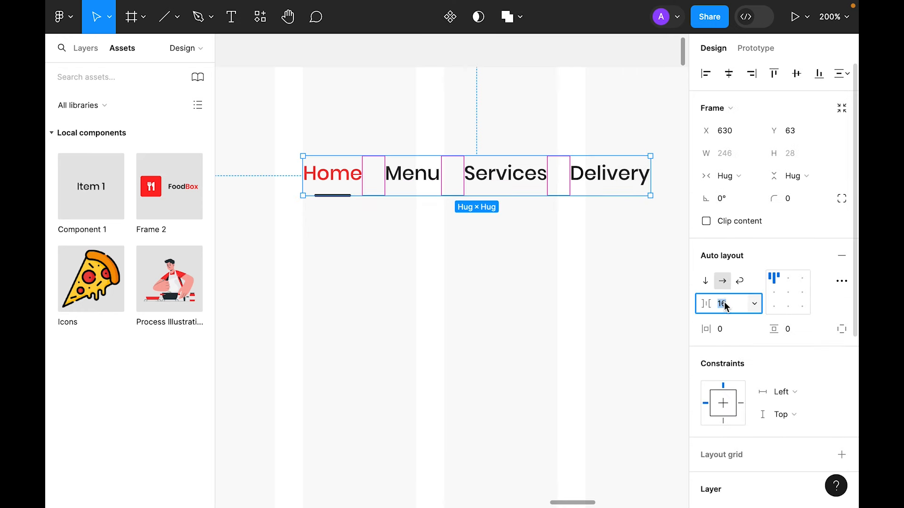
key("Return")
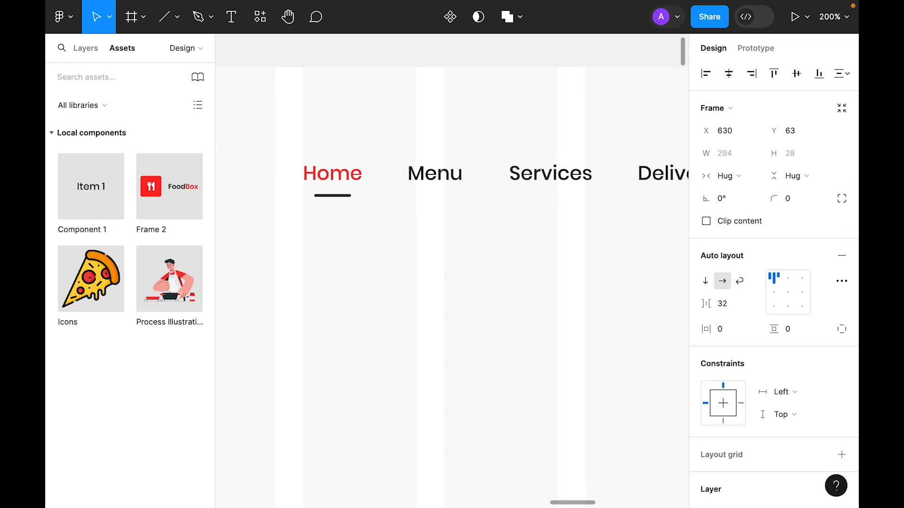
left_click(448, 316)
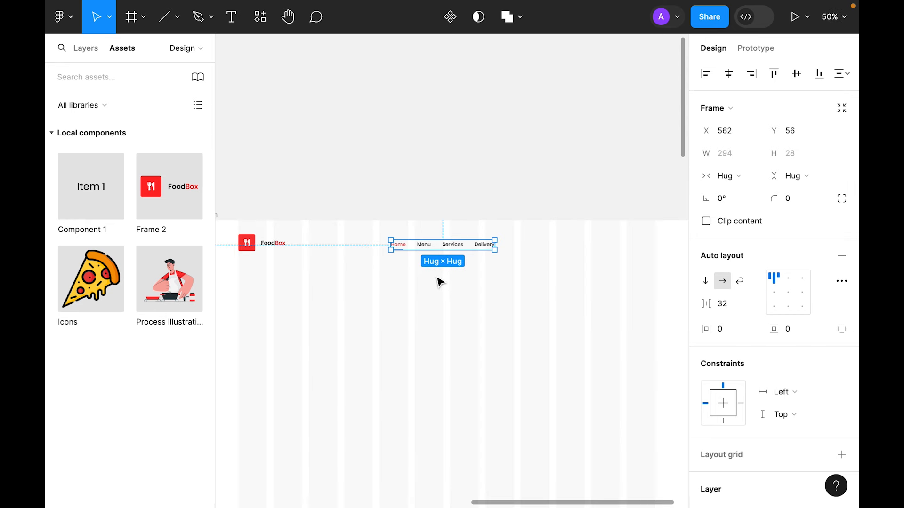
Step: Centre the navigation link row horizontally in the Design frame
left_click(438, 279)
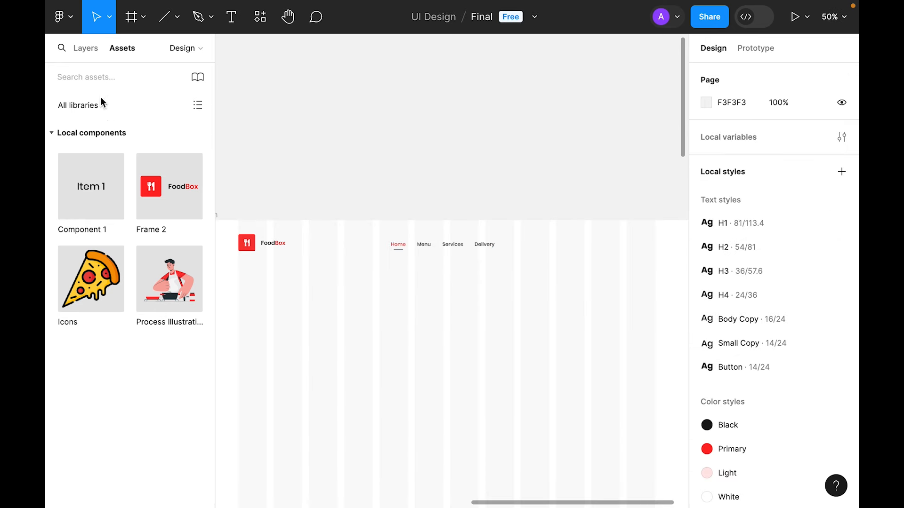
left_click(93, 50)
left_click_drag(419, 404, 473, 331)
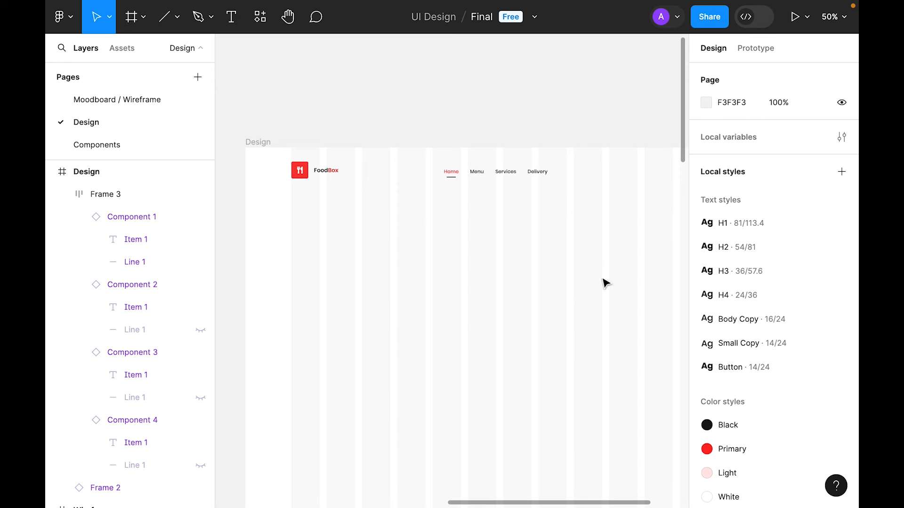
left_click(529, 174)
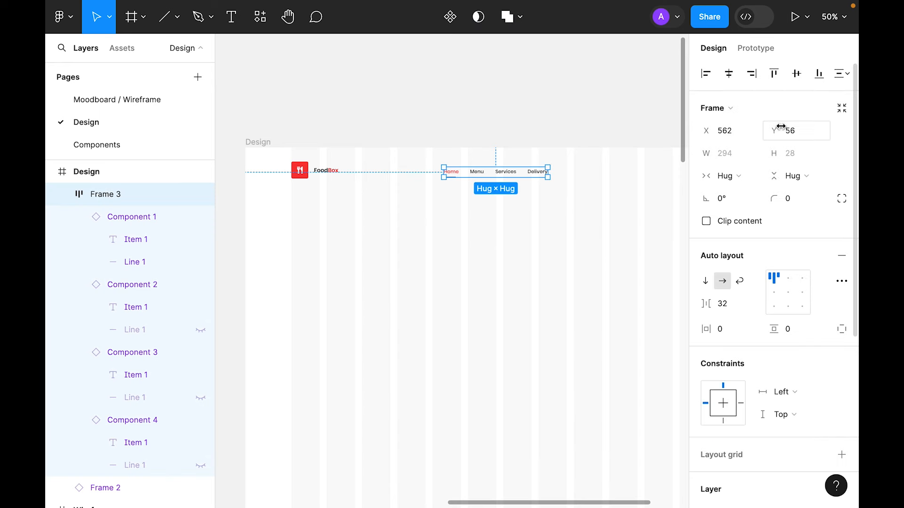
left_click(728, 74)
left_click(512, 292)
Step: Compare the header with the wireframe's to check the arrangement of the search and cart icons
scroll(524, 272, "right", 1)
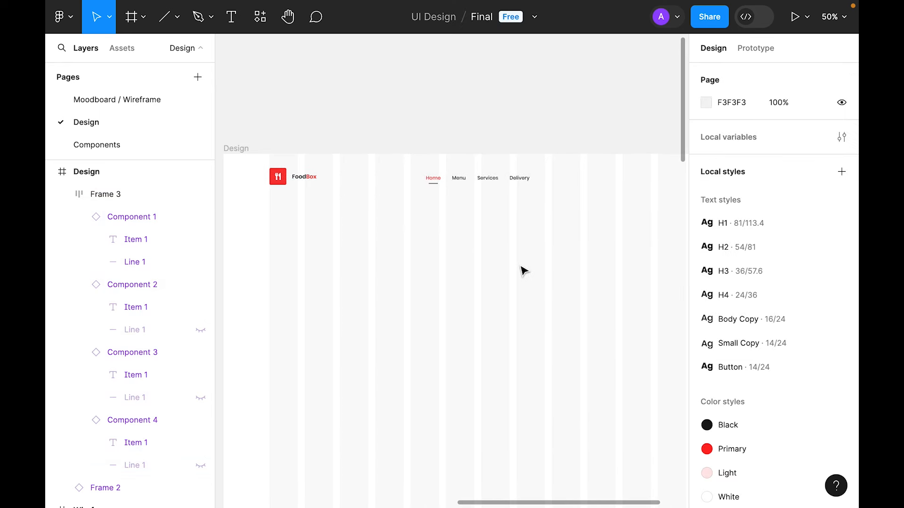
left_click_drag(312, 239, 584, 250)
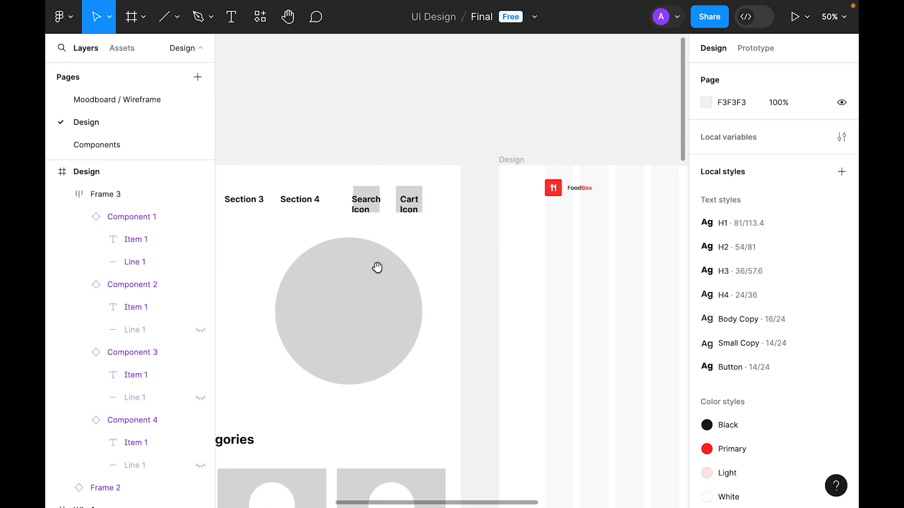
left_click_drag(372, 268, 597, 254)
scroll(597, 254, "right", 2)
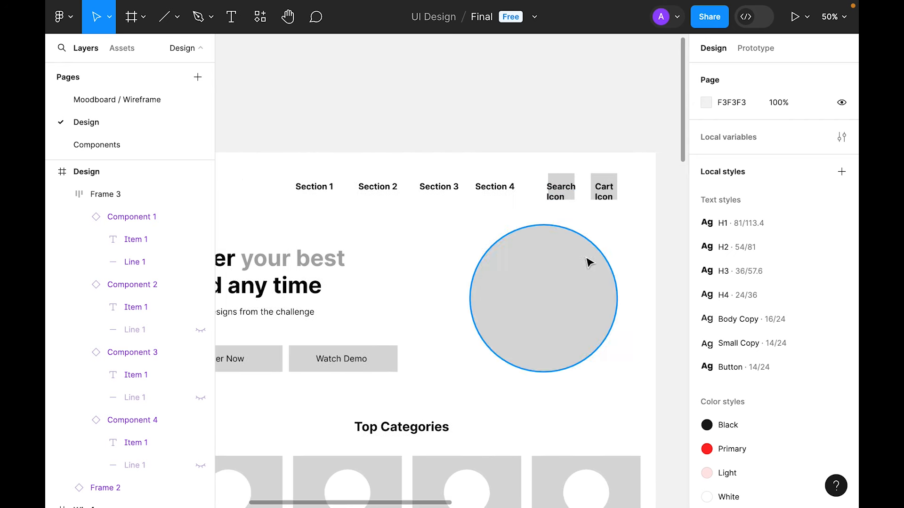
scroll(543, 235, "right", 1)
scroll(542, 234, "right", 2)
left_click_drag(651, 269, 357, 270)
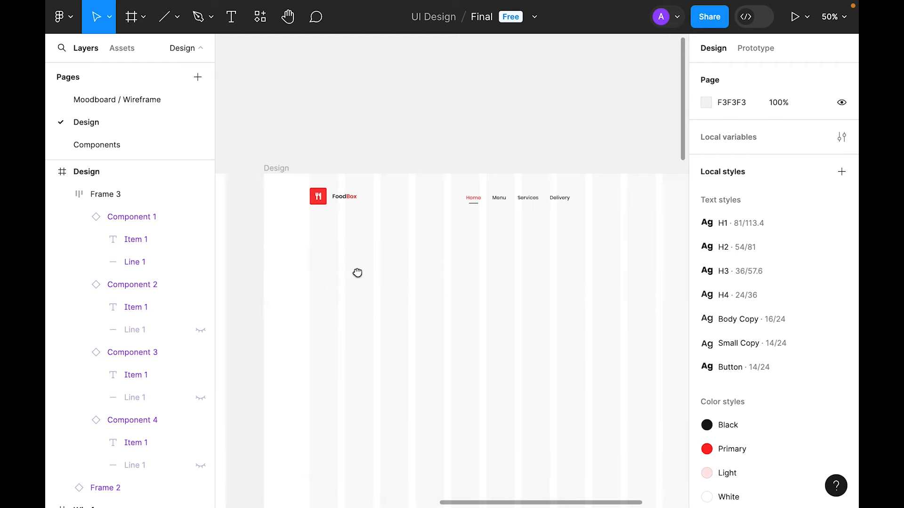
scroll(594, 140, "up", 3)
scroll(547, 178, "right", 2)
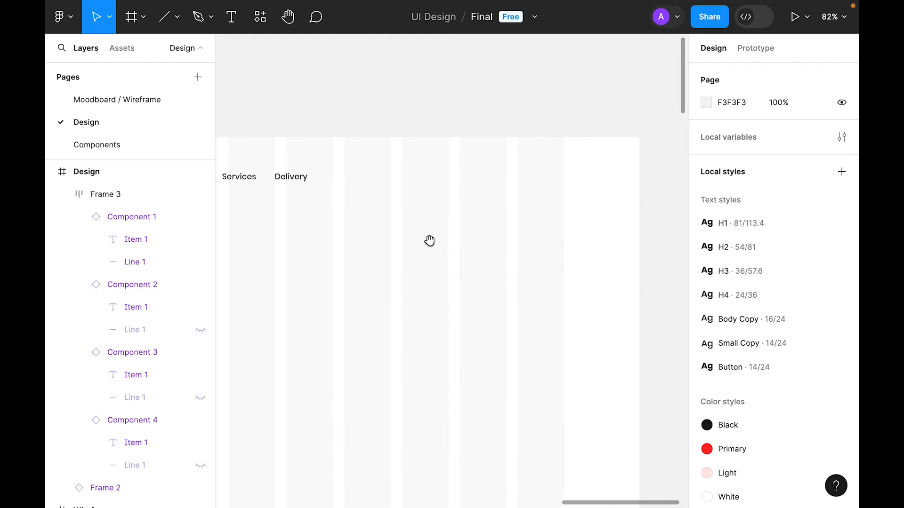
scroll(429, 241, "left", 2)
scroll(429, 240, "down", 1)
Step: Create a 40 × 40 frame in the header to the right of the navigation links, with corner radius 99
key("f")
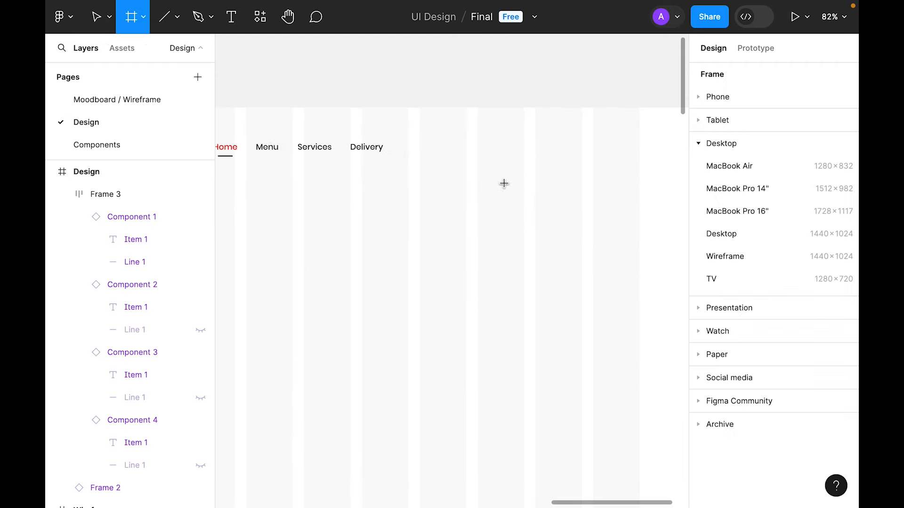
left_click(492, 166)
left_click_drag(504, 158, 517, 169)
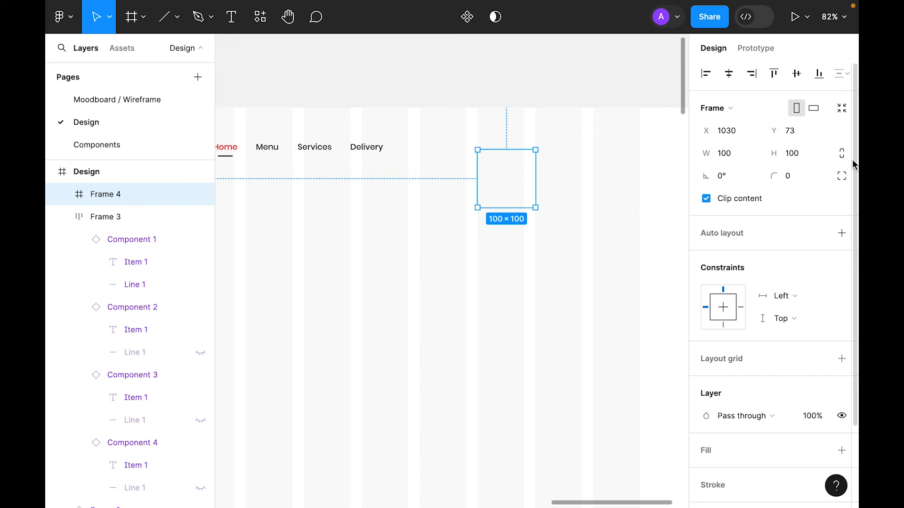
left_click(793, 155)
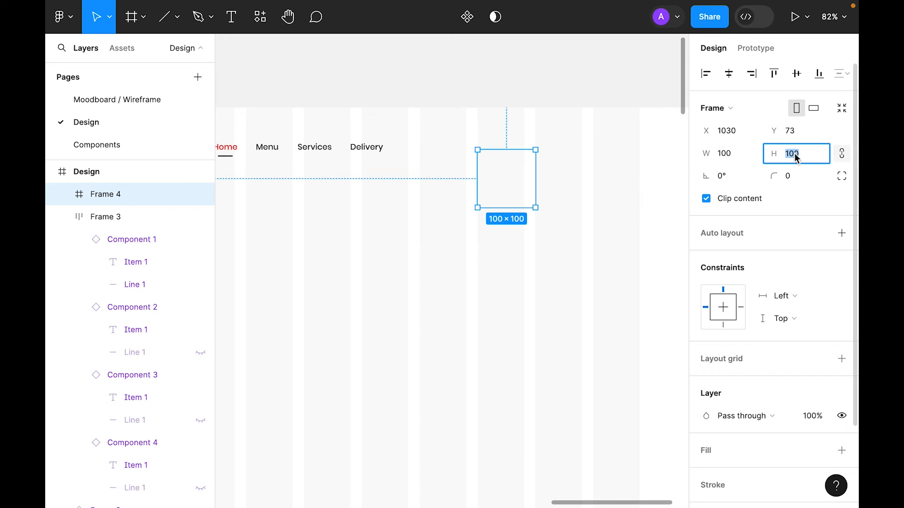
key("Return")
left_click(803, 178)
type("99")
key("Return")
scroll(795, 207, "down", 2)
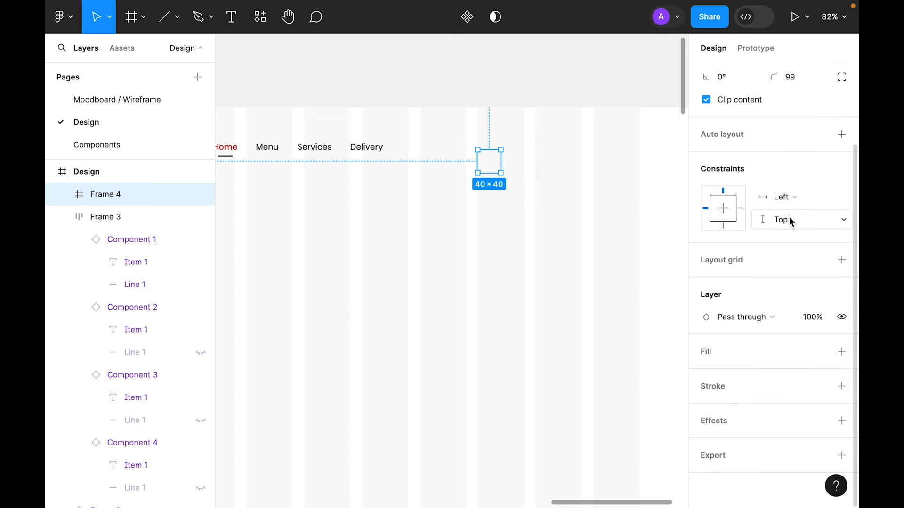
Step: Fill the round frame with the Black style and move it up to Y 53
left_click(818, 352)
left_click(558, 413)
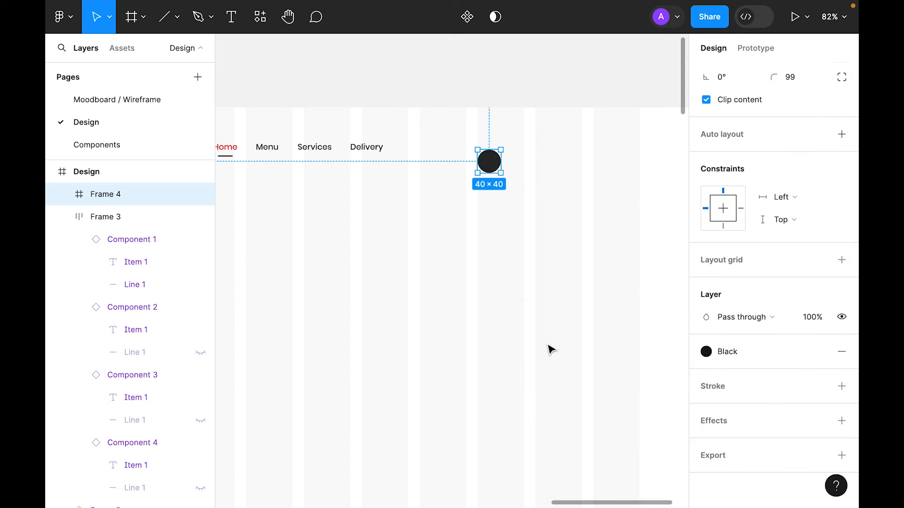
left_click(558, 269)
left_click_drag(496, 164, 496, 152)
left_click(528, 203)
key("z")
left_click(500, 126)
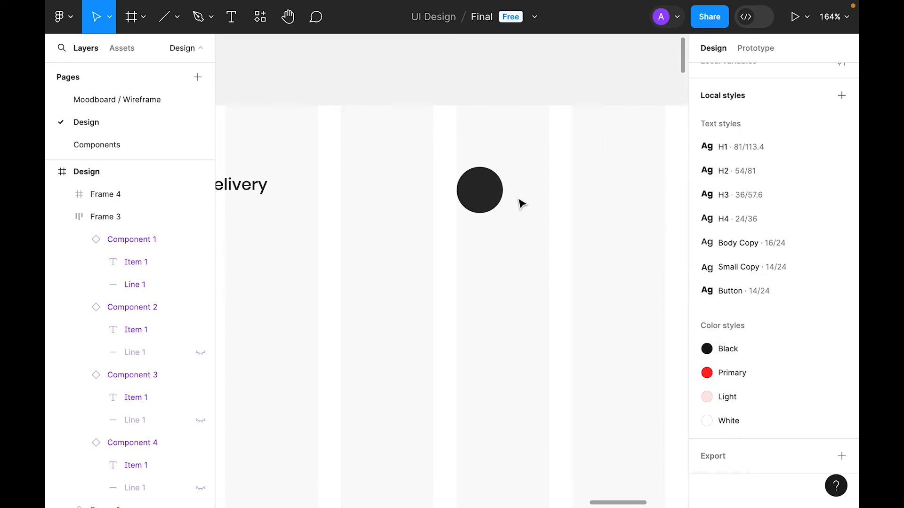
Step: Place an instance of the search icon component inside the black circle
left_click(488, 199)
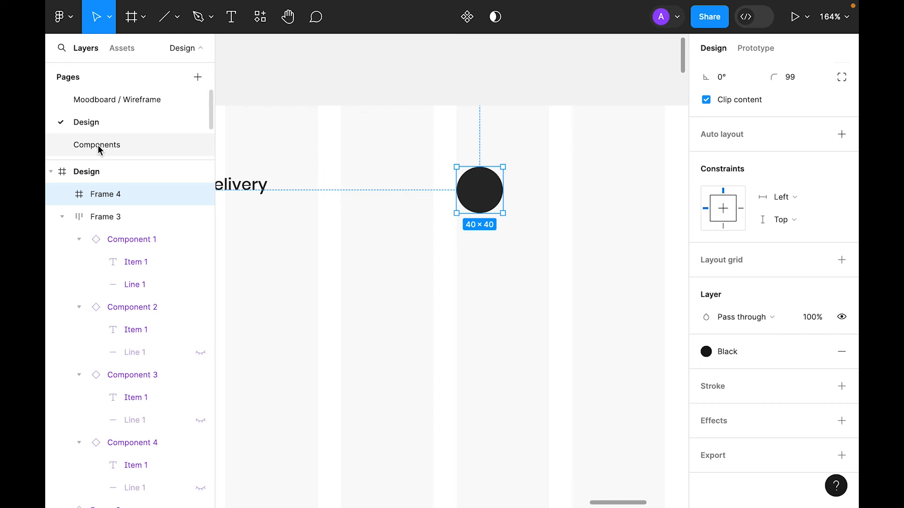
left_click_drag(179, 206, 483, 270)
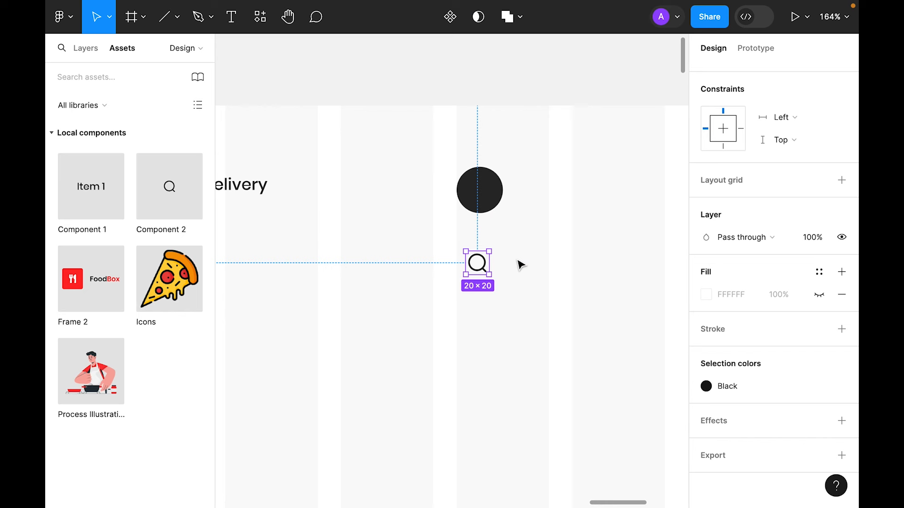
key("ctrl+z")
left_click(480, 198)
key("ctrl+v")
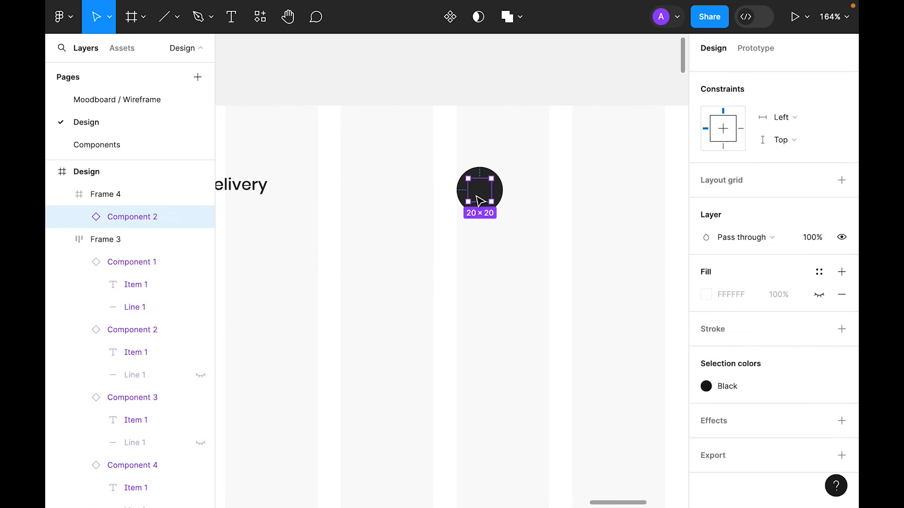
Step: Recolour the search icon with the White style and centre it horizontally and vertically in the circle
left_click(762, 392)
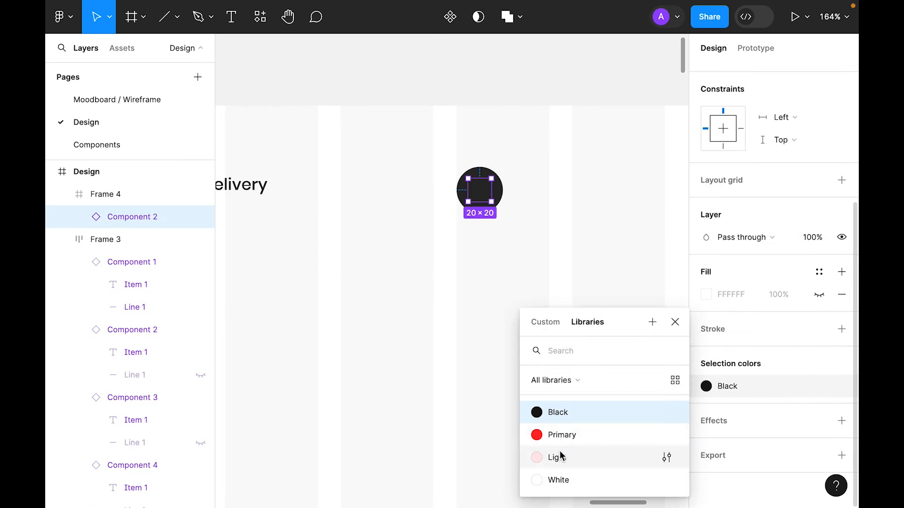
left_click(549, 478)
left_click_drag(579, 267, 482, 214)
double_click(479, 190)
left_click(729, 74)
left_click(797, 74)
left_click(556, 267)
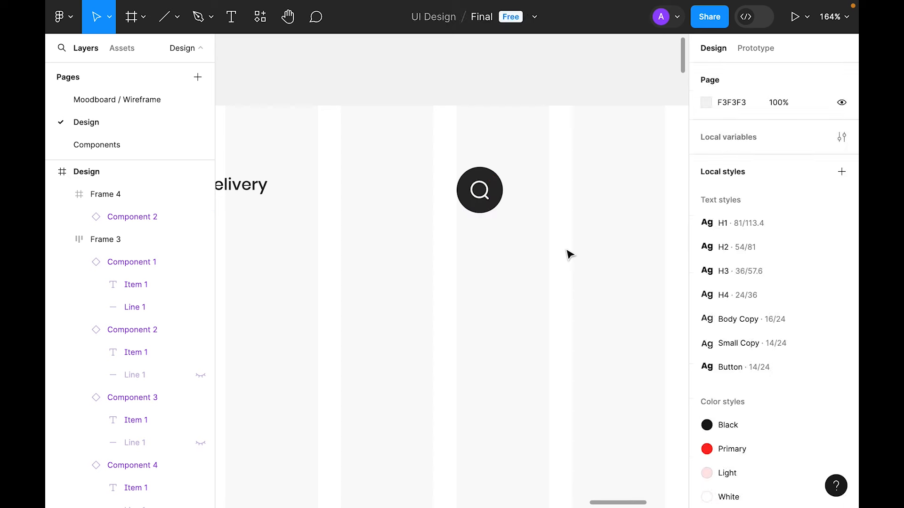
Step: Duplicate the search circle to its right, leaving a gap of 20
left_click(479, 191)
left_click_drag(496, 207, 549, 212)
left_click(585, 277)
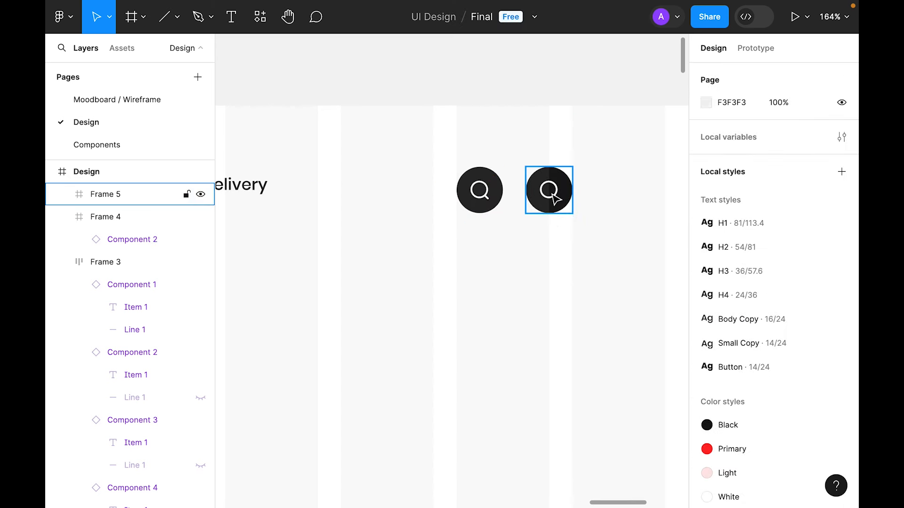
Step: Switch the duplicated circle's icon to the Shop variant and recolour it with the White style
double_click(549, 191)
left_click(805, 255)
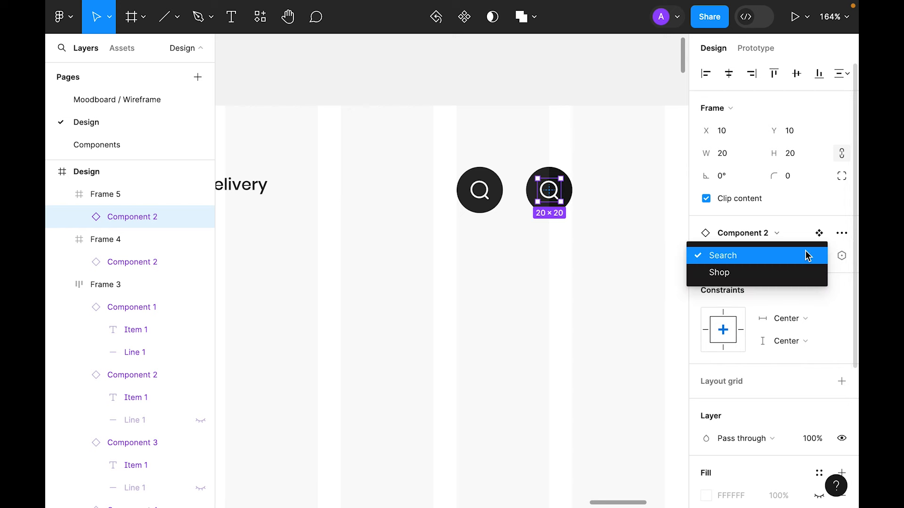
left_click(725, 277)
scroll(783, 349, "down", 4)
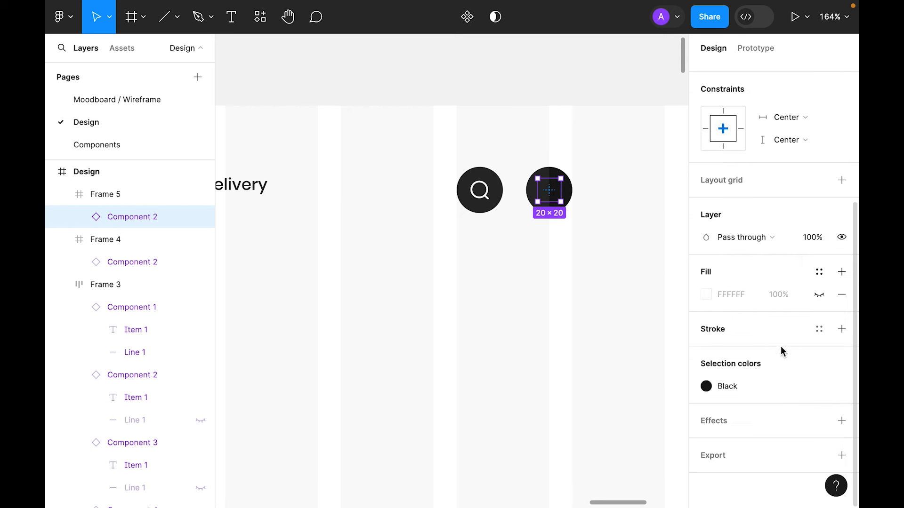
left_click(755, 384)
left_click(570, 478)
left_click(587, 337)
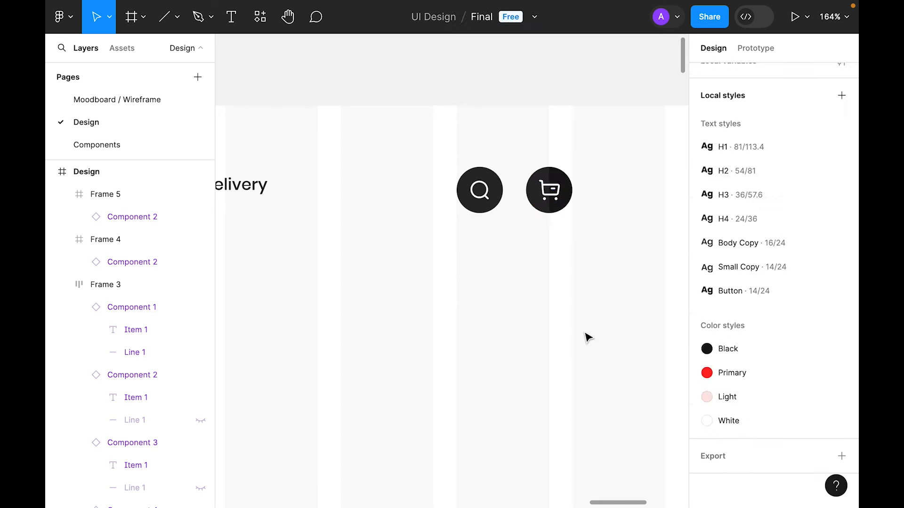
Step: Combine the search and cart circles in a horizontal auto layout with item spacing 16
key("minus")
key("minus")
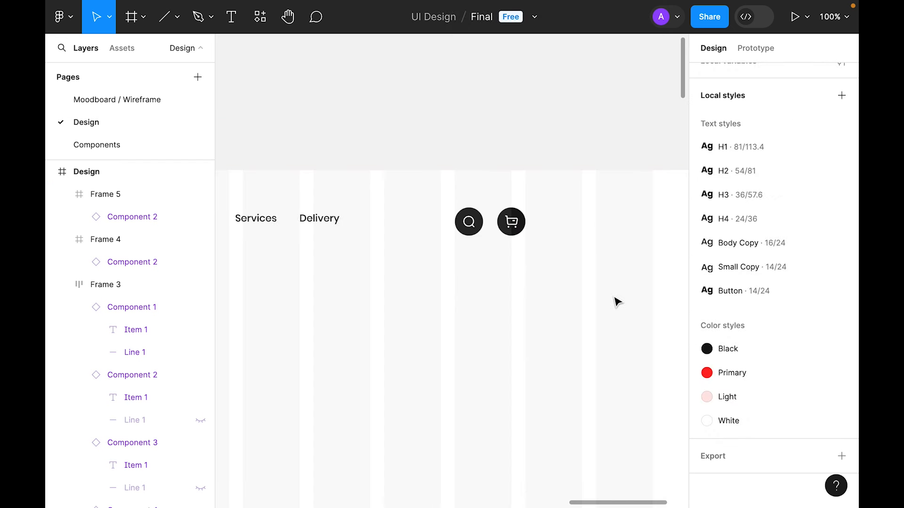
left_click_drag(373, 299, 457, 280)
left_click_drag(621, 263, 529, 228)
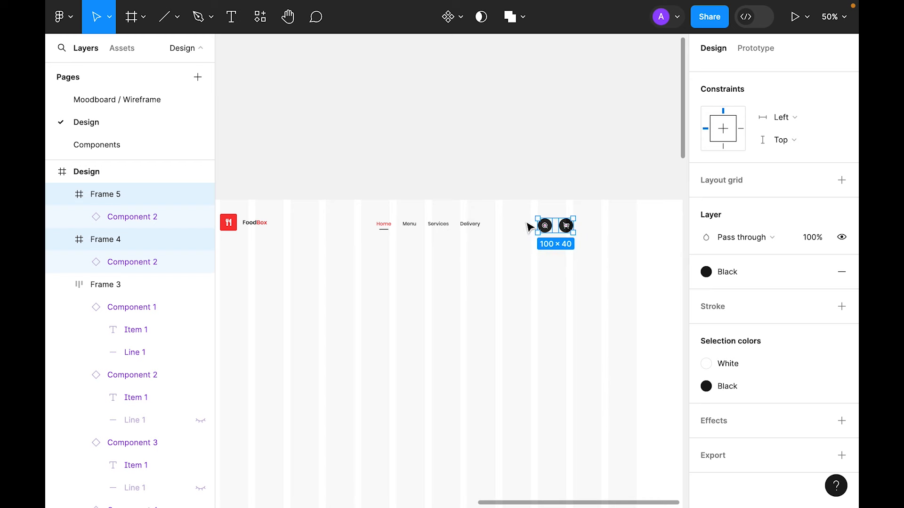
right_click(566, 228)
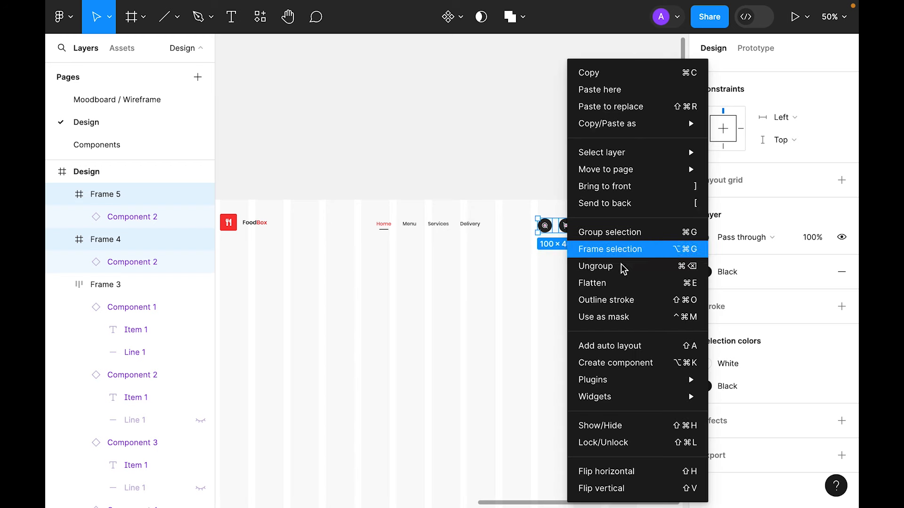
left_click(635, 345)
left_click(733, 306)
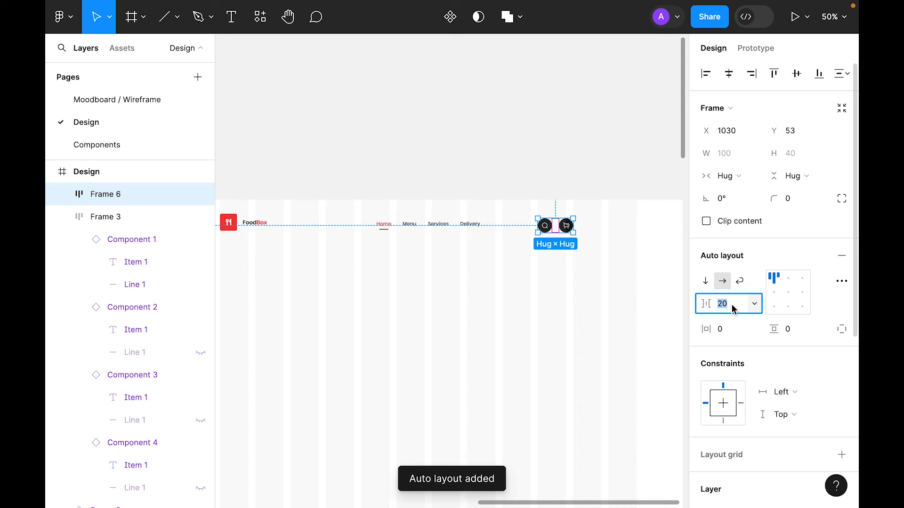
type("`")
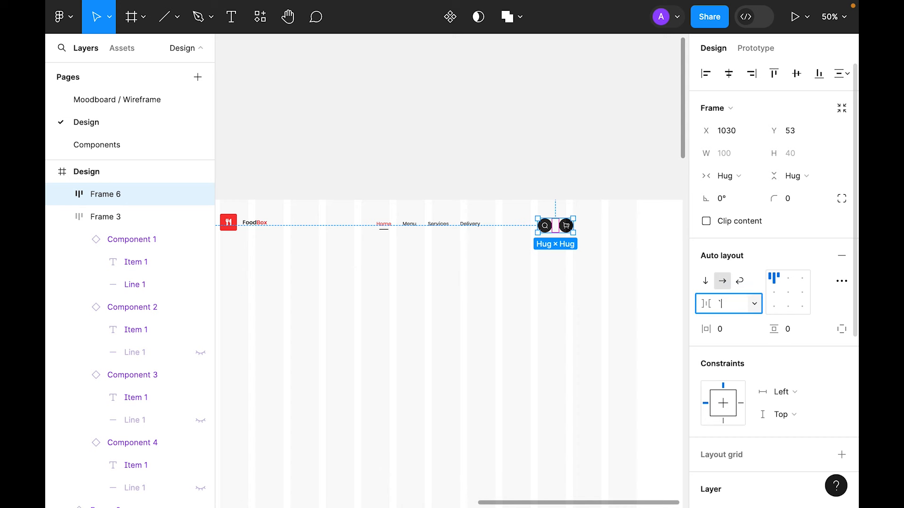
type("6")
key("Return")
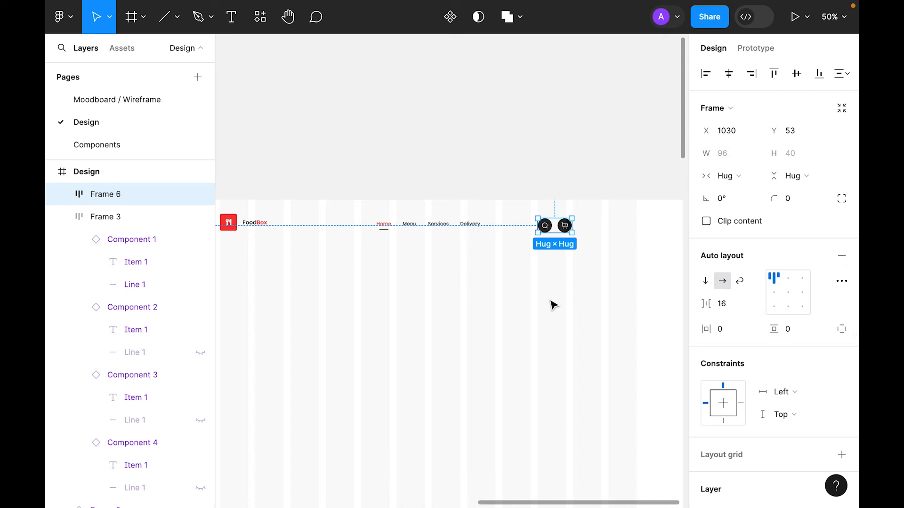
Step: Move the icon row to the grid's right edge and align it with the logo and links on their vertical centres, 40 from the frame top
left_click(592, 309)
left_click_drag(569, 227, 625, 236)
left_click_drag(644, 282, 276, 238)
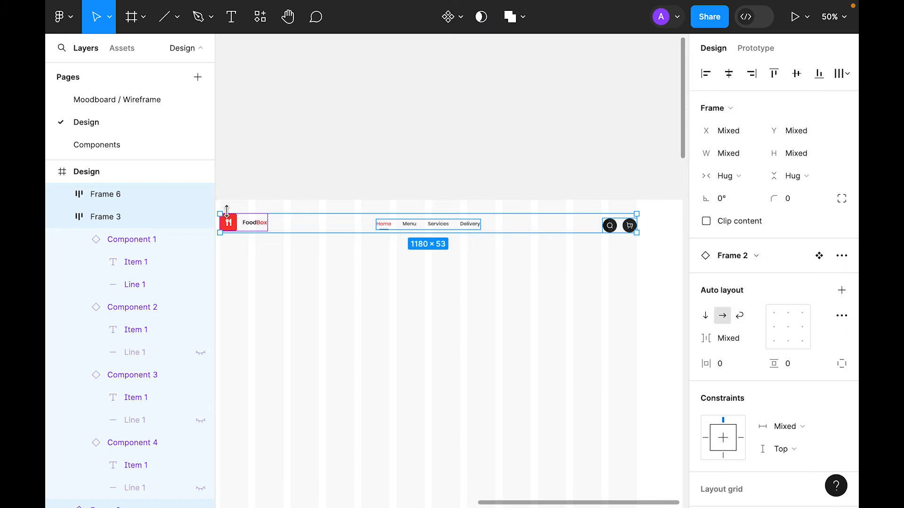
left_click(801, 78)
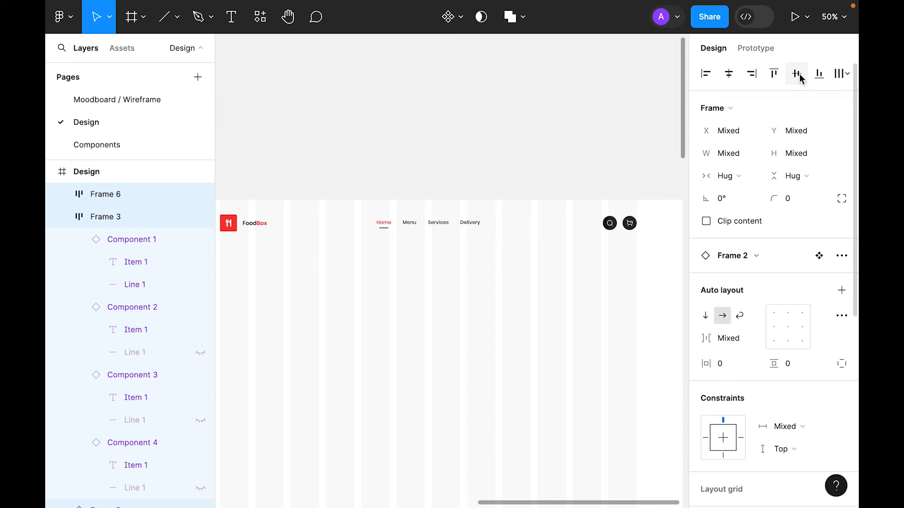
key("alt")
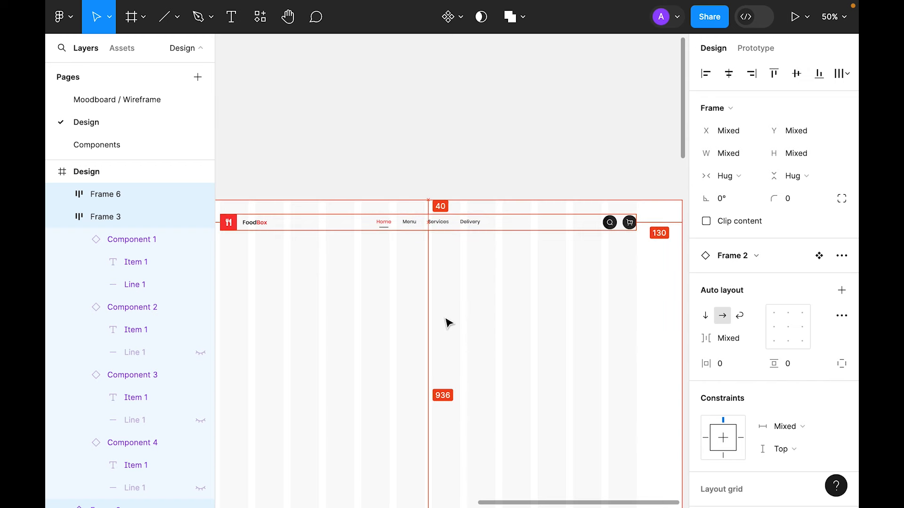
left_click(489, 292)
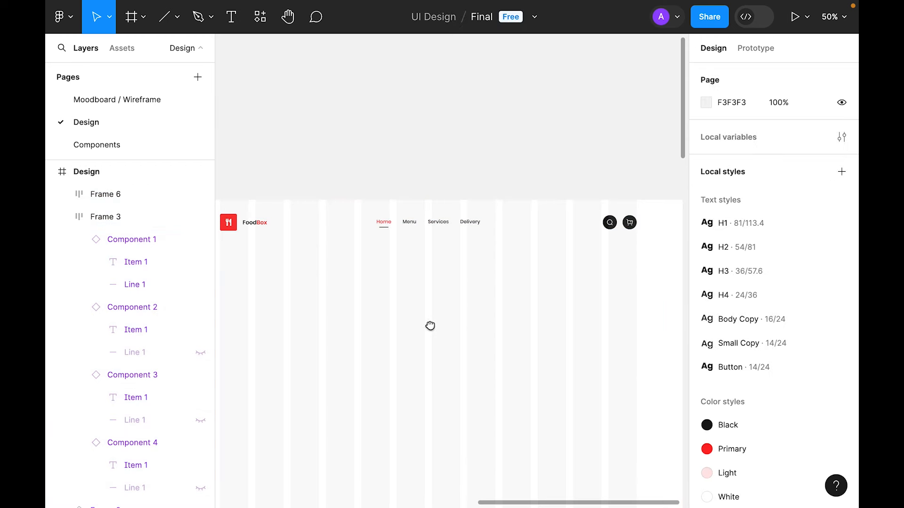
key("shift+2")
key("minus")
key("space")
left_click_drag(460, 238, 637, 207)
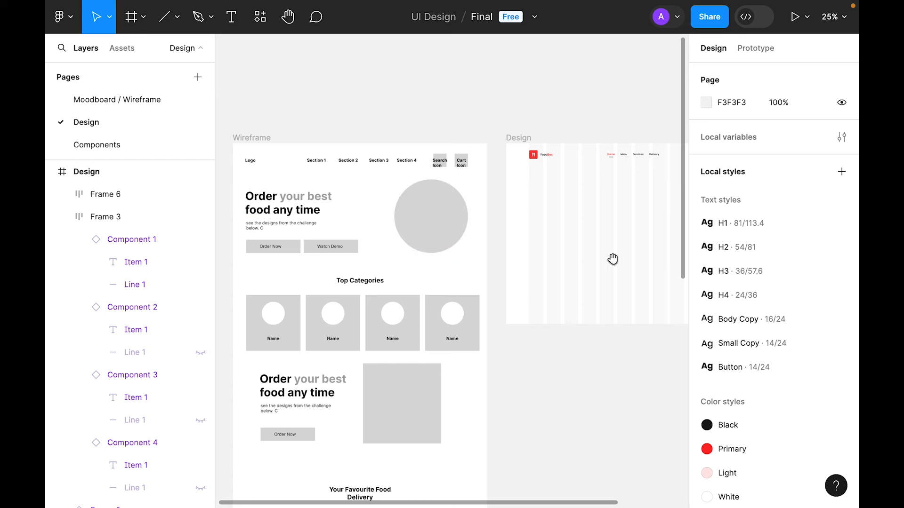
left_click_drag(613, 259, 586, 260)
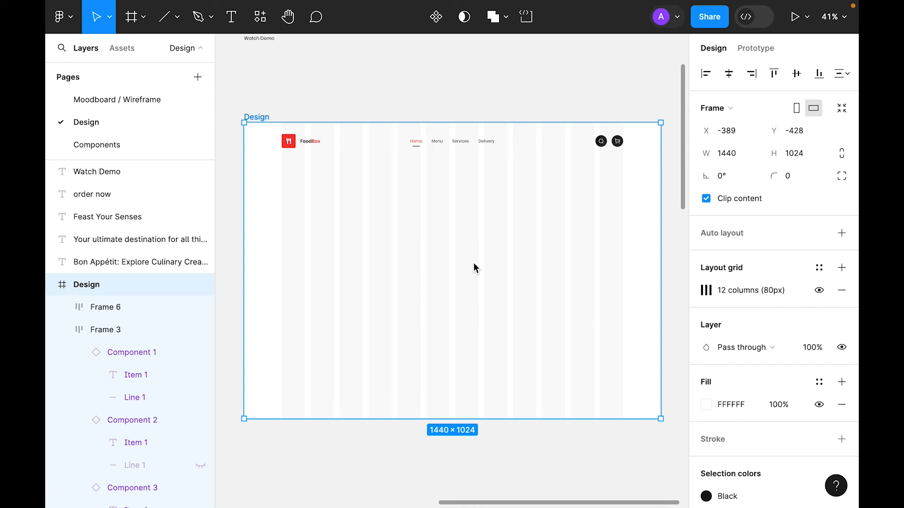
Step: Move the five loose hero texts above the artboard into the Design frame by cutting and pasting them
scroll(474, 267, "up", 5)
left_click_drag(372, 219, 241, 72)
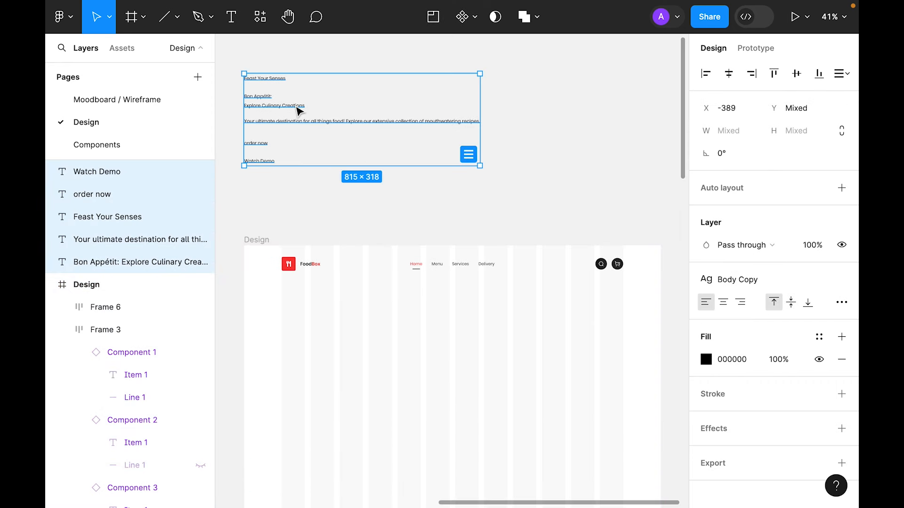
left_click(395, 191)
left_click(254, 241)
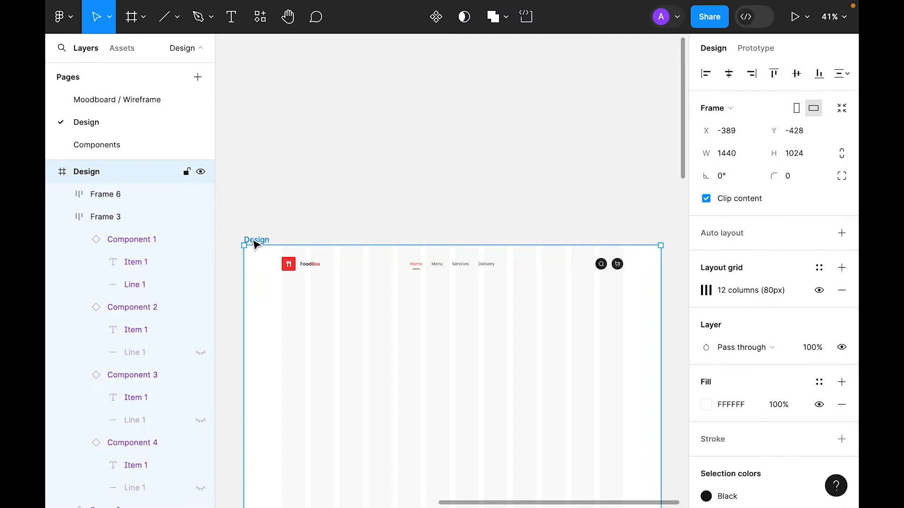
key("shift+2")
key("ctrl+v")
Step: Line the hero texts up with the grid's left edge below the logo and space them apart vertically
left_click_drag(299, 253, 331, 210)
left_click_drag(267, 206, 327, 232)
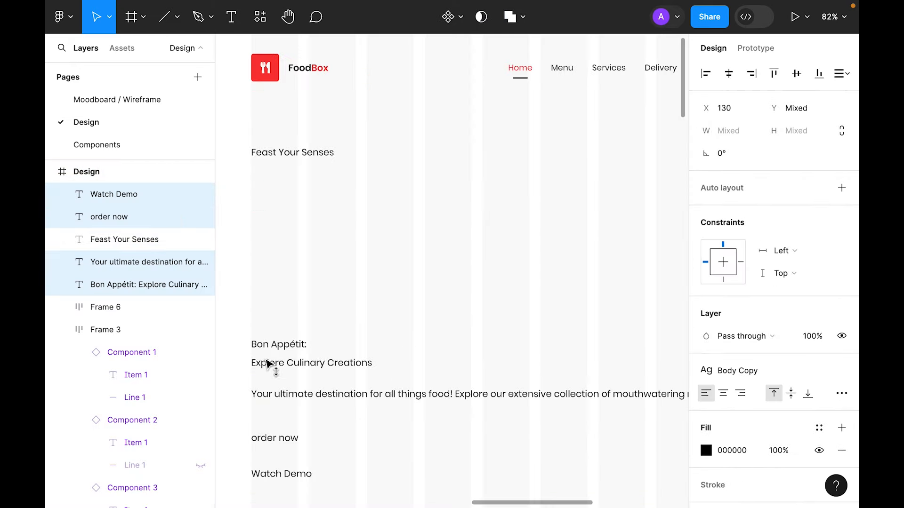
left_click(322, 279)
left_click(325, 193)
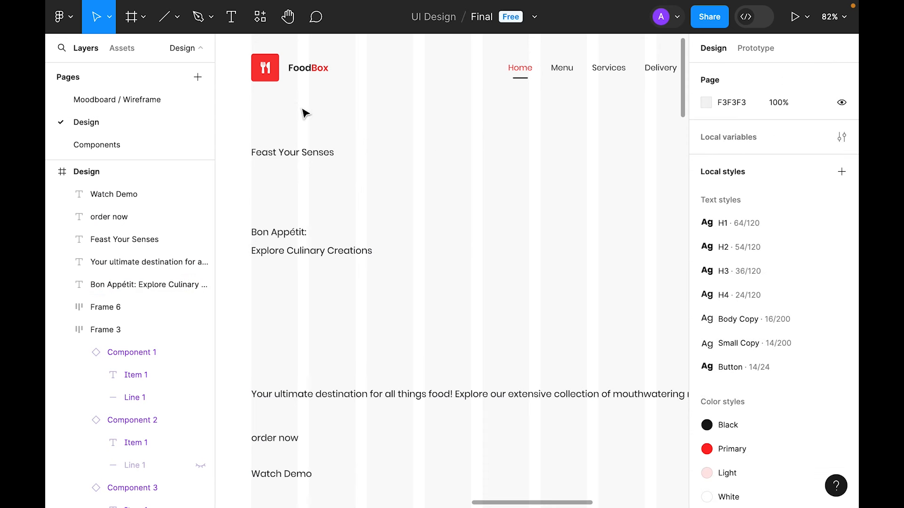
Step: Give the "Feast Your Senses" text the Small Copy text style and the Primary color style
left_click(316, 155)
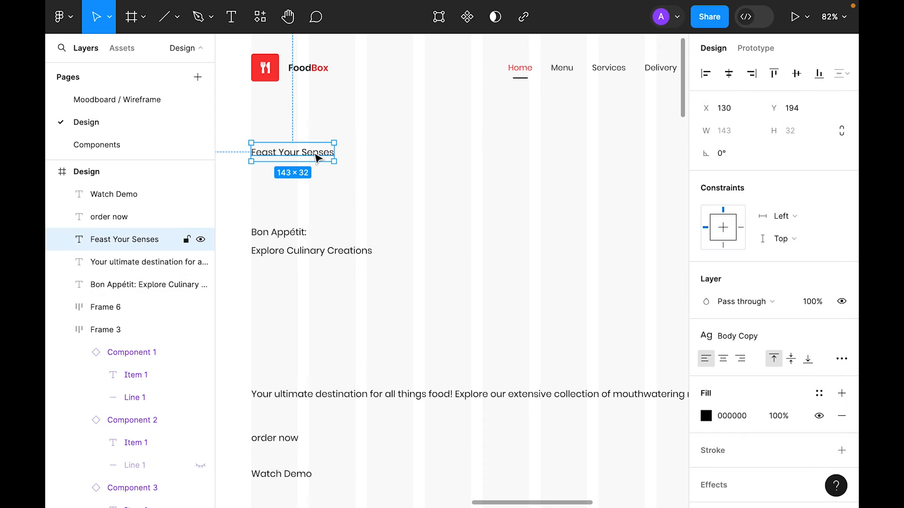
left_click(767, 335)
left_click(781, 445)
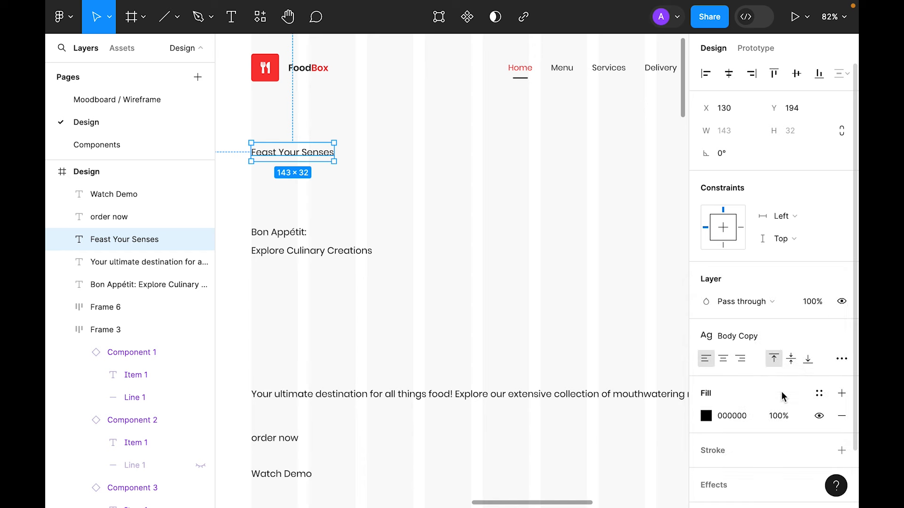
left_click(772, 342)
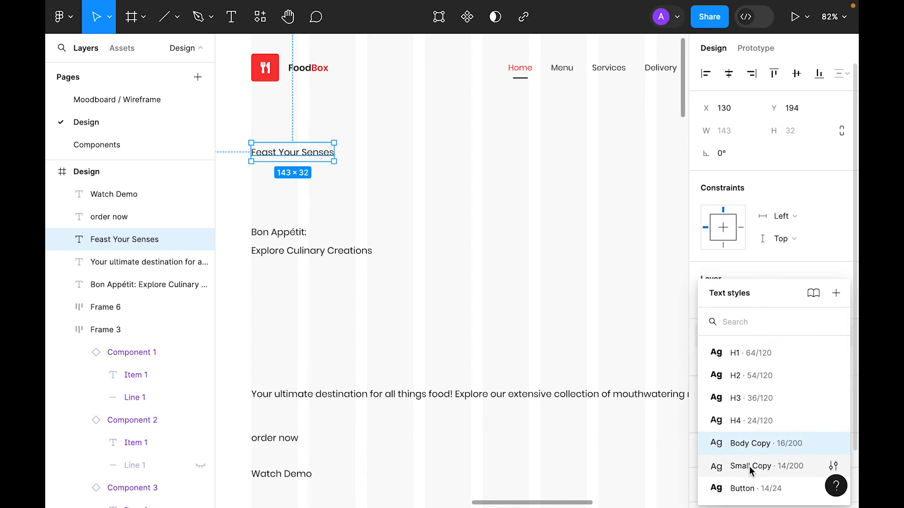
left_click(750, 468)
left_click(818, 393)
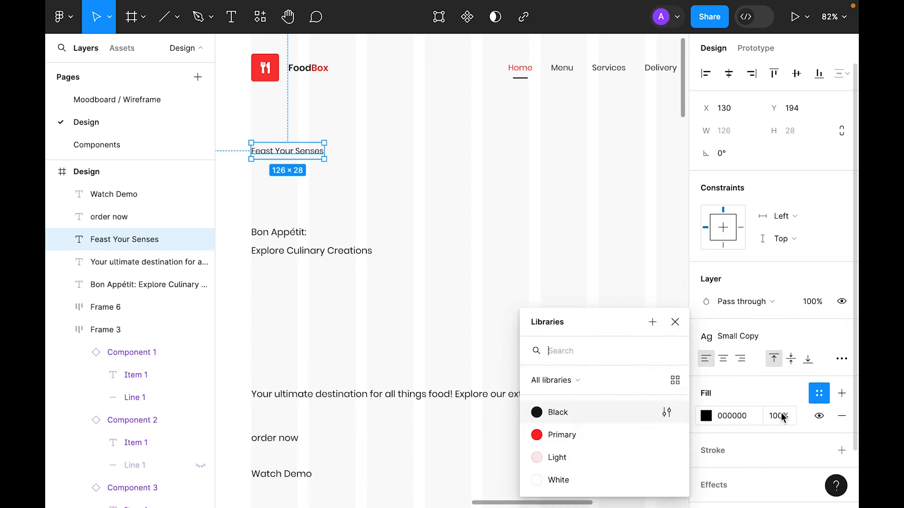
left_click(585, 433)
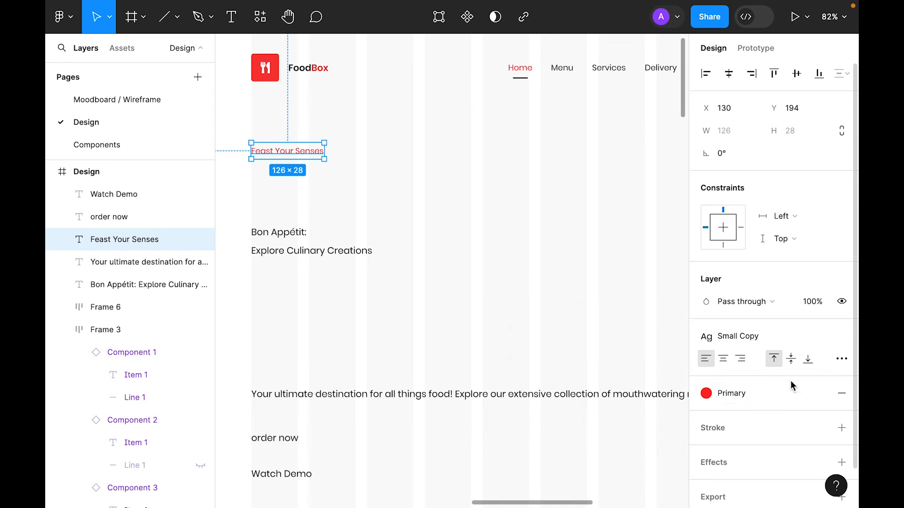
Step: Wrap "Feast Your Senses" in an auto layout with horizontal padding 32 and vertical padding 16
right_click(309, 160)
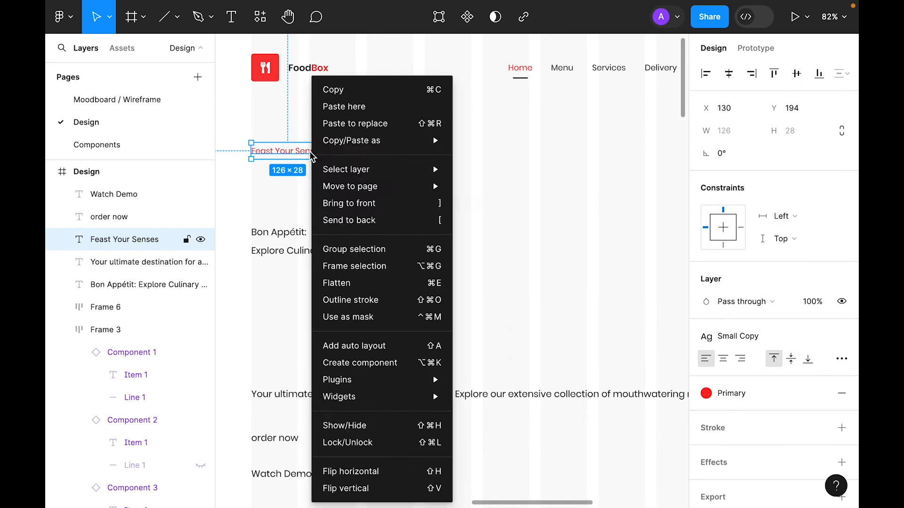
left_click(416, 348)
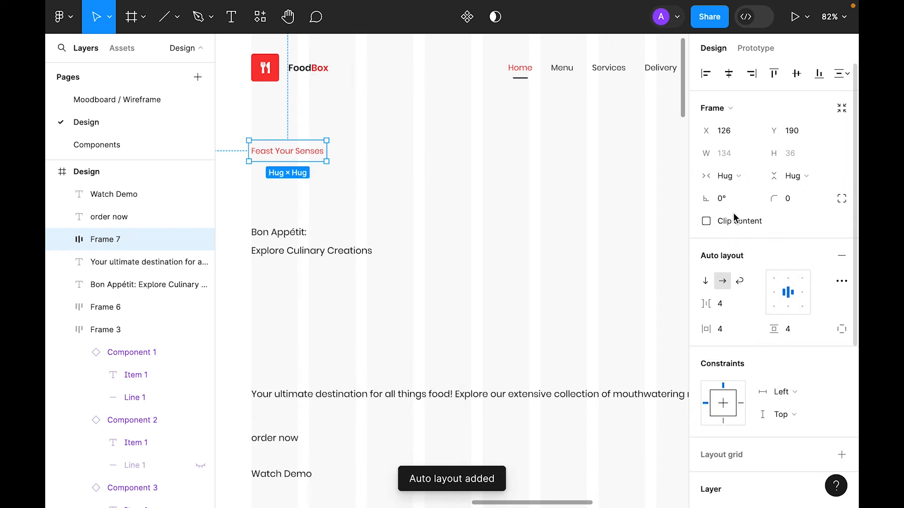
left_click(725, 335)
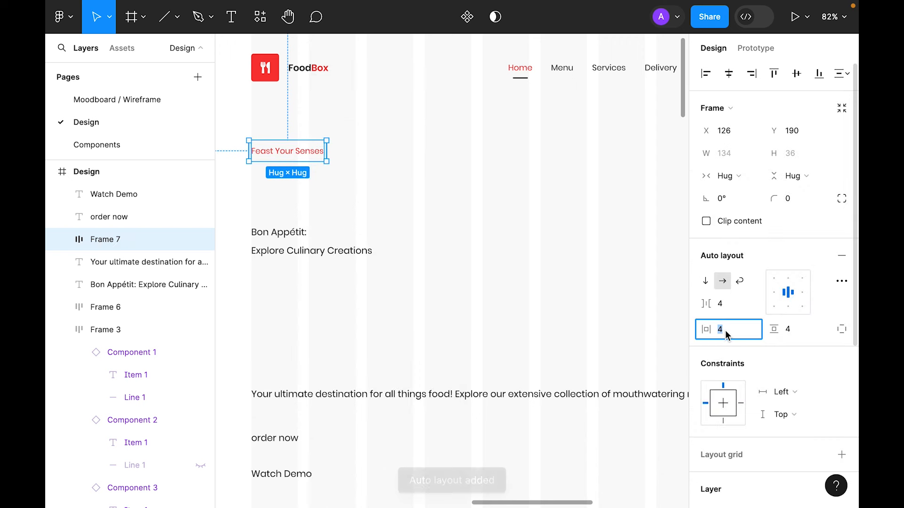
type("32")
key("Return")
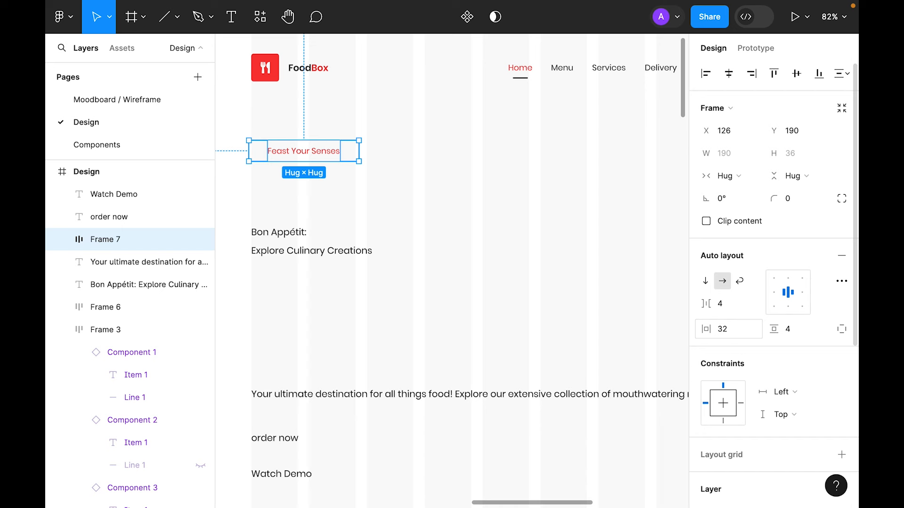
left_click(812, 331)
type("1")
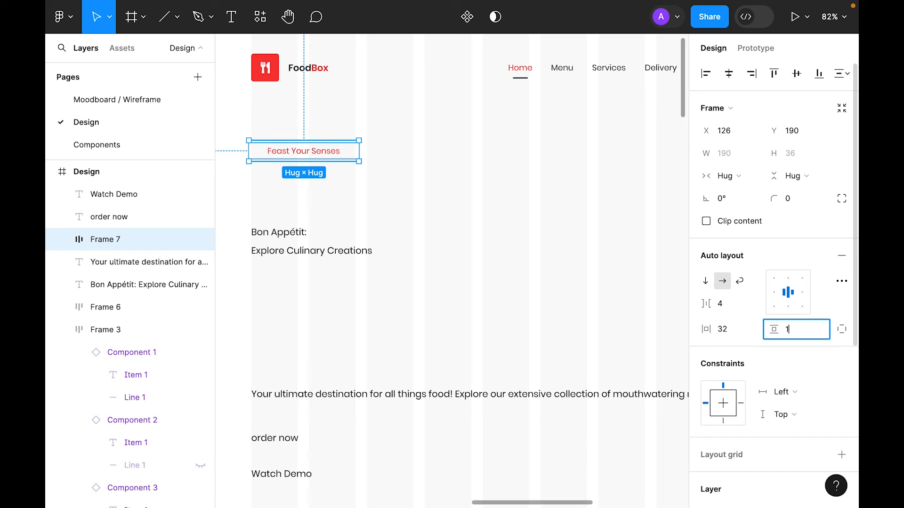
type("6")
key("Return")
Step: Shape the "Feast Your Senses" frame into a pill with corner radius 99 and fill it with the Light style
left_click(795, 200)
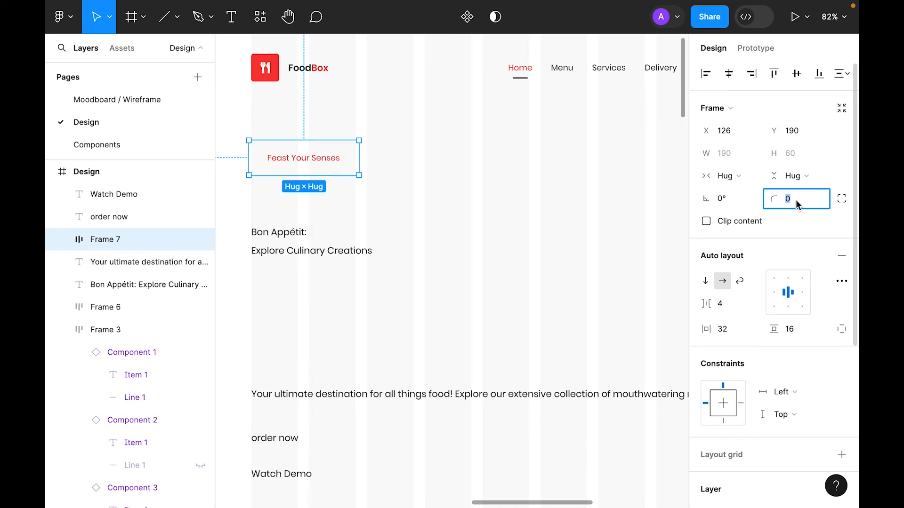
type("99")
key("Return")
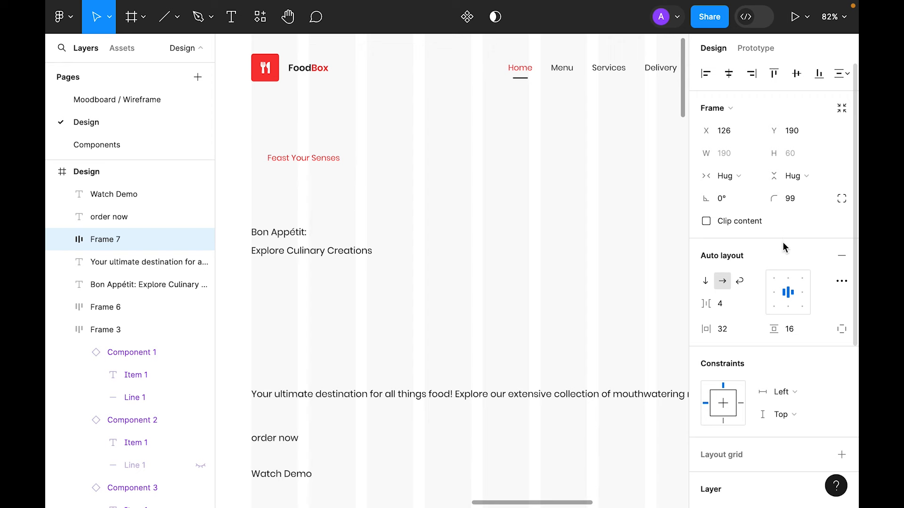
scroll(784, 247, "down", 5)
left_click(819, 294)
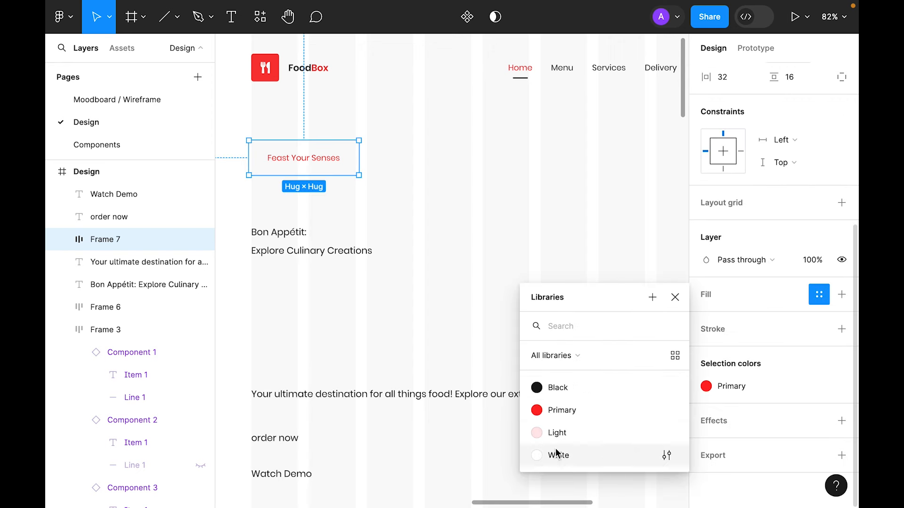
left_click(556, 432)
key("Escape")
Step: Move the "Bon Appétit" headline up beneath the tag and apply the H1 text style and the Black color style
left_click_drag(323, 258, 321, 234)
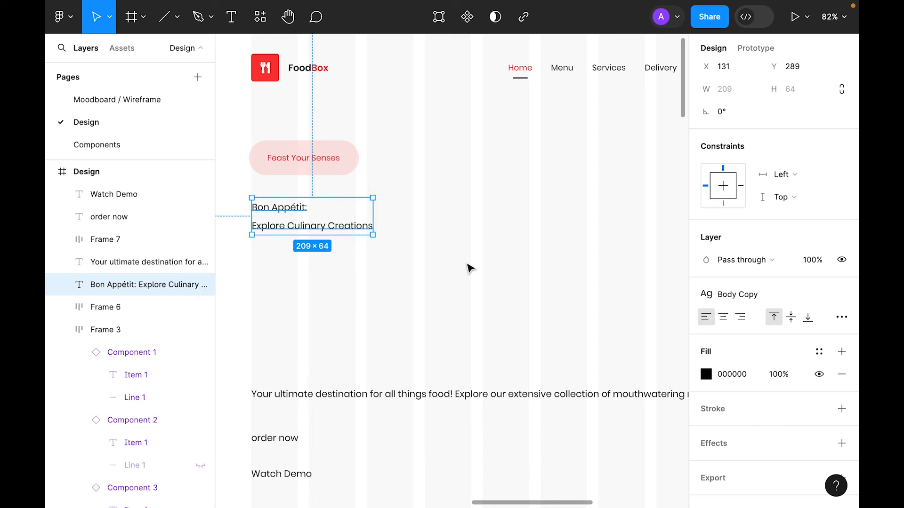
left_click(735, 294)
left_click(753, 353)
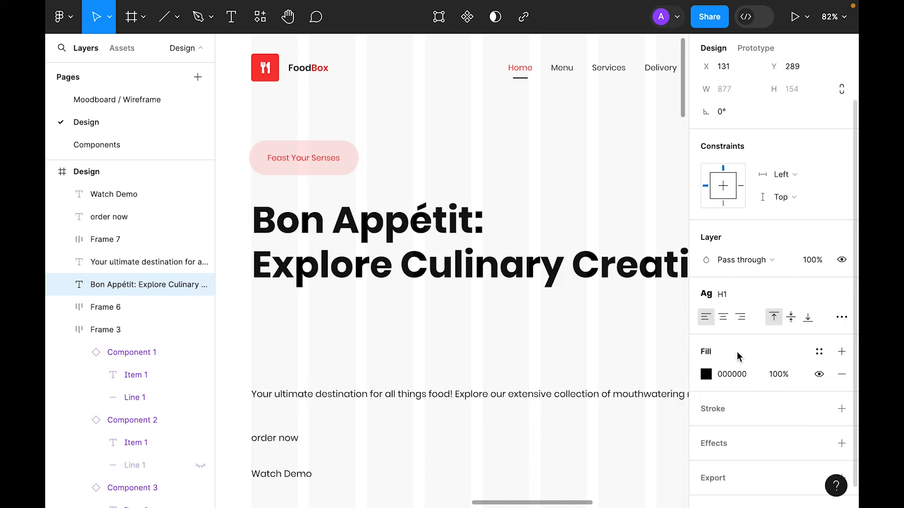
left_click(819, 353)
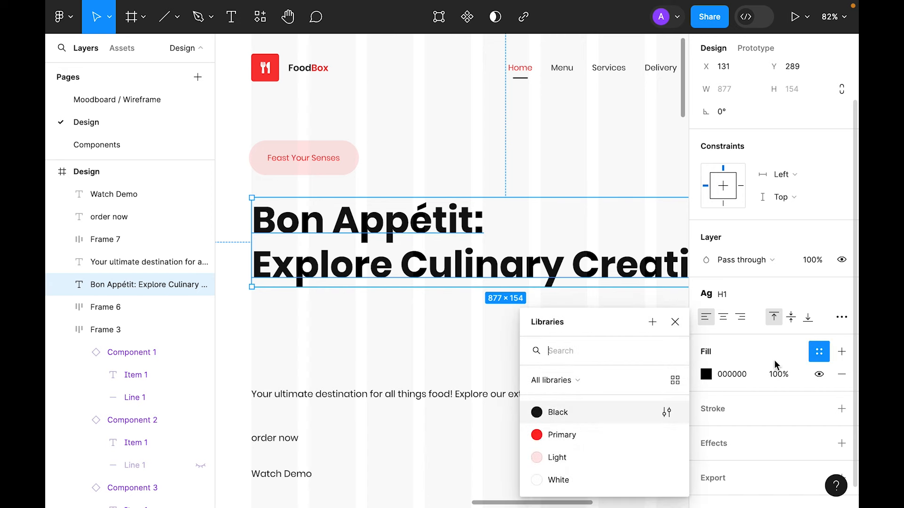
left_click(560, 417)
left_click(549, 361)
key("super+minus")
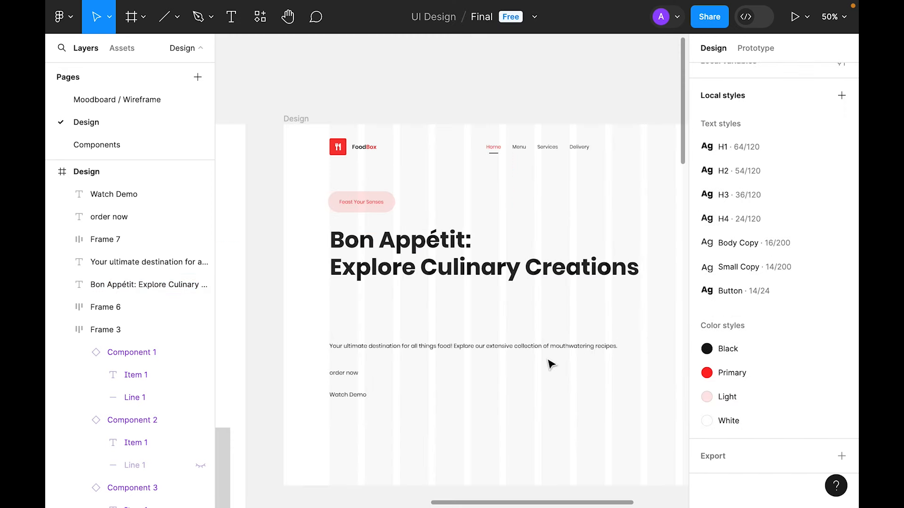
Step: Narrow the headline to a width of 579 and recolour the words "Explore Culinary" with the Primary style
left_click(511, 276)
left_click_drag(639, 267, 532, 274)
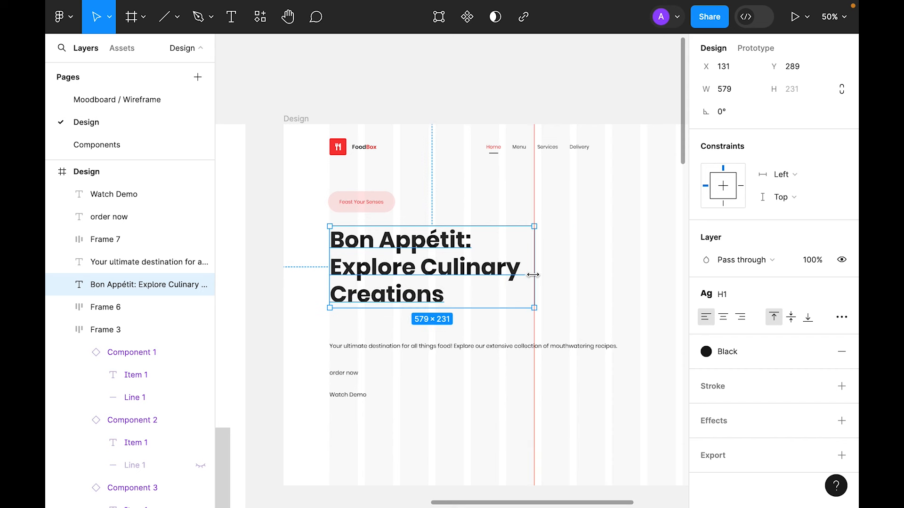
triple_click(404, 270)
left_click(411, 270)
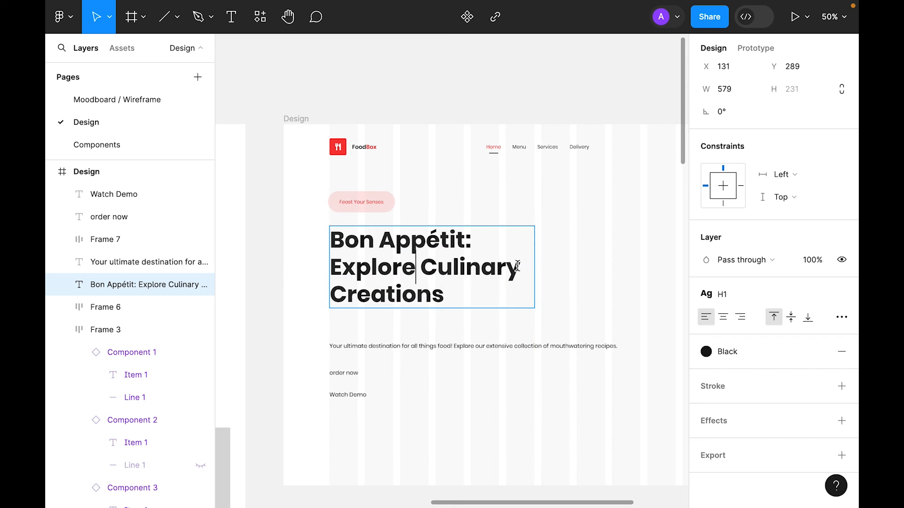
left_click_drag(516, 266, 287, 276)
left_click(730, 354)
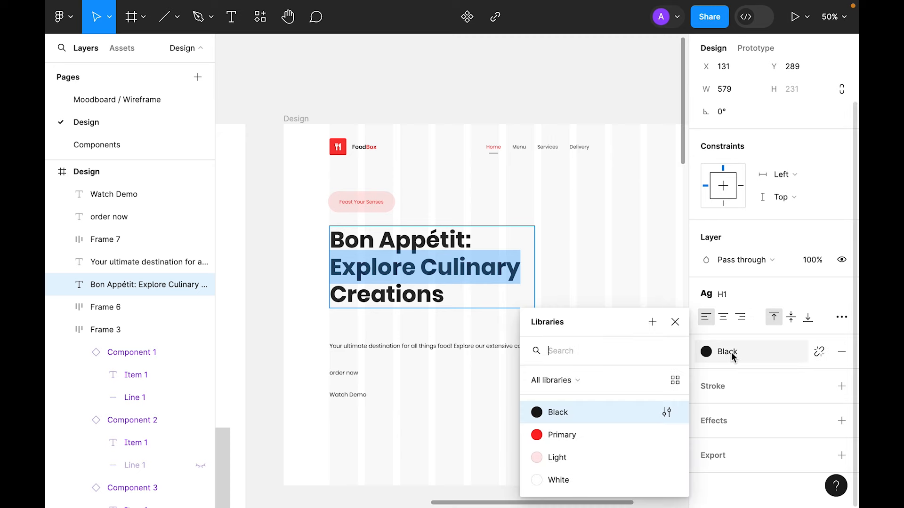
left_click(577, 431)
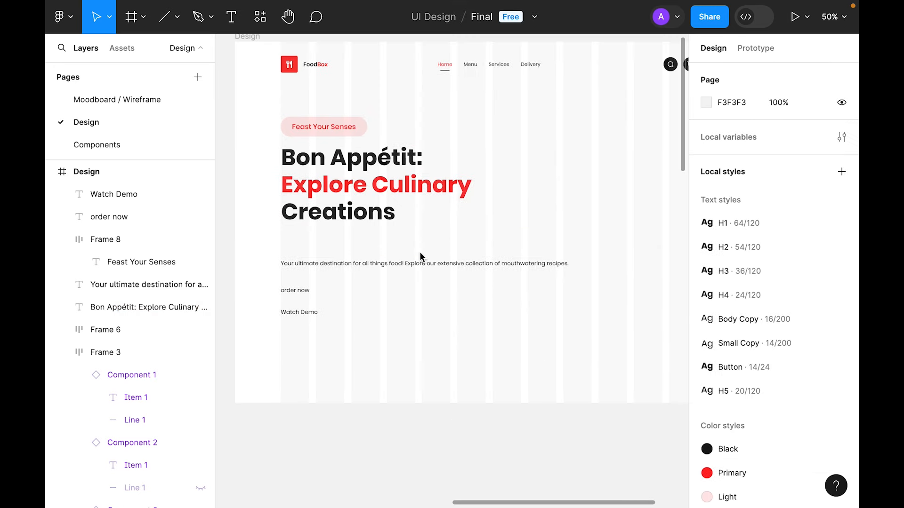
Step: Apply the Black color style to the "Your ultimate destination" paragraph and narrow it so it wraps onto two lines
left_click(419, 264)
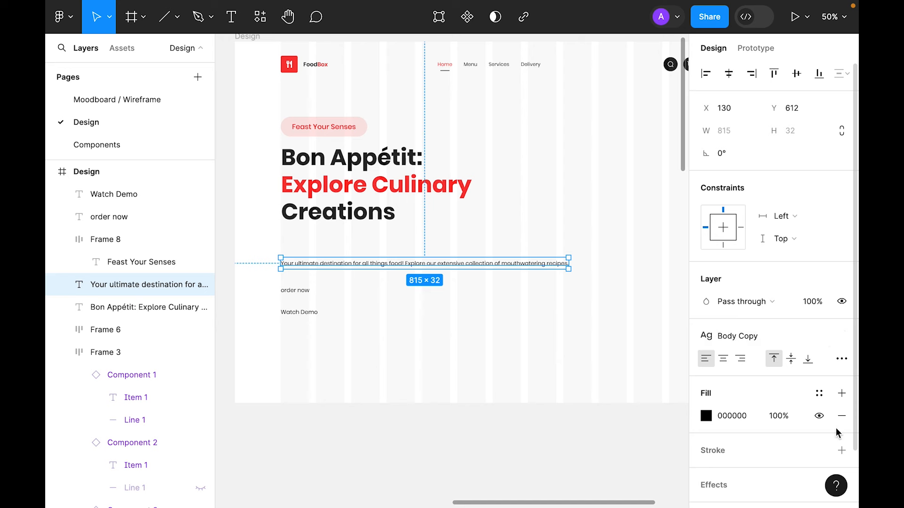
left_click(818, 394)
left_click(560, 410)
left_click_drag(568, 266, 403, 248)
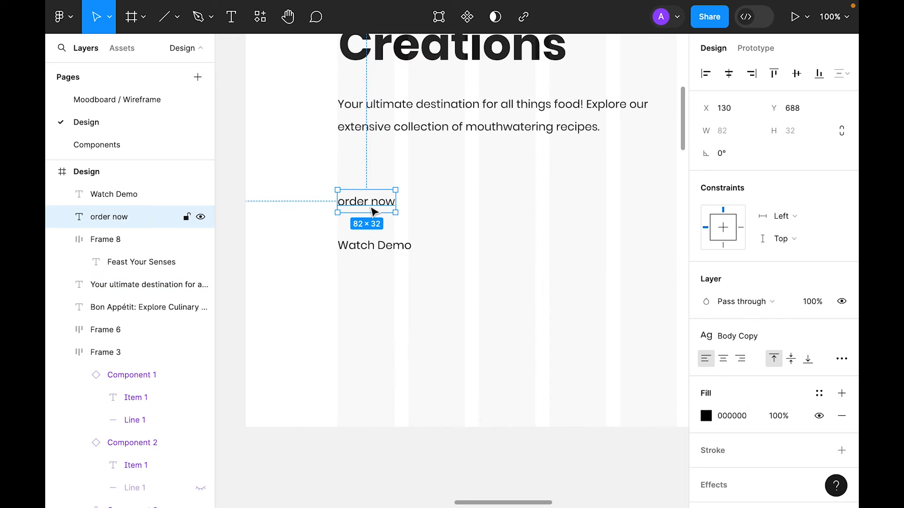
Step: Give the "order now" text the Button text style and the White color style
left_click(784, 337)
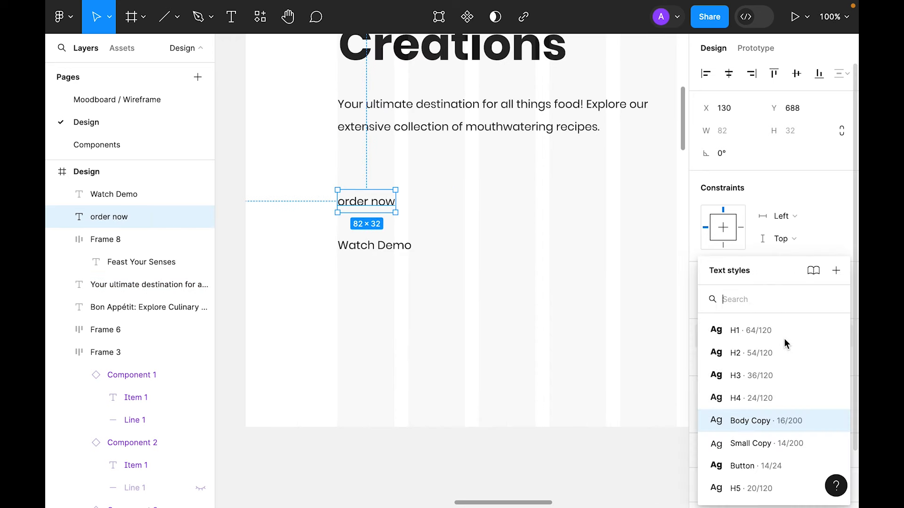
left_click(744, 466)
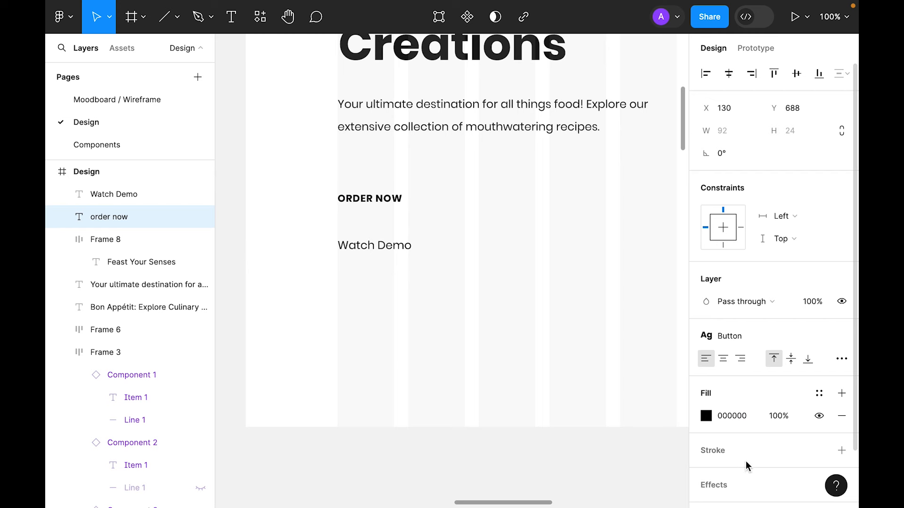
left_click(819, 394)
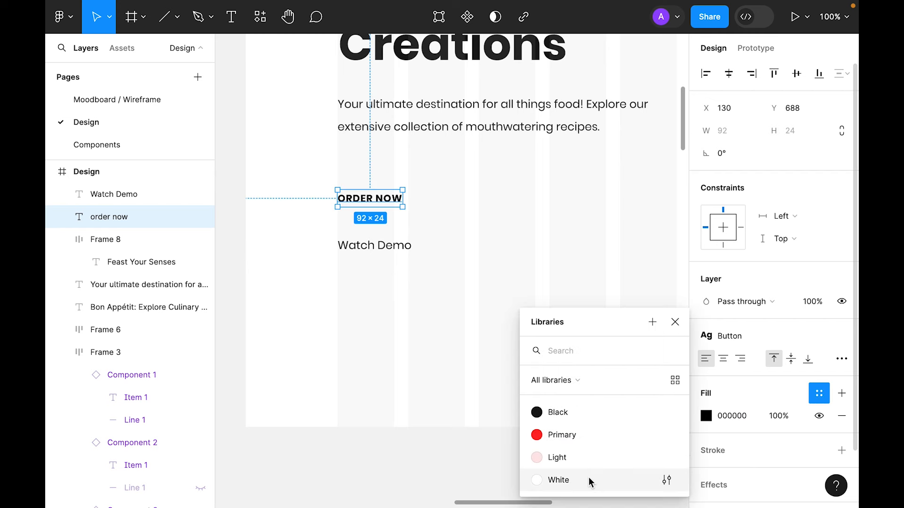
left_click(558, 480)
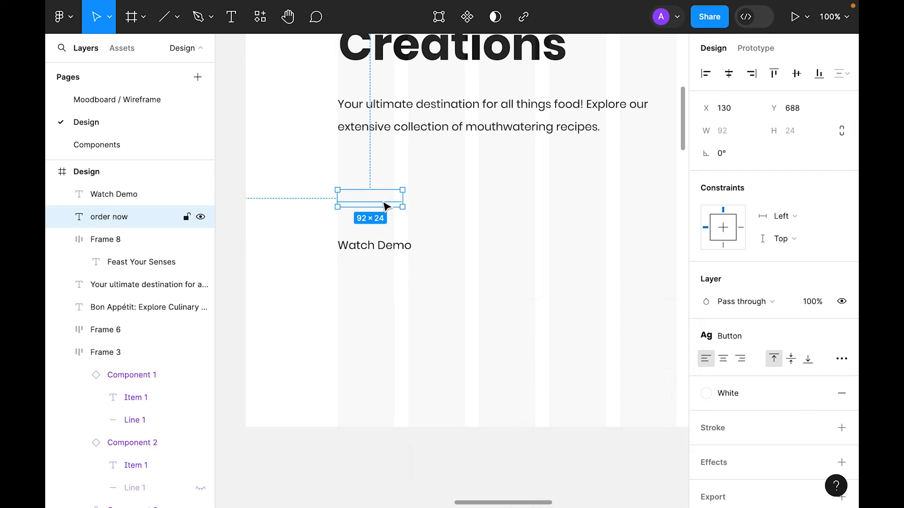
Step: Wrap the "order now" text in an auto layout with horizontal padding 16 and vertical padding 15
right_click(385, 206)
left_click(460, 350)
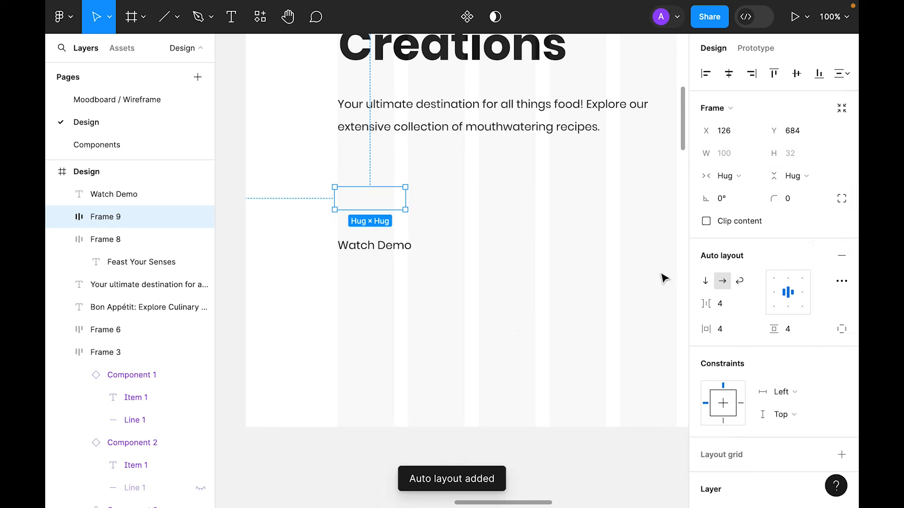
left_click(728, 330)
type("16")
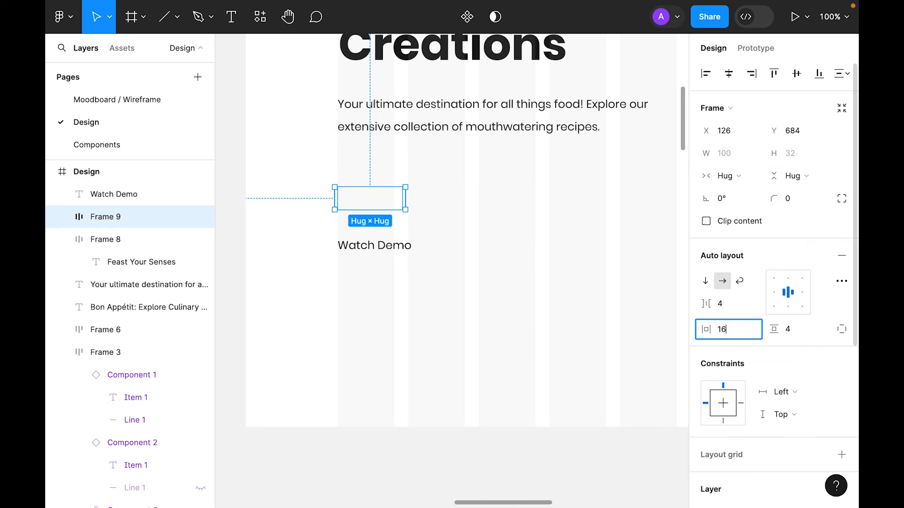
key("Return")
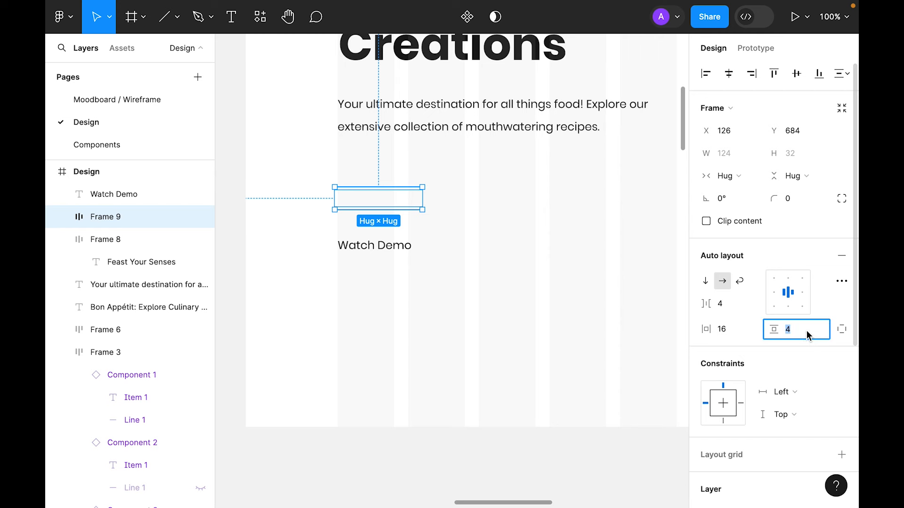
type("15")
key("Return")
scroll(814, 318, "down", 5)
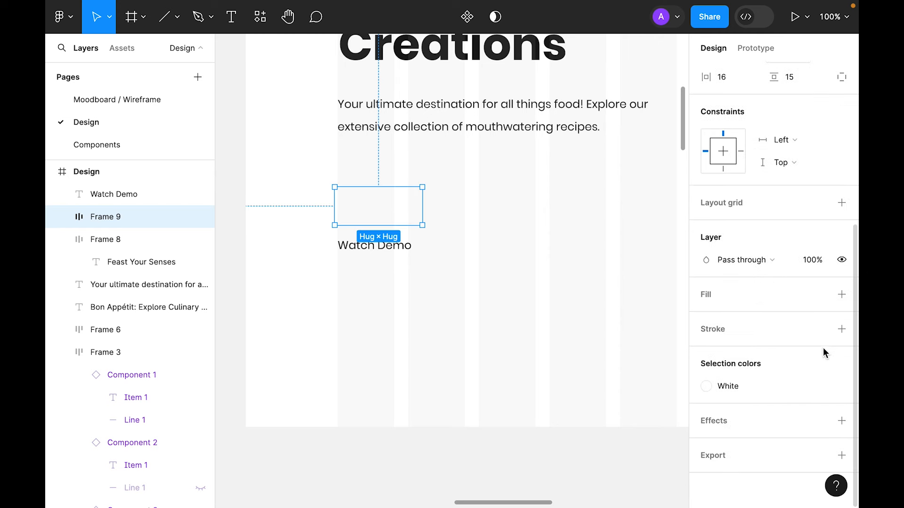
Step: Fill the Order Now button with the Primary color style and round its corners to 99
left_click(819, 295)
left_click(546, 410)
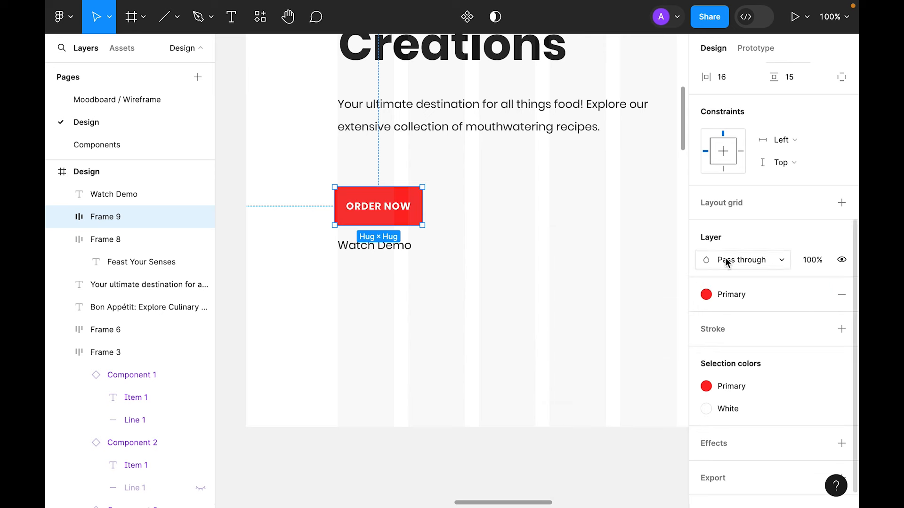
scroll(792, 249, "up", 5)
type("99")
key("Return")
left_click(541, 248)
Step: Move the Order Now button up beneath the paragraph and set its padding to 32 horizontal and 16 vertical
key("super+minus")
left_click_drag(412, 241, 413, 225)
left_click(745, 334)
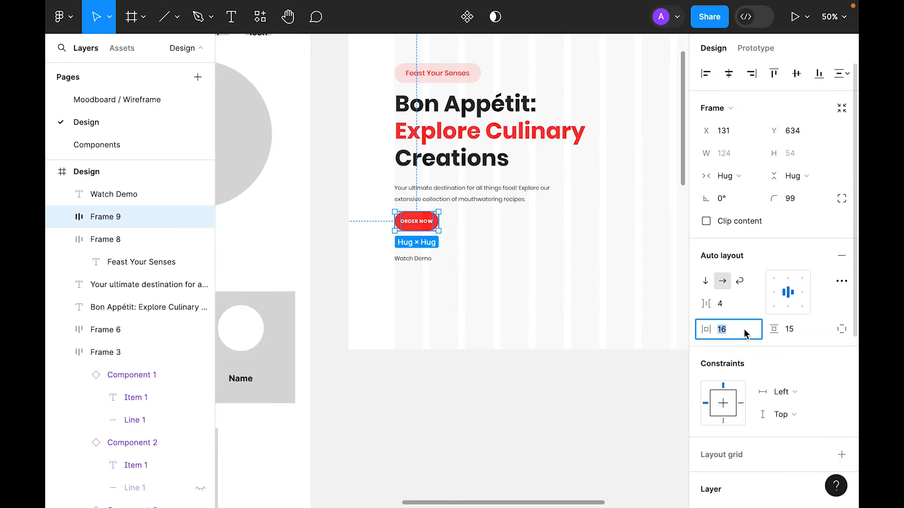
key("Return")
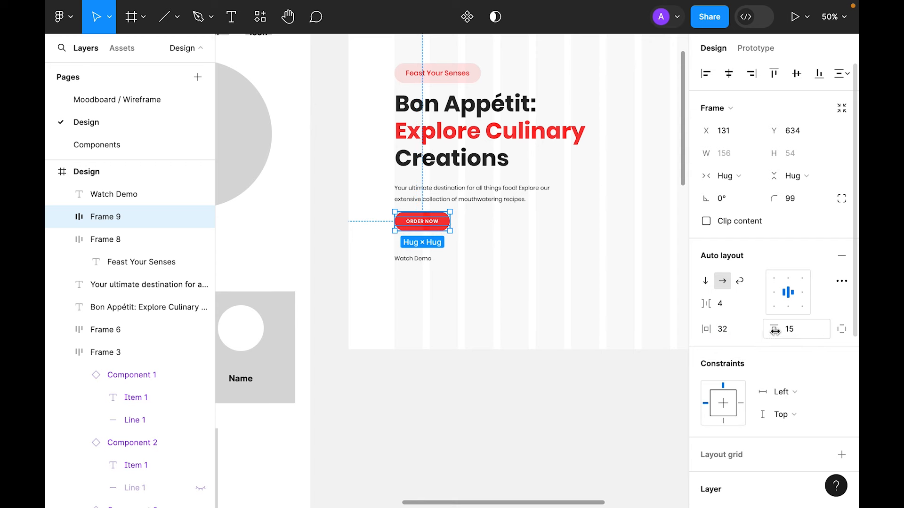
type("16")
key("Return")
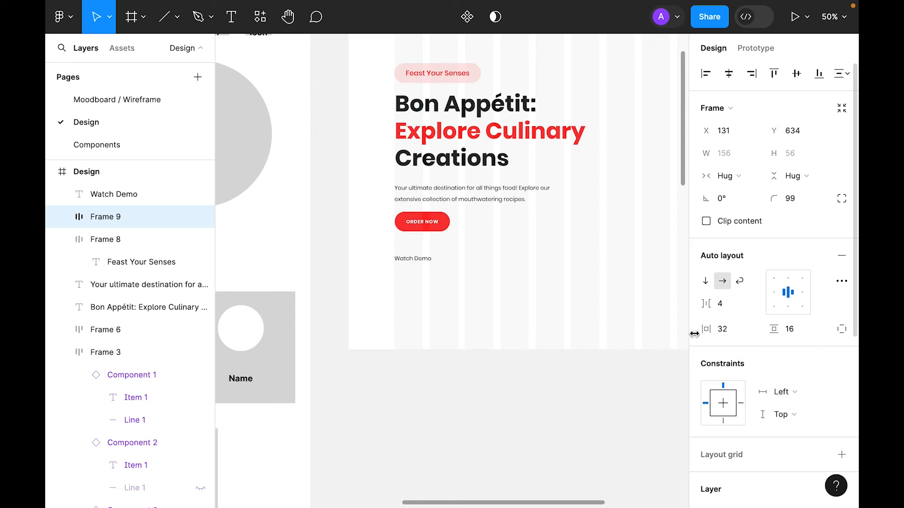
left_click(499, 283)
Step: Insert the arrow-right 1 component into the Order Now button after its text
key("z")
left_click(390, 238)
left_click_drag(585, 277, 519, 328)
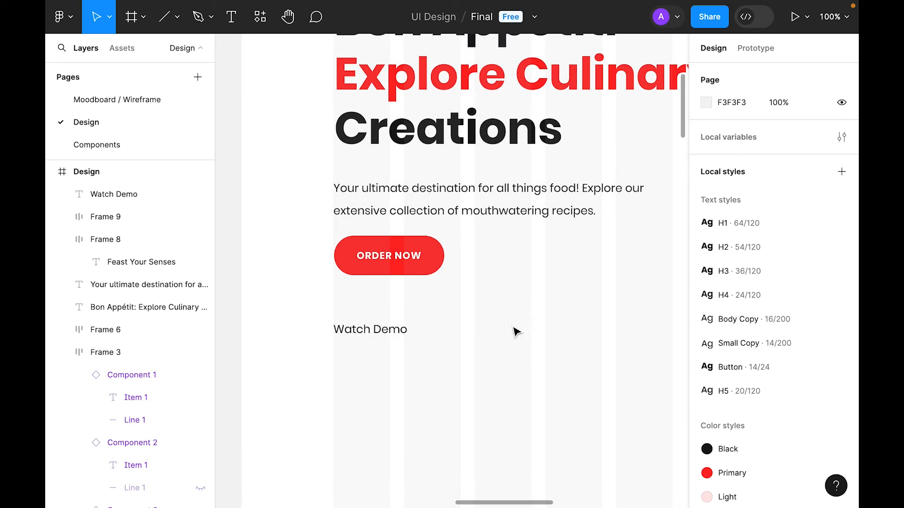
scroll(419, 280, "right", 3)
scroll(419, 281, "down", 1)
left_click(123, 49)
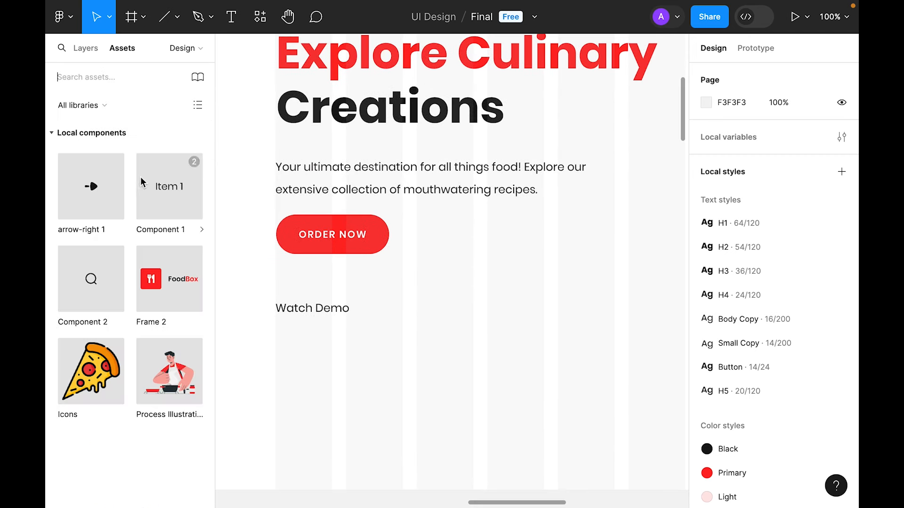
left_click_drag(205, 266, 418, 267)
left_click(86, 49)
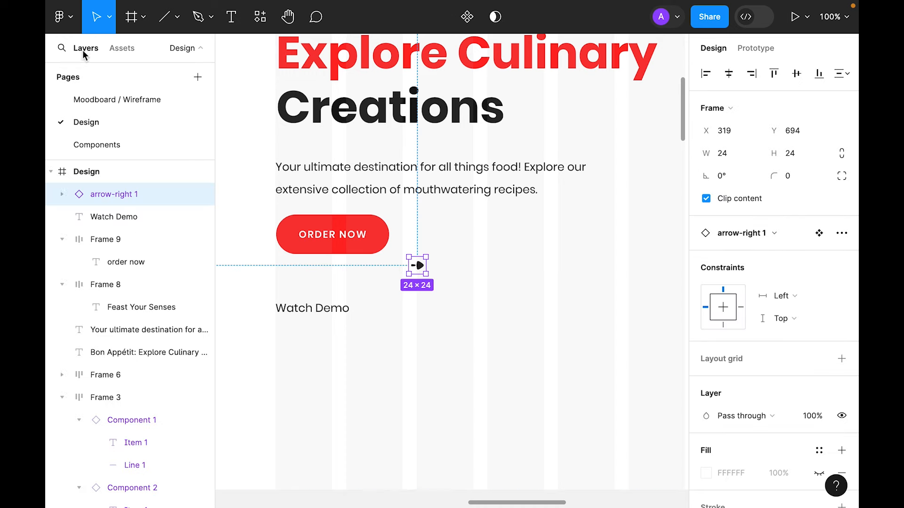
left_click_drag(418, 266, 353, 248)
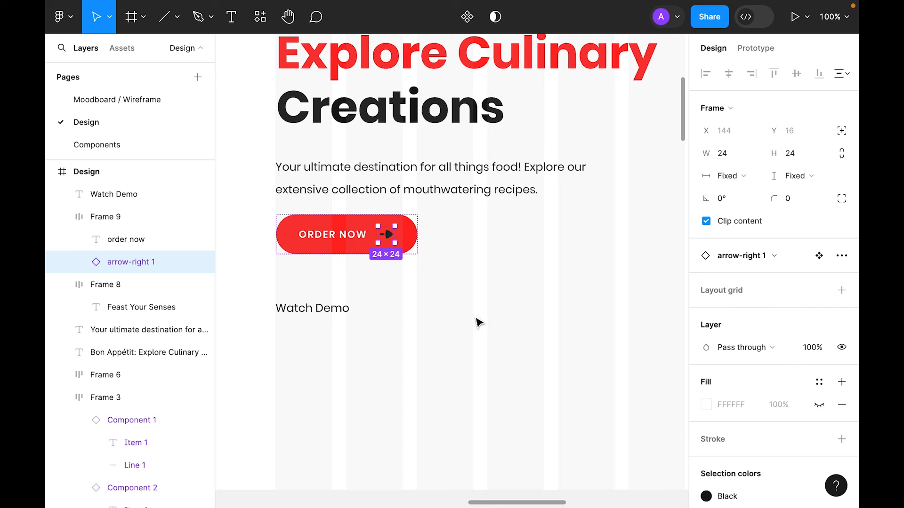
Step: Recolour the arrow in the Order Now button with the White color style
scroll(817, 305, "down", 4)
left_click(763, 382)
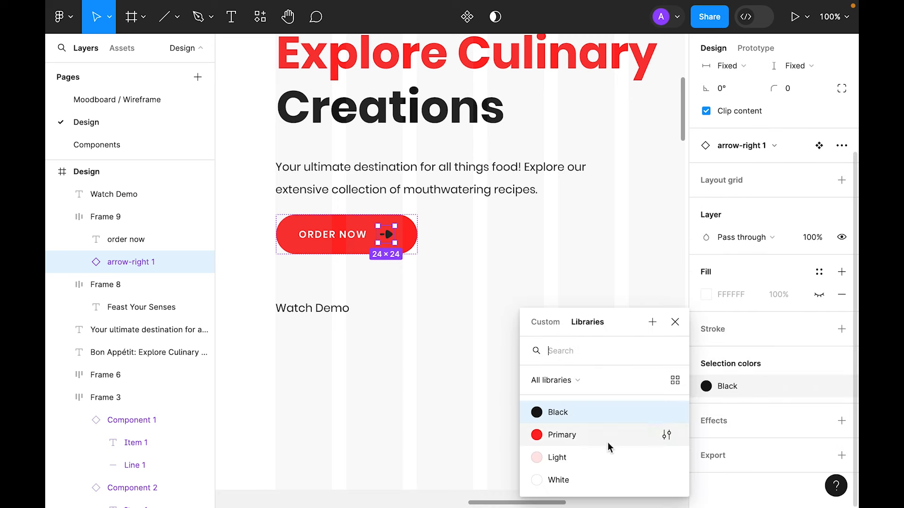
left_click(666, 477)
left_click(475, 317)
key("super+minus")
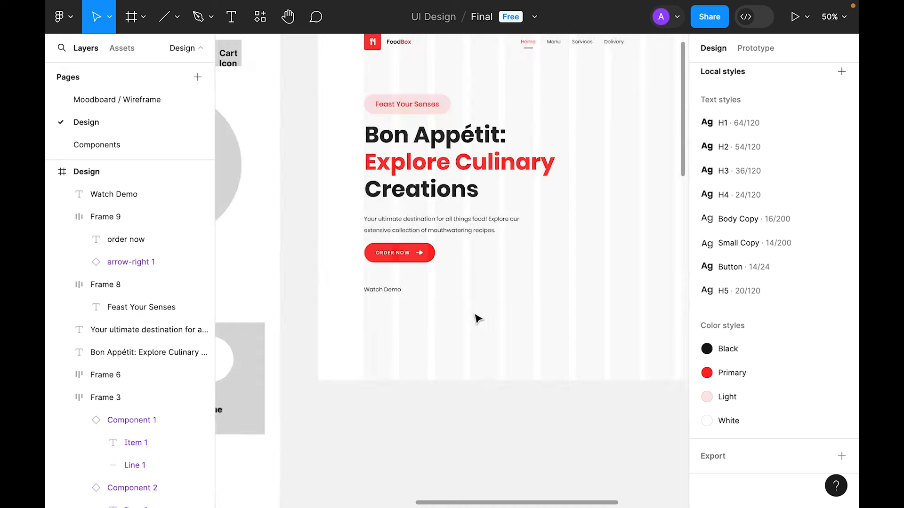
key("super+plus")
key("super+minus")
Step: Move the Order Now button from the Design page to the Components page, placing it as a component above the arrow icon
left_click(420, 254)
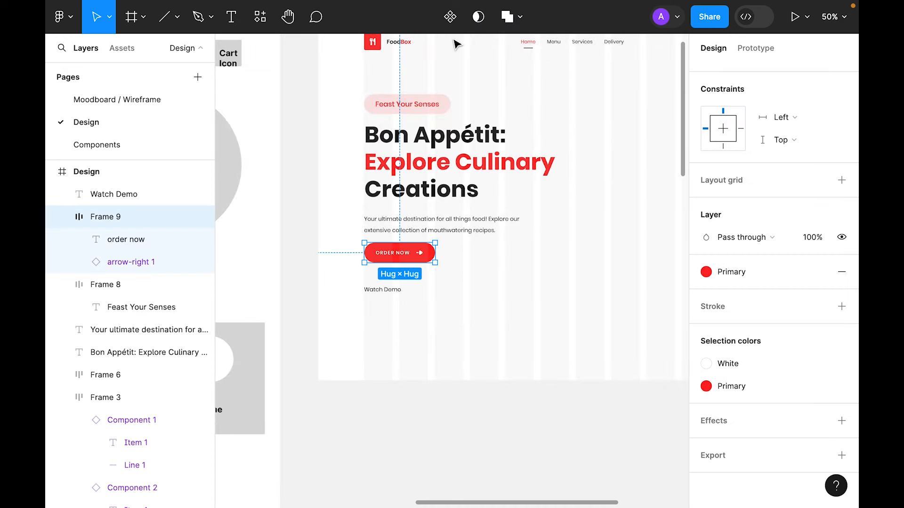
key("Delete")
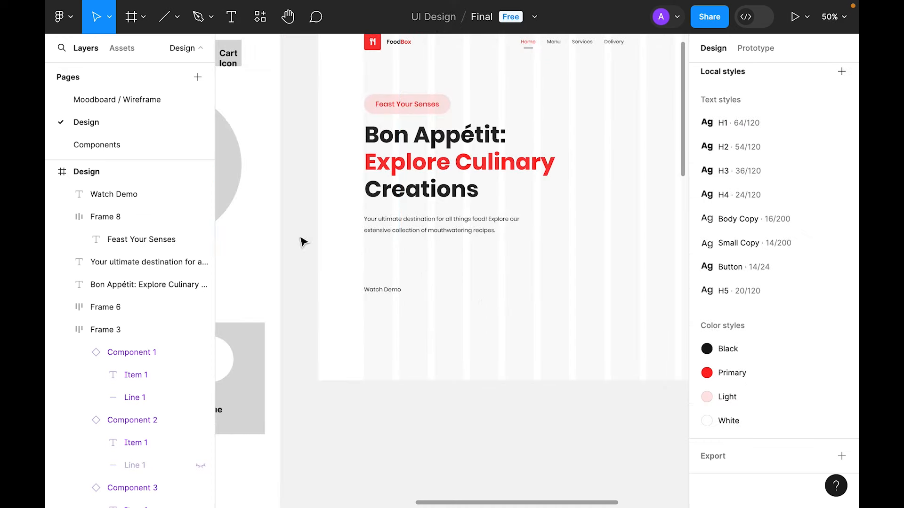
left_click(89, 144)
scroll(460, 133, "up", 2)
right_click(449, 125)
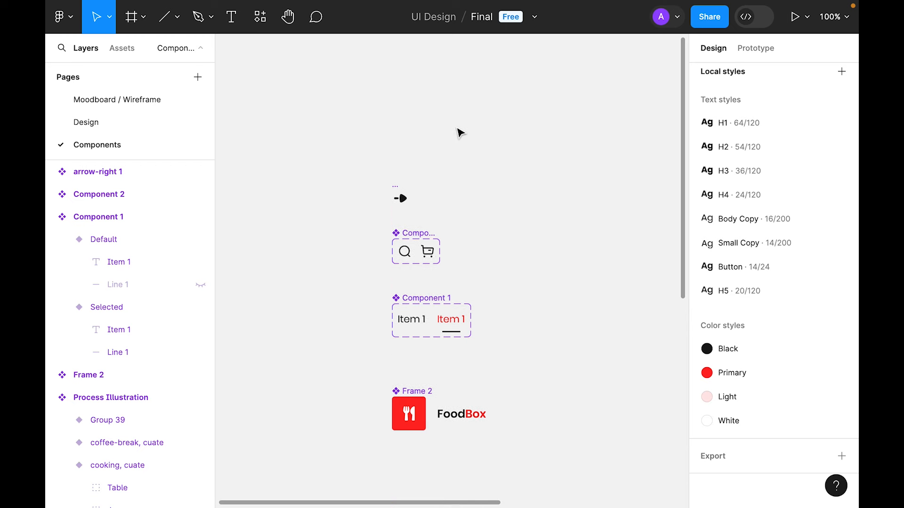
left_click(468, 135)
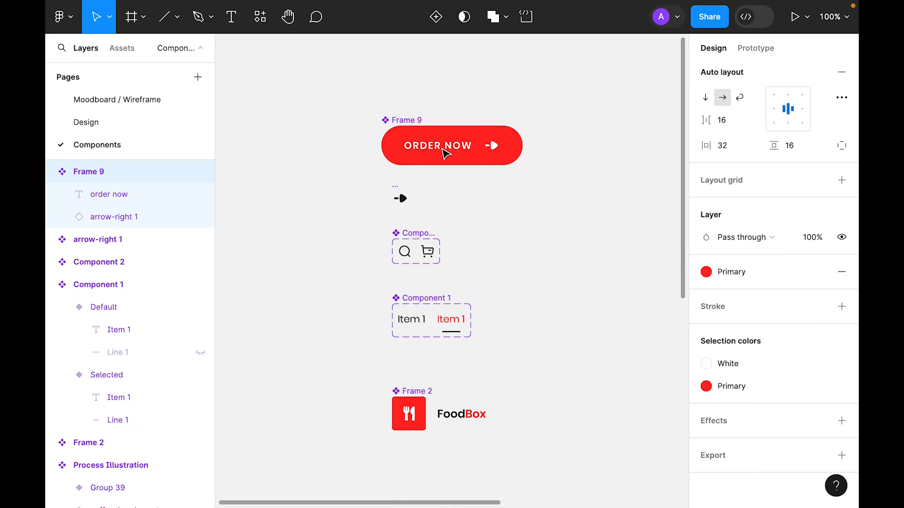
Step: Place an instance of the Order Now button component below the hero paragraph on the Design page
left_click(181, 122)
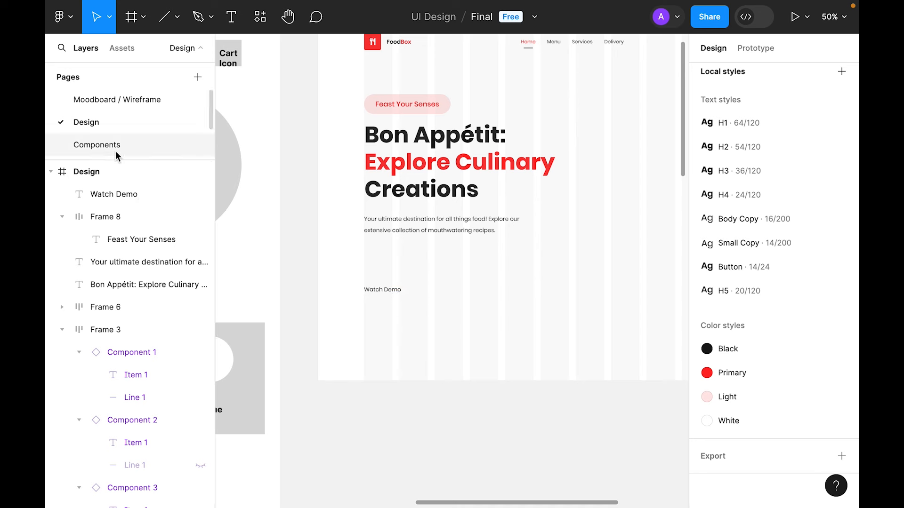
left_click(122, 51)
left_click_drag(90, 374, 405, 266)
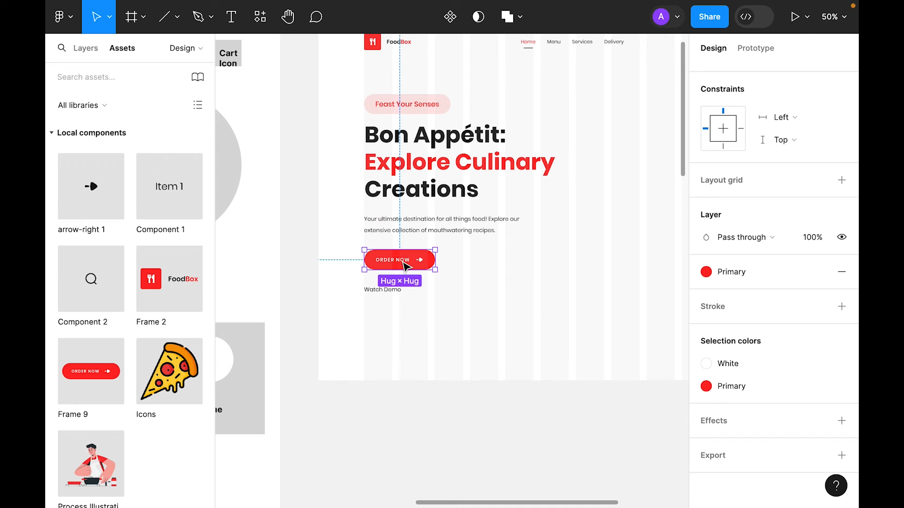
left_click(81, 47)
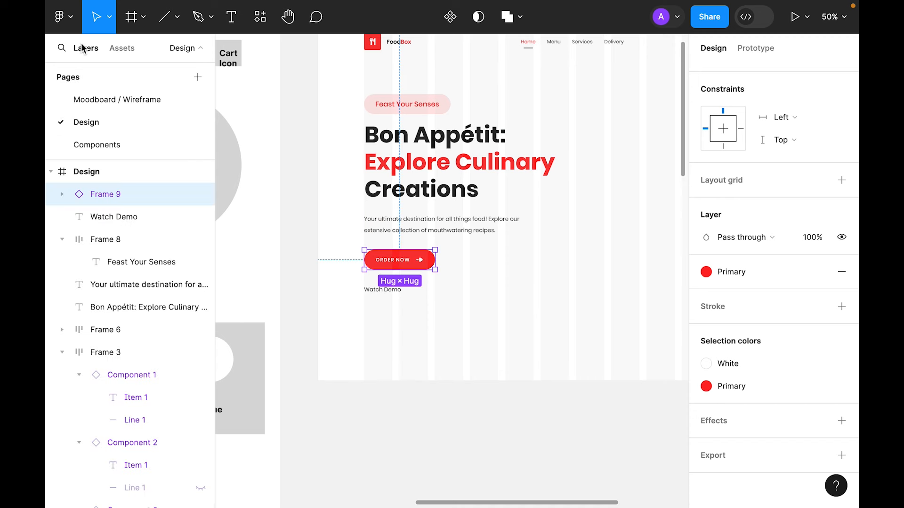
left_click(566, 317)
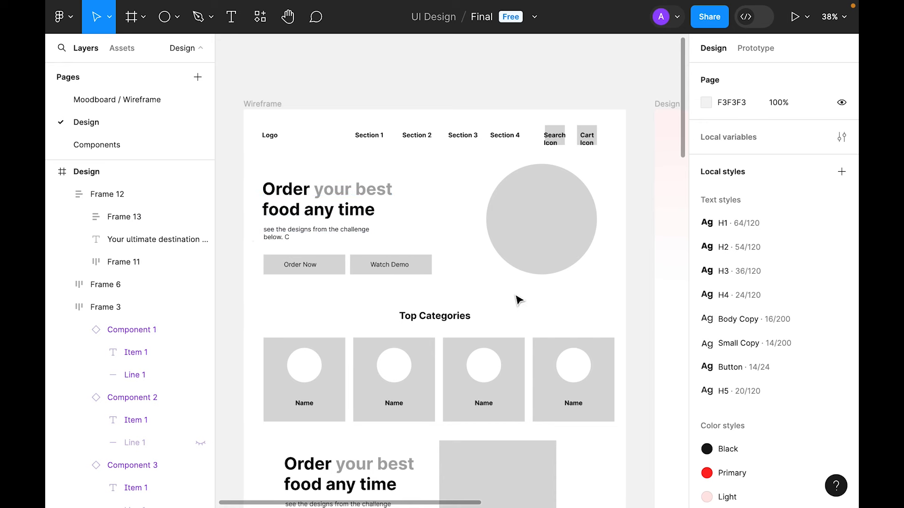
Step: Show the 12-column layout grid on the Design frame
scroll(527, 294, "down", 2)
scroll(527, 294, "right", 2)
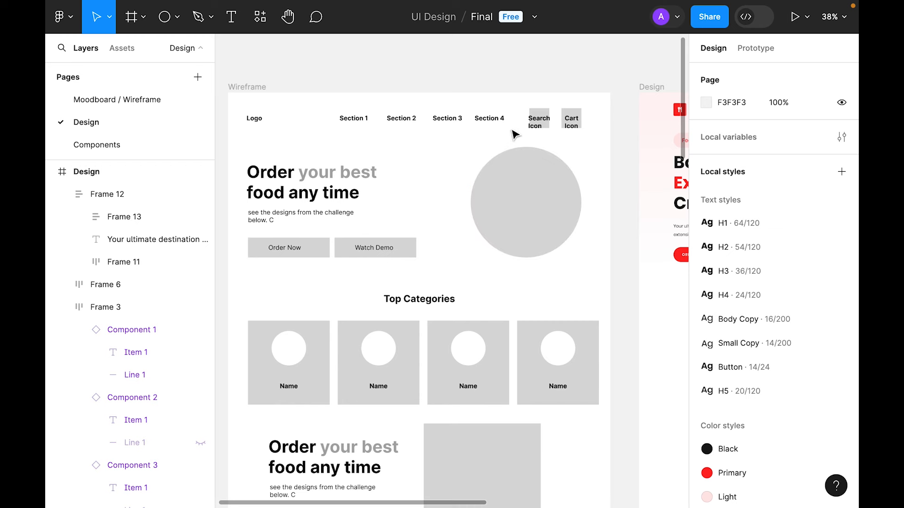
left_click_drag(589, 267, 365, 297)
left_click_drag(592, 355, 446, 350)
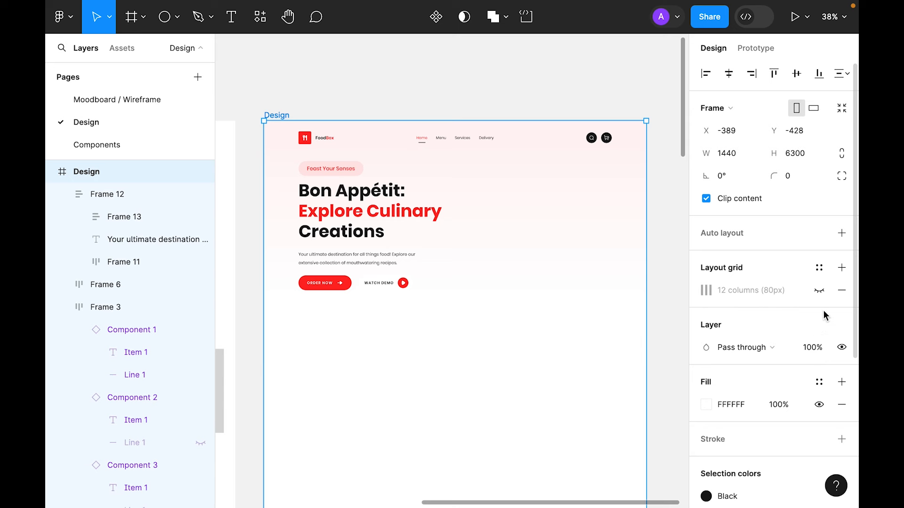
left_click(819, 291)
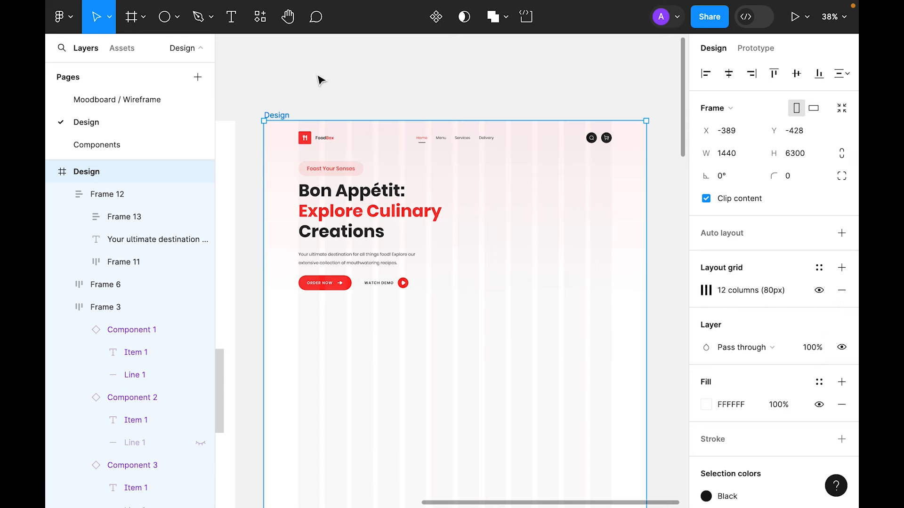
Step: Draw a circle about 480 × 481 in the hero beside the headline, ending on the grid's last column
key("o")
left_click_drag(607, 202, 463, 368)
left_click_drag(444, 304, 488, 299)
left_click_drag(609, 296, 622, 194)
scroll(597, 306, "down", 1)
scroll(596, 306, "left", 1)
scroll(809, 312, "down", 1)
Step: Fill the hero circle with the Primary color style
left_click(818, 329)
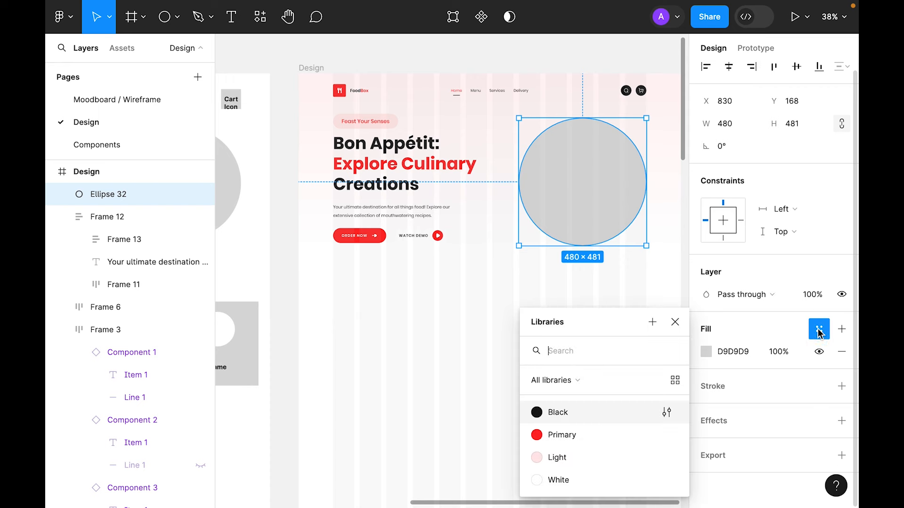
left_click(565, 437)
left_click(582, 385)
scroll(581, 383, "down", 3)
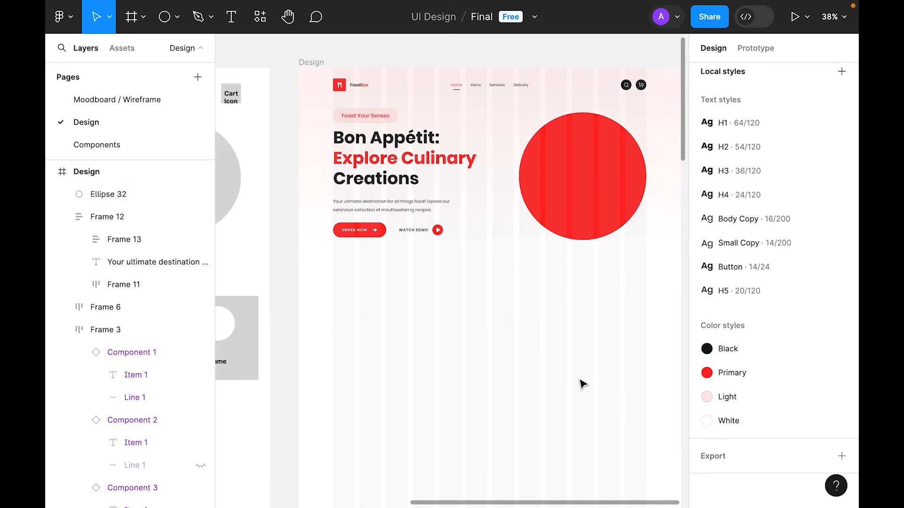
Step: Duplicate the red hero circle into the empty area below the hero, at about X 420, Y 942
left_click_drag(575, 153, 474, 333)
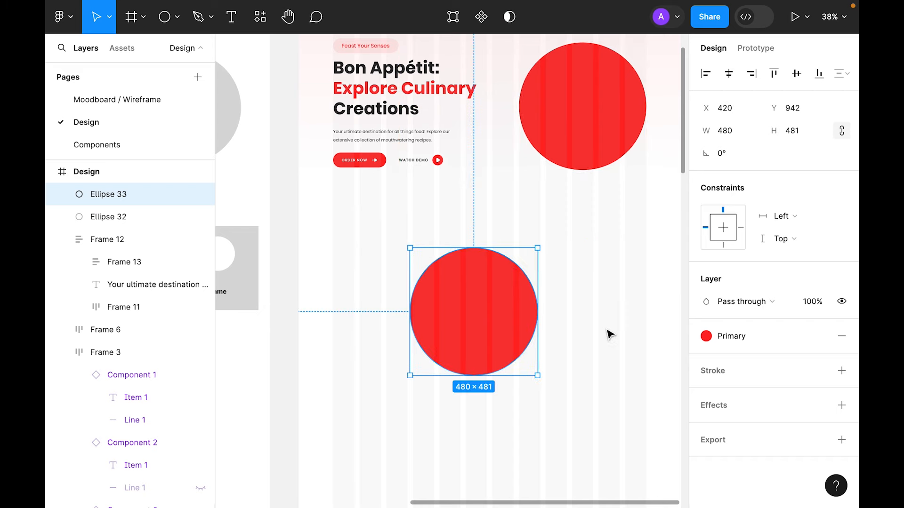
left_click(466, 434)
scroll(466, 434, "down", 2)
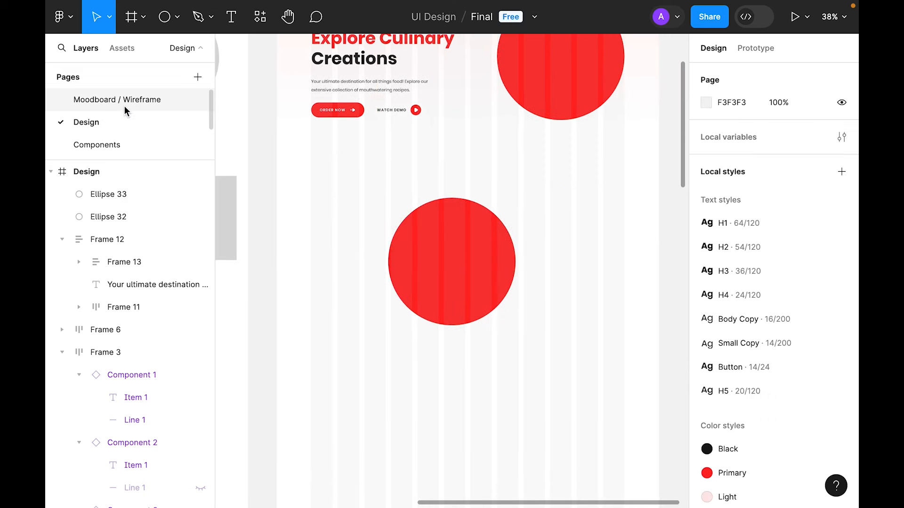
Step: Select both photos of the woman eating pizza, cut-out and original, under Site RemoveBG on the Moodboard / Wireframe page for copying
left_click(125, 105)
left_click(619, 255)
key("ctrl+minus")
left_click(448, 379)
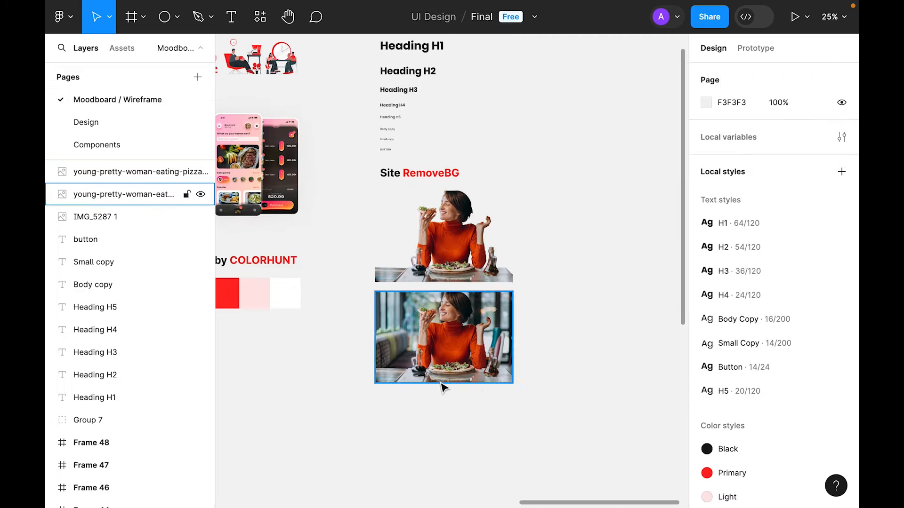
key("ctrl+plus")
scroll(522, 313, "up", 4)
key("Escape")
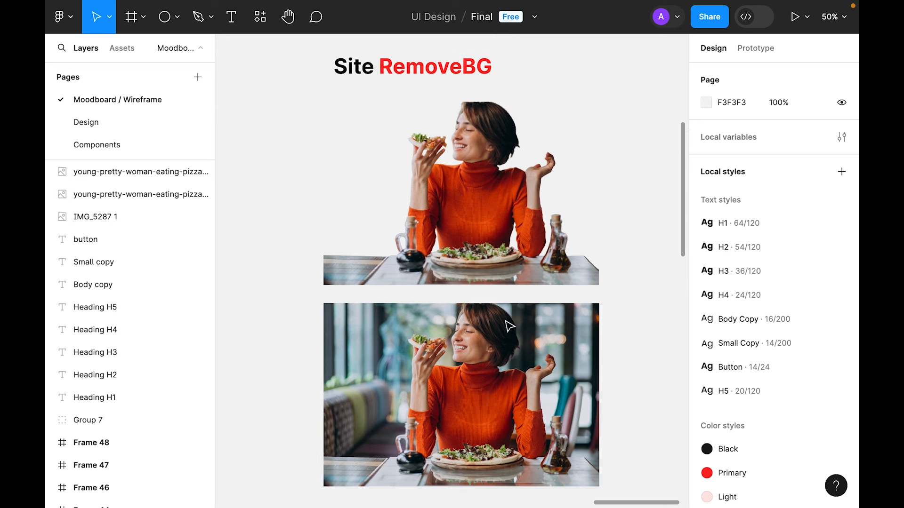
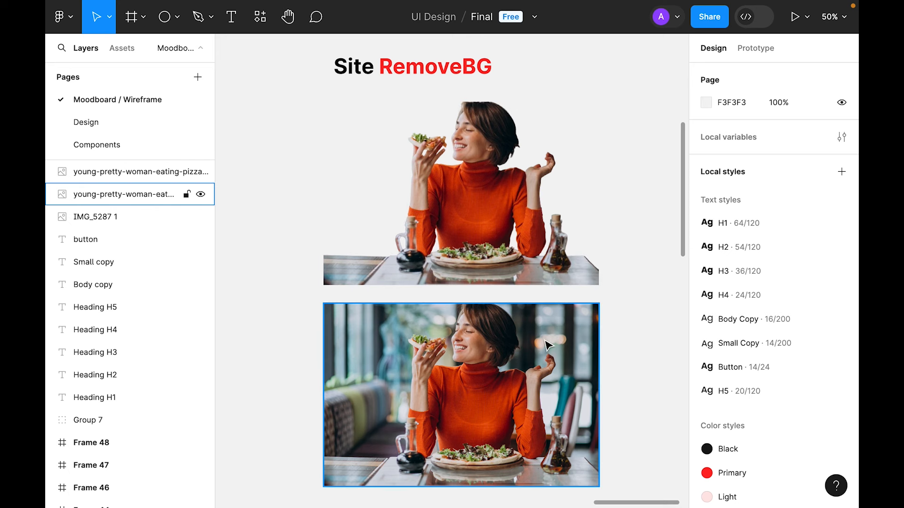
scroll(546, 345, "down", 4)
scroll(546, 345, "up", 4)
left_click_drag(651, 179, 511, 370)
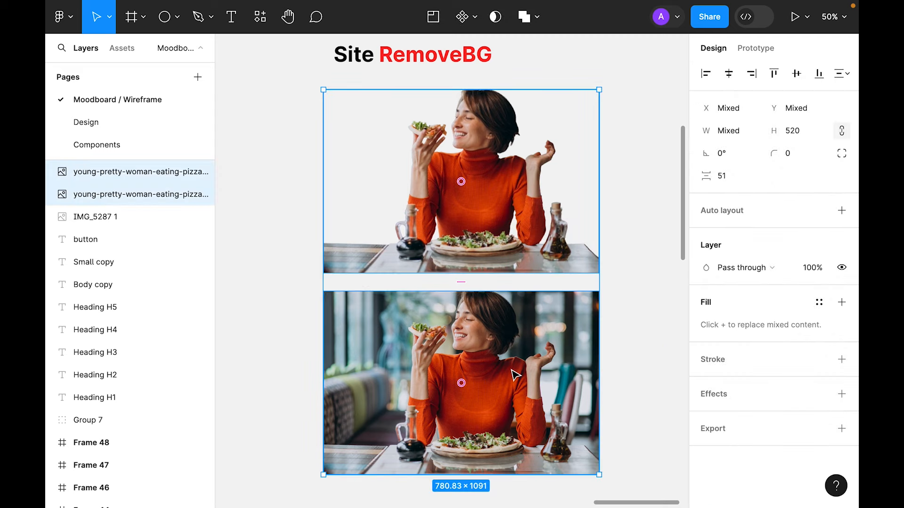
Step: Paste the two photos of the woman into the Design frame below the duplicated red circle
left_click(98, 124)
scroll(384, 394, "down", 4)
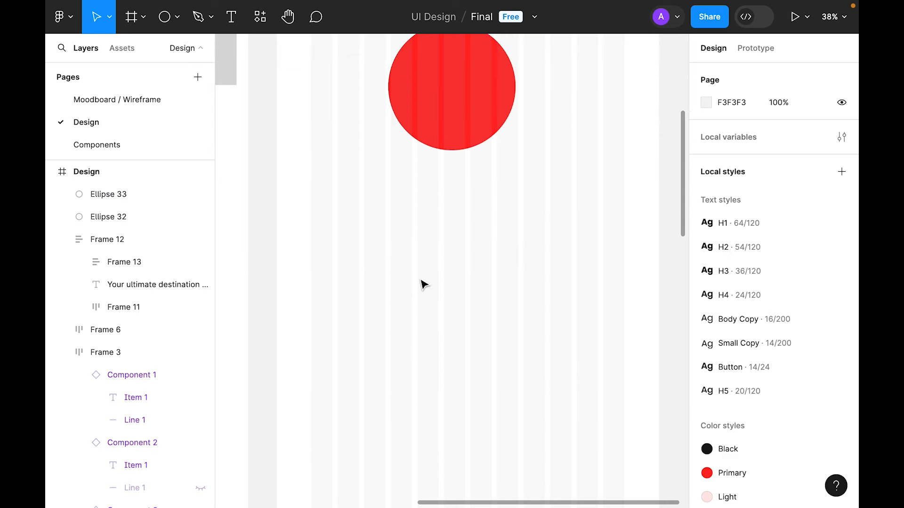
right_click(420, 280)
left_click(471, 71)
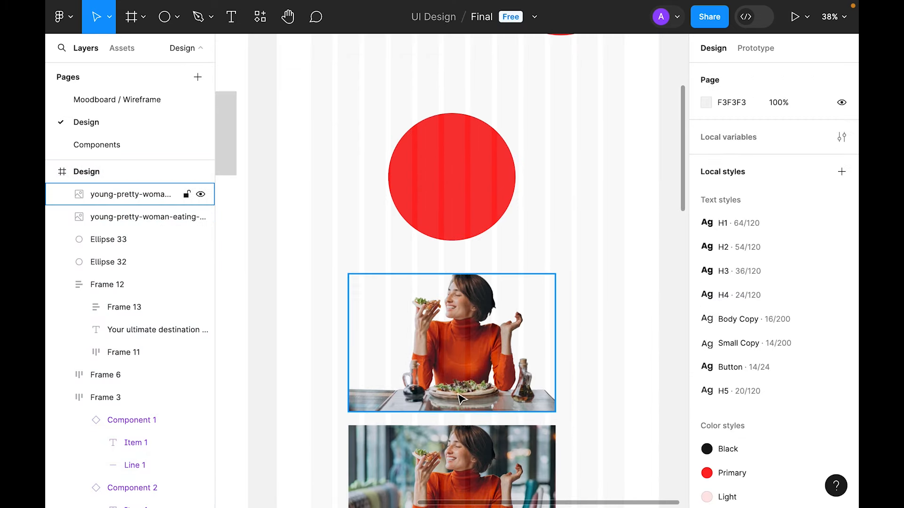
Step: Duplicate the lower red circle toward the frame's edge and place the cut-out photo over the original circle, at about X 130, Y 903
left_click_drag(460, 399, 460, 350)
left_click_drag(428, 155, 604, 142, "alt")
left_click_drag(571, 193, 592, 185)
left_click_drag(451, 348, 433, 205)
left_click(404, 189, "shift")
left_click(449, 266)
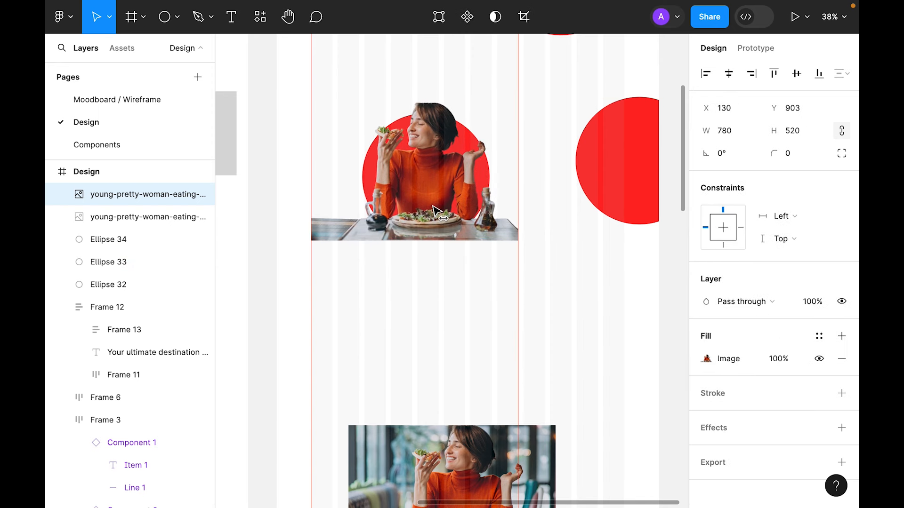
Step: Duplicate the cut-out photo with its red circle directly below the first pair
left_click(497, 304)
scroll(497, 305, "down", 1)
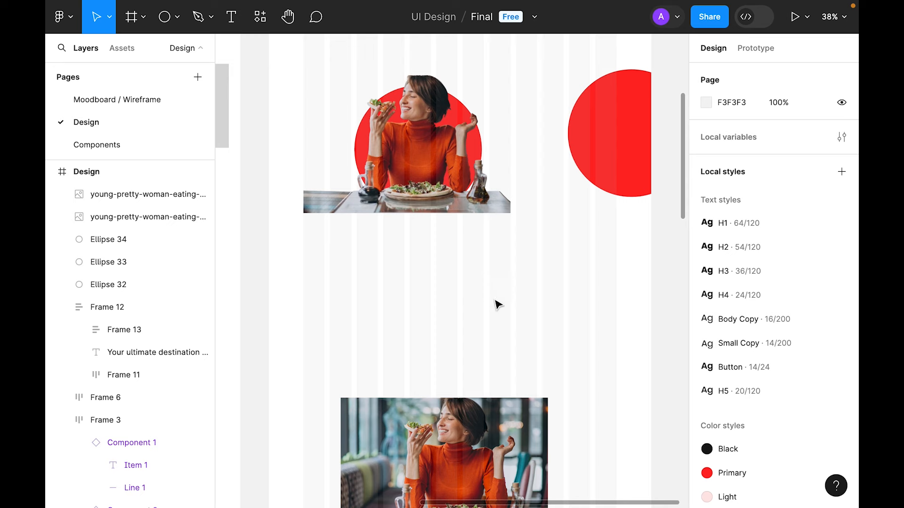
left_click_drag(492, 299, 400, 202)
left_click_drag(400, 151, 403, 308, "alt")
left_click(581, 296)
scroll(584, 320, "down", 1)
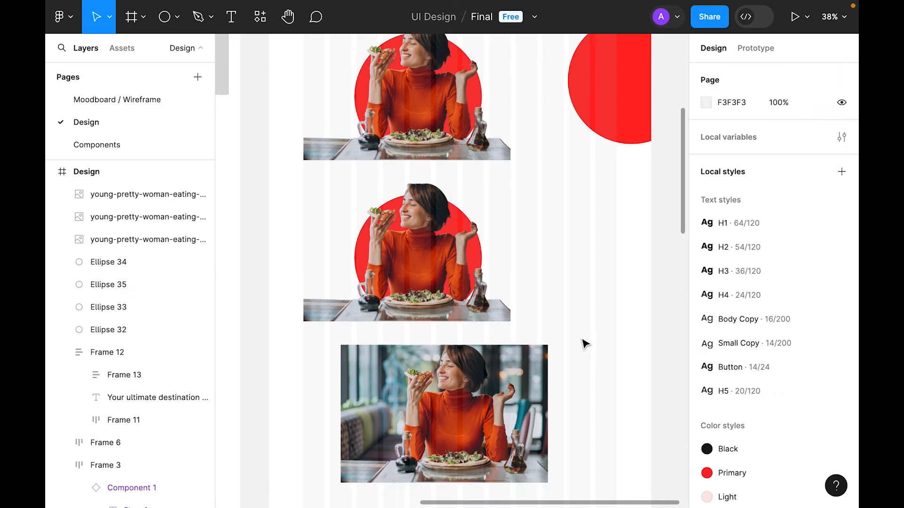
Step: Replace the upper cut-out photo with a copy of the original photo that has the restaurant background
left_click(416, 412)
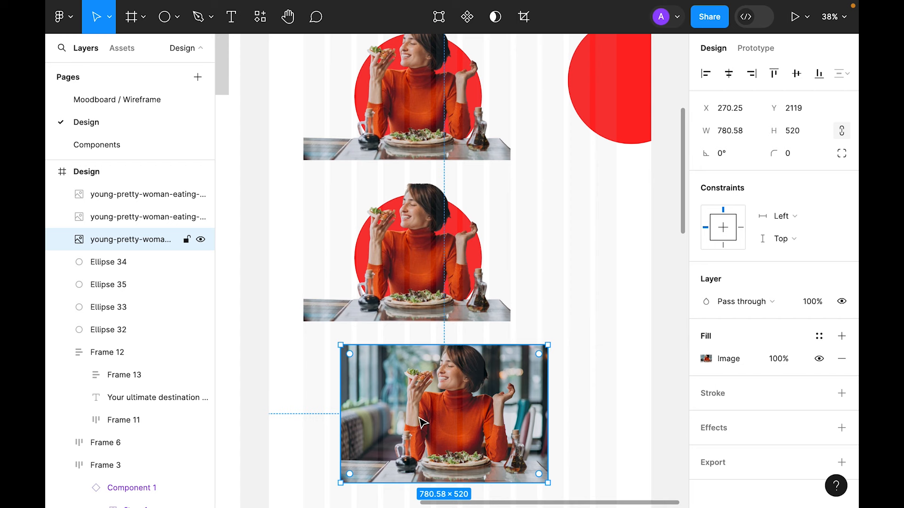
scroll(422, 416, "up", 2)
right_click(432, 184)
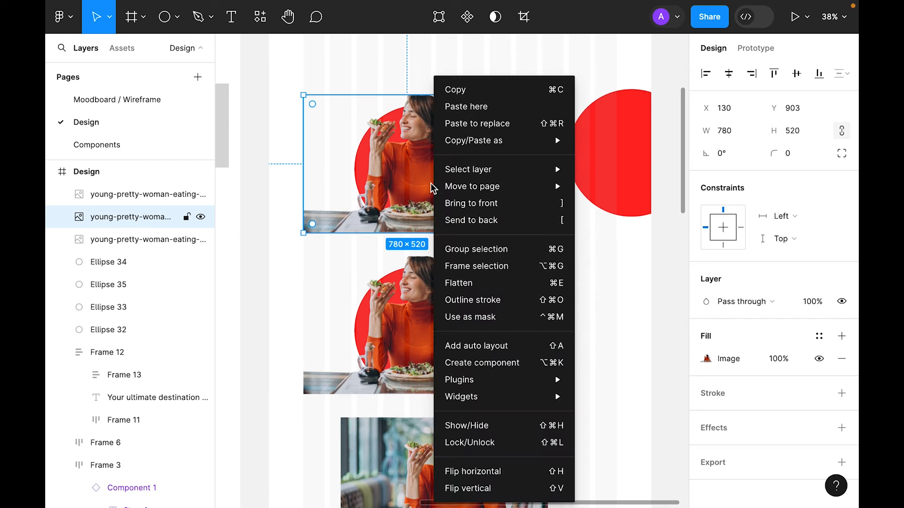
left_click(471, 127)
left_click(574, 295)
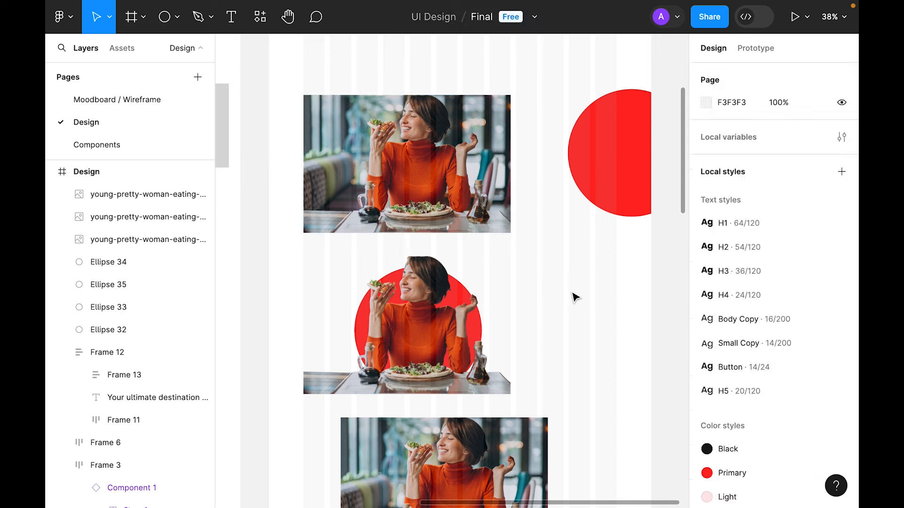
Step: Mask the upper photo with the red circle beneath it
left_click_drag(534, 236, 367, 160)
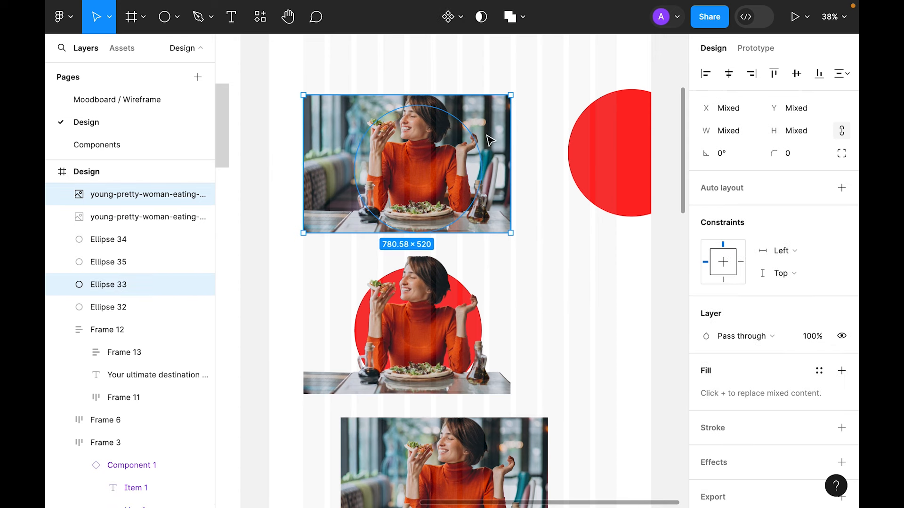
left_click(481, 16)
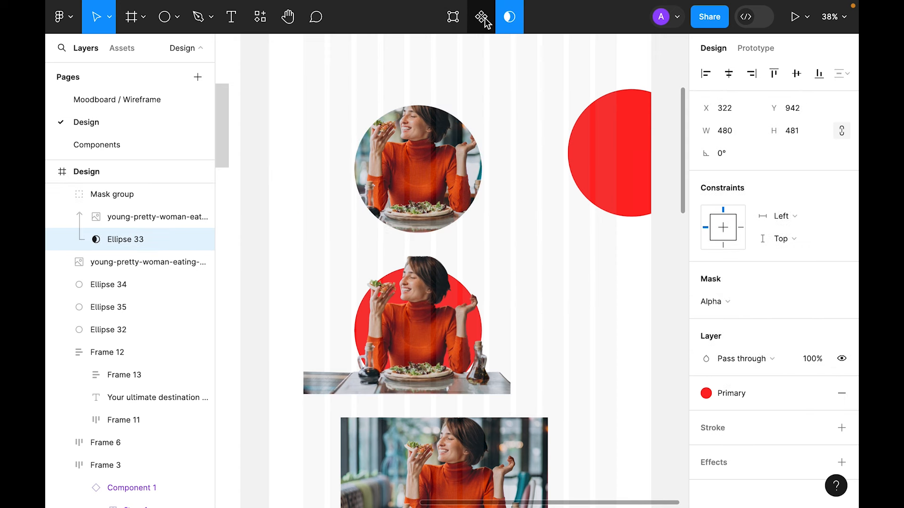
Step: Move the separate red circle behind the masked circular photo and align their vertical centres
left_click(529, 209)
left_click_drag(600, 165, 461, 183)
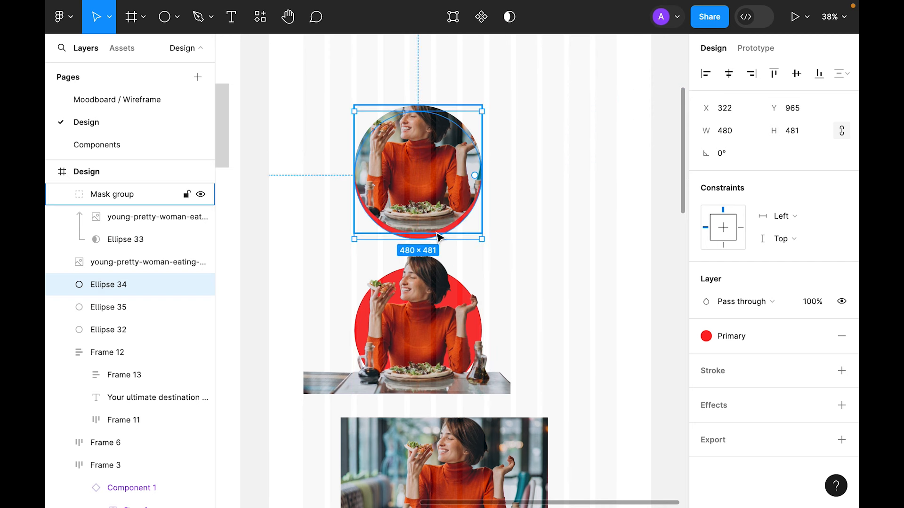
left_click(569, 259)
left_click_drag(556, 183, 476, 196)
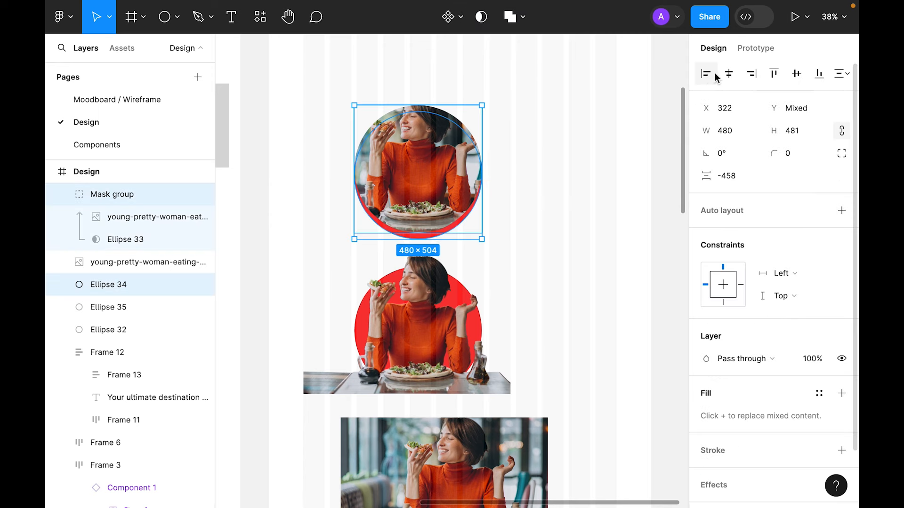
left_click(804, 73)
left_click(617, 226)
Step: Set the masked circular photo's blend mode to Multiply over the red circle
left_click(423, 194)
scroll(758, 255, "down", 2)
left_click(768, 296)
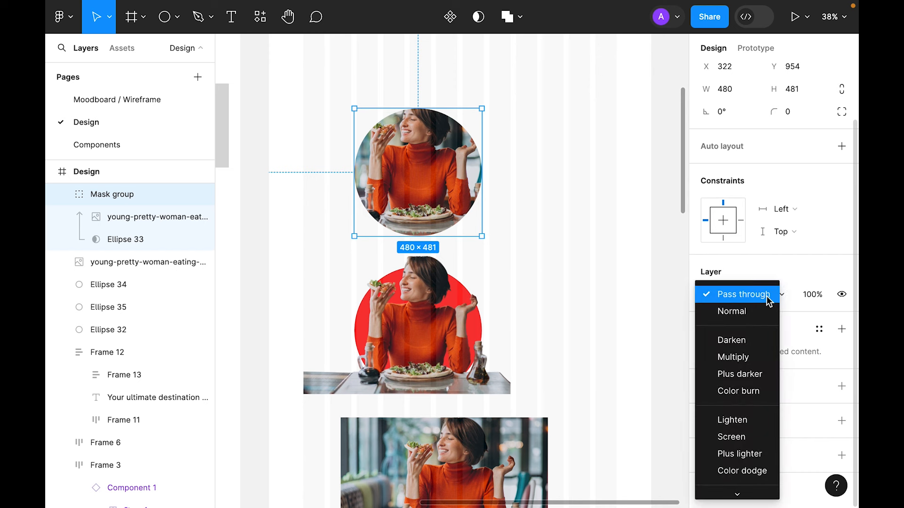
left_click(755, 357)
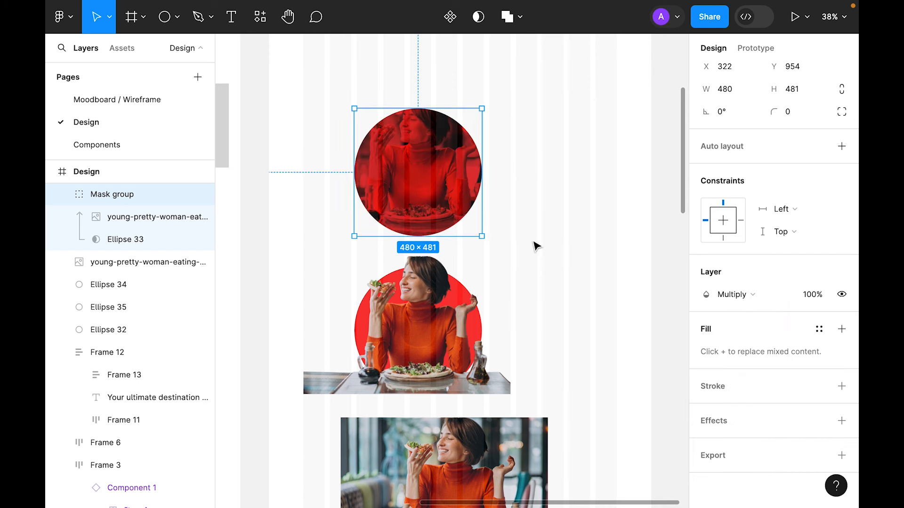
left_click(587, 290)
Step: Duplicate the cutout photo together with its red circle and place the copy outside the Design frame
left_click_drag(560, 297, 644, 199)
left_click_drag(611, 284, 496, 314)
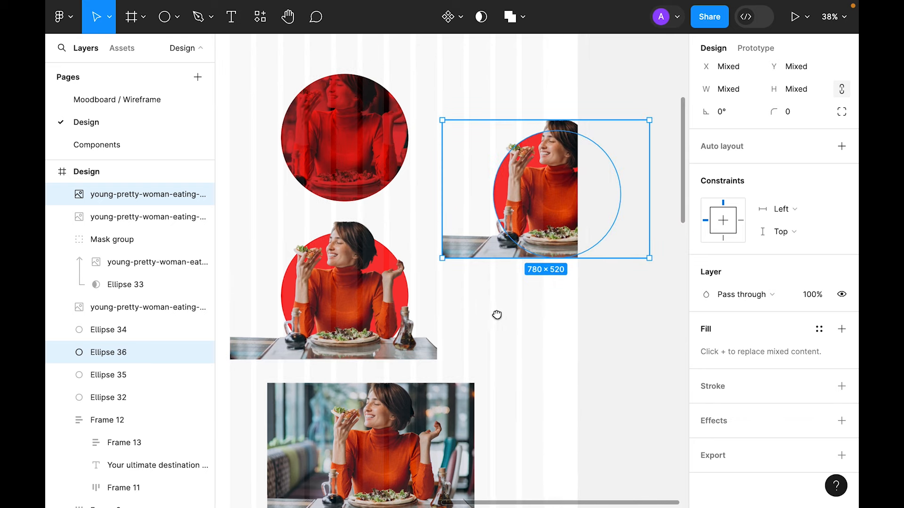
left_click_drag(551, 201, 662, 235)
left_click(567, 407)
left_click_drag(452, 320, 520, 262)
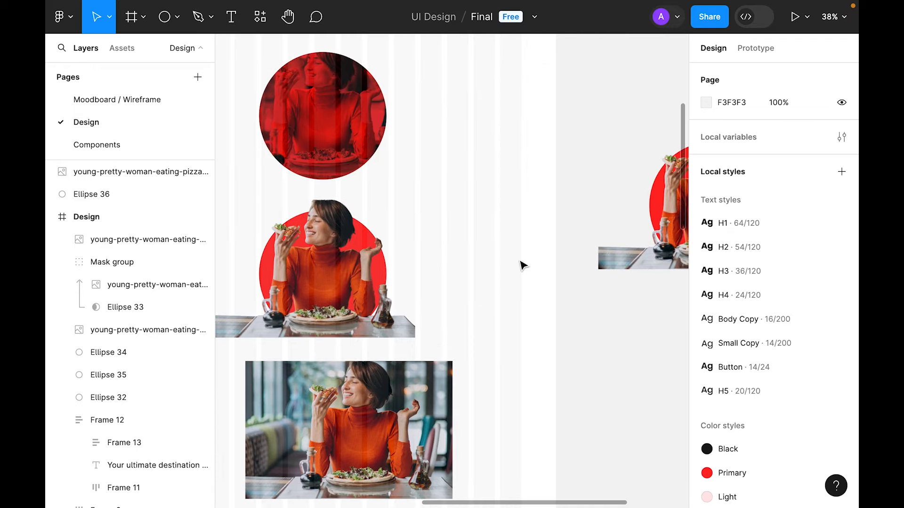
Step: Mask the original cutout photo with its red circle and place the masked result over the red-tinted circle
left_click_drag(466, 241, 406, 295)
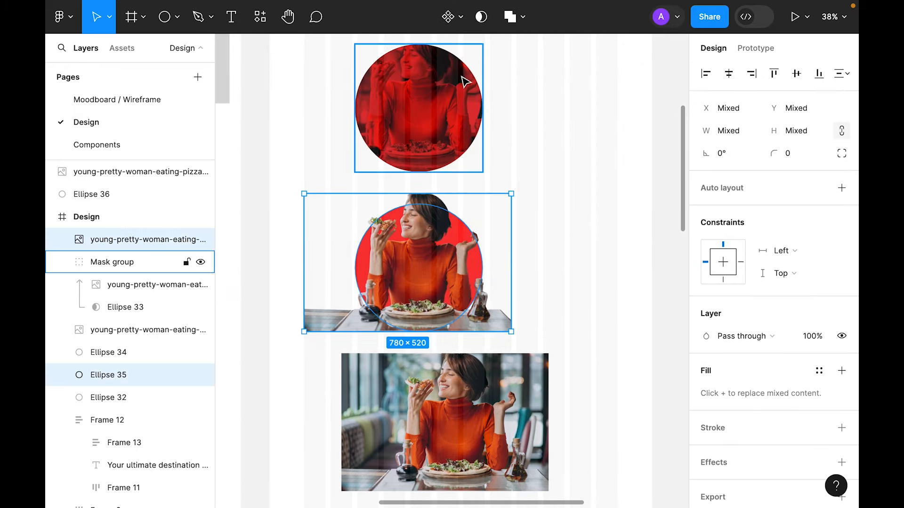
left_click(481, 18)
left_click(592, 200)
scroll(584, 225, "up", 2)
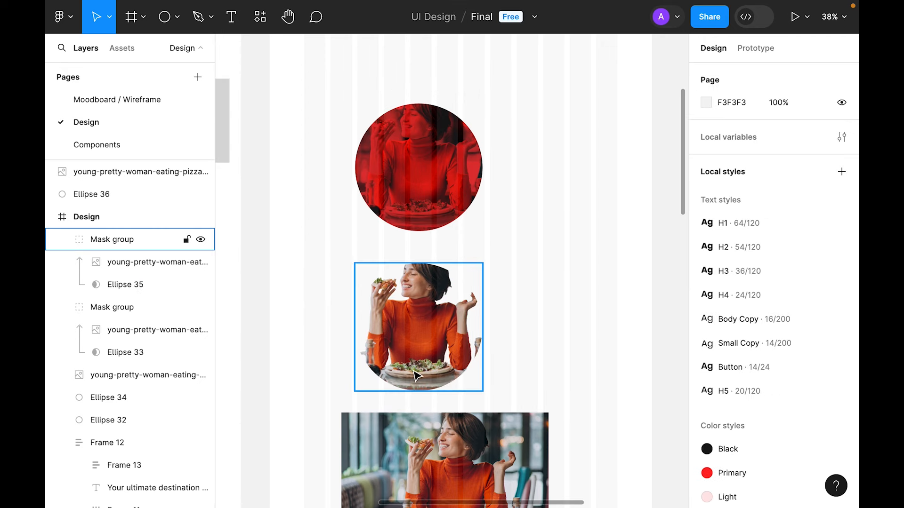
left_click_drag(420, 375, 422, 218)
Step: Enlarge the duplicate's red circle upward to about 548 × 550 so it covers the woman's head
scroll(530, 317, "right", 6)
left_click(542, 226)
left_click_drag(564, 408, 393, 242)
left_click(114, 195)
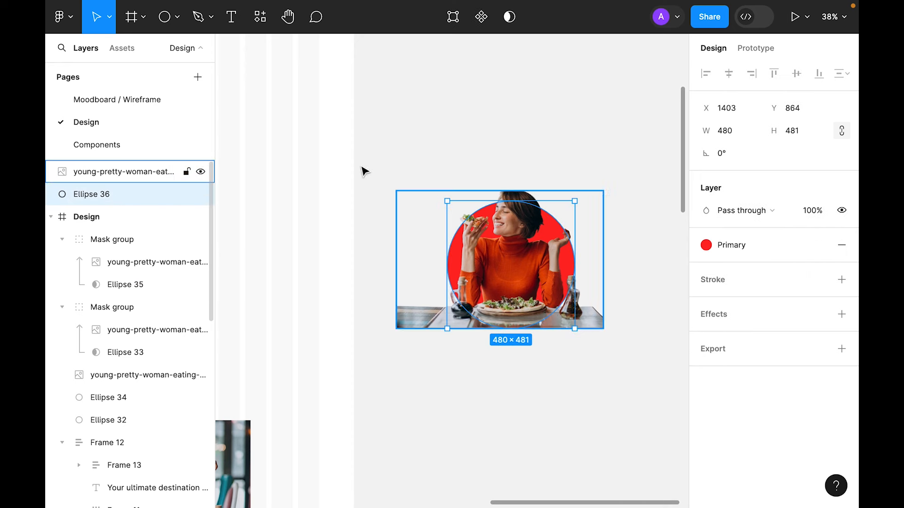
left_click_drag(510, 201, 509, 183)
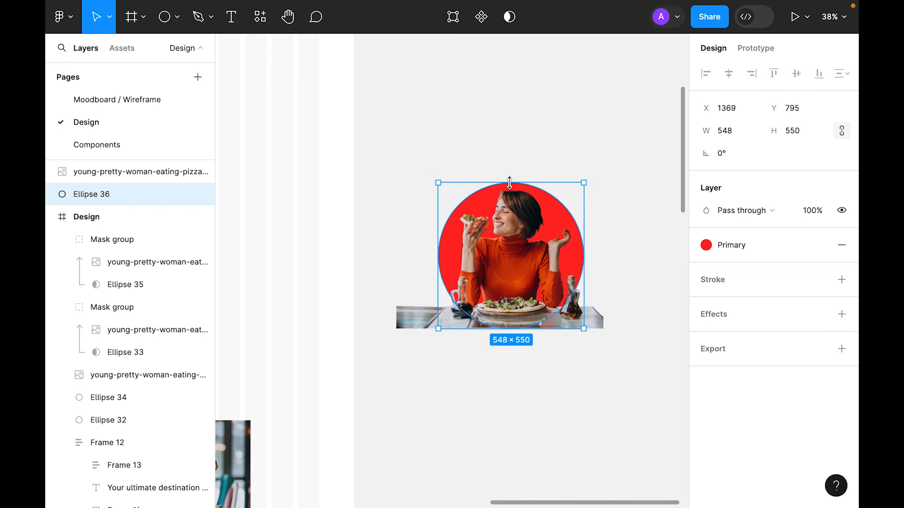
left_click(546, 455)
Step: Mask the duplicate cutout with the enlarged circle and place it over the circular photo composition
left_click_drag(565, 418, 487, 289)
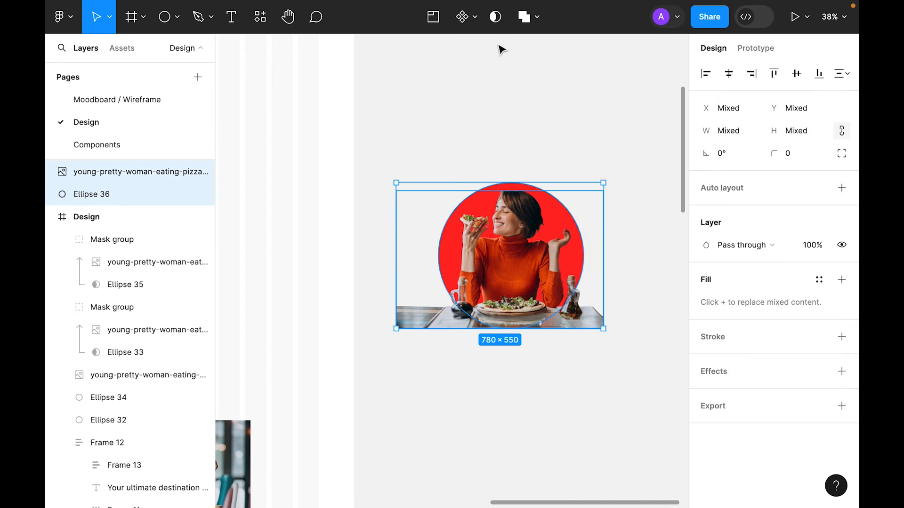
left_click(494, 20)
left_click(595, 358)
scroll(594, 357, "left", 5)
left_click_drag(642, 315, 301, 217)
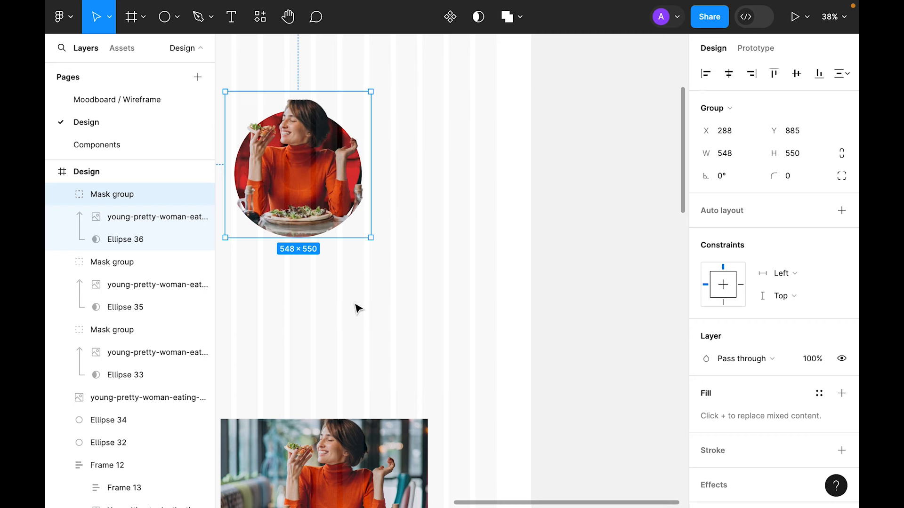
left_click(357, 306)
Step: Shrink the topmost mask's circle to about 512 wide by raising its lower edge, trimming the overhanging parts of the cutout
left_click_drag(339, 302, 485, 338)
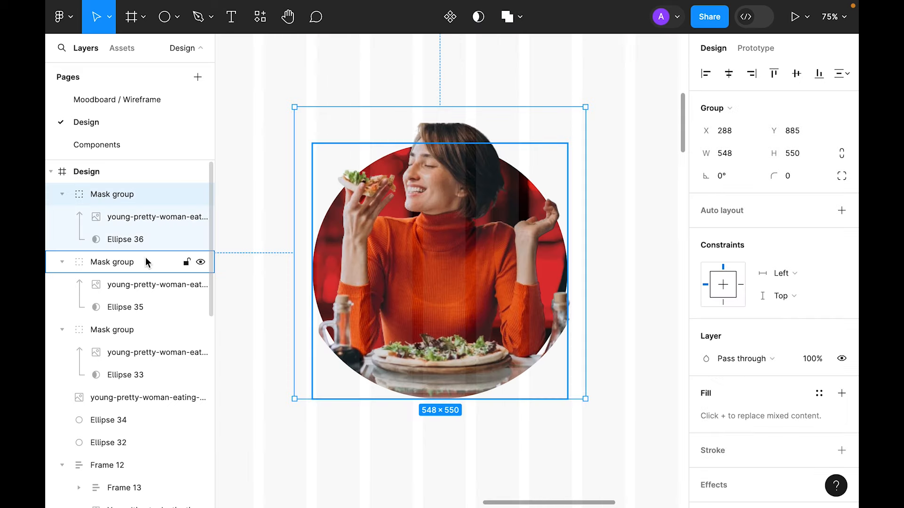
left_click(134, 241)
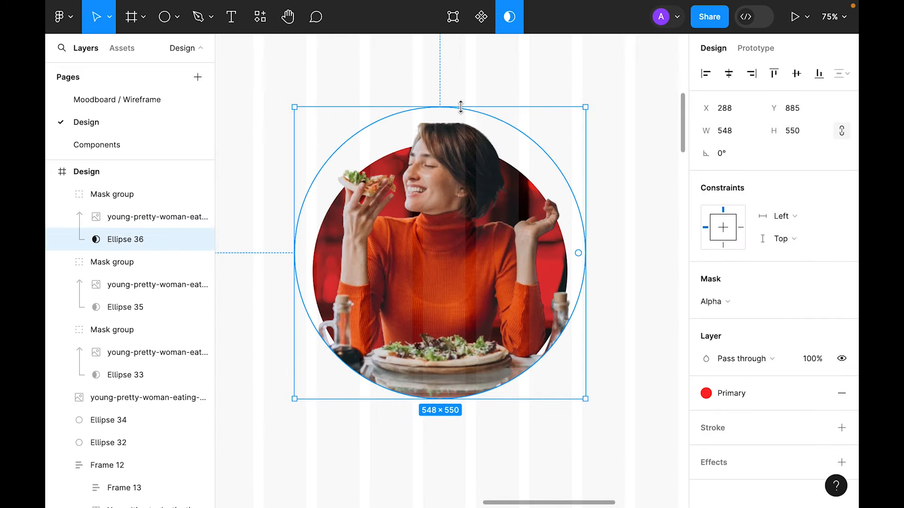
left_click_drag(426, 395, 433, 379)
left_click(496, 462)
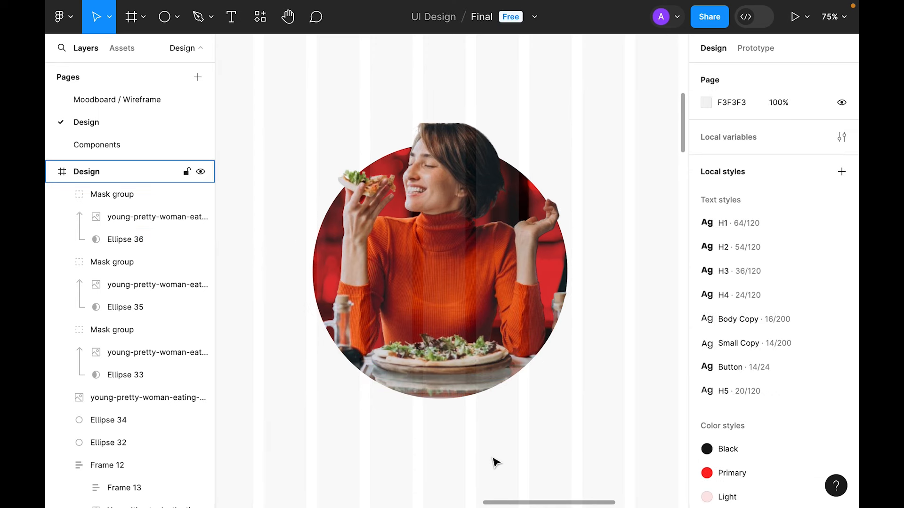
Step: Group the three stacked mask groups with the red circle behind them
key("ctrl+minus")
left_click_drag(555, 409, 357, 232)
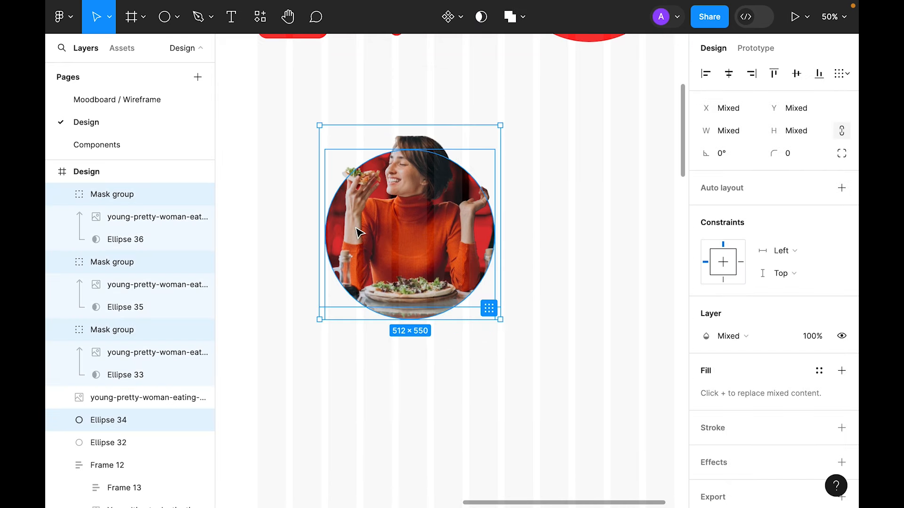
key("ctrl+g")
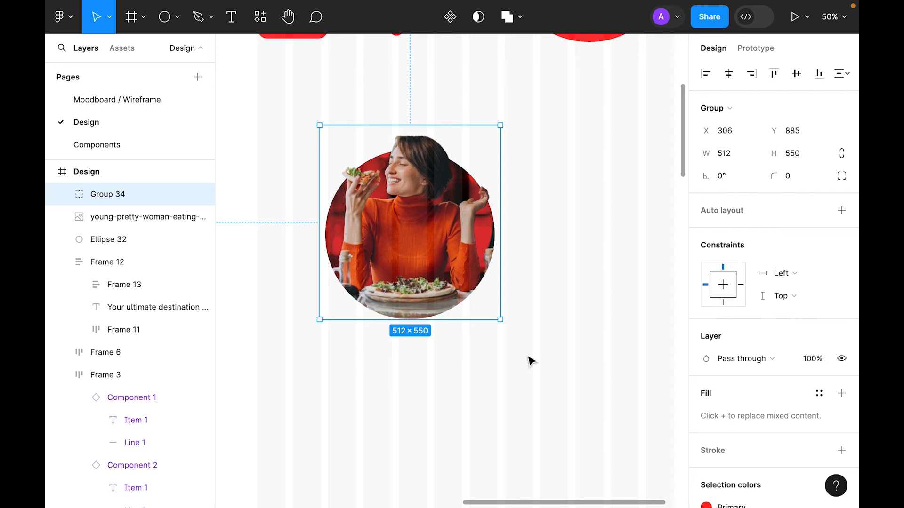
left_click(529, 360)
Step: Delete the leftover rectangular photo below the grouped picture
key("ctrl+minus")
left_click_drag(599, 310, 601, 254)
left_click(454, 403)
key("Delete")
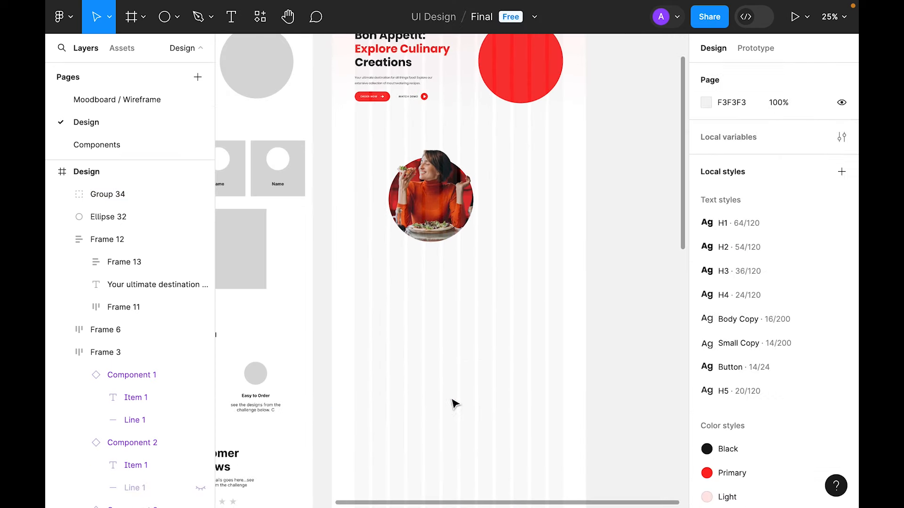
Step: Replace the hero section's red placeholder circle with the grouped picture, positioned at about X 786, Y 120
scroll(452, 405, "up", 5)
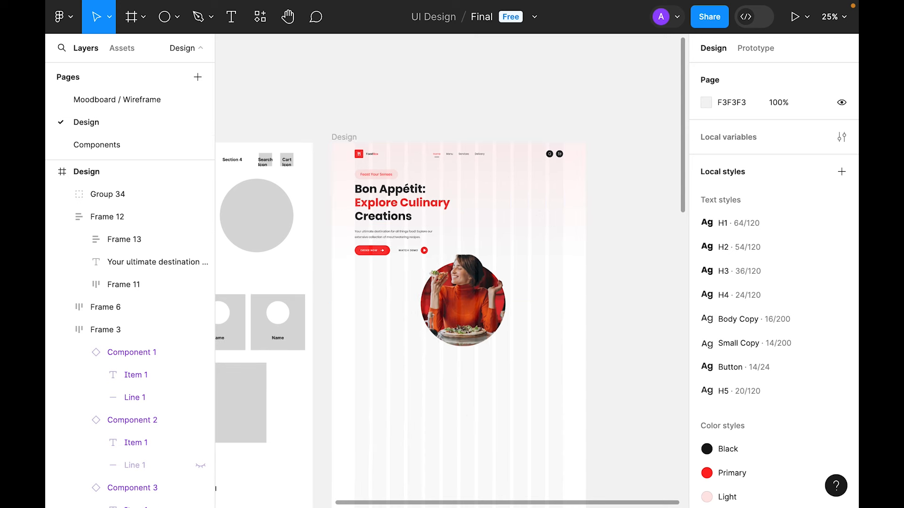
left_click_drag(444, 327, 483, 240)
key("super+equal")
left_click_drag(416, 221, 444, 223)
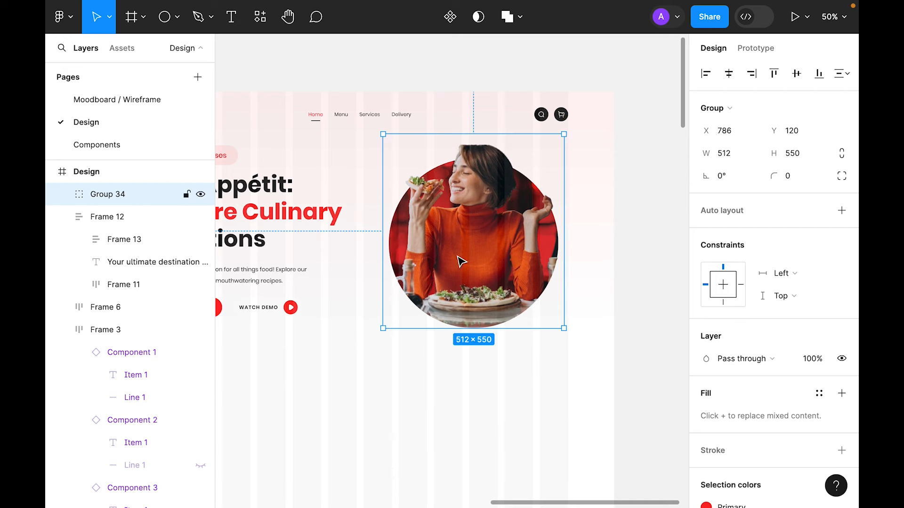
Step: Align the vertical centres of the picture group and the hero text frame
scroll(437, 256, "left", 4)
left_click(373, 246, "shift")
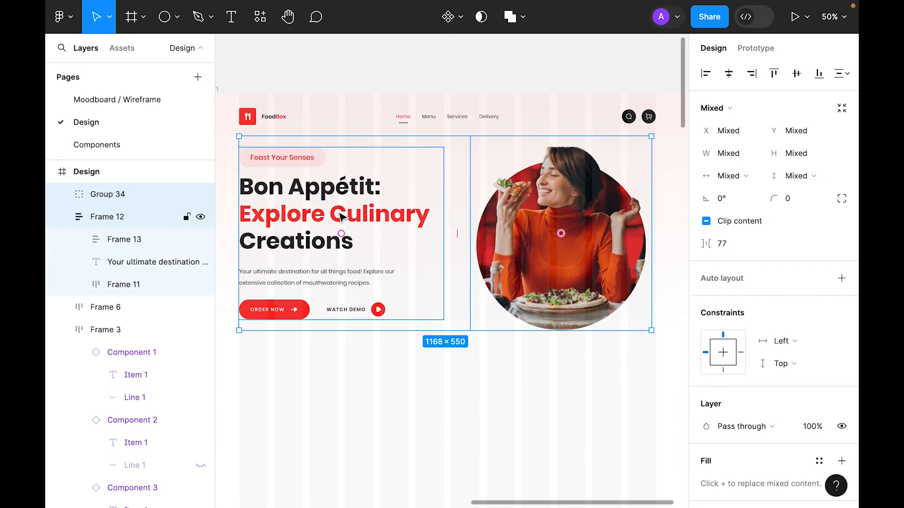
left_click(796, 74)
left_click(540, 432)
Step: Draw a 40 × 40 circle at the photo's upper-left edge and fill it with the Primary colour style
scroll(529, 432, "right", 1)
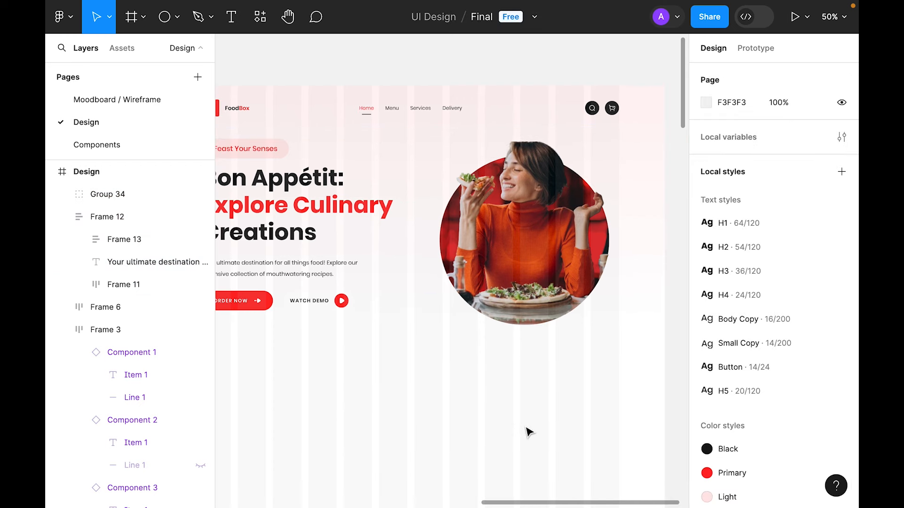
left_click(164, 20)
mouse_move(399, 318)
left_mouse_down()
mouse_move(432, 359)
mouse_move(414, 330)
mouse_move(448, 145)
mouse_move(448, 169)
left_mouse_up()
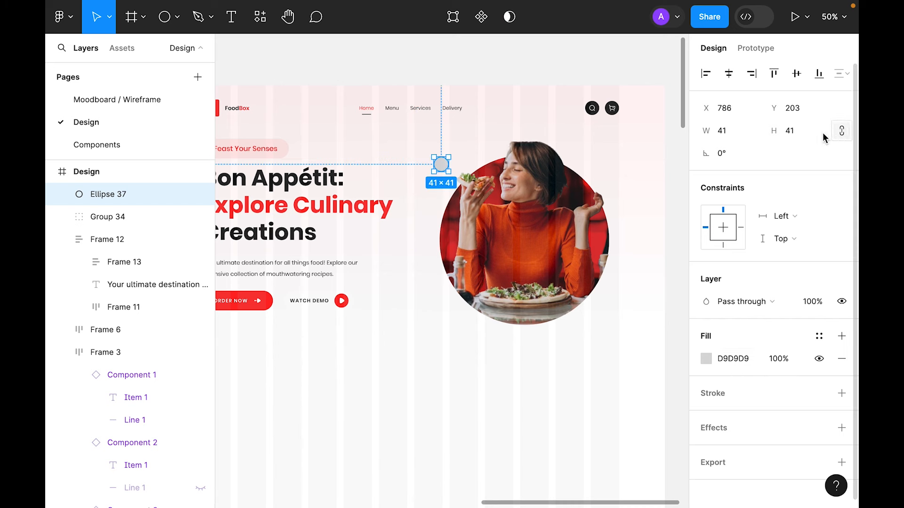
type("0")
key("Return")
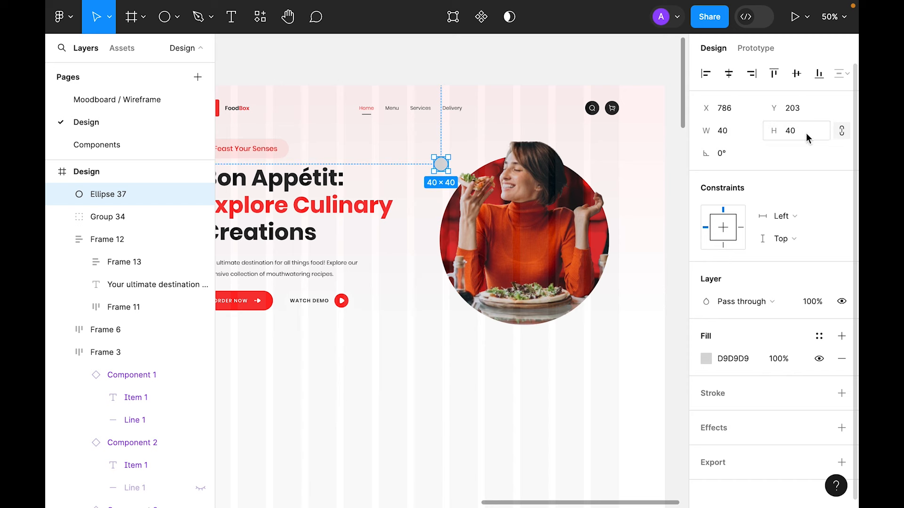
left_click(819, 337)
left_click(607, 434)
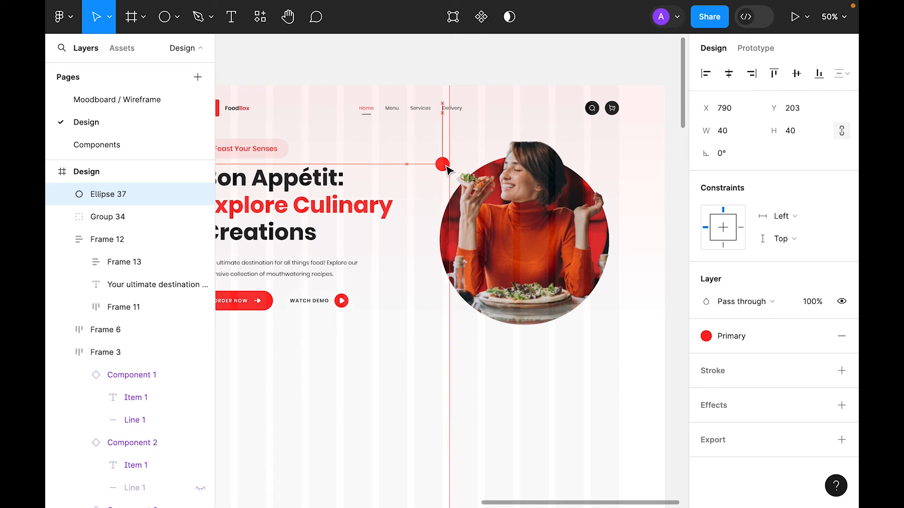
Step: Duplicate the small red circle to the photo's lower-right edge and set the copy's size to 20 × 20
left_click_drag(443, 165, 594, 322)
type("20")
key("Return")
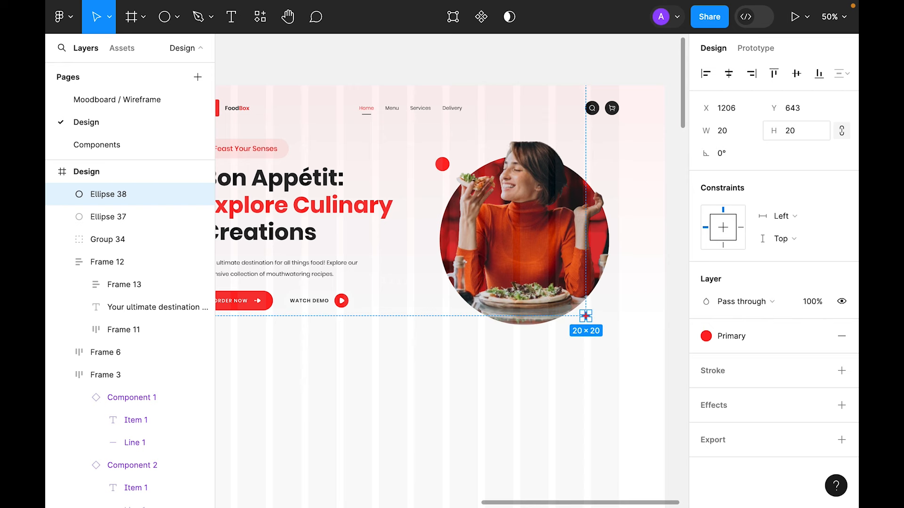
left_click(596, 431)
Step: Insert a 100 × 100 square below the hero photo
scroll(597, 432, "right", 1)
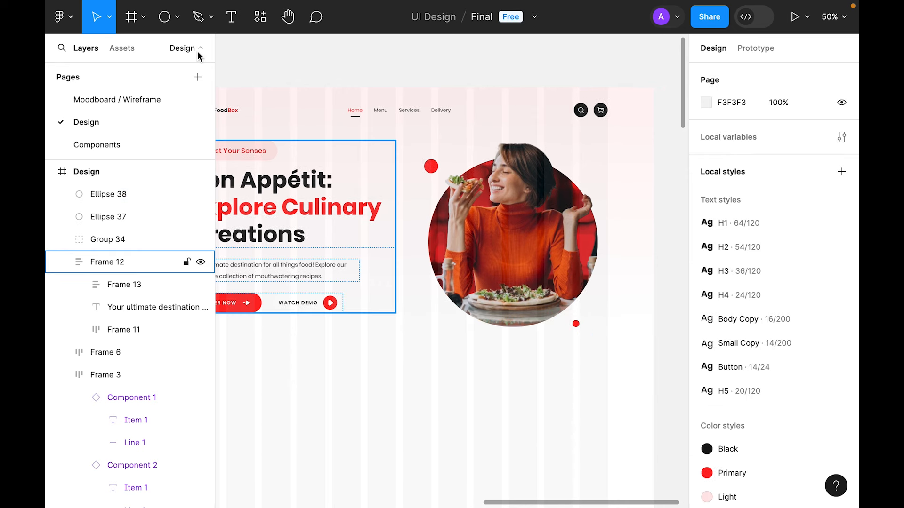
left_click(175, 20)
left_click(152, 52)
left_click(437, 365)
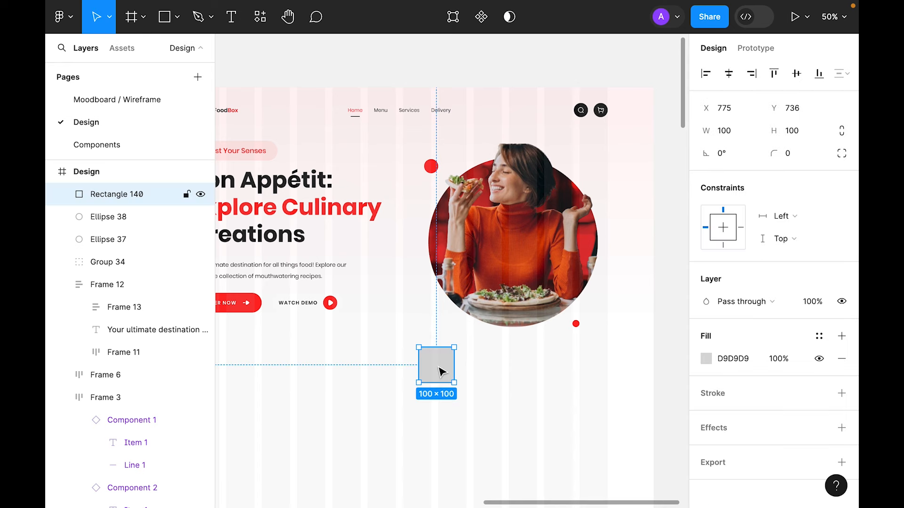
Step: Fill the square with the Primary colour style and set its corner radius to 24
left_click(819, 336)
left_click(562, 435)
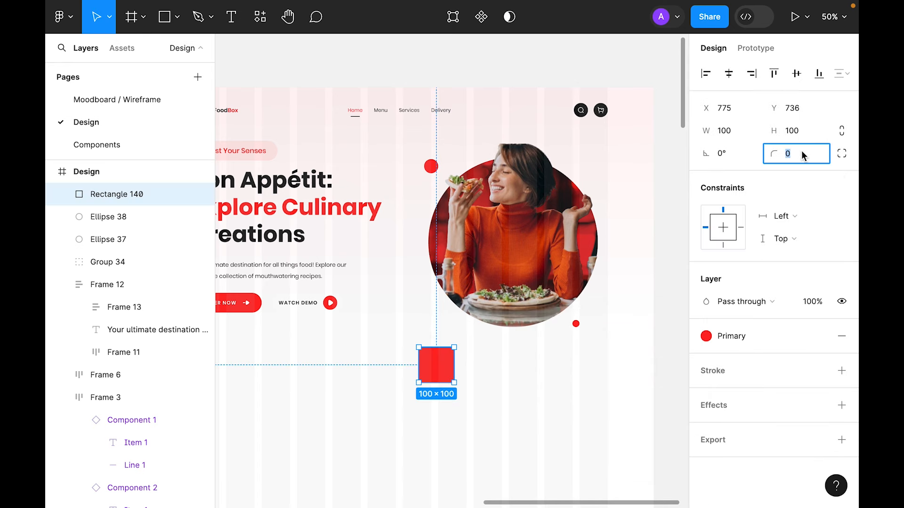
type("16")
key("Return")
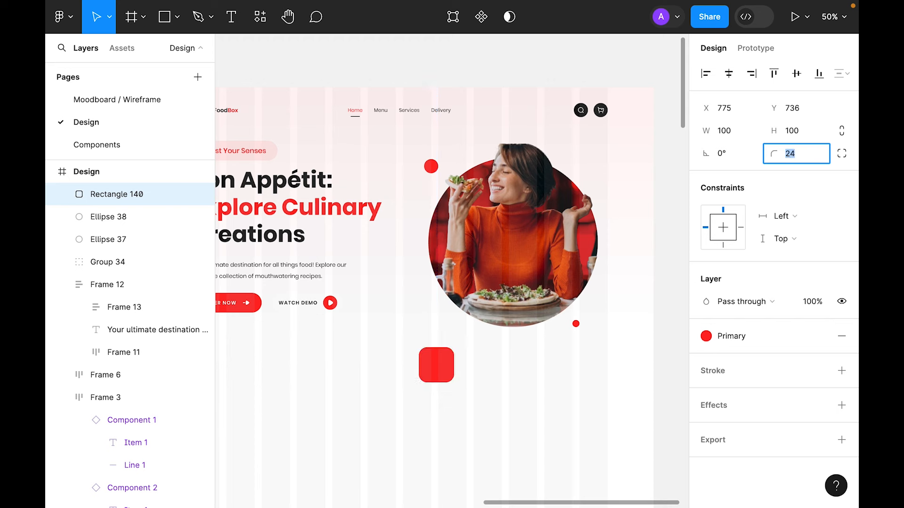
Step: Place the square beside the photo's right edge at 48 × 48, rotated -30°, with a corner radius of 16
left_click_drag(419, 382, 616, 282)
type("16")
key("Return")
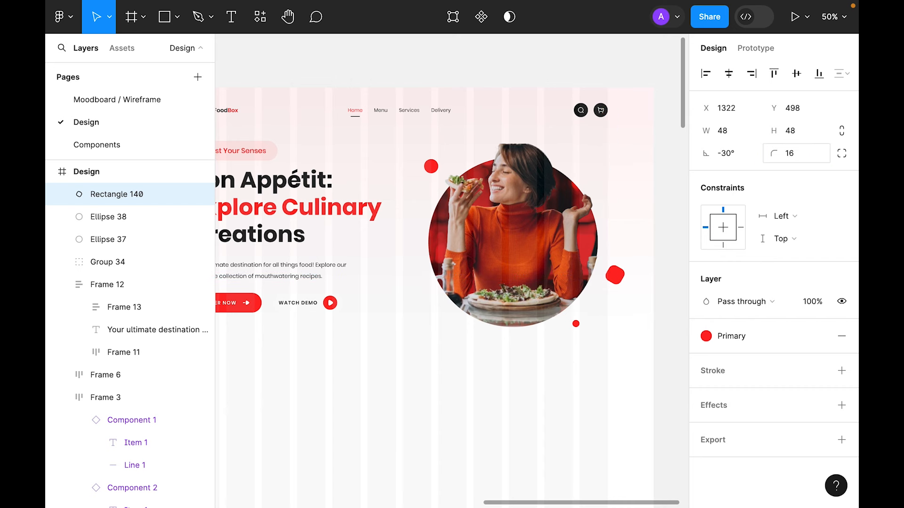
Step: Shrink the rotated square to about 37 × 37 close to the photo's edge and reduce its corner radius
left_click_drag(627, 274, 611, 292)
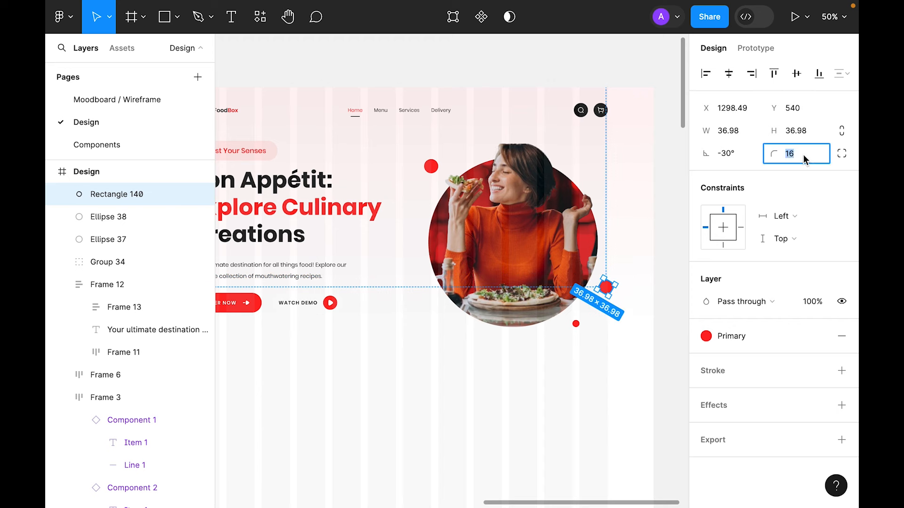
left_click(635, 371)
left_click(549, 459)
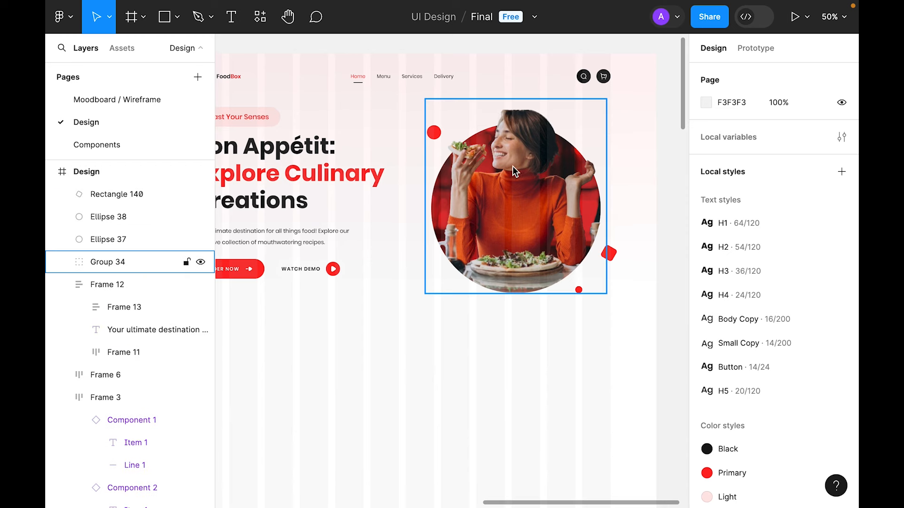
left_click(445, 322)
left_click(425, 227)
left_click(511, 329)
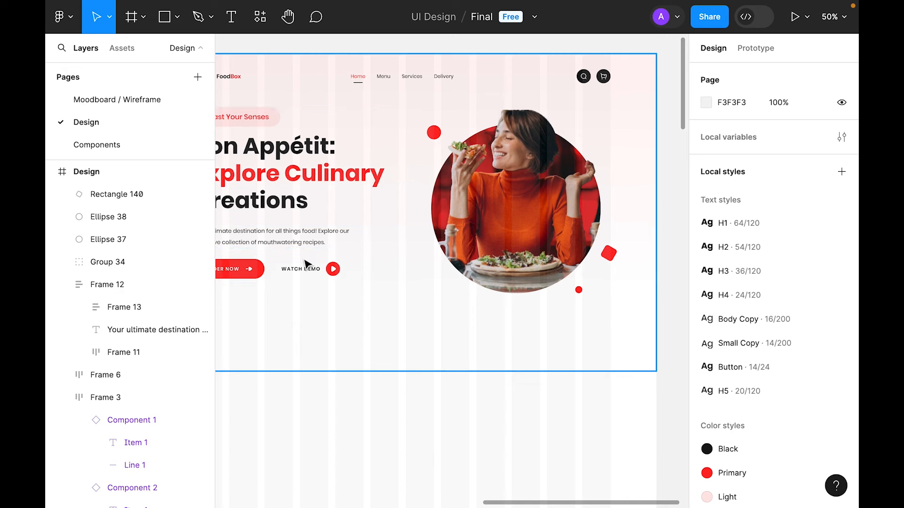
Step: Copy the four red icon components from the Components page and paste them into the Design frame below the hero photo
left_click(112, 148)
left_click_drag(540, 241, 380, 271)
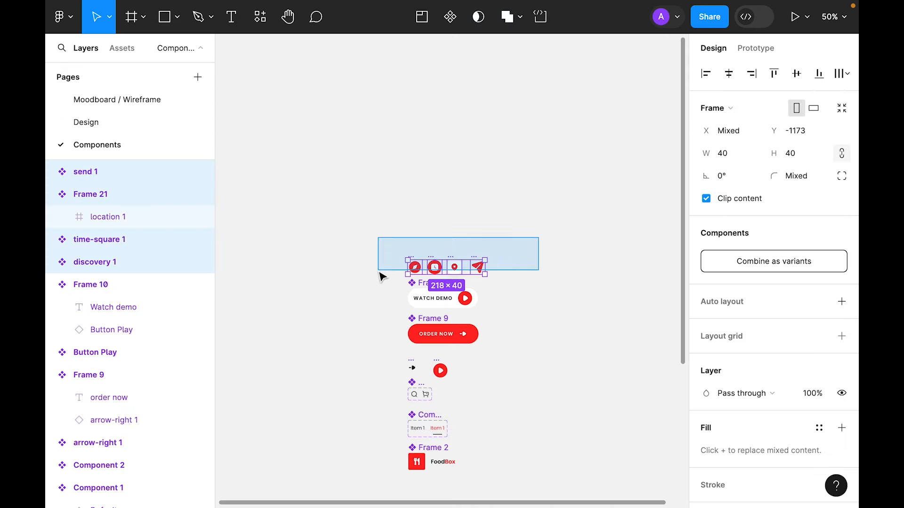
left_click(107, 122)
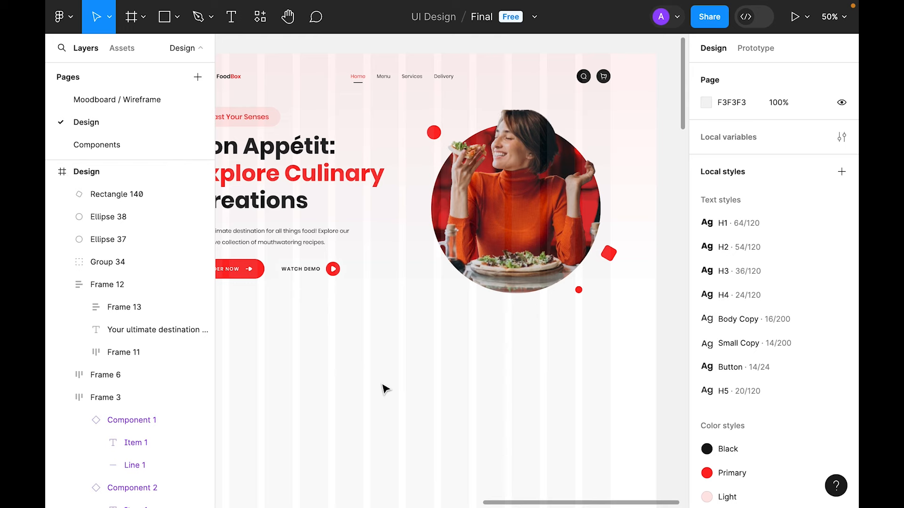
right_click(436, 366)
right_click(408, 393)
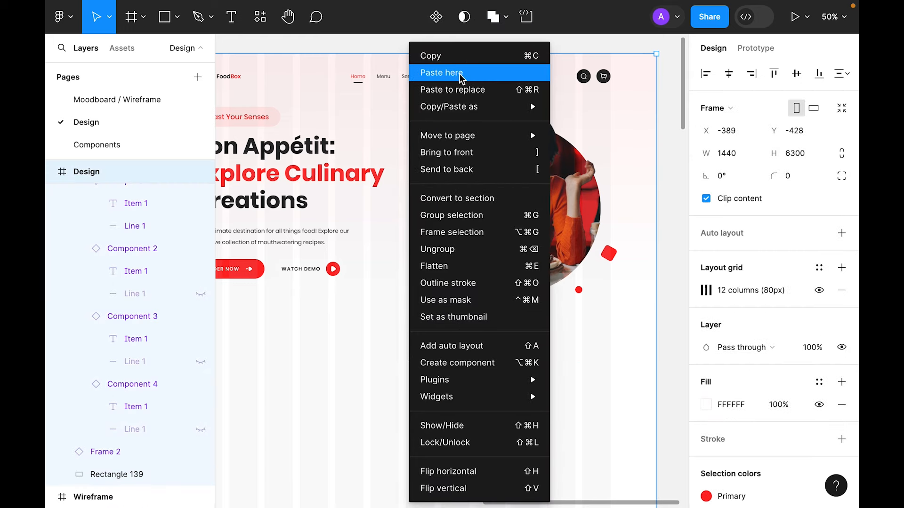
left_click(447, 72)
Step: Spread the pasted icons out around the hero area, placing the compass icon at about X 900, Y 745 beneath the photo
left_click_drag(437, 476, 607, 143)
left_click(492, 304)
left_click(675, 203)
scroll(645, 223, "right", 1)
left_click_drag(392, 319, 378, 360)
left_click_drag(413, 316, 429, 119)
key("Escape")
left_click(519, 365)
key("z")
left_click(411, 382)
scroll(411, 383, "down", 2)
left_click_drag(315, 162, 442, 209)
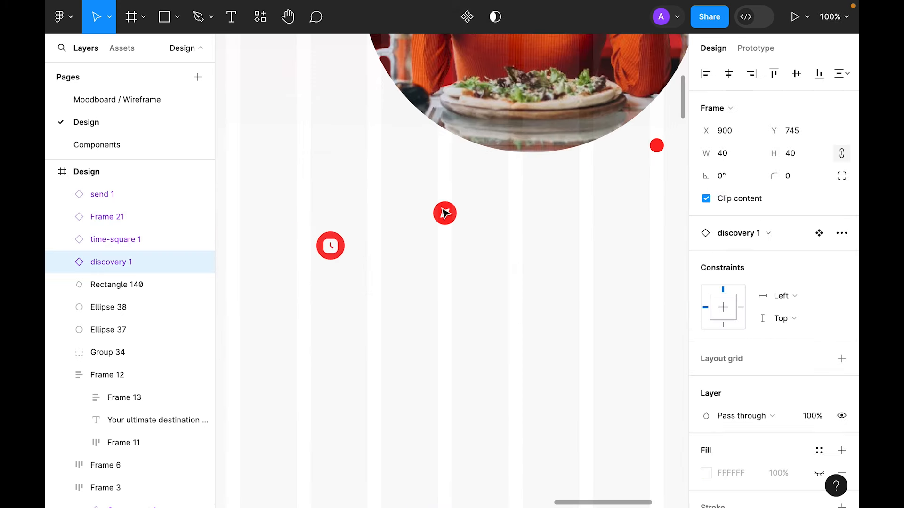
Step: Insert a 100 × 100 frame just below the compass icon
left_click(132, 18)
left_click(455, 301)
left_click_drag(456, 302, 468, 314)
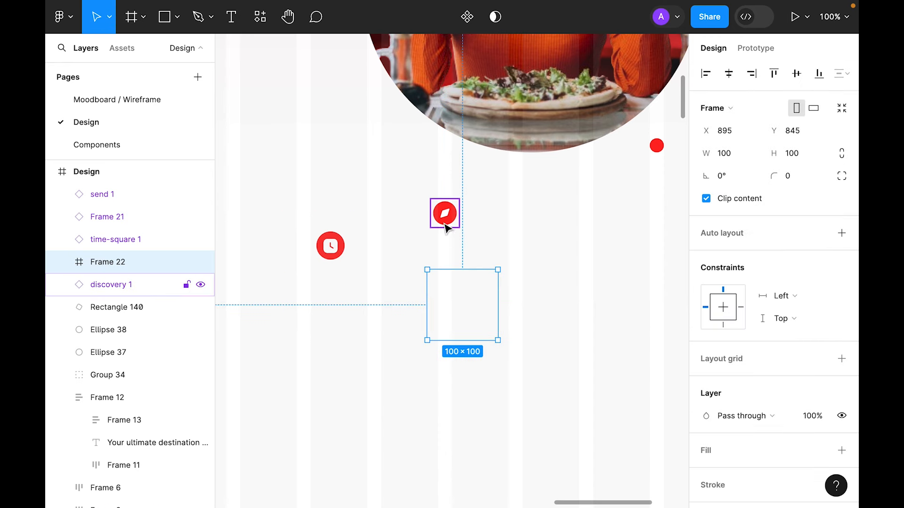
Step: Cut the compass icon and paste it inside the new 100 × 100 frame
left_click(445, 221)
key("ctrl+x")
left_click(464, 294)
key("ctrl+v")
left_click(504, 363)
left_click(491, 334)
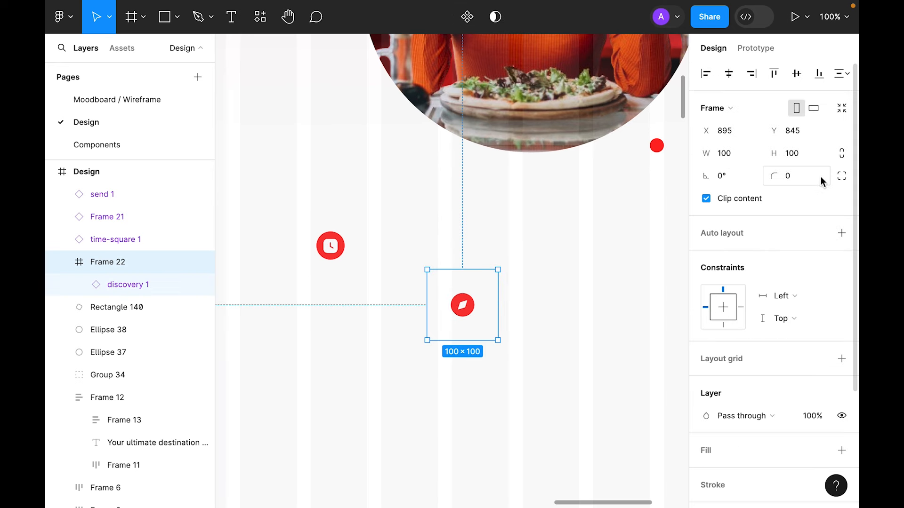
Step: Set the icon frame's corner radius to 16 and its size to 80 × 80
left_click(805, 177)
type("12")
key("Return")
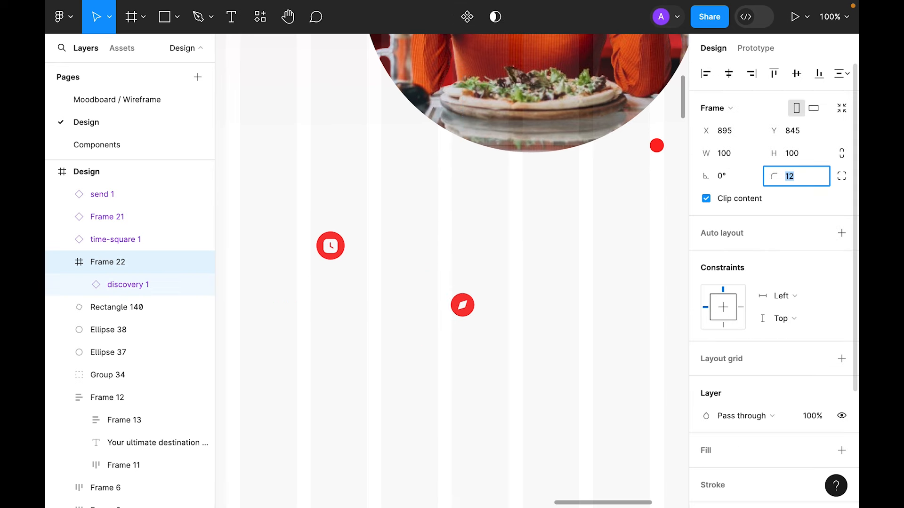
type("16")
key("Return")
key("Escape")
left_click(807, 159)
key("Return")
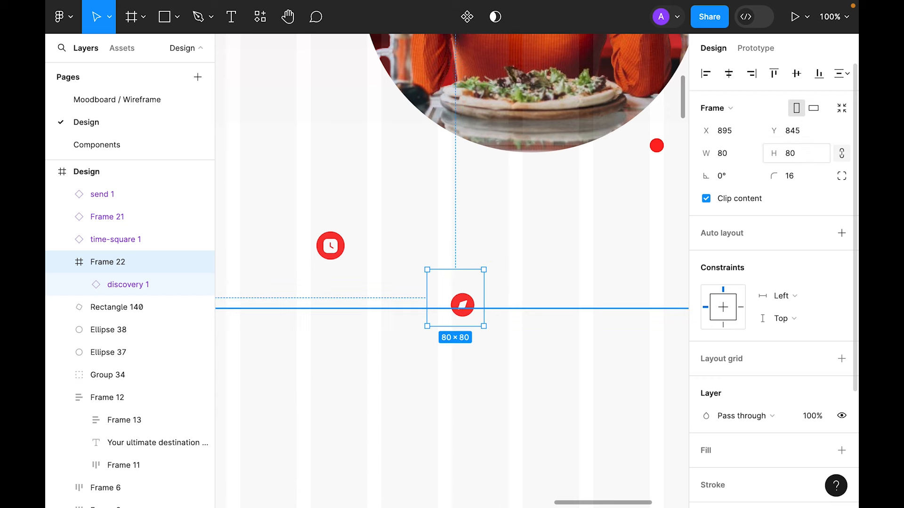
Step: Centre the compass icon horizontally and vertically inside its frame
left_click(463, 305)
left_click(728, 74)
left_click(796, 73)
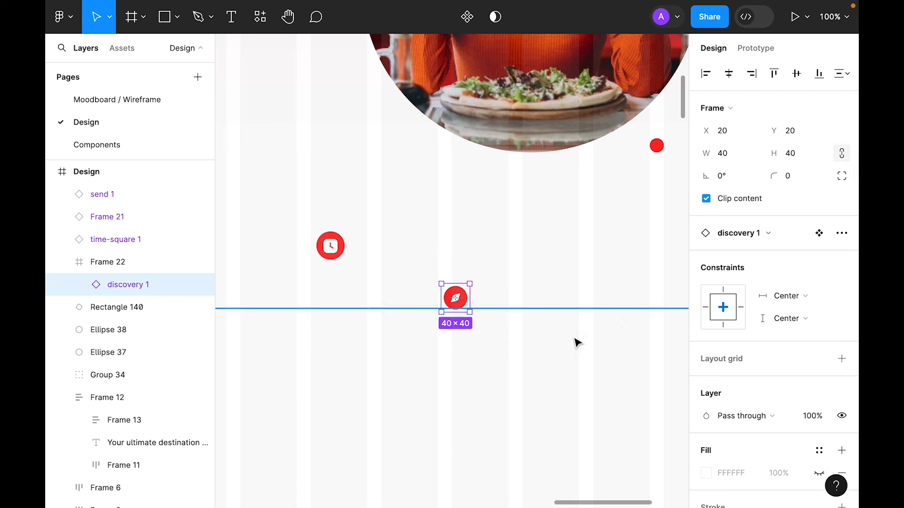
Step: Move the compass frame away from the clock icon and fill it with the White colour style
left_click(466, 329)
left_click_drag(473, 320, 583, 292)
scroll(849, 399, "down", 3)
left_click(842, 294)
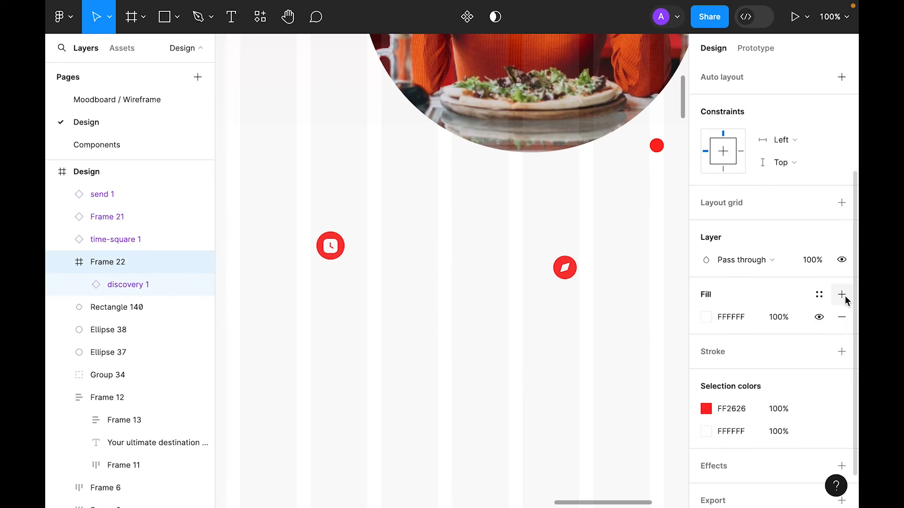
left_click(707, 317)
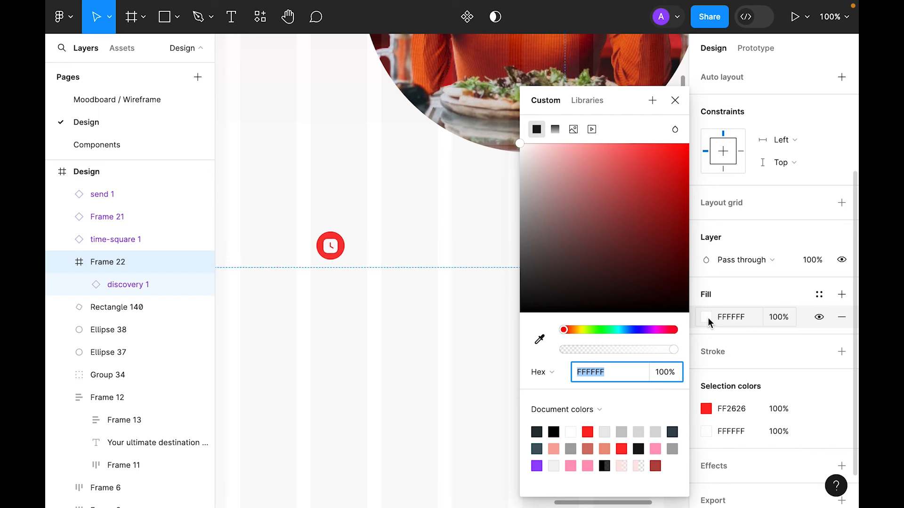
left_click(819, 295)
left_click(557, 456)
left_click(544, 443)
Step: Move the white compass card closer to the photo and add a drop shadow effect to it
scroll(508, 386, "up", 1)
scroll(508, 386, "right", 2)
left_click_drag(485, 333, 529, 284)
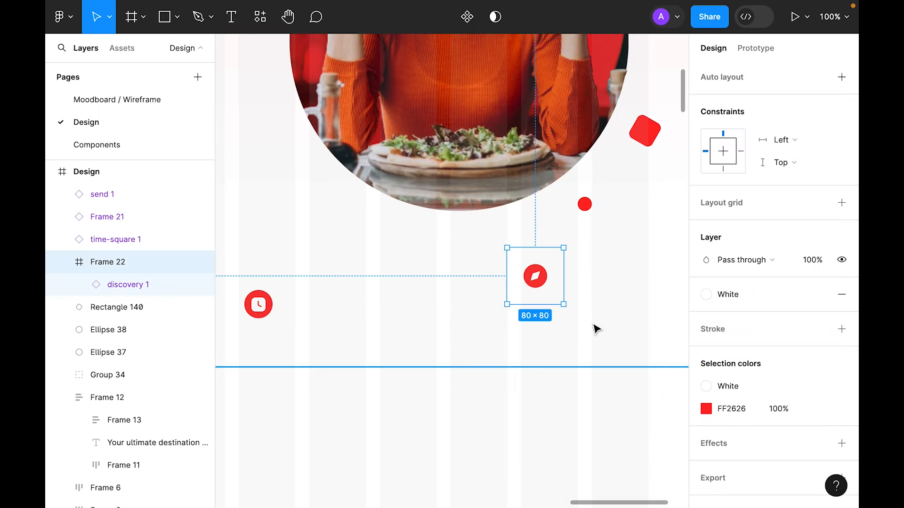
scroll(744, 311, "down", 1)
left_click(844, 422)
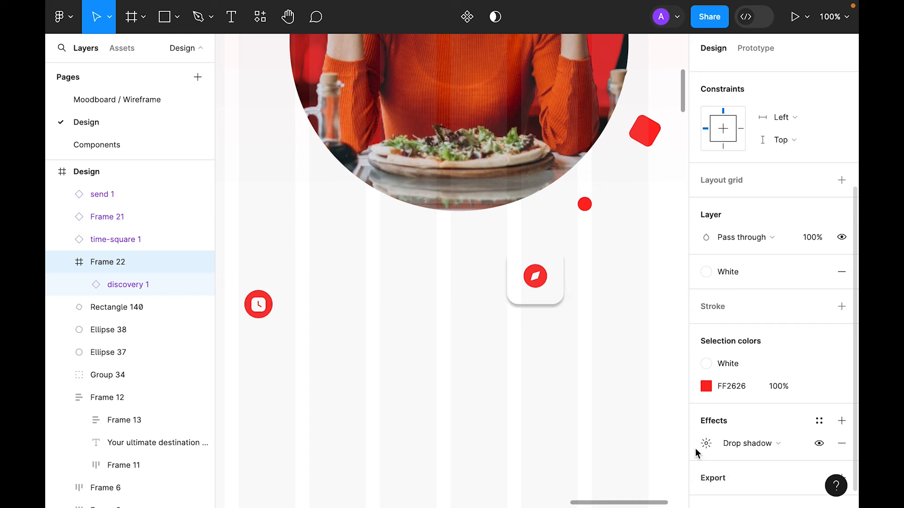
Step: Set the compass card's drop shadow to a Y offset of 8 and a blur of 16
left_click(704, 444)
left_click(560, 460)
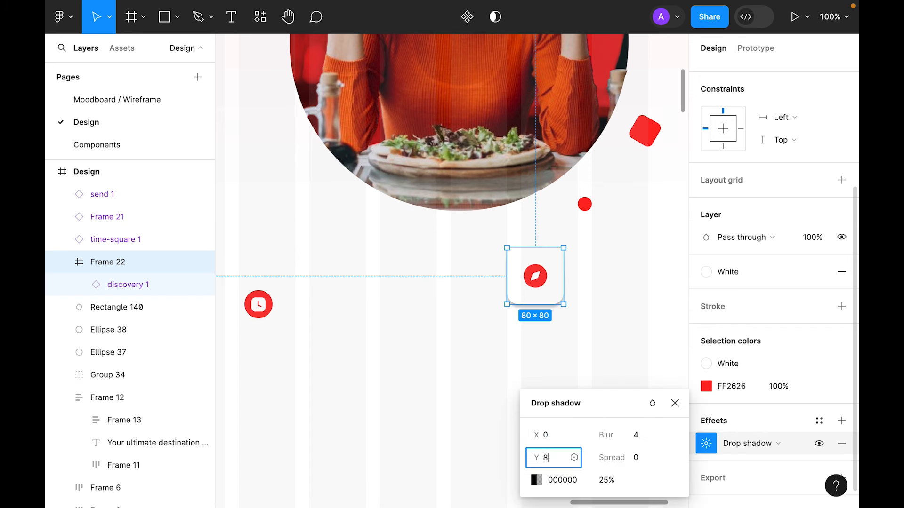
type("8")
key("Tab")
type("1")
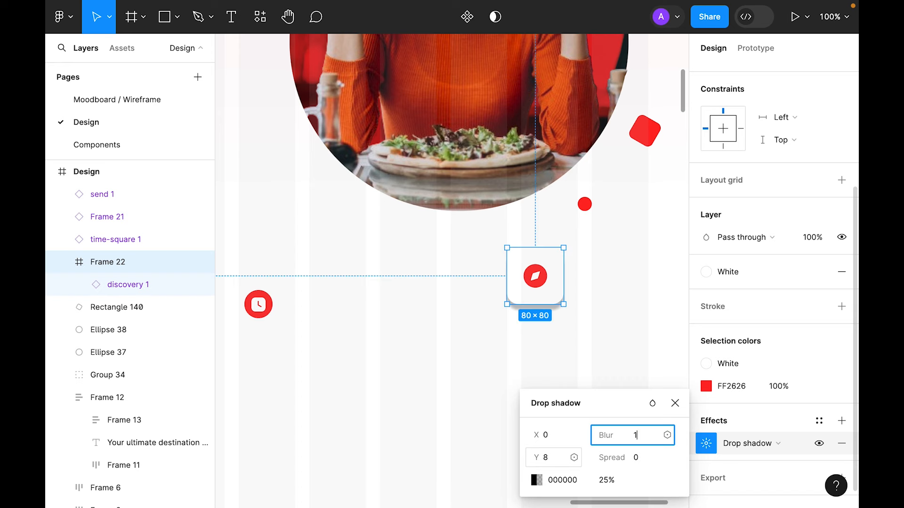
scroll(437, 263, "down", 1)
Step: Set the drop shadow colour to 263238 with 15% opacity and close the effect settings
left_click(557, 480)
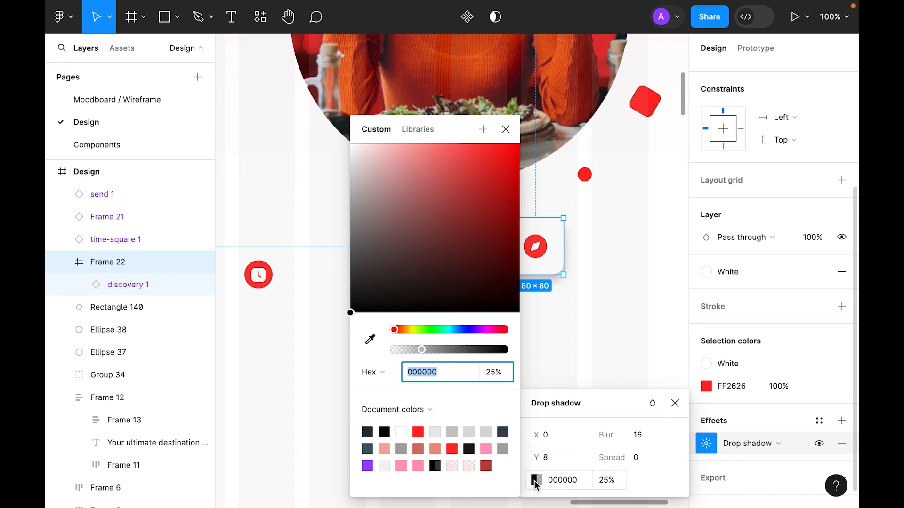
left_click(414, 455)
left_click(367, 430)
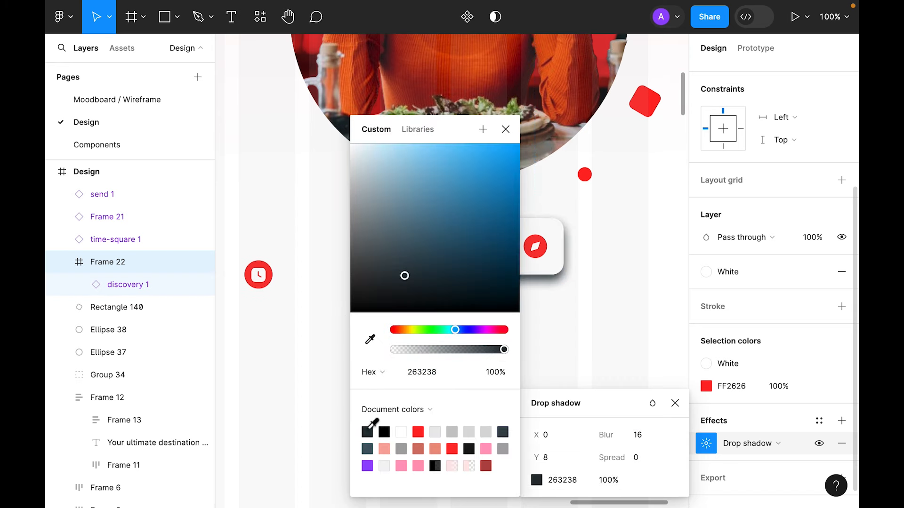
left_click(620, 480)
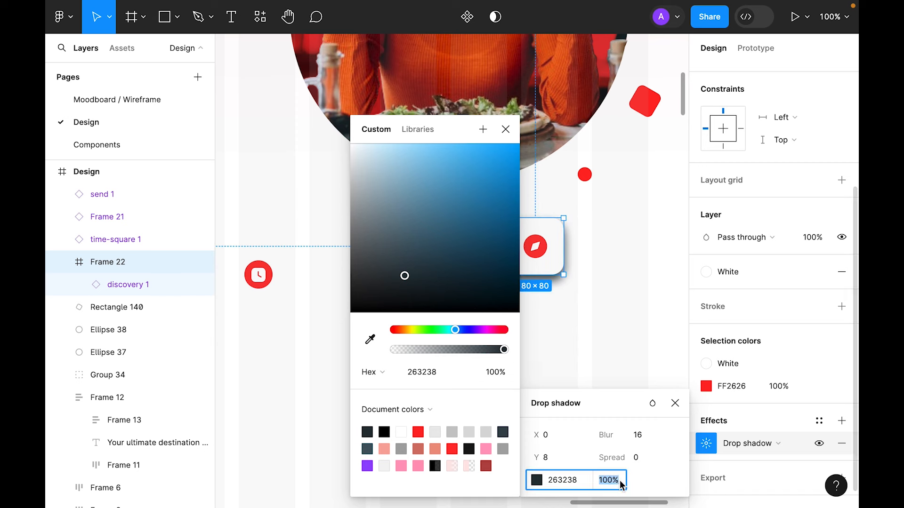
type("50")
key("Return")
left_click(622, 481)
type("25")
key("Return")
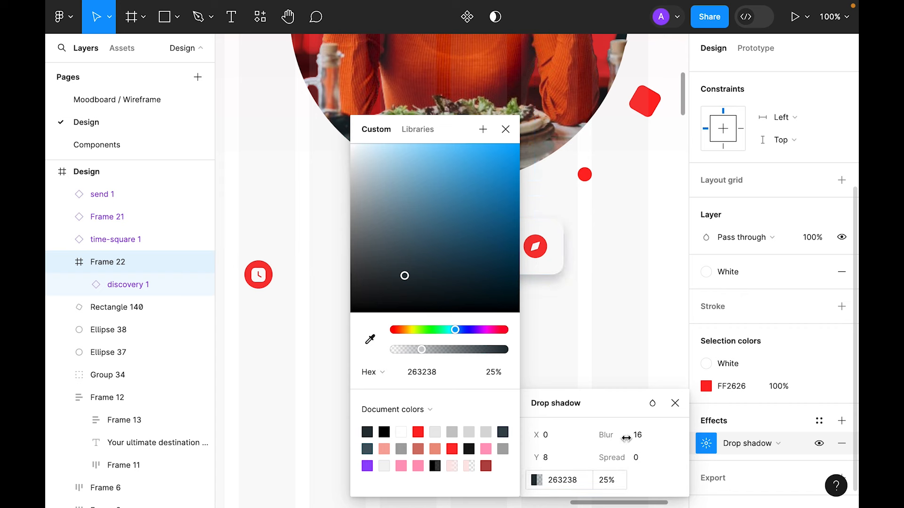
left_click(619, 484)
key("Return")
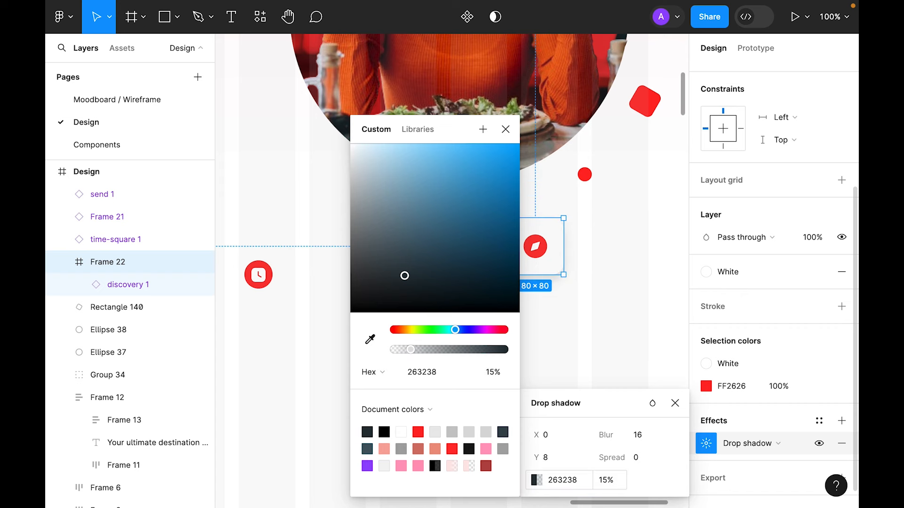
left_click(505, 130)
left_click(675, 403)
left_click(566, 368)
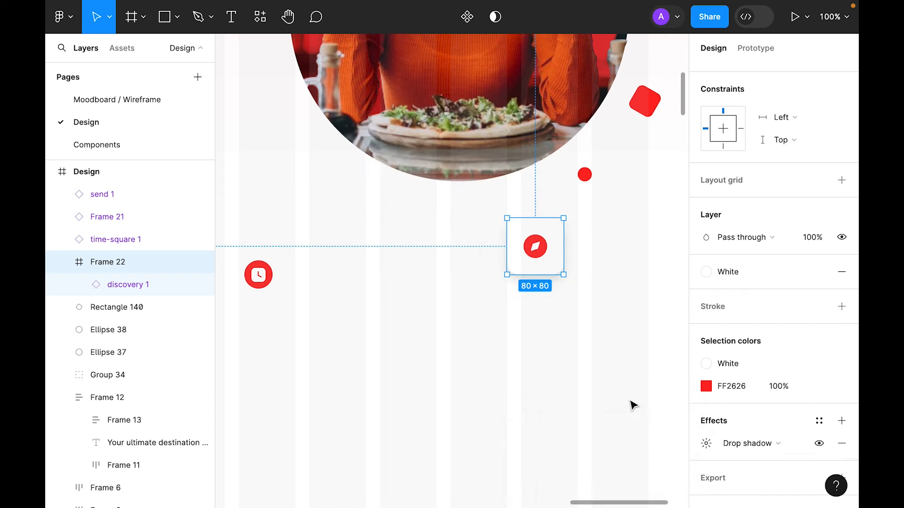
Step: Position the compass card so it overlaps the lower-right edge of the circular photo
left_click(522, 220)
left_click_drag(549, 267, 523, 198)
left_click(472, 438)
key("super+minus")
left_click_drag(529, 306, 542, 291)
left_click_drag(493, 313, 507, 313)
left_click_drag(559, 277, 568, 285)
left_click_drag(503, 314, 503, 306)
left_click_drag(570, 281, 575, 280)
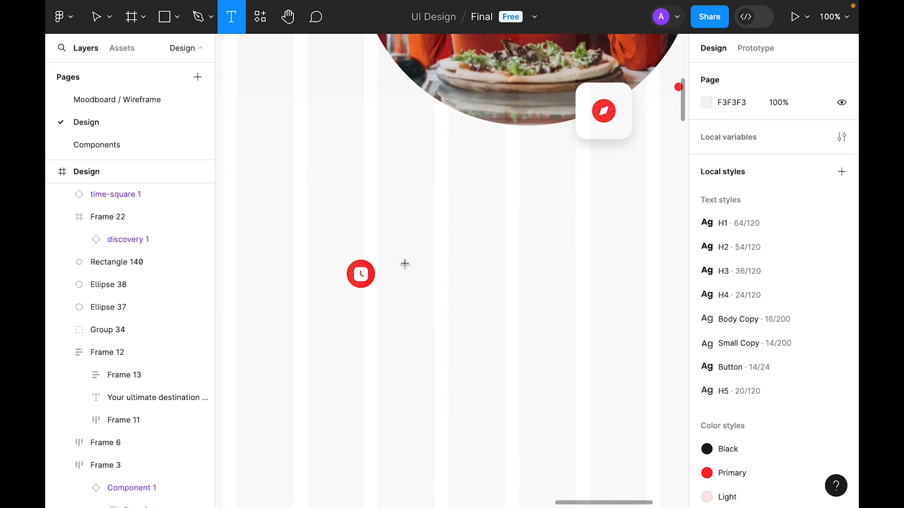
Step: Add the text "Delivery" beside the clock icon and duplicate it below, changing the copy to "40 Mins"
left_click(405, 263)
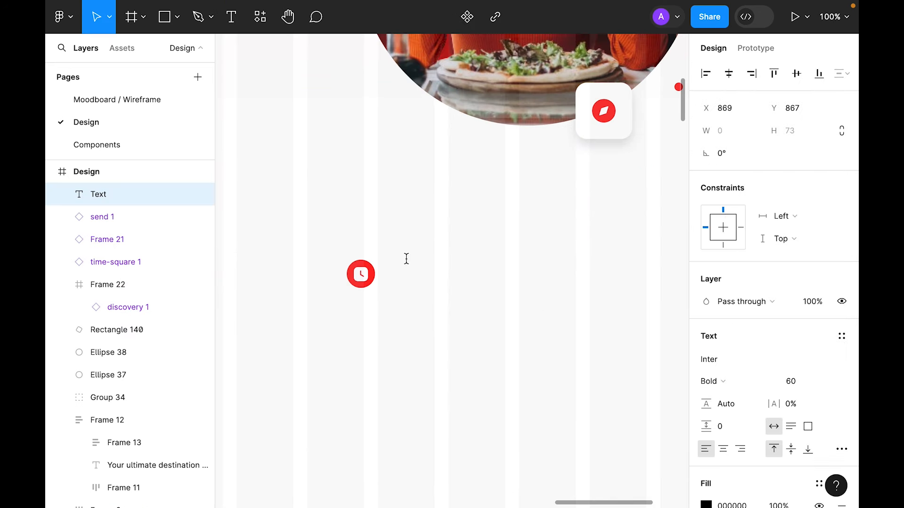
type("Delivery")
key("Escape")
left_click_drag(521, 287, 520, 339)
double_click(521, 339)
type("40 Mins")
key("Escape")
Step: Apply the H4 text style to the Delivery text
left_click(528, 288)
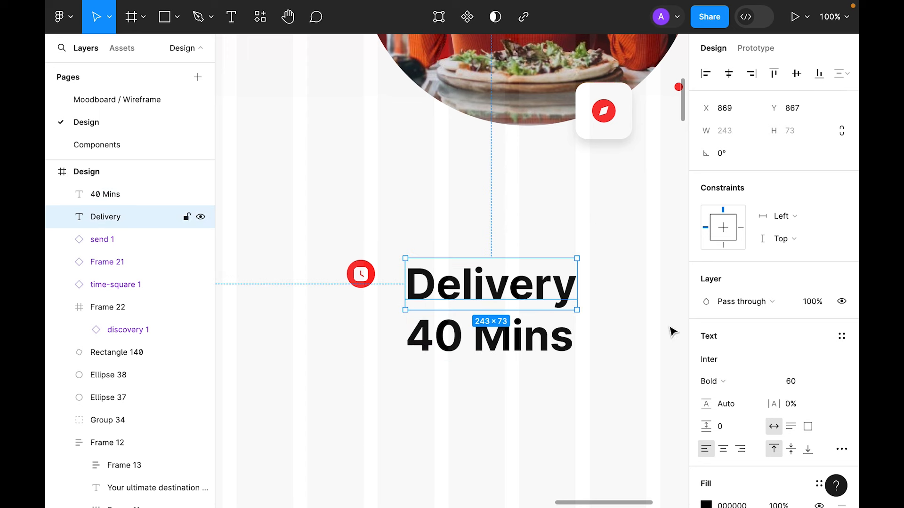
left_click(841, 338)
left_click(767, 398)
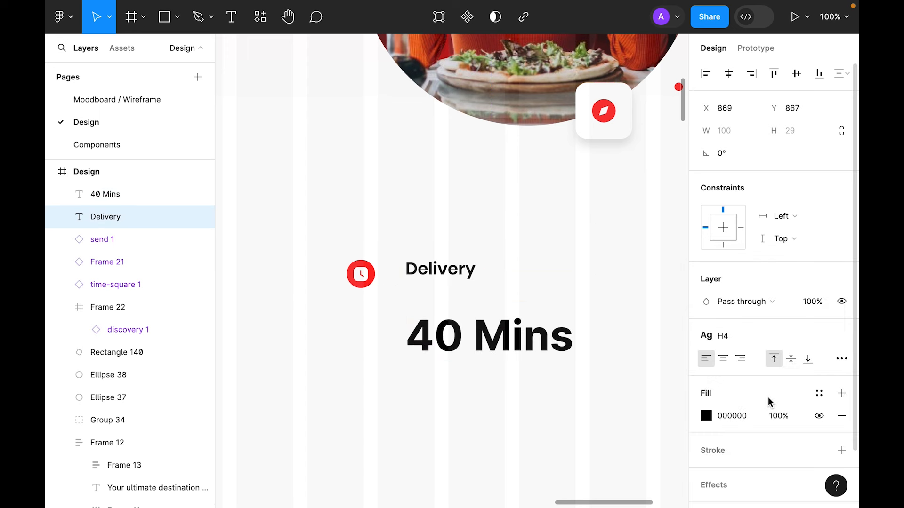
Step: Apply the Small Copy text style to the 40 Mins text and move it just beneath Delivery
left_click(510, 352)
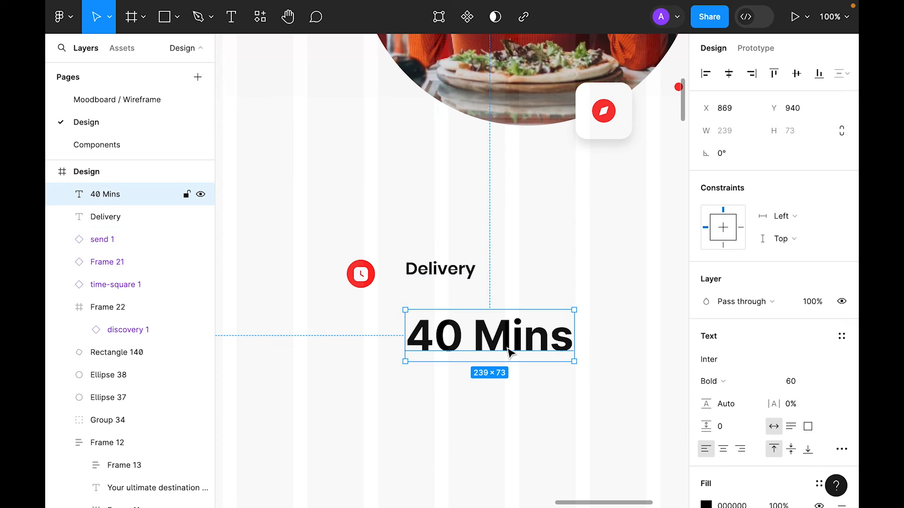
left_click(841, 336)
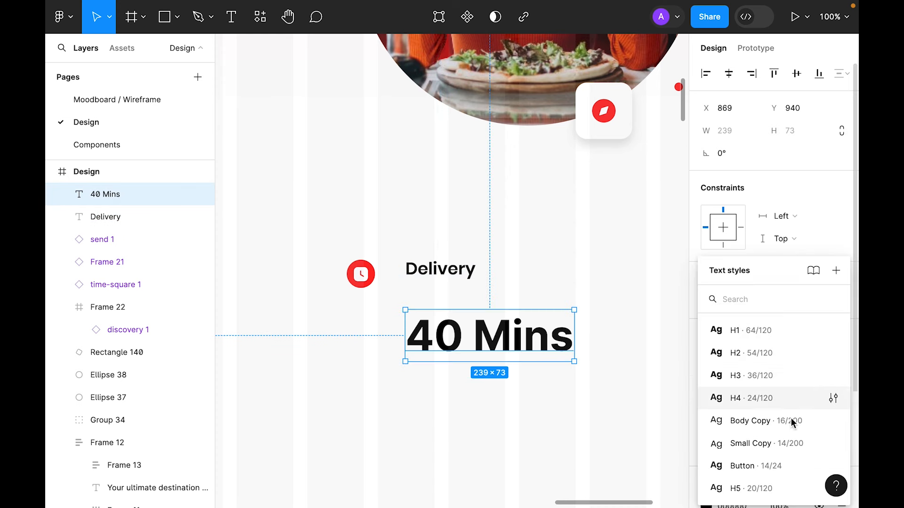
left_click(772, 442)
left_click_drag(422, 324, 426, 296)
Step: Apply the Black colour style to both the 40 Mins and Delivery texts
left_click(818, 393)
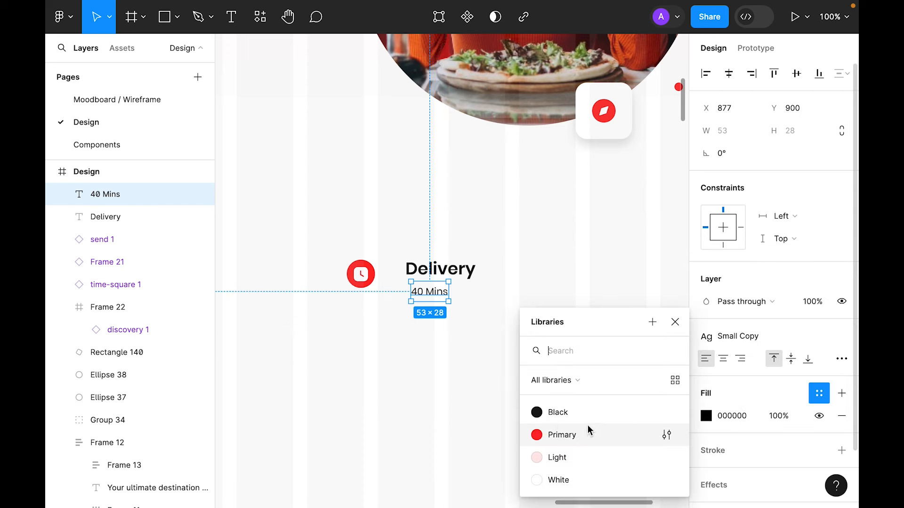
left_click(557, 413)
left_click(460, 277)
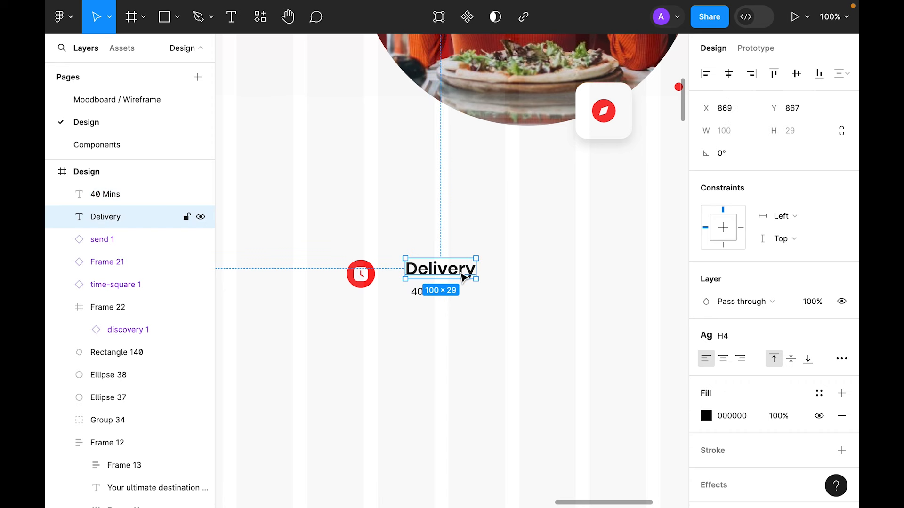
left_click(818, 393)
left_click(557, 412)
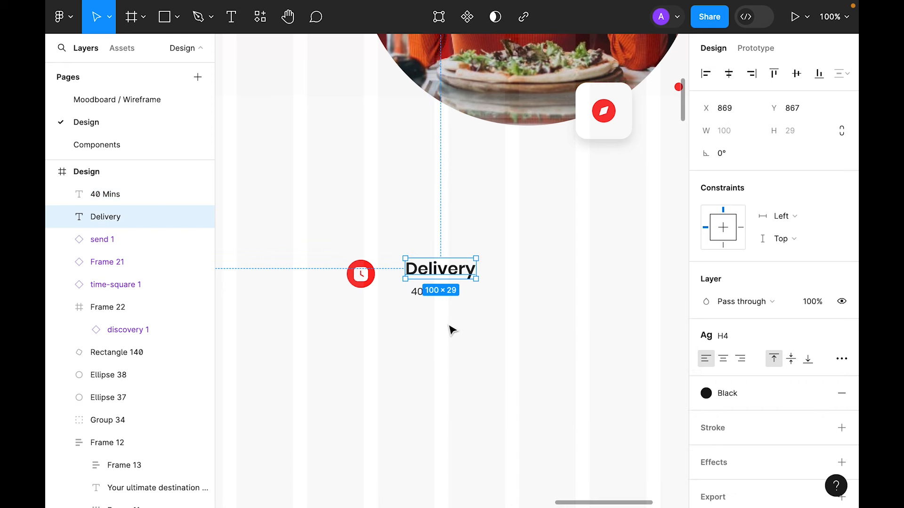
left_click(513, 419)
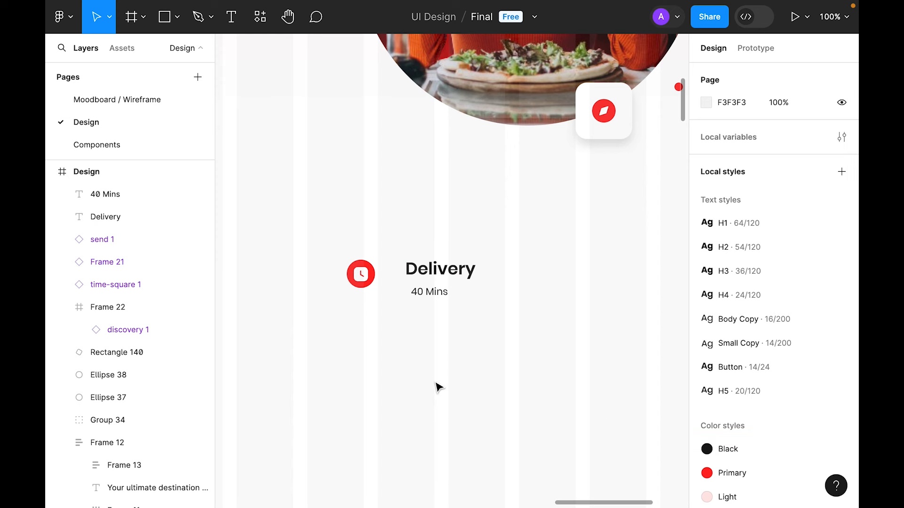
Step: Draw a square of about 119 × 119 below the Delivery and 40 Mins texts
left_click_drag(540, 387, 516, 349)
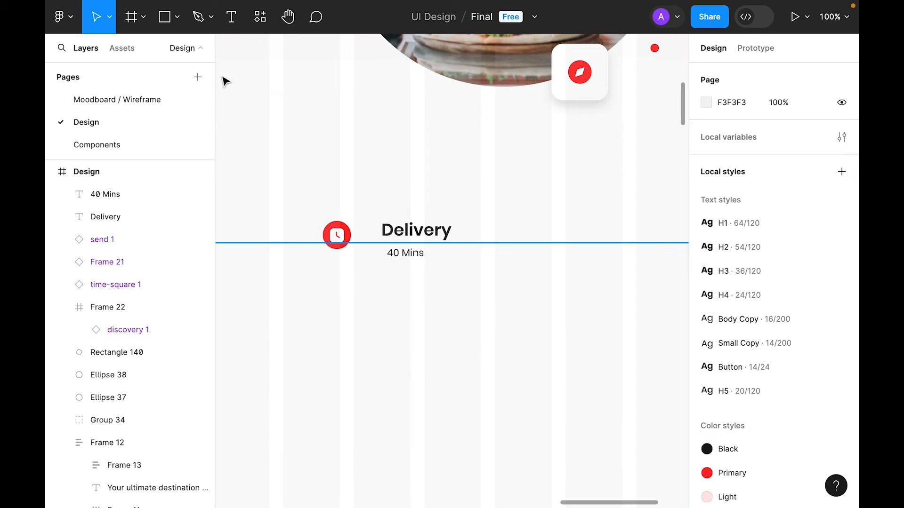
left_click(177, 17)
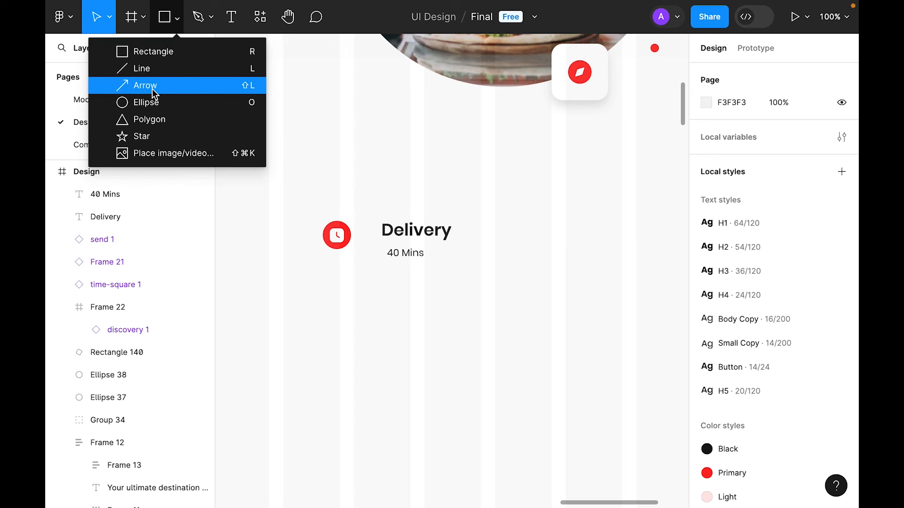
left_click(151, 47)
left_click_drag(446, 300, 530, 373)
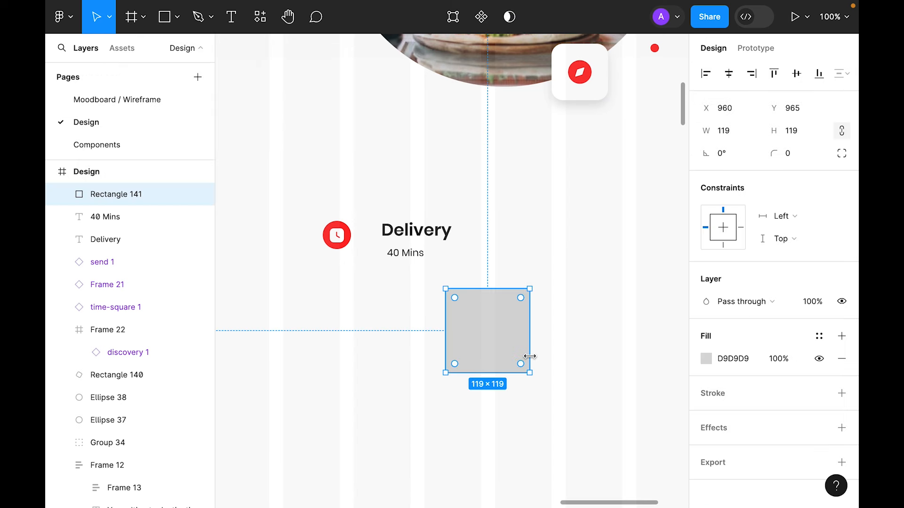
Step: Hide the Design frame's layout grid and reselect the grey square
key("Escape")
left_click(818, 290)
key("Escape")
left_click(470, 343)
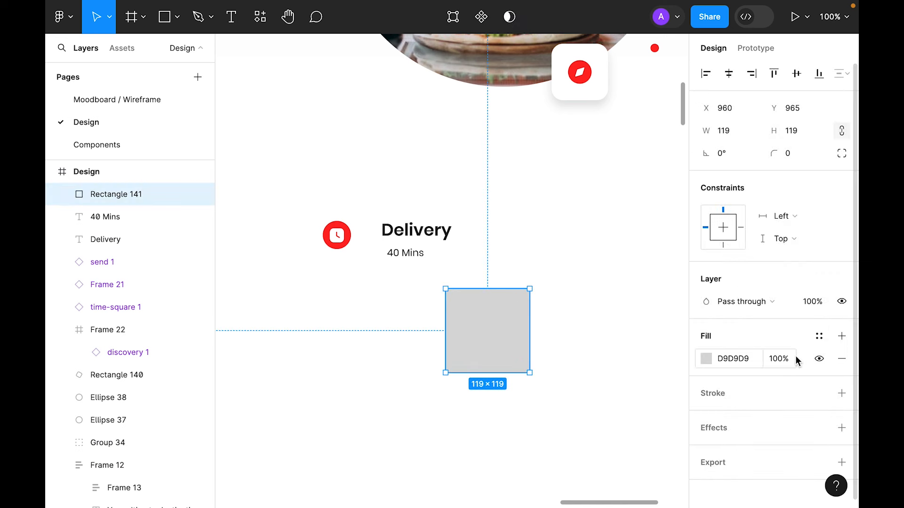
Step: Fill the grey square below the Delivery text with the Black colour style and shift it slightly to the left
left_click(819, 336)
left_click(549, 419)
left_click(549, 419)
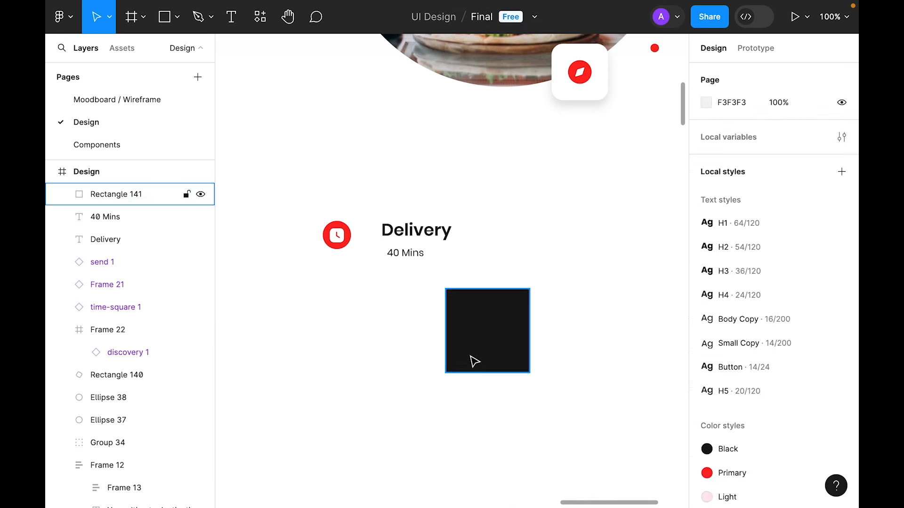
left_click_drag(473, 361, 422, 371)
Step: Detach the colour style from the black square and set its 171717 fill to 50% opacity
left_click(819, 337)
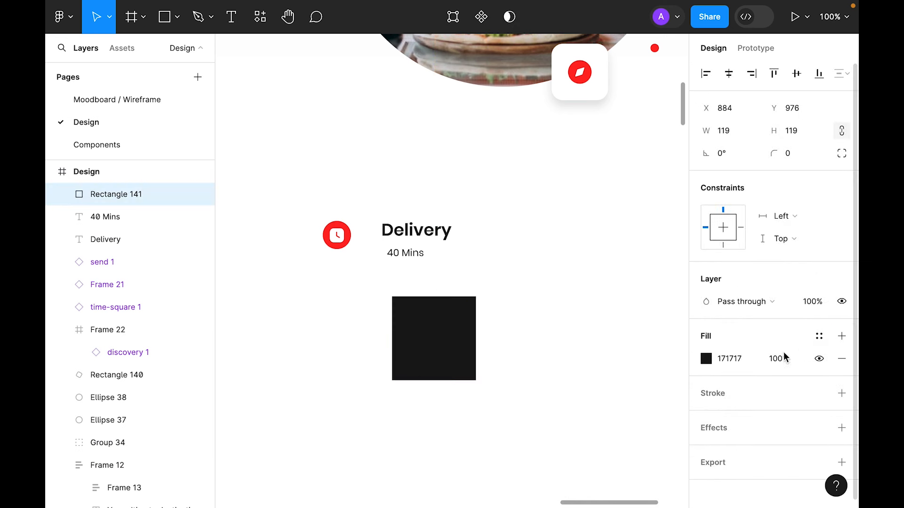
left_click(705, 359)
left_click_drag(675, 350, 607, 351)
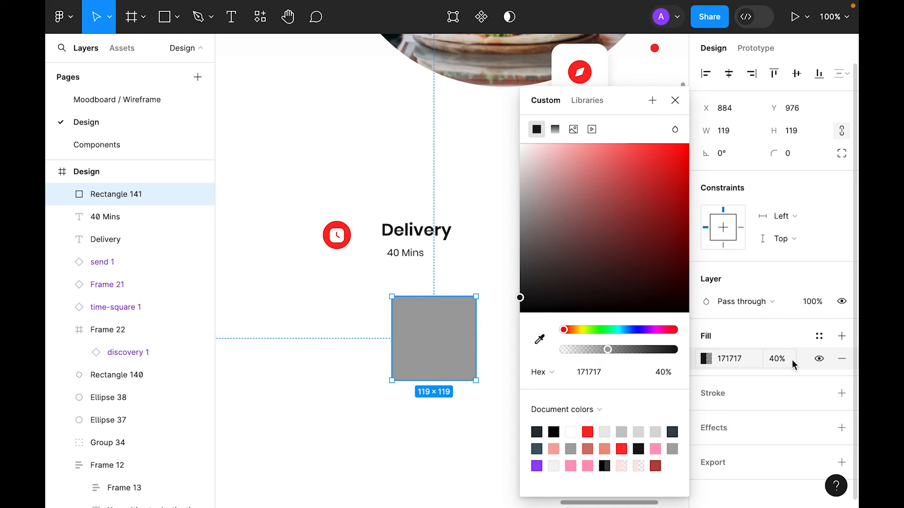
left_click(786, 362)
type("50")
key("Return")
left_click(487, 445)
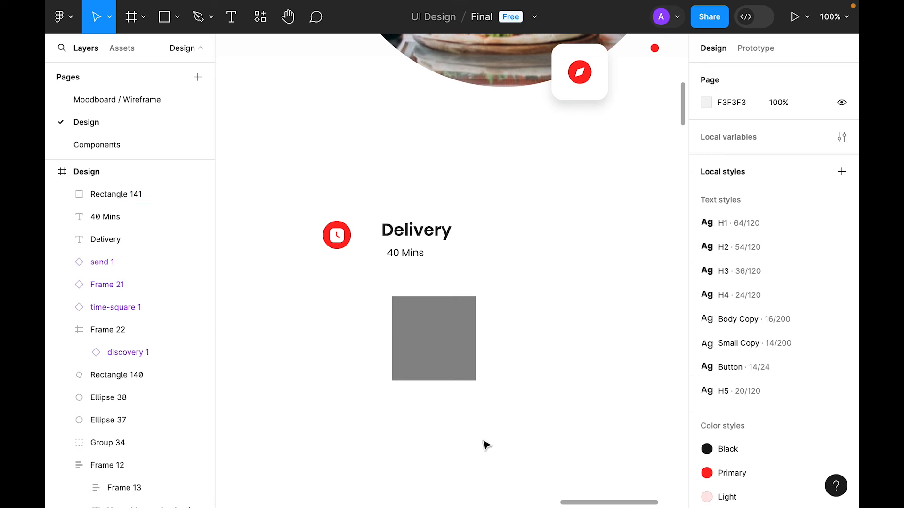
Step: Add a 100 × 100 square to the left of the semi-transparent square
left_click(170, 28)
left_click(243, 354)
left_click_drag(248, 361, 325, 343)
Step: Duplicate the semi-transparent square to its right and raise the copy's fill opacity for a darker grey
left_click_drag(435, 351, 529, 351)
left_click(777, 359)
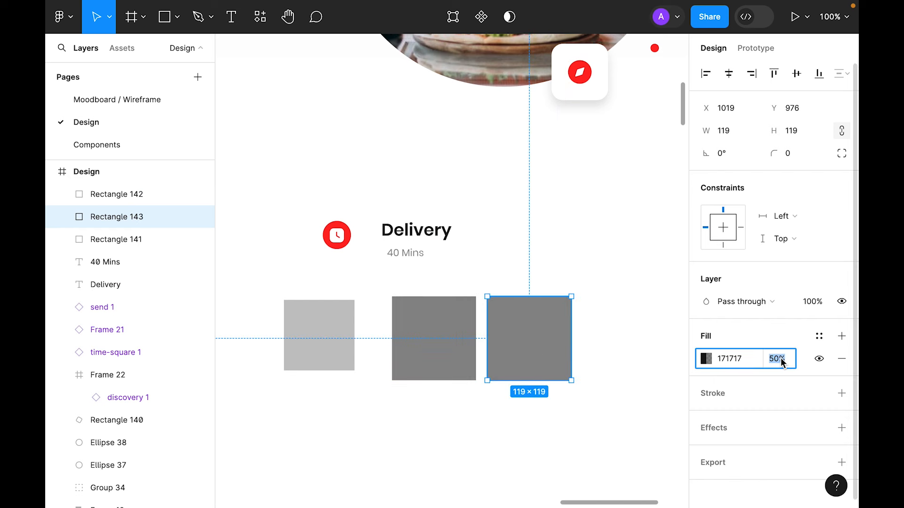
key("Return")
left_click(447, 450)
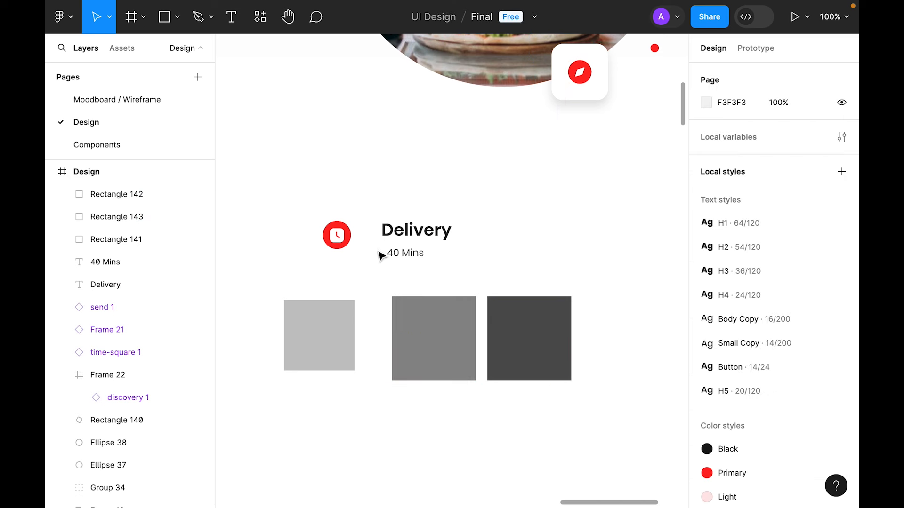
Step: Sample the middle square's grey as the fill of both the 40 Mins text and the 100 × 100 square
left_click(414, 260)
key("i")
left_click(434, 312)
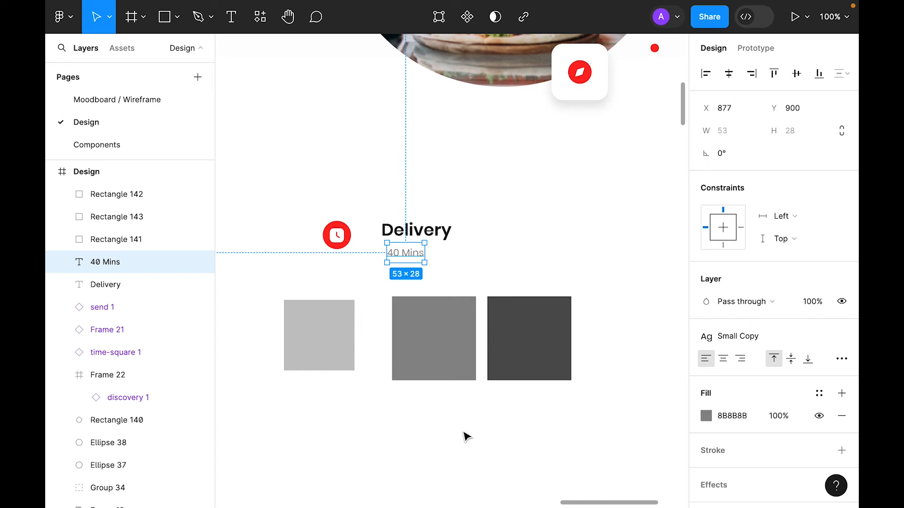
left_click(438, 340)
left_click(307, 334)
key("i")
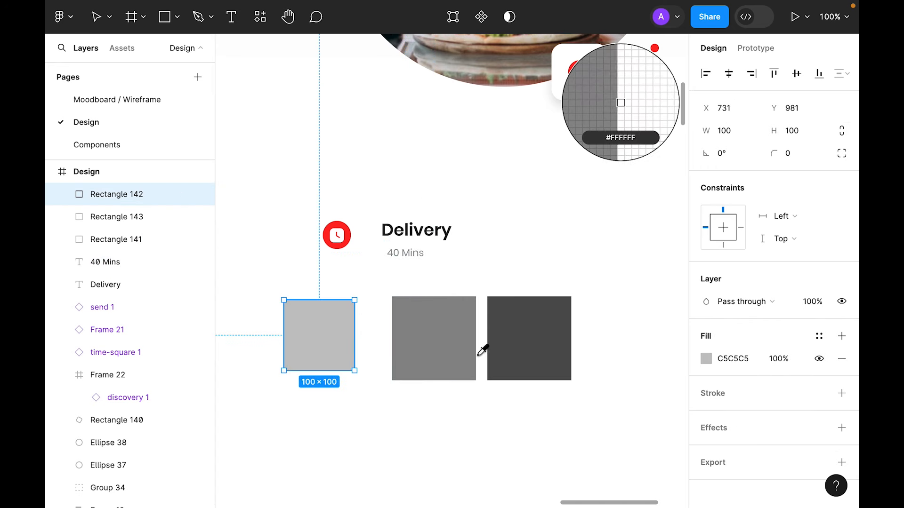
left_click(452, 349)
Step: Delete the two semi-transparent squares, keeping the 100 × 100 square
left_click(563, 453)
left_click_drag(563, 453, 413, 347)
key("Delete")
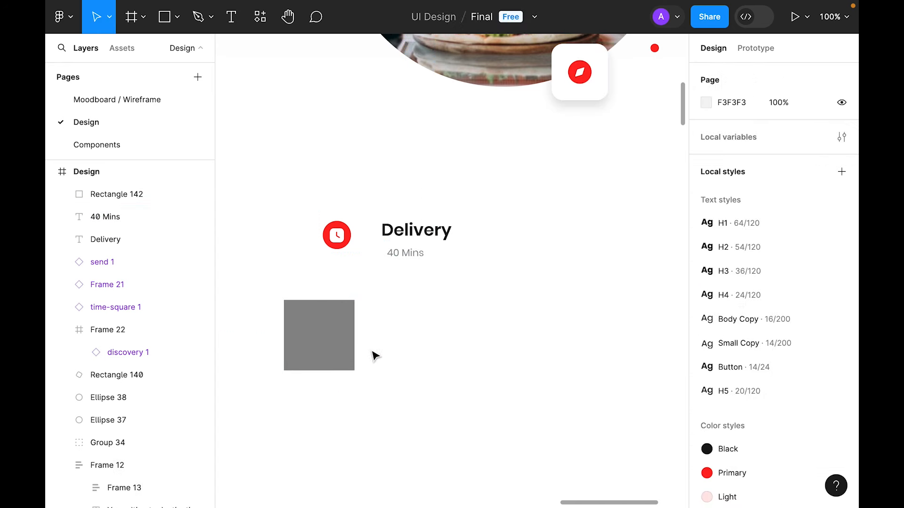
Step: Create a colour style named Grey from the remaining square's 8B8B8B fill
left_click(329, 346)
left_click(819, 336)
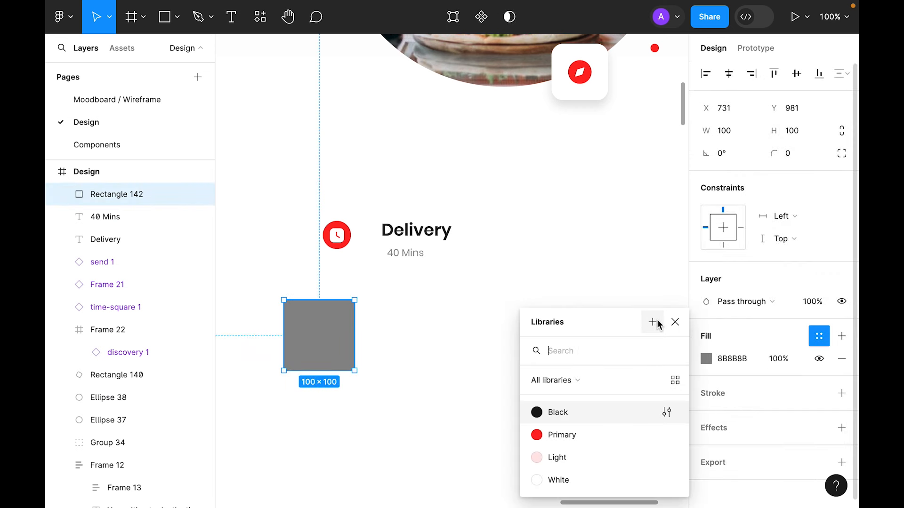
left_click(656, 321)
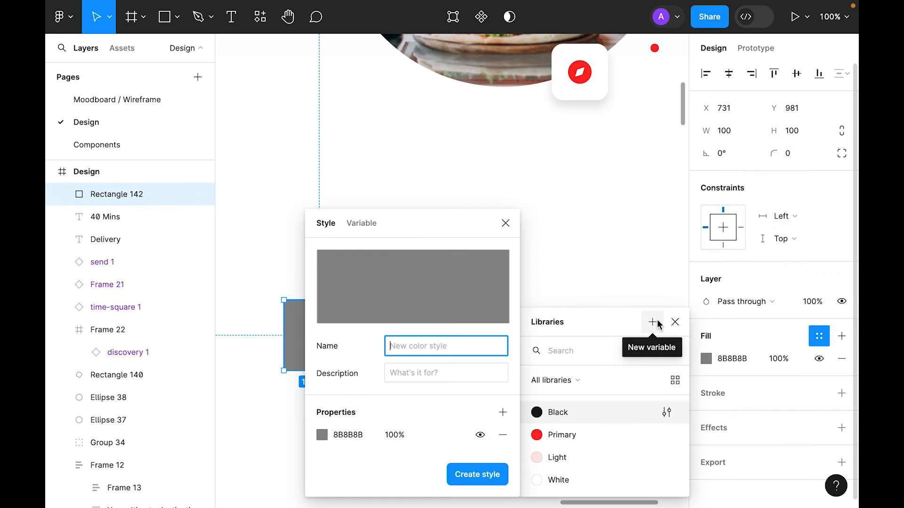
type("Grey")
key("Return")
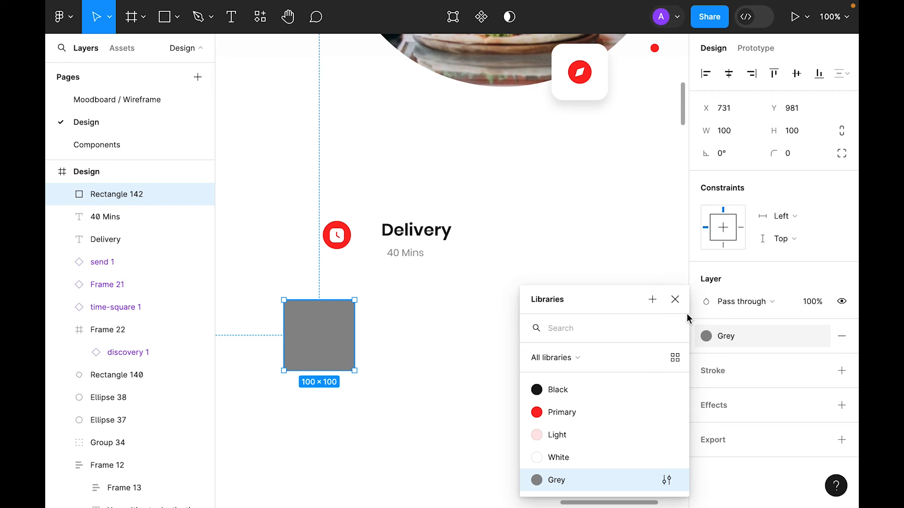
key("Escape")
Step: Delete the remaining grey sample square below the delivery icon
left_click(411, 379)
left_click(296, 335)
key("Delete")
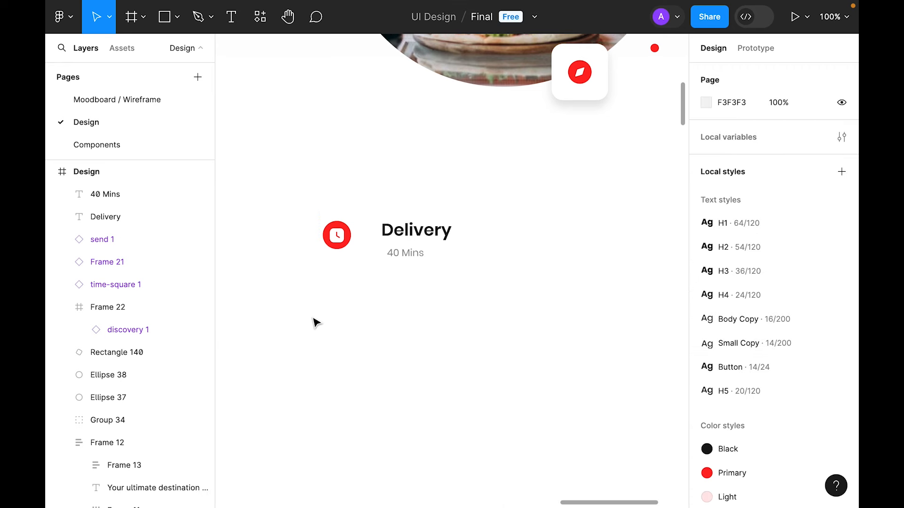
Step: Combine the Delivery and 40 Mins texts into one auto layout frame
left_click(399, 257)
left_click(440, 333)
scroll(442, 335, "up", 4)
left_click_drag(494, 391, 395, 319)
left_click(404, 334)
left_click(406, 339)
left_click(405, 327, "shift")
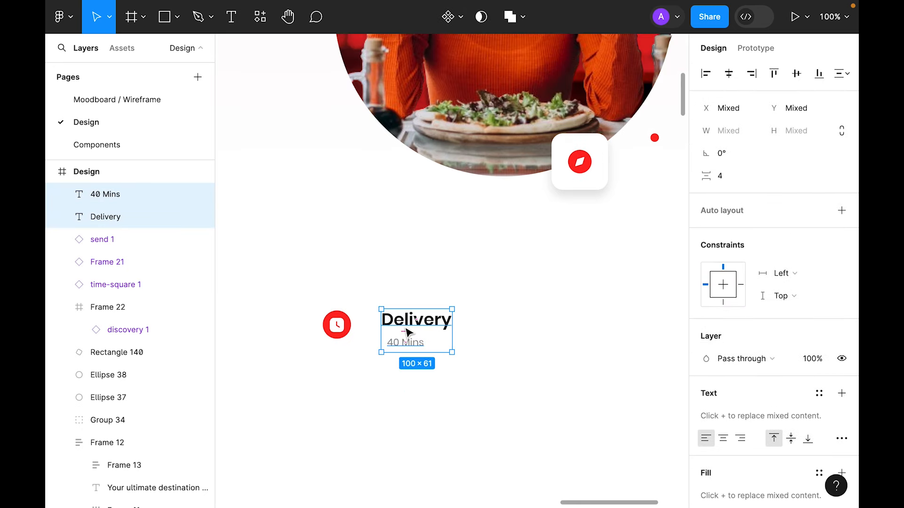
key("shift+a")
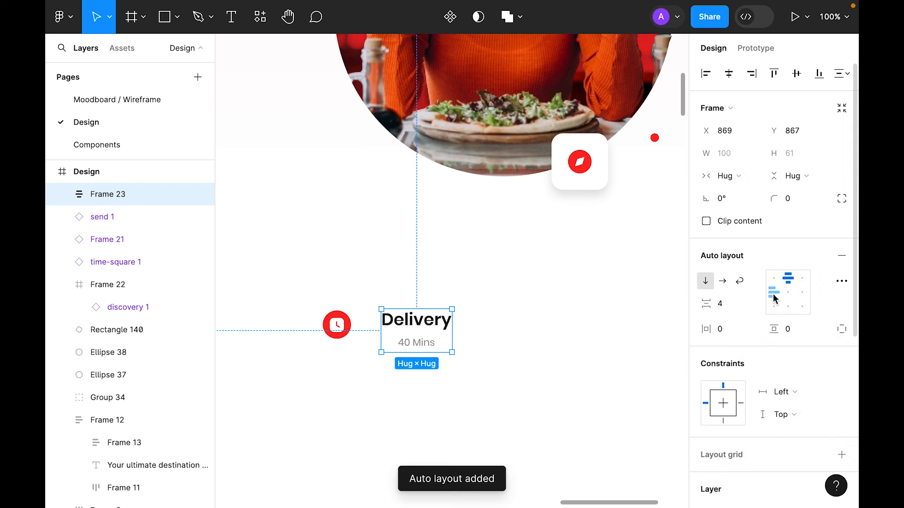
Step: Align the text frame's contents top left and set the gap between the two texts to 0
left_click(774, 278)
left_click(726, 307)
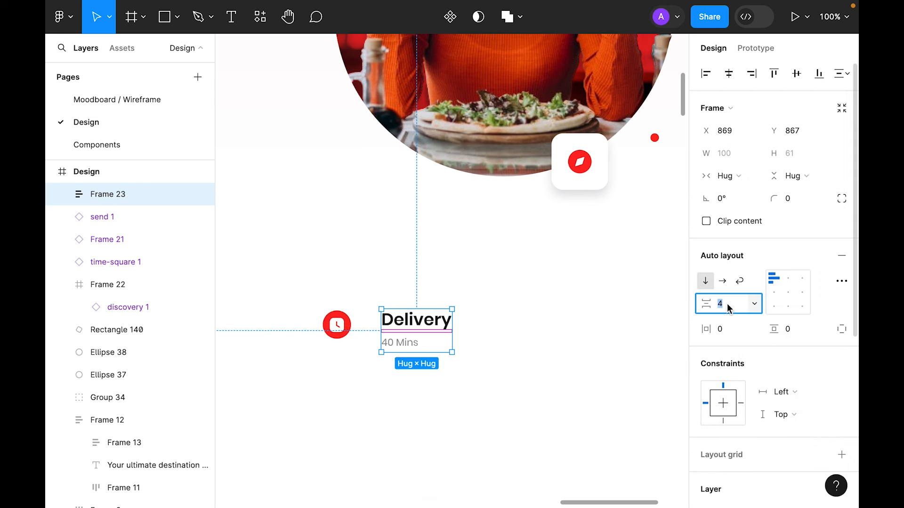
type("0")
key("Return")
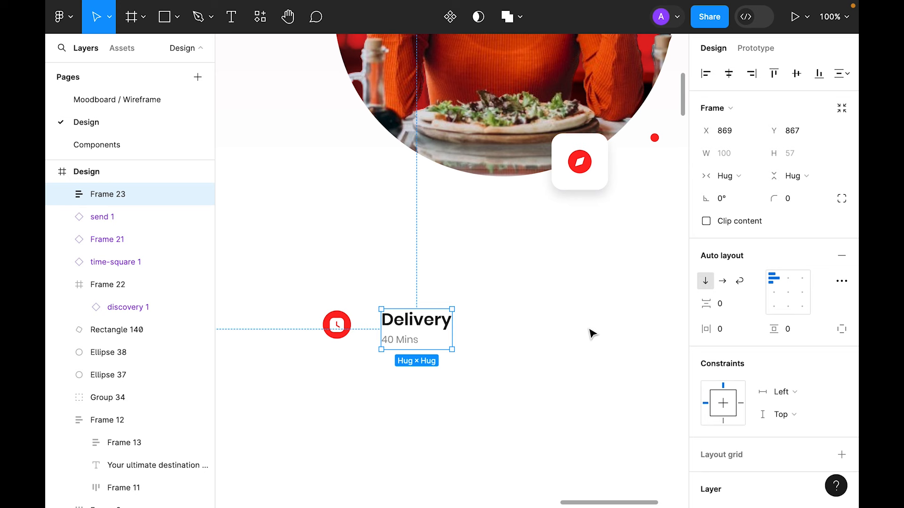
Step: Wrap the clock icon and text frame in a horizontal auto layout, centre-aligned with a gap of 16
left_click(339, 329, "shift")
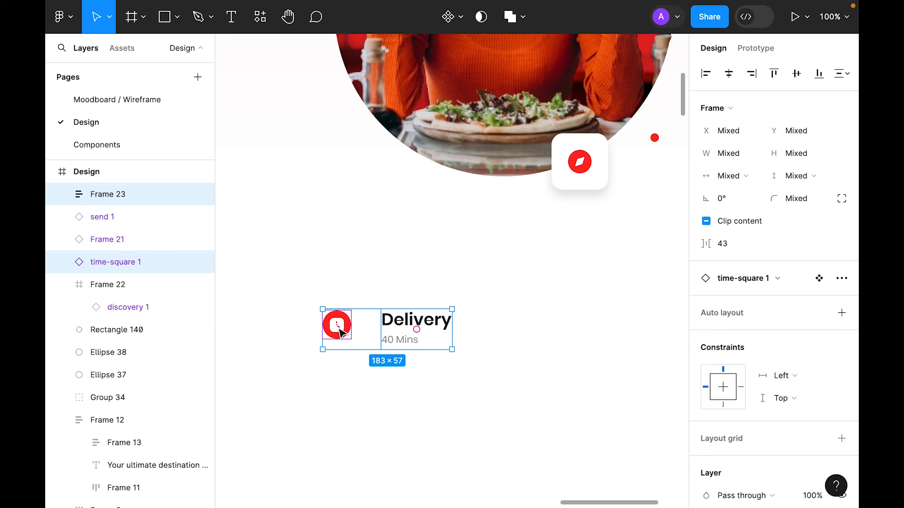
key("shift+a")
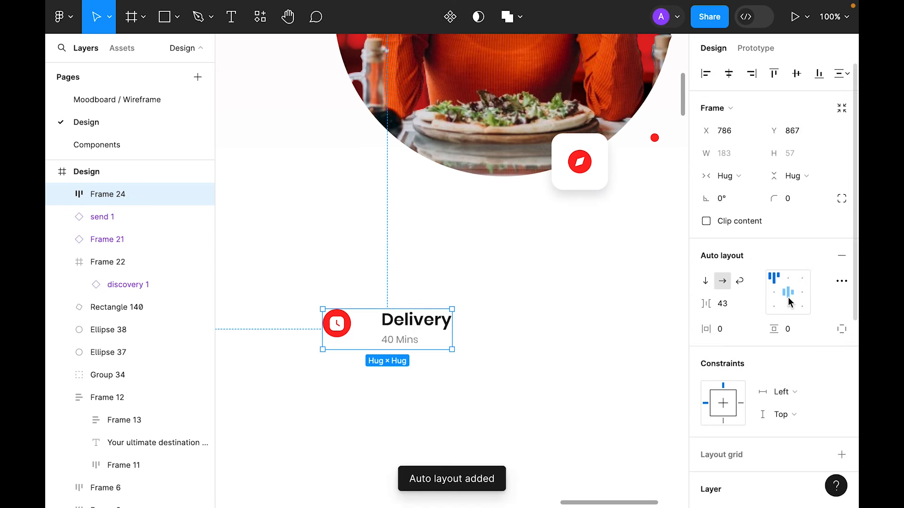
left_click(788, 293)
left_click(732, 306)
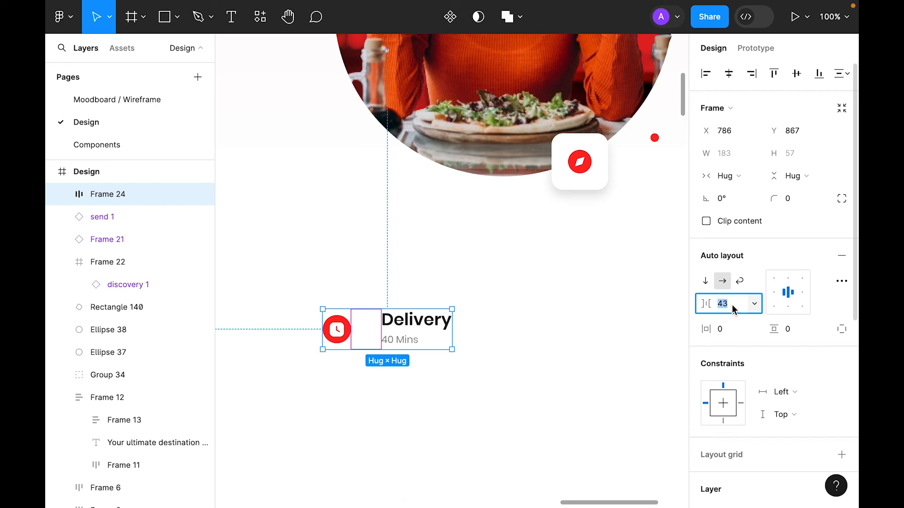
type("16")
key("Return")
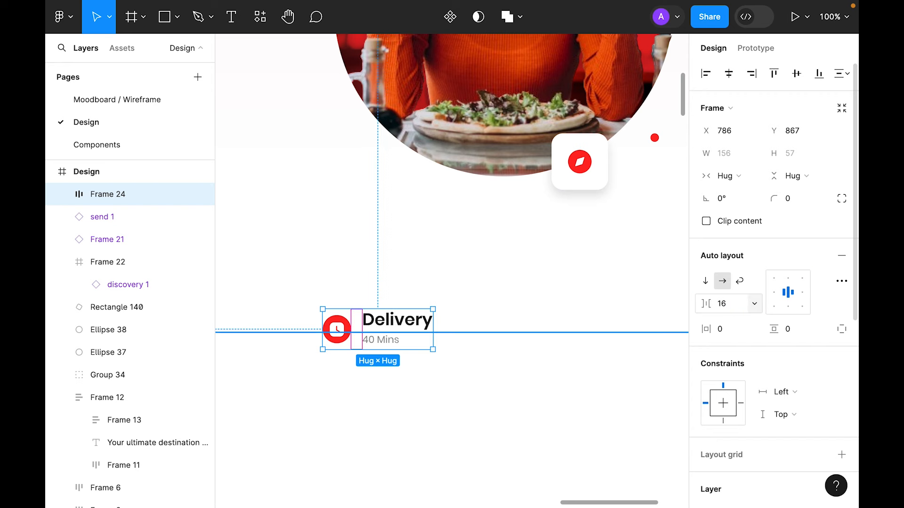
Step: Move the delivery info frame further down and slightly right in the empty area below the photo
left_click(413, 456)
left_click_drag(385, 331, 417, 401)
left_click_drag(573, 401, 562, 288)
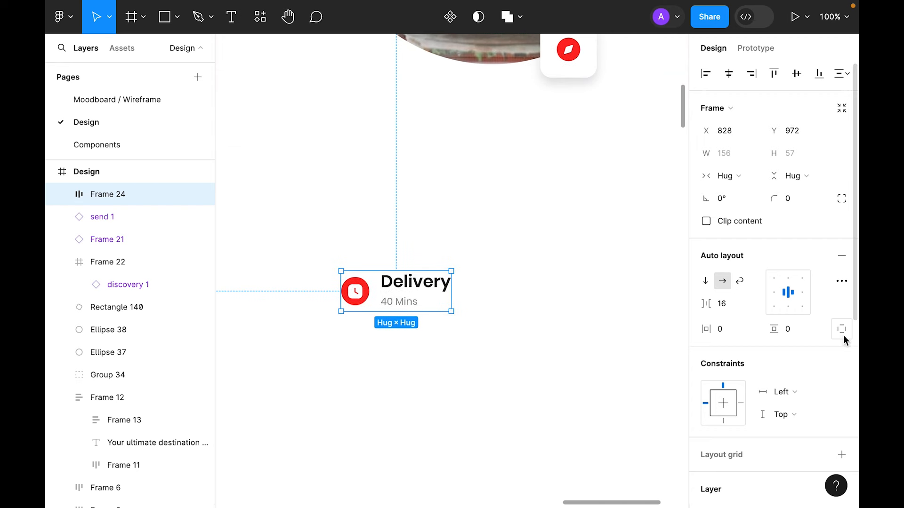
Step: Set the delivery info frame's horizontal padding to 32 and vertical padding to 16
scroll(834, 338, "down", 5)
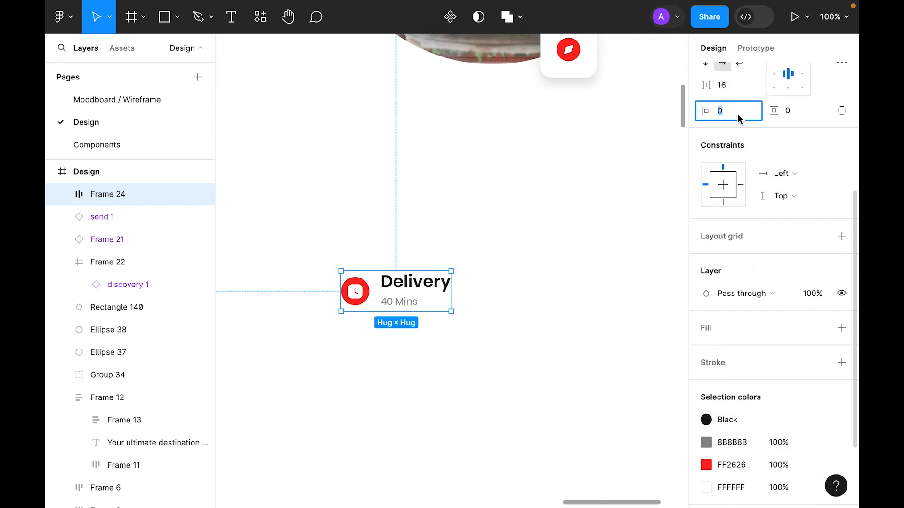
key("BackSpace")
type("32")
key("Return")
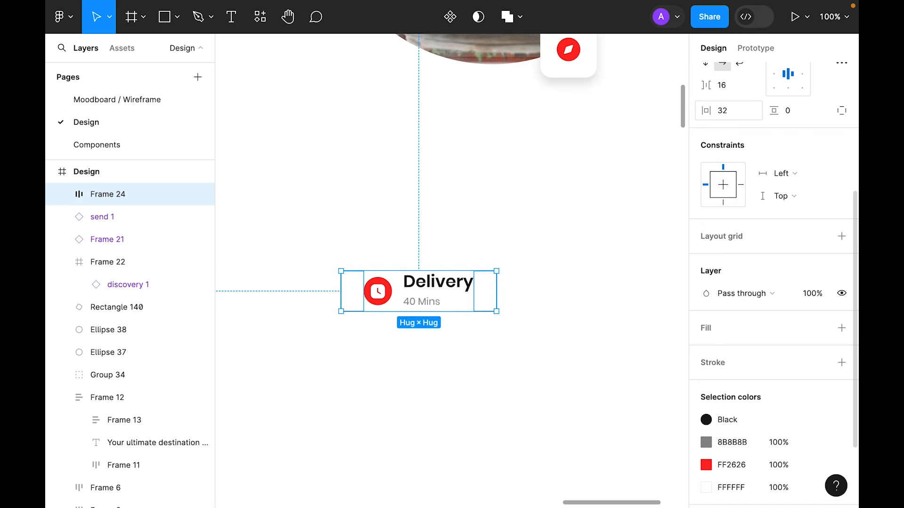
type("1")
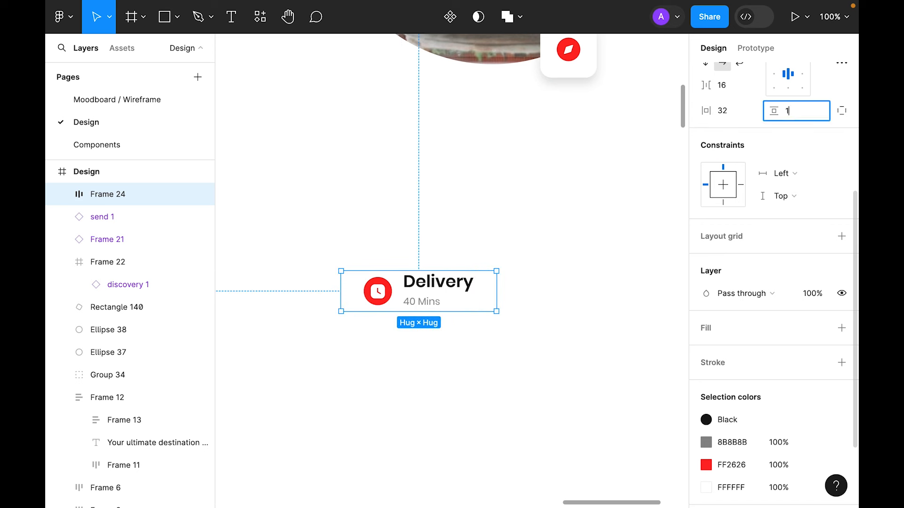
type("6")
key("Return")
scroll(571, 304, "up", 2)
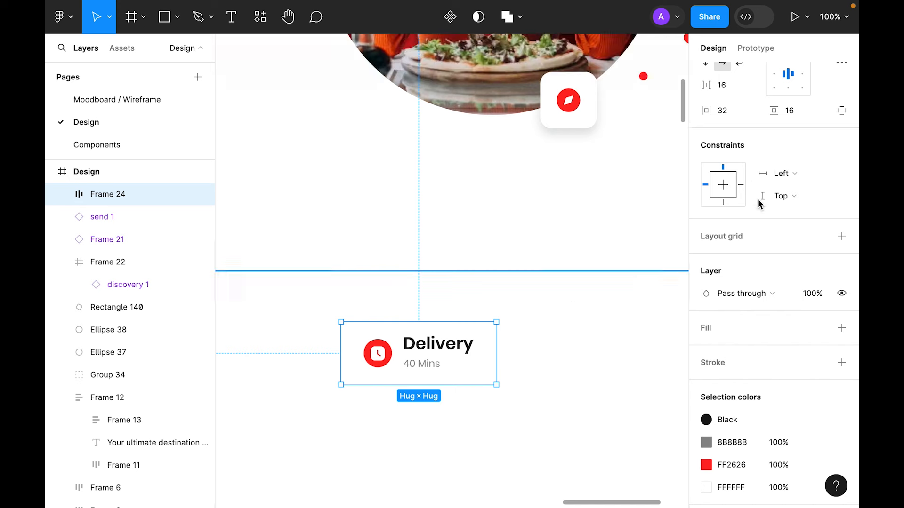
Step: Set the delivery info frame's corner radius to 16
scroll(701, 235, "up", 5)
left_click(794, 205)
type("16")
Step: Fill the delivery info frame with the White colour style and place it over the circular photo's lower-left edge
scroll(756, 305, "down", 6)
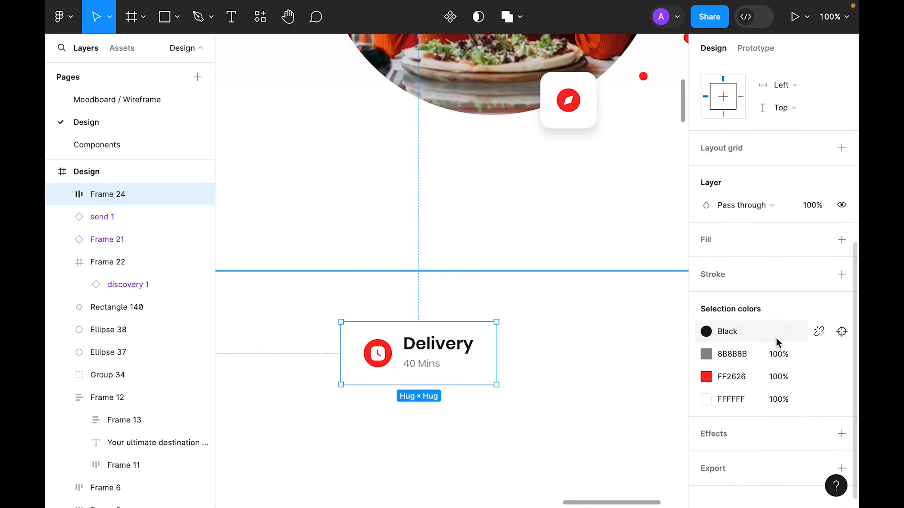
left_click(842, 240)
left_click(818, 240)
left_click(556, 400)
left_click(513, 435)
left_click_drag(486, 368, 472, 274)
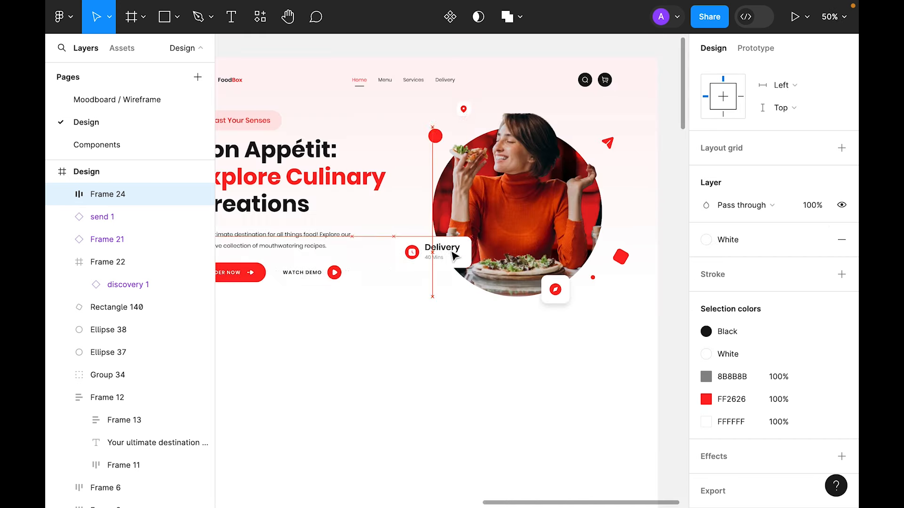
left_click_drag(452, 252, 455, 257)
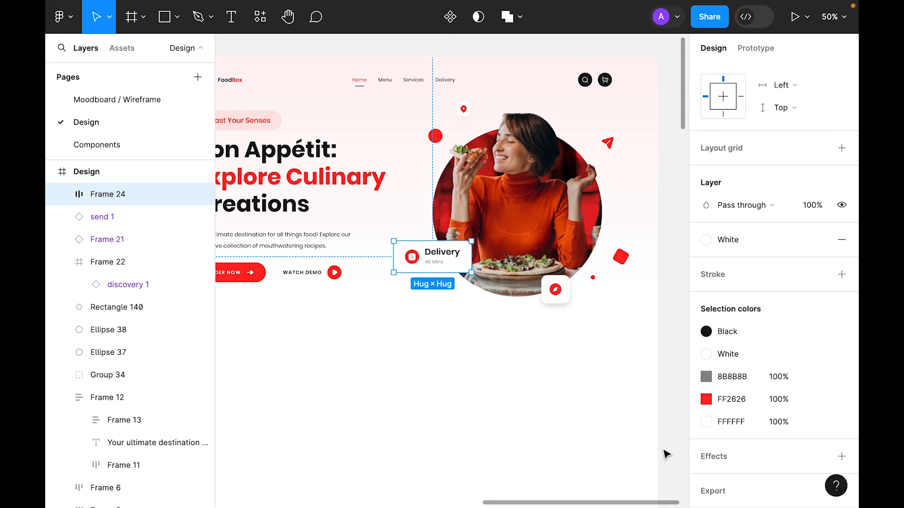
Step: Add a drop shadow to the delivery card with a Y offset of 8 and a blur of 16
scroll(791, 411, "down", 2)
left_click(841, 421)
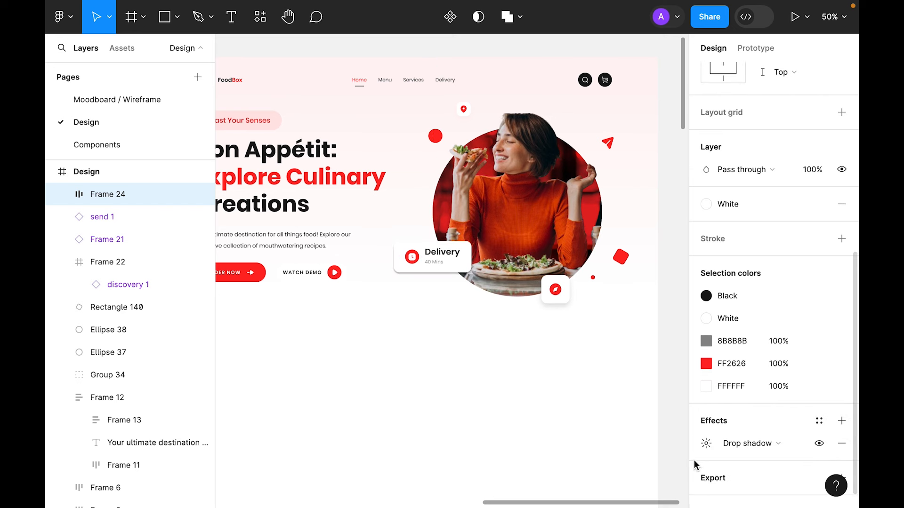
left_click(704, 446)
left_click(561, 422)
type("8")
key("Tab")
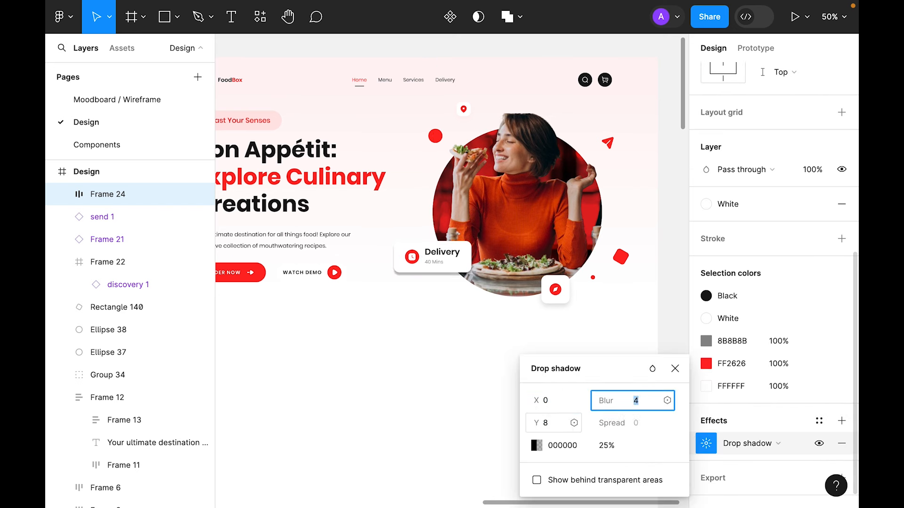
type("16")
key("Return")
Step: Set the delivery card's shadow opacity to 15%
left_click(606, 446)
type("1")
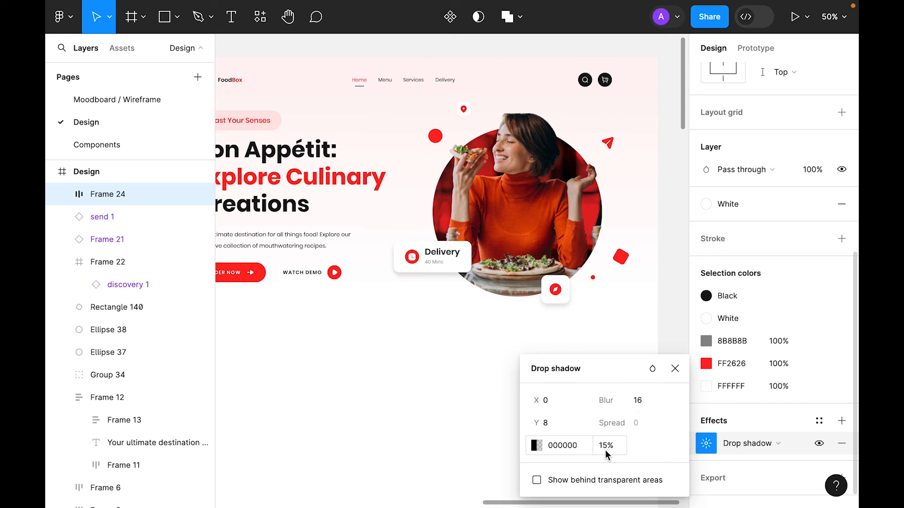
key("Return")
left_click(485, 435)
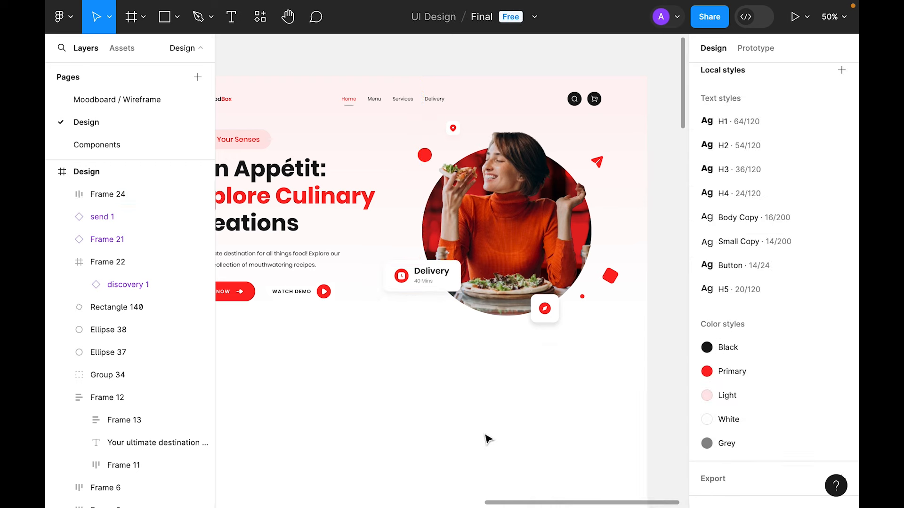
Step: Set the drop shadow opacity of the compass icon card to 5%
key("super+minus")
key("super+plus")
left_click_drag(482, 436, 546, 375)
left_click(612, 261)
scroll(699, 422, "down", 1)
left_click(699, 423)
left_click(606, 480)
type("5")
key("Return")
left_click(377, 392)
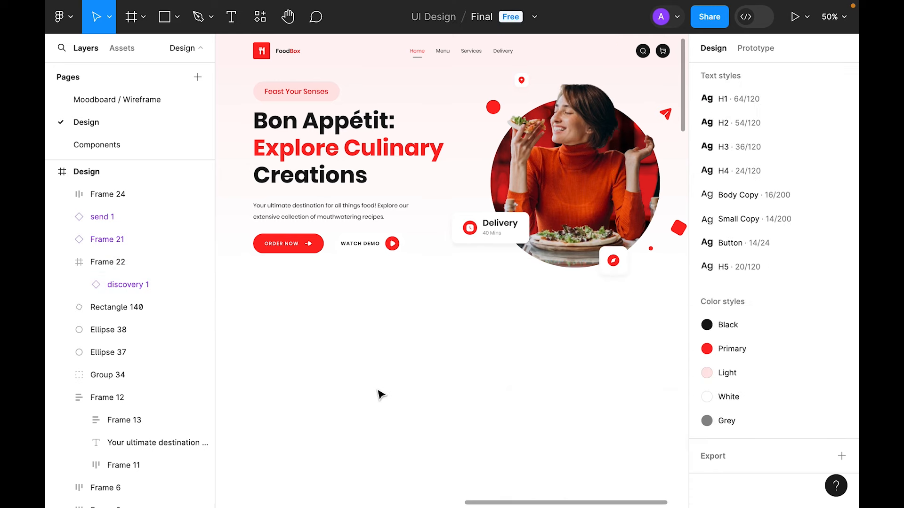
left_click_drag(484, 369, 442, 405)
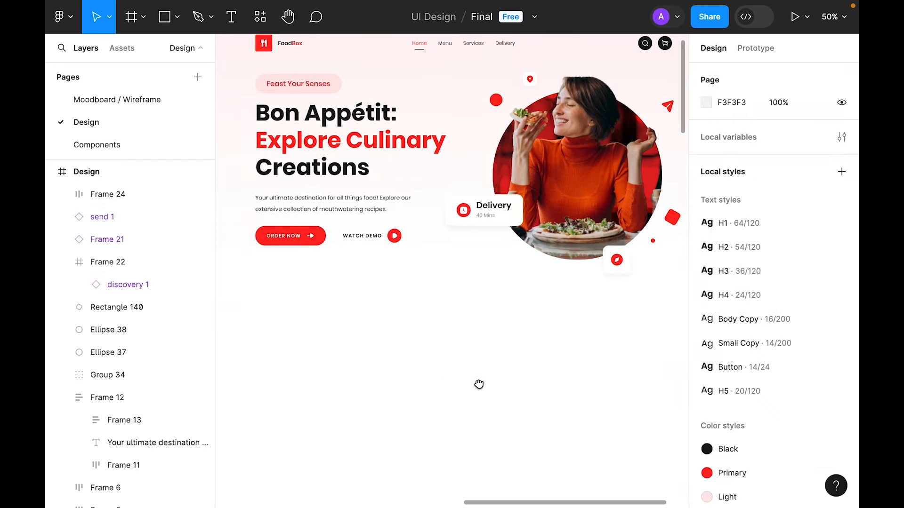
Step: Compare the page with the wireframe's Top Categories section and show the Design frame's 12-column layout grid
left_click_drag(478, 383, 461, 409)
left_click_drag(509, 382, 508, 393)
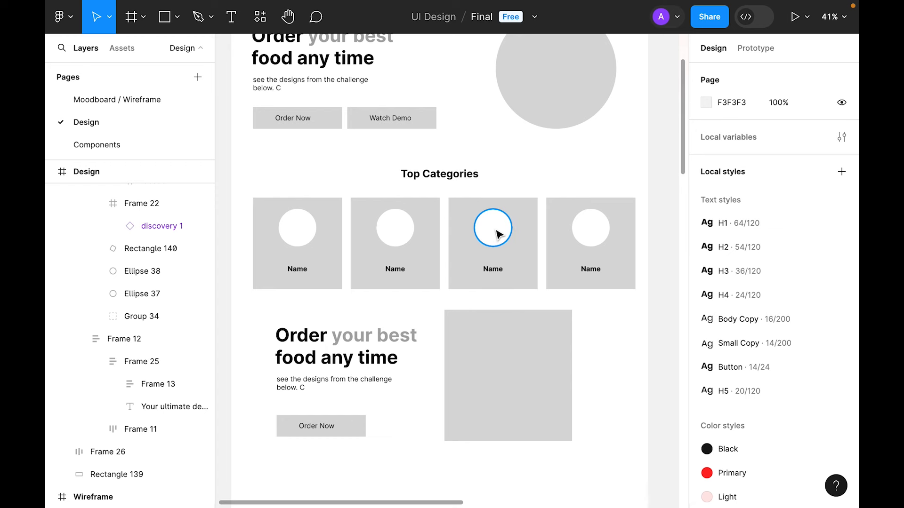
left_click_drag(630, 329, 330, 331)
left_click_drag(530, 321, 401, 328)
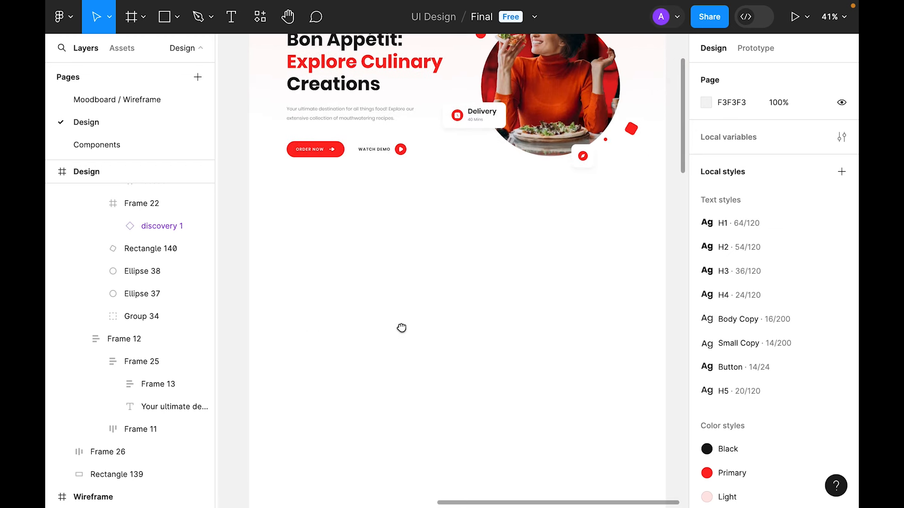
left_click(487, 251)
left_click(819, 290)
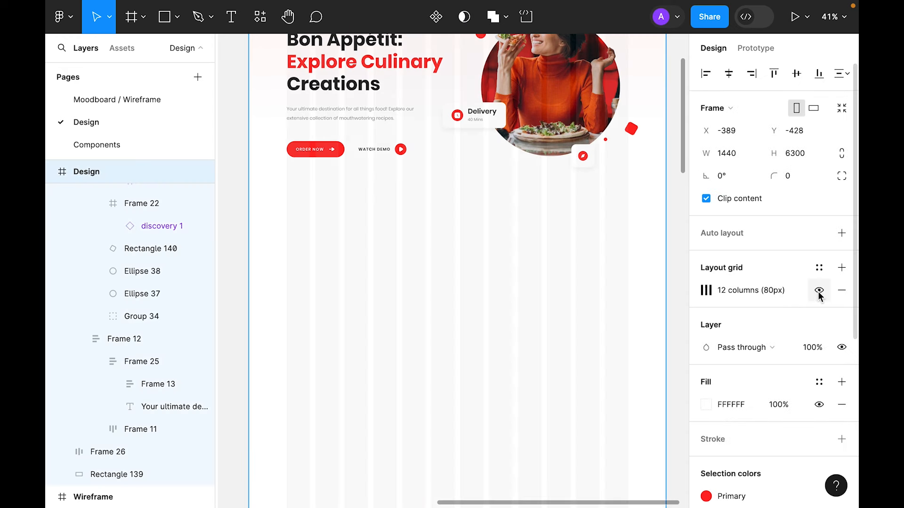
Step: Add the text "Top Categories" in the empty area below the hero section
left_click(427, 311)
scroll(426, 311, "up", 3)
key("t")
left_click(433, 331)
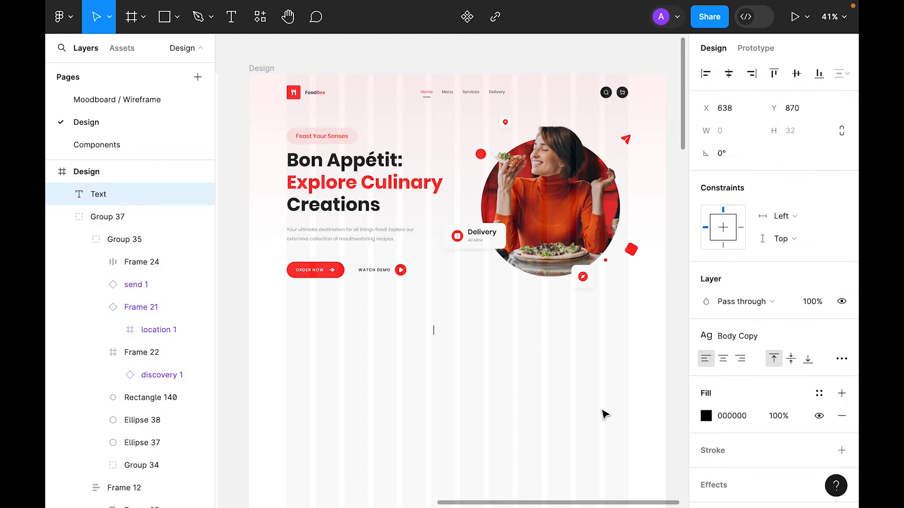
type("Top Categories")
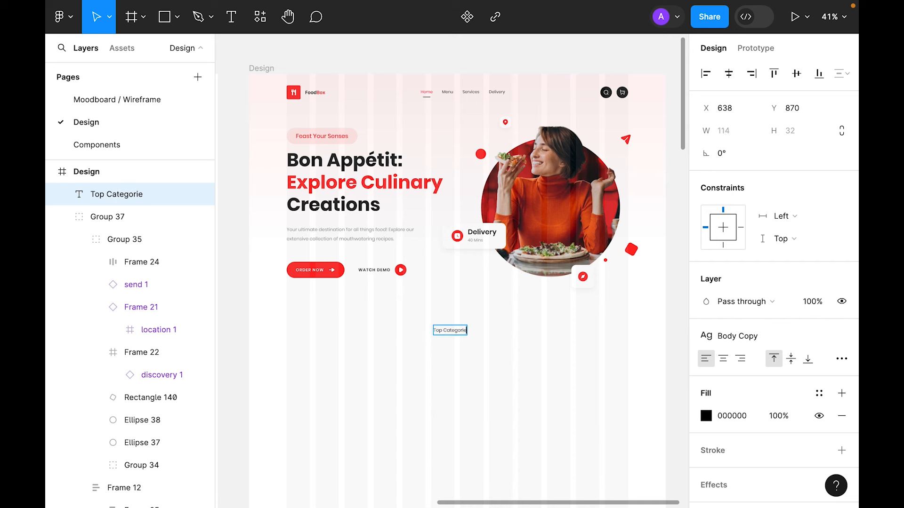
key("Escape")
Step: Apply the H2 text style and the Black colour style to the Top Categories heading
left_click(765, 338)
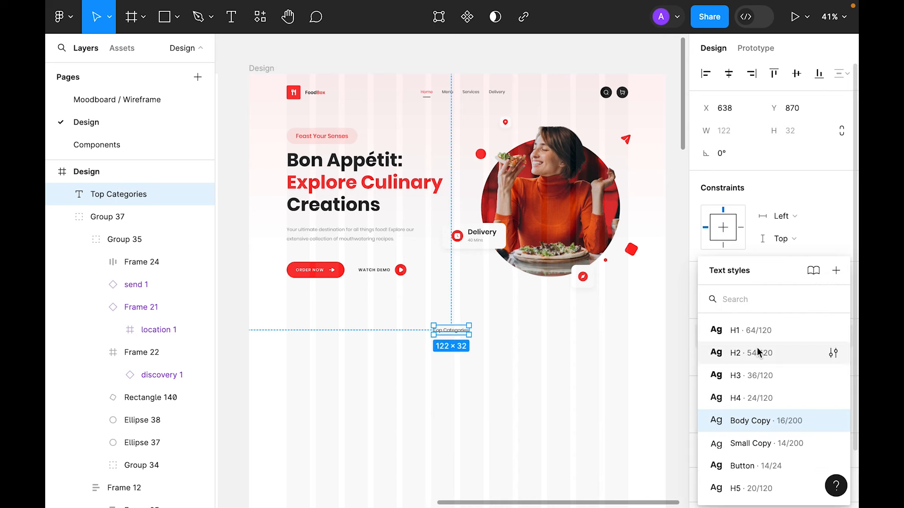
left_click(760, 351)
left_click(819, 393)
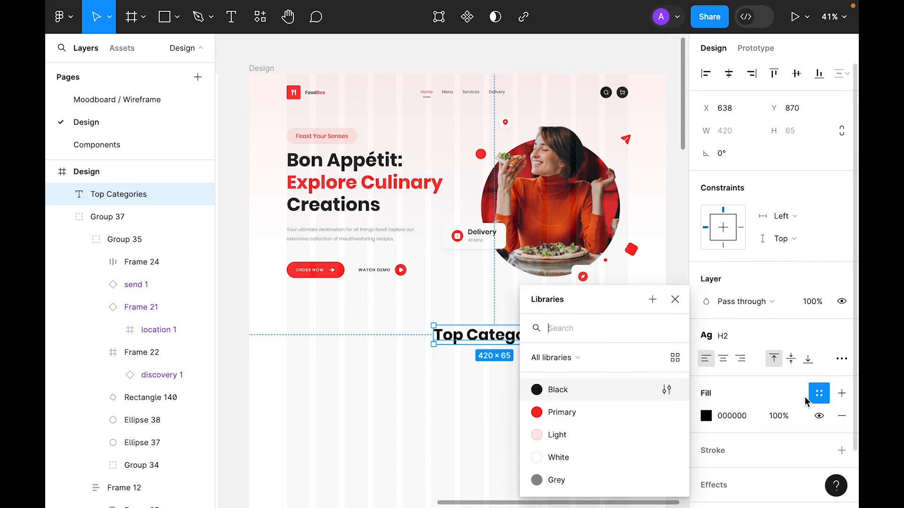
left_click(583, 393)
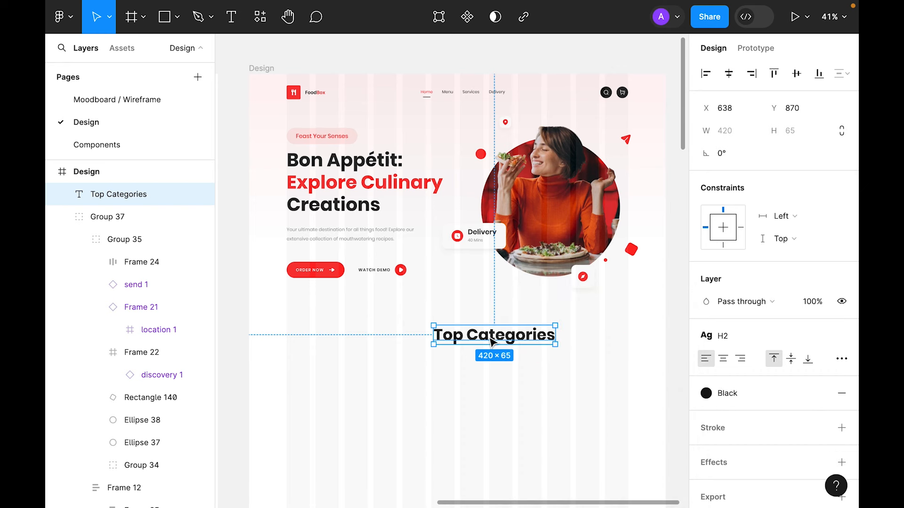
Step: Centre the Top Categories heading horizontally in the Design frame and centre-align its text
left_click(728, 73)
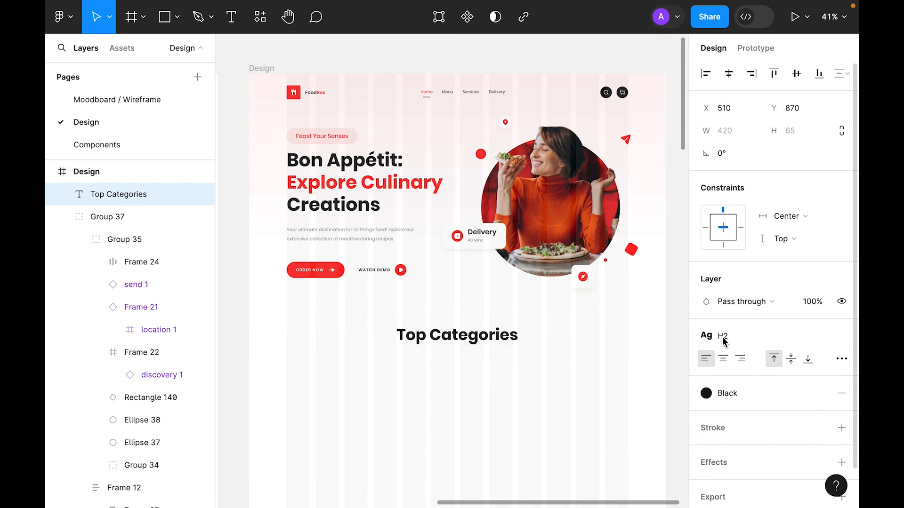
left_click(723, 359)
left_click(395, 405)
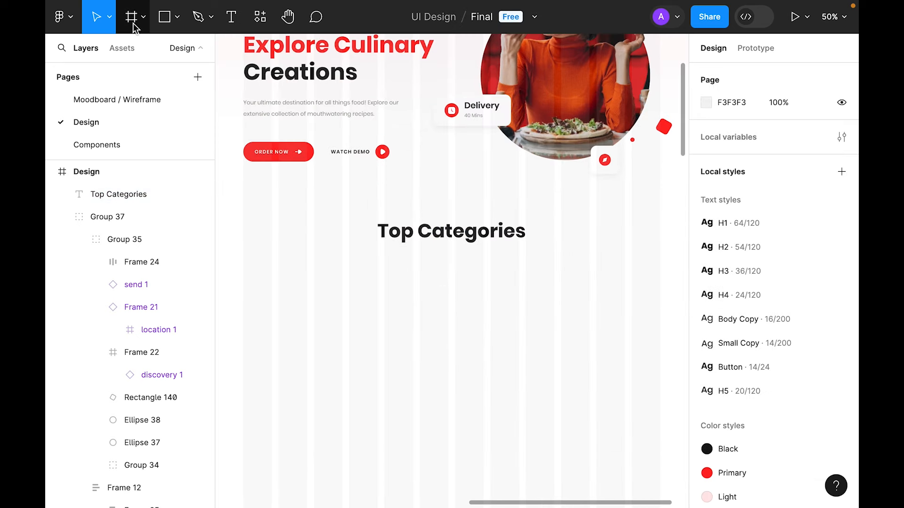
Step: Draw a card frame about 280 by 352 below the heading from the first grid column, and fill it with the Light colour style
left_click(134, 25)
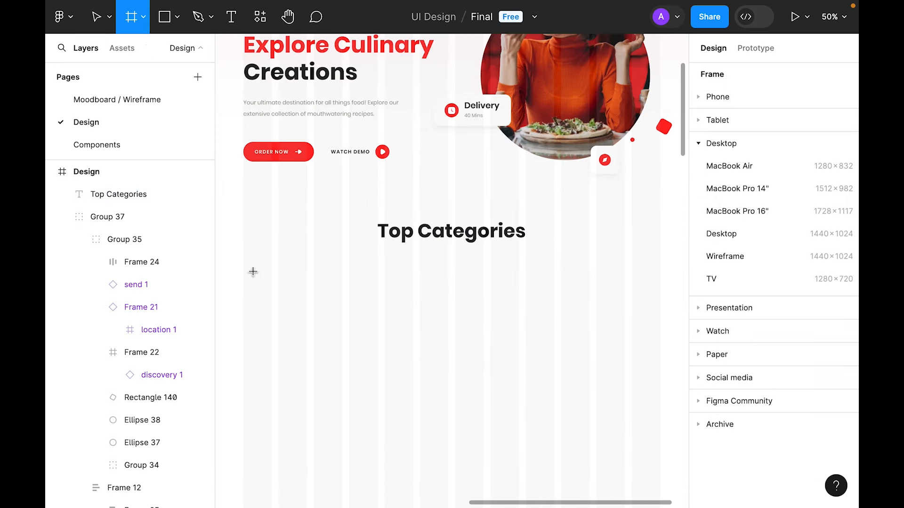
left_click_drag(243, 269, 320, 393)
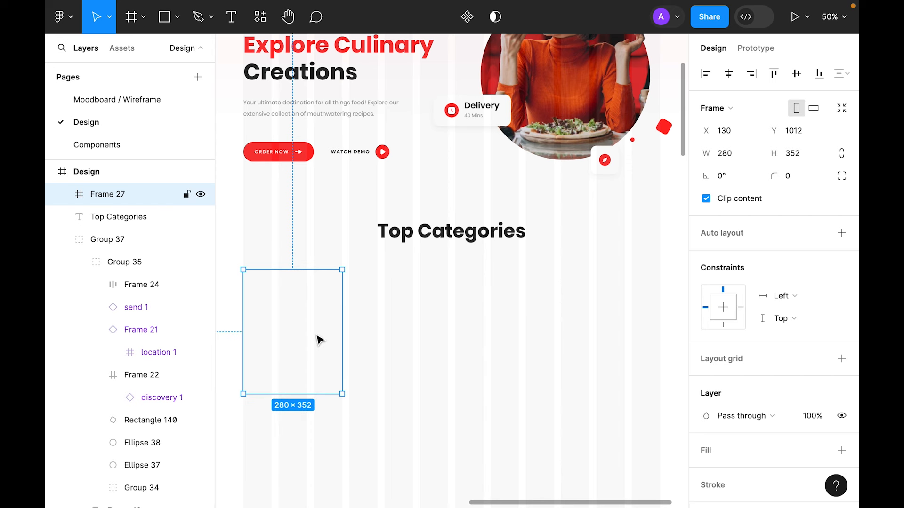
scroll(779, 320, "down", 2)
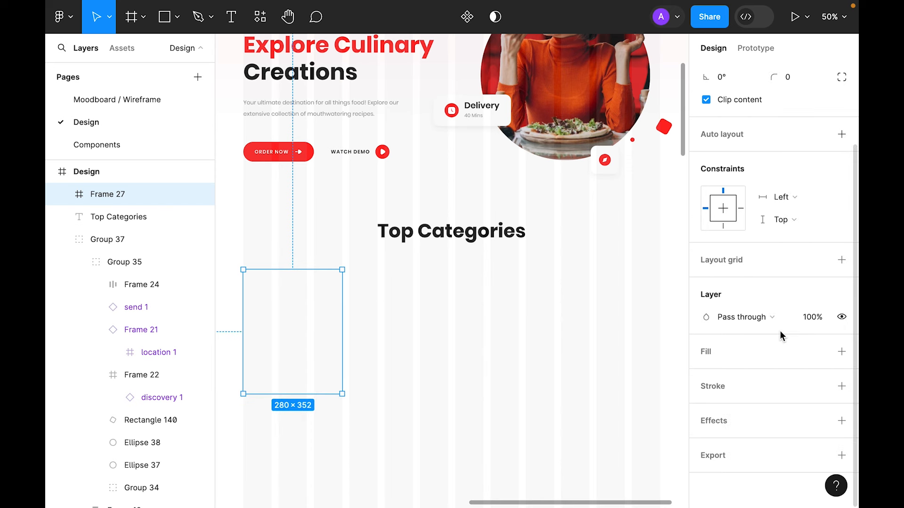
left_click(842, 352)
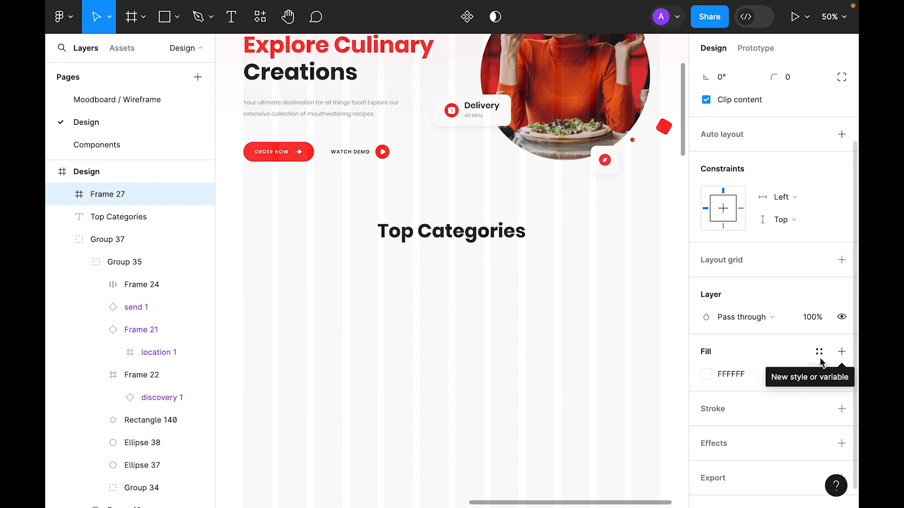
left_click(818, 351)
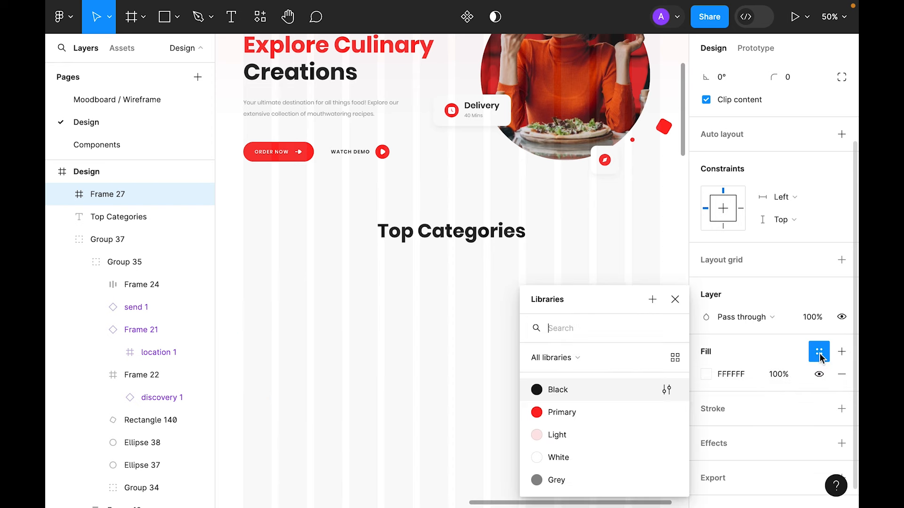
left_click(550, 434)
left_click(445, 333)
Step: Round the card frame's corners, trying a radius of 16 before settling on 32
left_click(272, 354)
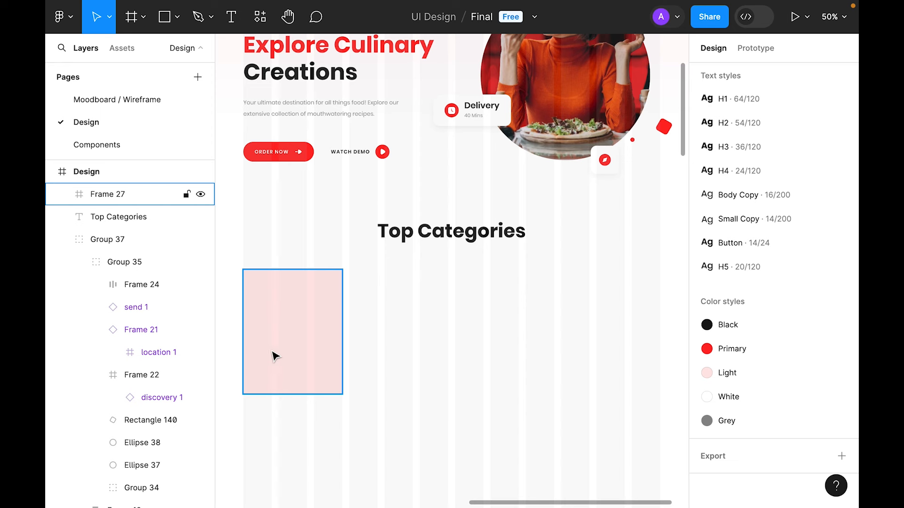
scroll(760, 228, "up", 3)
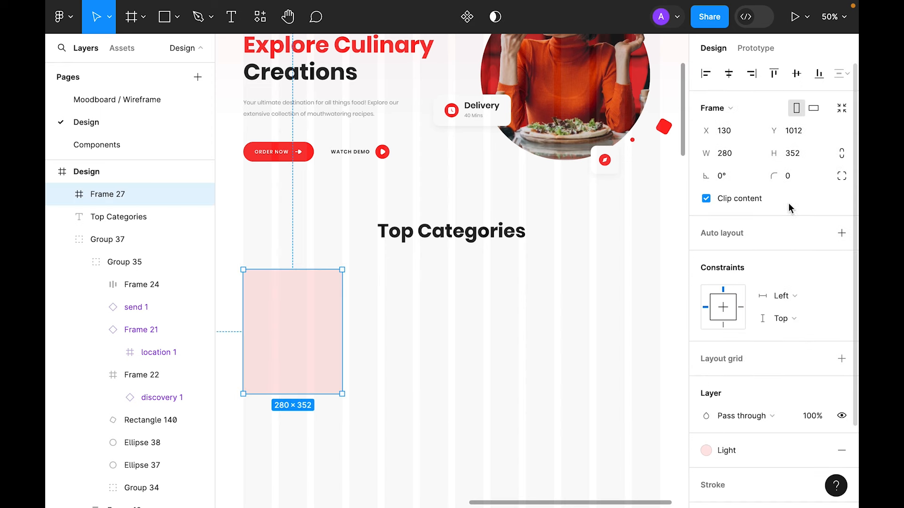
type("16")
key("Return")
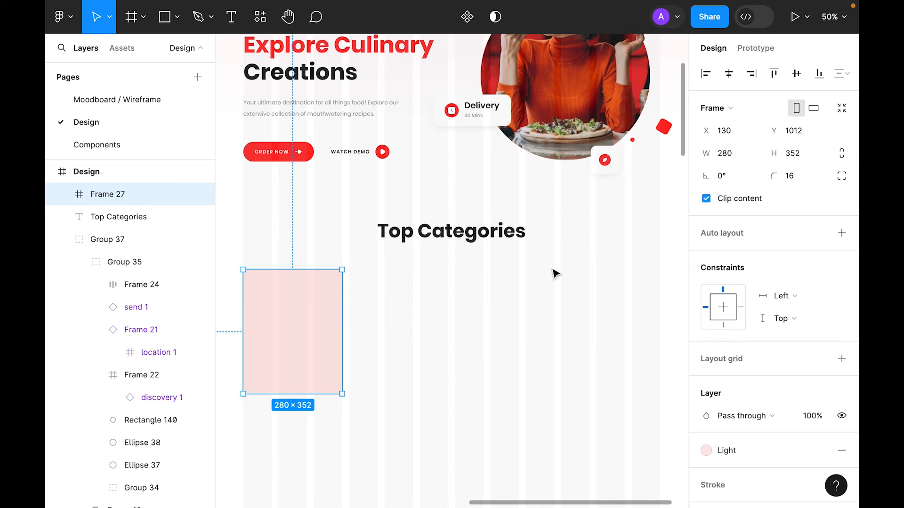
left_click(798, 175)
type("32")
key("Return")
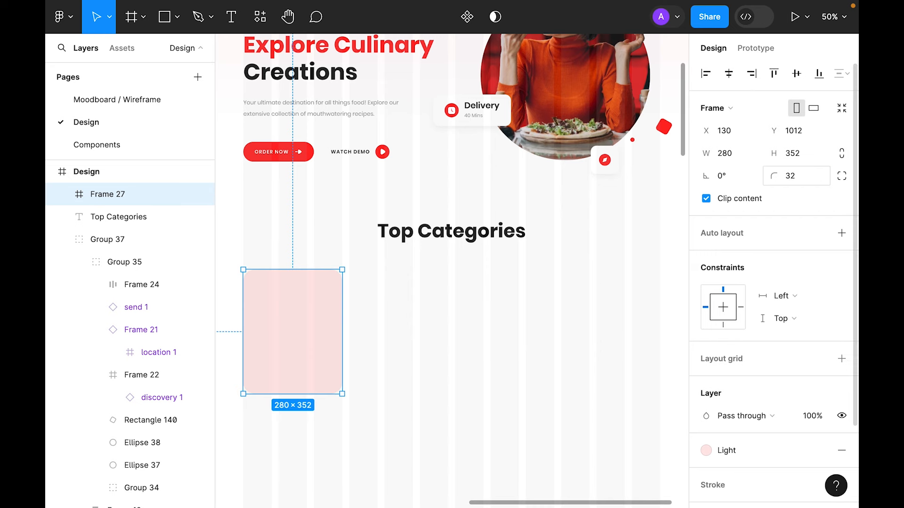
left_click(572, 374)
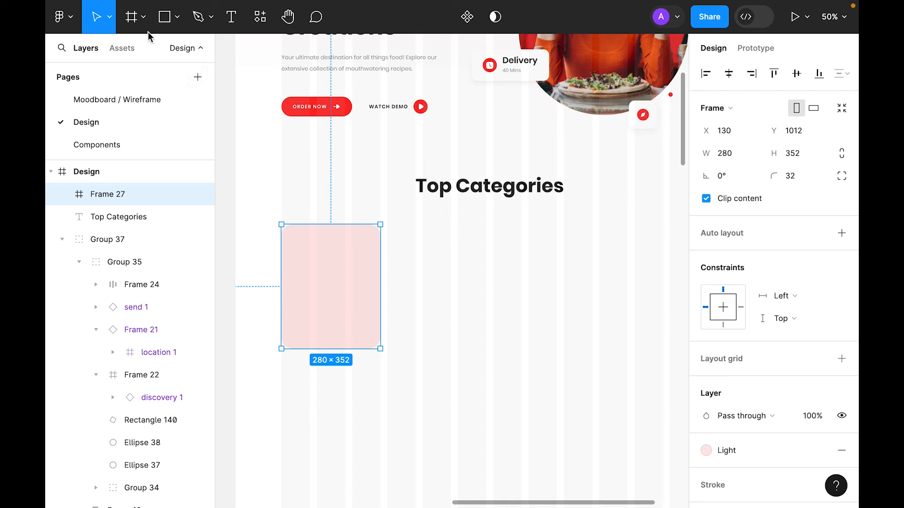
Step: Place a square frame in the upper middle of the card and size it to 96 by 96
left_click(132, 18)
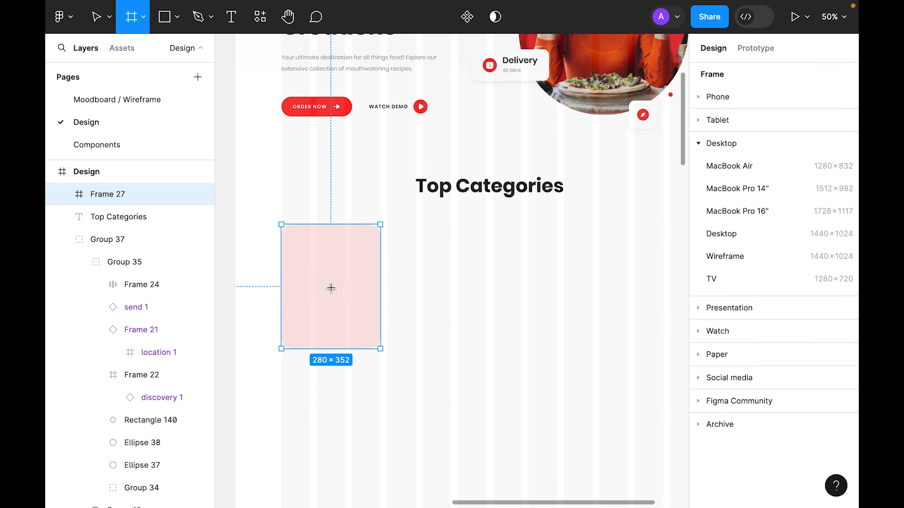
left_click(325, 268)
left_click_drag(325, 268, 330, 264)
left_click(805, 153)
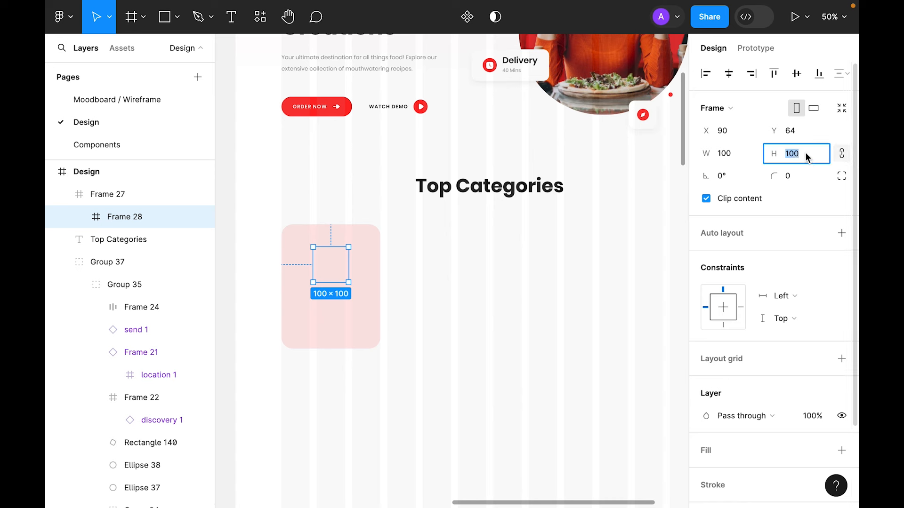
type("96")
key("Return")
Step: Turn the small inner frame into a circle with a corner radius of 99 and fill it with the White colour style
left_click(803, 183)
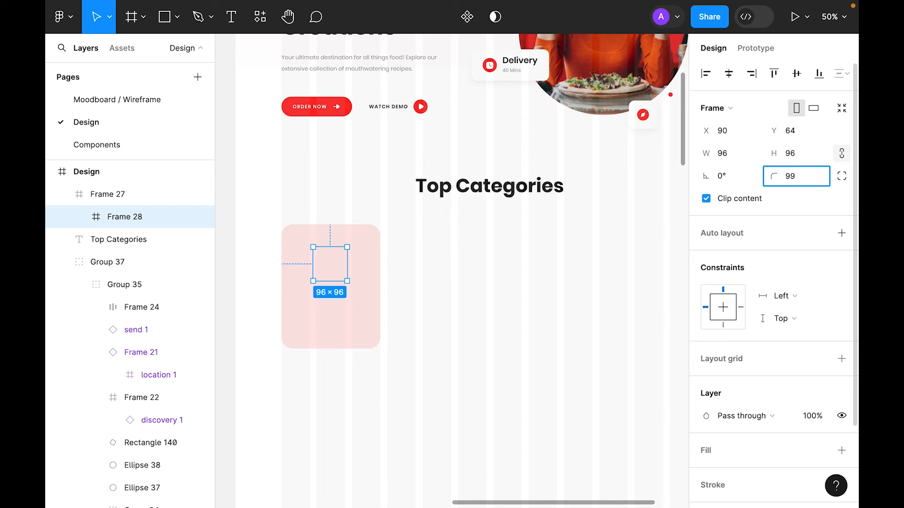
key("Return")
scroll(800, 306, "down", 3)
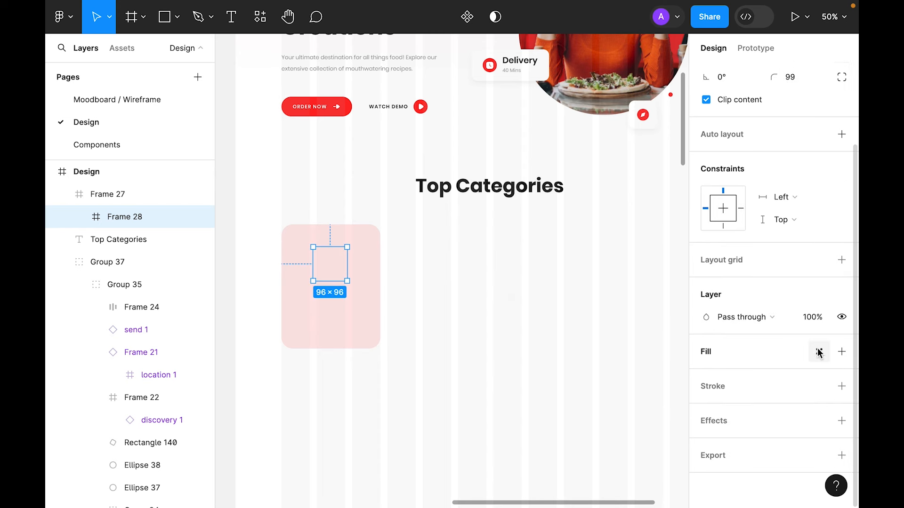
left_click(818, 352)
left_click(582, 455)
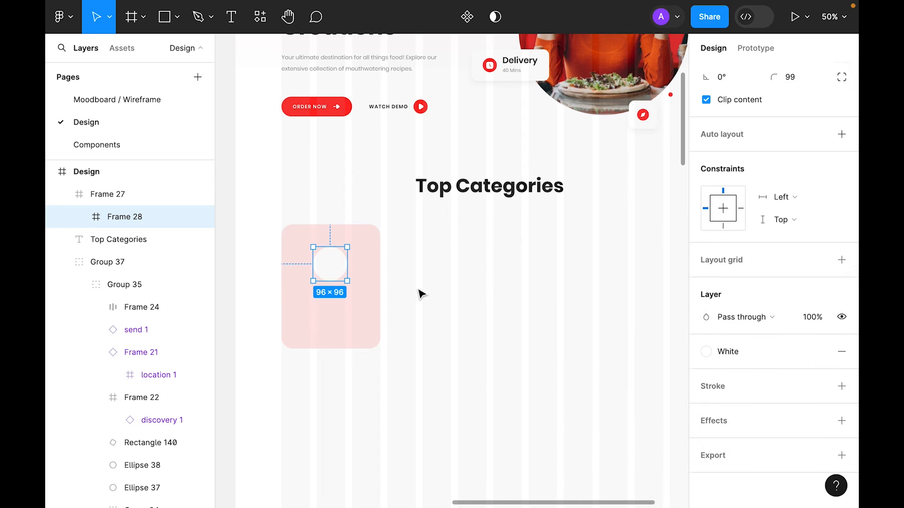
Step: Change the card's fill to the White colour style and give it a stroke in the Light colour style
left_click(340, 314)
left_click(819, 352)
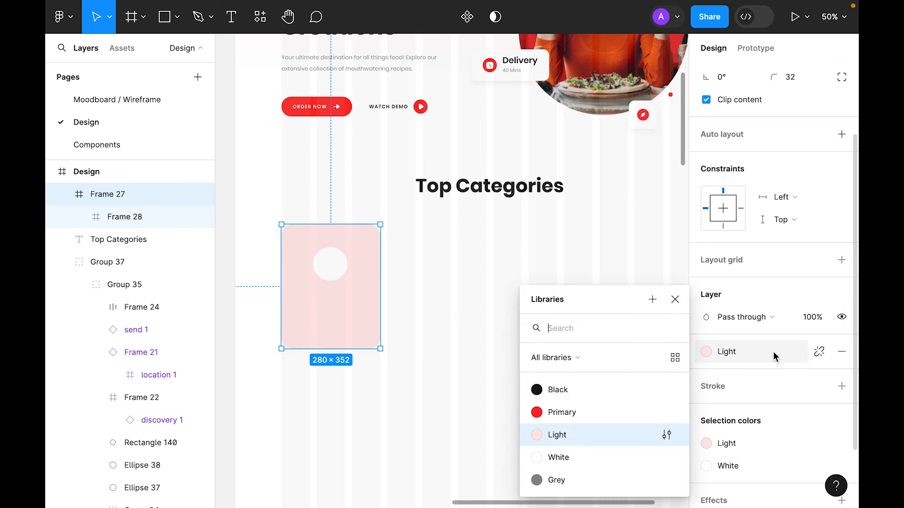
left_click(583, 459)
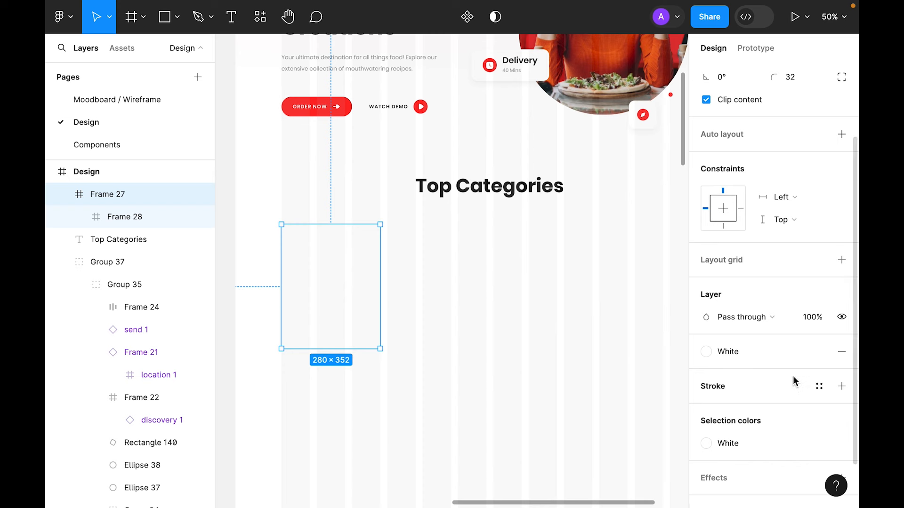
scroll(831, 331, "down", 2)
left_click(821, 330)
left_click(550, 433)
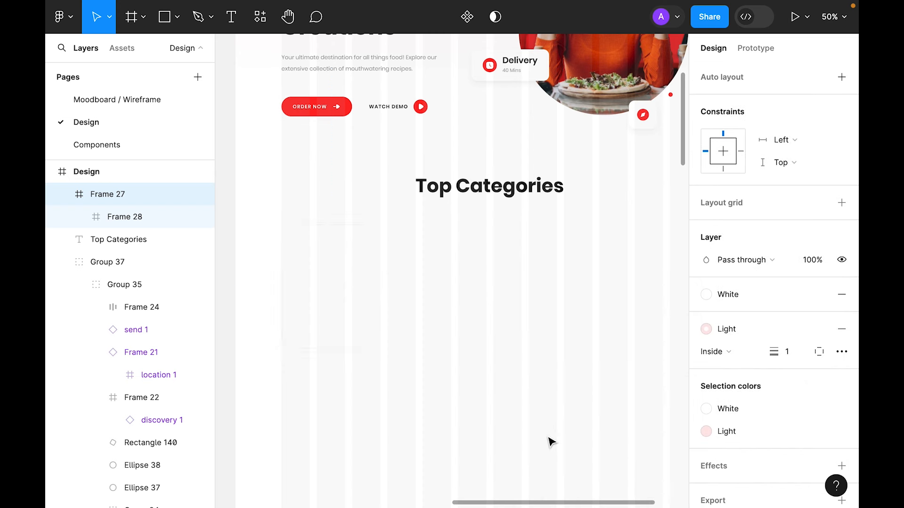
Step: Change the fill of the circle inside the card to the Light colour style
left_click(337, 264)
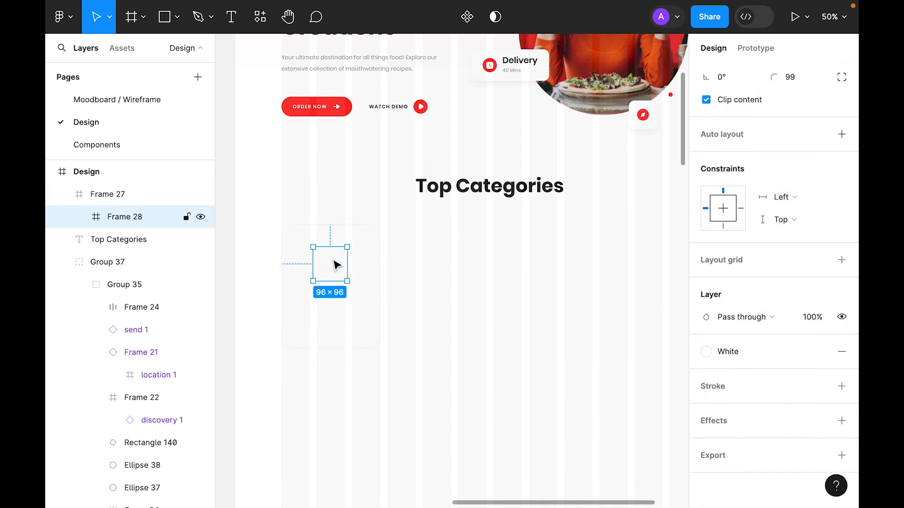
left_click(763, 354)
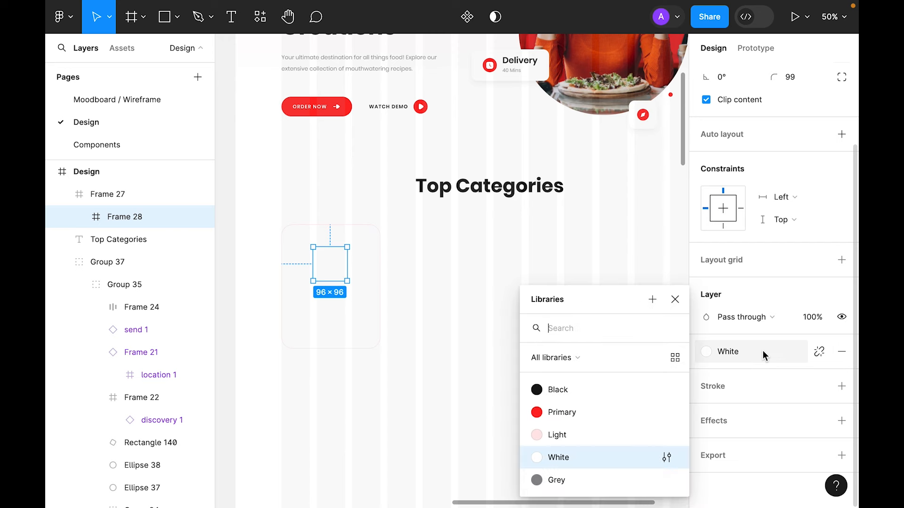
left_click(560, 436)
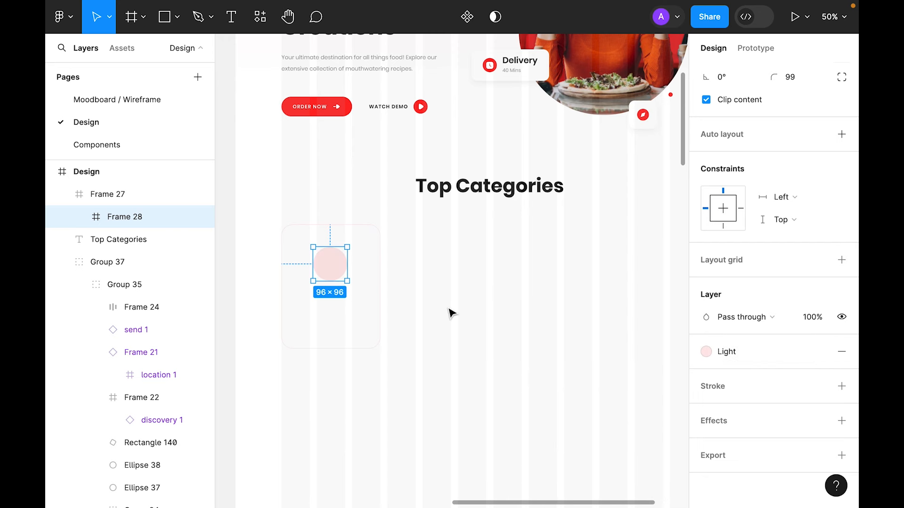
Step: Add the label "Fast Food" below the circle inside the card and apply the H4 text style
left_click(466, 329)
scroll(437, 332, "left", 3)
left_click(412, 329)
key("t")
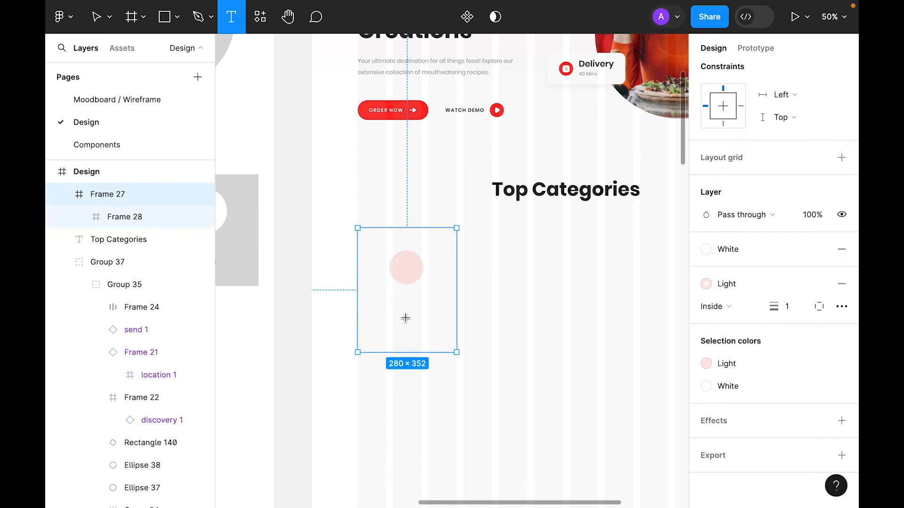
left_click(397, 307)
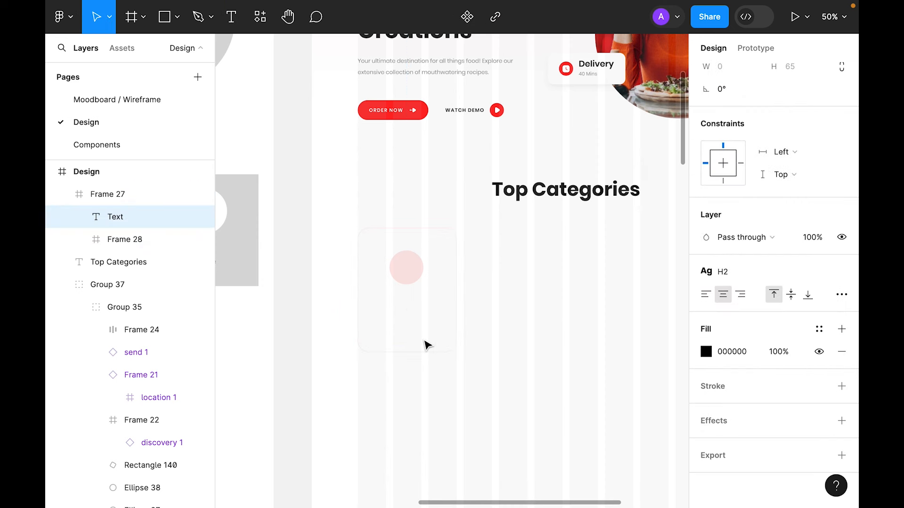
type("Fast Food")
key("Escape")
left_click(747, 277)
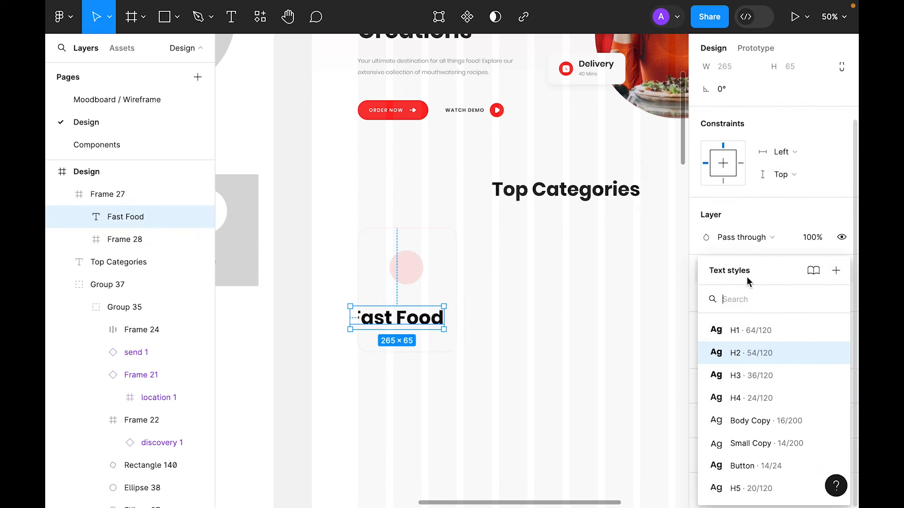
left_click(753, 398)
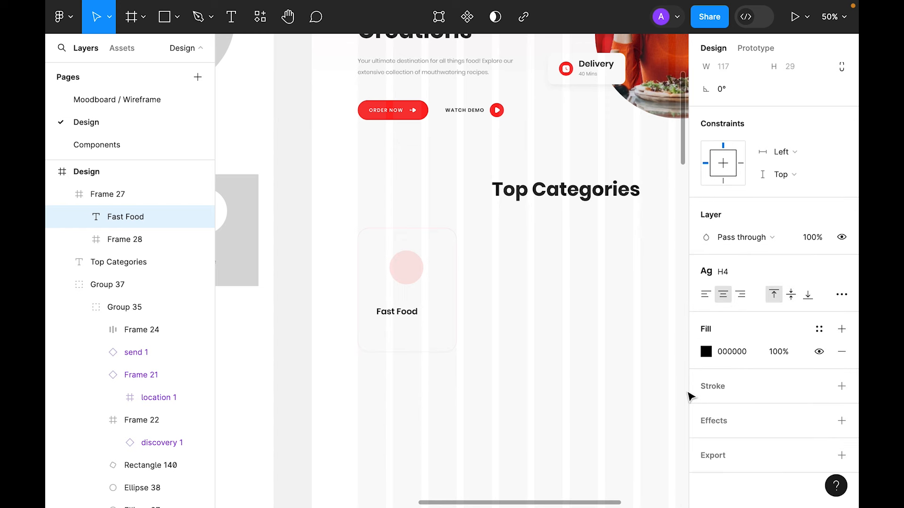
Step: Centre the "Fast Food" label horizontally within the category card
scroll(599, 306, "up", 1)
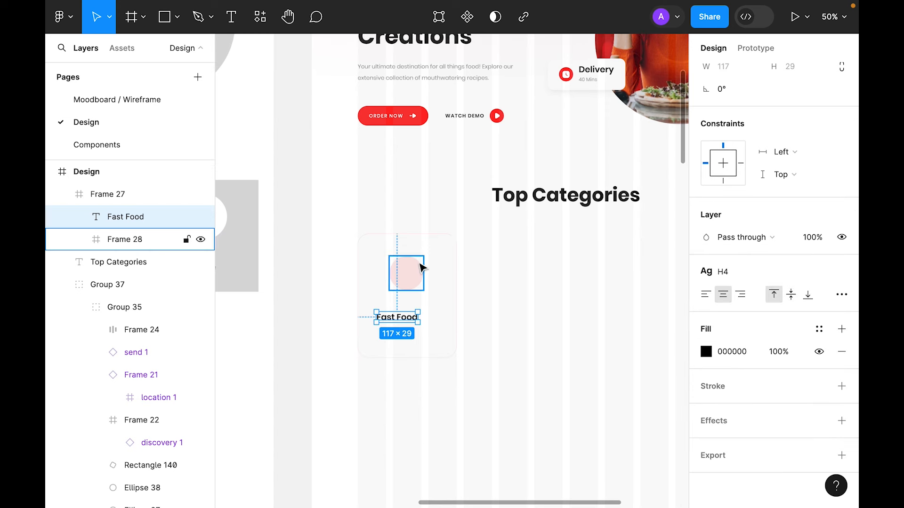
scroll(767, 131, "up", 2)
left_click(728, 73)
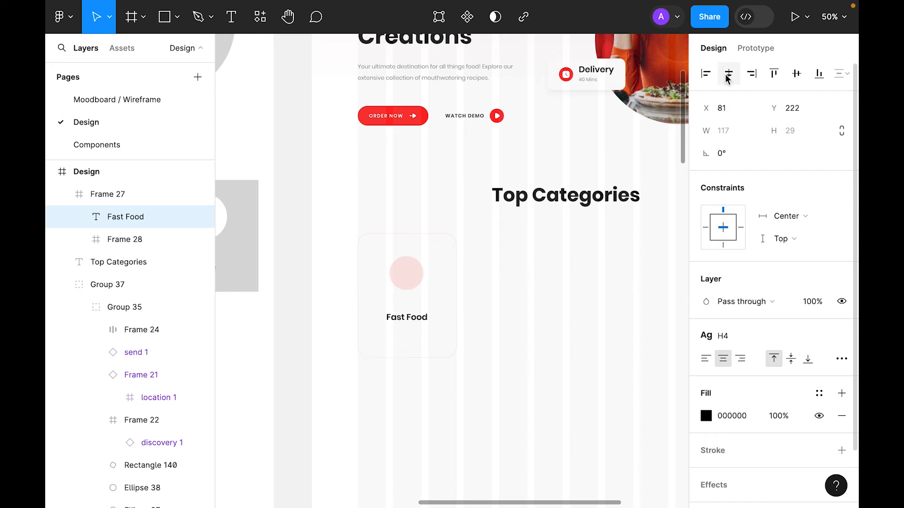
left_click(488, 298)
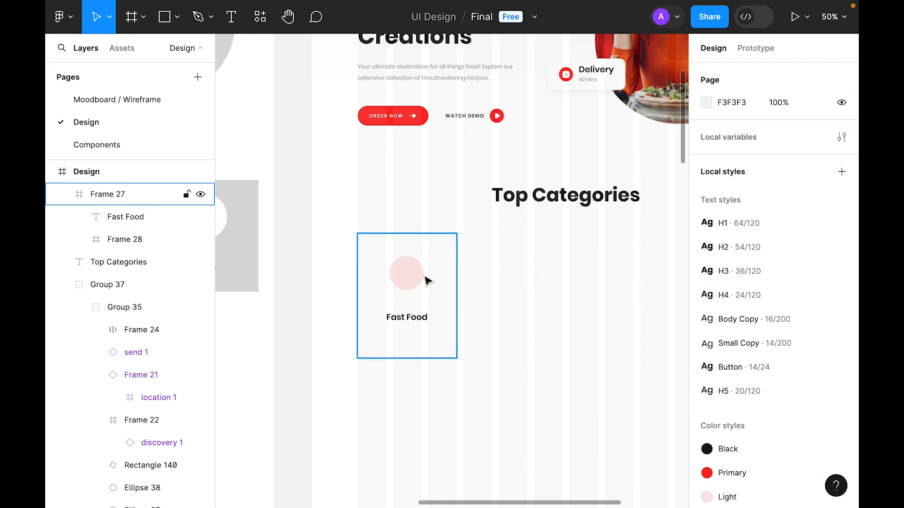
Step: Place an instance of the Icons component with the Pizza variant on the empty canvas beside the Fast Food card
left_click(119, 148)
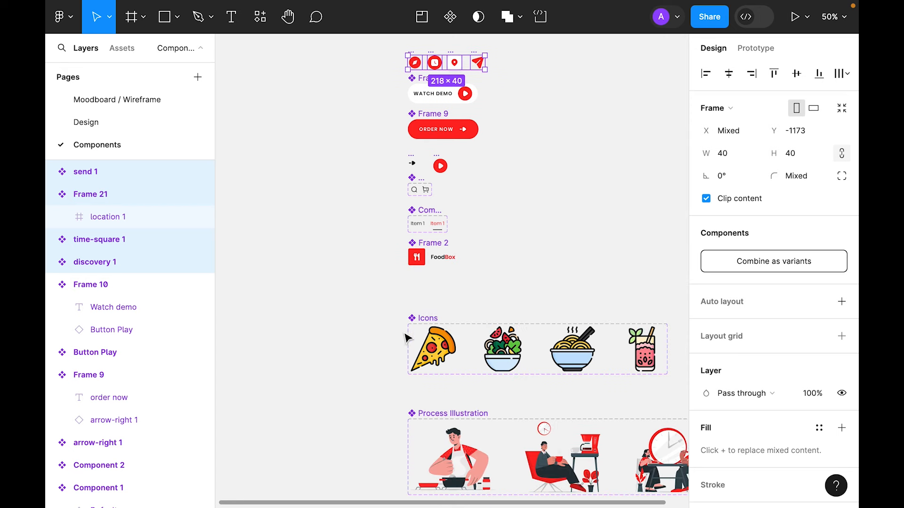
left_click(113, 123)
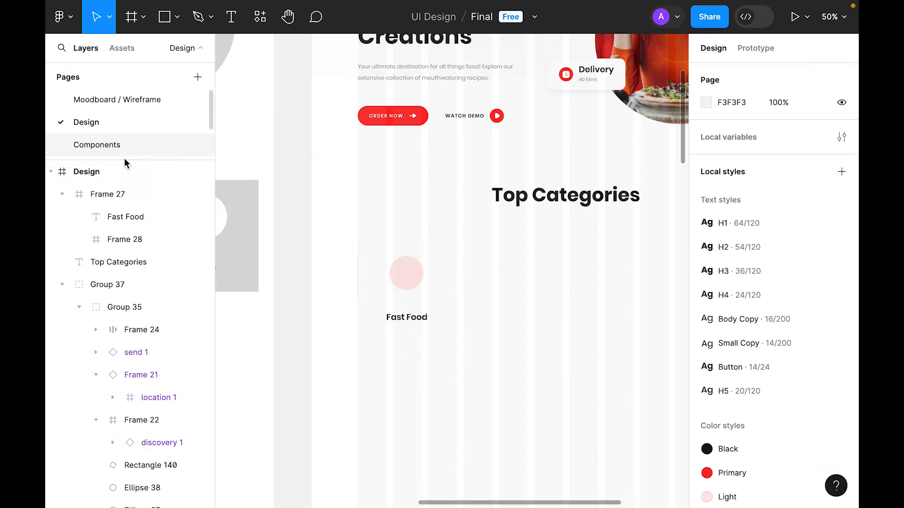
left_click(117, 45)
scroll(136, 325, "down", 5)
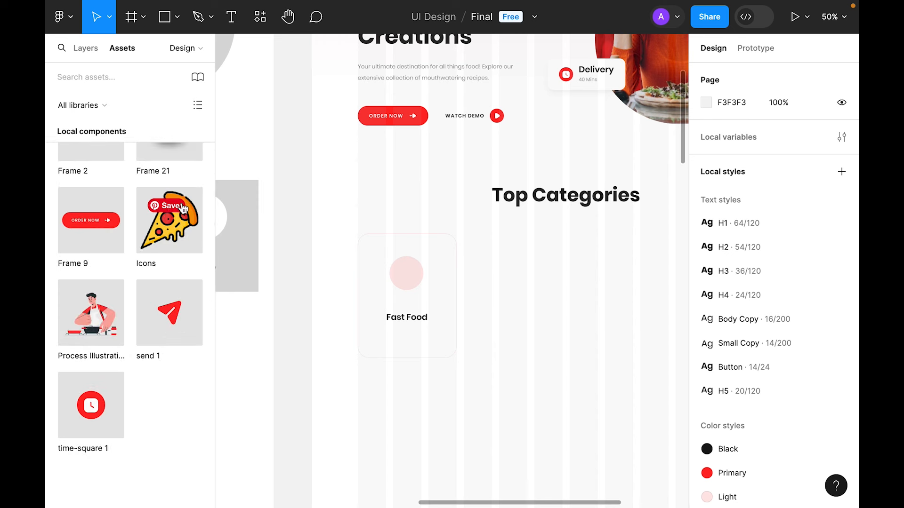
left_click_drag(186, 208, 567, 341)
left_click(645, 415)
left_click(521, 314)
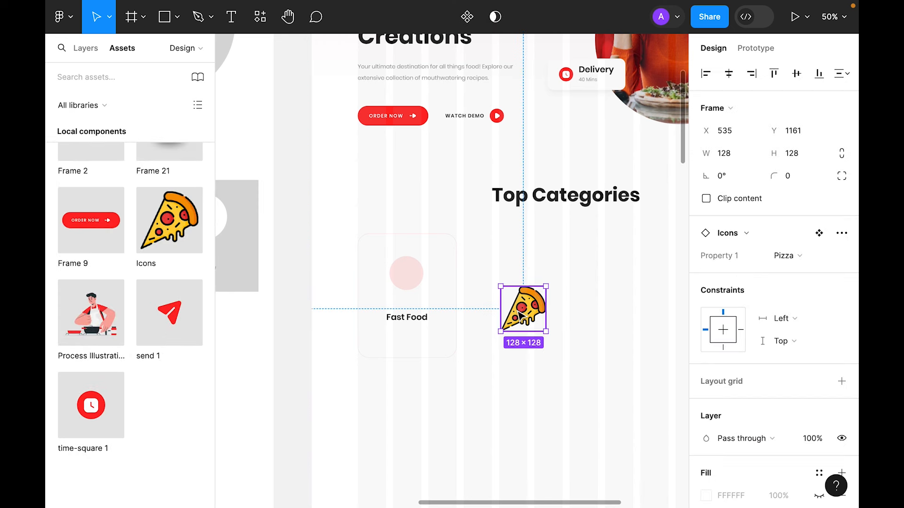
Step: Move the pizza icon into the card's circle, resize it to 64 × 64 and centre it both ways
key("Delete")
double_click(409, 278)
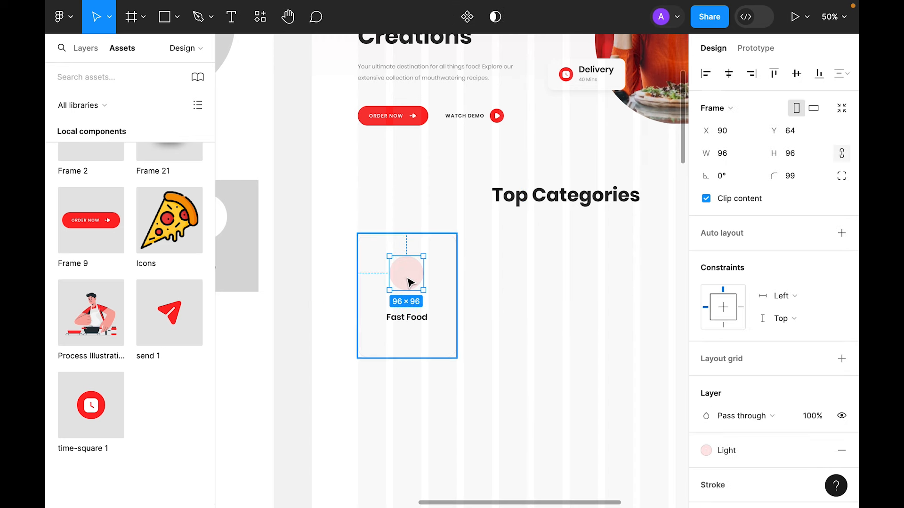
key("ctrl+v")
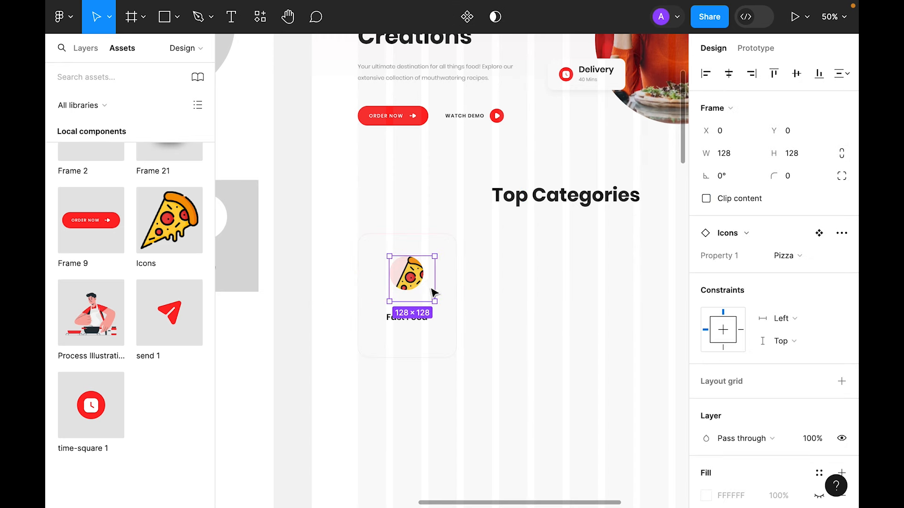
left_click(809, 159)
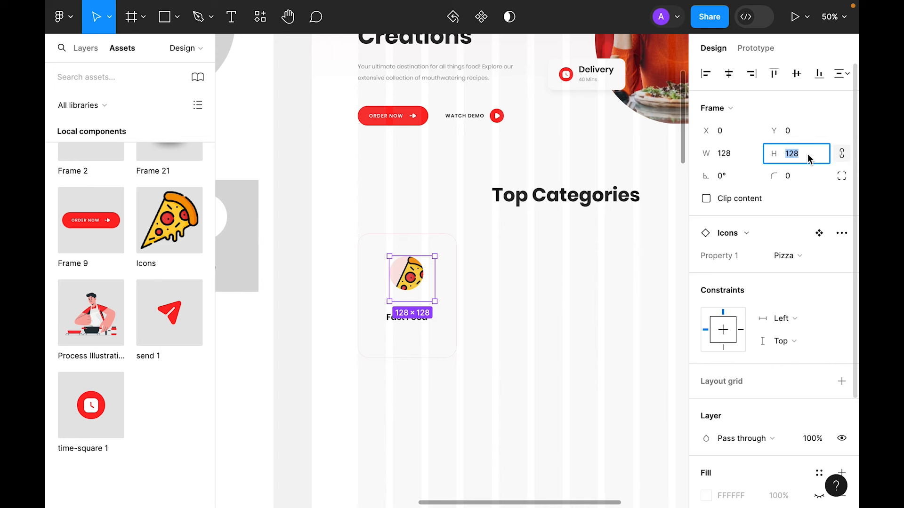
key("Return")
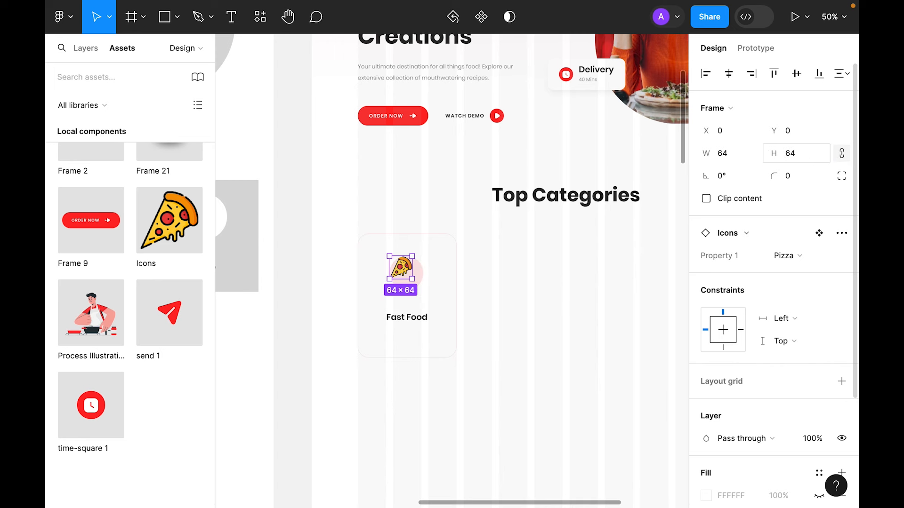
left_click(729, 73)
left_click(799, 76)
Step: Resize the circle behind the pizza icon to 104 × 104
double_click(417, 275)
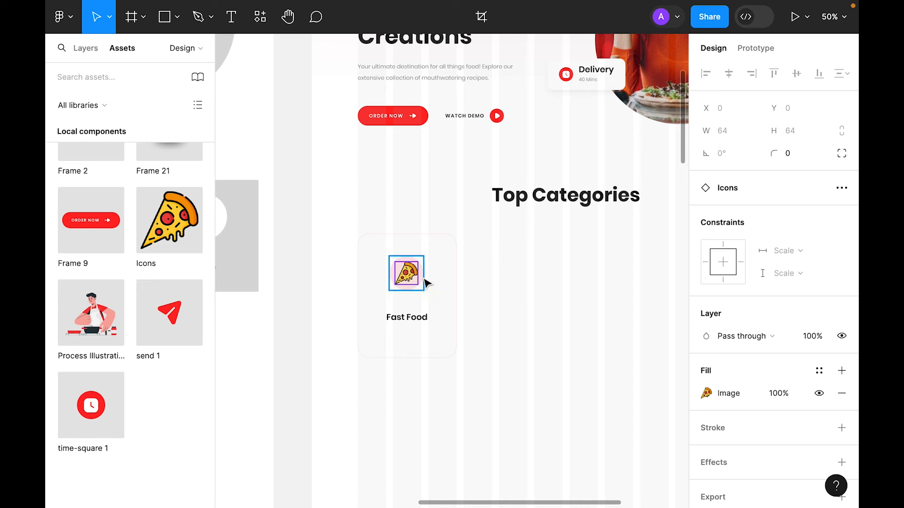
left_click(421, 275)
left_click(808, 156)
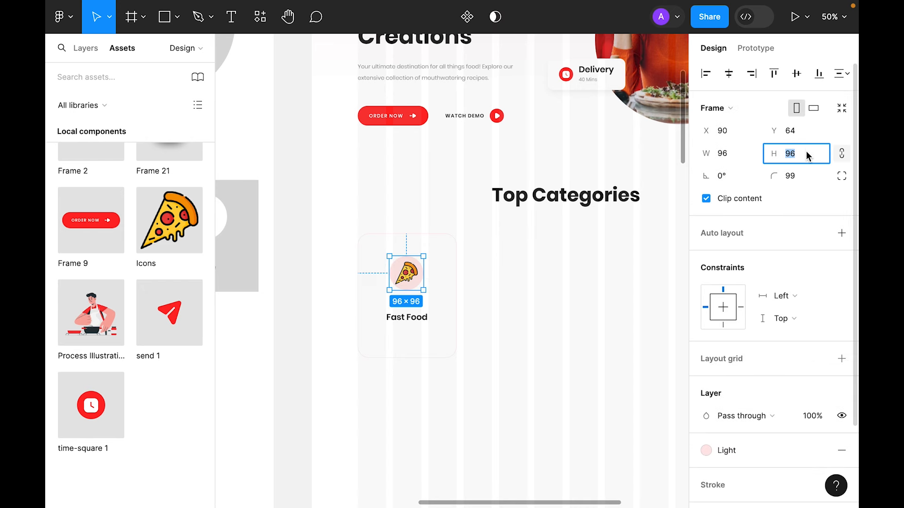
type("100")
key("Return")
type("104")
key("Return")
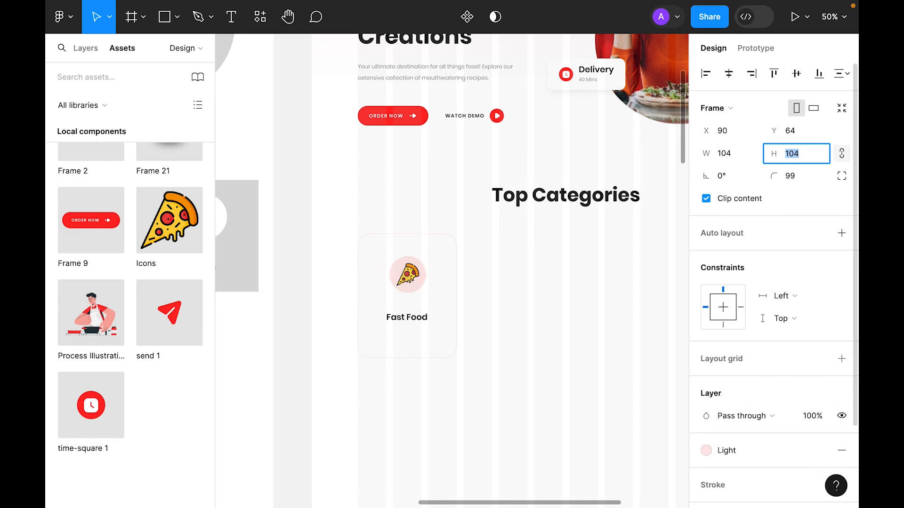
Step: Resize the pizza icon to 48 × 48 and centre it horizontally and vertically in the circle
left_click(409, 278)
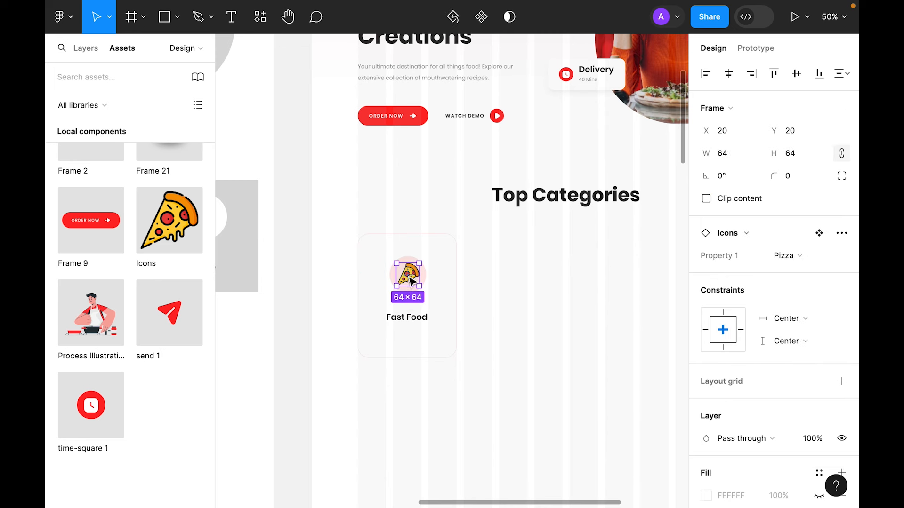
left_click(808, 157)
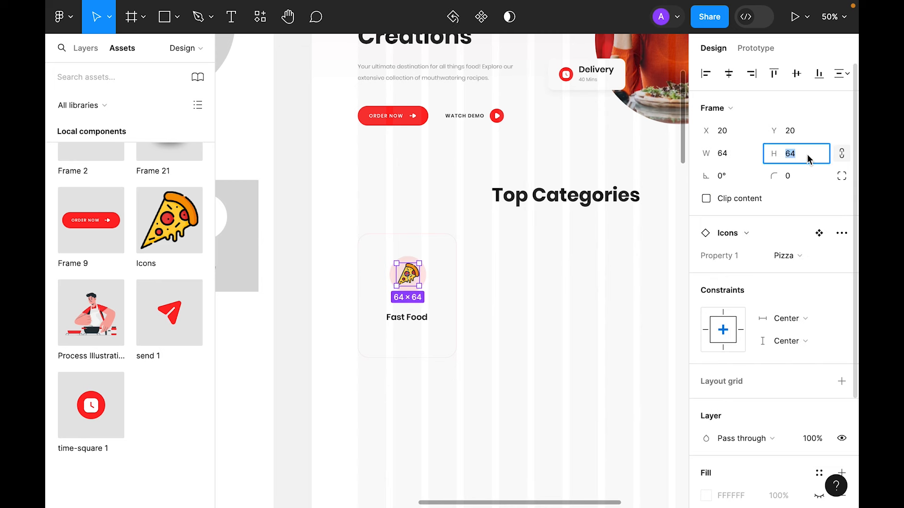
key("Return")
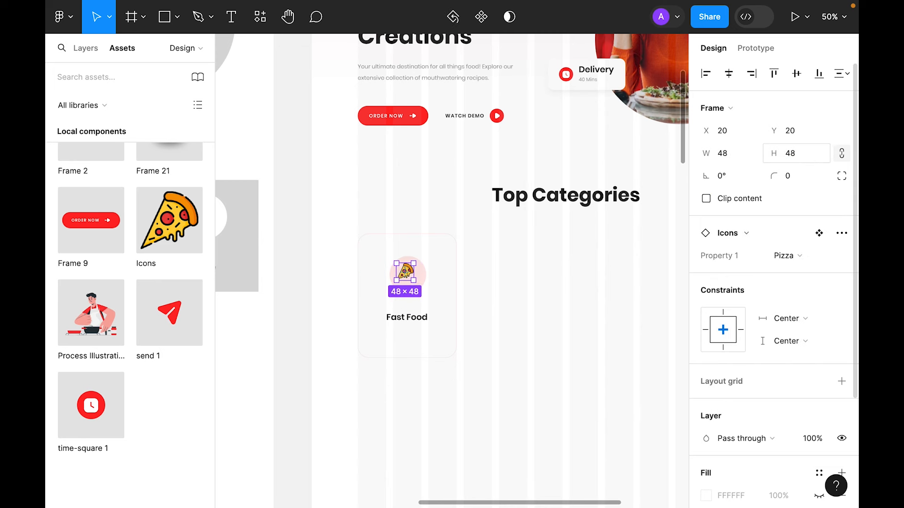
left_click(728, 73)
left_click(795, 74)
Step: Add auto layout to the Fast Food card with a vertical gap of 48 and vertical padding of 96
left_click(422, 292)
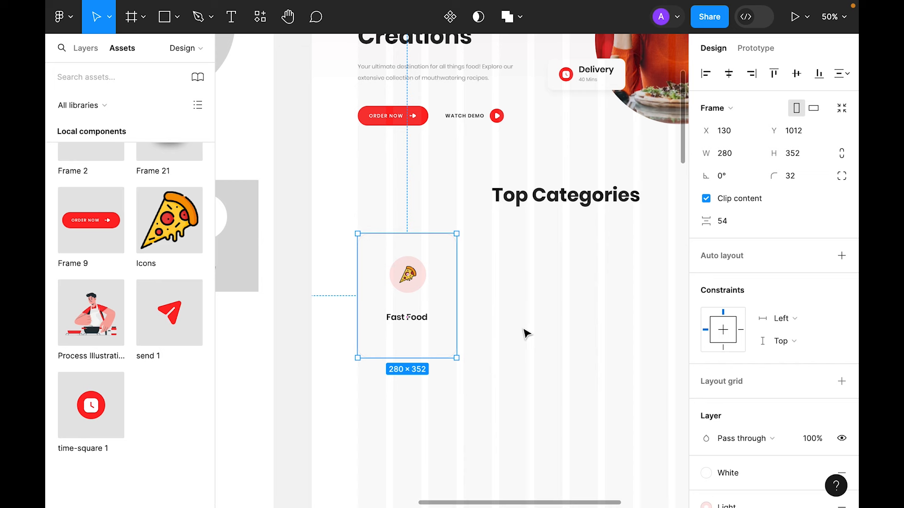
key("shift+a")
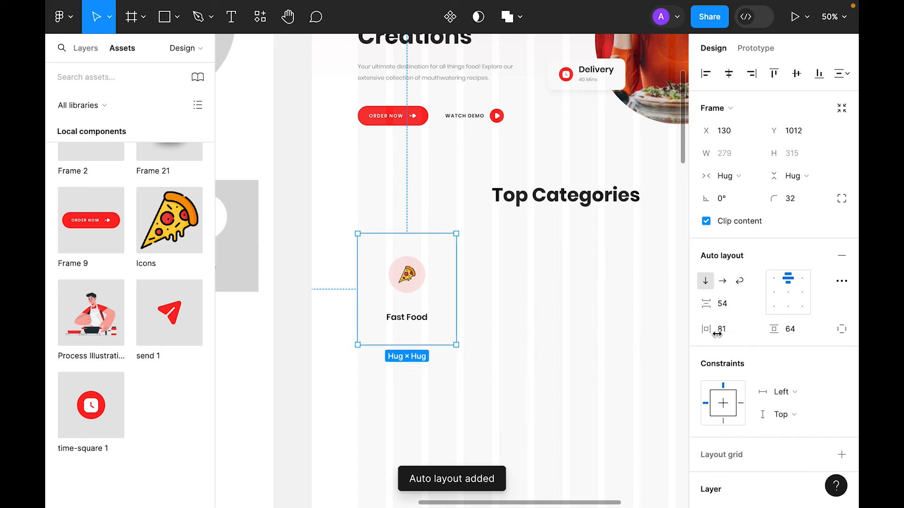
left_click(735, 304)
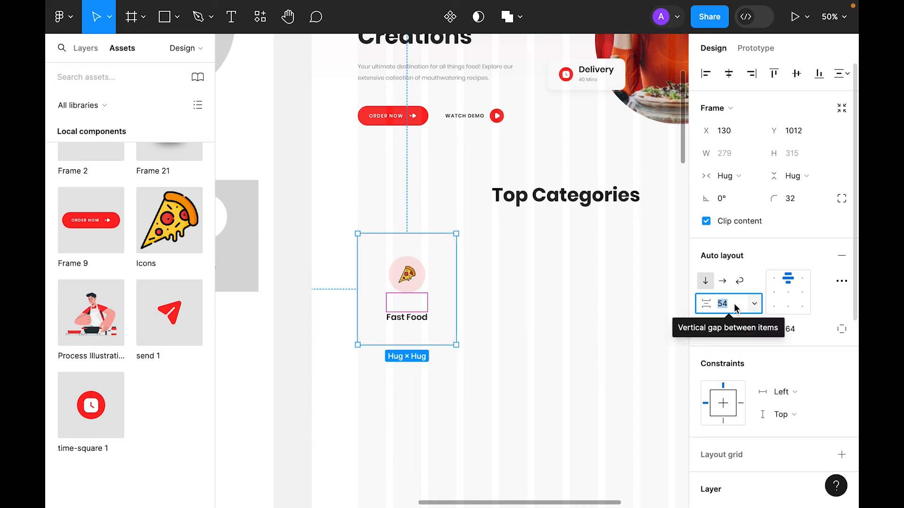
type("48")
key("Return")
left_click(805, 329)
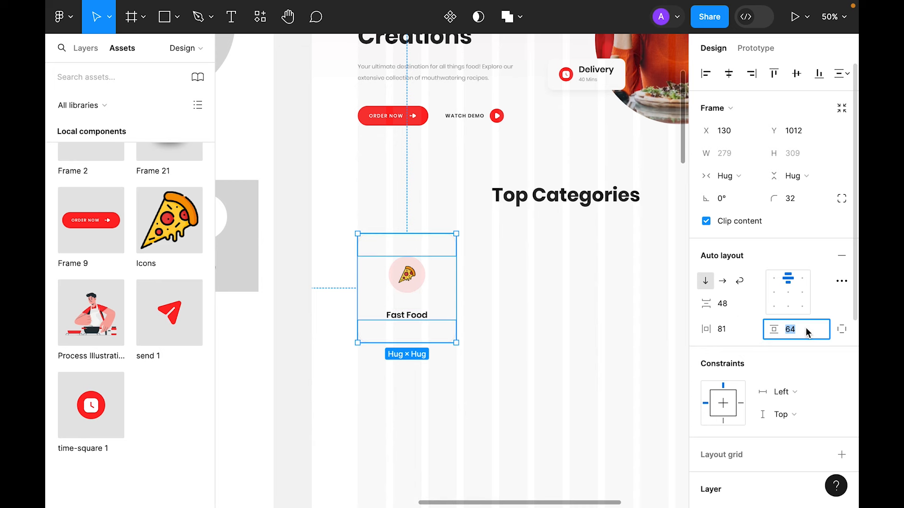
key("Return")
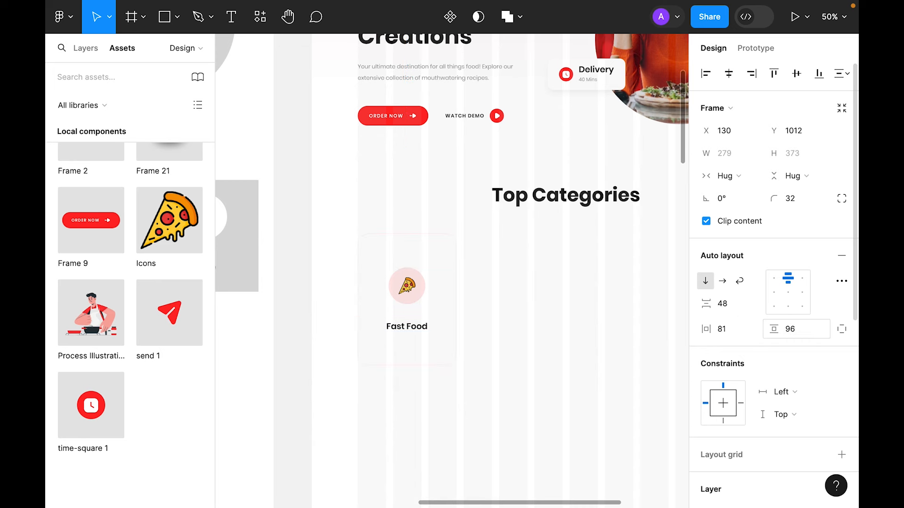
Step: Turn the Fast Food card into a component and add a second variant to it
scroll(561, 328, "down", 1)
scroll(560, 327, "right", 1)
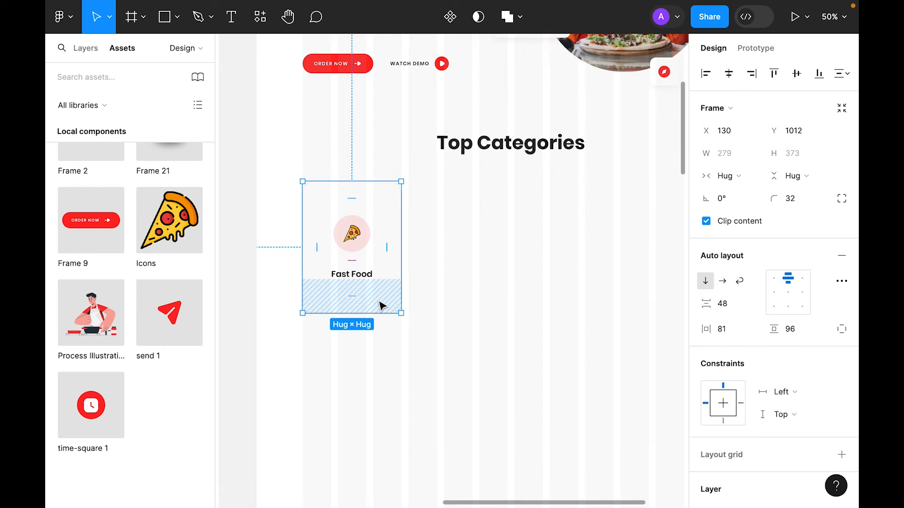
left_click(449, 18)
left_click(450, 19)
left_click(507, 293)
scroll(507, 293, "down", 1)
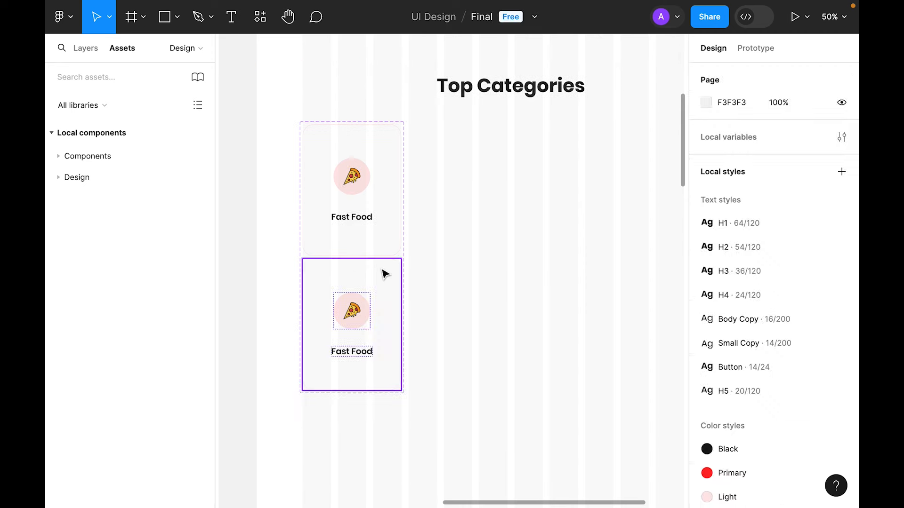
Step: Change the second card variant's fill to the Primary colour style
left_click(394, 281)
scroll(758, 367, "down", 5)
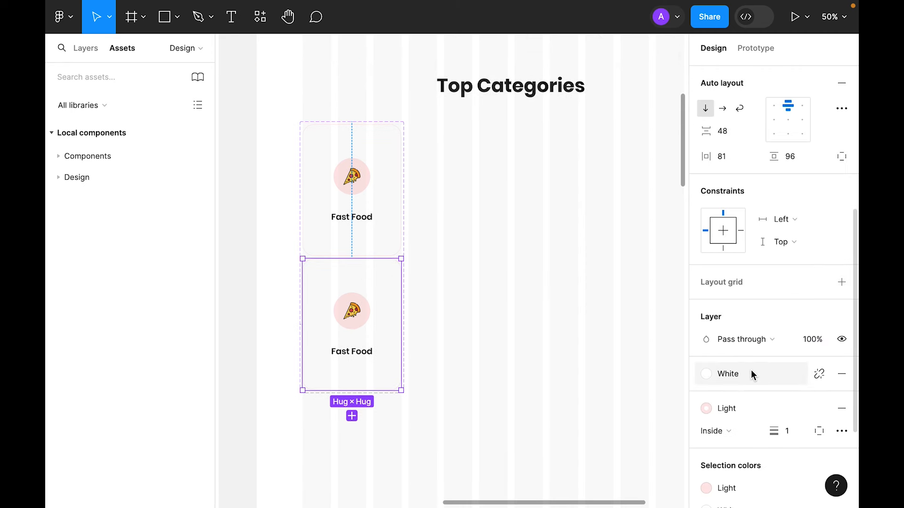
scroll(750, 370, "down", 3)
left_click(744, 232)
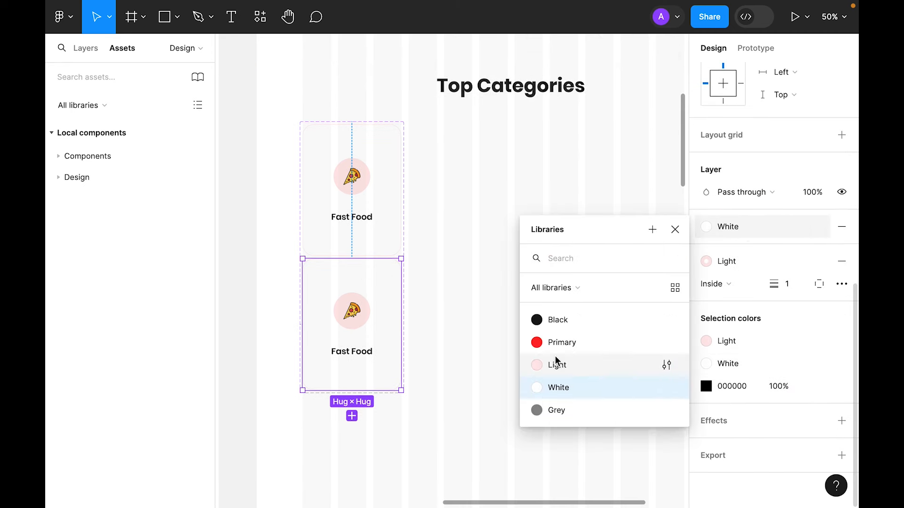
left_click(560, 341)
Step: Apply the White colour style to the "Fast Food" label in the red card variant
double_click(340, 357)
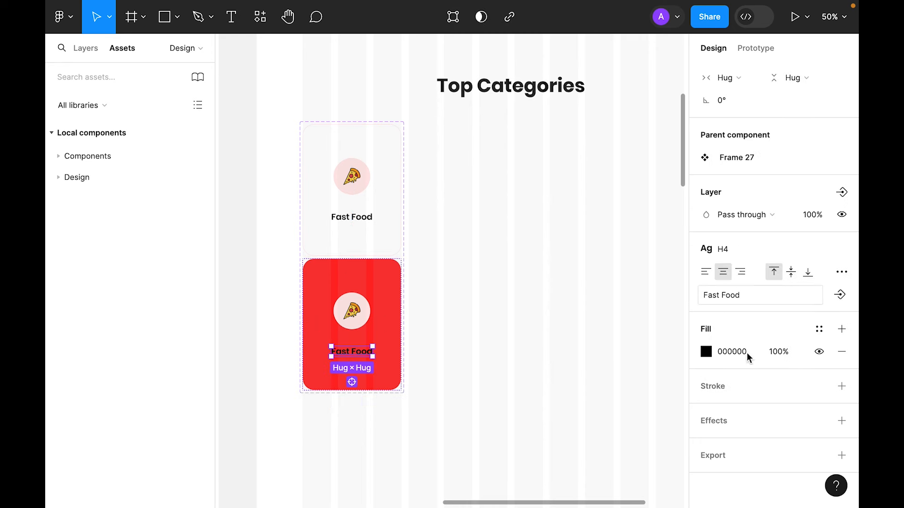
left_click(819, 329)
left_click(560, 457)
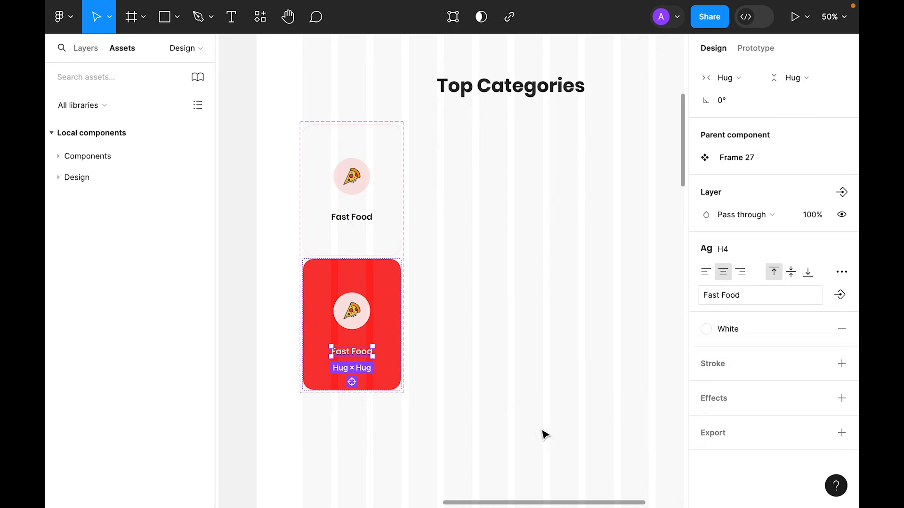
Step: Apply the Black colour style to the "Fast Food" label in the default card variant
left_click(371, 223)
left_click(370, 222)
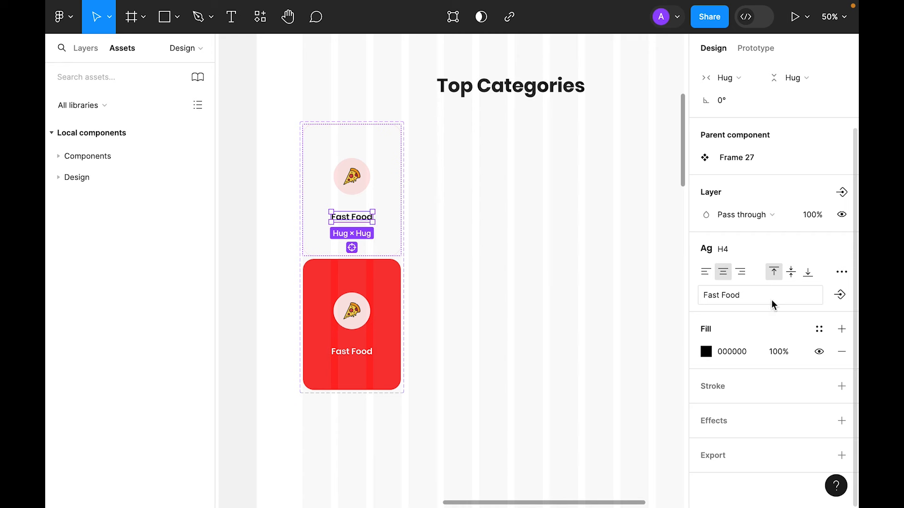
left_click(819, 328)
left_click(566, 394)
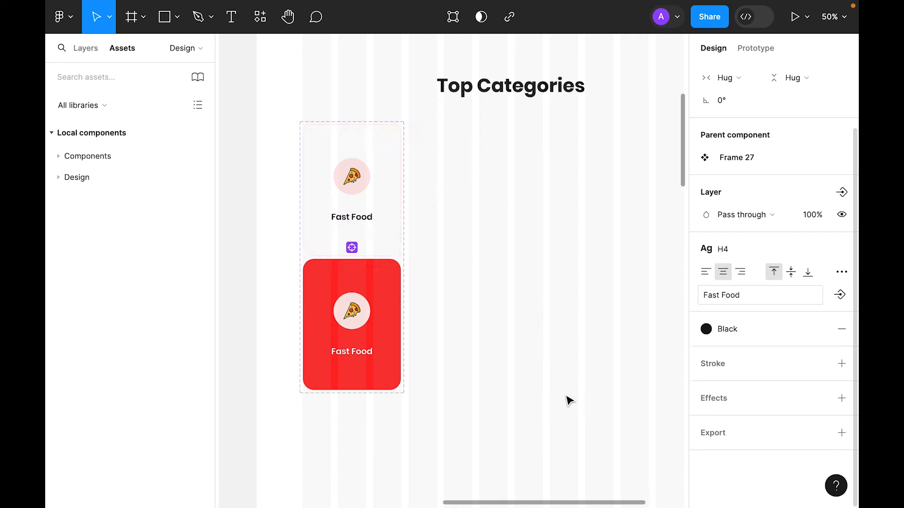
left_click(477, 220)
scroll(395, 291, "down", 1)
Step: Add a drop shadow to the red card variant with a Y offset of 8 and a blur of 16
left_click(391, 294)
scroll(742, 330, "down", 2)
left_click(842, 420)
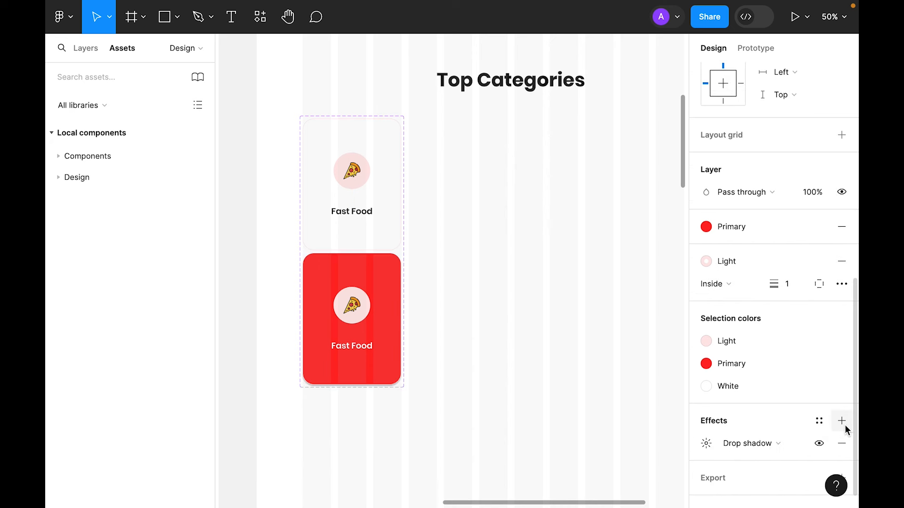
left_click(706, 444)
left_click(566, 458)
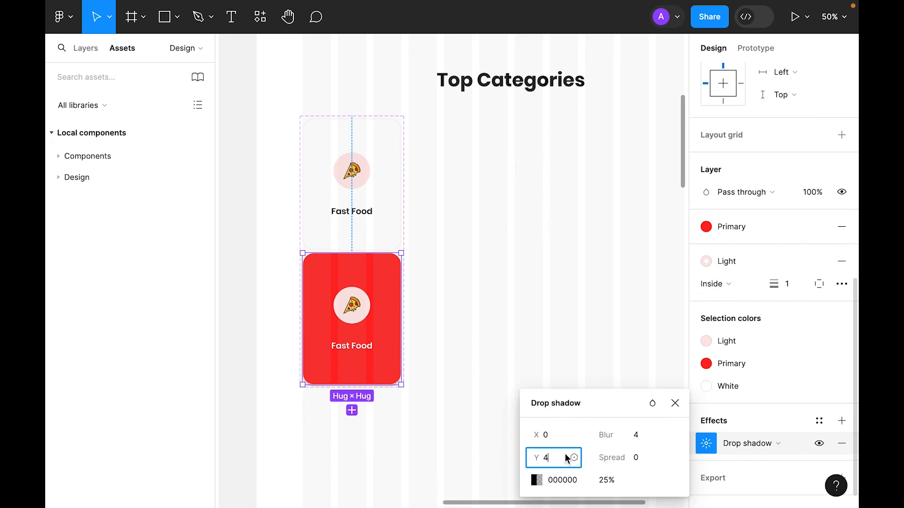
type("8")
key("Tab")
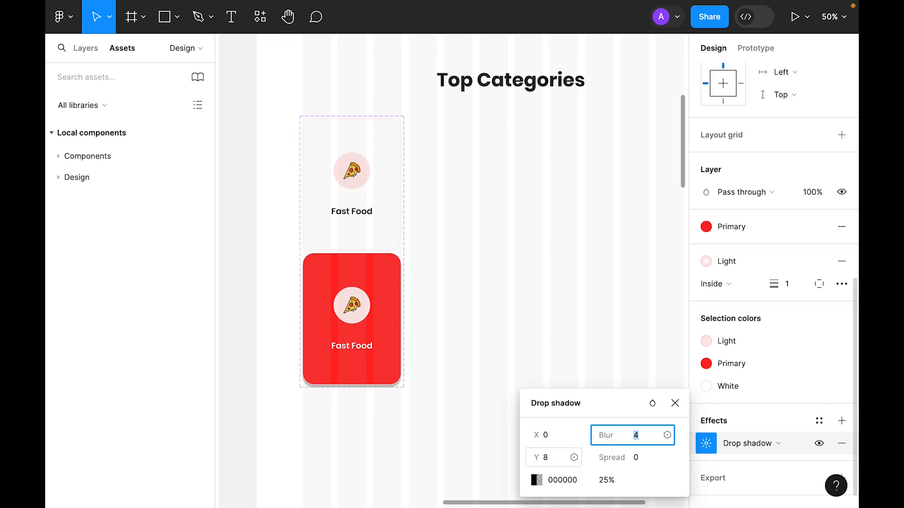
type("16")
key("Return")
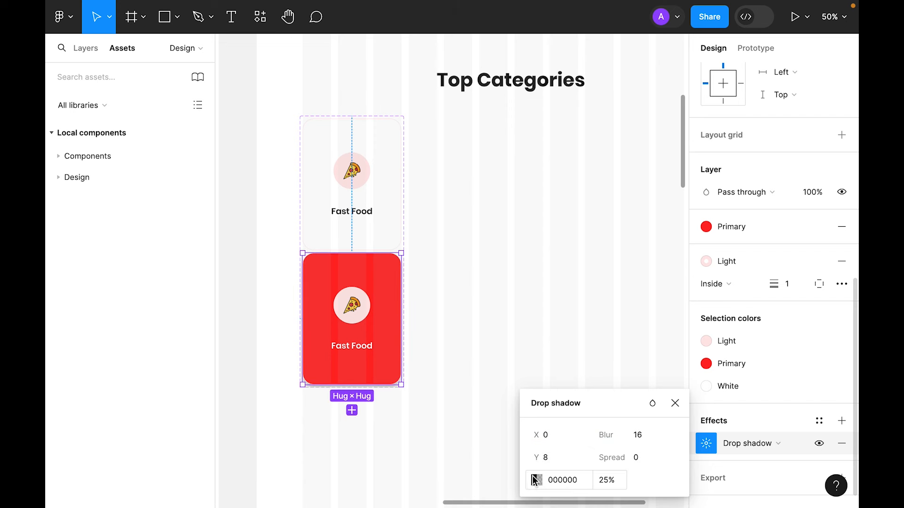
Step: Set the red card variant's drop shadow colour to FF2626 at 50% opacity
left_click(537, 480)
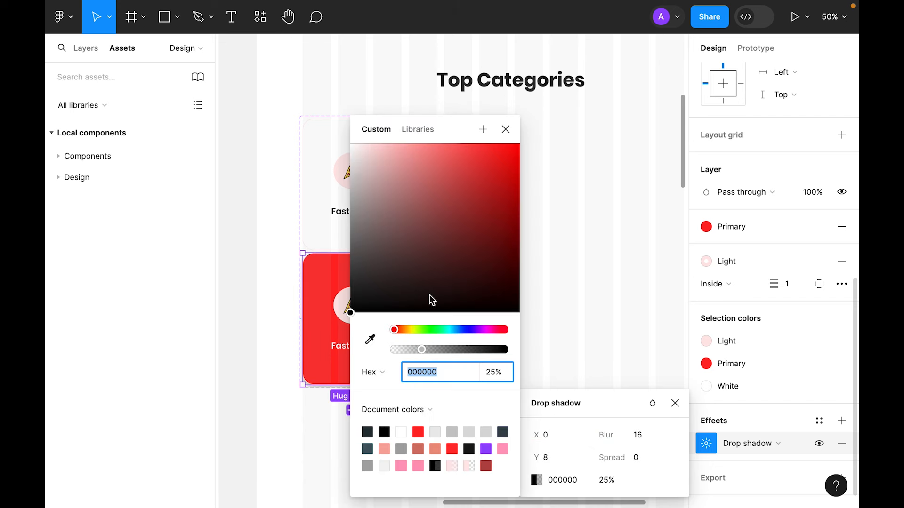
left_click(418, 432)
left_click(505, 128)
left_click(624, 483)
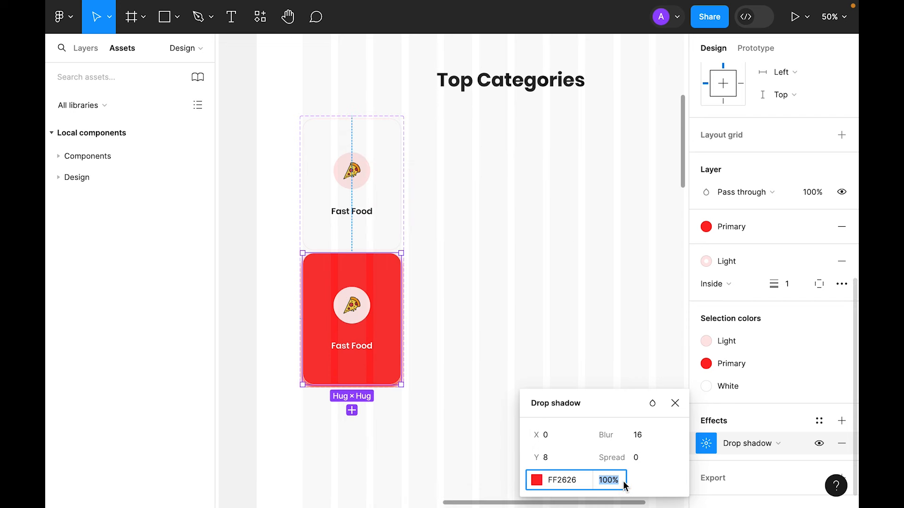
type("50")
key("Return")
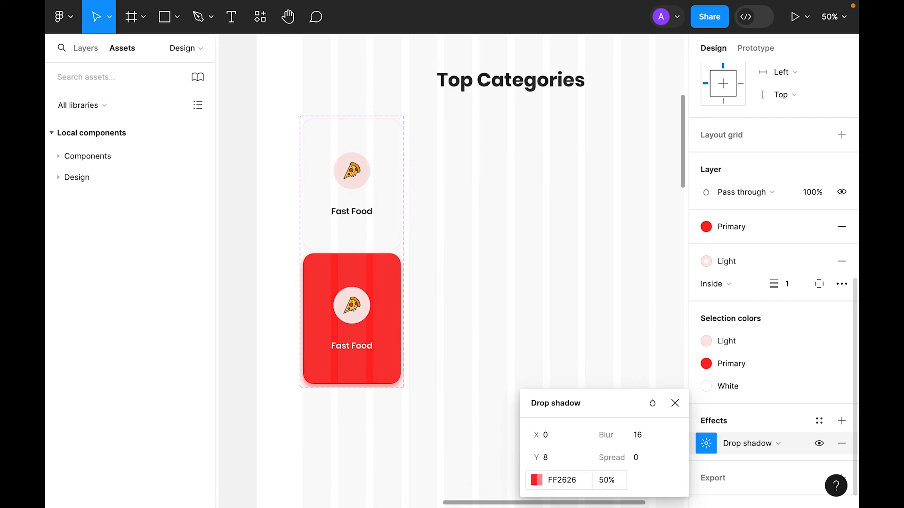
left_click(674, 404)
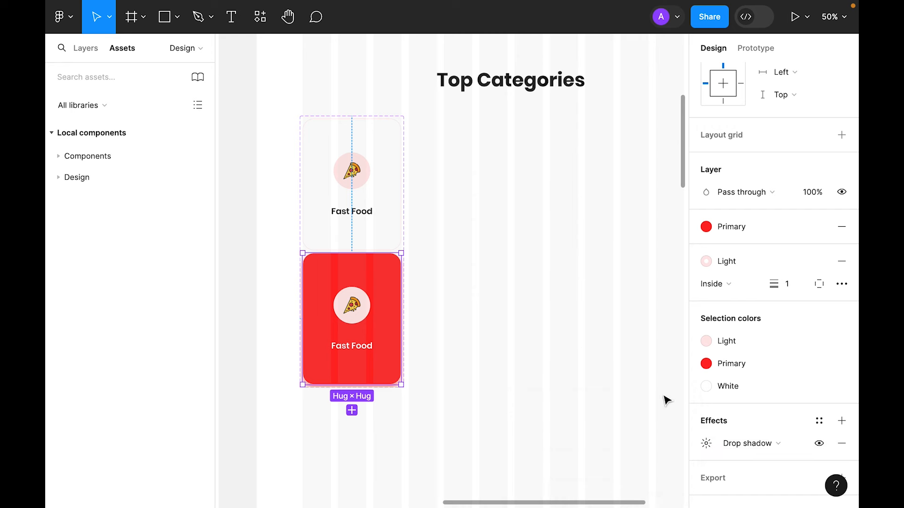
Step: Resize the Frame 27 component set to fit its variants, including the red card's shadow
left_click(389, 127)
scroll(843, 141, "up", 6)
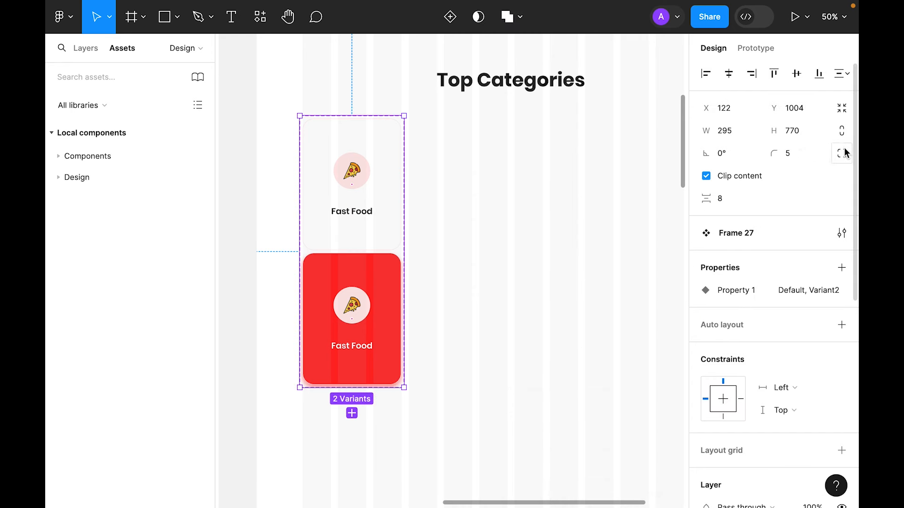
left_click(844, 112)
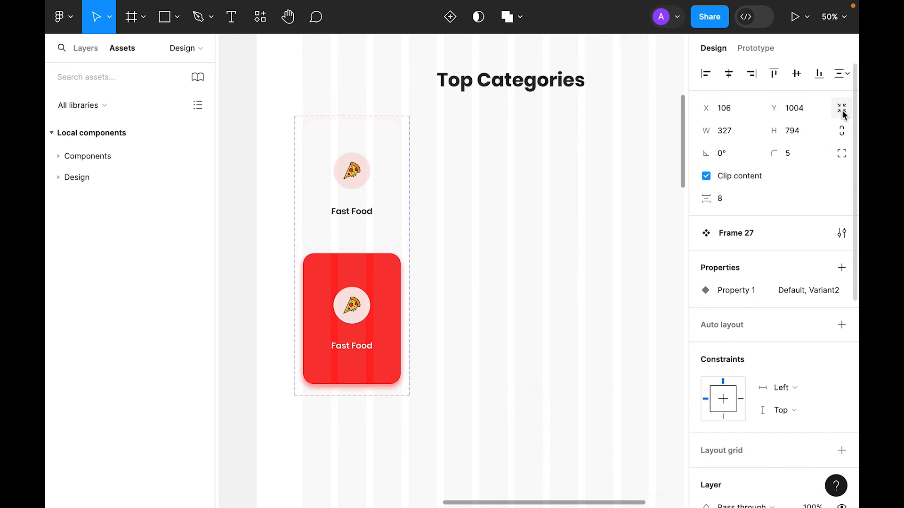
Step: Remove the Light stroke from the red card variant and set its drop shadow to Y 16 and blur 32
left_click(373, 379)
scroll(831, 434, "down", 9)
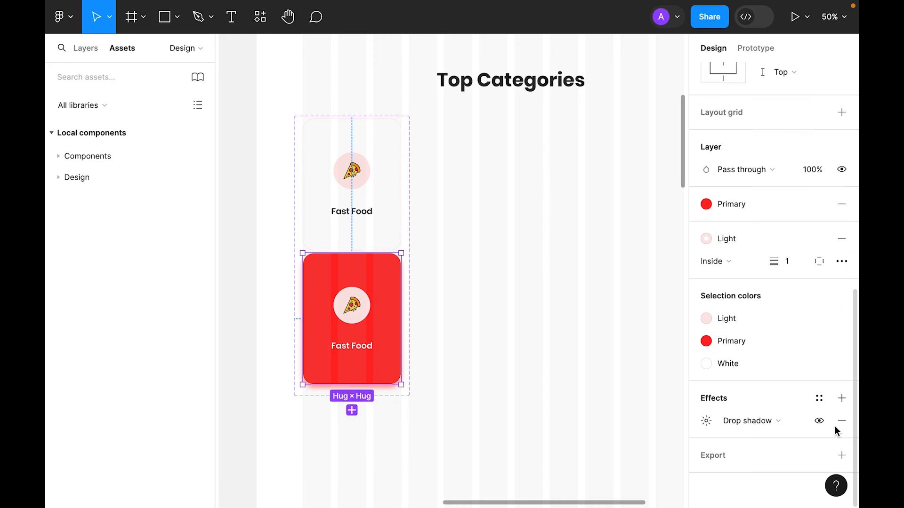
left_click(842, 239)
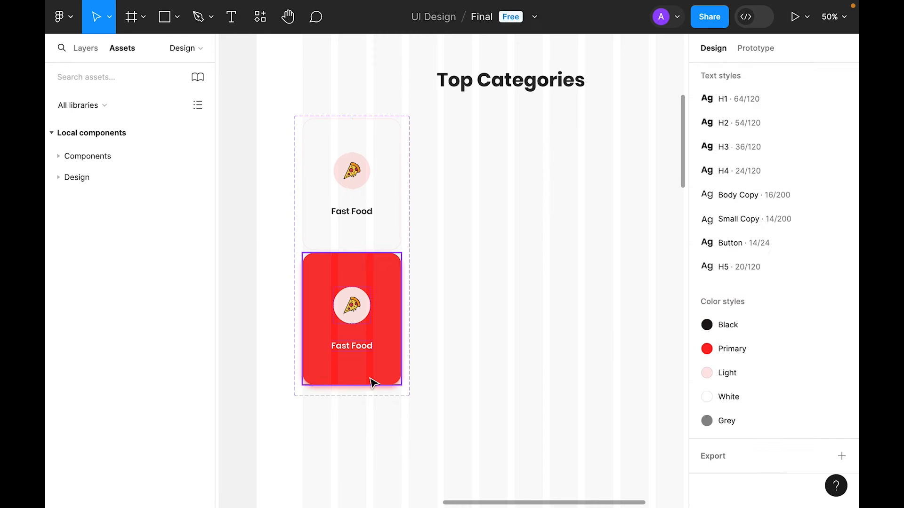
left_click(706, 421)
left_click(648, 438)
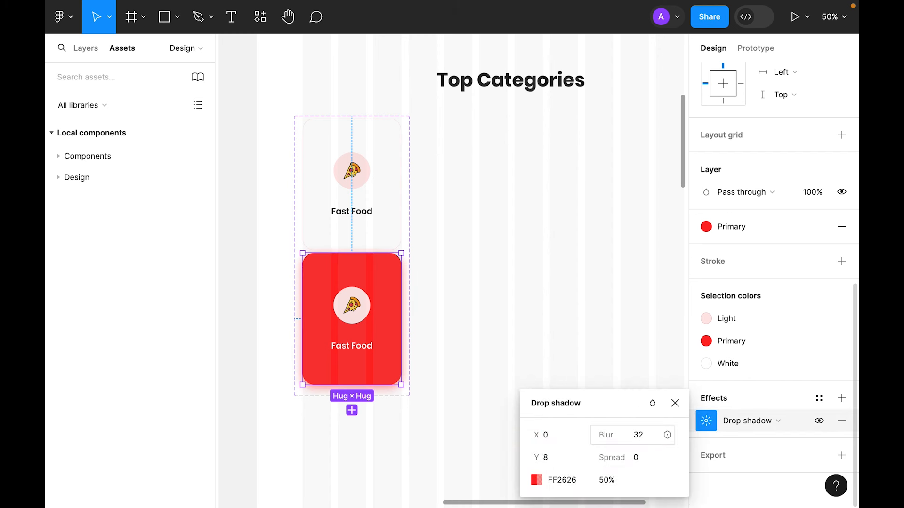
type("16")
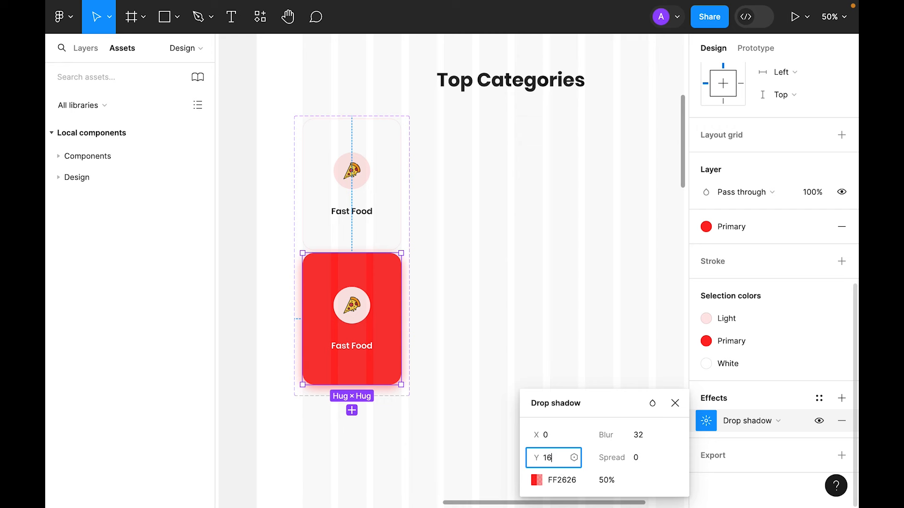
key("Return")
scroll(495, 202, "left", 1)
left_click(495, 201)
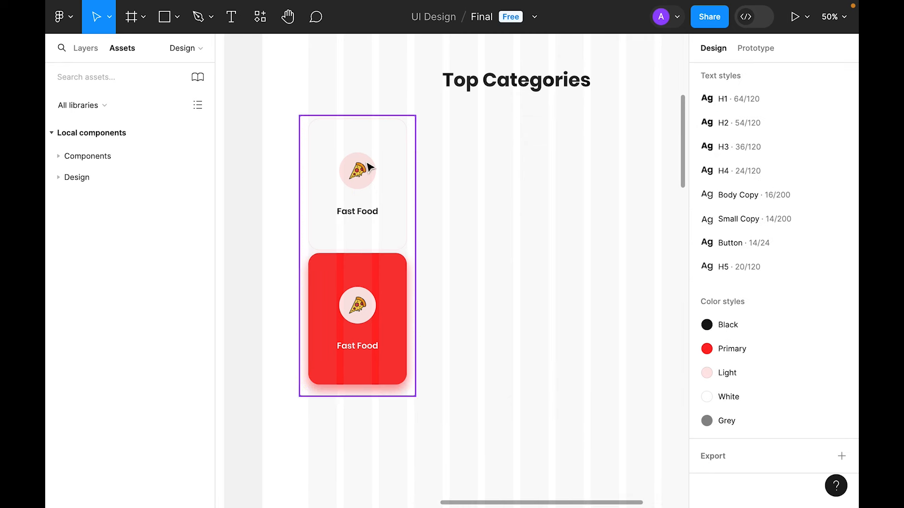
Step: Refit the Frame 27 component set's bounds around its variants and the enlarged shadow
left_click(391, 131)
scroll(837, 148, "up", 5)
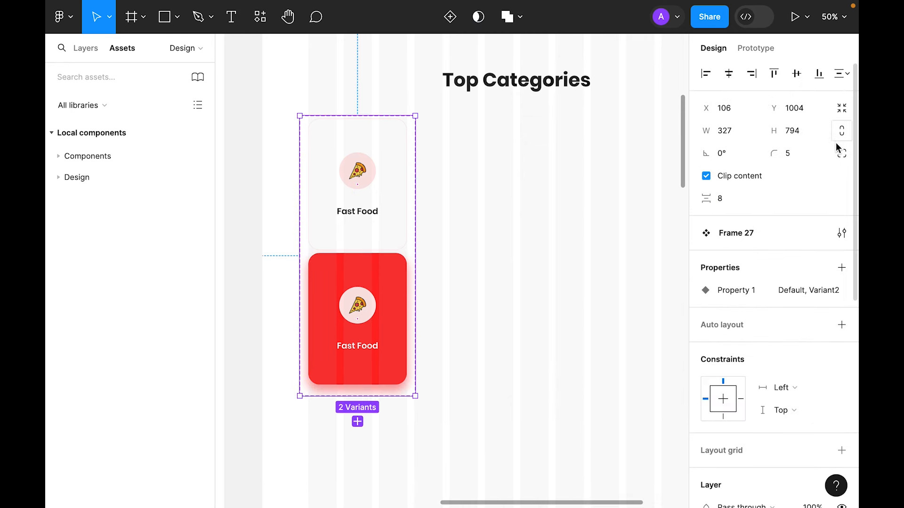
left_click(842, 110)
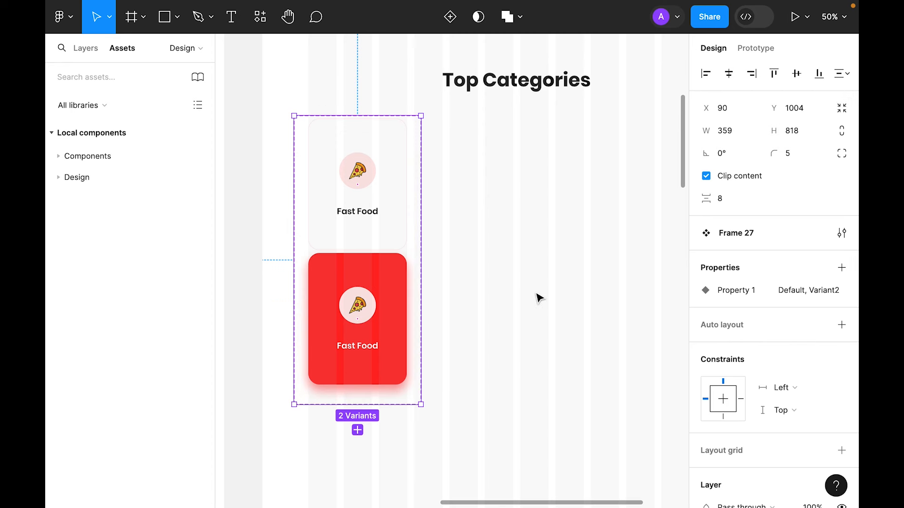
left_click(544, 272)
Step: Move the Frame 27 component set from the Design page to the Components page
scroll(535, 262, "up", 2)
scroll(535, 262, "right", 2)
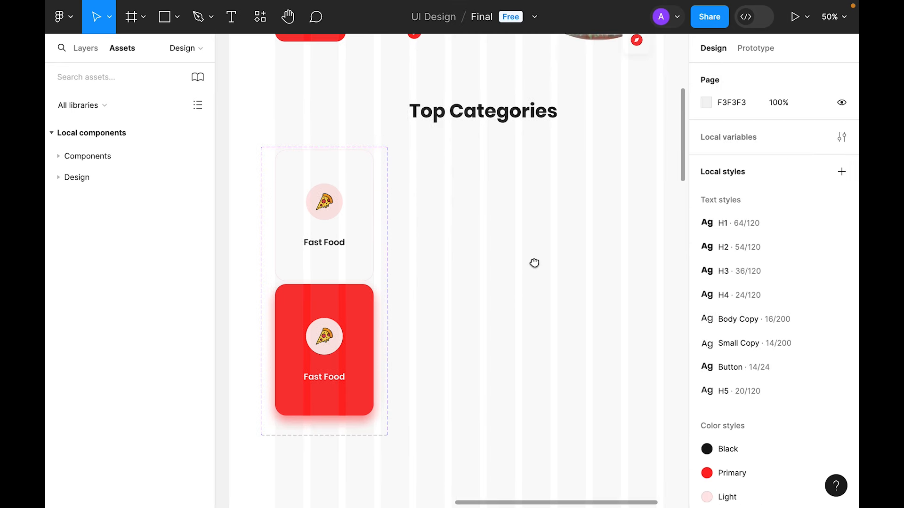
left_click(316, 210)
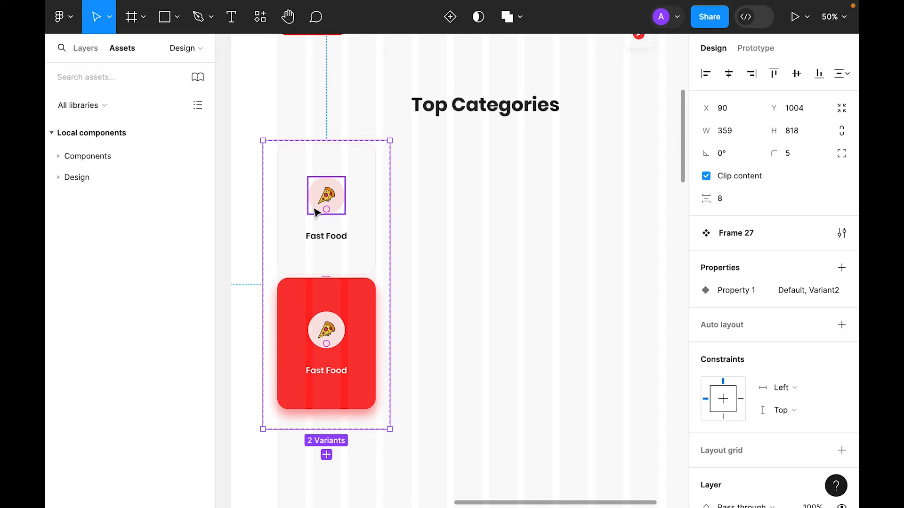
key("ctrl+x")
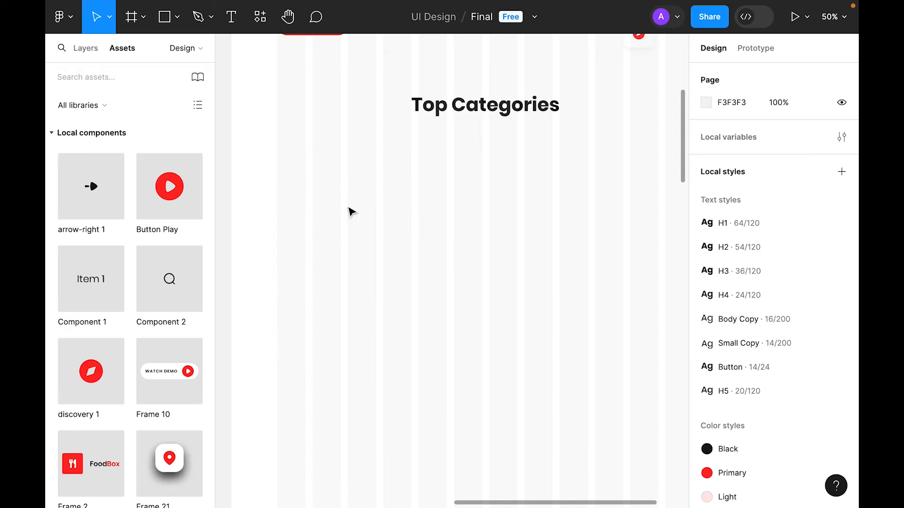
left_click(92, 52)
right_click(572, 188)
left_click(597, 190)
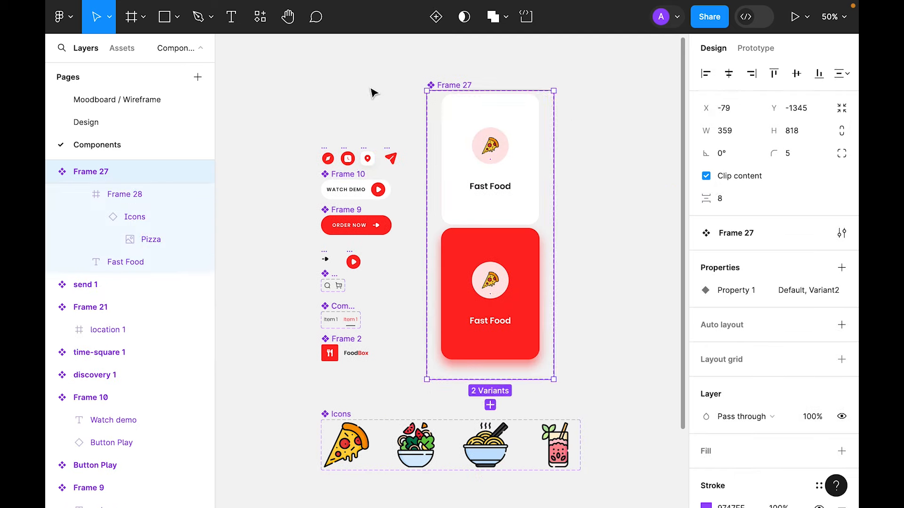
left_click(371, 92)
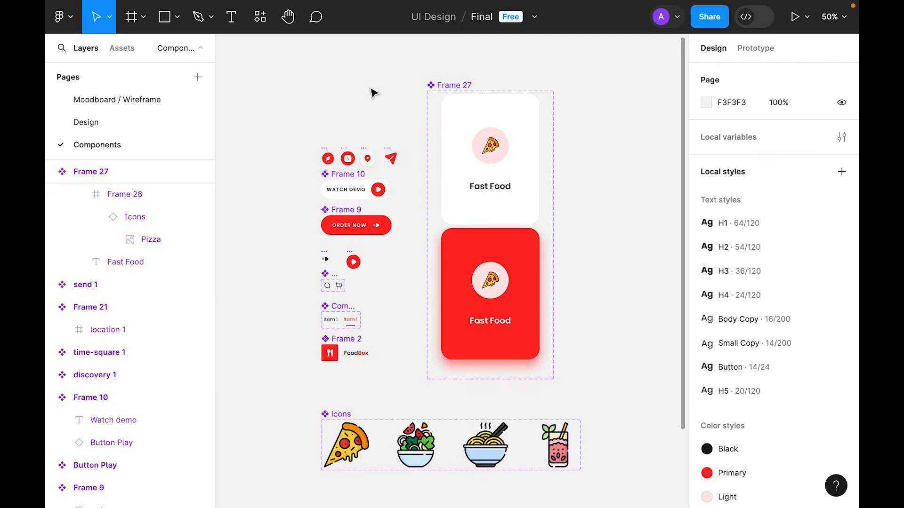
Step: Return to the Design page and place an instance of the Frame 27 card under the Top Categories heading
left_click(127, 117)
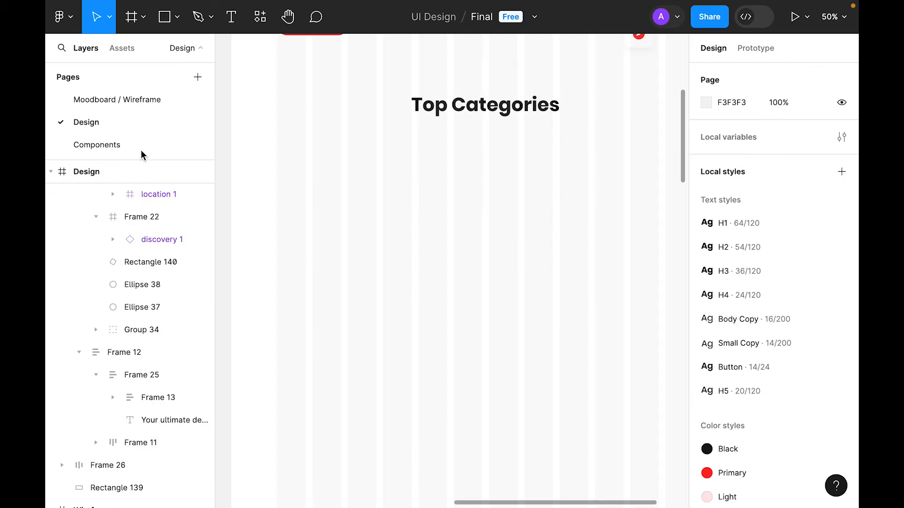
left_click(122, 47)
scroll(127, 283, "down", 5)
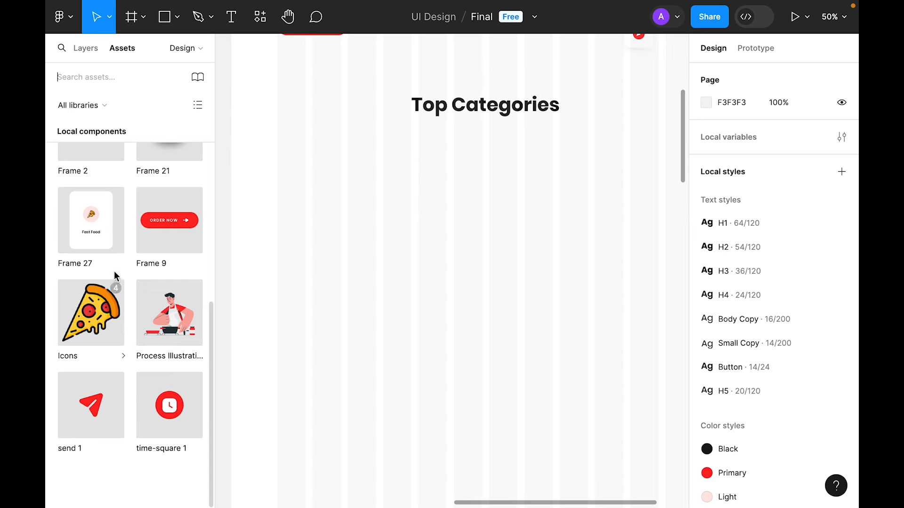
left_click_drag(87, 233, 284, 266)
Step: Duplicate the Fast Food card to make an evenly spaced row of four cards under Top Categories
left_click_drag(360, 279, 451, 236)
key("ctrl+d")
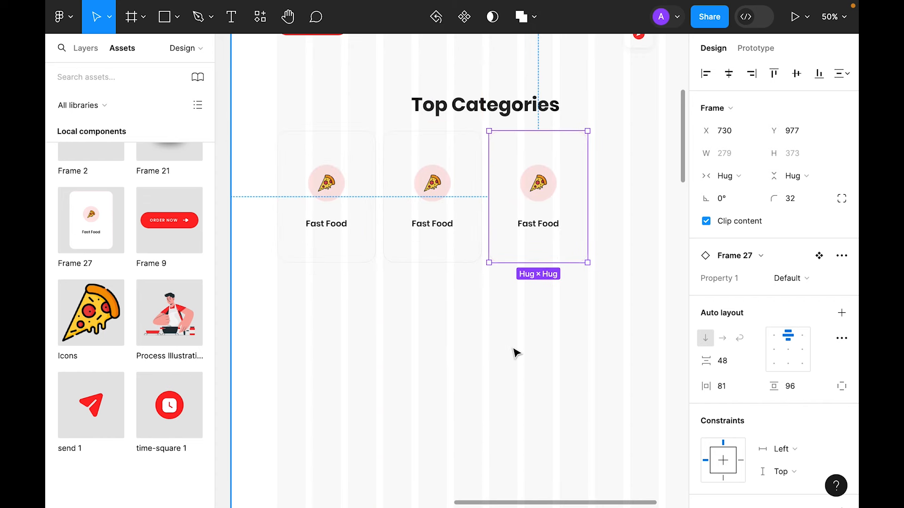
key("ctrl+d")
scroll(566, 345, "right", 3)
scroll(462, 373, "left", 4)
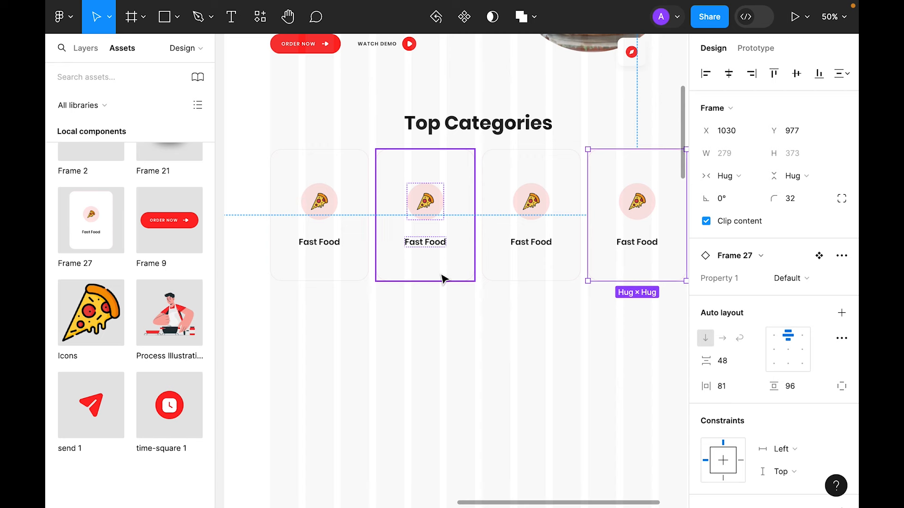
Step: Switch the second category card to the red Variant2
left_click(442, 279)
scroll(753, 287, "down", 1)
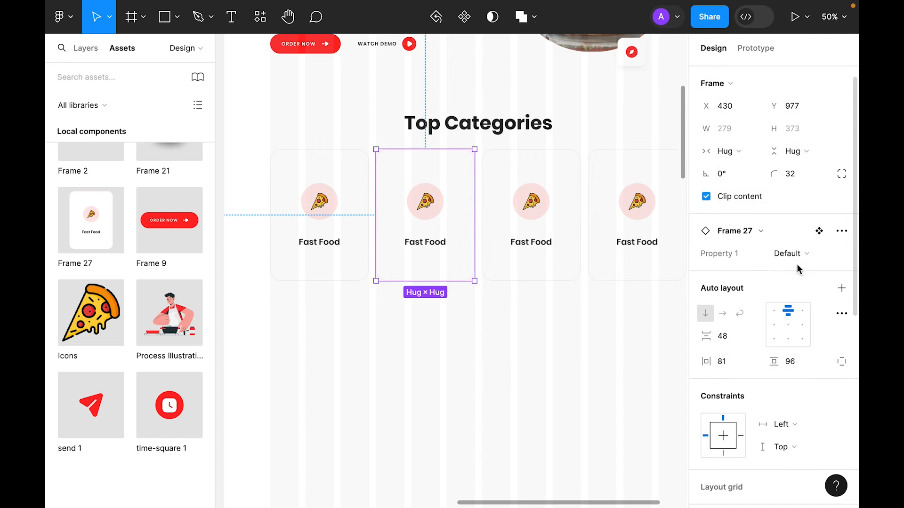
left_click(795, 255)
left_click(769, 272)
left_click(440, 404)
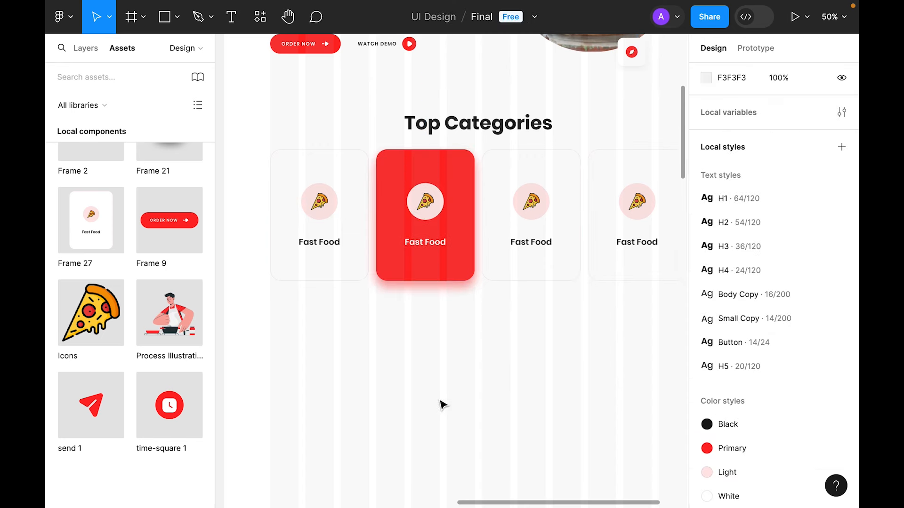
Step: Change the icon in the red category card to the Salad variant
scroll(440, 404, "up", 2)
scroll(440, 405, "right", 1)
left_click(402, 243)
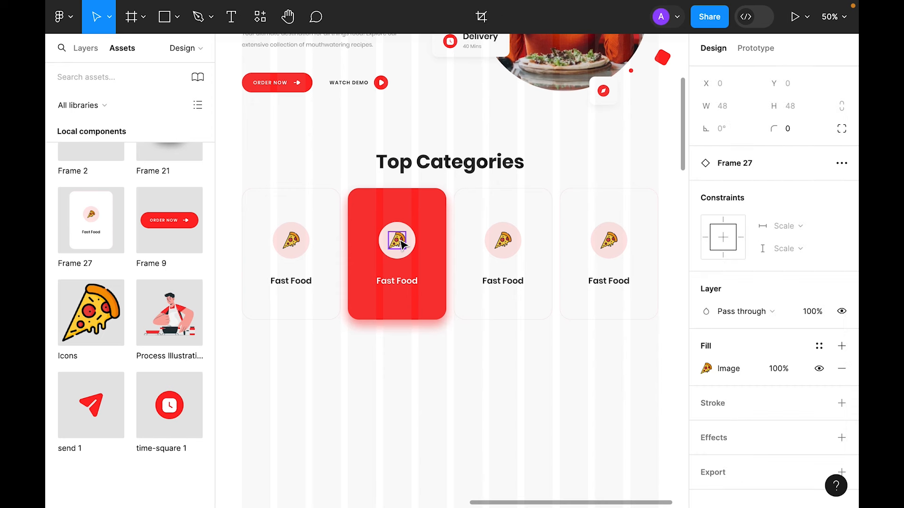
scroll(758, 330, "down", 1)
left_click(598, 360)
double_click(393, 241)
left_click(800, 234)
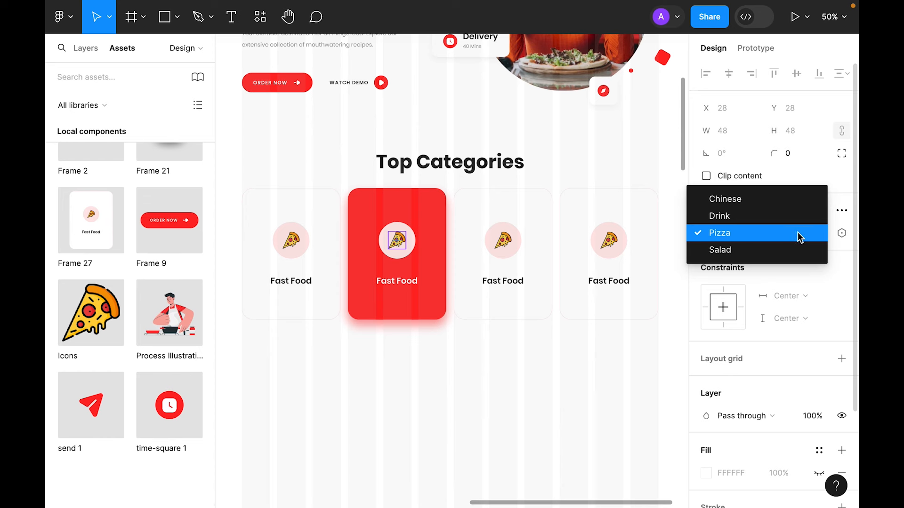
left_click(732, 250)
Step: Change the red category card's label to "Salad"
double_click(396, 281)
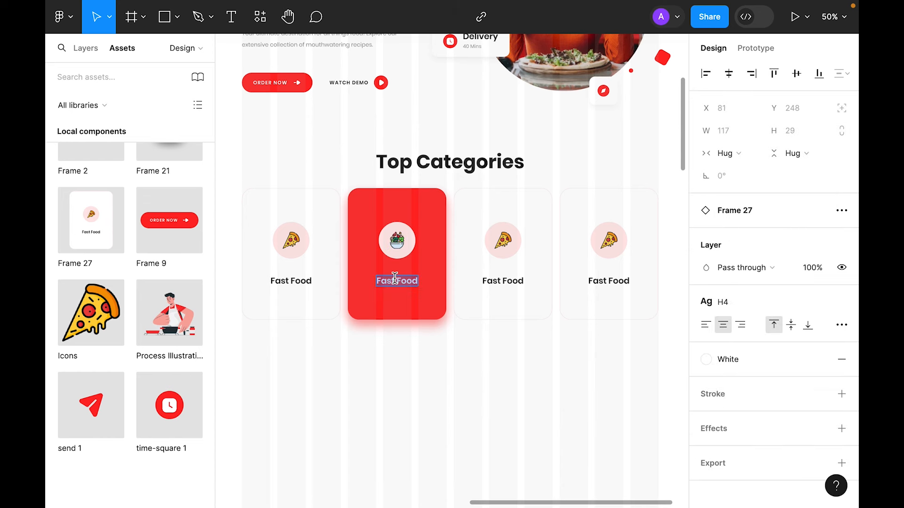
type("Salad")
key("Escape")
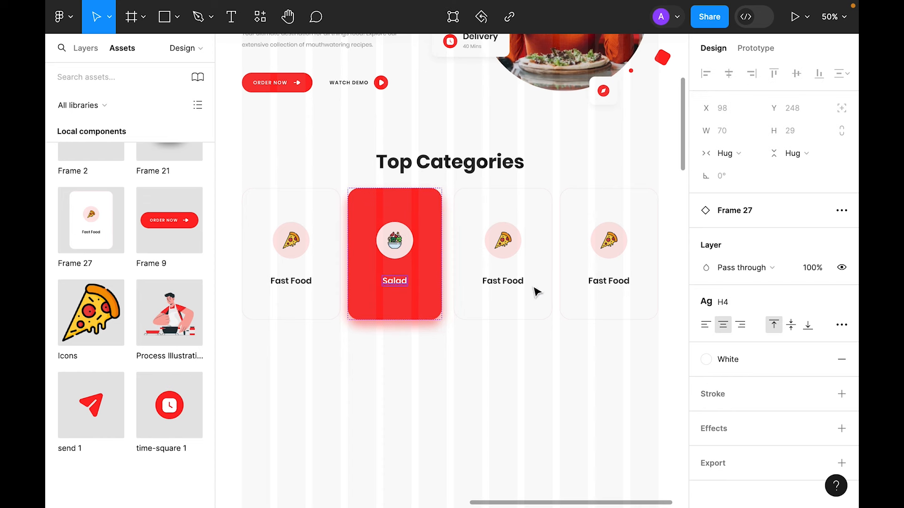
Step: Change the third card's label to "Chinese" and the fourth card's label to "Drink"
left_click(510, 279)
double_click(508, 277)
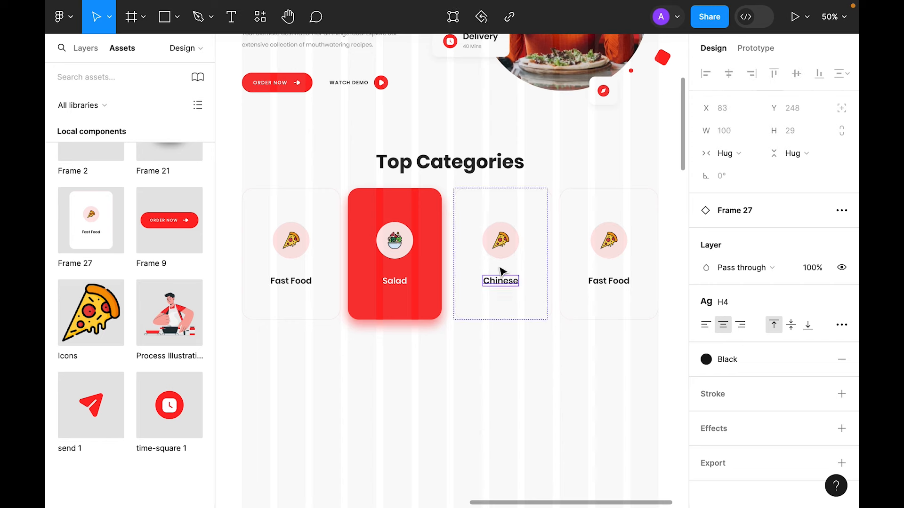
key("Escape")
double_click(609, 281)
type("Drink")
key("Escape")
Step: Set the third card's icon to the Chinese variant and the fourth card's icon to the Drink variant
left_click(606, 240)
left_click(735, 232)
left_click(774, 202)
left_click(770, 232)
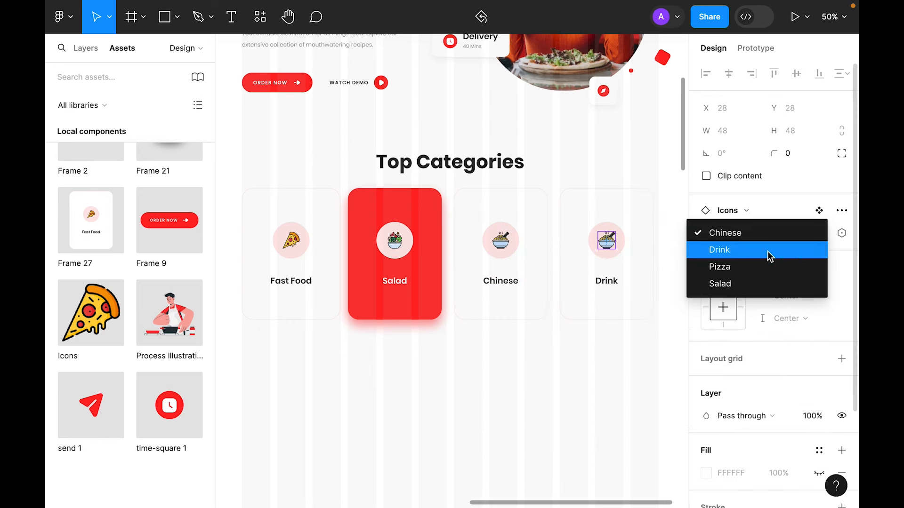
left_click(769, 250)
Step: Wrap the four category cards together in a horizontal auto layout row
left_click(494, 395)
left_click_drag(493, 396, 499, 345)
left_click_drag(590, 354, 312, 224)
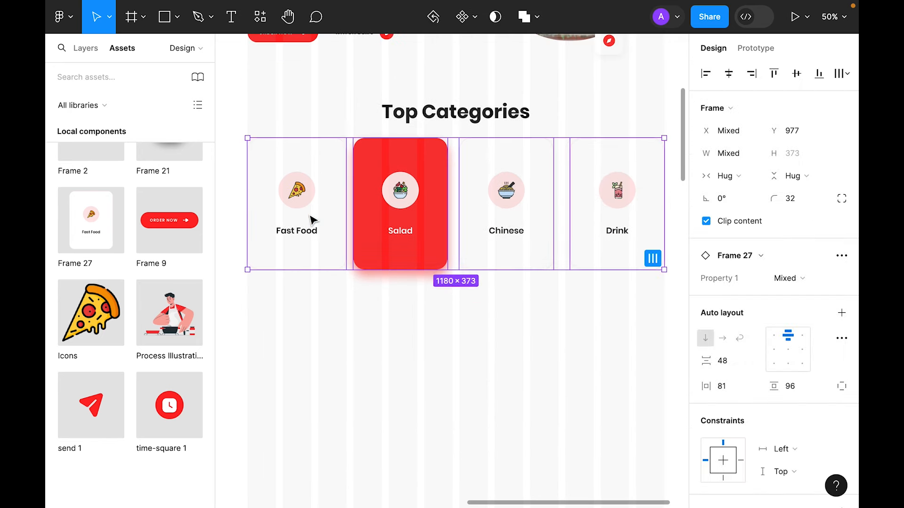
key("shift+a")
left_click(453, 365)
key("ctrl+minus")
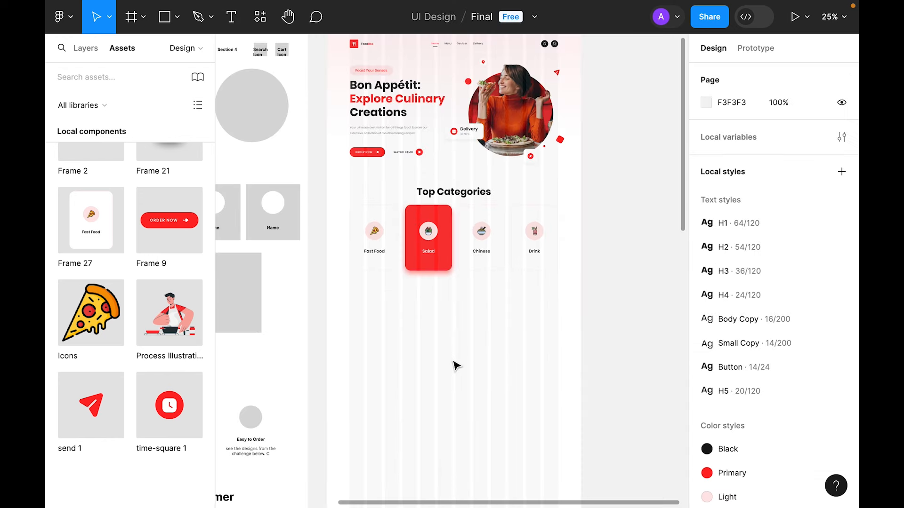
key("ctrl+plus")
Step: Combine the Top Categories heading and the card row in a vertical auto layout with a spacing of 64
left_click_drag(620, 351, 257, 227)
key("alt")
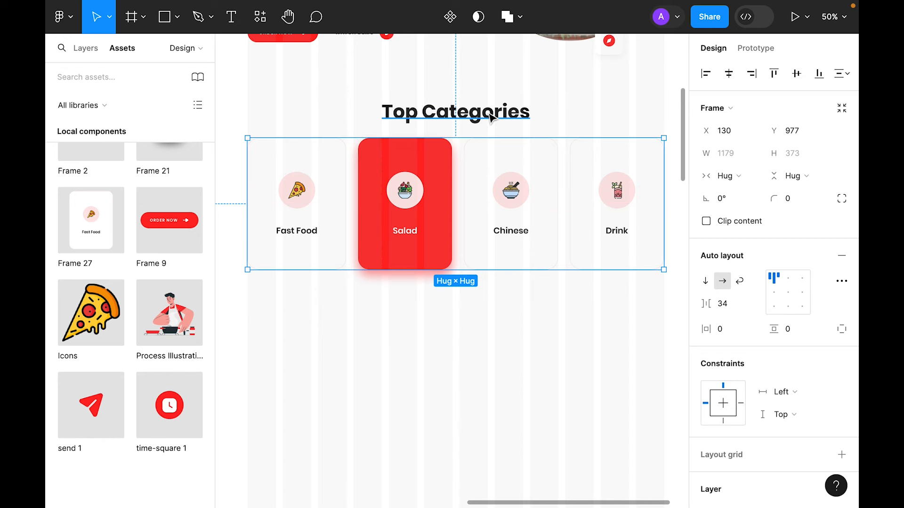
left_click(492, 117, "shift")
right_click(492, 118)
left_click(546, 352)
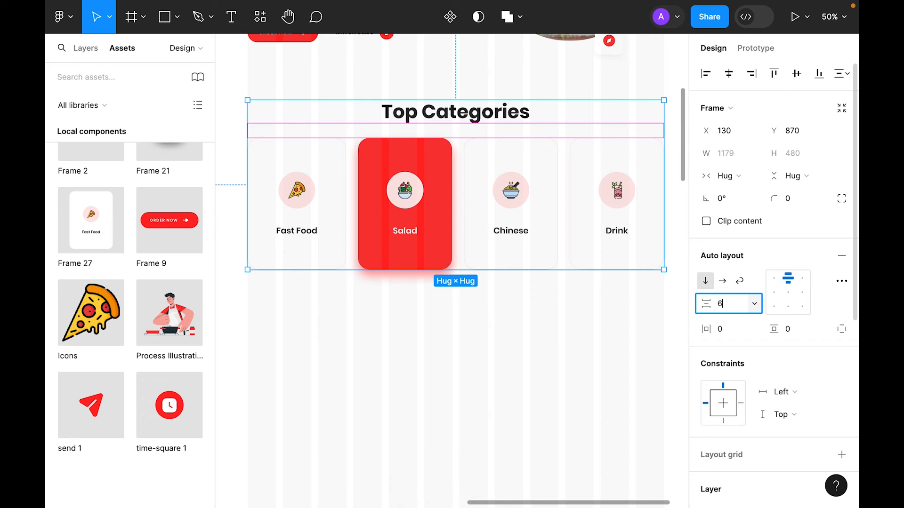
type("64")
key("Return")
left_click(482, 443)
scroll(490, 382, "up", 1)
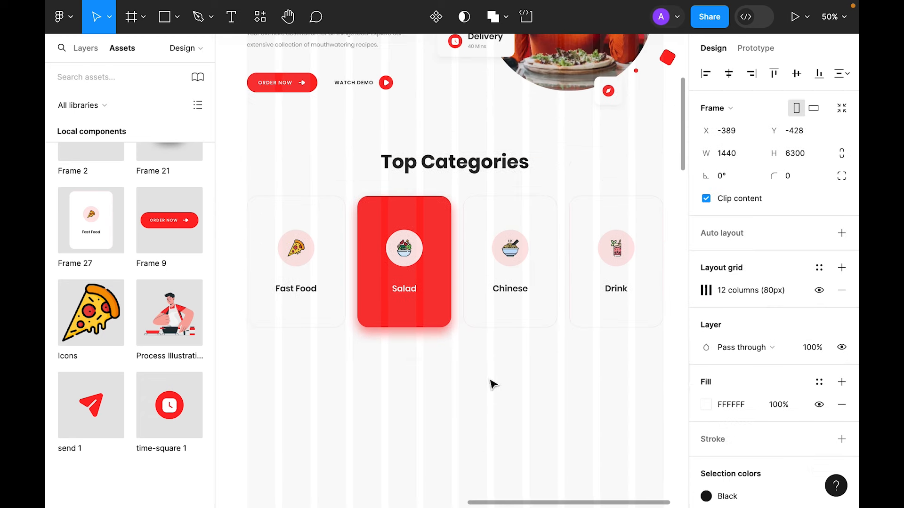
Step: Hide the 12-column layout grid of the Design frame and review the hero and Top Categories sections
left_click(819, 290)
left_click(535, 405)
key("ctrl+minus")
key("ctrl+plus")
scroll(535, 405, "up", 5)
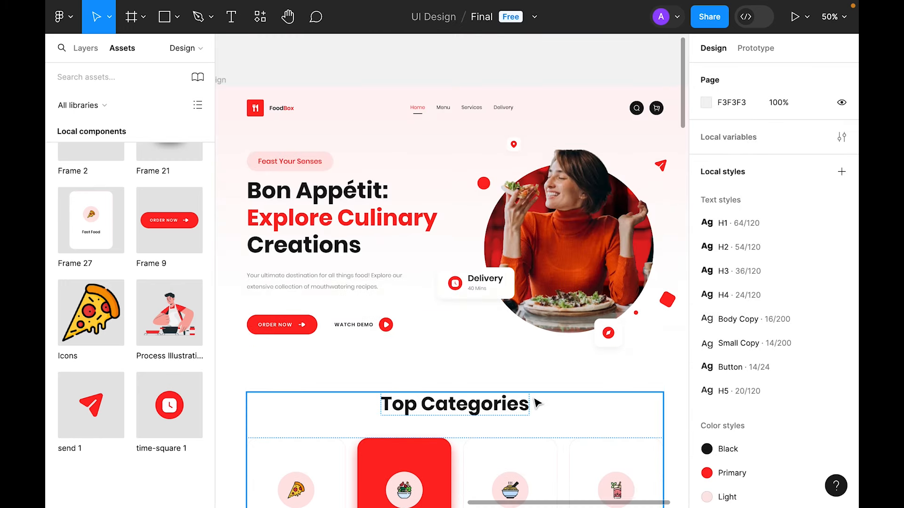
scroll(536, 403, "down", 2)
scroll(485, 292, "down", 3)
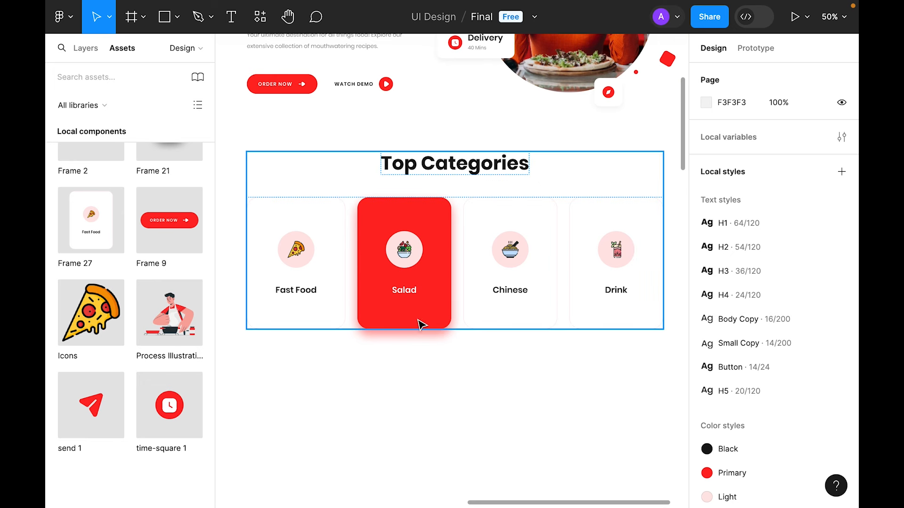
Step: On the Components page, set the drop shadow opacity of Frame 27's red variant to 25%
scroll(105, 129, "up", 5)
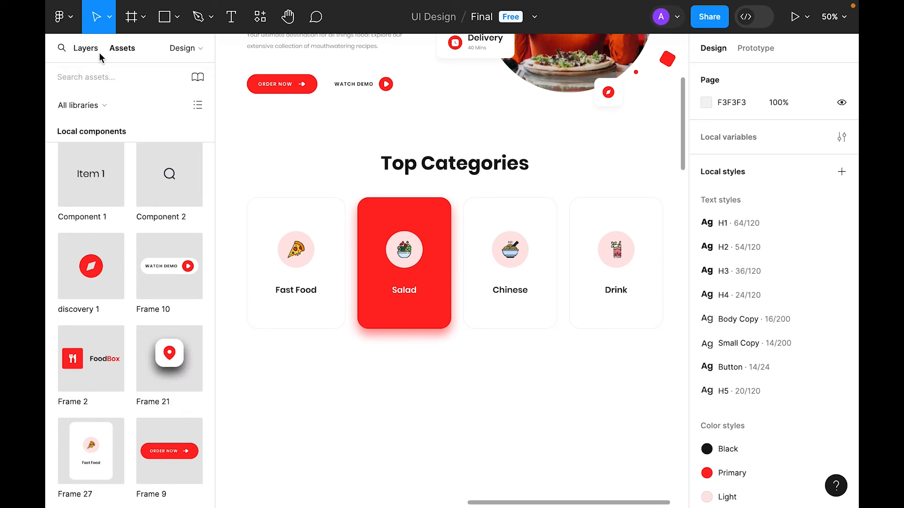
left_click(87, 48)
left_click(103, 145)
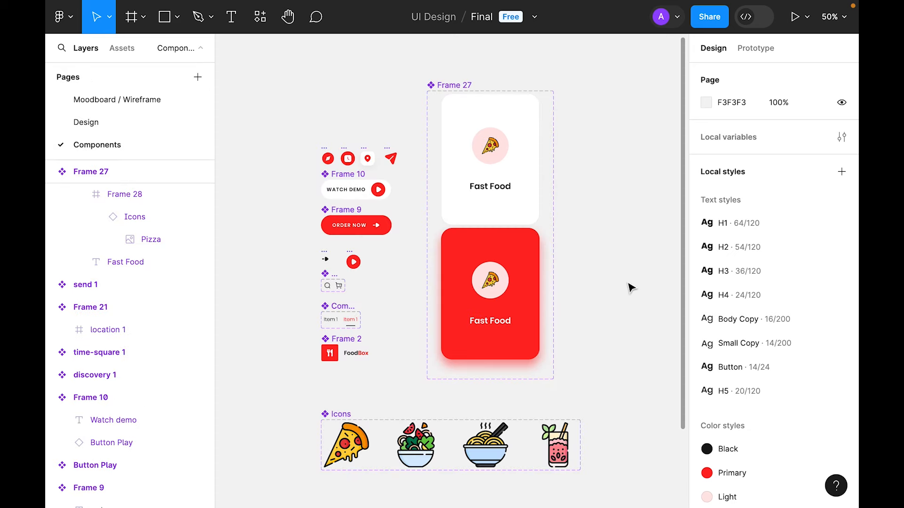
left_click(529, 351)
scroll(798, 353, "down", 5)
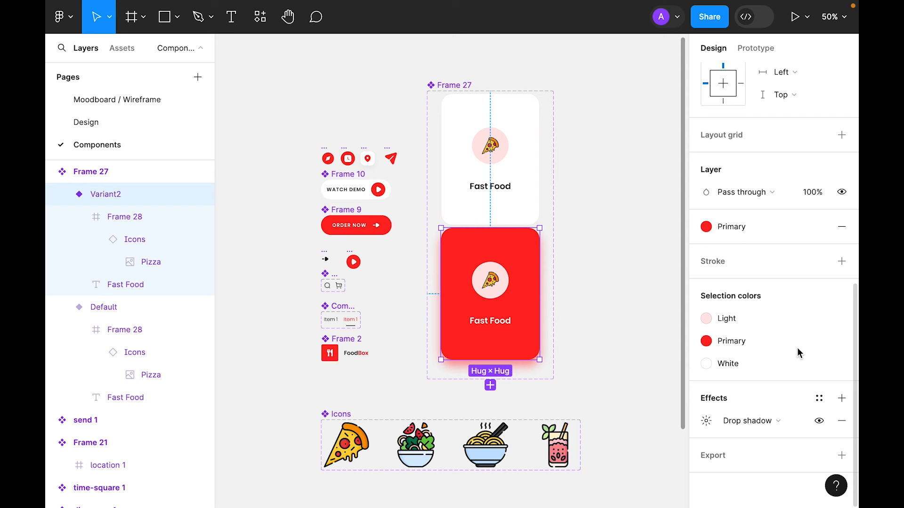
left_click(705, 422)
left_click(613, 480)
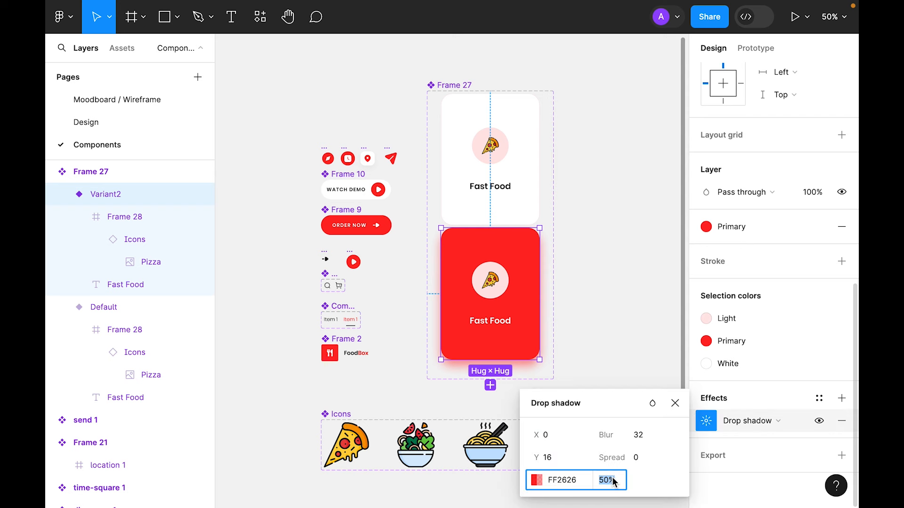
type("25")
key("Return")
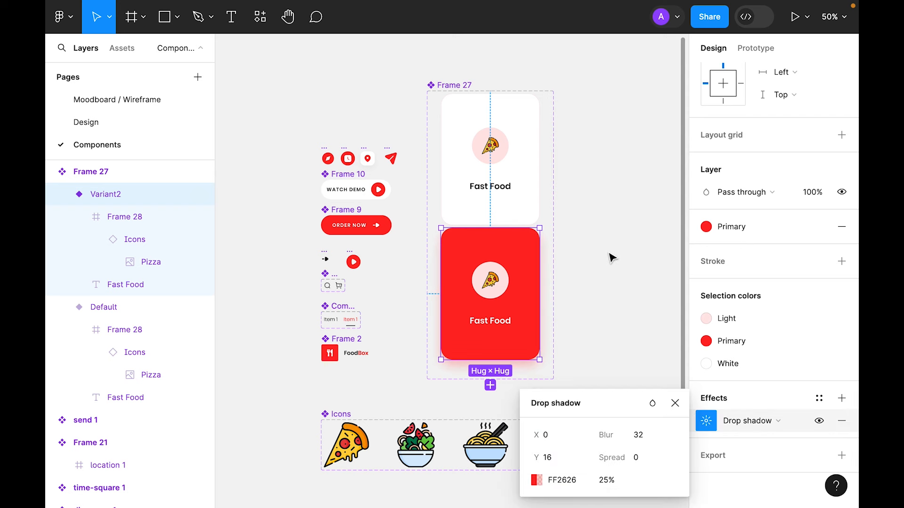
left_click(559, 236)
Step: Return to the Design page and examine the wireframe section that follows Top Categories
left_click(116, 122)
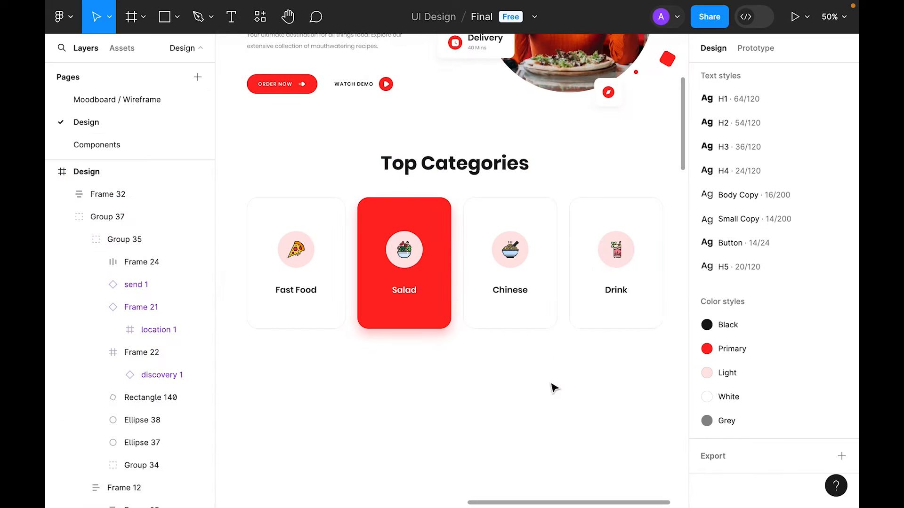
scroll(481, 425, "down", 5)
scroll(482, 426, "up", 2)
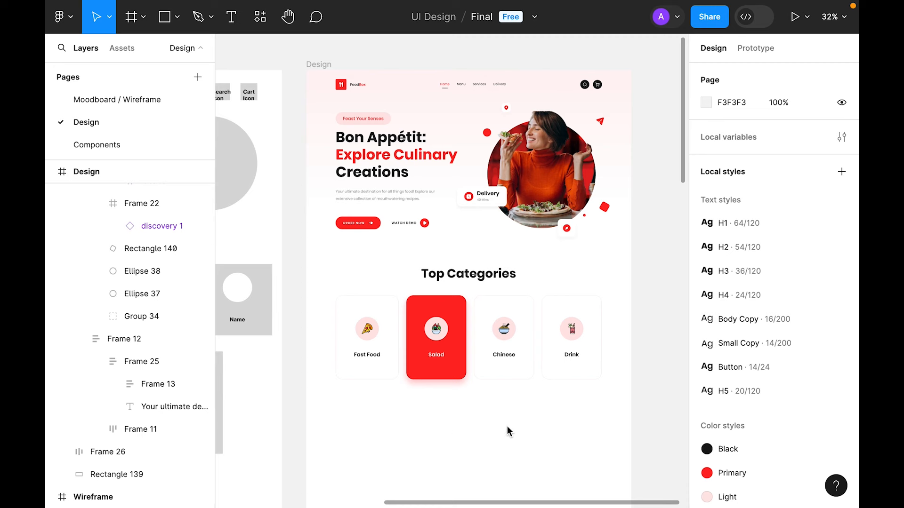
scroll(381, 422, "left", 10)
scroll(381, 422, "down", 5)
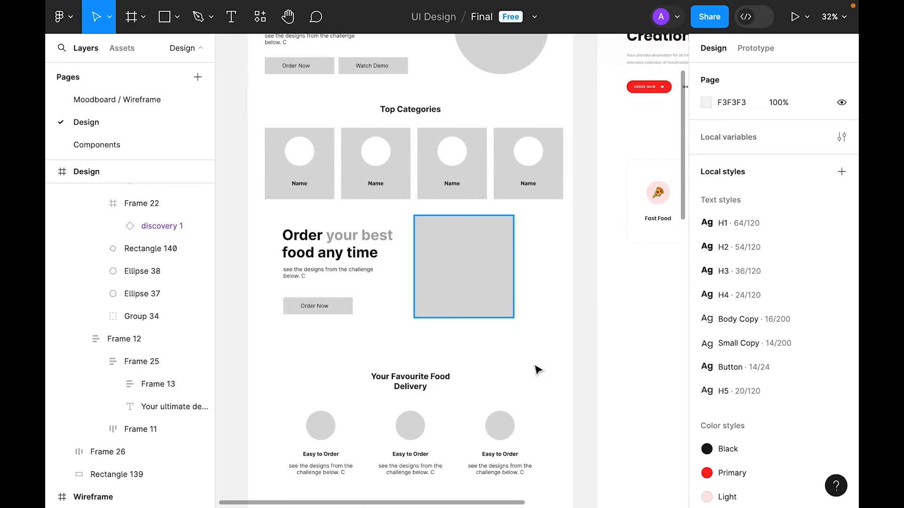
key("ctrl+equal")
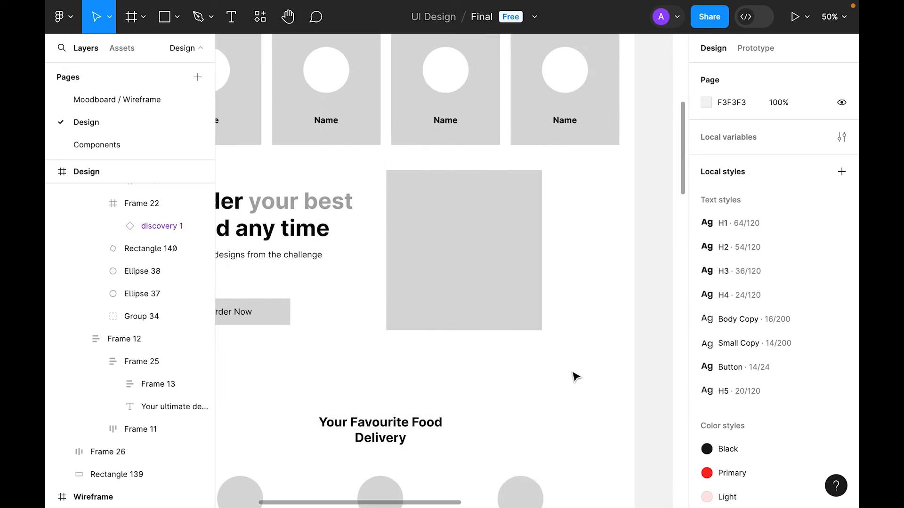
key("ctrl+minus")
scroll(570, 371, "right", 10)
scroll(546, 325, "up", 1)
scroll(541, 328, "left", 10)
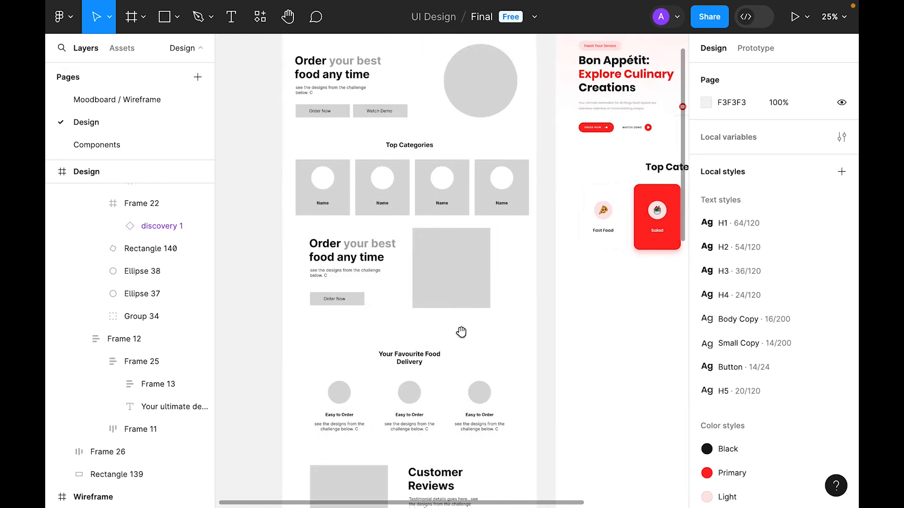
Step: Copy the second "Order your best food any time" heading and its paragraph from the wireframe into the Design frame
left_click(298, 245)
scroll(403, 303, "right", 10)
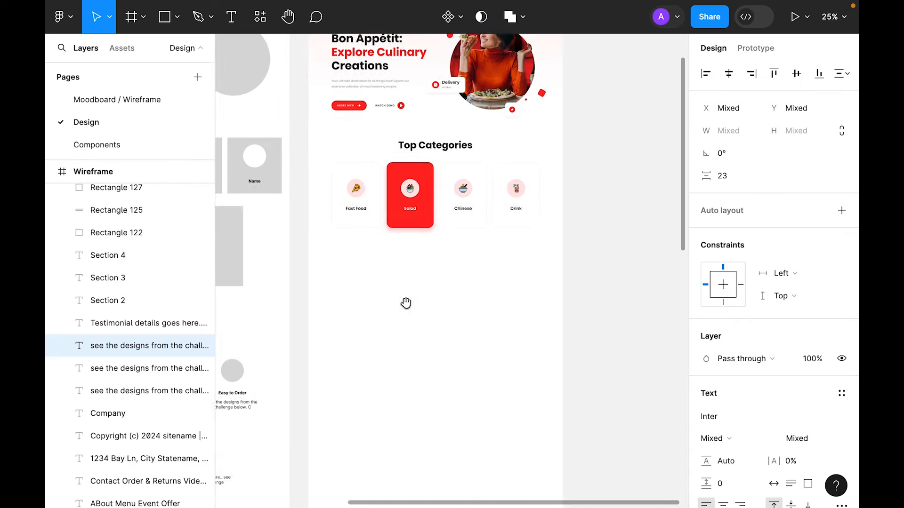
right_click(453, 299)
left_click(502, 75)
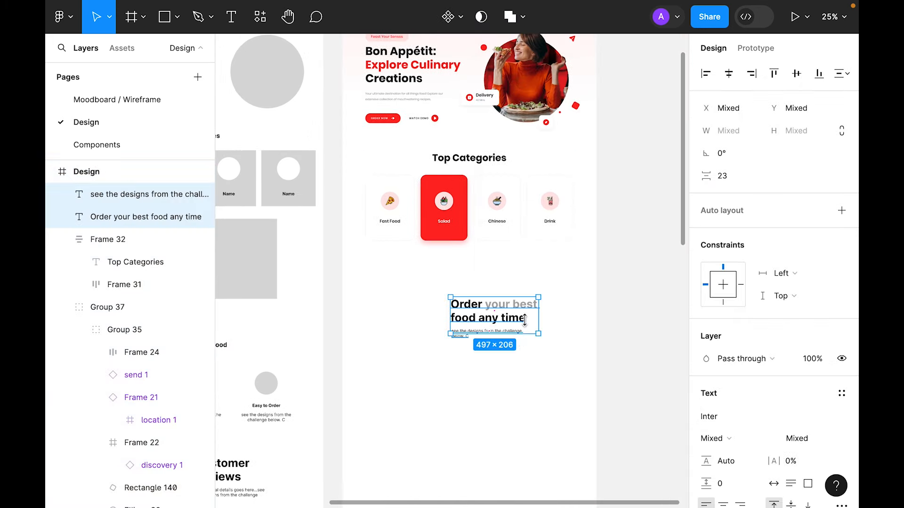
left_click(481, 383)
Step: Move the pasted heading and paragraph below the category cards, aligning the heading with the content's left margin at X 130, Y 1464
left_click_drag(422, 283, 535, 362)
left_click_drag(497, 321, 414, 279)
left_click(429, 363)
key("super+plus")
Step: Apply the H2 text style and the Black color style to the "Order your best food any time" heading
left_click(188, 216)
left_click(841, 336)
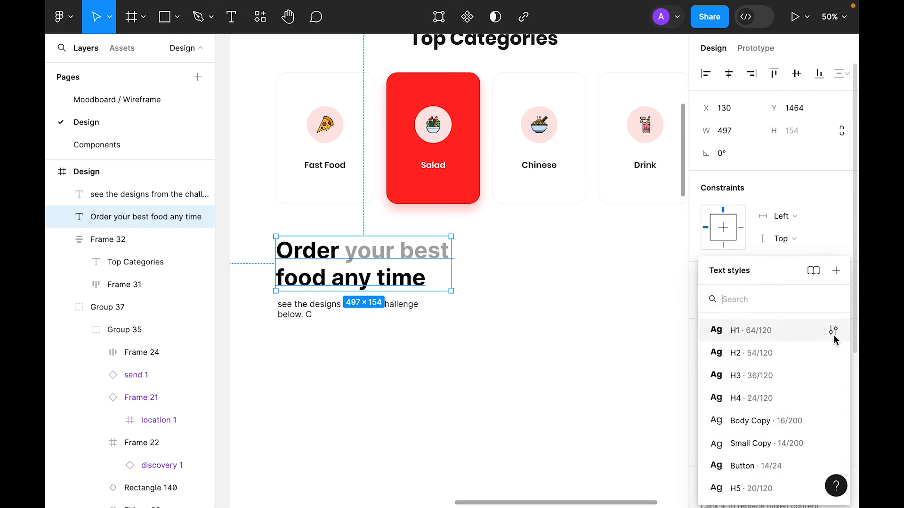
left_click(741, 356)
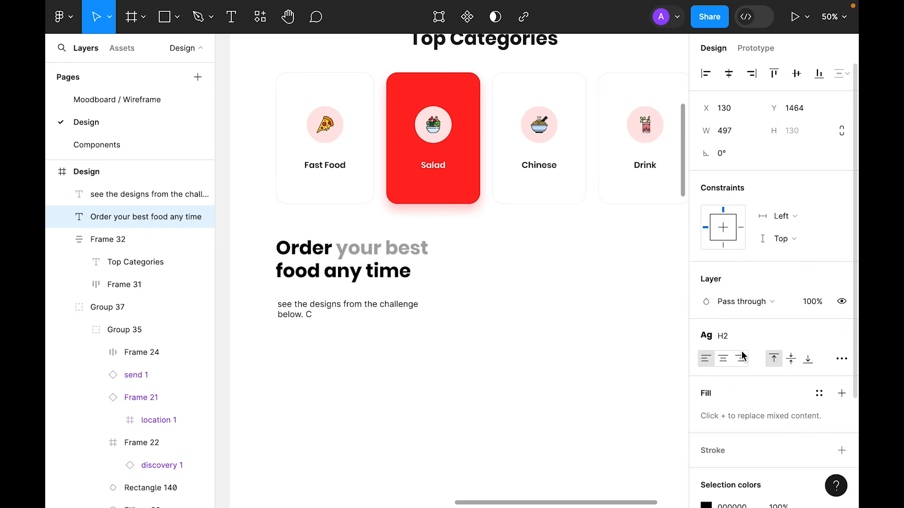
scroll(795, 388, "down", 3)
left_click(819, 249)
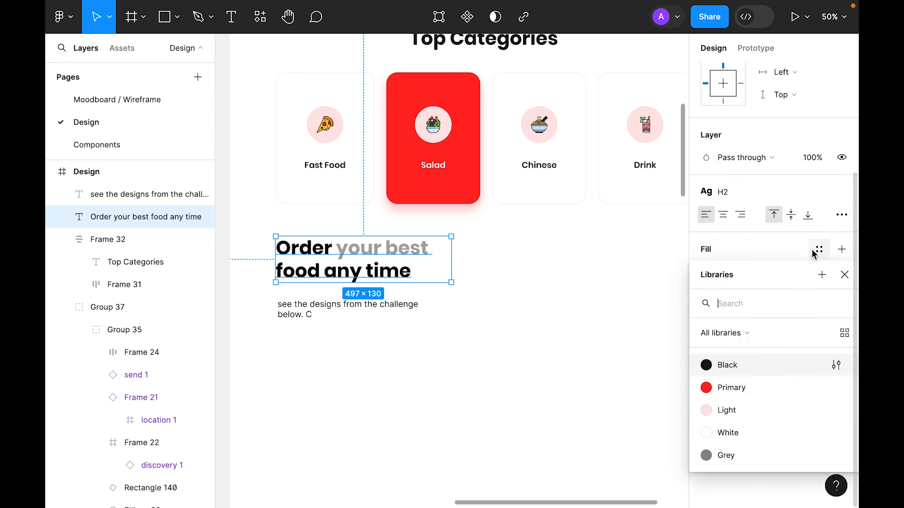
left_click(726, 363)
left_click(523, 351)
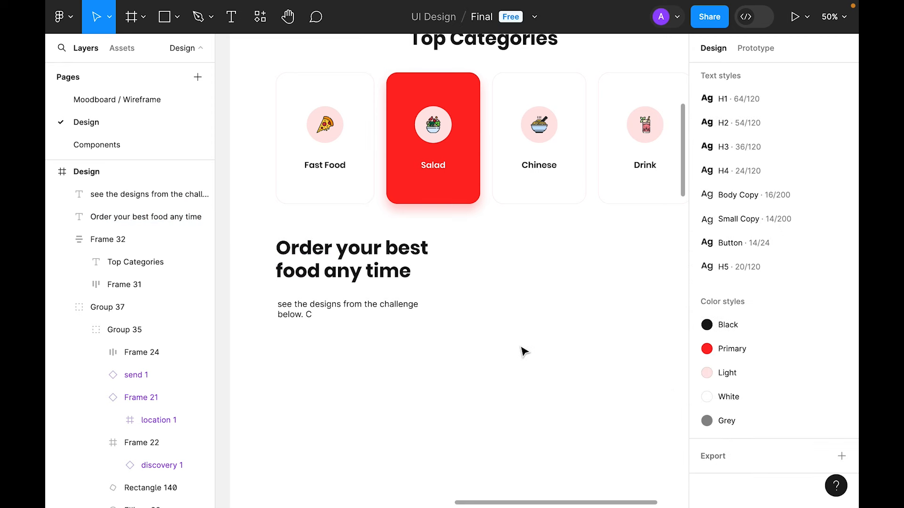
Step: Edit the H2 text style so that its letter case is title case
left_click(141, 216)
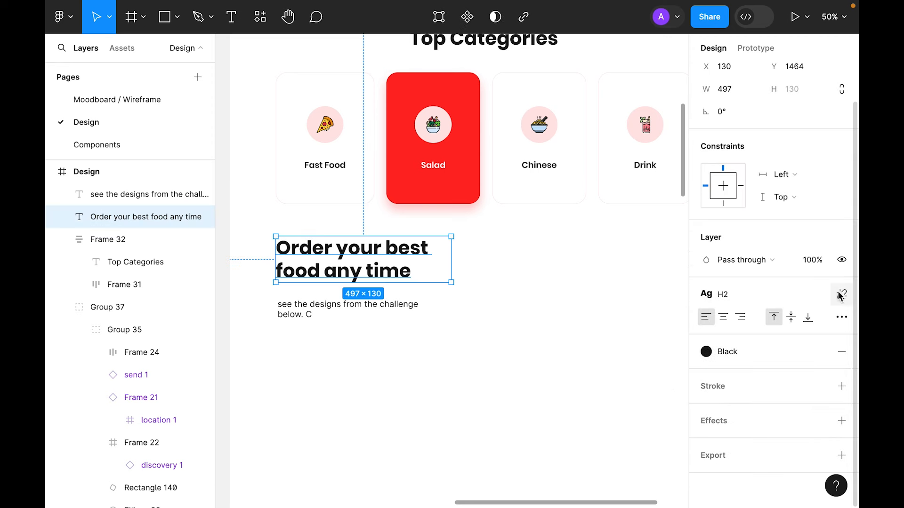
left_click(821, 295)
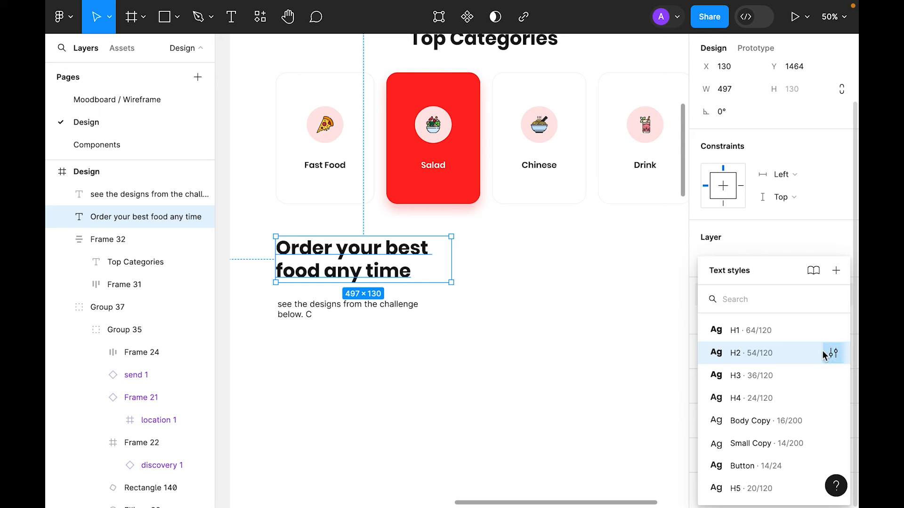
left_click(834, 353)
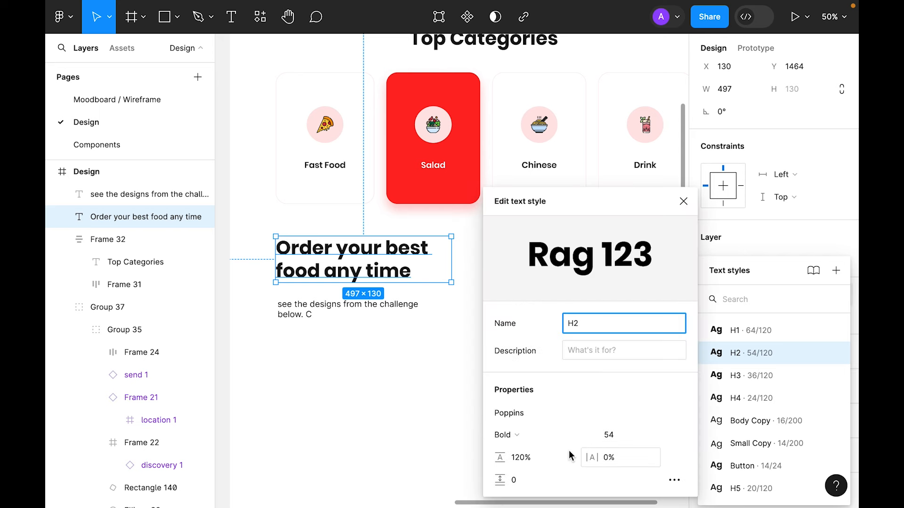
left_click(674, 480)
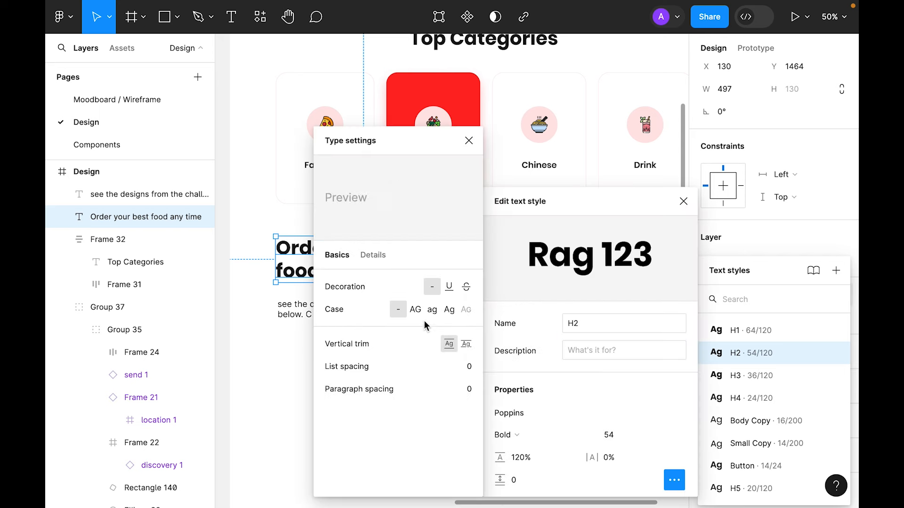
left_click(450, 310)
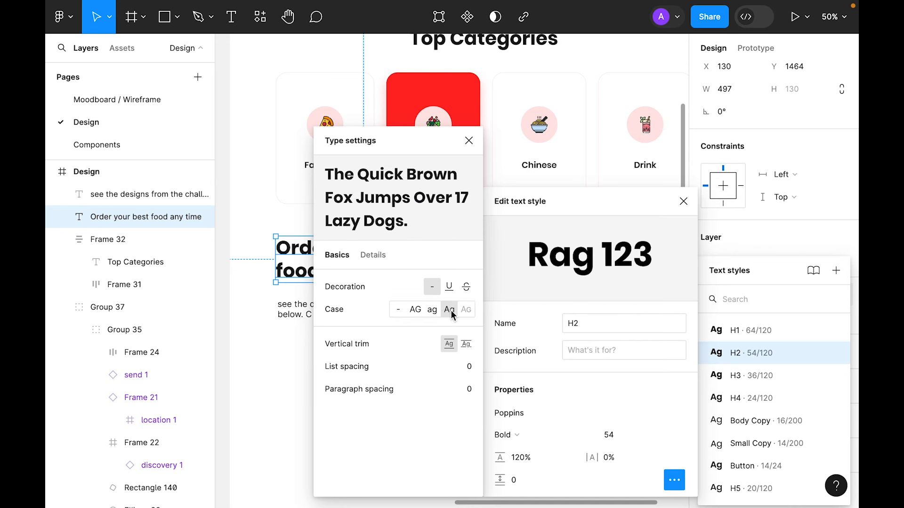
left_click(468, 141)
key("Escape")
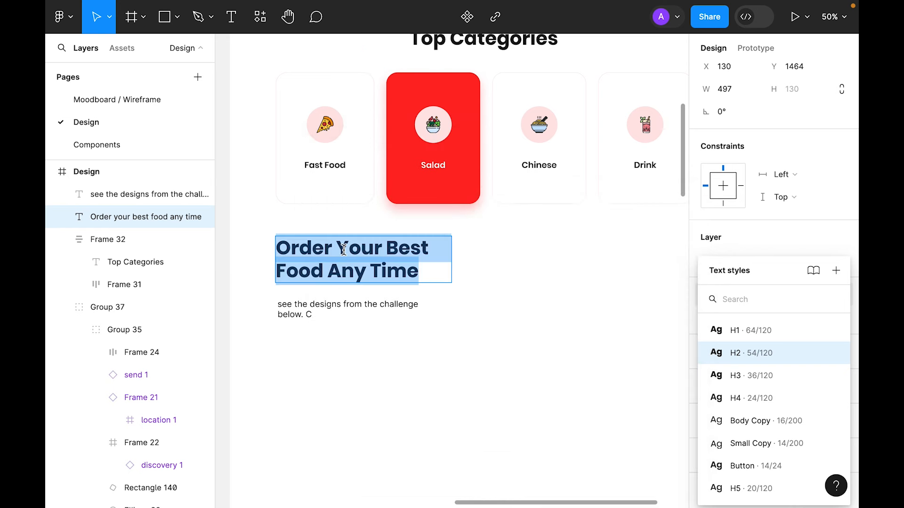
left_click(570, 382)
scroll(313, 163, "up", 2)
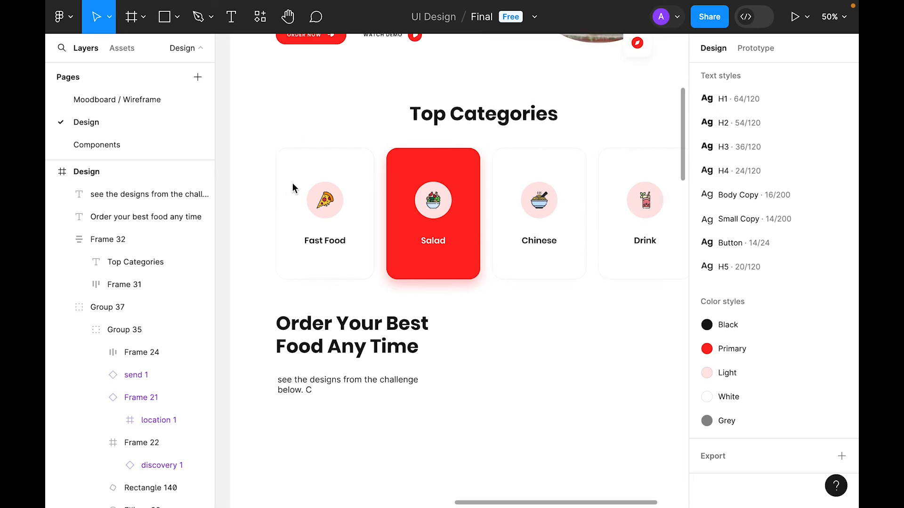
Step: Replace the placeholder paragraph under the heading with "Whether you're a seasoned chef or a kitchen novice, our user-friendly platform caters to all levels of expertise..."
scroll(502, 359, "down", 2)
left_click(357, 300)
double_click(353, 296)
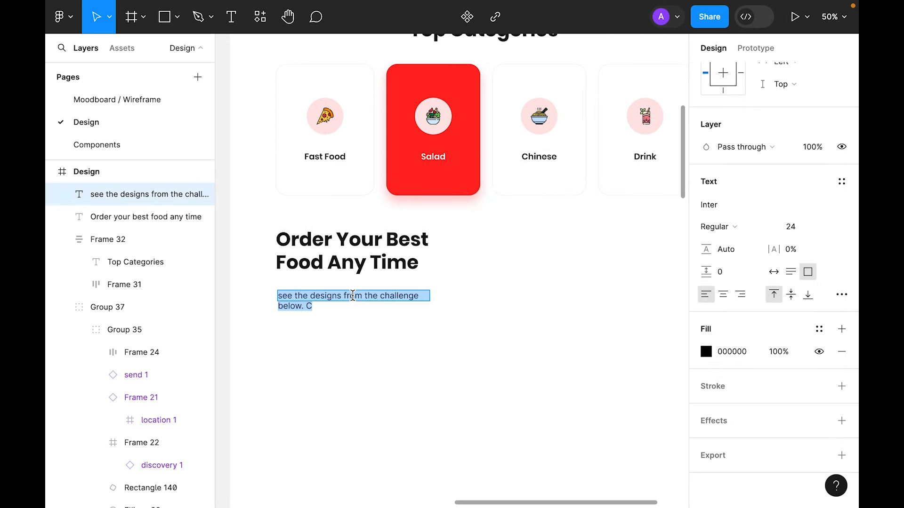
type("Whether you're a seasoned chef or a kitchen novice, our user-friendly platform caters to all levels of expertise, ensuring everyone can savor the joy of creating delicious meals.")
key("Escape")
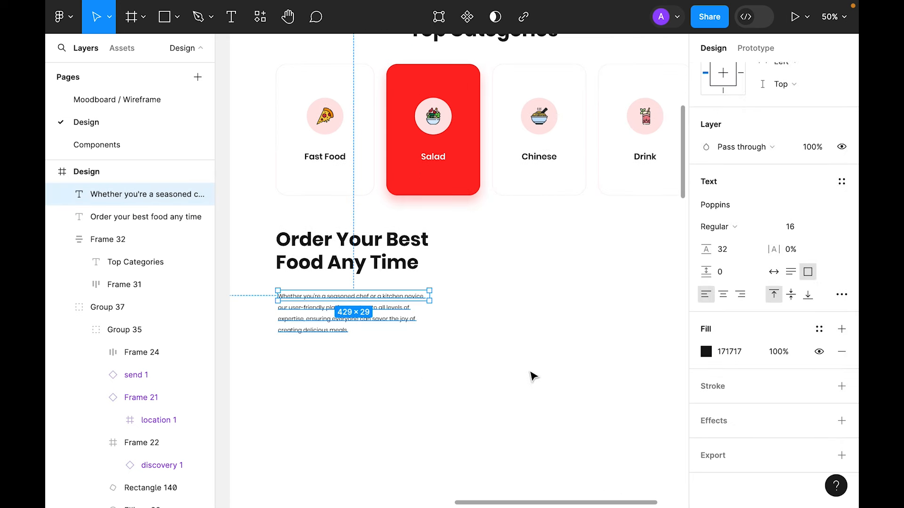
Step: Apply the Body Copy text style to the new paragraph under the heading
left_click(841, 181)
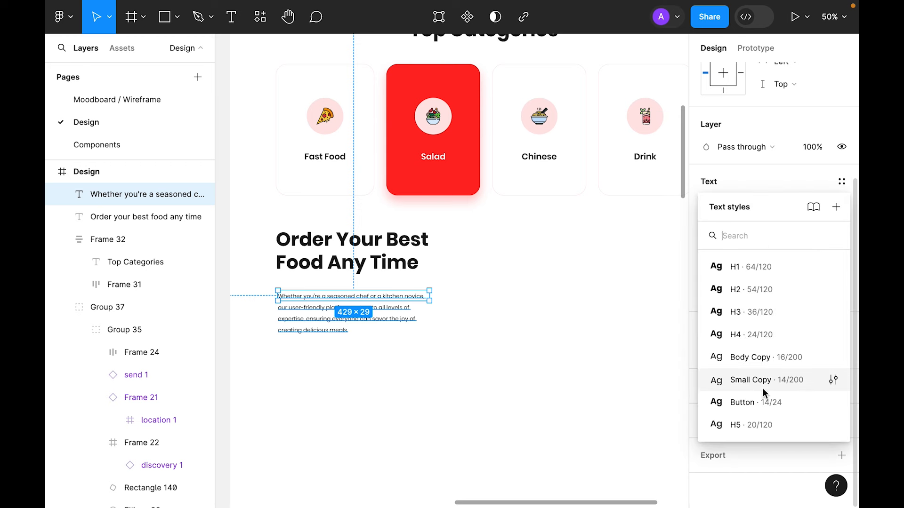
left_click(766, 362)
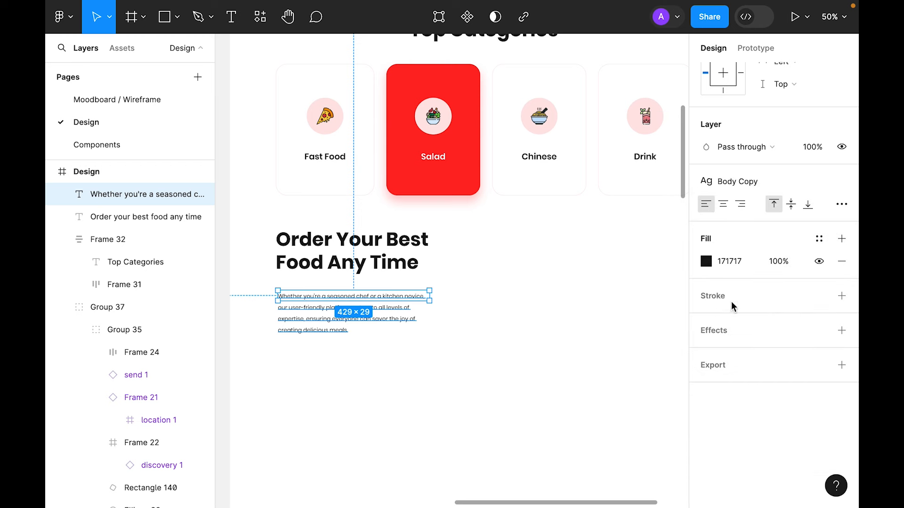
left_click(541, 283)
Step: Place an instance of the red Order Now button component directly below the paragraph in the "Order Your Best Food Any Time" section
scroll(471, 264, "left", 1)
left_click(123, 47)
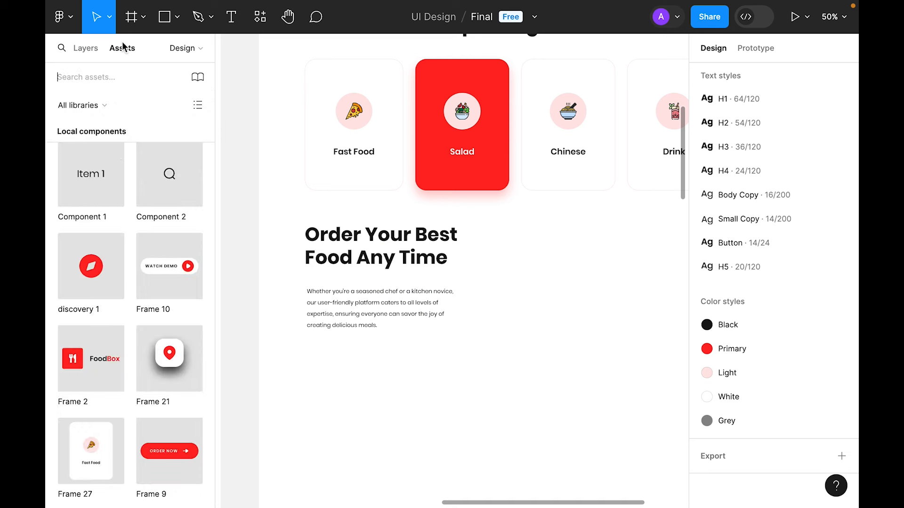
scroll(141, 329, "down", 2)
left_click_drag(163, 410, 339, 360)
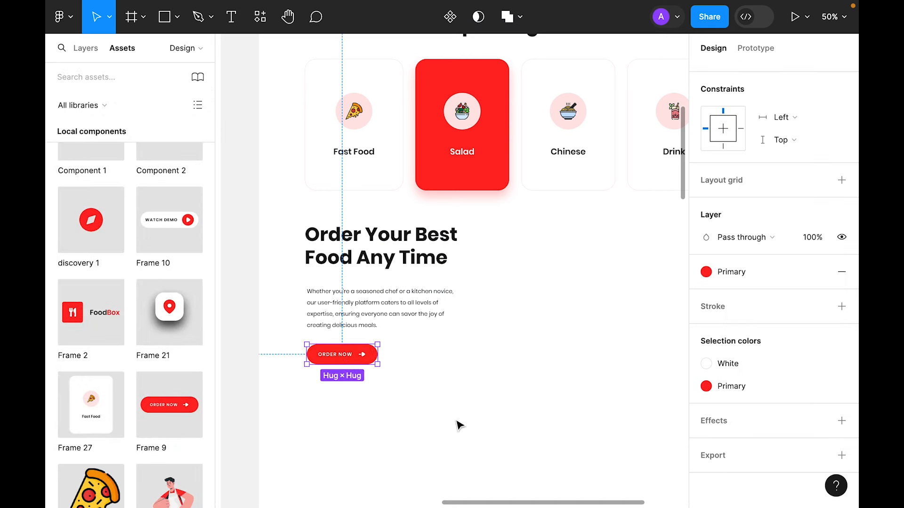
left_click(523, 425)
Step: Apply the Grey color style to the paragraph under the "Order Your Best Food Any Time" heading
left_click(387, 314)
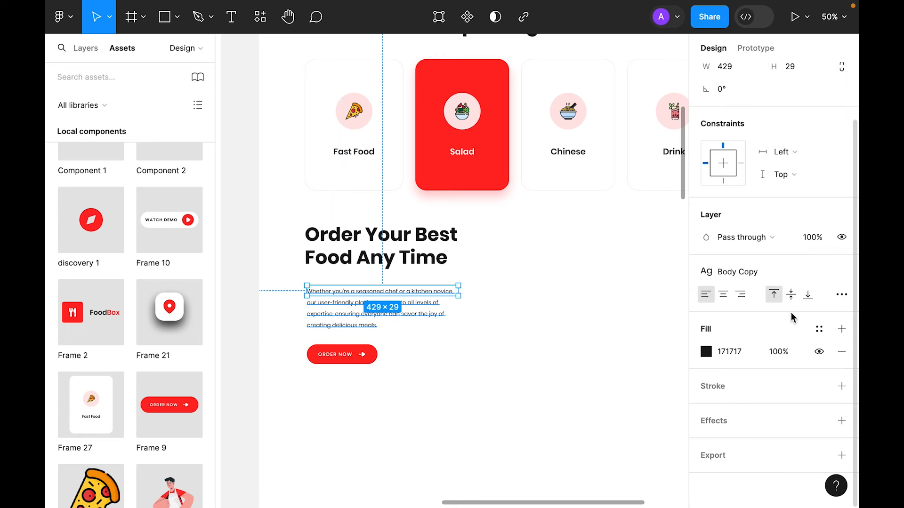
left_click(819, 332)
left_click(565, 477)
left_click(522, 397)
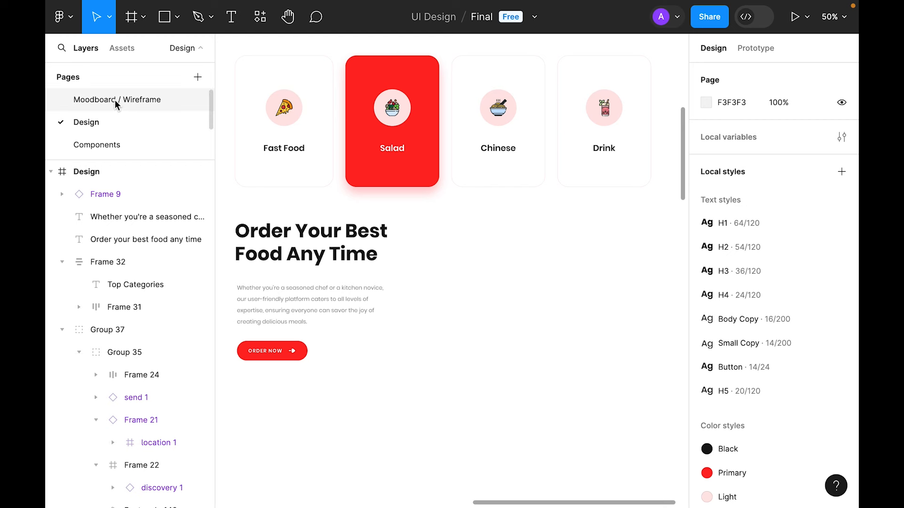
Step: Examine the original and background-removed woman and chef photos under "Site RemoveBG" on the Moodboard / Wireframe page
left_click(116, 104)
scroll(536, 292, "up", 3)
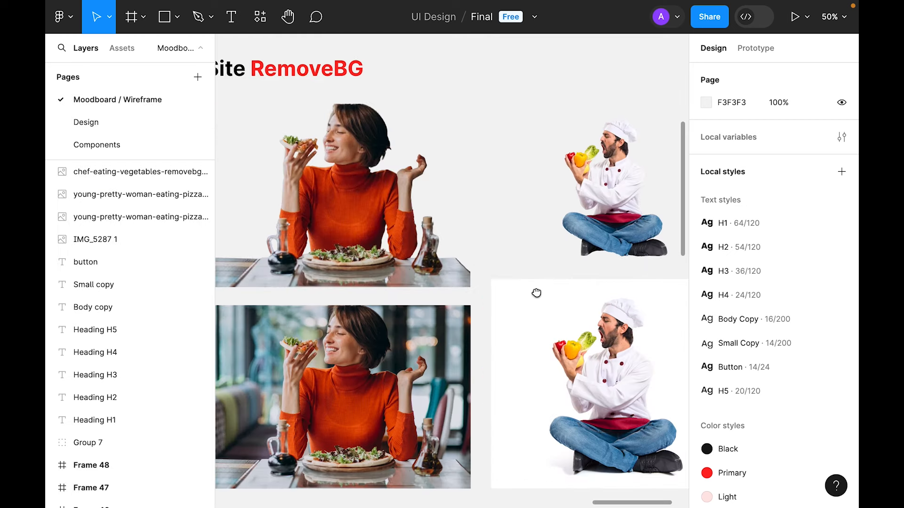
scroll(466, 241, "down", 2)
scroll(466, 241, "right", 2)
scroll(466, 241, "up", 3)
scroll(595, 237, "left", 1)
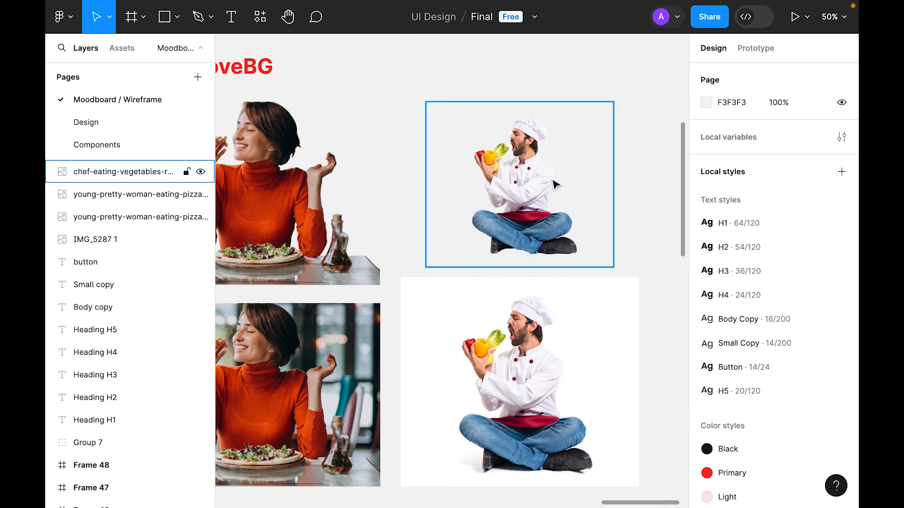
scroll(529, 268, "up", 1)
left_click(528, 266)
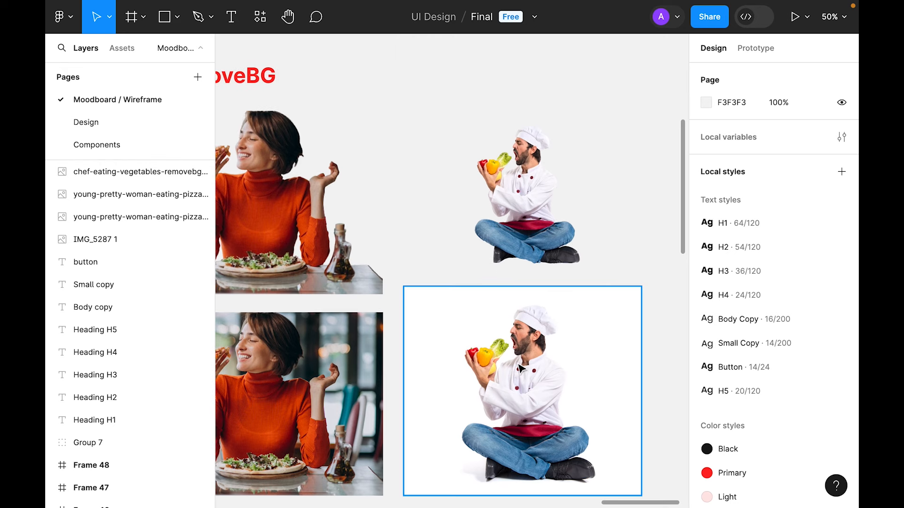
left_click(383, 238)
left_click_drag(383, 238, 560, 287)
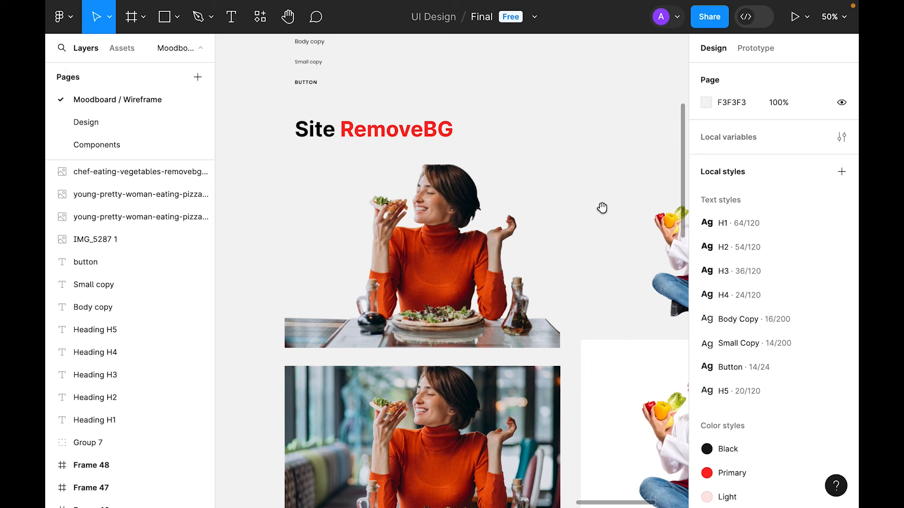
left_click_drag(599, 206, 437, 196)
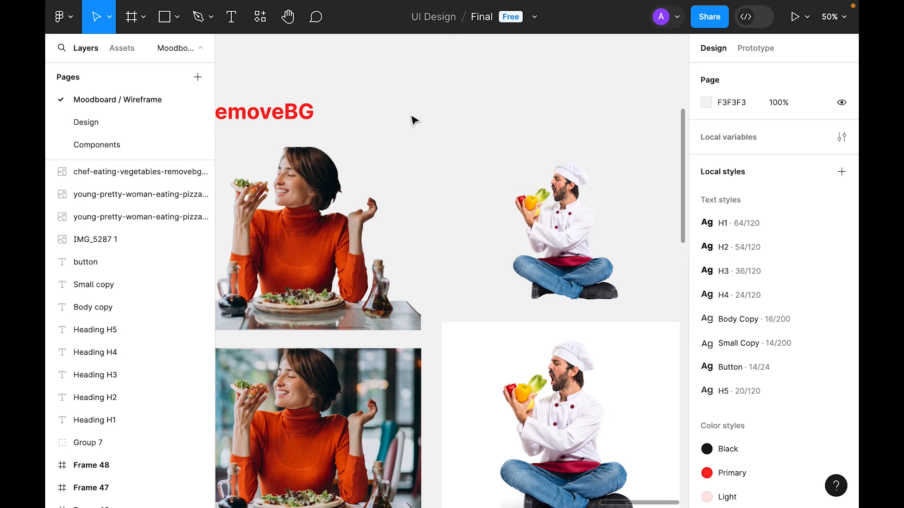
left_click_drag(443, 223, 546, 250)
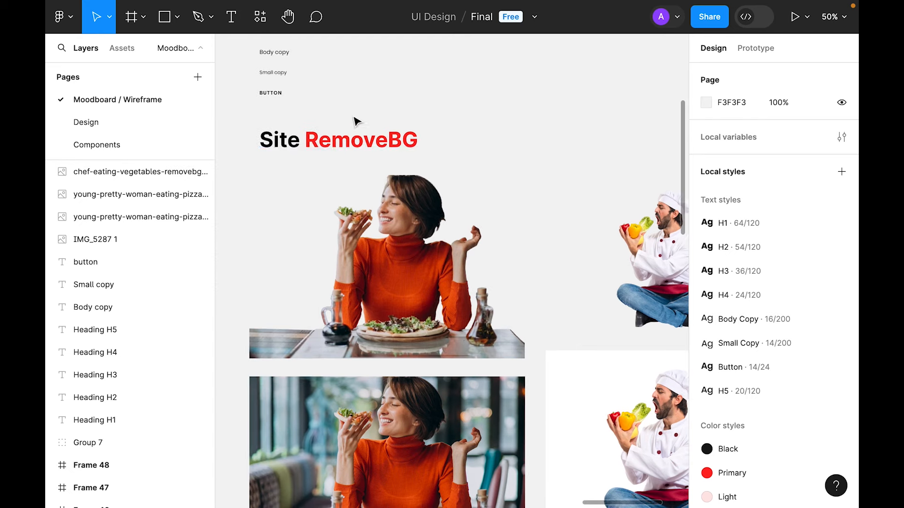
scroll(490, 270, "down", 3)
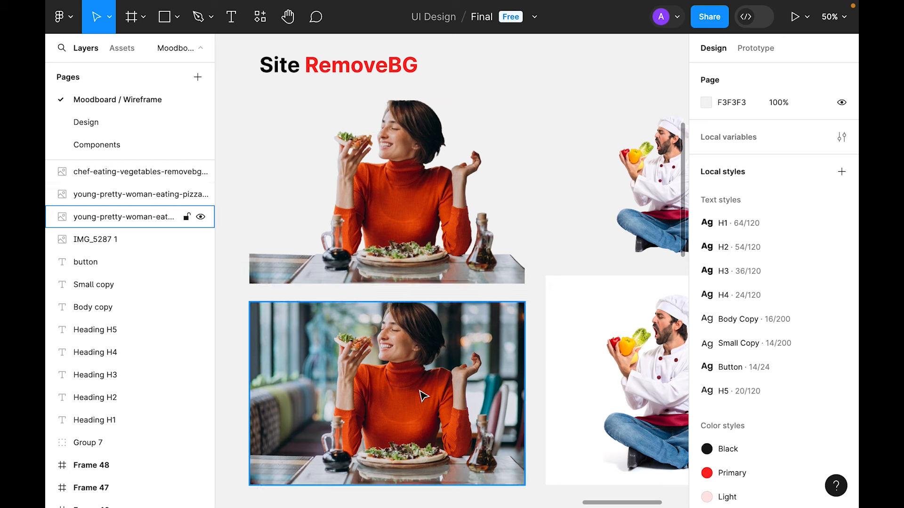
left_click_drag(502, 253, 383, 268)
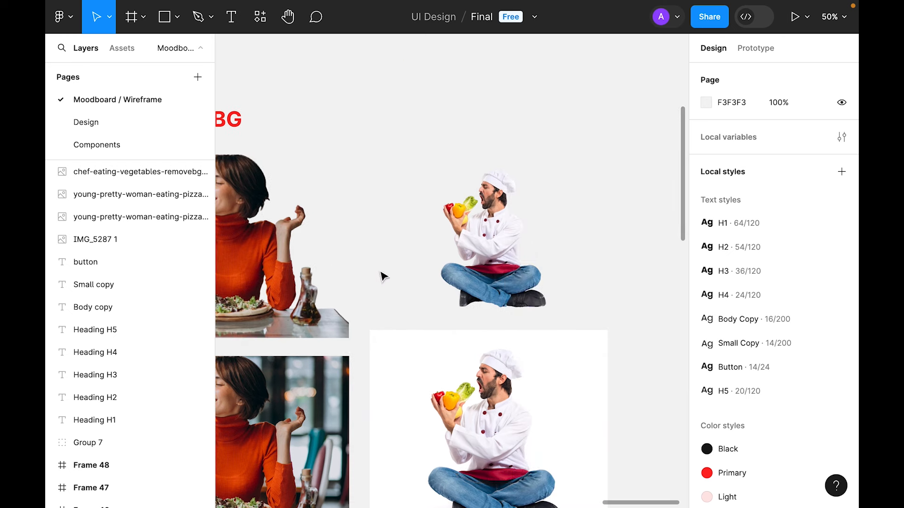
Step: Copy the background-removed chef image to the Design page and place it beside the "Order Your Best Food Any Time" text
left_click_drag(408, 132, 457, 158)
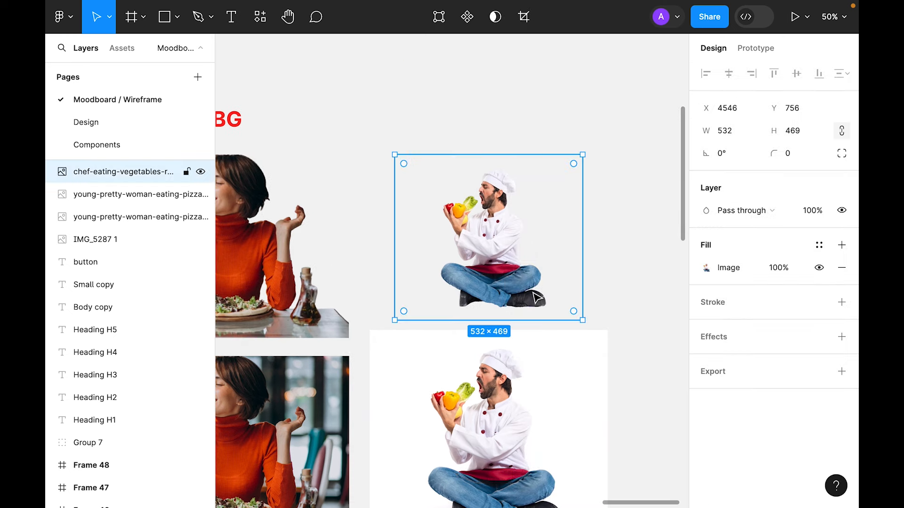
left_click(87, 122)
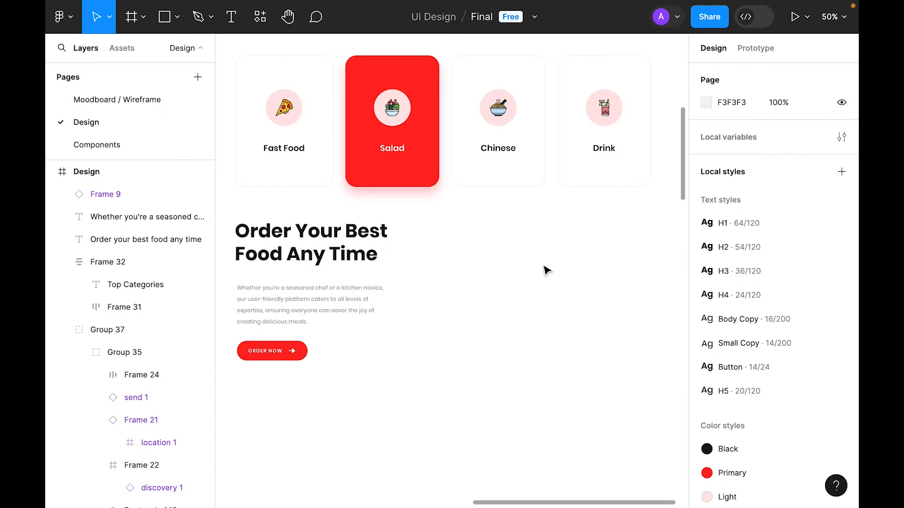
right_click(545, 270)
left_click(572, 70)
left_click_drag(602, 395, 513, 345)
left_click_drag(556, 382, 491, 380)
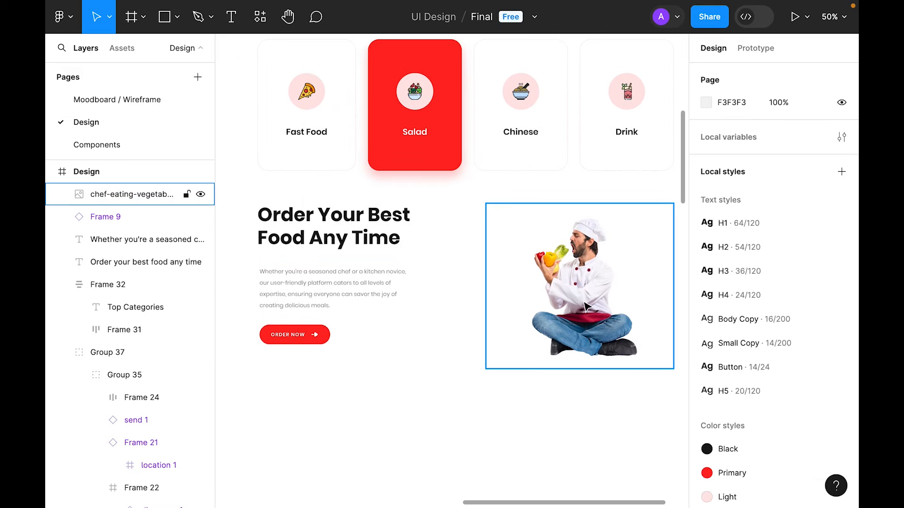
Step: Try to combine the heading, paragraph and Order Now button in an auto layout frame
scroll(535, 401, "up", 1)
left_click_drag(342, 402, 253, 241)
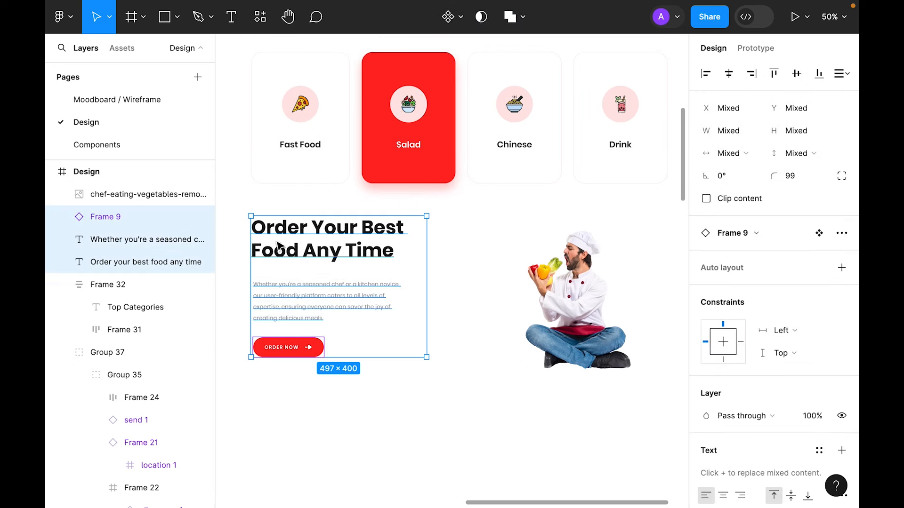
right_click(362, 312)
mouse_move(430, 375)
left_click(426, 336)
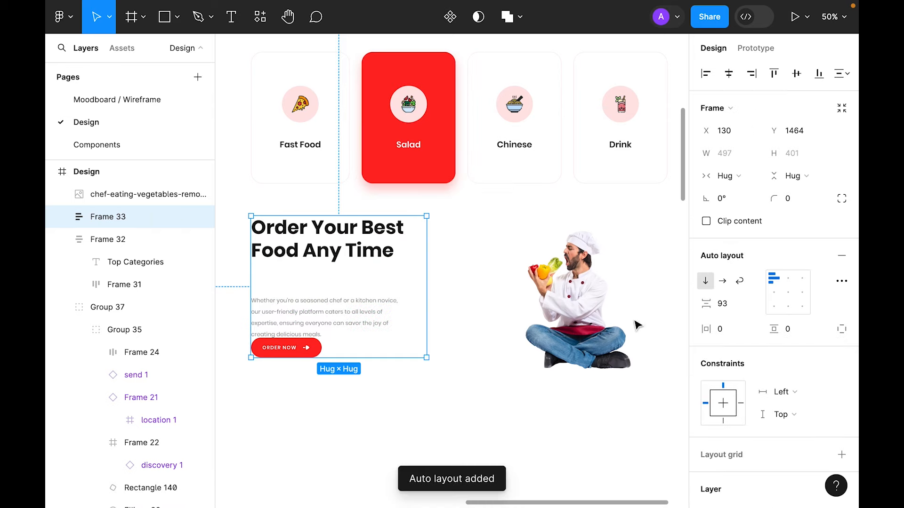
Step: Remove the auto layout from the frame holding the heading, paragraph and button, and ungroup it
left_click(343, 406)
left_click(290, 308)
left_click(291, 312)
key("Escape")
left_click(342, 252)
right_click(344, 253)
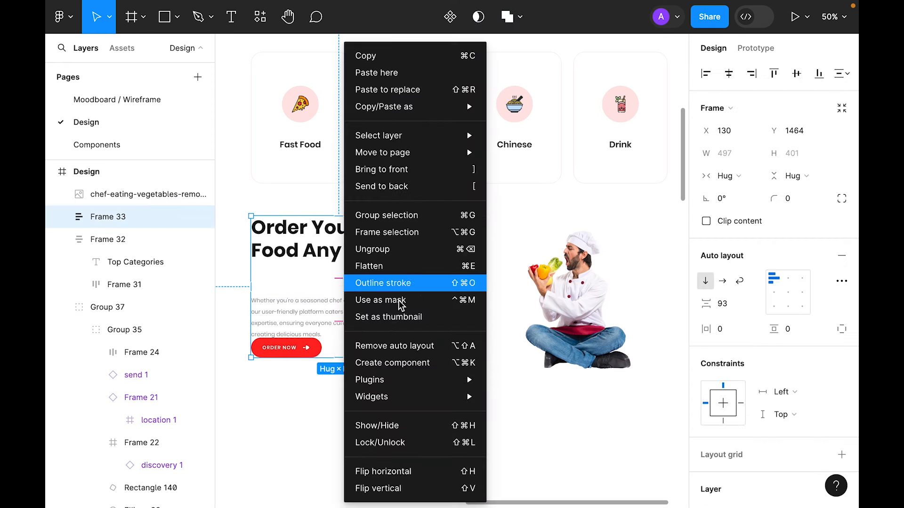
left_click(399, 347)
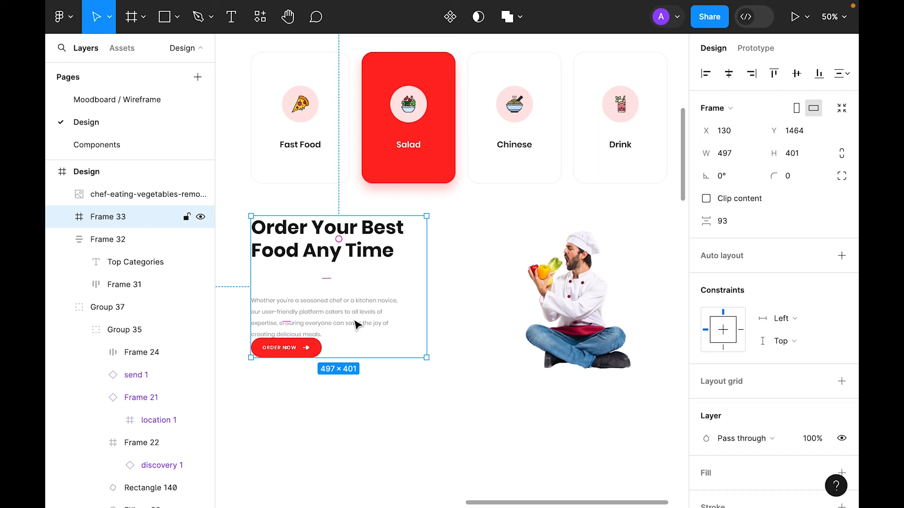
right_click(364, 307)
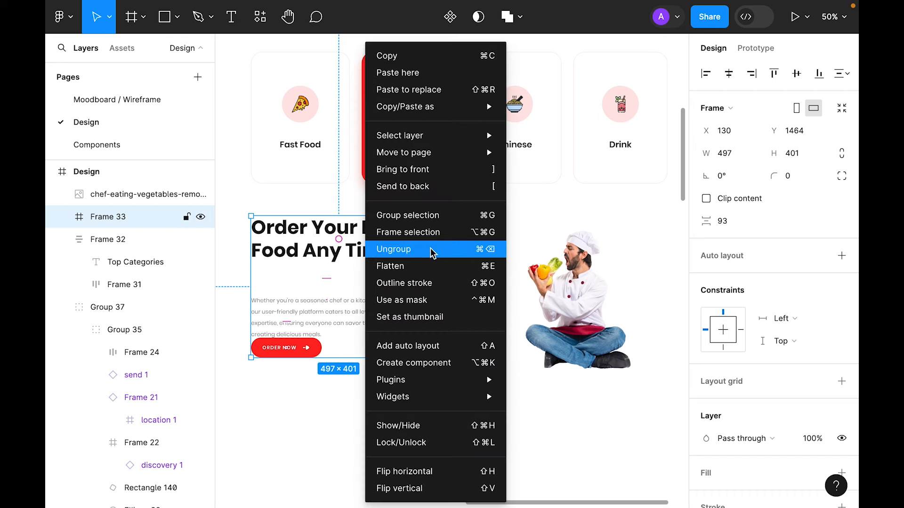
left_click(432, 249)
left_click(418, 425)
Step: Set the resizing of the grey paragraph's text box to auto height in its type settings
left_click(348, 325)
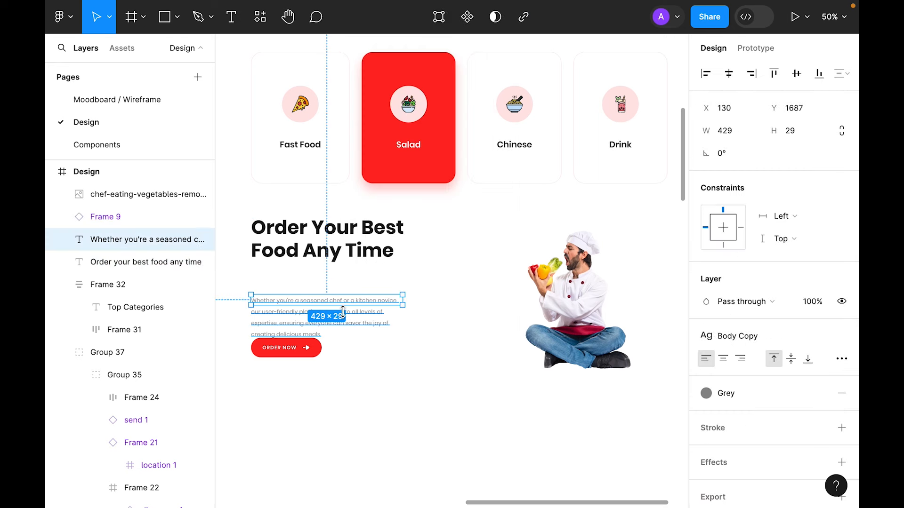
scroll(760, 348, "down", 2)
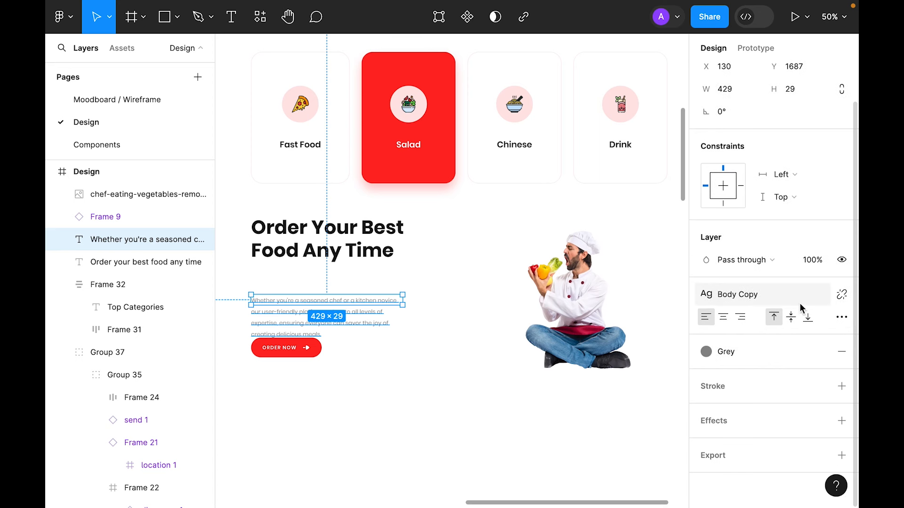
left_click(841, 318)
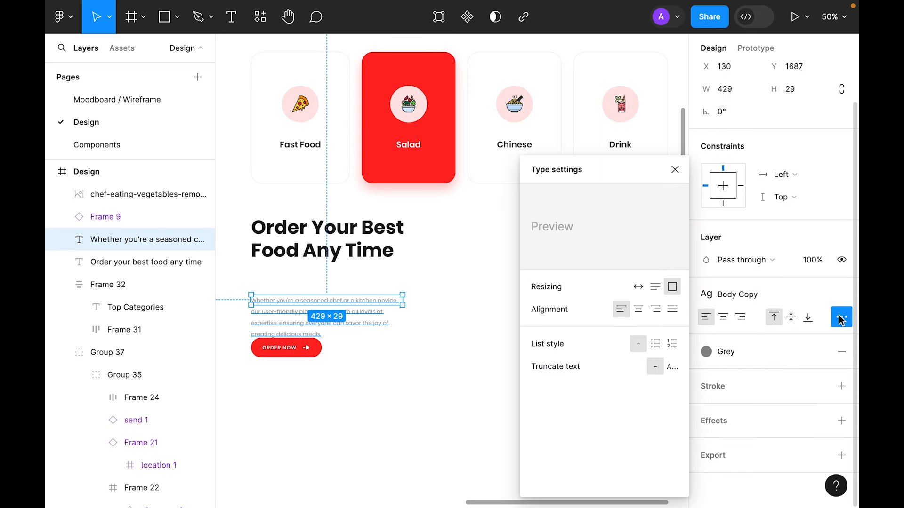
left_click(655, 286)
Step: Combine the heading, paragraph and Order Now button in a vertical auto layout with 32 spacing between items
left_click(325, 238, "shift")
left_click(271, 348, "shift")
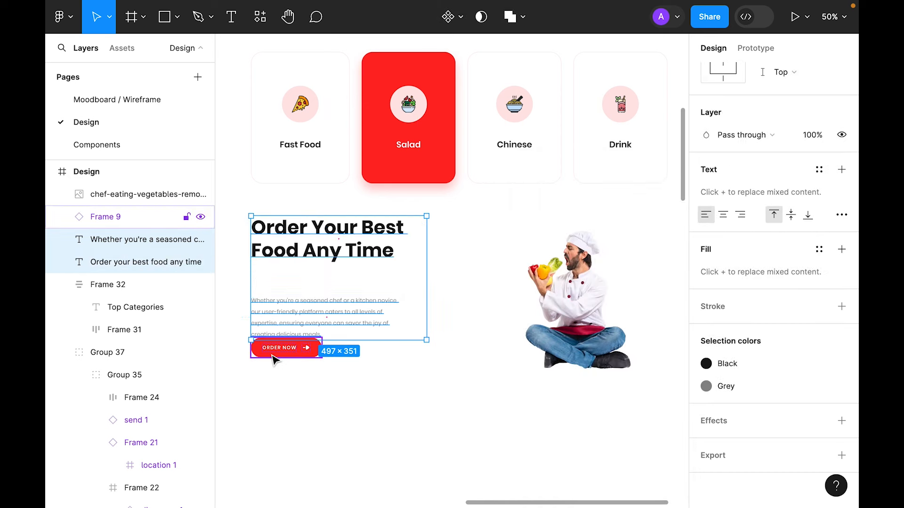
right_click(291, 327)
left_click(363, 328)
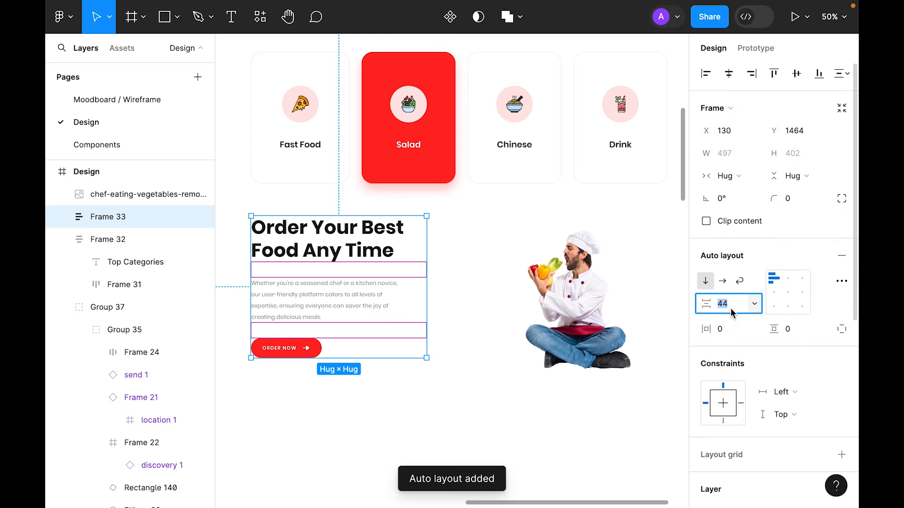
type("32")
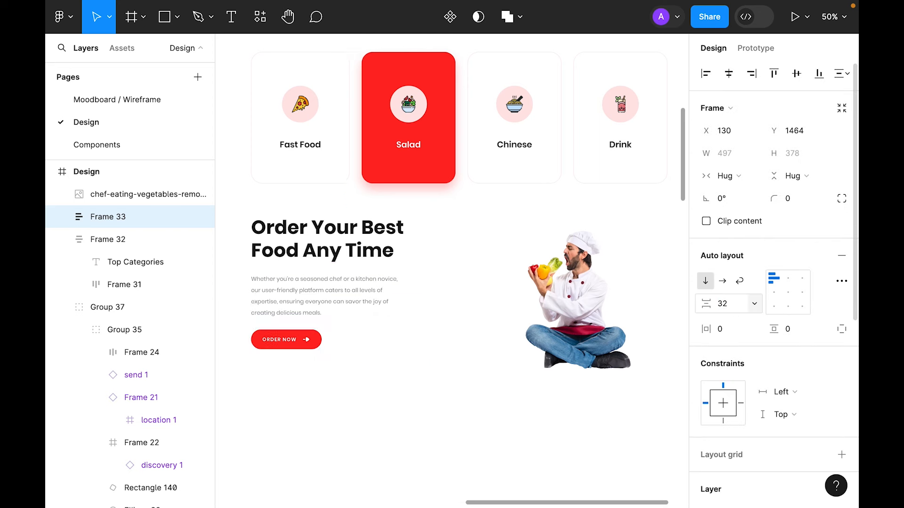
key("Return")
left_click(421, 409)
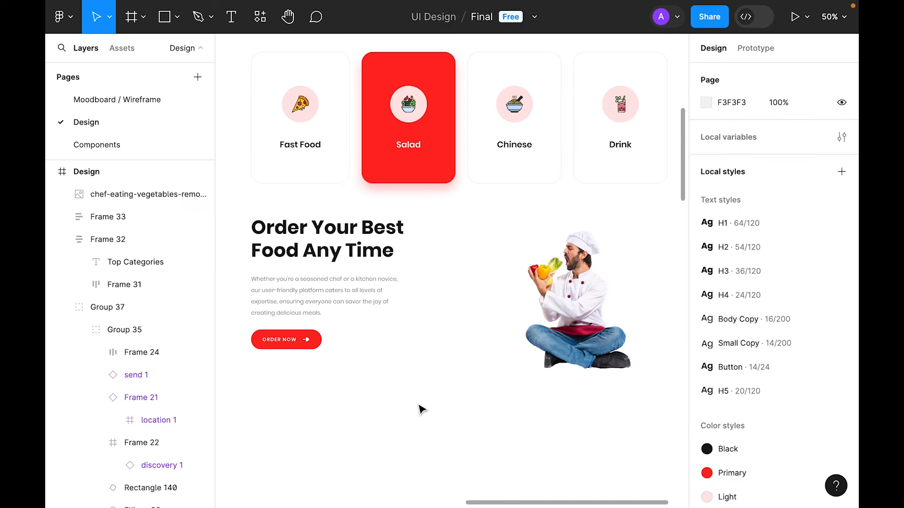
Step: Wrap only the heading and paragraph in their own nested auto layout, keeping the Order Now button outside it
double_click(353, 290)
left_click(347, 262, "shift")
right_click(342, 264)
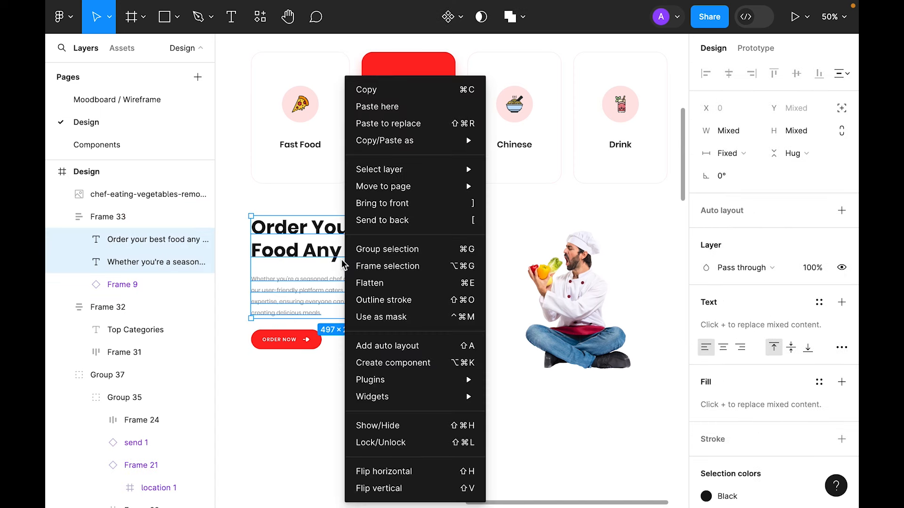
left_click(320, 257)
left_click(332, 251)
left_click(347, 307, "shift")
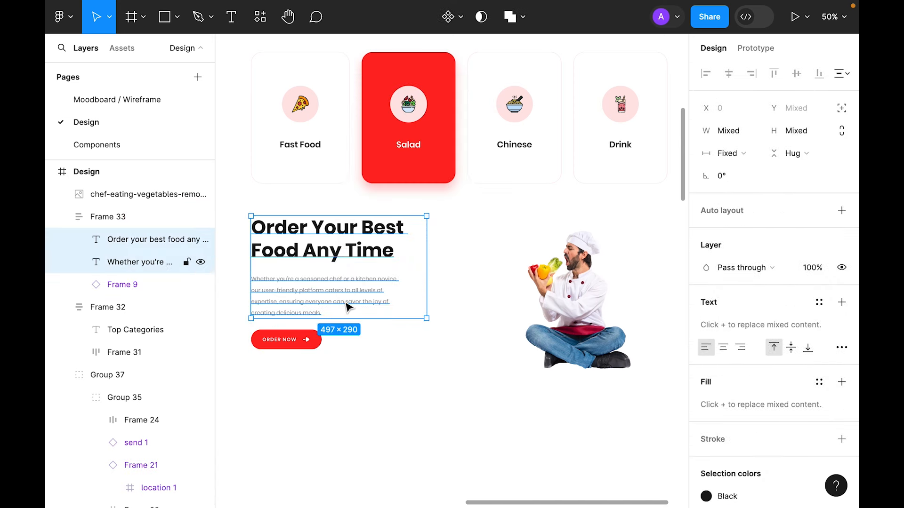
right_click(368, 305)
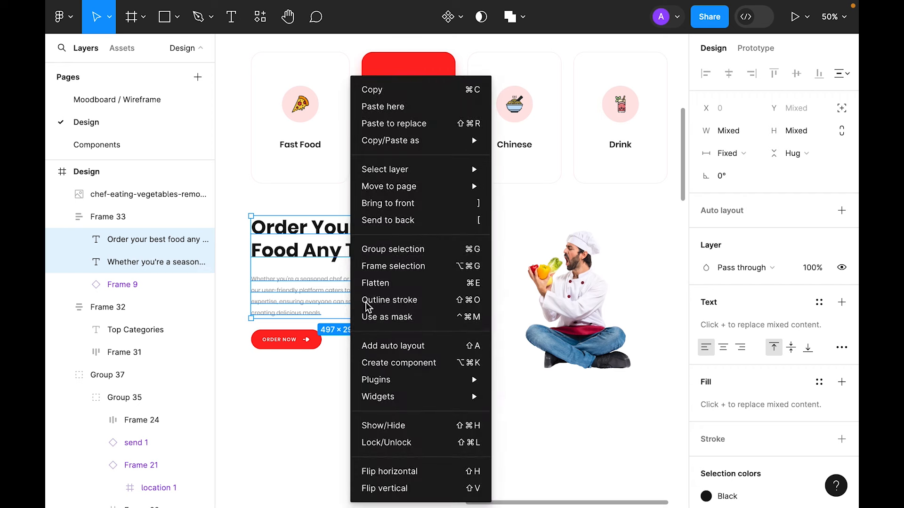
left_click(408, 352)
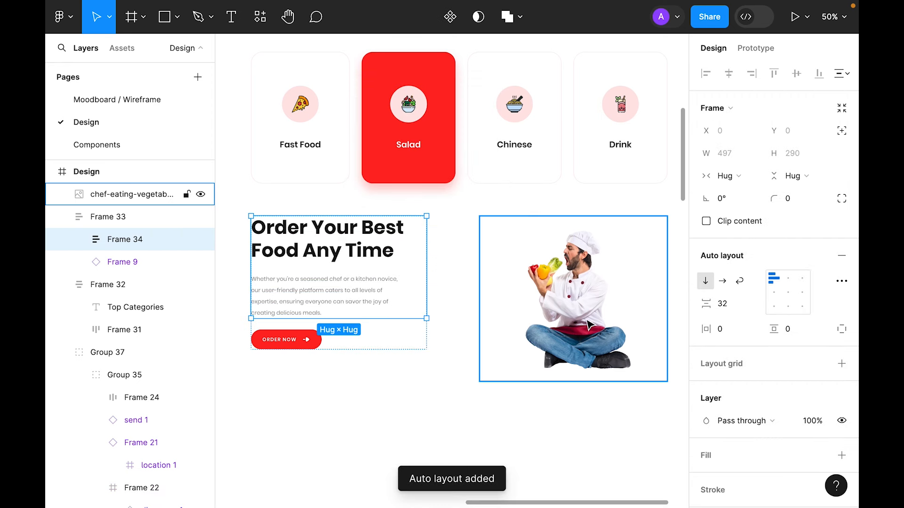
Step: Set the outer auto layout's item spacing to 64 between the text group and the Order Now button
left_click(325, 413)
left_click(108, 216)
left_click(733, 305)
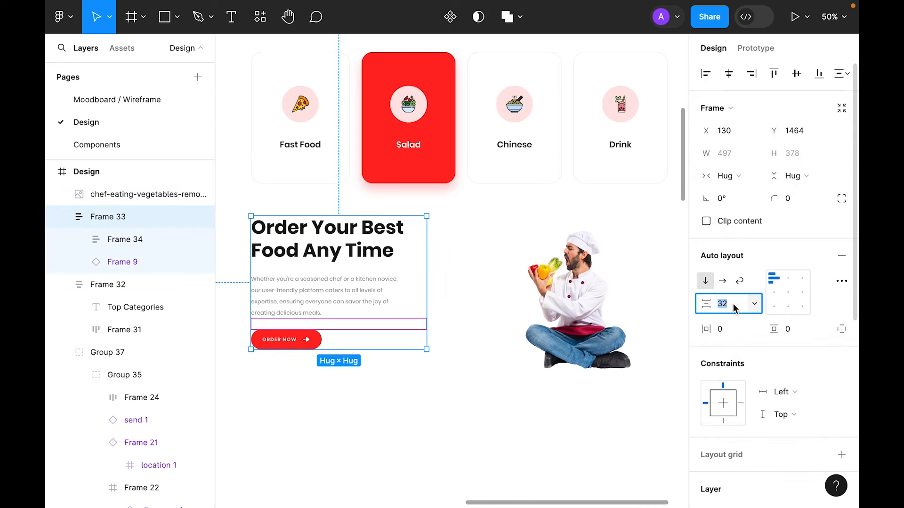
type("64")
key("Return")
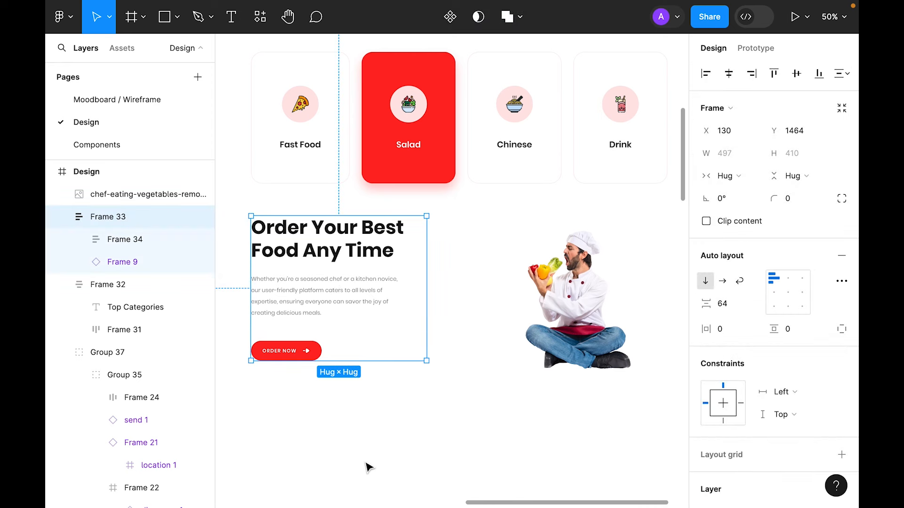
left_click(520, 432)
Step: Trim the empty margins around the chef image by cropping its sides and upper edge, and scale the image up
left_click_drag(520, 431, 494, 424)
left_click(332, 257)
left_click(581, 420)
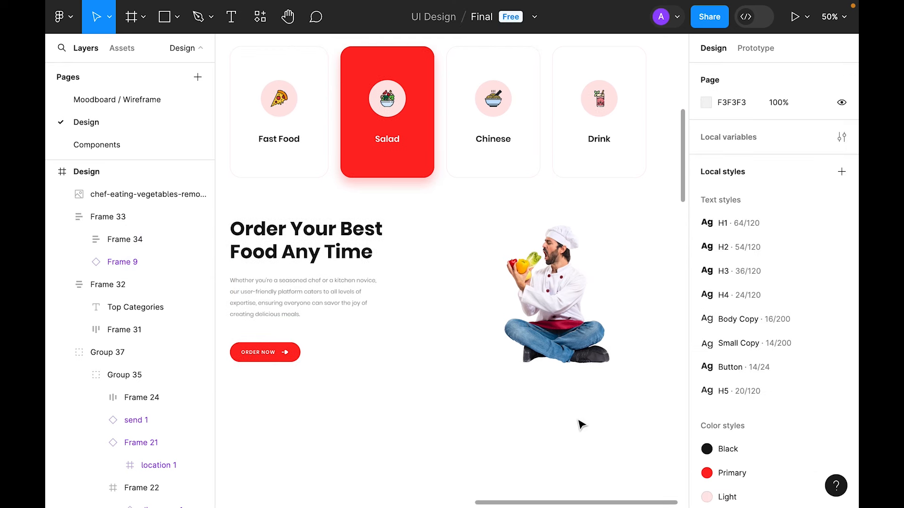
scroll(581, 420, "right", 2)
left_click(536, 299)
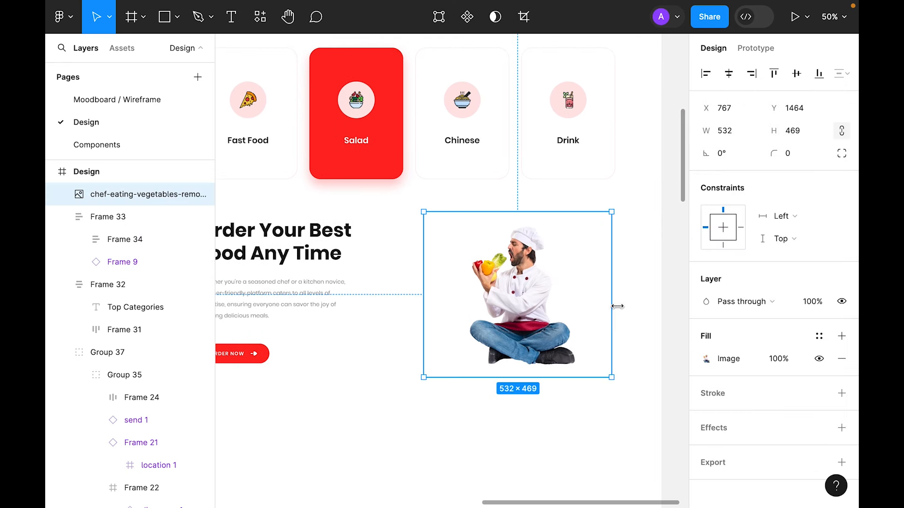
left_click_drag(614, 301, 580, 300)
left_click_drag(424, 285, 466, 288)
mouse_move(531, 211)
left_mouse_down()
mouse_move(538, 226)
mouse_move(544, 204)
left_mouse_up()
key("k")
left_click(624, 409)
Step: Add a 100 × 100 ellipse beside the chef image and scale it by 2x to 200 × 200
left_click_drag(396, 441, 411, 404)
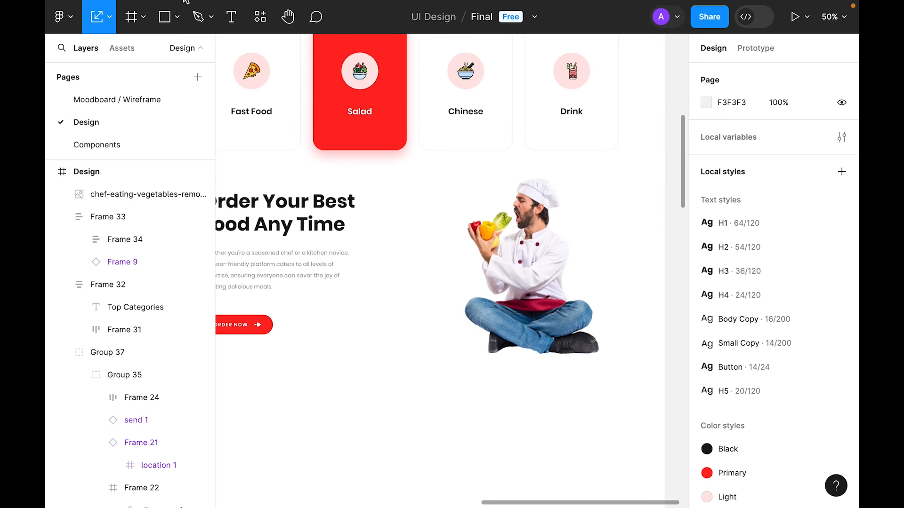
left_click(177, 17)
left_click(144, 103)
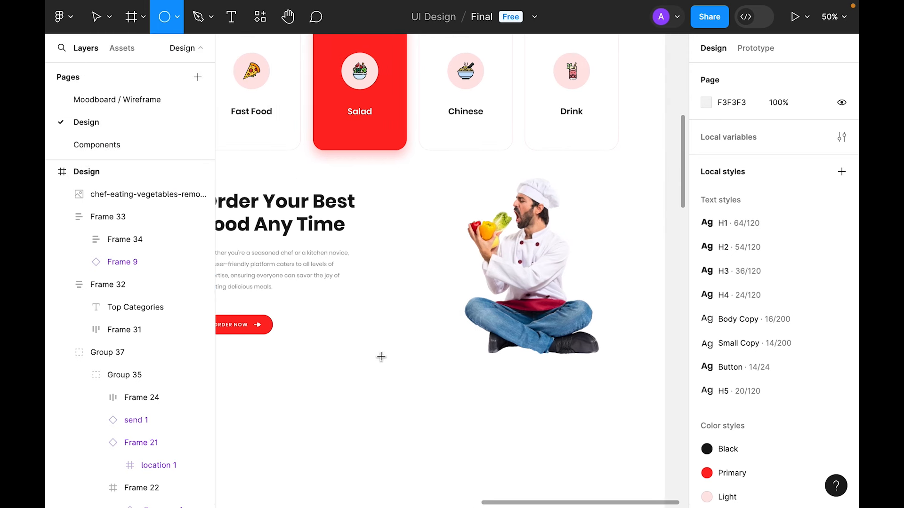
left_click(397, 335)
key("k")
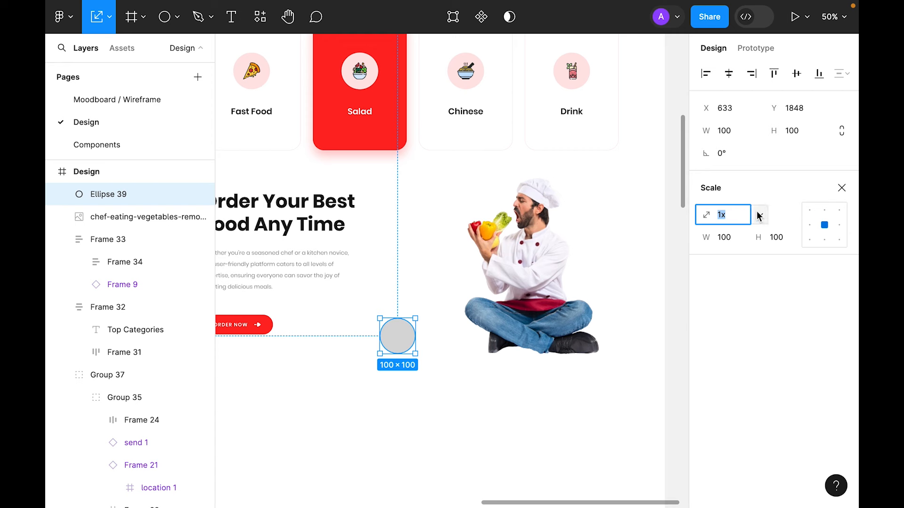
left_click(756, 213)
left_click(743, 233)
Step: Move the circle over the vegetables in the chef's hand and send it to the back, behind the chef image
left_click_drag(399, 338, 484, 221)
right_click(457, 216)
left_click(476, 220)
left_click(841, 188)
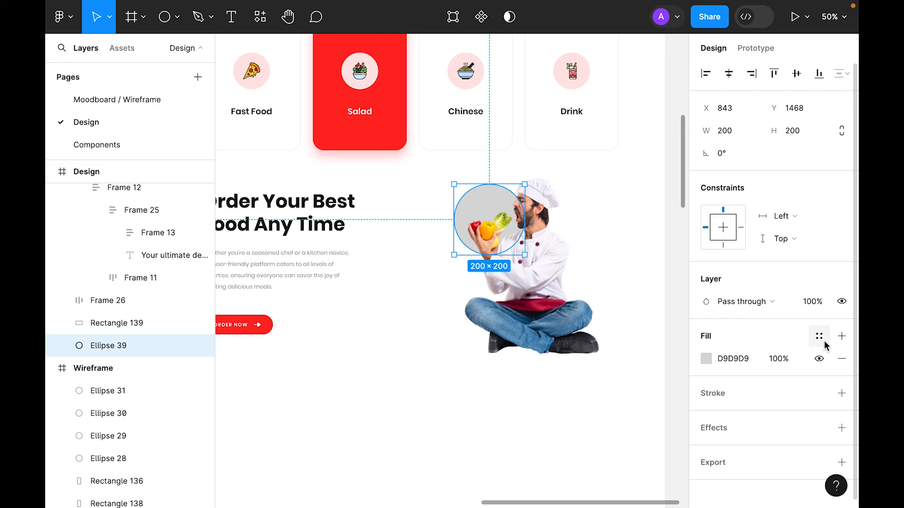
Step: Apply the Primary color style to the circle's fill
left_click(818, 335)
left_click(575, 413)
left_click(436, 409)
Step: Duplicate the red circle and turn the copy into a small dot just right of the chef, above his knee
scroll(435, 409, "right", 5)
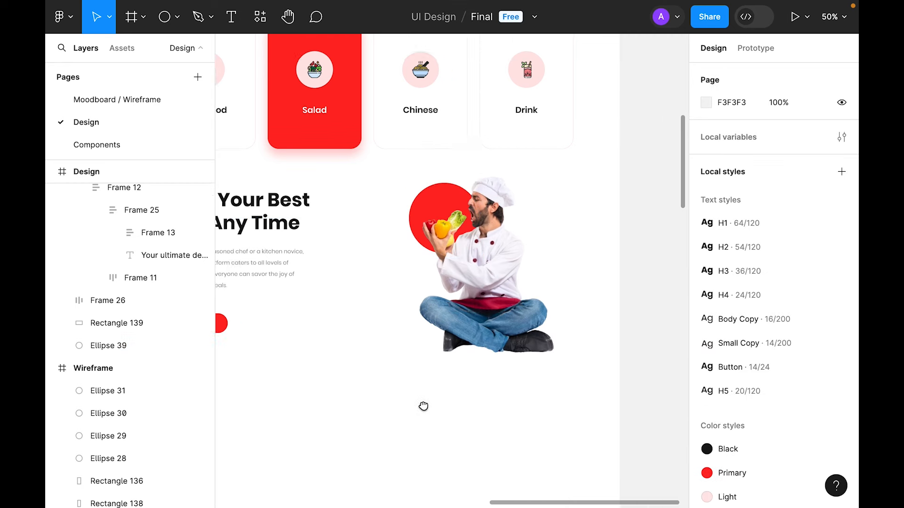
left_click_drag(466, 391, 479, 391)
left_click(397, 195)
left_click(391, 194)
left_click(397, 197)
double_click(397, 196)
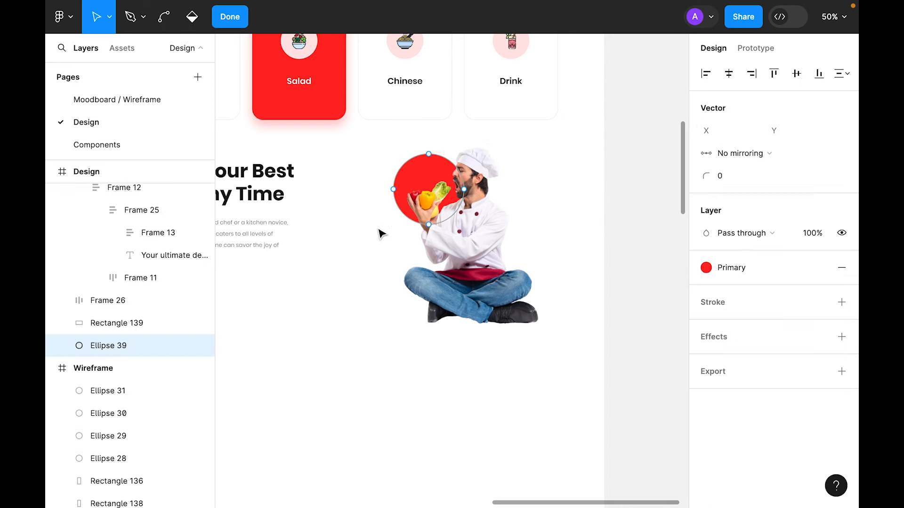
key("Escape")
key("ctrl+d")
left_click_drag(380, 239, 534, 251)
left_click_drag(572, 227, 543, 262)
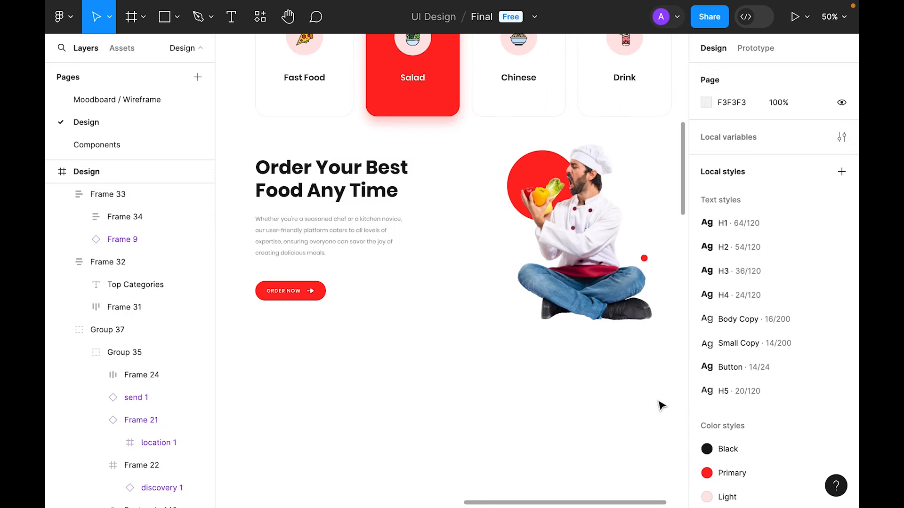
Step: Group the chef image with the large red circle and the small red dot
left_click_drag(660, 402, 444, 187)
key("ctrl+g")
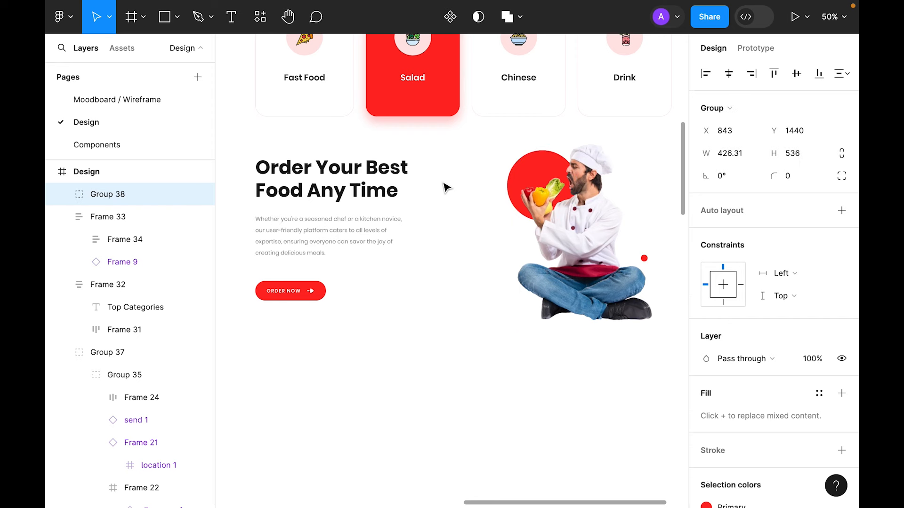
Step: Align the text block and the chef group on their vertical centers and combine them in a horizontal auto layout
left_click(359, 191)
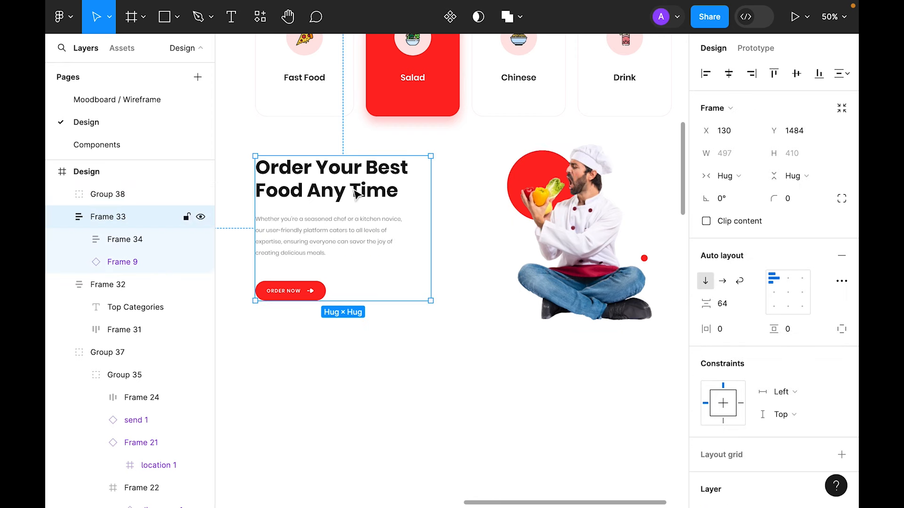
left_click(614, 268, "shift")
left_click(796, 73)
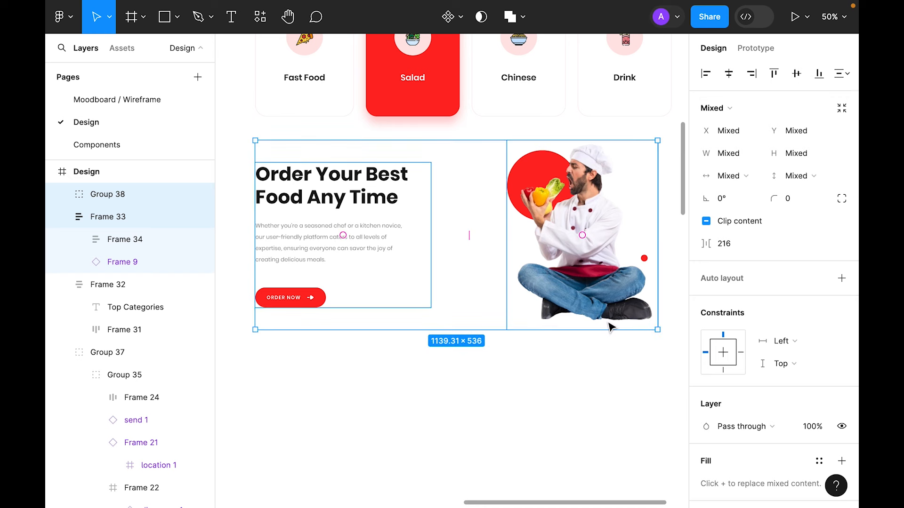
key("shift+a")
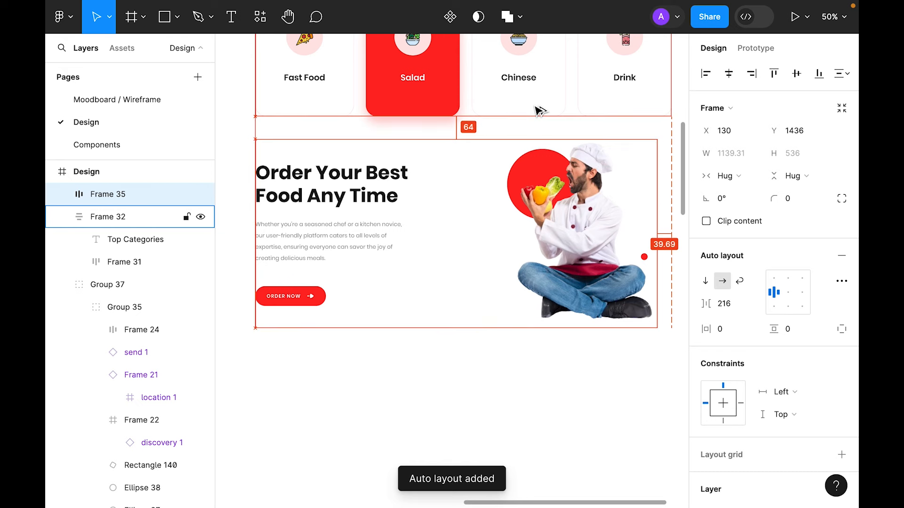
Step: Move the "Order Your Best Food Any Time" section down to Y 1468, leaving a 96 px gap below Top Categories
key("minus")
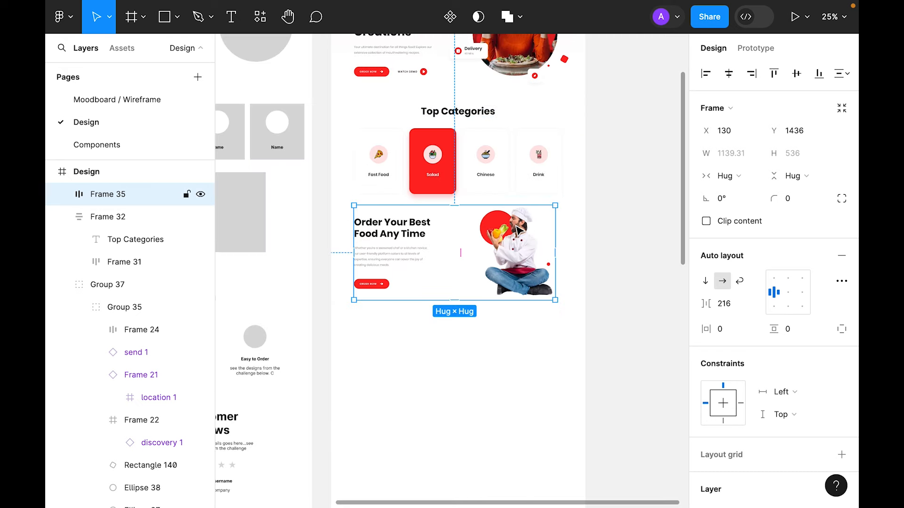
key("alt")
key("Down")
key("Down")
key("Down")
key("Down")
key("Down")
key("Down")
key("Down")
key("Down")
key("Down")
key("Down")
key("Down")
key("Down")
key("Down")
key("Down")
key("Down")
key("Down")
key("Down")
key("Down")
key("Down")
key("Down")
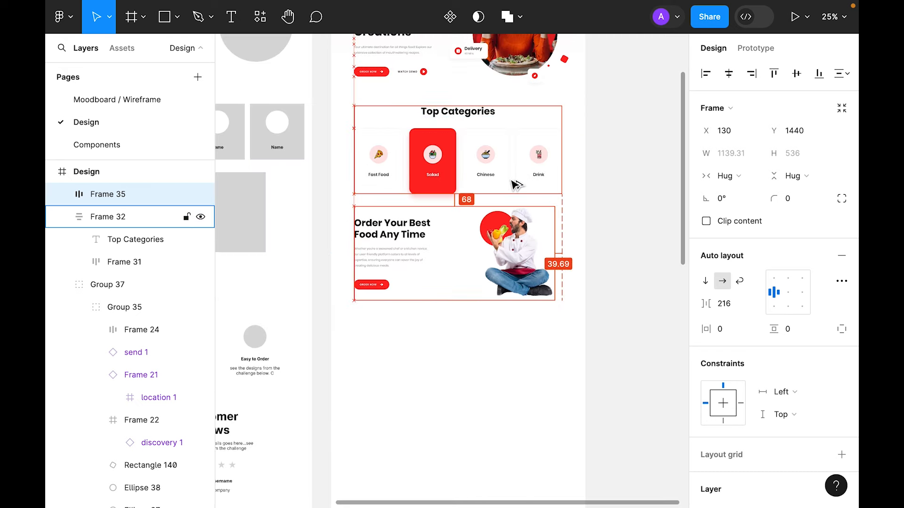
key("Down")
key("Down")
key("Down")
key("Down")
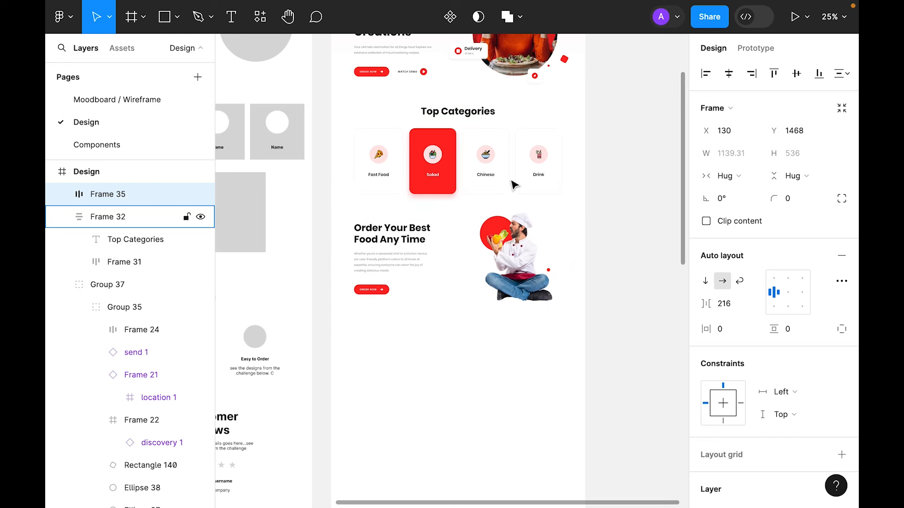
Step: Move the Top Categories and "Order Your Best Food Any Time" sections up together to about 97 px below the hero section
left_click_drag(533, 380, 447, 105)
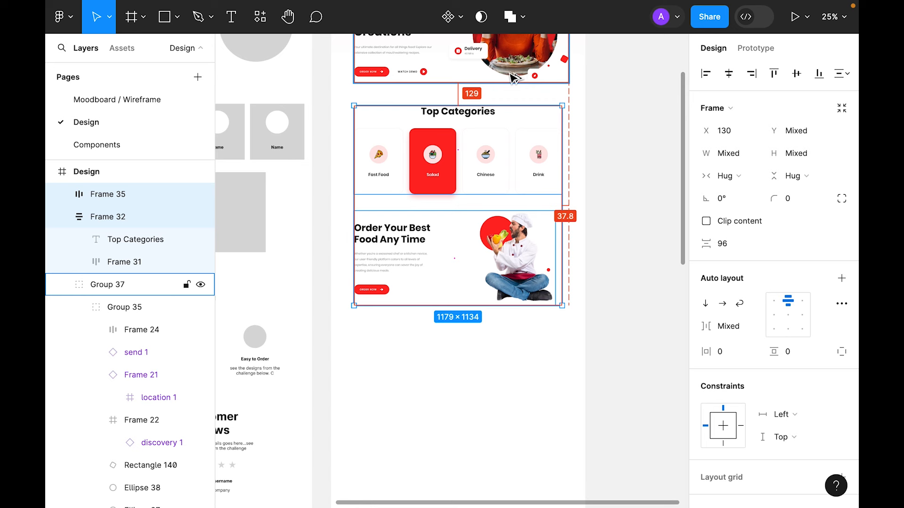
key("Up")
key("Up")
key("Up")
key("Up")
key("Up")
key("Up")
key("Up")
key("Up")
key("Up")
key("Up")
key("Up")
key("Up")
key("Up")
key("Up")
key("Up")
key("Up")
key("Up")
key("Up")
key("Up")
key("Up")
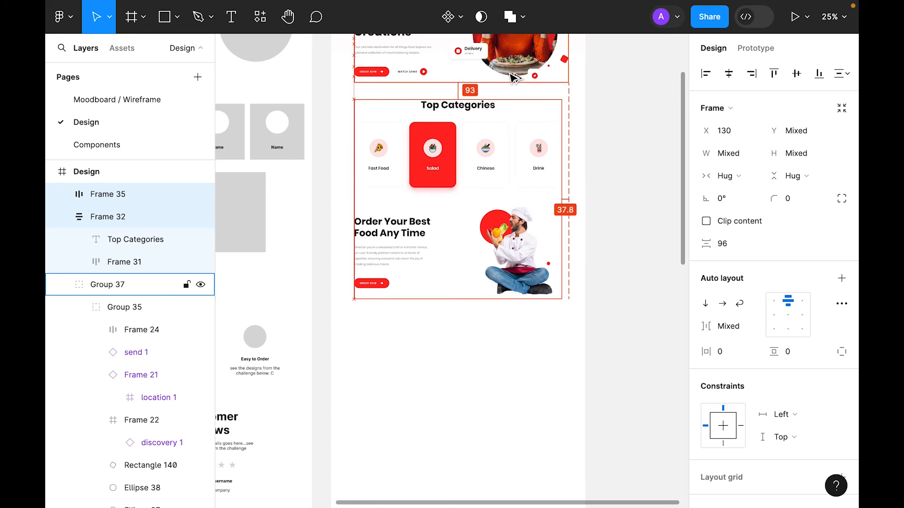
key("Down")
key("Down")
key("Down")
key("Down")
key("Down")
key("Down")
key("Down")
key("Down")
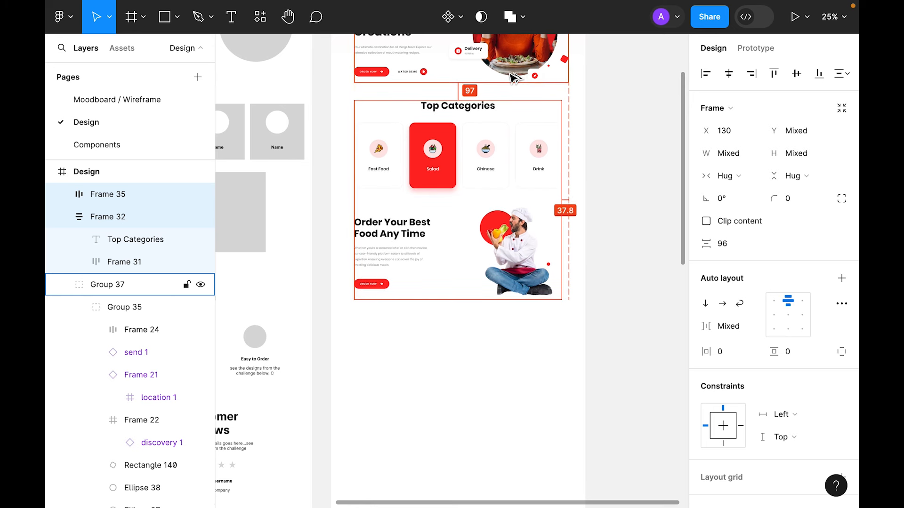
left_click(476, 371)
Step: Copy the wireframe's entire "Our Food Process" block into the Design frame below the "Order Your Best Food Any Time" section
scroll(611, 286, "up", 3)
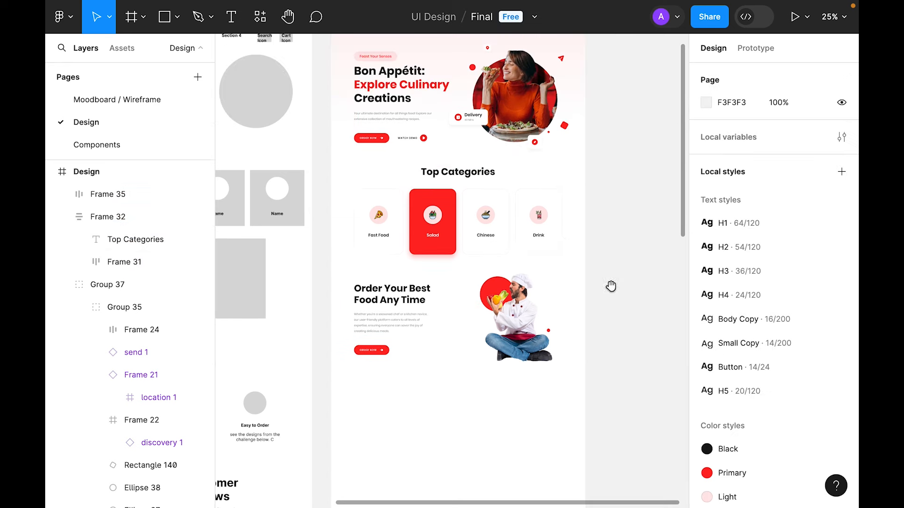
left_click_drag(610, 286, 640, 306)
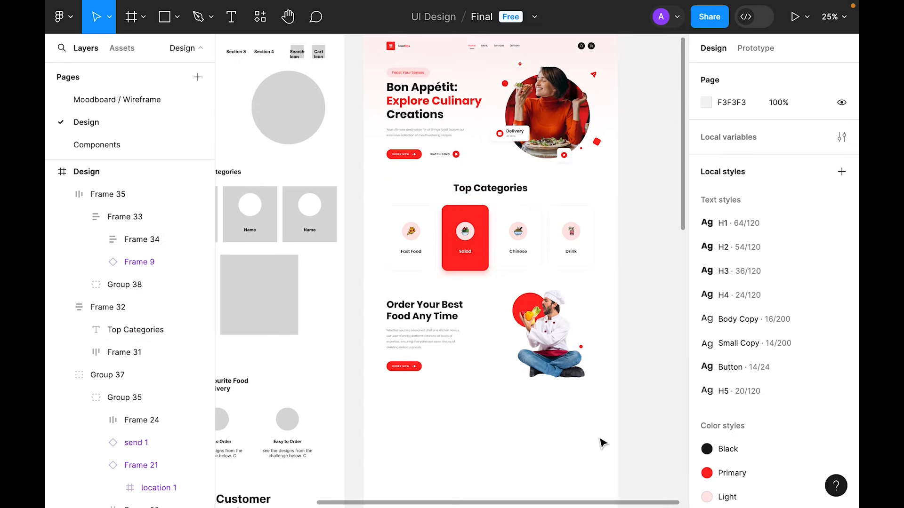
left_click_drag(405, 401, 529, 311)
left_click_drag(469, 391, 541, 344)
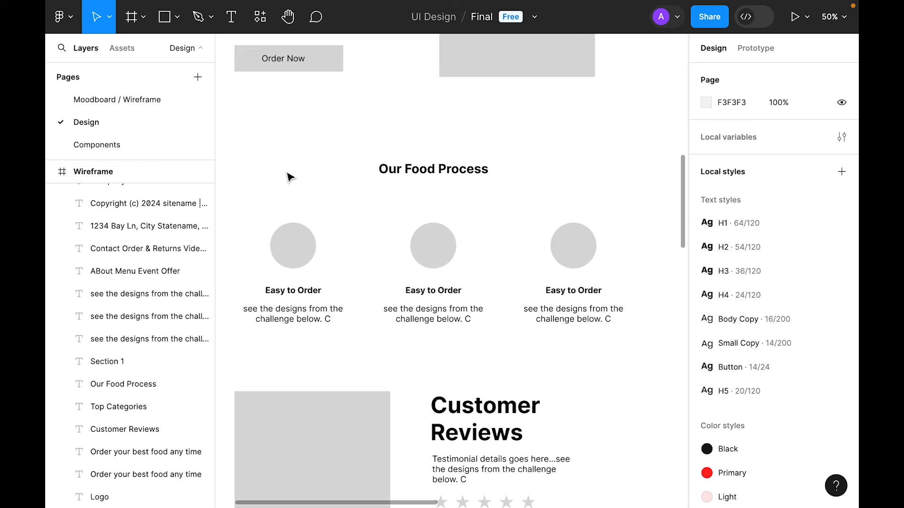
left_click_drag(244, 152, 589, 317)
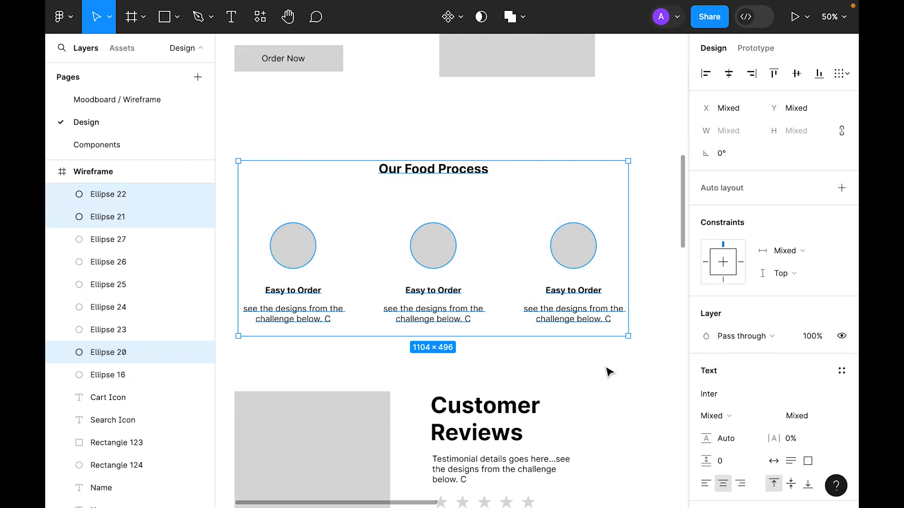
key("super+minus")
left_click_drag(608, 364, 469, 324)
scroll(469, 324, "right", 2)
left_click(485, 259)
right_click(484, 259)
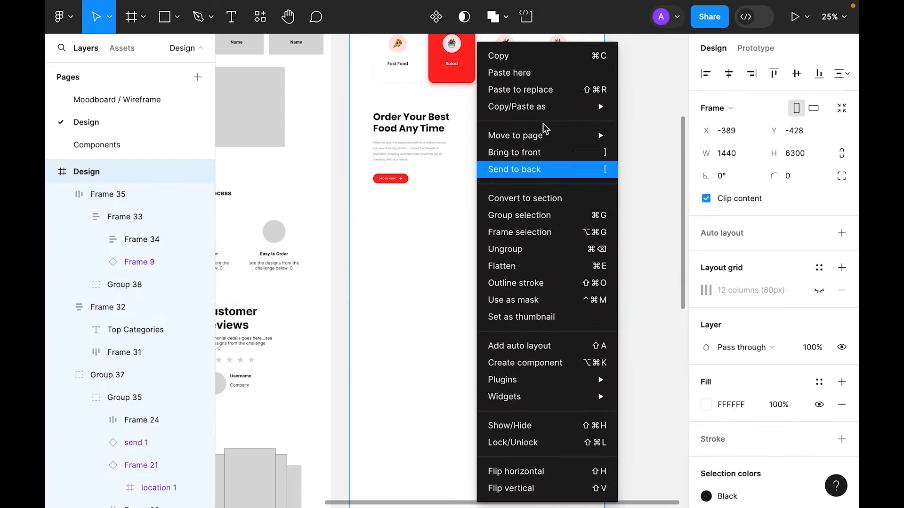
mouse_move(542, 100)
left_click(544, 73)
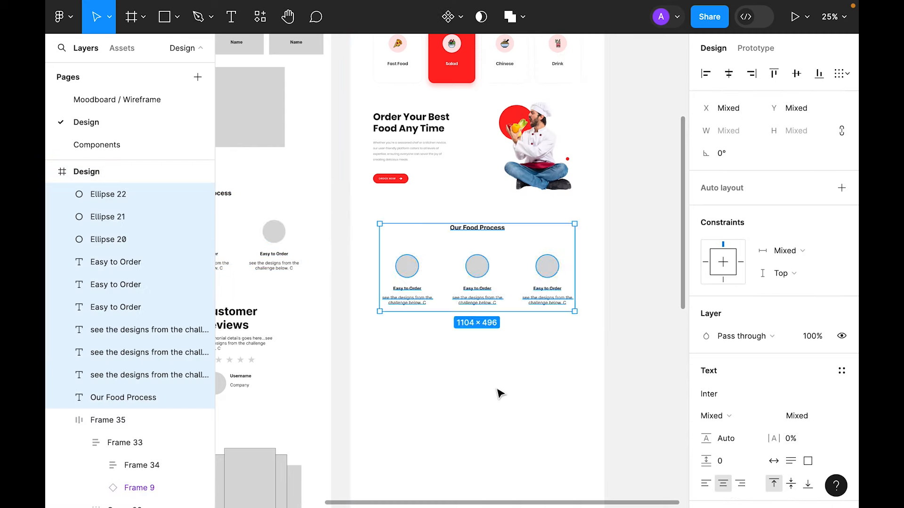
Step: Apply the H2 text style and the Black colour style to the "Our Food Process" heading
key("Escape")
key("super+plus")
scroll(471, 179, "down", 3)
scroll(461, 149, "left", 2)
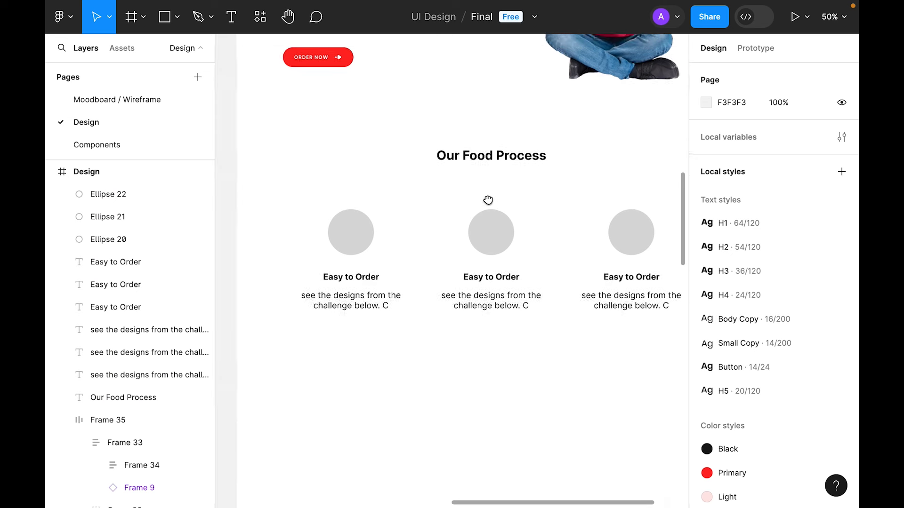
left_click(476, 154)
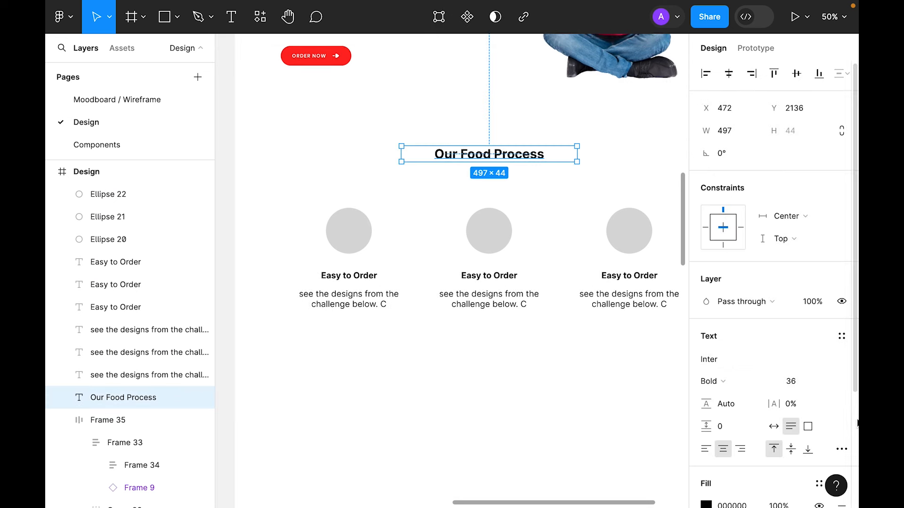
left_click(842, 336)
left_click(761, 356)
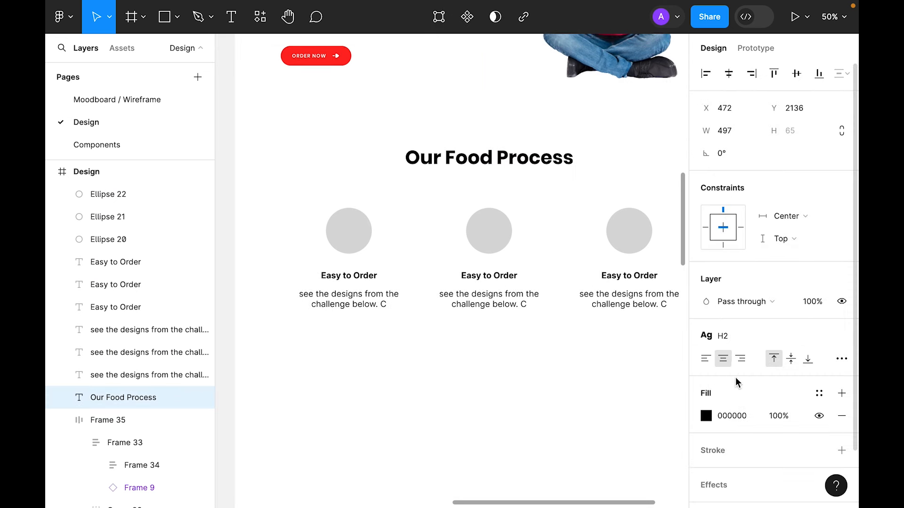
left_click(819, 393)
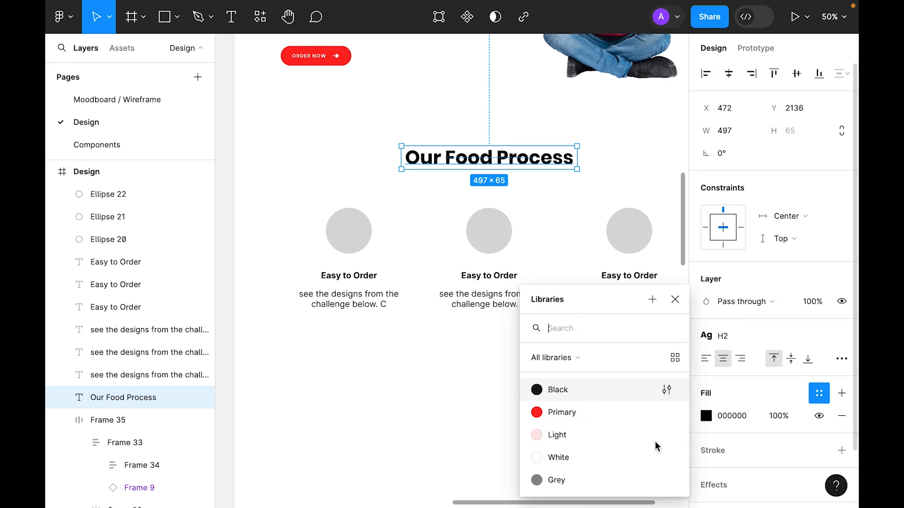
left_click(565, 390)
left_click_drag(579, 406, 452, 414)
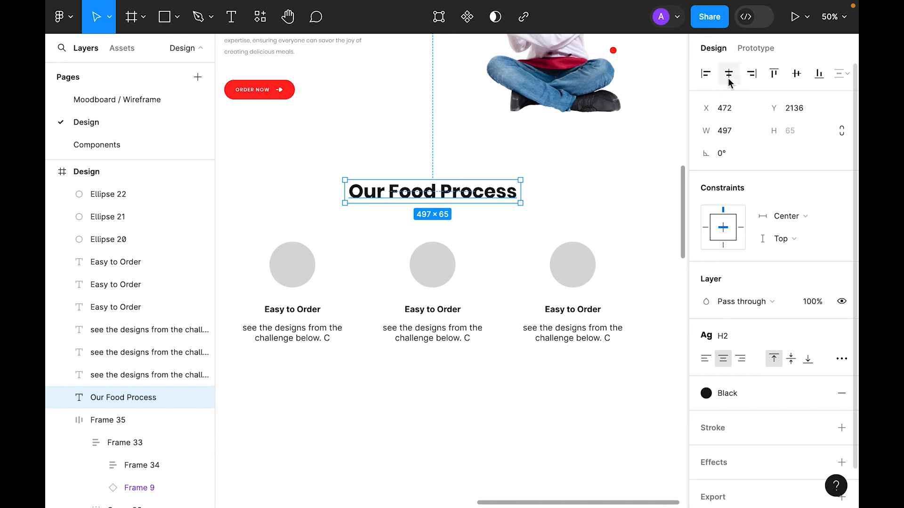
left_click(452, 403)
Step: Change the title of the first food process item to "Prepare"
left_click_drag(466, 418, 515, 377)
left_click(338, 222)
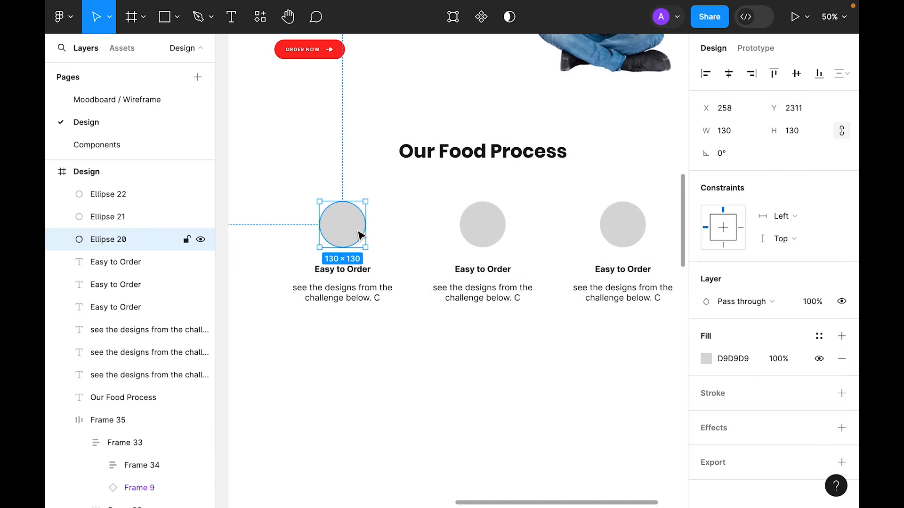
left_click(437, 337)
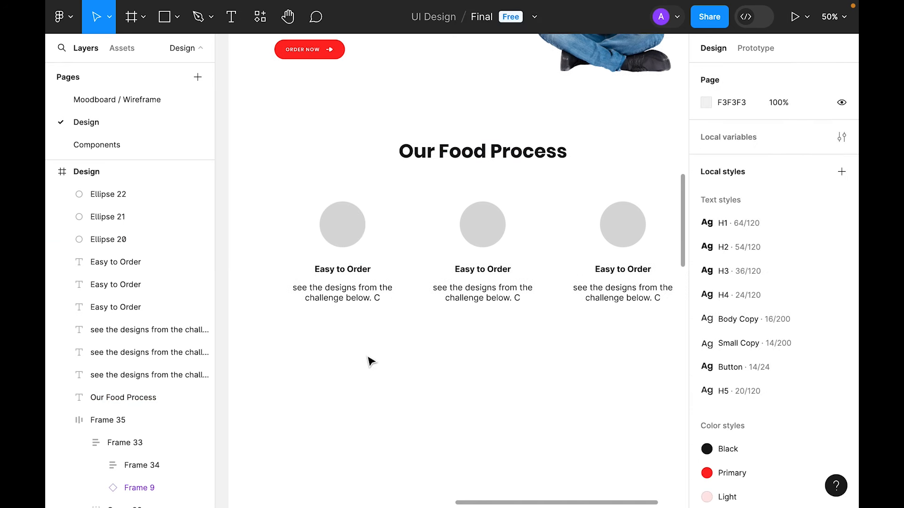
left_click(351, 275)
double_click(348, 271)
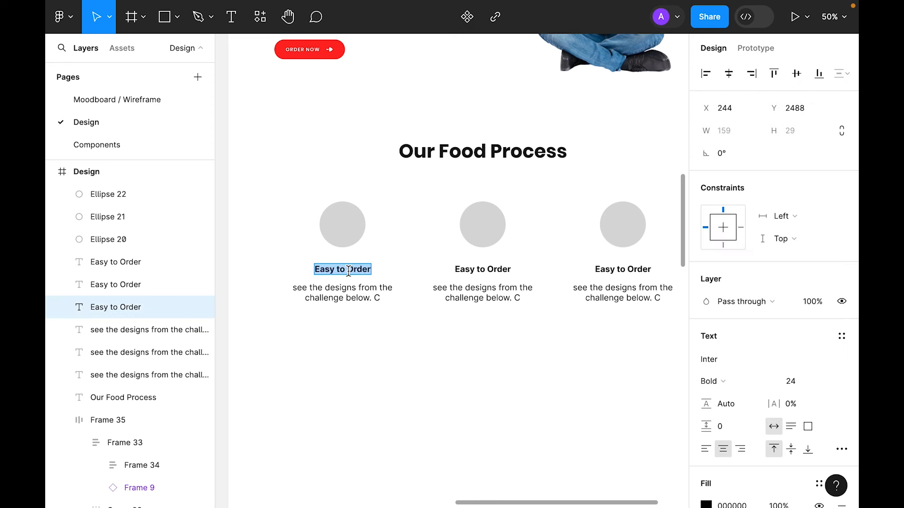
type("Prepare")
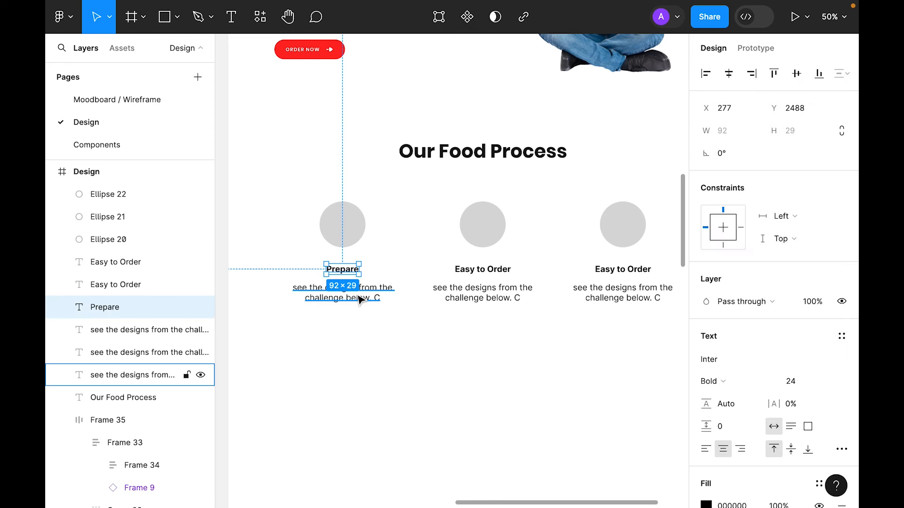
Step: Replace the first item's description with "Restaurants offer a variety of dining experiences." and apply the Small Copy text style
left_click(360, 296)
double_click(360, 297)
type("Restaurants offer a variety of dining experiences")
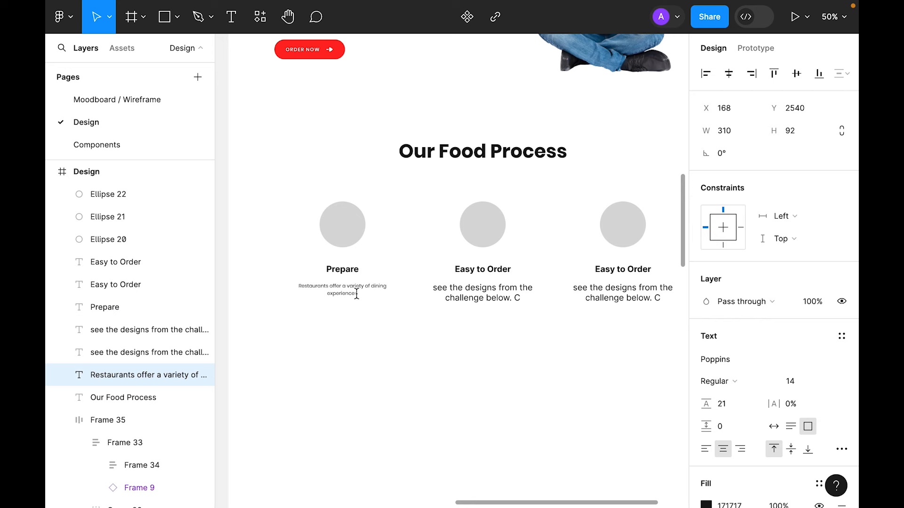
key("Escape")
left_click(841, 336)
left_click(772, 444)
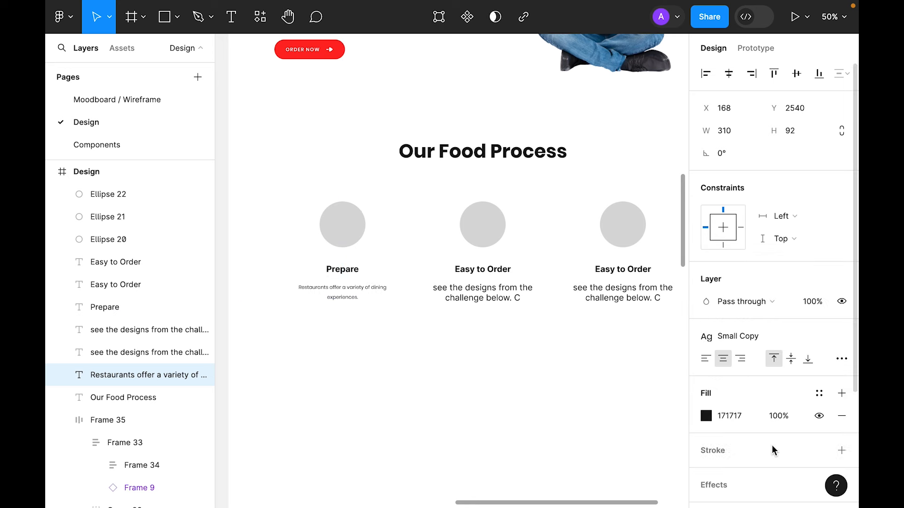
Step: Apply the H4 text style to the "Prepare" title
left_click(342, 272)
left_click(841, 337)
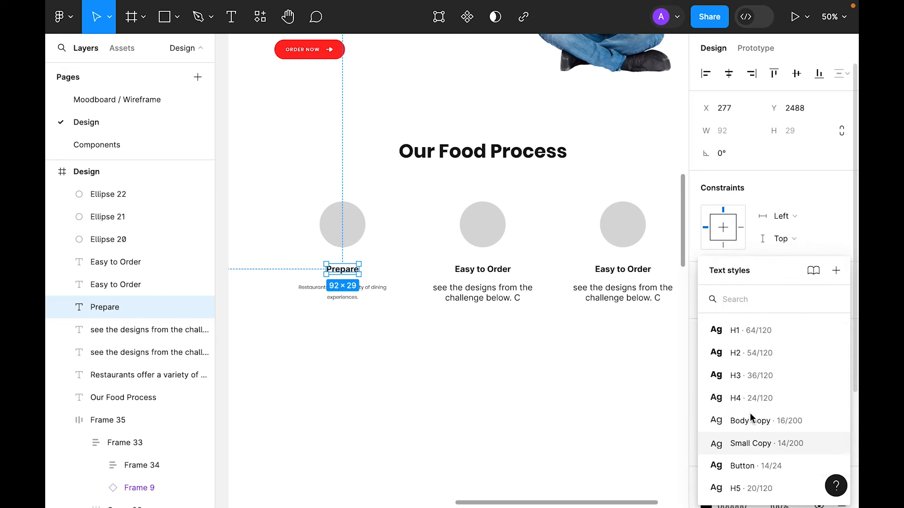
left_click(754, 400)
left_click(505, 361)
left_click_drag(504, 361, 490, 385)
Step: Apply the Grey colour style to the description under "Prepare" and set its text resizing to auto height
left_click(349, 313)
key("super+equal")
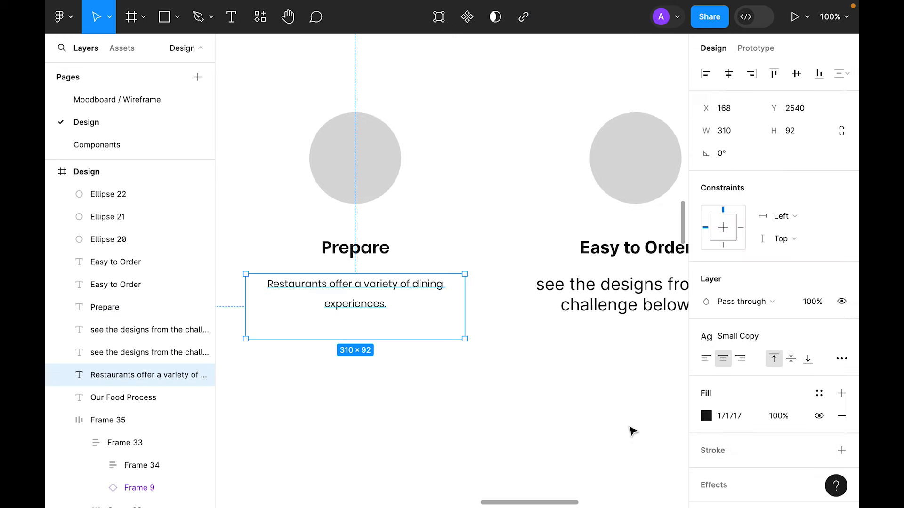
left_click(818, 393)
left_click(559, 482)
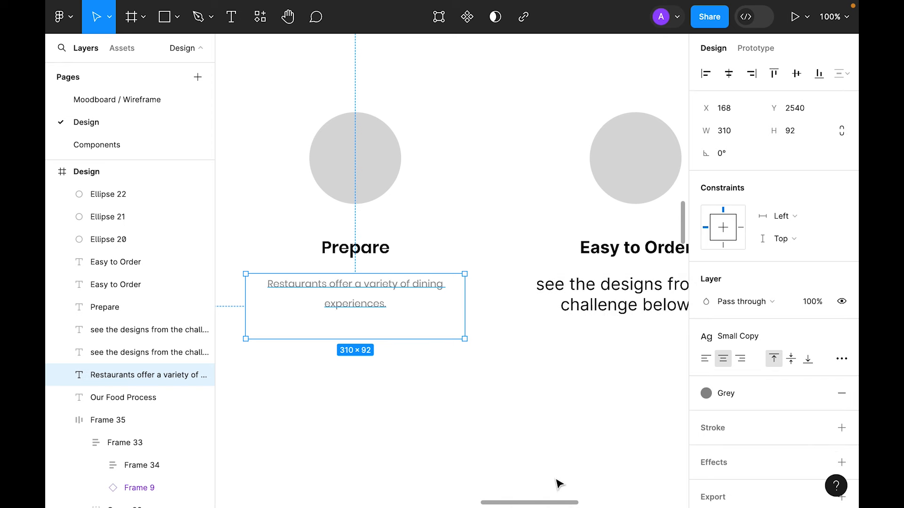
left_click(841, 359)
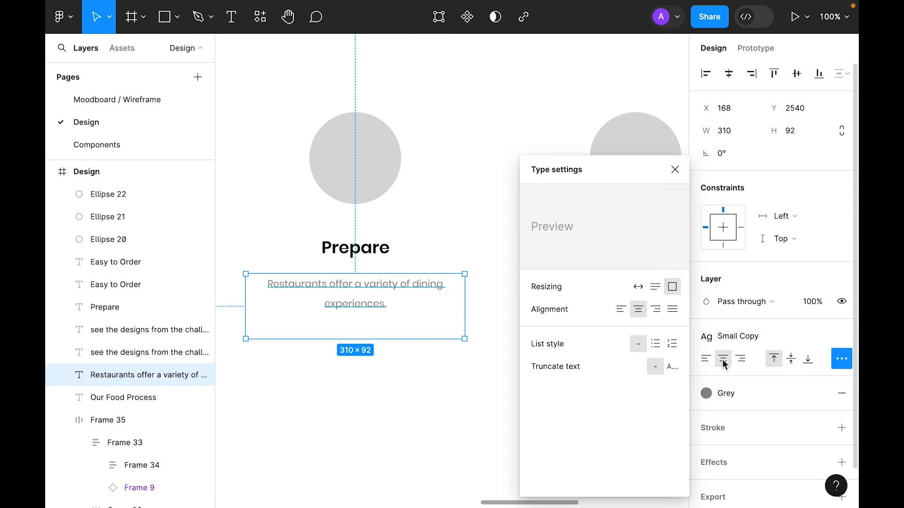
left_click(654, 287)
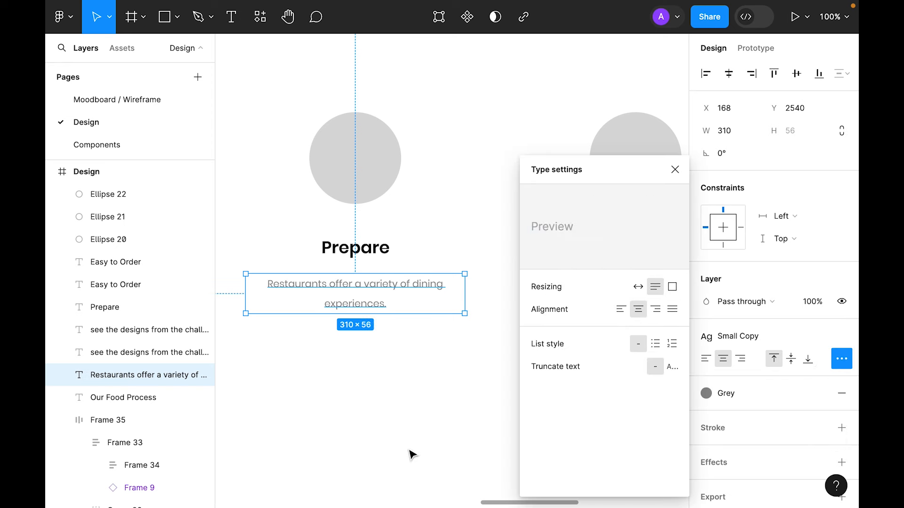
left_click(403, 431)
Step: Wrap the circle above "Prepare" in a frame and delete the circle, keeping the empty 130 × 130 frame
key("minus")
scroll(404, 431, "right", 2)
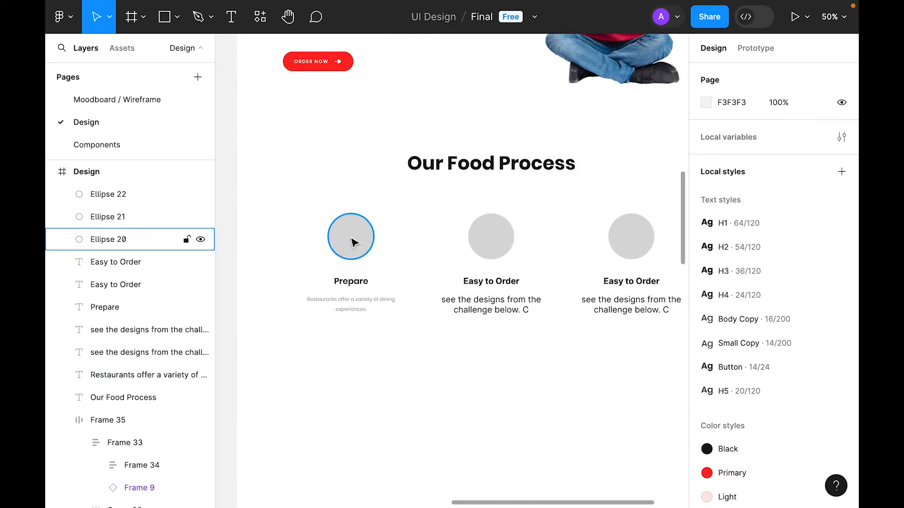
left_click(352, 234)
right_click(351, 234)
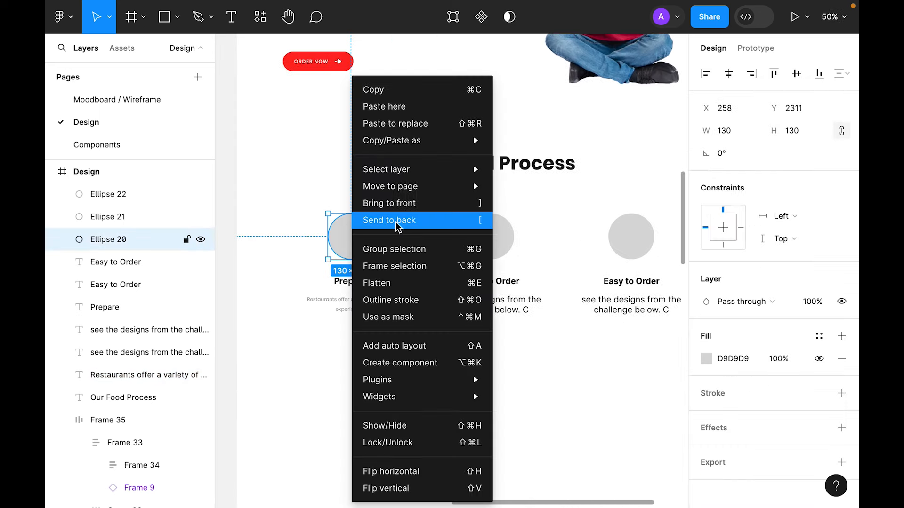
left_click(405, 268)
left_click(406, 414)
left_click(362, 242)
left_click(363, 242)
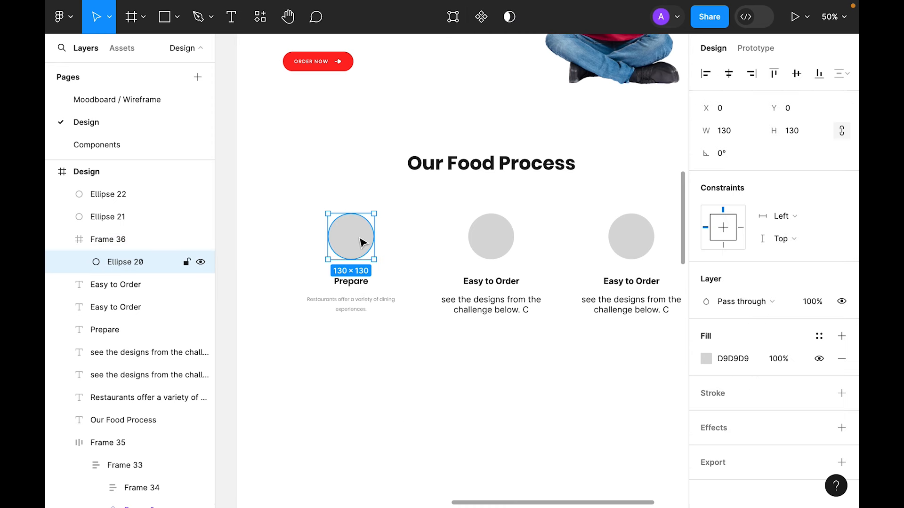
key("Delete")
left_click(361, 250)
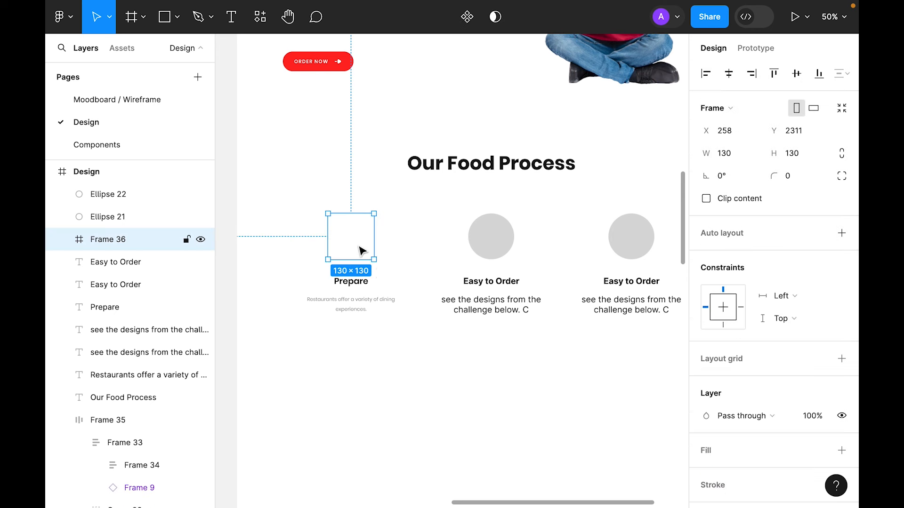
left_click(438, 414)
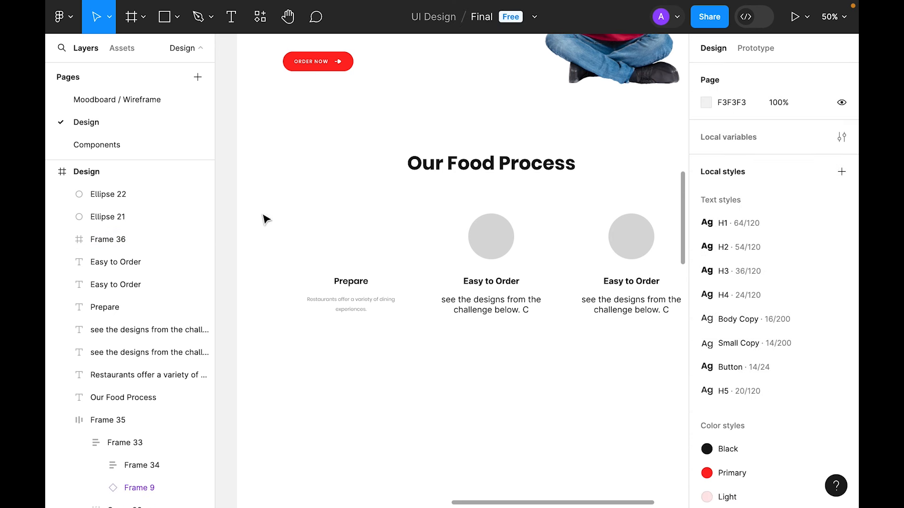
Step: Insert the cooking variant of the Process Illustration component into the empty frame above "Prepare"
left_click(124, 47)
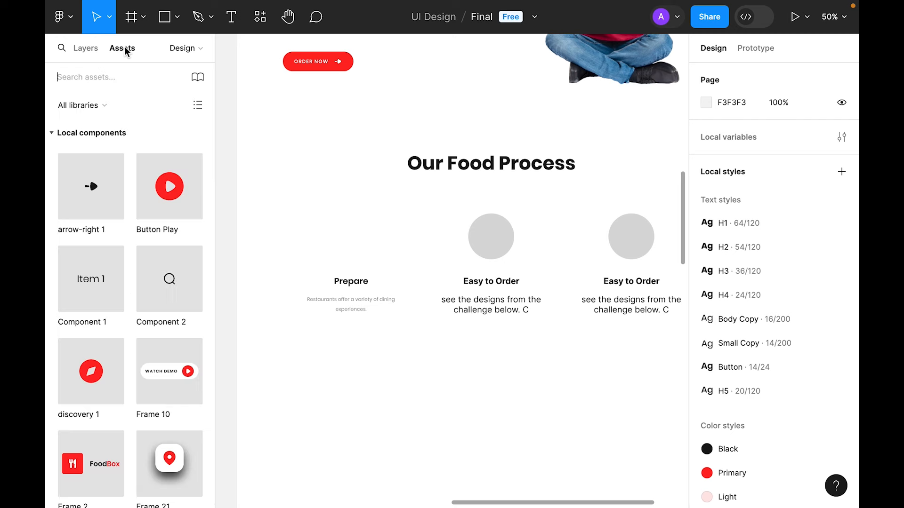
scroll(144, 274, "down", 5)
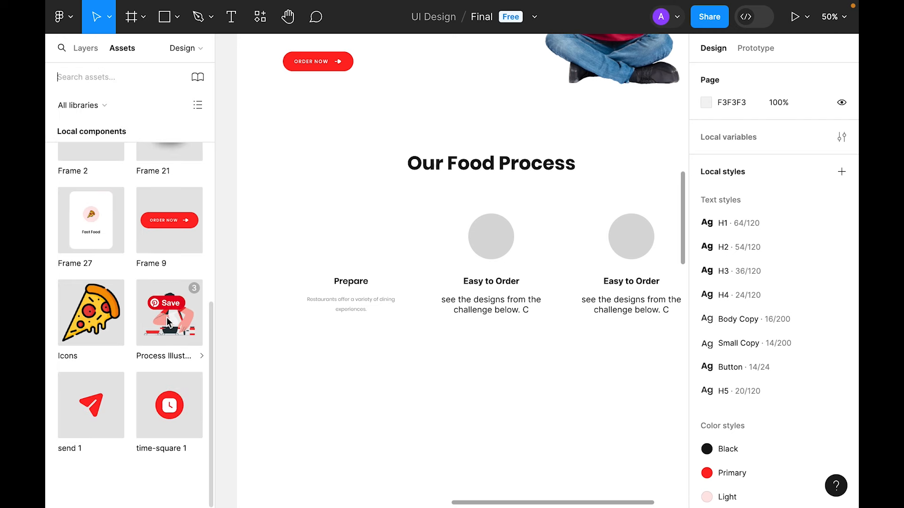
left_click_drag(164, 325, 397, 392)
left_click(535, 408)
key("Delete")
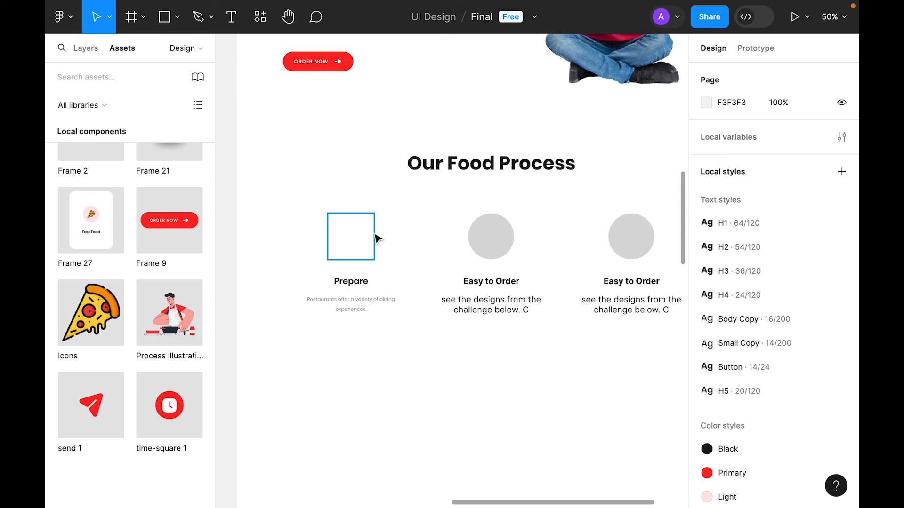
left_click(351, 240)
key("ctrl+v")
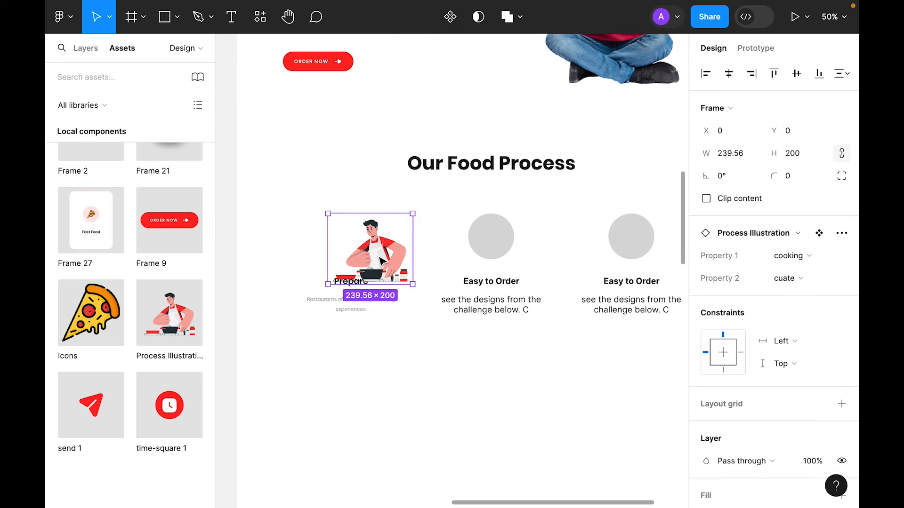
Step: Centre the cooking illustration horizontally and vertically inside its parent frame above "Prepare"
left_click_drag(379, 261, 357, 228)
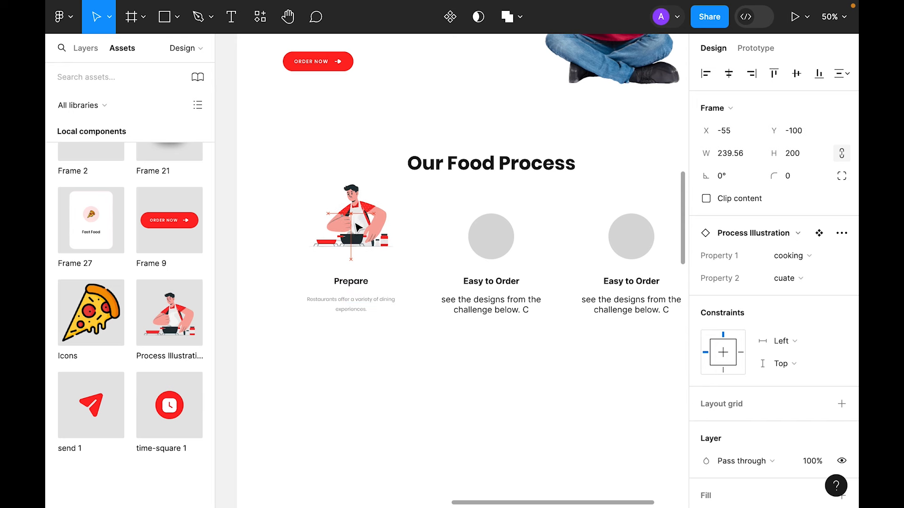
left_click(80, 49)
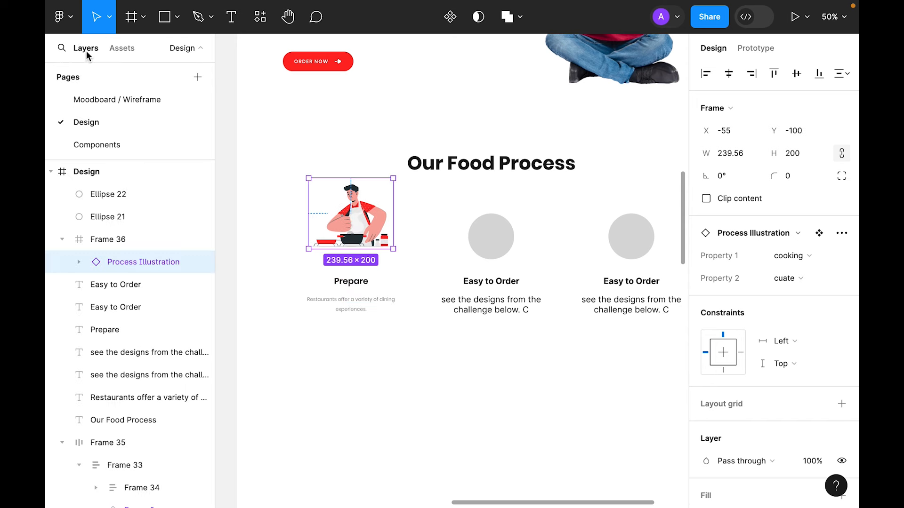
left_click(117, 239)
left_click(120, 260)
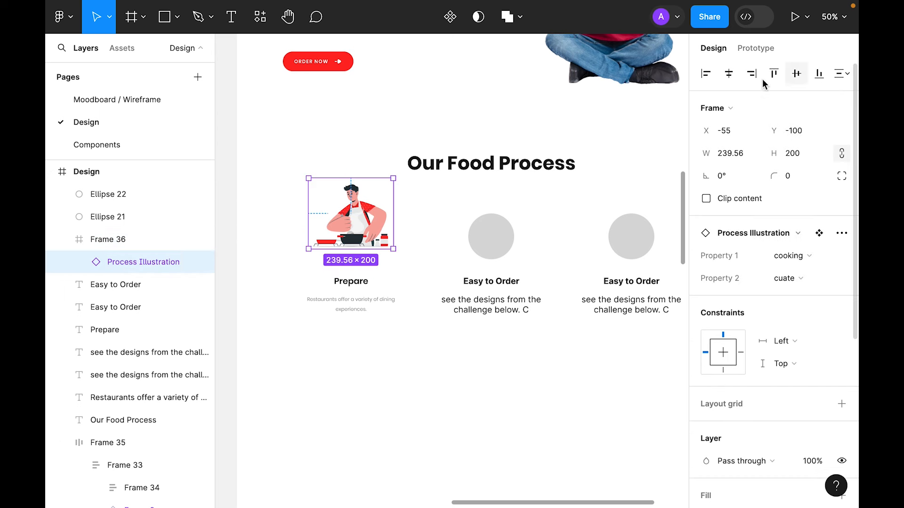
left_click(731, 75)
left_click(796, 74)
key("Escape")
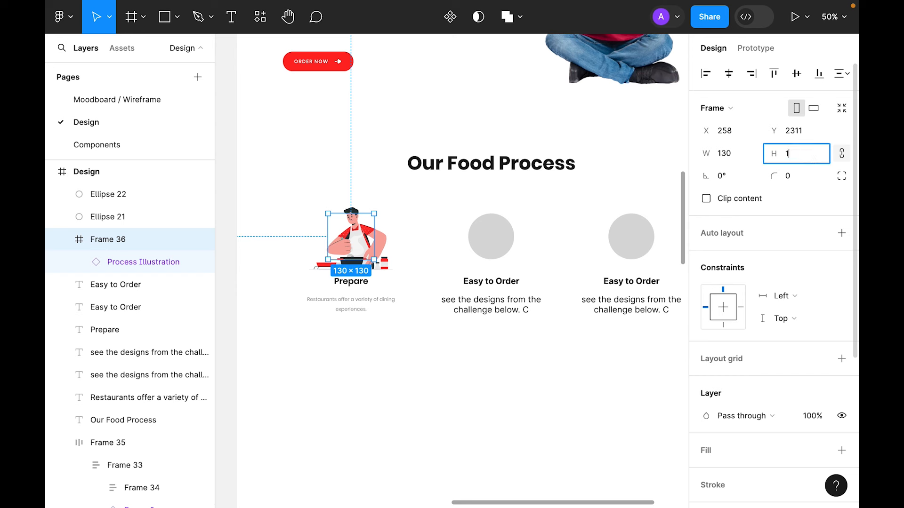
Step: Resize the frame around the illustration to 128 × 128 and set its corner radius to 99
type("128")
key("Return")
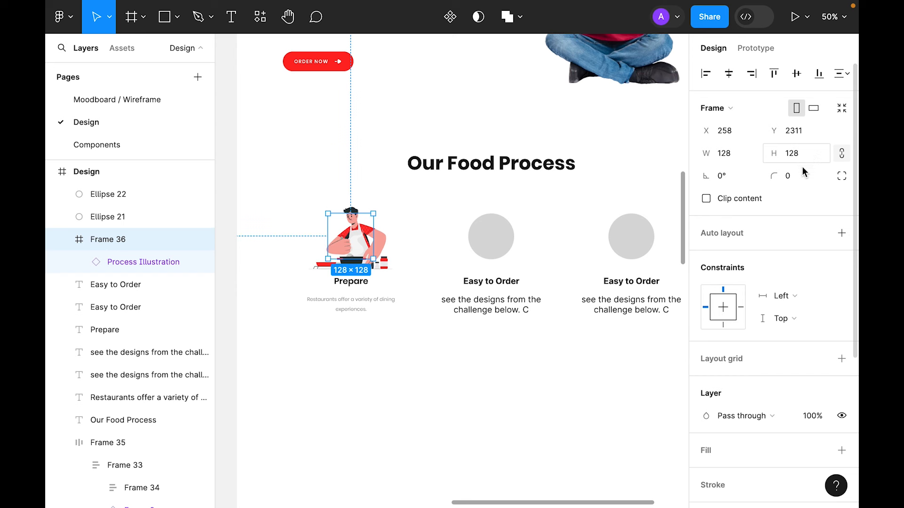
left_click(802, 182)
type("99")
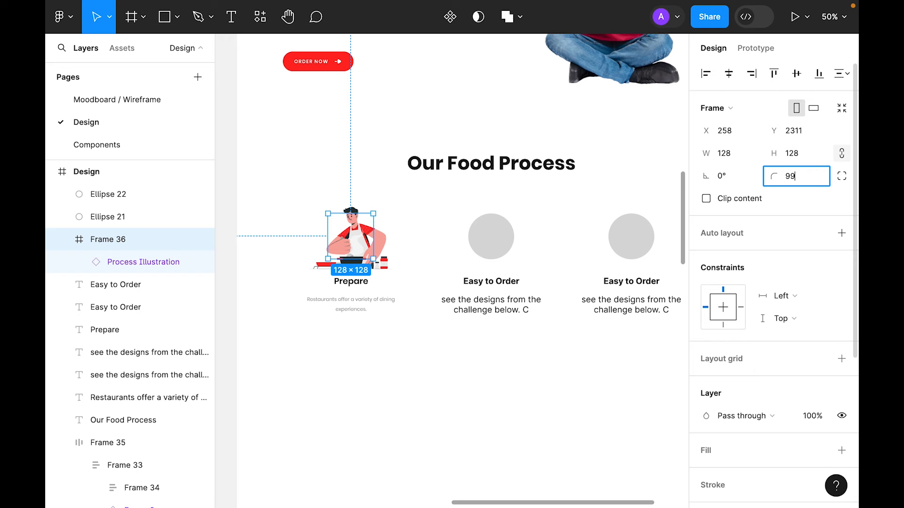
key("Return")
Step: Fill the round illustration frame with the Light colour style and turn on content clipping
scroll(795, 287, "down", 5)
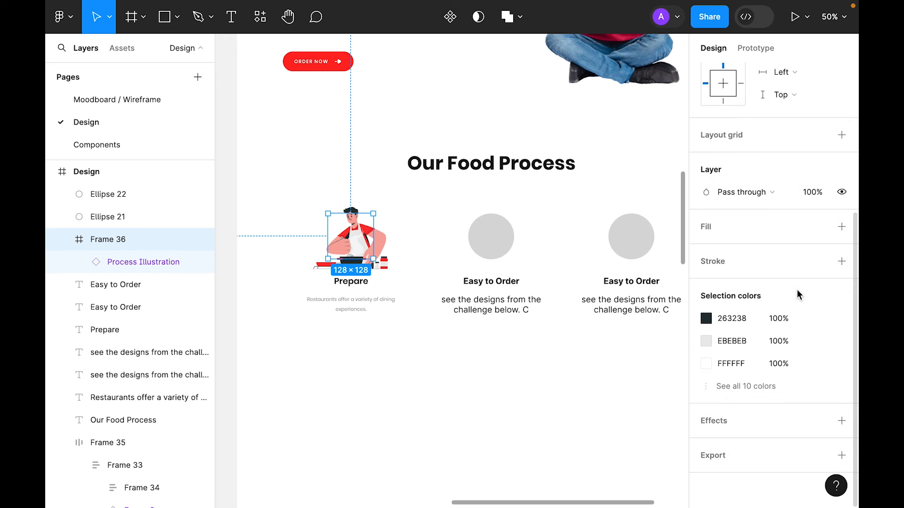
left_click(819, 228)
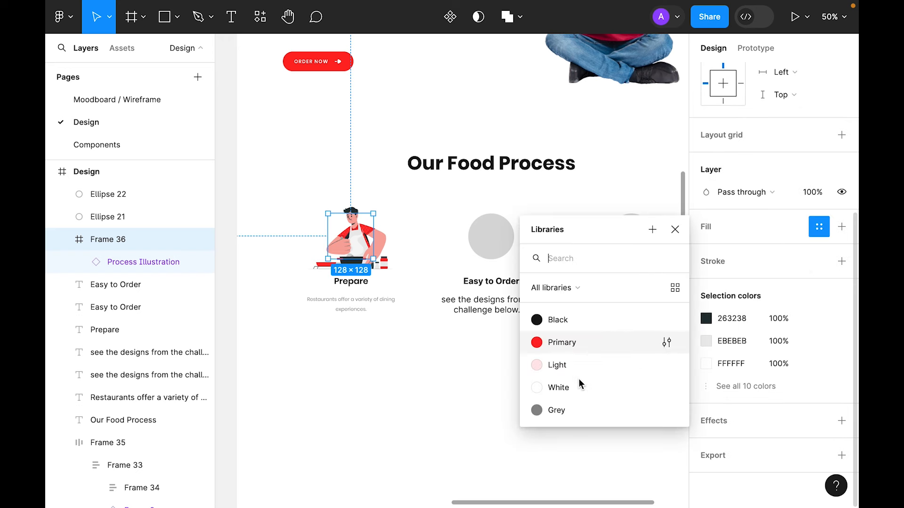
left_click(567, 366)
left_click(376, 405)
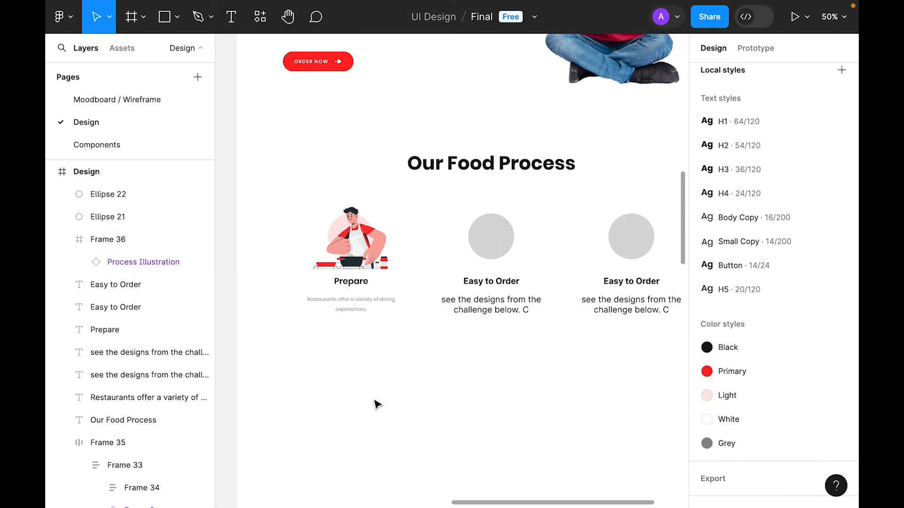
left_click(347, 256)
scroll(744, 156, "up", 5)
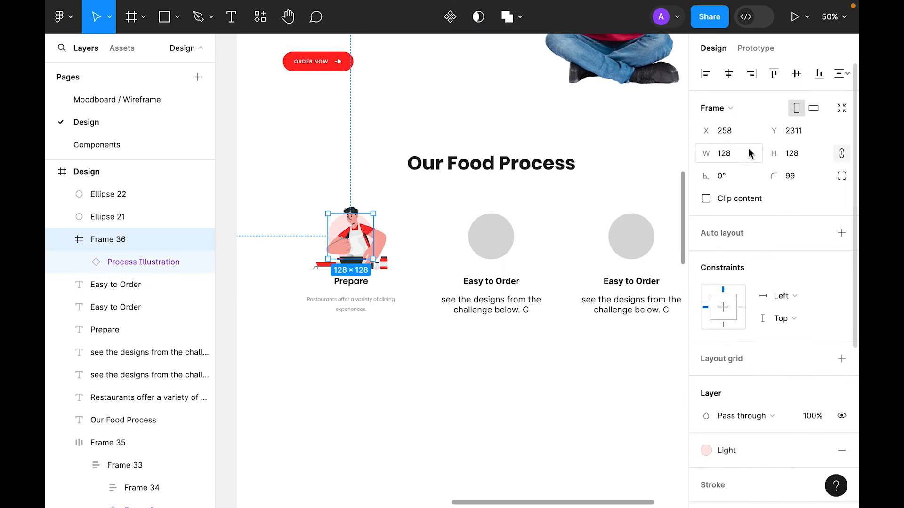
left_click(707, 199)
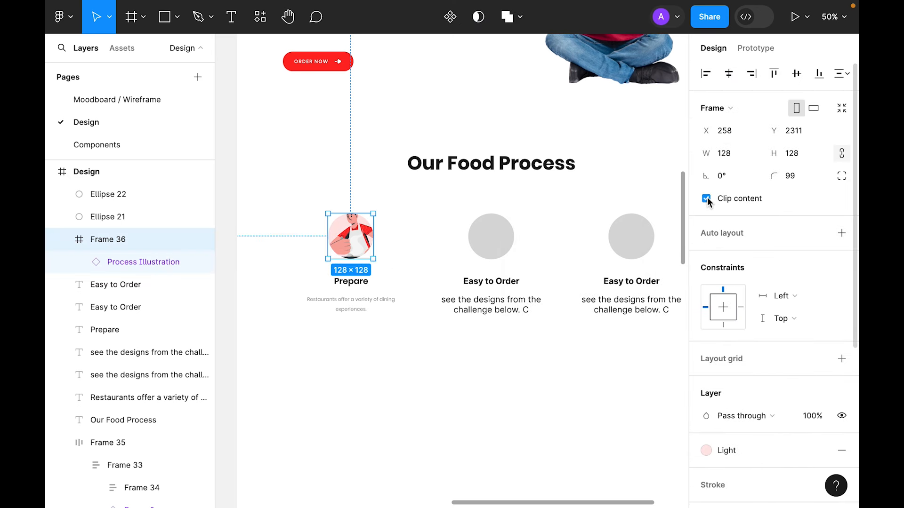
left_click(283, 383)
Step: Set the cooking illustration's height to 96 with proportions kept and centre it again in the round frame
double_click(356, 237)
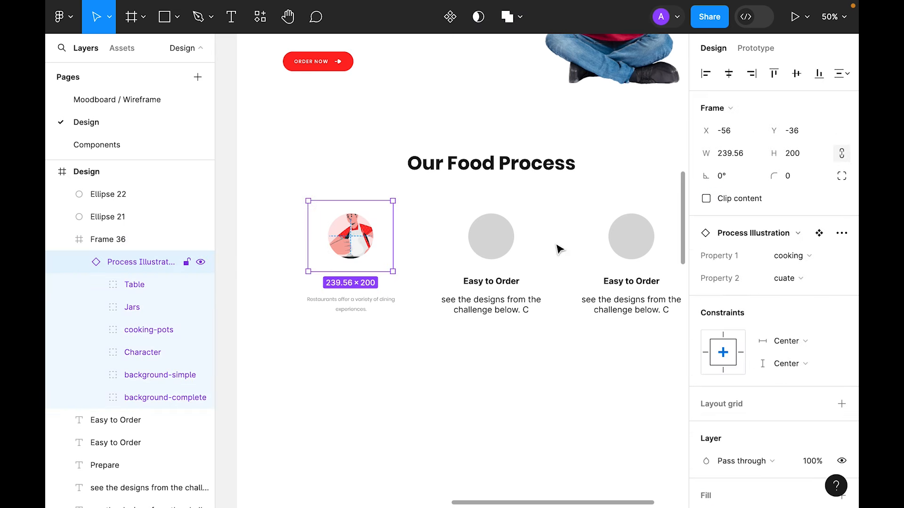
left_click(803, 154)
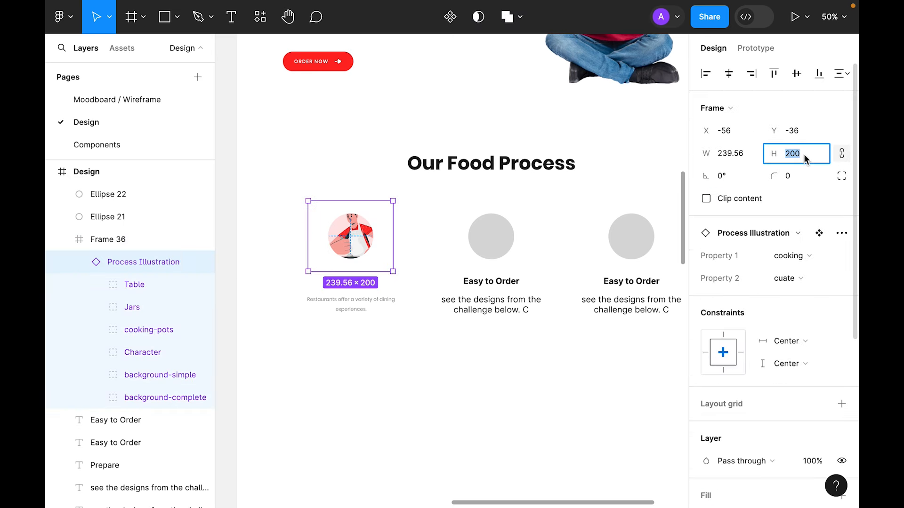
key("Return")
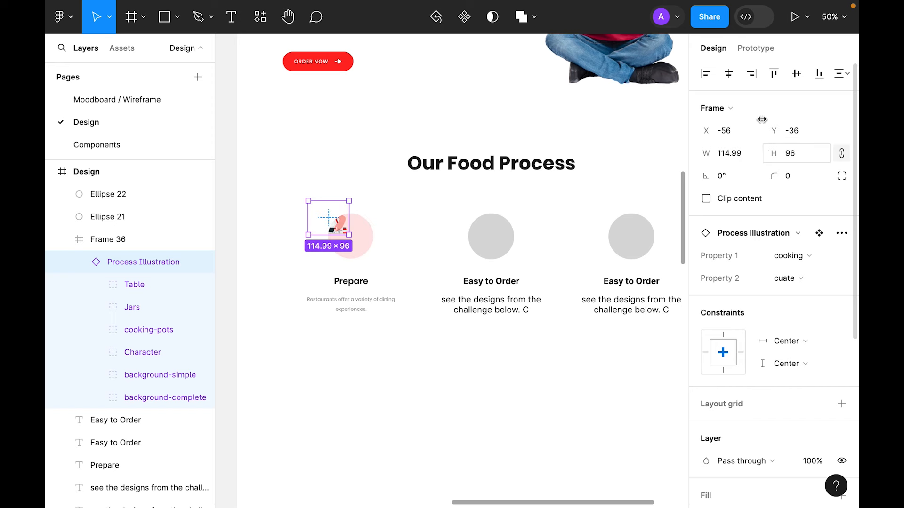
left_click(727, 74)
left_click(796, 74)
left_click(522, 383)
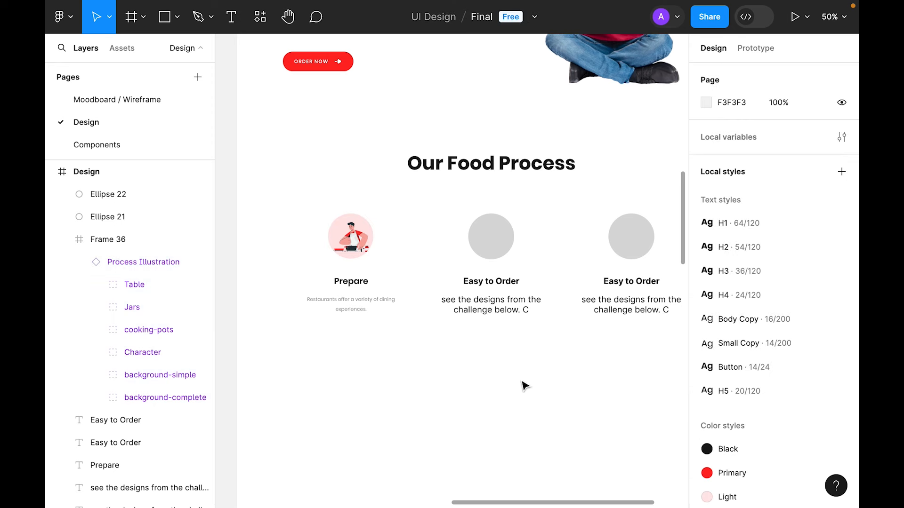
Step: Combine the round illustration, the "Prepare" title and its description into one vertical auto layout frame
scroll(366, 222, "down", 1)
left_click(366, 222)
left_click(360, 260, "shift")
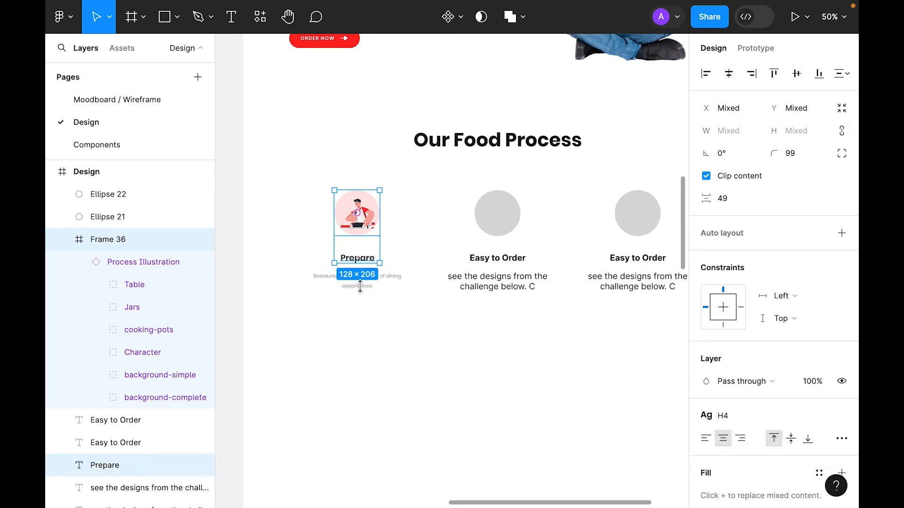
left_click(360, 285, "shift")
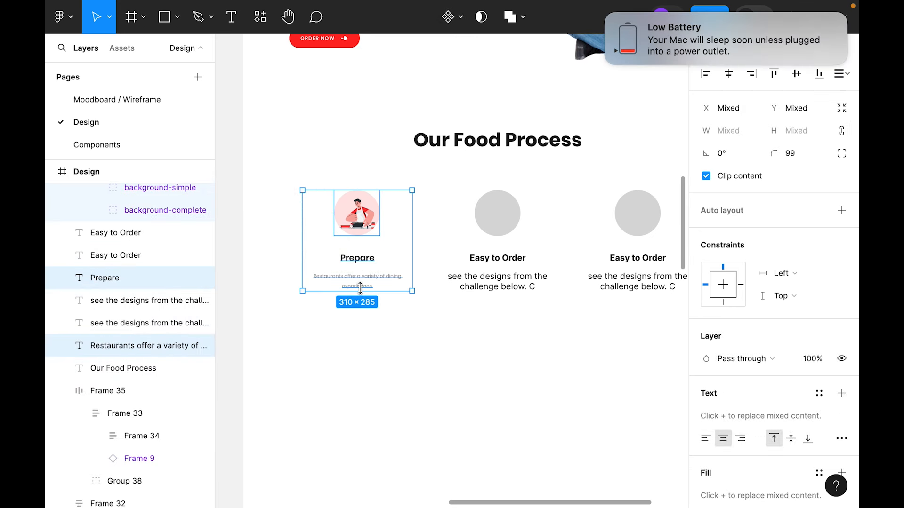
key("shift+a")
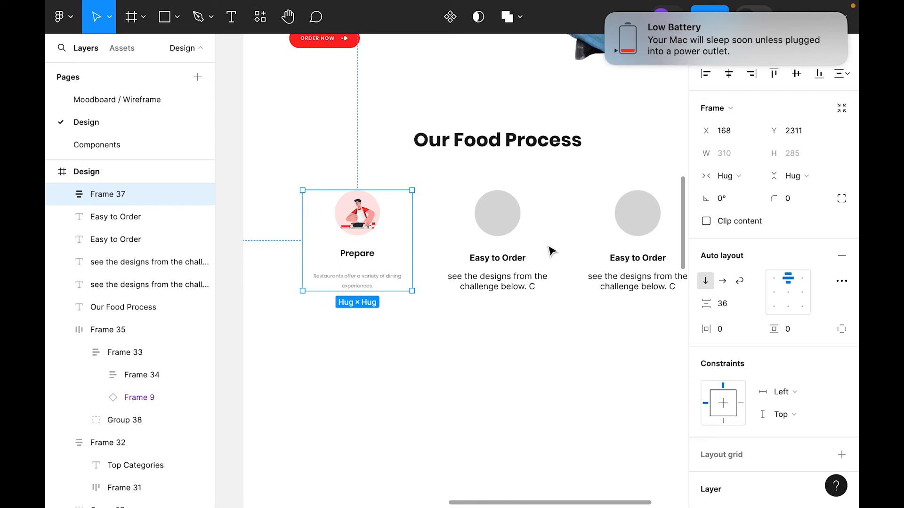
left_click(488, 349)
left_click(607, 14)
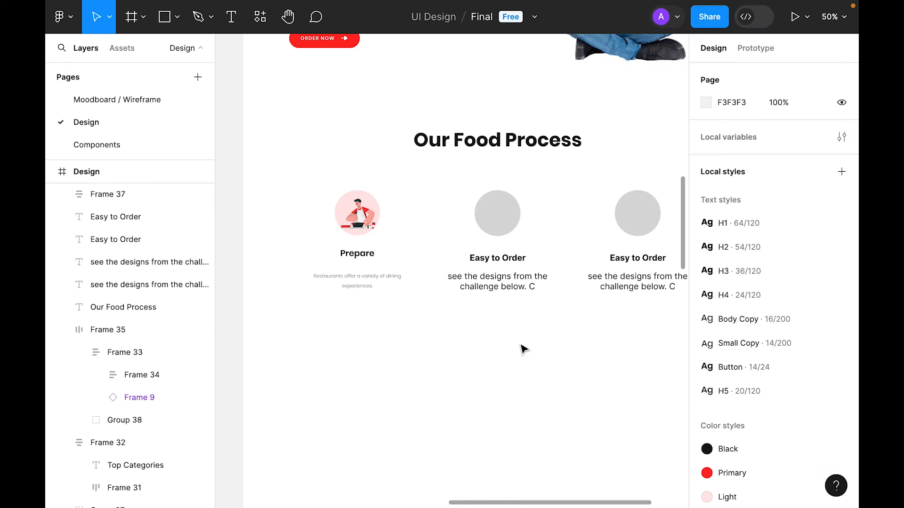
Step: Turn the "Prepare" auto layout card into a component
scroll(520, 353, "up", 2)
scroll(520, 353, "right", 2)
left_click(334, 318)
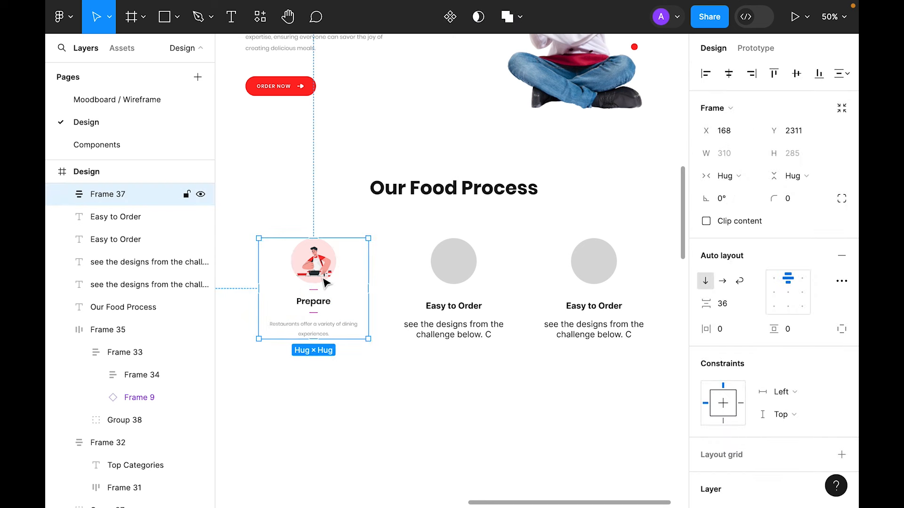
left_click(450, 17)
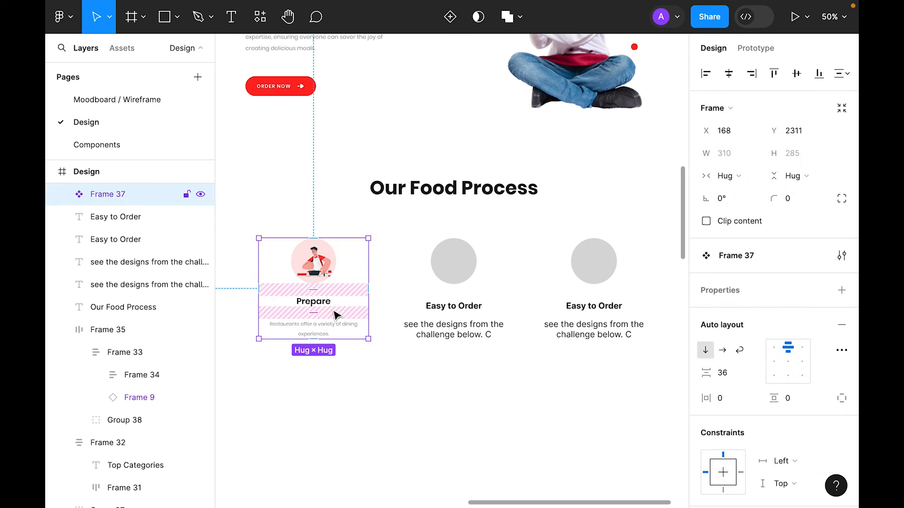
Step: Move the main "Prepare" component from the Design page to the Components page, beside the Fast Food card
key("ctrl+x")
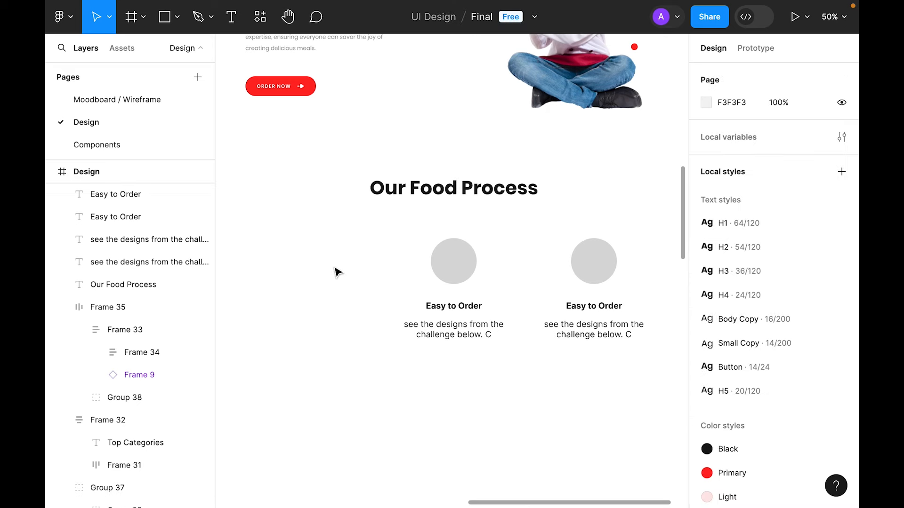
left_click(104, 145)
left_click_drag(615, 154, 439, 206)
right_click(474, 152)
left_click(492, 166)
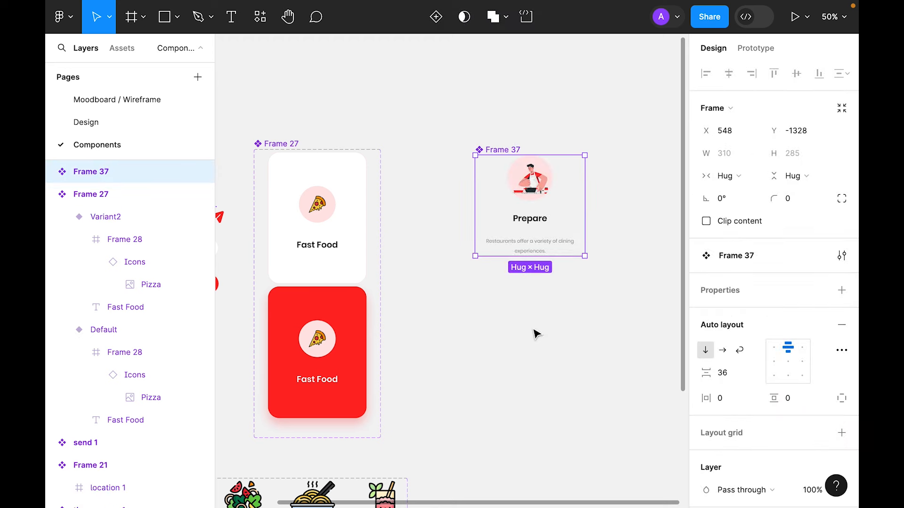
Step: Insert an instance of the "Prepare" card on the Design page as the first item under "Our Food Process"
left_click(75, 124)
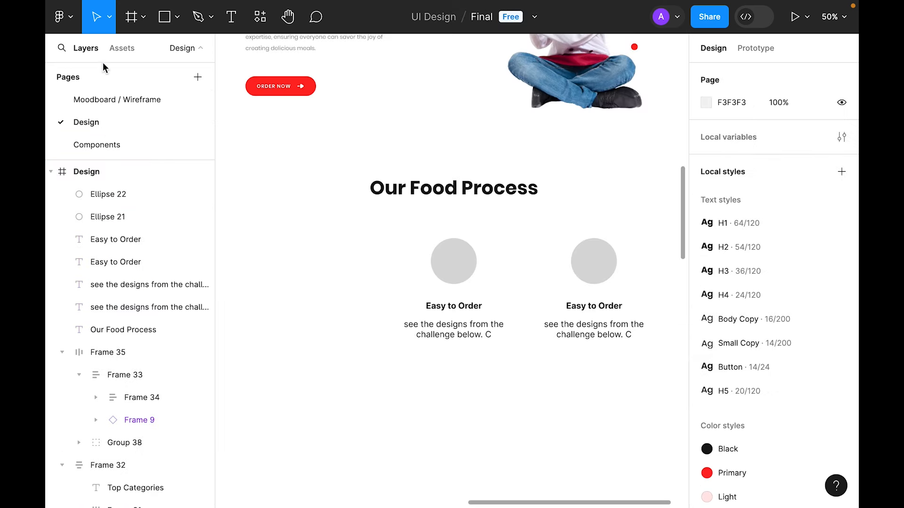
left_click(120, 48)
scroll(109, 416, "down", 2)
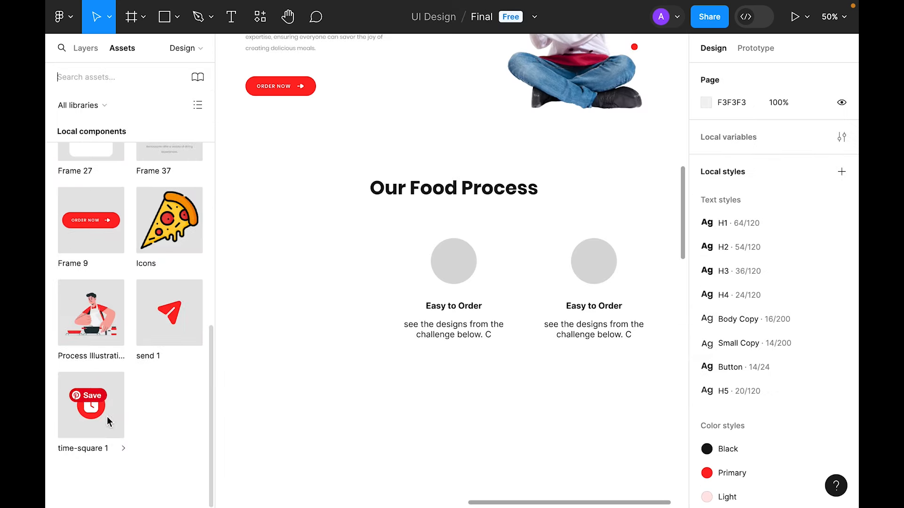
scroll(113, 416, "up", 7)
scroll(114, 413, "down", 4)
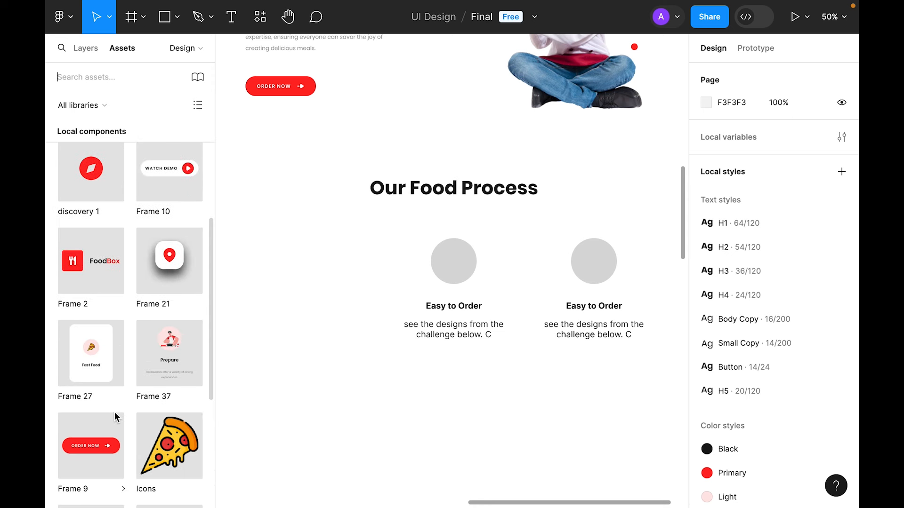
scroll(114, 411, "up", 2)
left_click_drag(174, 429, 484, 470)
left_click(607, 446)
scroll(605, 444, "down", 3)
left_click_drag(481, 385, 336, 224)
left_click(384, 352)
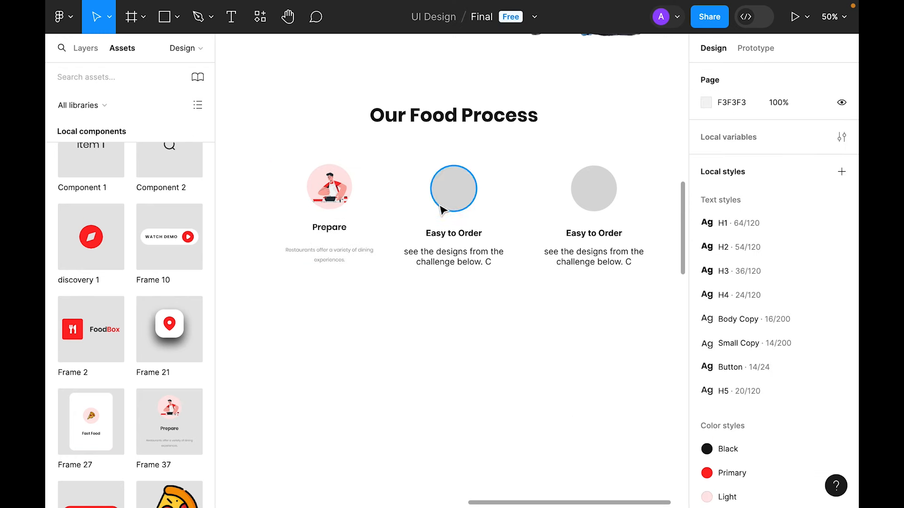
Step: Delete the two "Easy to Order" placeholder items with their grey circles and descriptions
left_click_drag(615, 345, 422, 172)
key("Delete")
Step: Show the Design frame's column layout grid and align the "Prepare" card with the content's left margin
scroll(421, 172, "down", 2)
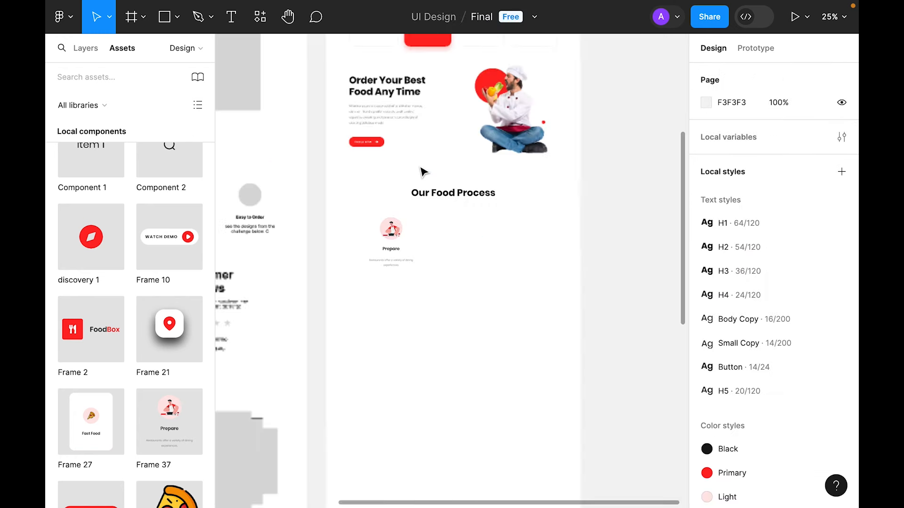
scroll(438, 337, "up", 2)
left_click(437, 335, "super")
left_click(819, 289)
left_click(432, 383)
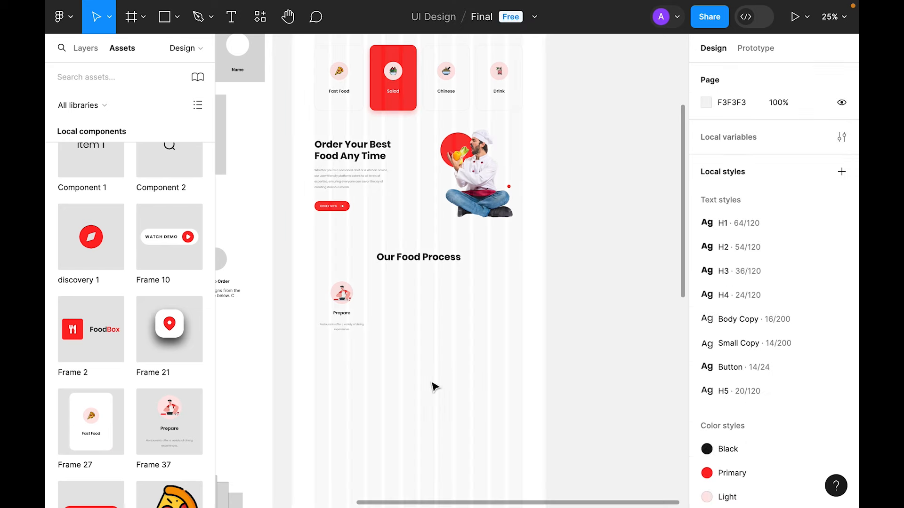
Step: Duplicate the "Prepare" card twice to form a row of three cards spaced about 102 px apart
scroll(356, 357, "up", 3)
left_click_drag(333, 228, 478, 228)
key("super+d")
Step: Combine the three "Prepare" cards into a horizontal auto layout row with a 32 px gap between cards
left_click_drag(632, 397, 253, 207)
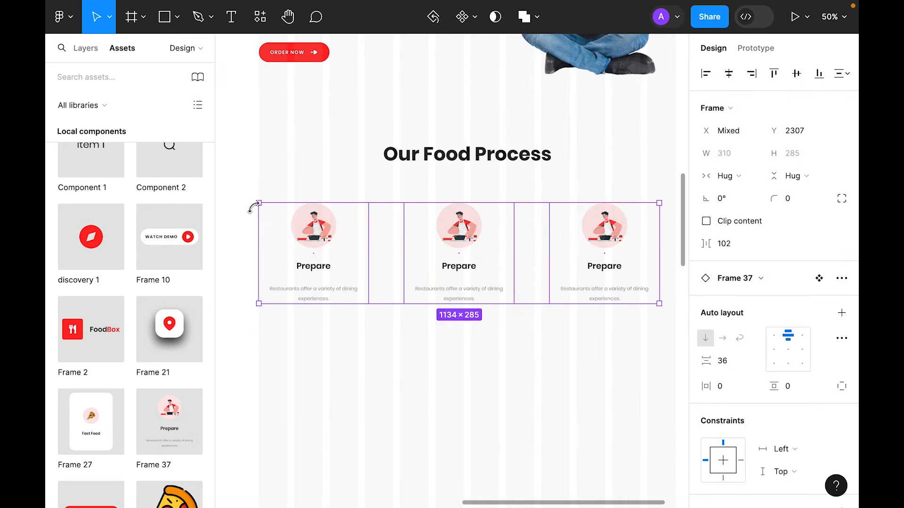
right_click(322, 233)
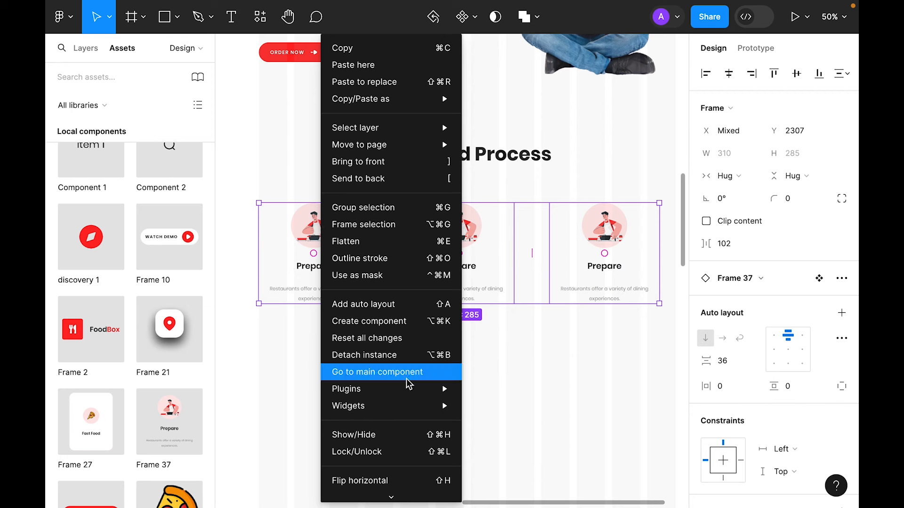
left_click(405, 305)
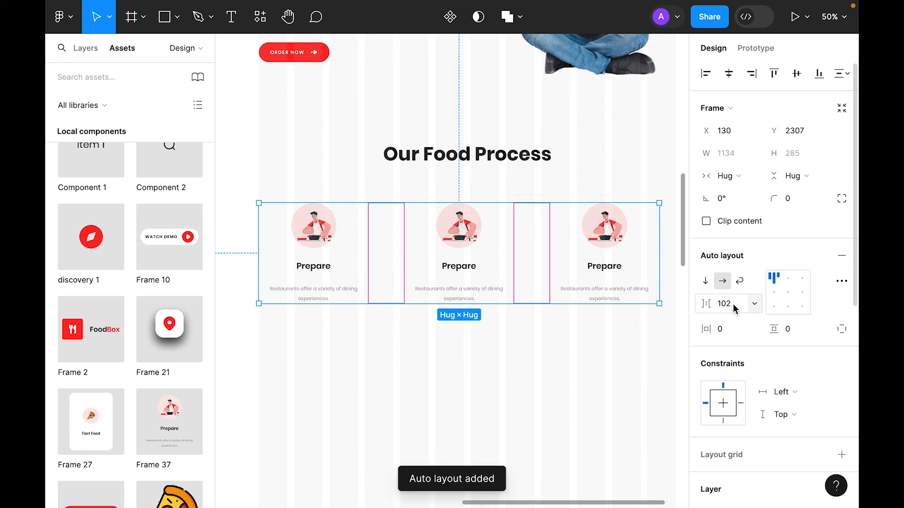
type("96")
key("Return")
key("super+minus")
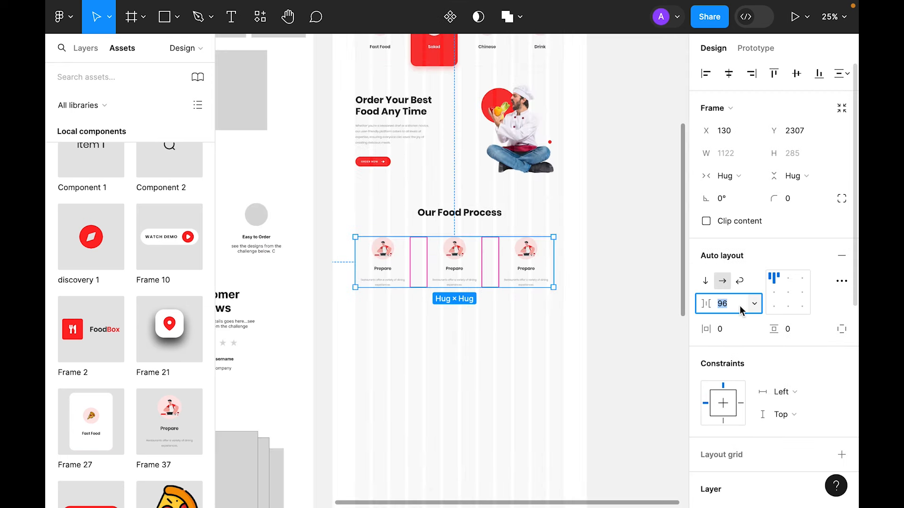
type("32")
key("Return")
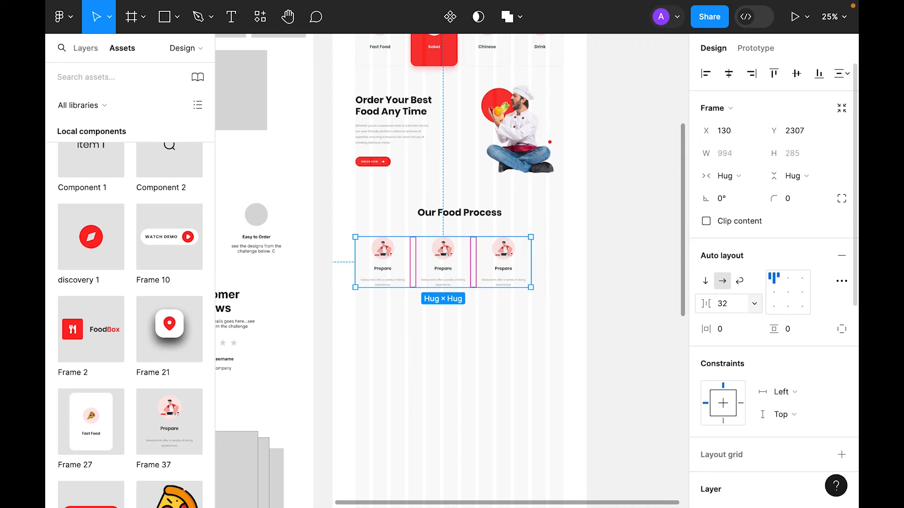
Step: Center the card row horizontally within the Design frame
left_click(456, 363)
left_click(445, 236)
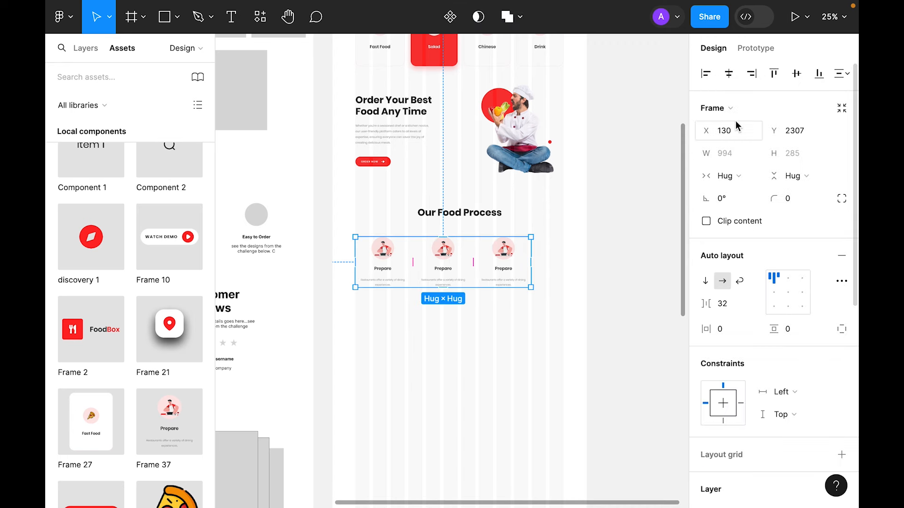
left_click(732, 75)
left_click(504, 358)
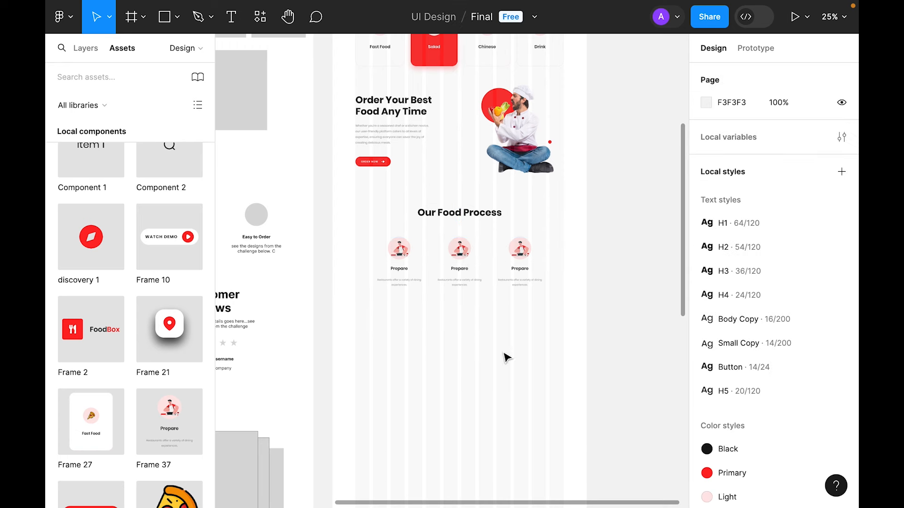
Step: Move the card row up closer to the "Our Food Process" heading, to Y 2265
left_click(461, 235)
key("alt")
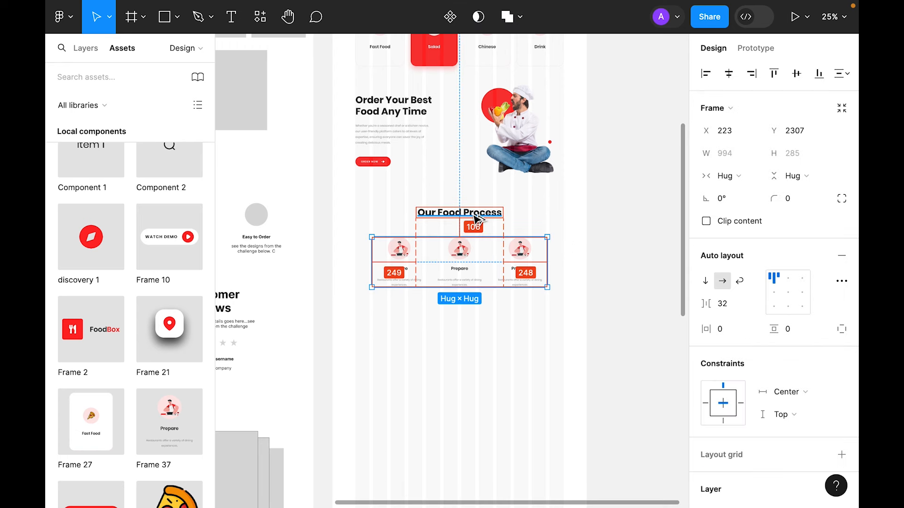
key("Up")
key("Up")
key("Up")
key("Up")
key("Up")
key("Up")
key("Up")
key("Up")
key("Up")
key("Up")
key("Up")
key("Up")
key("Up")
key("Up")
key("Up")
key("Up")
key("Up")
key("Up")
key("Up")
key("Up")
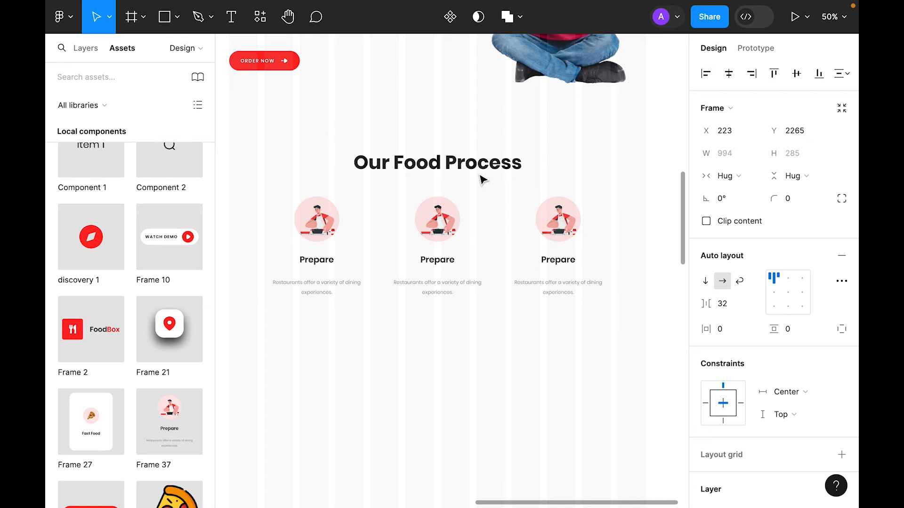
Step: Set the second card's illustration to coffee-break and the third's to Group 39, and retitle the cards "Packing" and "Deliver"
left_click(499, 374)
double_click(436, 224)
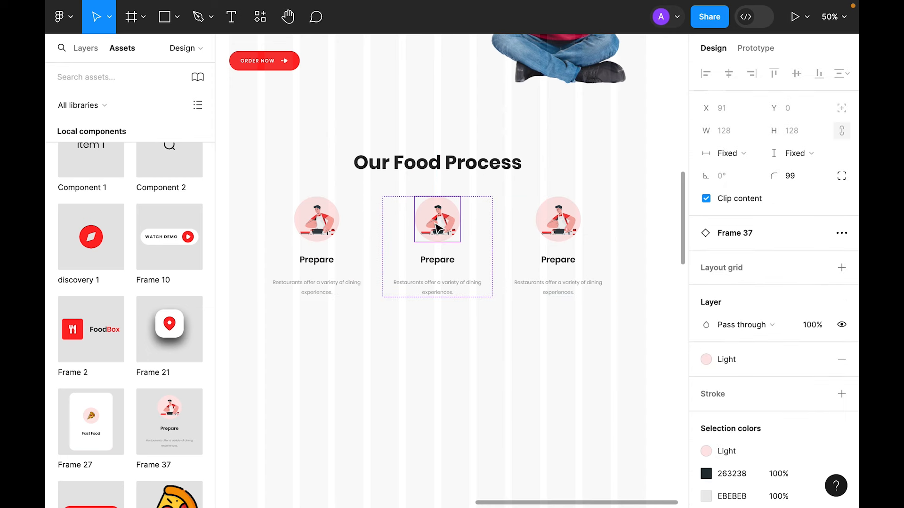
left_click(436, 228)
left_click(809, 233)
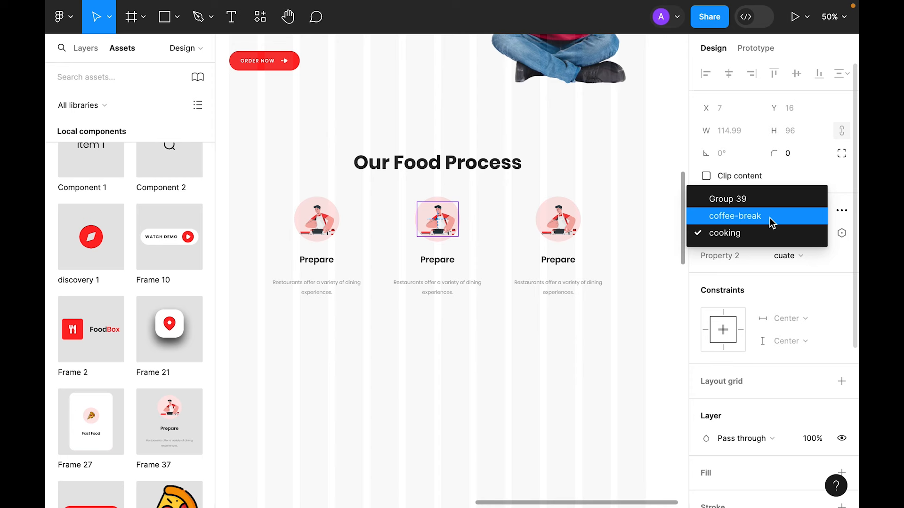
left_click(772, 223)
left_click(630, 320)
double_click(558, 222)
left_click(808, 233)
left_click(753, 200)
left_click(631, 329)
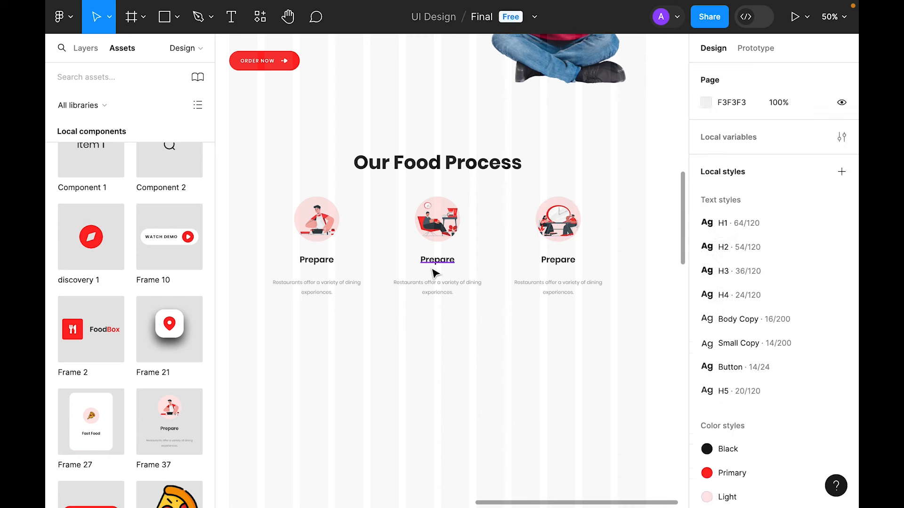
double_click(433, 258)
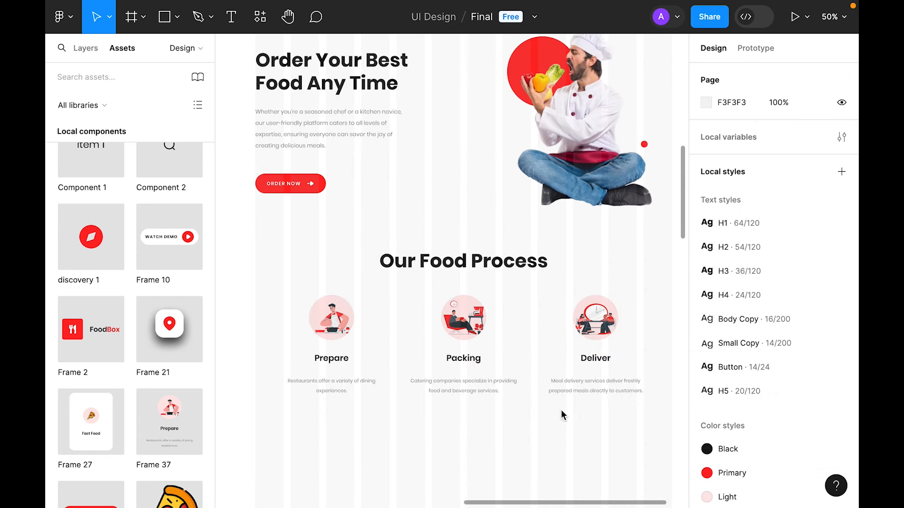
Step: Hide the Design frame's column layout grid and review the page up to the hero section
scroll(562, 414, "up", 10)
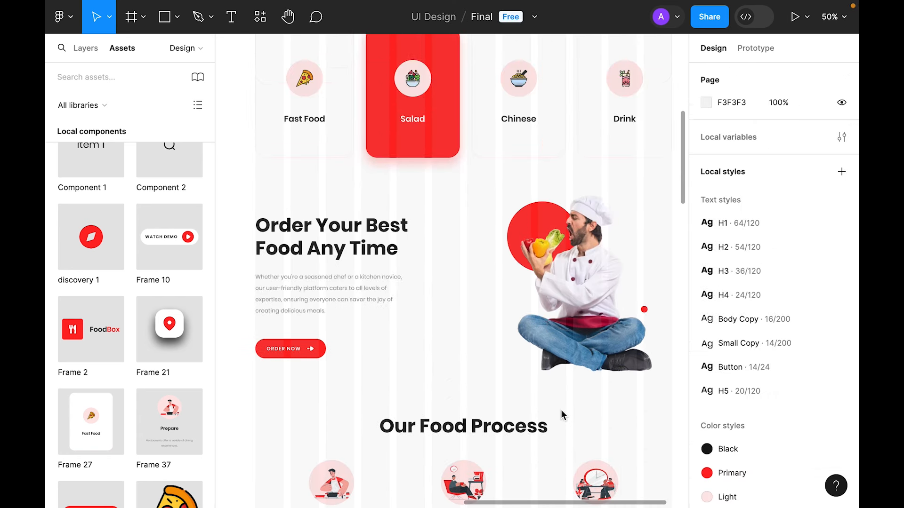
scroll(580, 388, "up", 2)
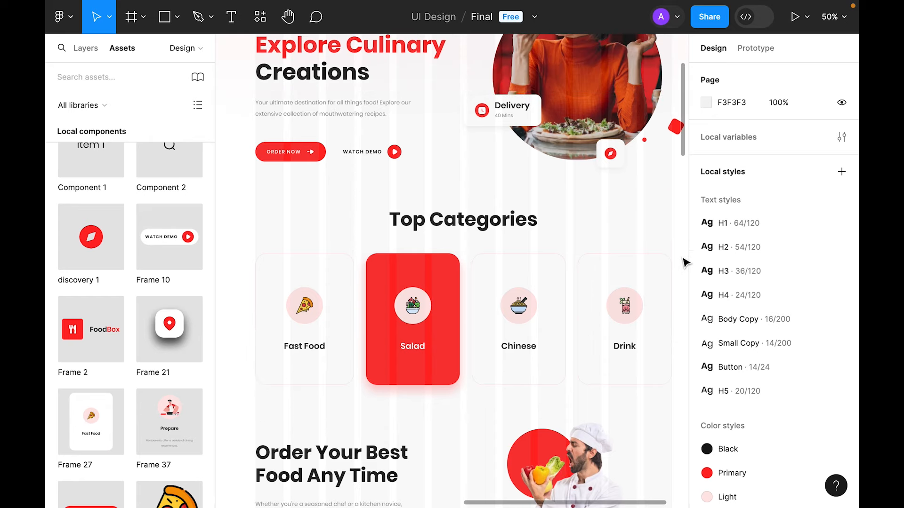
left_click(685, 262)
left_click(819, 290)
scroll(518, 311, "up", 5)
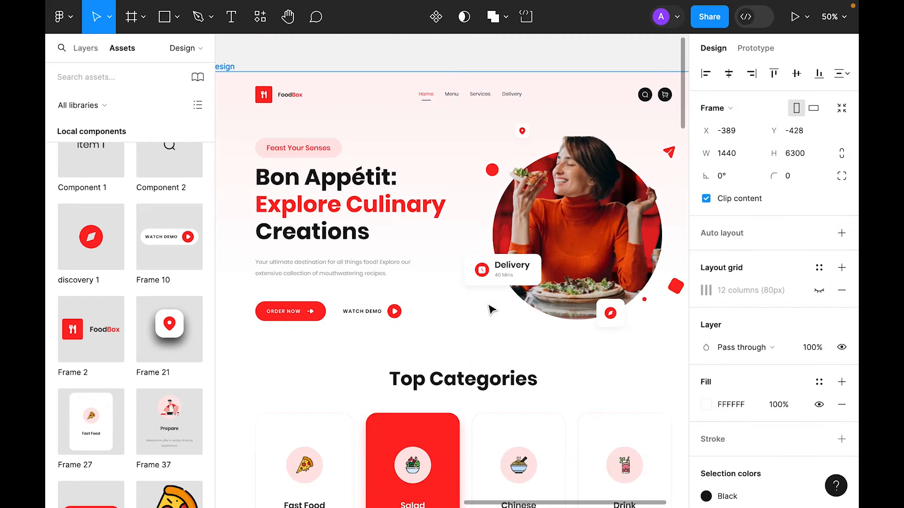
Step: Copy the wireframe's whole Customer Reviews block, including its image, avatar and star placeholders
scroll(456, 181, "down", 4)
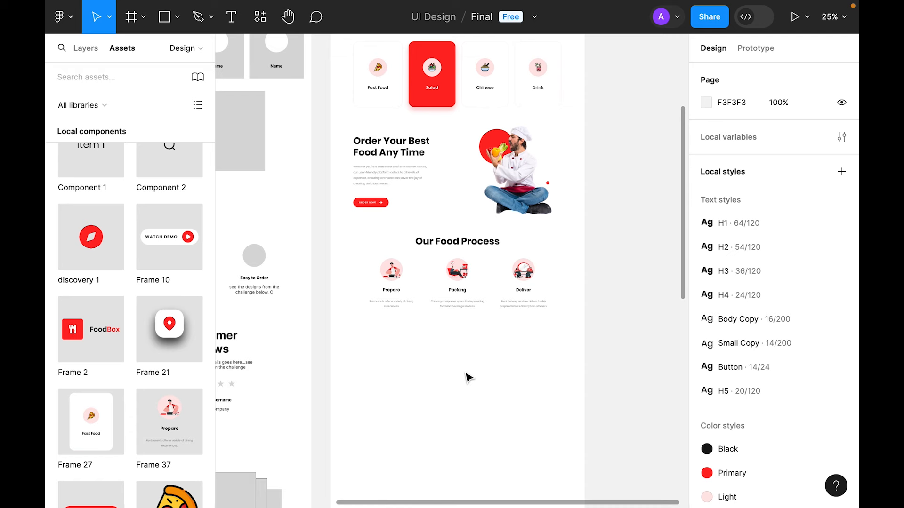
key("plus")
scroll(465, 385, "down", 4)
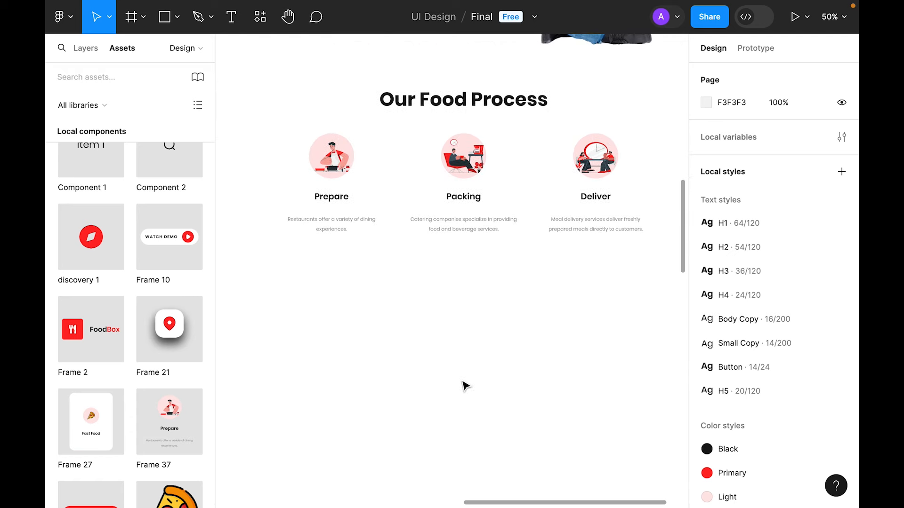
scroll(389, 307, "left", 9)
scroll(628, 287, "down", 3)
scroll(628, 287, "left", 2)
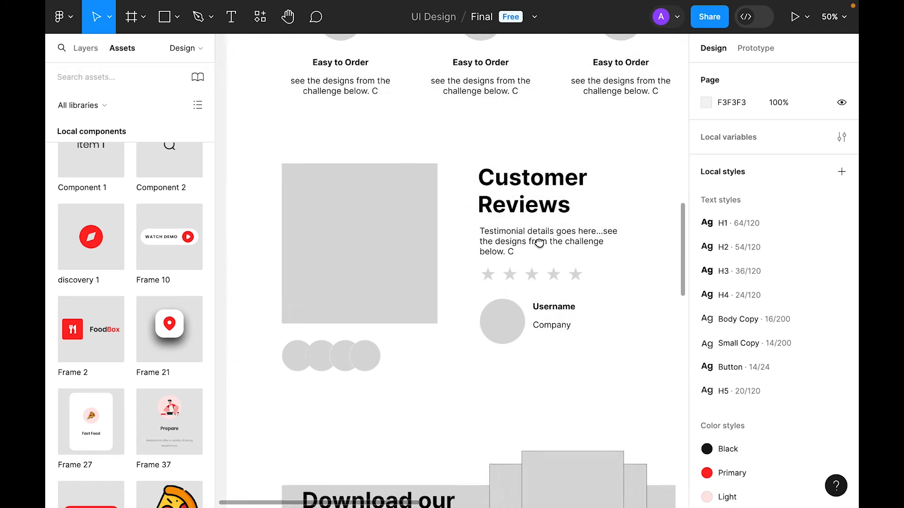
left_click_drag(605, 366, 229, 132)
key("minus")
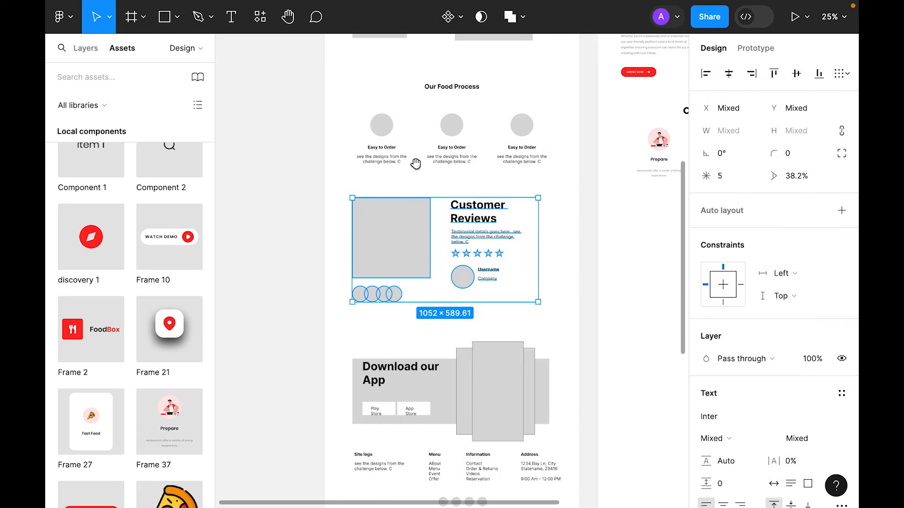
Step: Paste the Customer Reviews block into the Design frame below the process cards, with its image placeholder at X 225, Y 2620
scroll(325, 147, "right", 6)
right_click(426, 193)
mouse_move(485, 103)
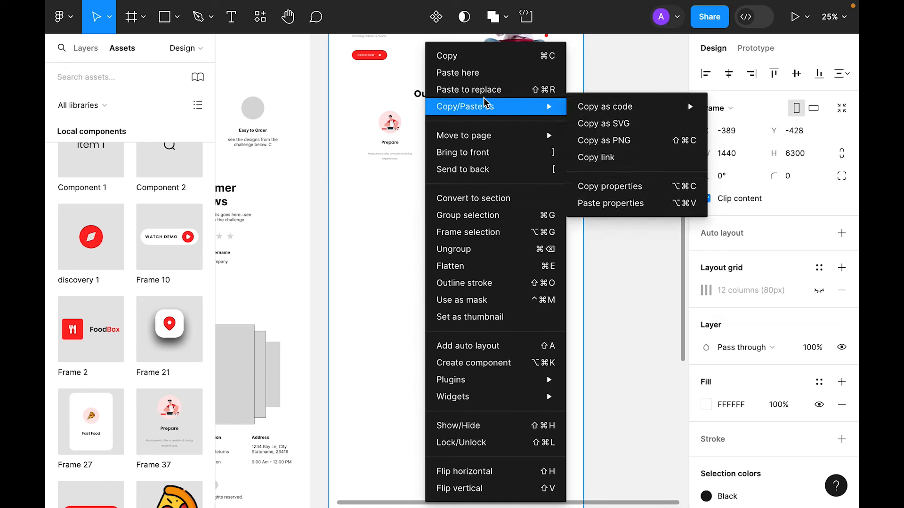
left_click(480, 73)
left_click_drag(473, 290, 420, 245)
key("plus")
scroll(405, 306, "up", 2)
left_click(374, 257)
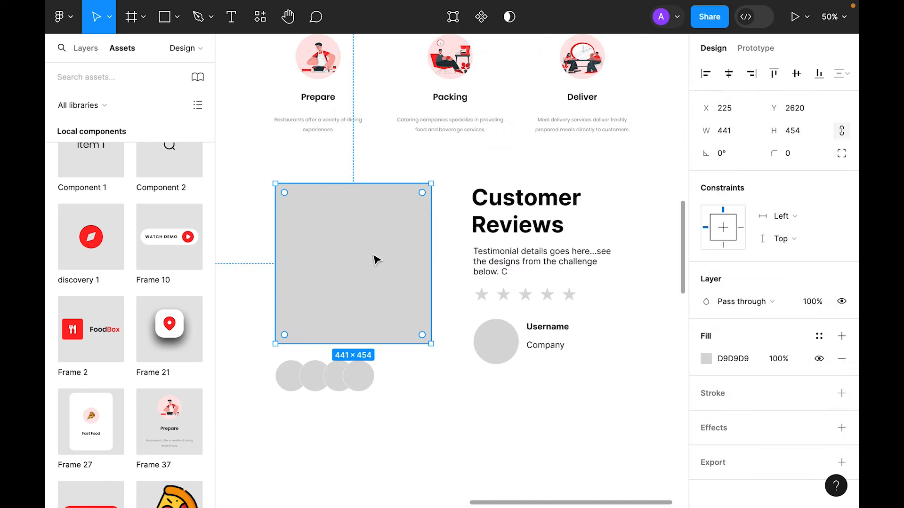
Step: Copy the Pexels bowl photo and the four round avatar frames from the Moodboard / Wireframe page
left_click(88, 49)
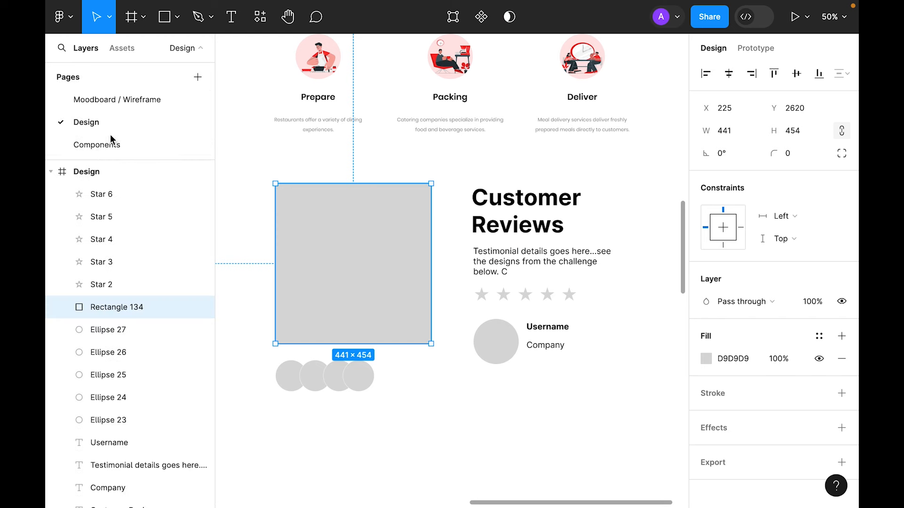
left_click(113, 98)
scroll(527, 314, "down", 5)
left_click_drag(235, 382, 659, 465)
left_click_drag(235, 362, 631, 430)
left_click_drag(409, 340, 534, 139)
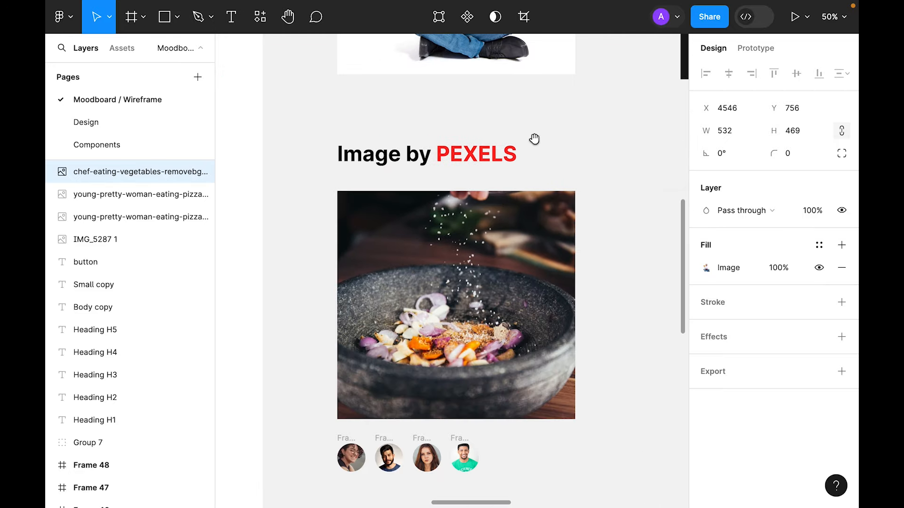
left_click(479, 314)
scroll(479, 314, "down", 4)
left_click_drag(631, 420, 319, 176)
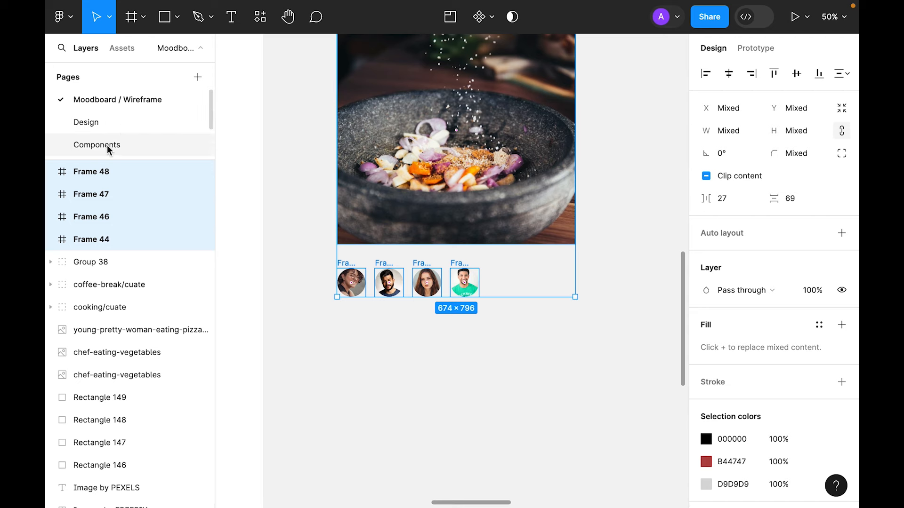
Step: Paste the bowl photo and the four avatars on the Design page, in the empty area below Customer Reviews
left_click(103, 123)
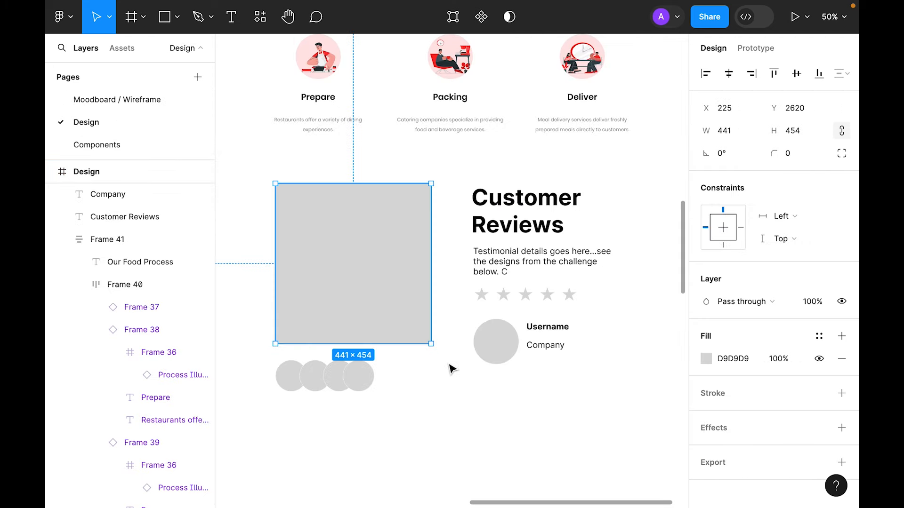
left_click(451, 368)
scroll(418, 351, "down", 4)
right_click(308, 304)
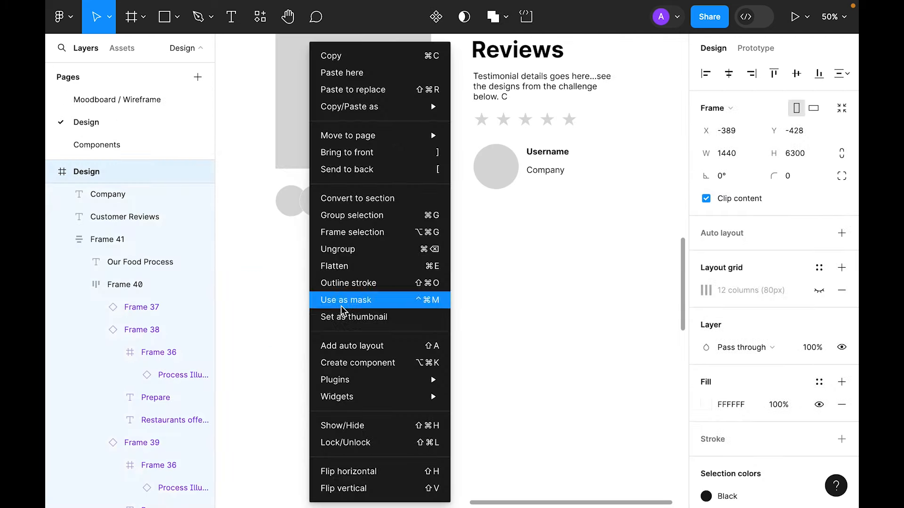
left_click(383, 77)
Step: Cut the pasted bowl photo and paste it to replace the grey square placeholder beside Customer Reviews
key("super+minus")
left_click(438, 408)
key("Delete")
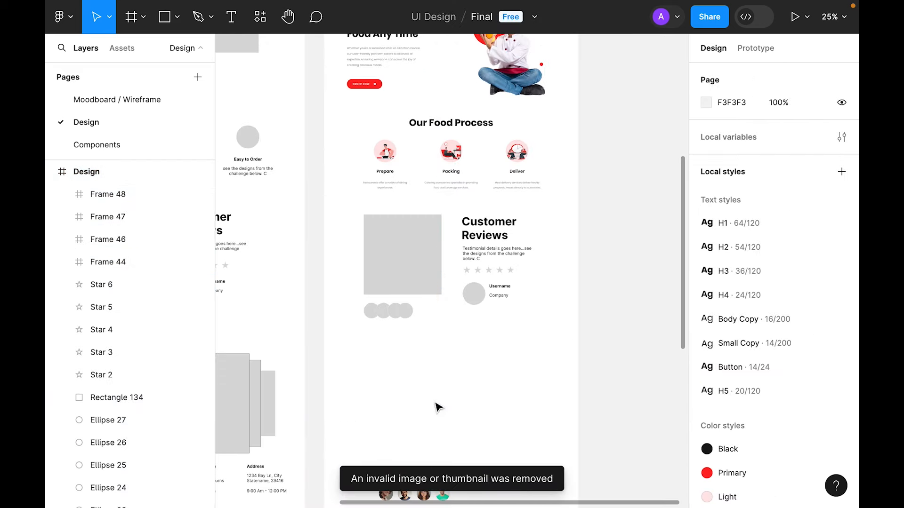
right_click(403, 258)
left_click(460, 122)
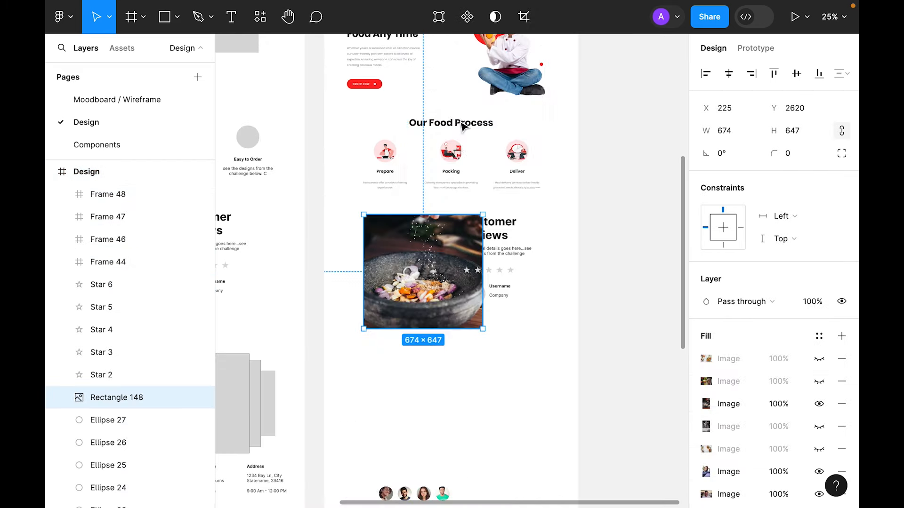
Step: Show the Design frame's column layout grid and align the bowl photo with the content's left margin at X 130
left_click(474, 392)
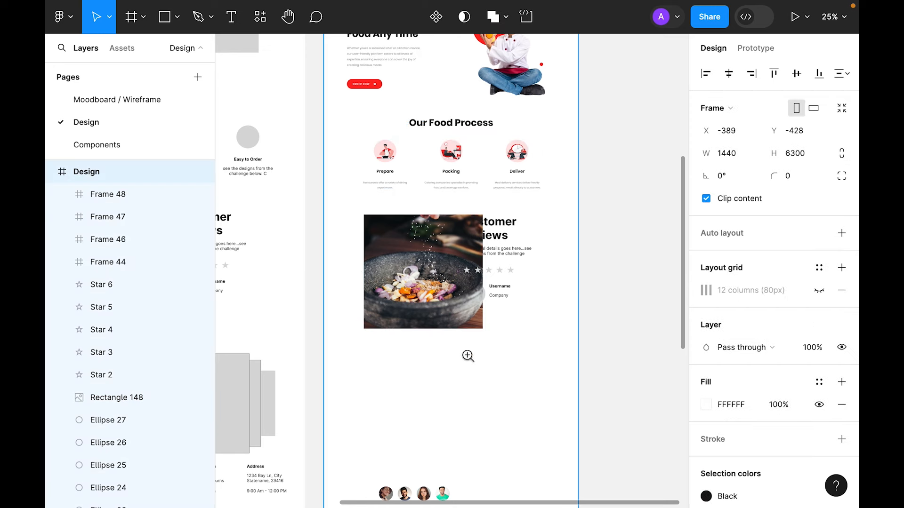
left_click(479, 332)
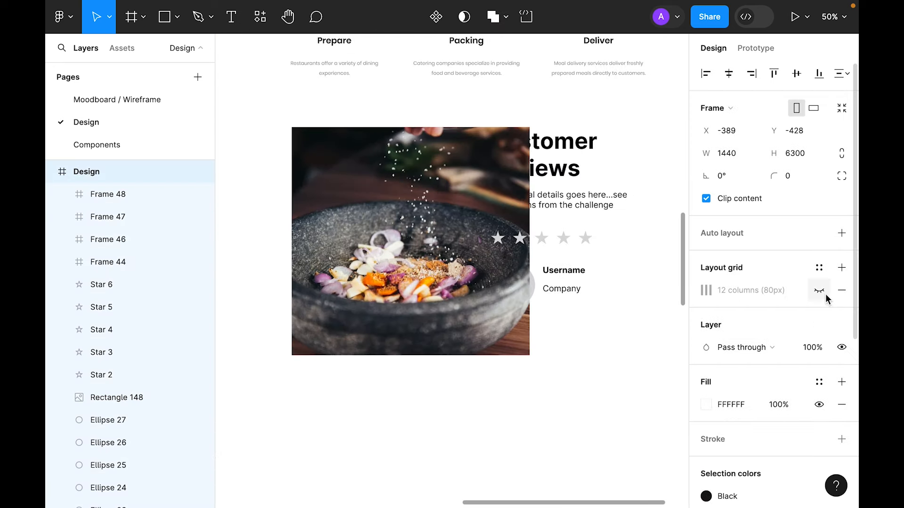
left_click(819, 290)
left_click_drag(393, 258, 360, 258)
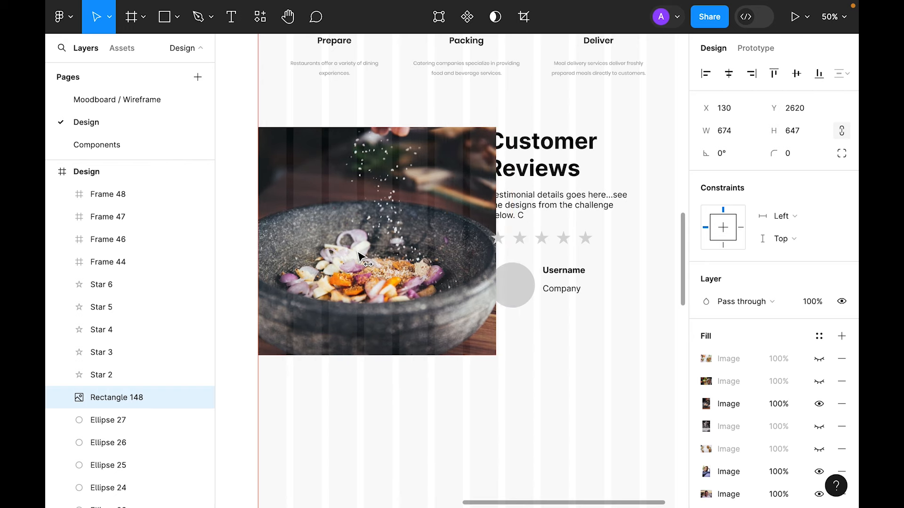
Step: Narrow the bowl photo to 480 px and shorten it from its lower edge so it ends just above the grey circles
left_click_drag(495, 280, 426, 285)
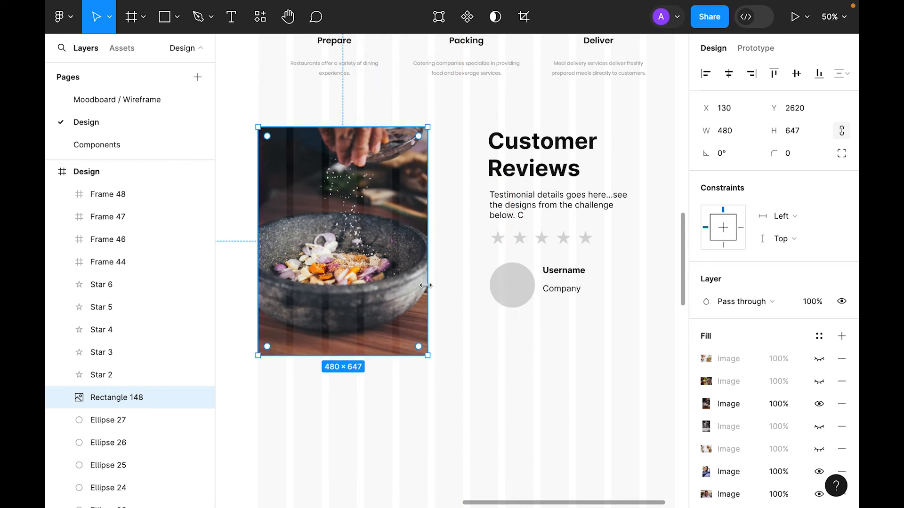
scroll(425, 285, "up", 1)
left_click_drag(394, 371, 394, 318)
Step: Delete the four overlapping grey circle placeholders below the bowl photo
left_click_drag(439, 405, 322, 344)
scroll(326, 352, "down", 4)
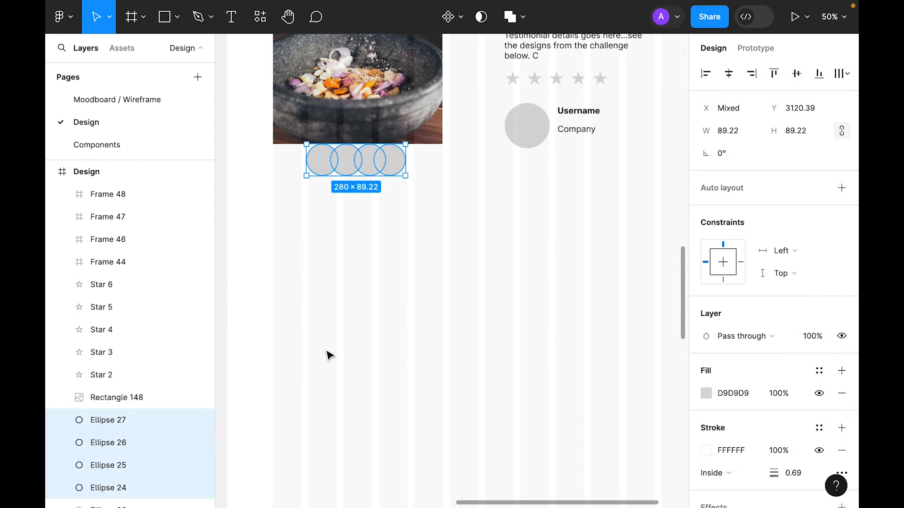
key("Delete")
Step: Move the four avatar frames up to sit centered beneath the bowl photo at Y 3150
scroll(376, 343, "up", 2)
scroll(323, 329, "down", 4)
left_click_drag(515, 414, 335, 107)
scroll(449, 413, "up", 5)
scroll(391, 392, "right", 2)
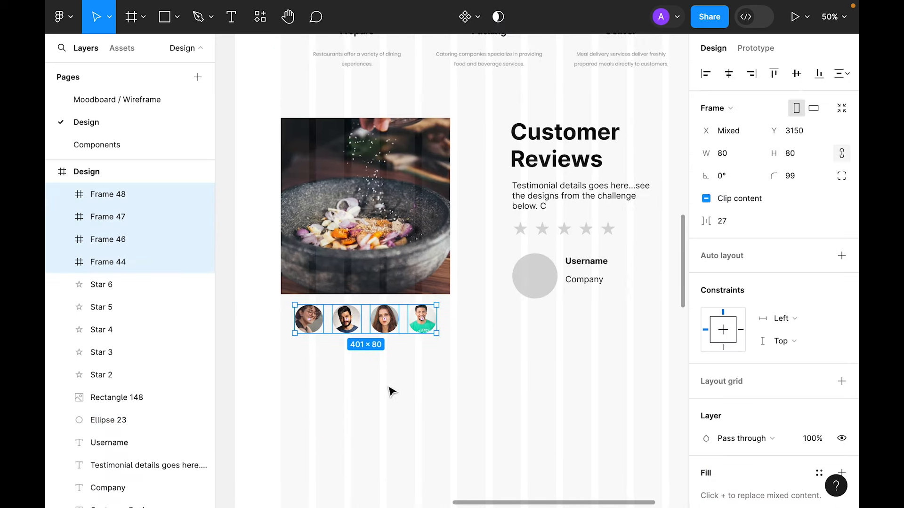
Step: Group the four avatars in a horizontal auto layout with -24 spacing and move the row up over the bowl photo's lower edge
scroll(320, 326, "up", 3)
key("shift+a")
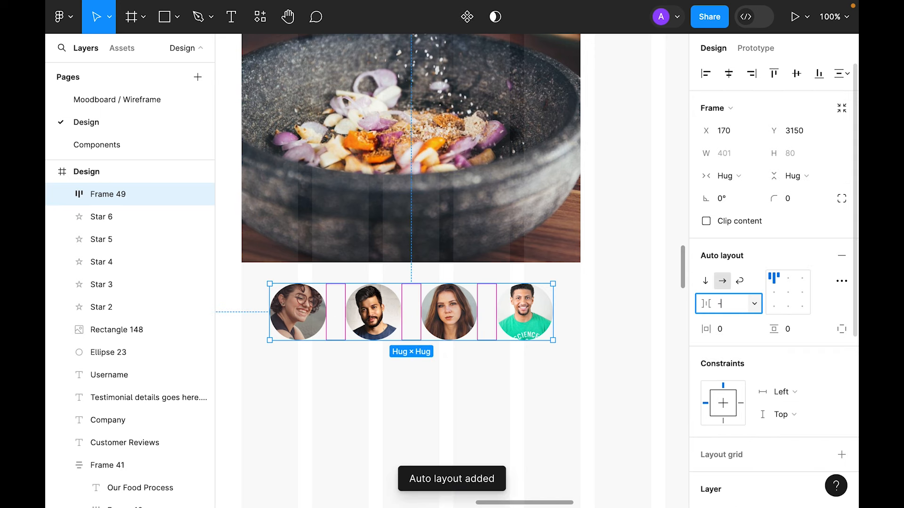
type("-24")
key("Return")
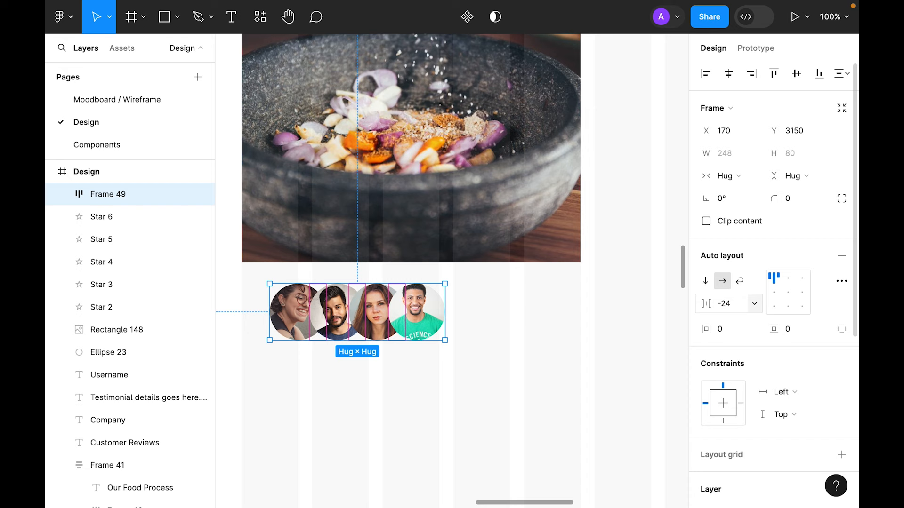
left_click(420, 401)
left_click(108, 194)
left_click_drag(355, 329, 364, 278)
Step: Add an inside stroke of 2 in the White colour style to the second avatar, the bearded man
left_click(347, 335)
left_click(345, 273)
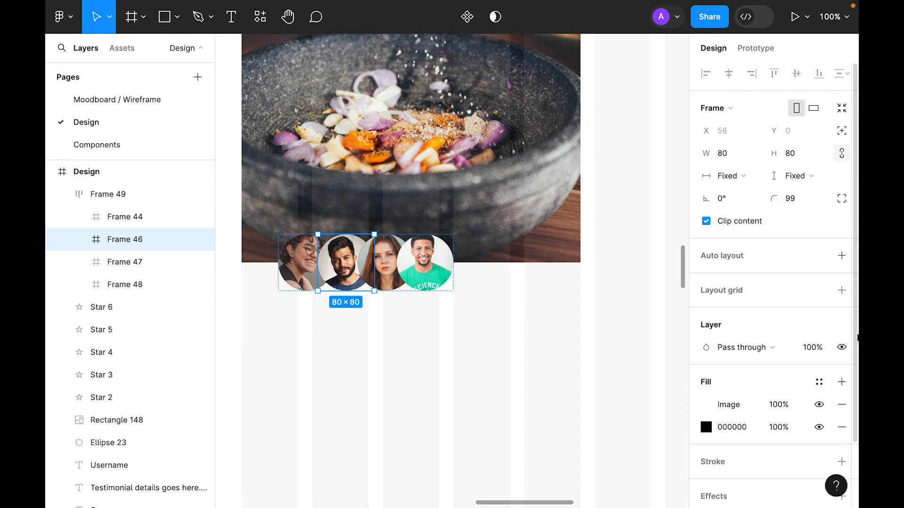
scroll(847, 342, "down", 1)
left_click(841, 386)
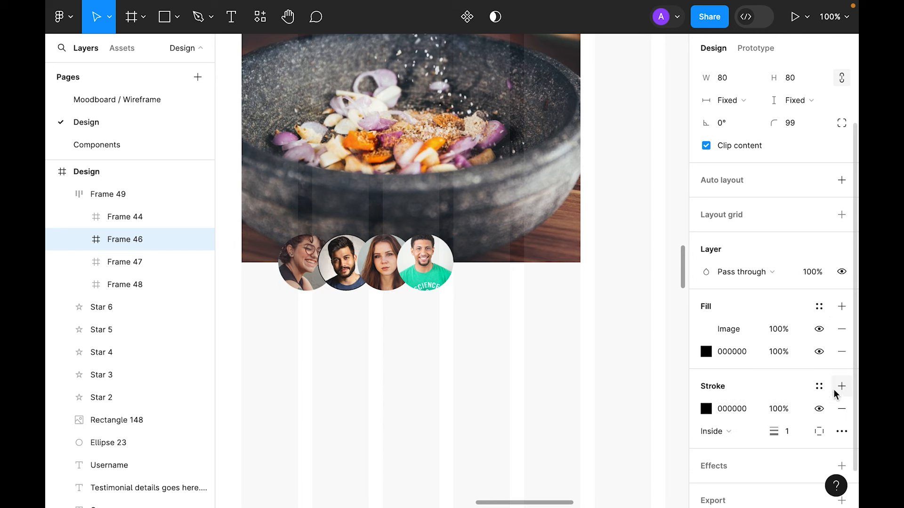
left_click(819, 386)
left_click(554, 456)
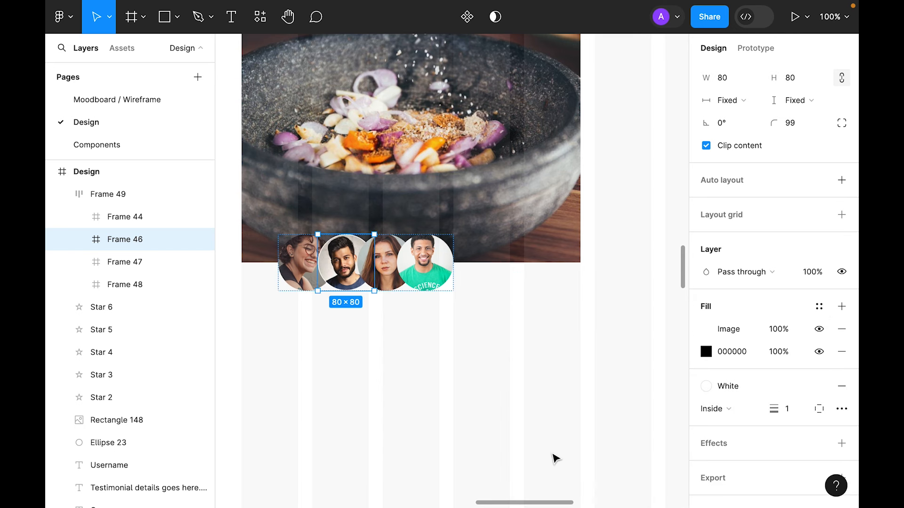
type("2")
key("Return")
Step: Give the third avatar, the woman with long hair, a White stroke with a weight of 2
left_click(393, 286)
left_click(842, 386)
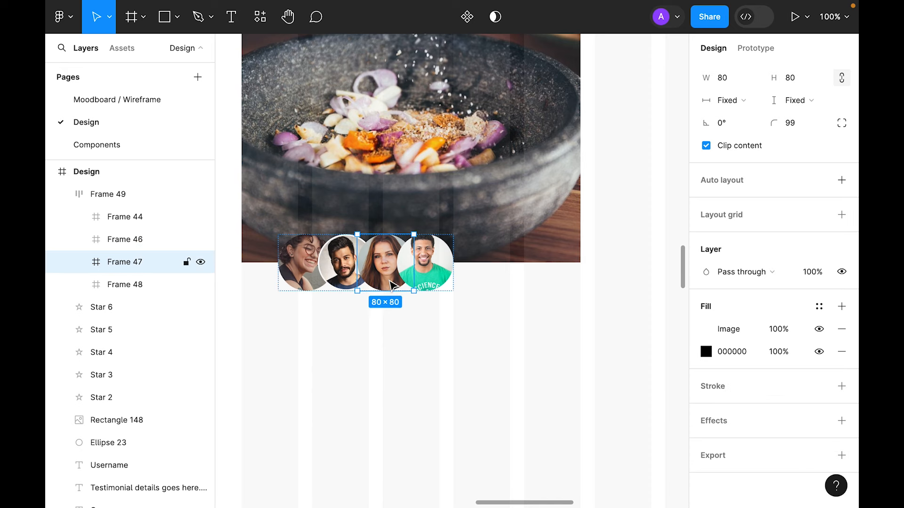
left_click(819, 387)
left_click(553, 457)
left_click(788, 409)
type("2")
key("Return")
Step: Give the fourth avatar, the man in the green shirt, a White stroke with a weight of 2
left_click(427, 278)
left_click(842, 386)
left_click(819, 385)
left_click(554, 456)
left_click(787, 409)
type("2")
Step: Round the bowl photo's corners with a radius of 32
left_click(372, 283)
left_click(796, 154)
type("30")
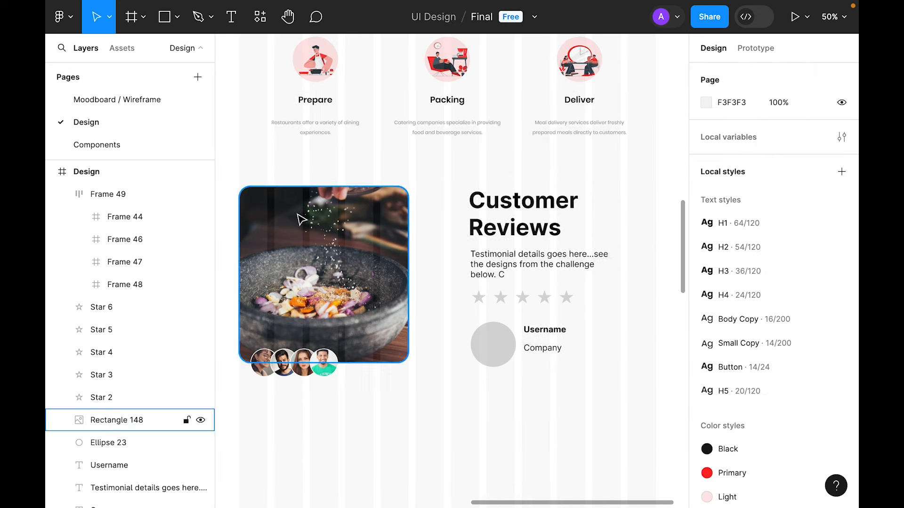
Step: Draw a square about 338 px wide below the bowl photo and send it to the back
type("r")
scroll(365, 383, "down", 4)
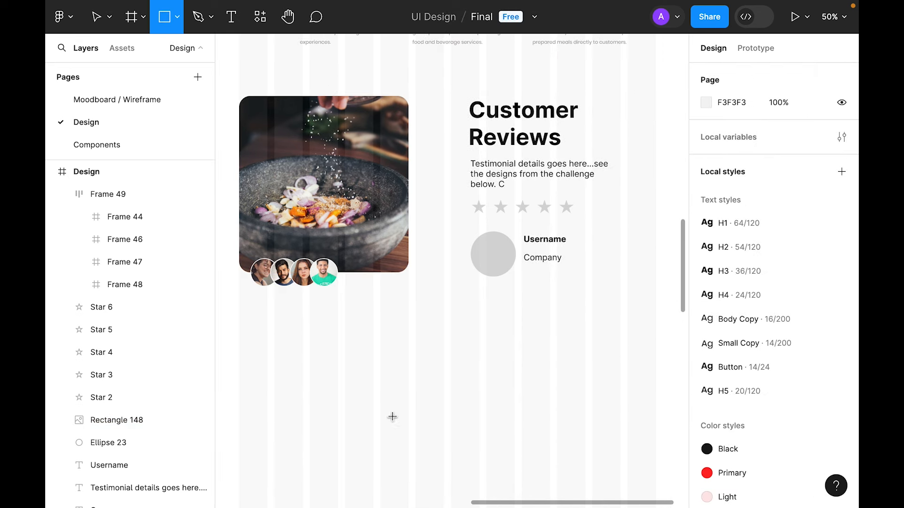
left_click_drag(324, 323, 443, 441)
right_click(401, 379)
left_click(463, 219)
Step: Move the square behind the photo's upper-right corner and fill it with the Primary colour style
left_click_drag(401, 379, 421, 134)
left_click(817, 336)
left_click(552, 412)
left_click(486, 375)
left_click_drag(486, 375, 496, 468)
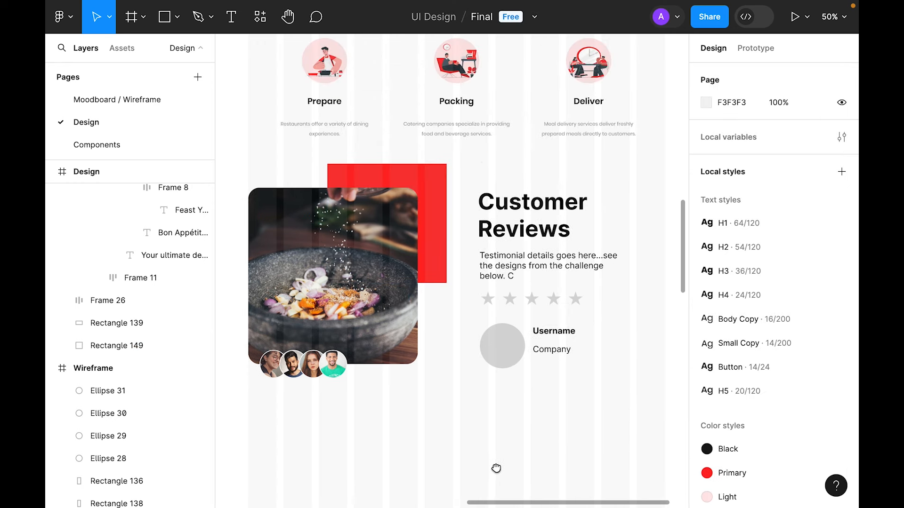
Step: Stretch the red shape to about 461 px high and place it at X 322, Y 2565, showing past the photo's top and right edges
left_click_drag(445, 197, 441, 196)
left_click_drag(441, 196, 455, 199)
left_click_drag(432, 286, 432, 332)
left_click(465, 315)
left_click_drag(448, 210, 437, 194)
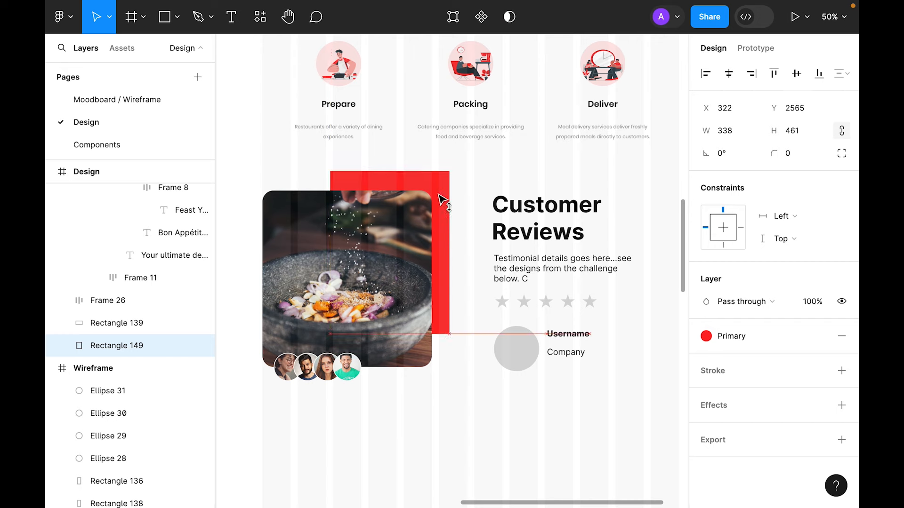
left_click(464, 400)
left_click_drag(464, 400, 454, 427)
Step: Make the bowl photo's corners square again by removing its corner radius
left_click(396, 349)
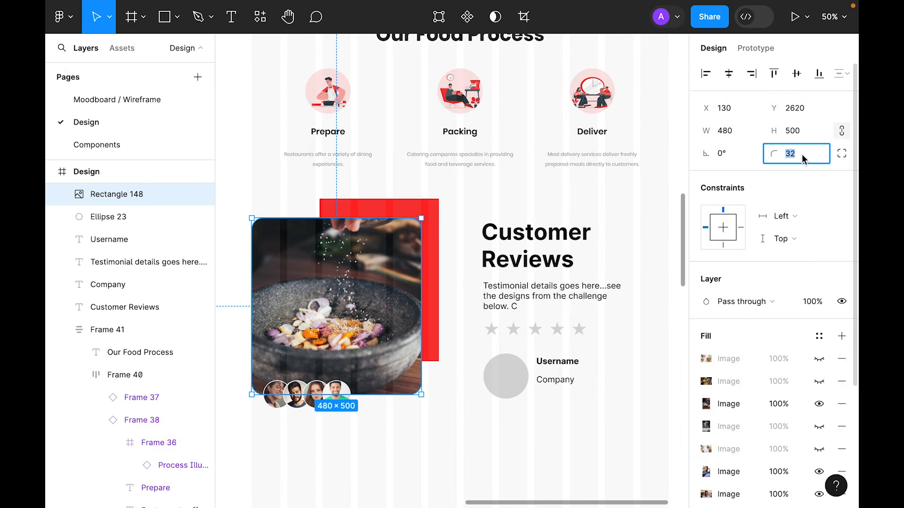
left_click(530, 444)
left_click_drag(375, 433, 378, 435)
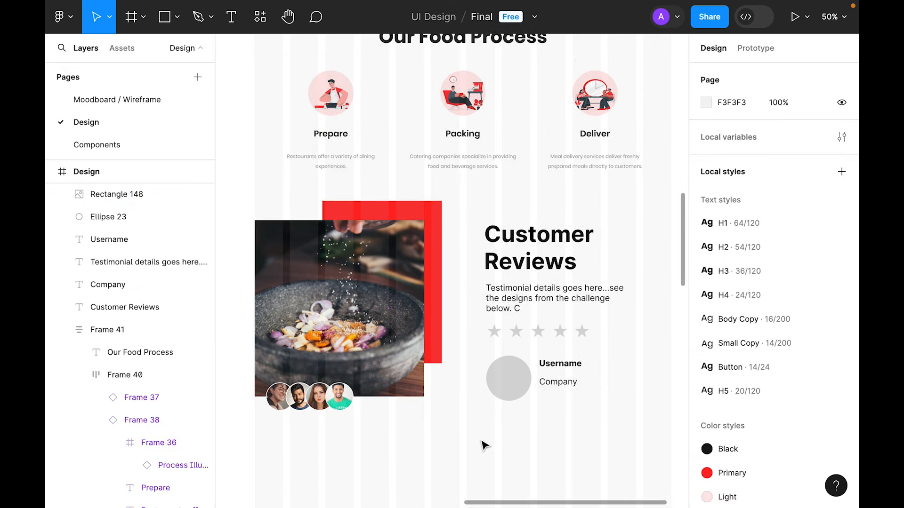
Step: Apply the H2 text style and the Black colour style to the Customer Reviews heading
left_click_drag(634, 244, 586, 247)
left_click(494, 259)
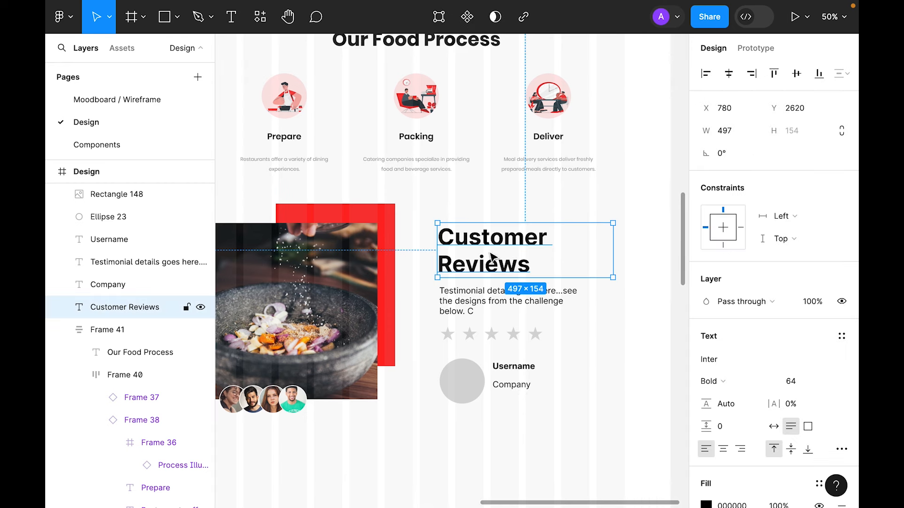
scroll(838, 301, "down", 2)
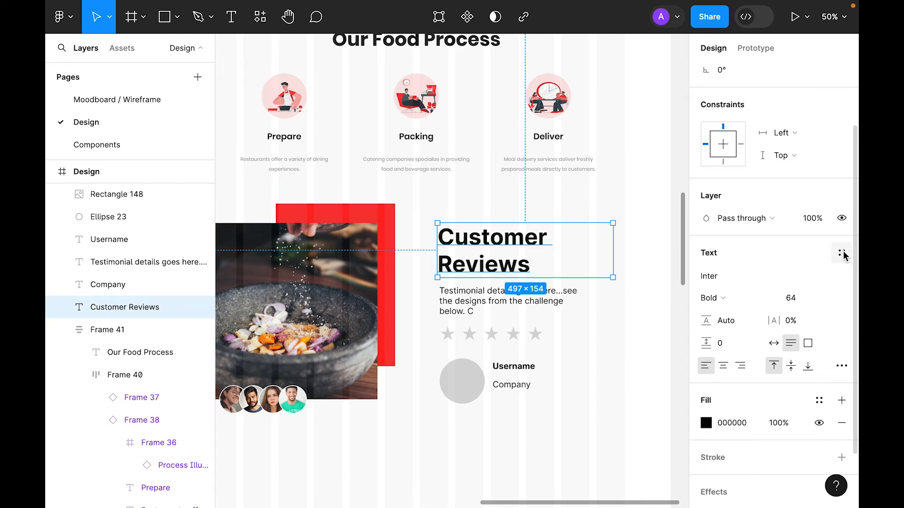
left_click(842, 254)
left_click(752, 354)
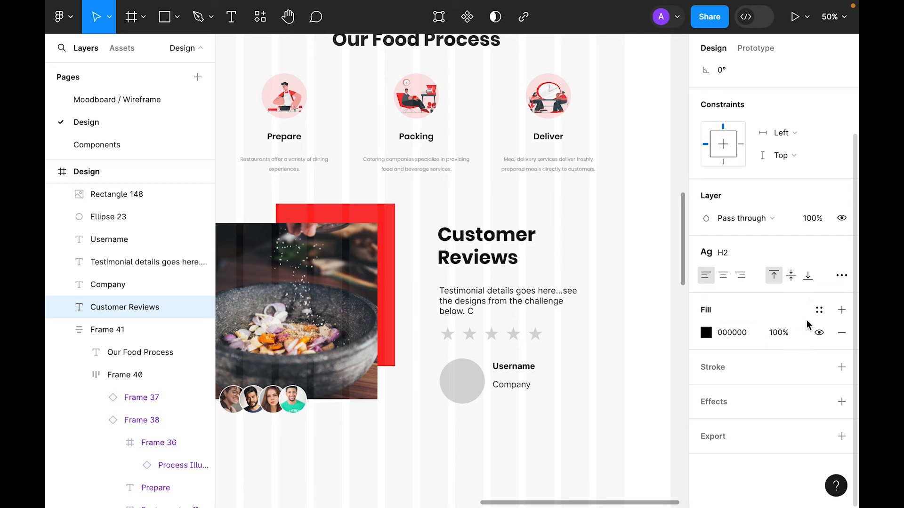
left_click(819, 309)
left_click(567, 389)
Step: Shift the Customer Reviews heading left to a grid column, widen it onto one line, and move the testimonial text directly beneath it
left_click_drag(487, 247, 469, 248)
left_click_drag(595, 252, 627, 249)
left_click_drag(486, 301, 466, 272)
Step: Replace the testimonial placeholder with the copied review starting "Overall, my visit to FoodBox exceeded all expectations" and widen its text box to 579 px
left_click(794, 272)
double_click(456, 264)
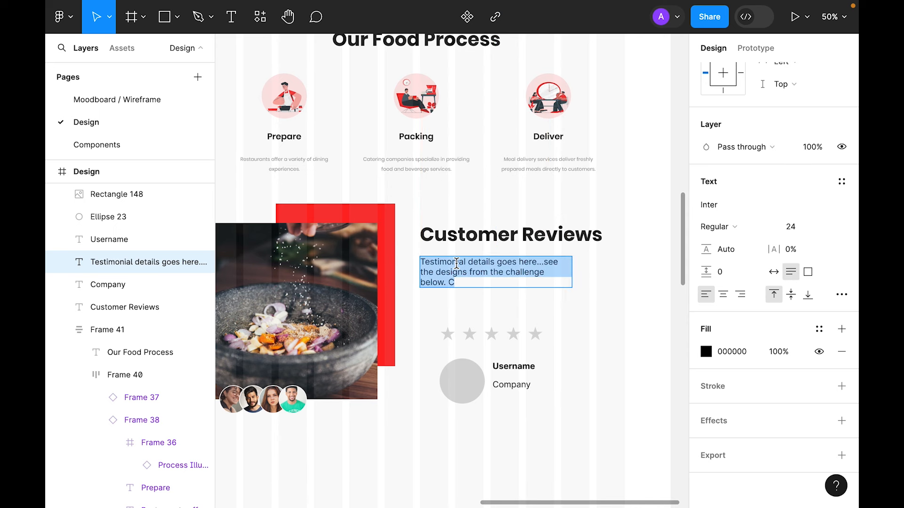
key("ctrl+v")
key("Escape")
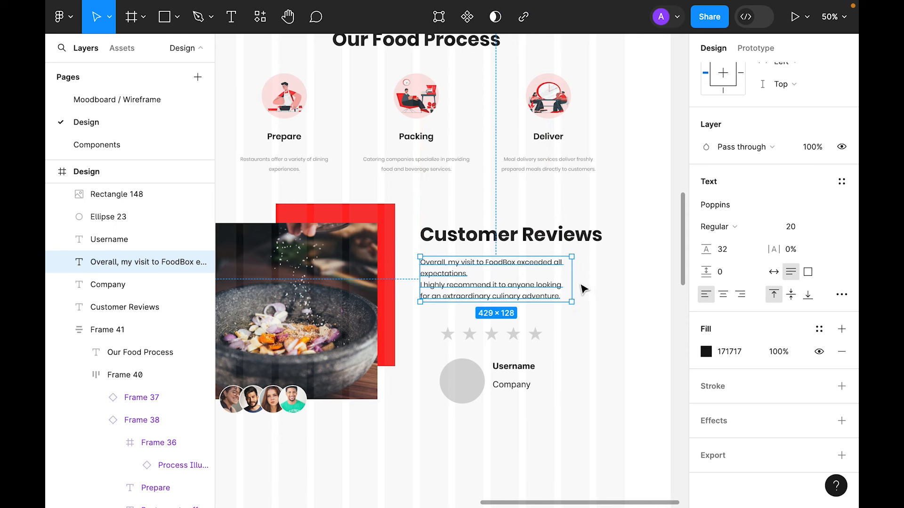
left_click_drag(571, 281, 625, 277)
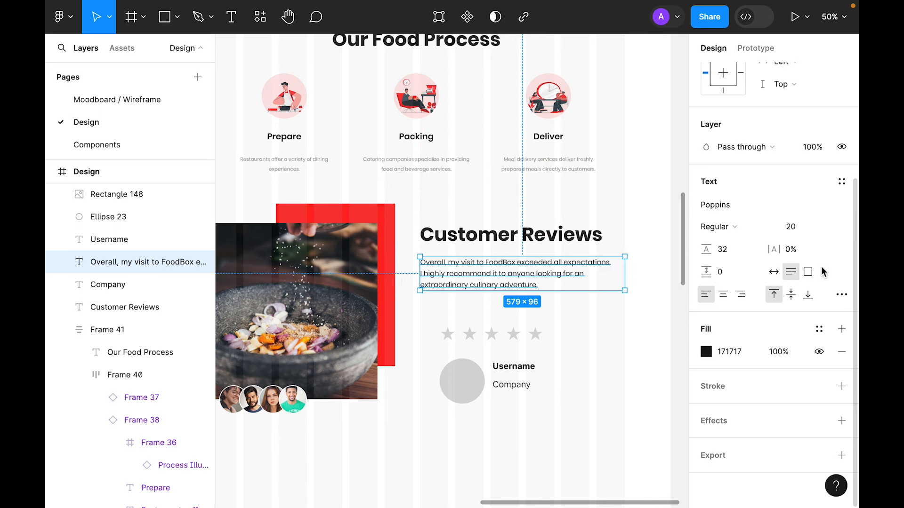
Step: Apply the Body Copy text style and the Black colour style to the review text
left_click(842, 183)
left_click(775, 351)
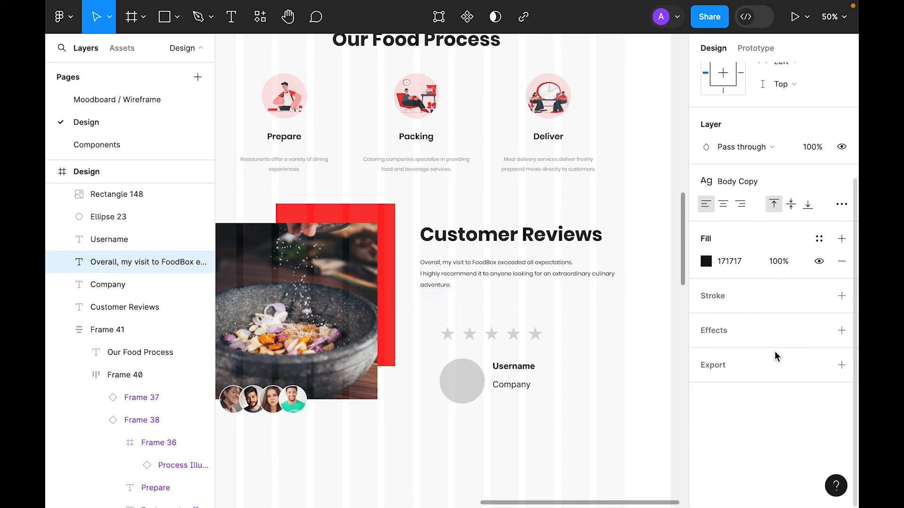
left_click(819, 239)
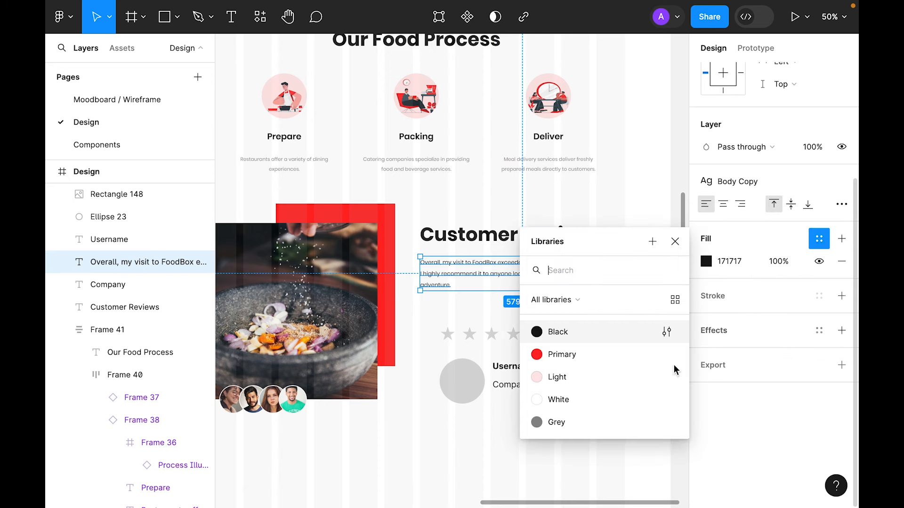
left_click(553, 330)
left_click(582, 372)
scroll(592, 351, "up", 2)
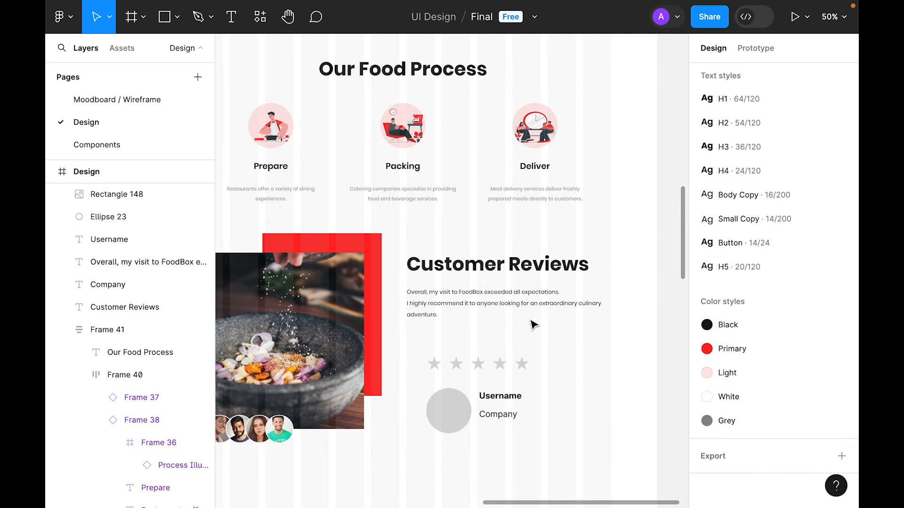
Step: Switch the review text to the H4 text style
left_click(528, 310)
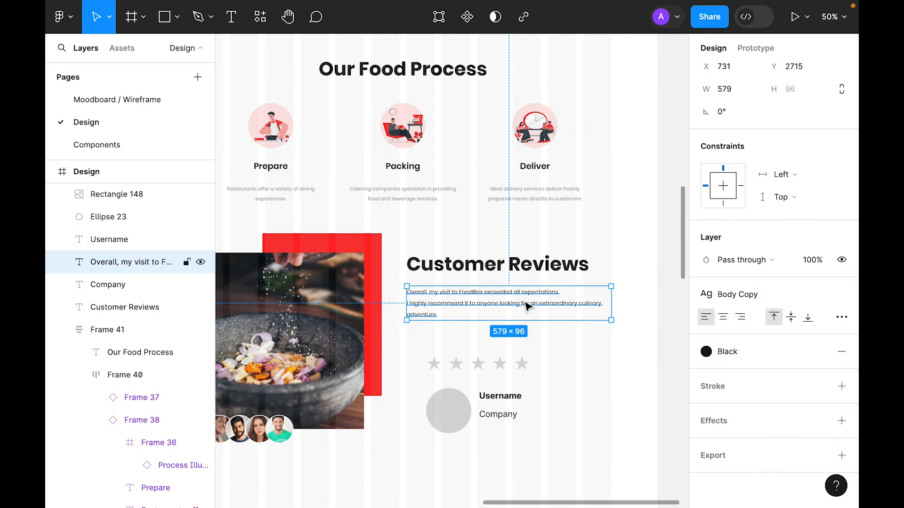
left_click(739, 297)
left_click(753, 397)
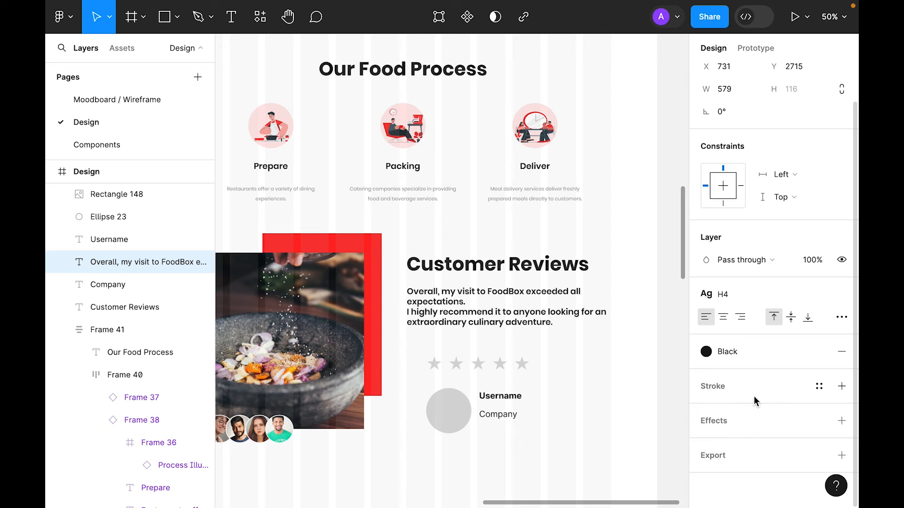
Step: Detach the review text from its text style and set its weight to Regular and its line height to 200%
left_click(842, 294)
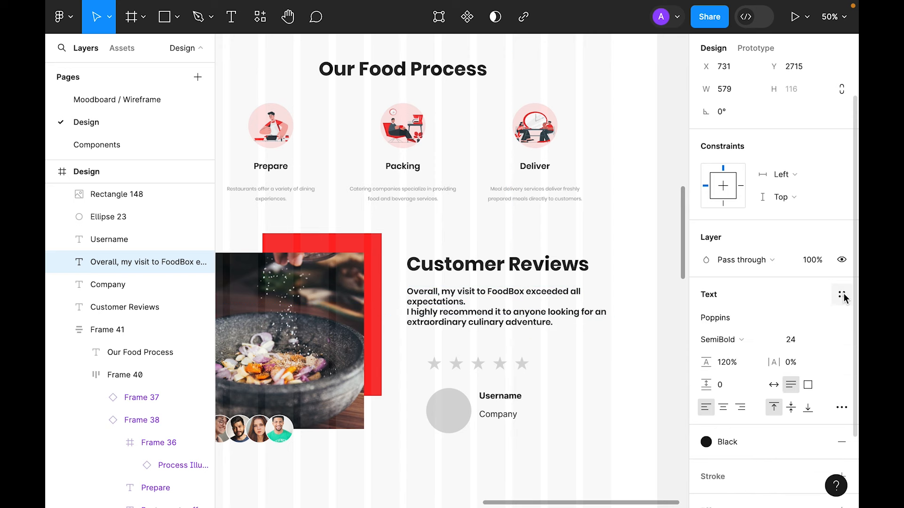
left_click(737, 346)
left_click(750, 305)
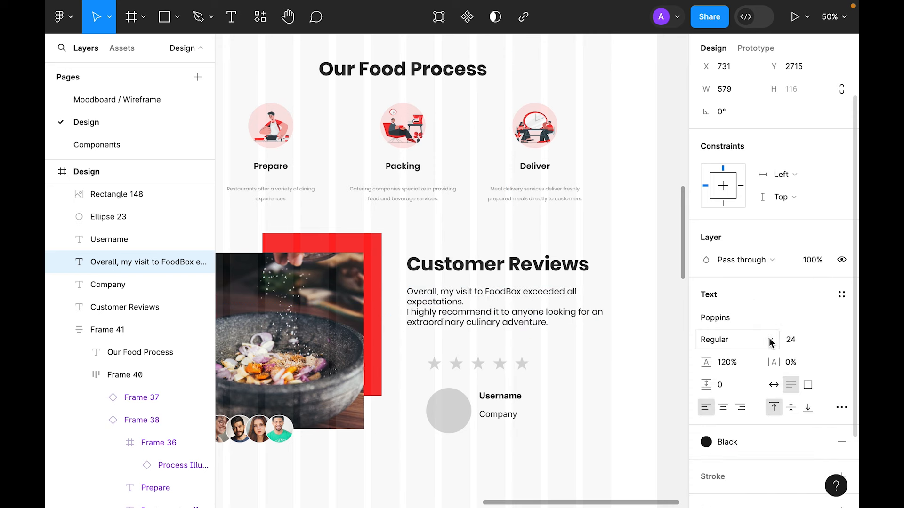
left_click(738, 362)
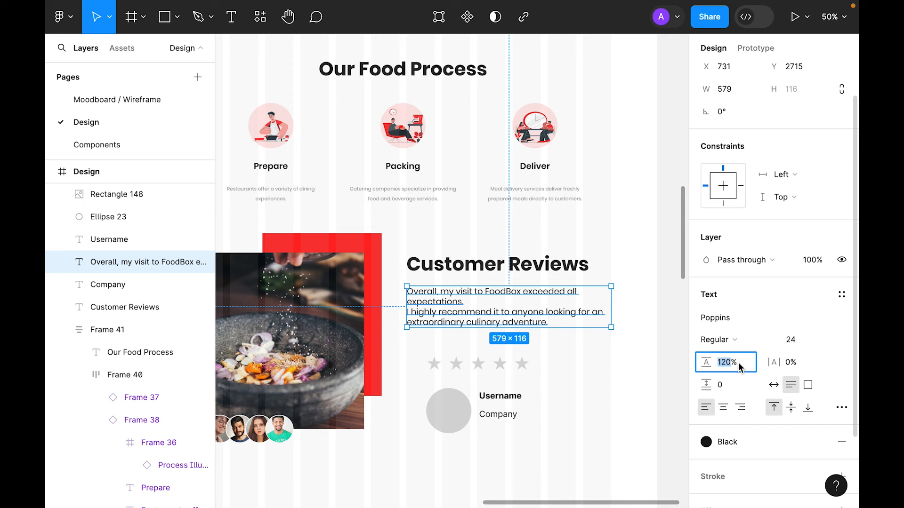
type("200")
key("Return")
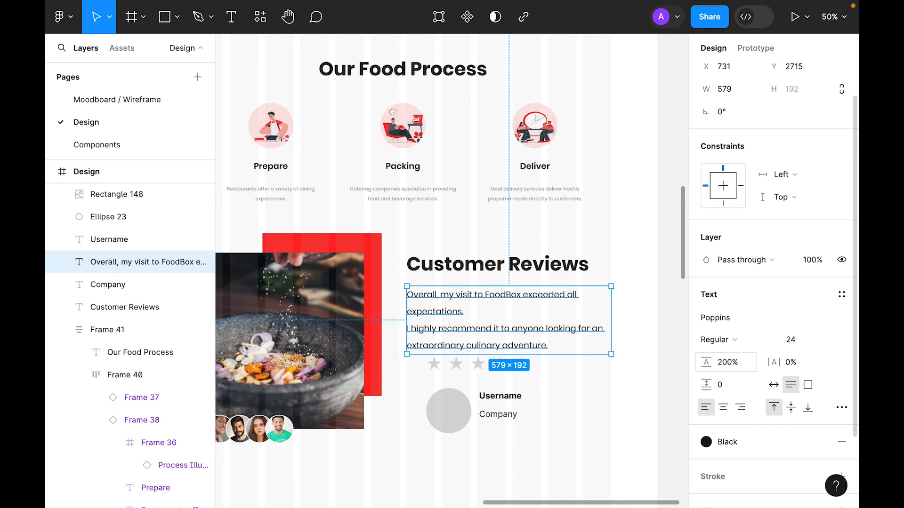
Step: Move the star row, grey circle, Username and Company texts together down and left to line up beneath the review text
left_click_drag(554, 439, 413, 362)
left_click_drag(450, 424, 429, 446)
left_click(558, 400)
Step: Draw a new star beside the grey rating stars and set its size to 32 × 32
key("super+plus")
left_click_drag(534, 399, 521, 318)
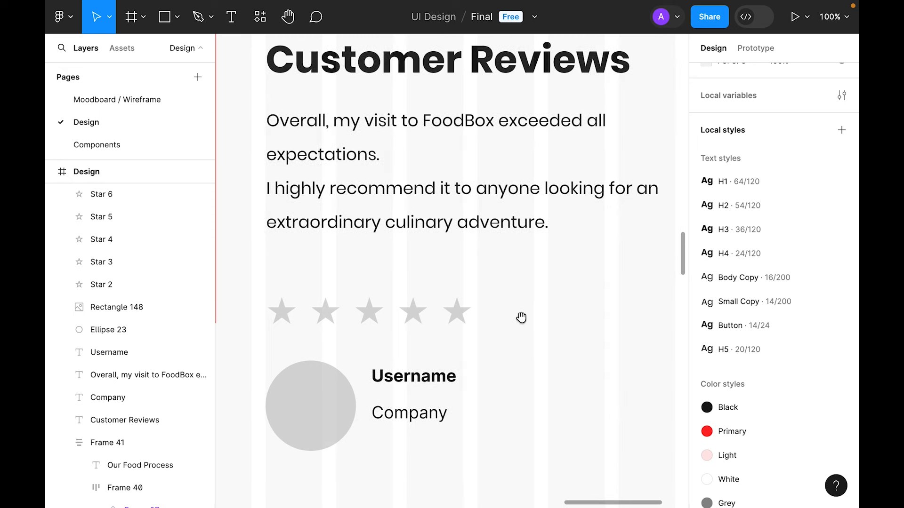
left_click(176, 19)
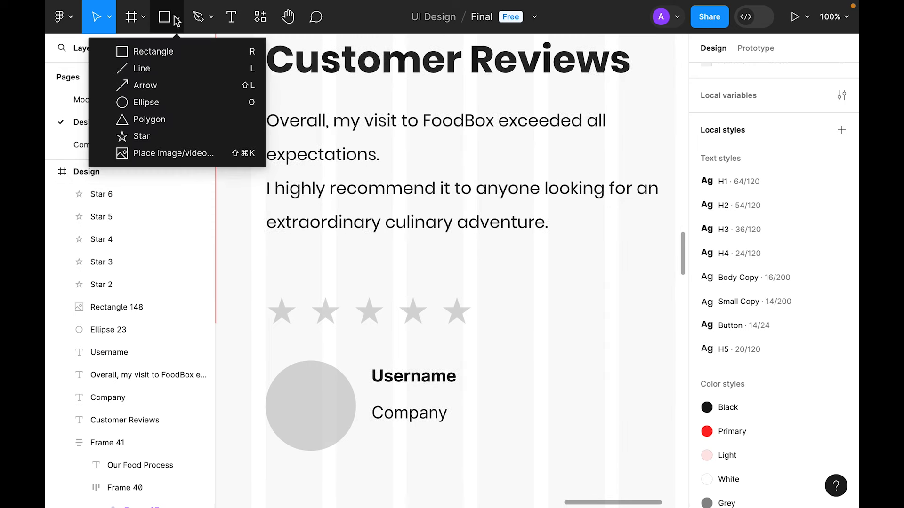
left_click(149, 136)
left_click_drag(533, 321, 563, 351)
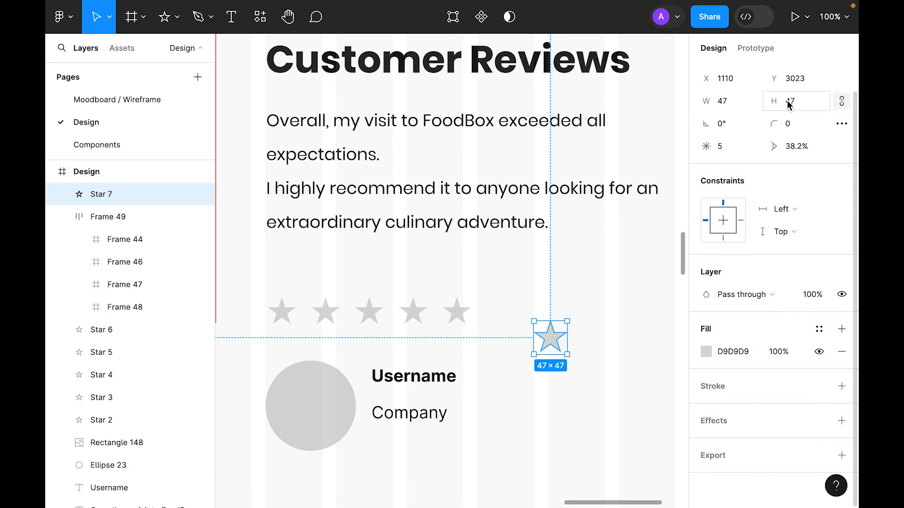
type("32")
key("Return")
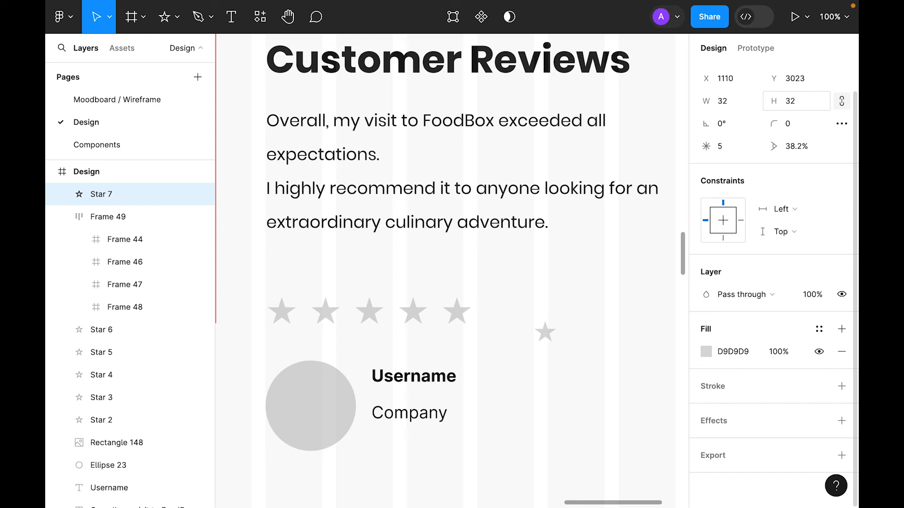
Step: Fill the new star with yellow FFE34E
left_click(706, 353)
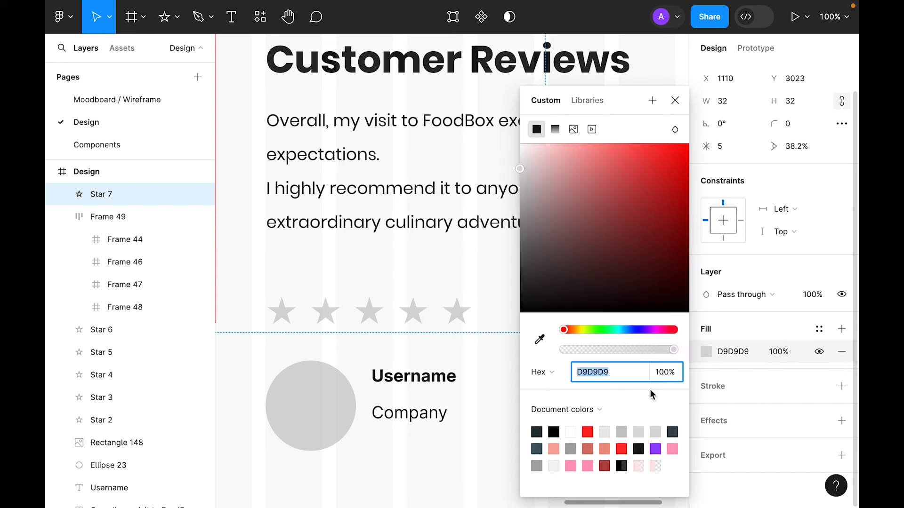
left_click_drag(573, 332, 579, 329)
left_click_drag(630, 155, 638, 144)
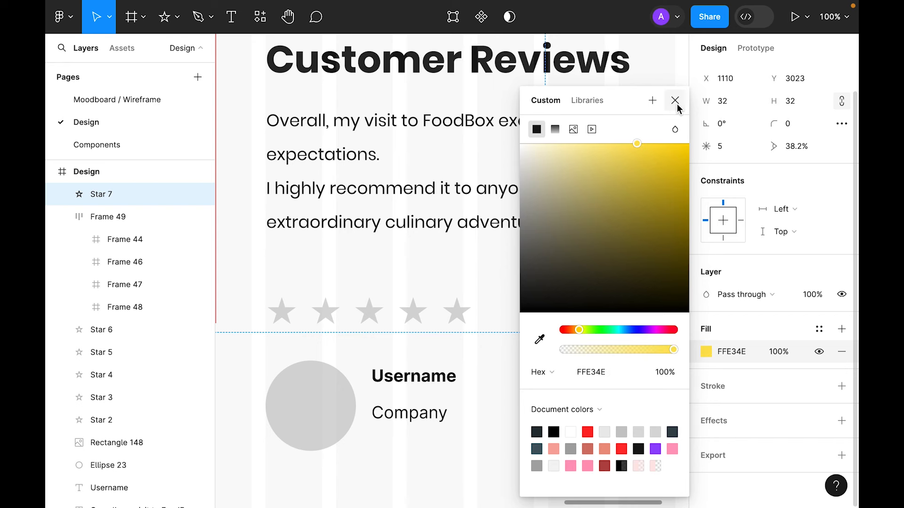
left_click(675, 104)
left_click(637, 335)
Step: Place the new star just after the last grey star and change its fill to orange FFB84E
left_click_drag(545, 333, 506, 311)
left_click(704, 352)
left_click_drag(578, 330, 575, 329)
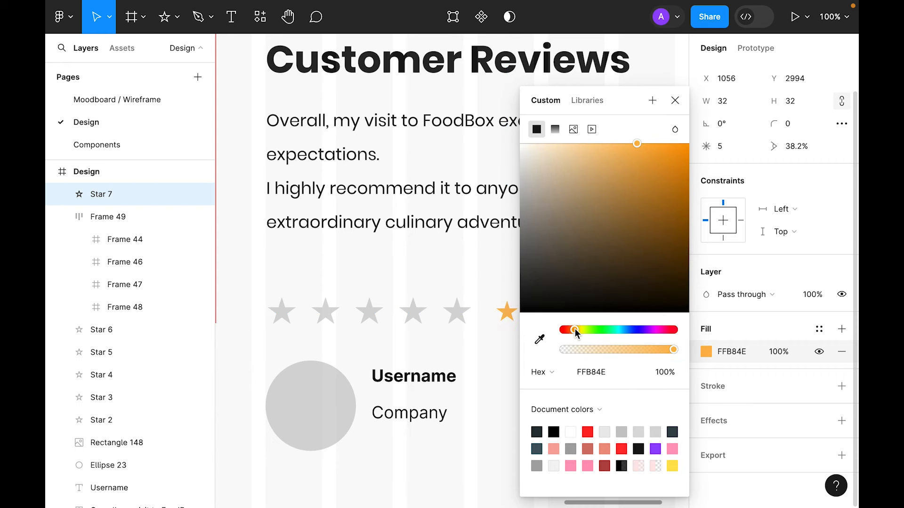
left_click(485, 354)
left_click_drag(507, 311, 509, 316)
left_click(524, 375)
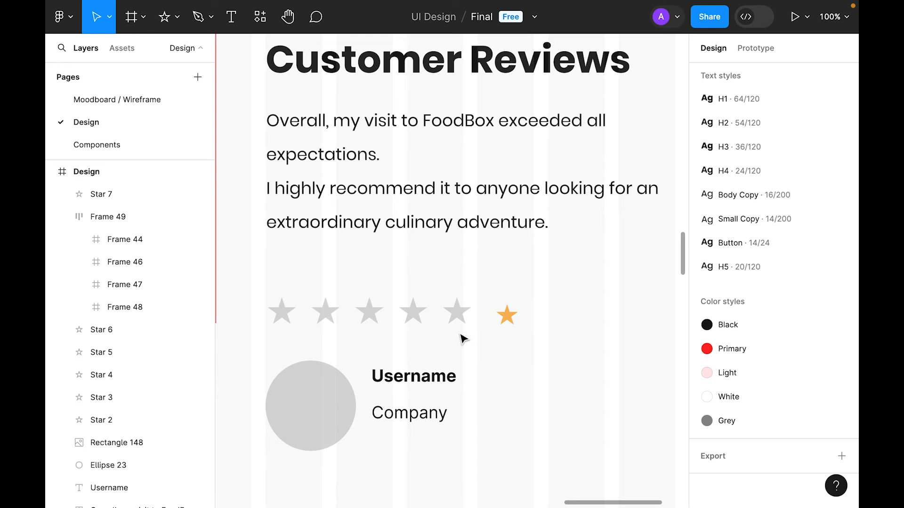
Step: Delete the five grey rating stars and move the orange star to the left edge beneath the review text
left_click_drag(376, 320, 264, 284)
key("Delete")
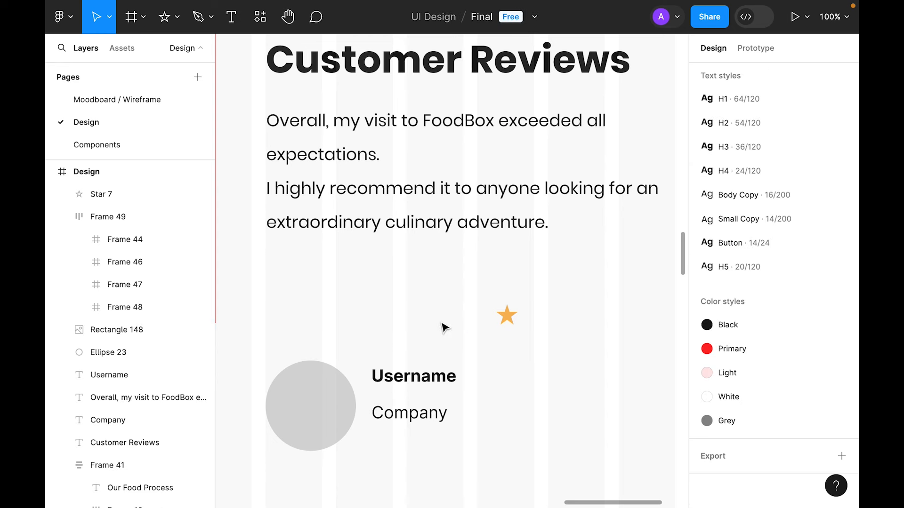
left_click_drag(505, 325, 274, 302)
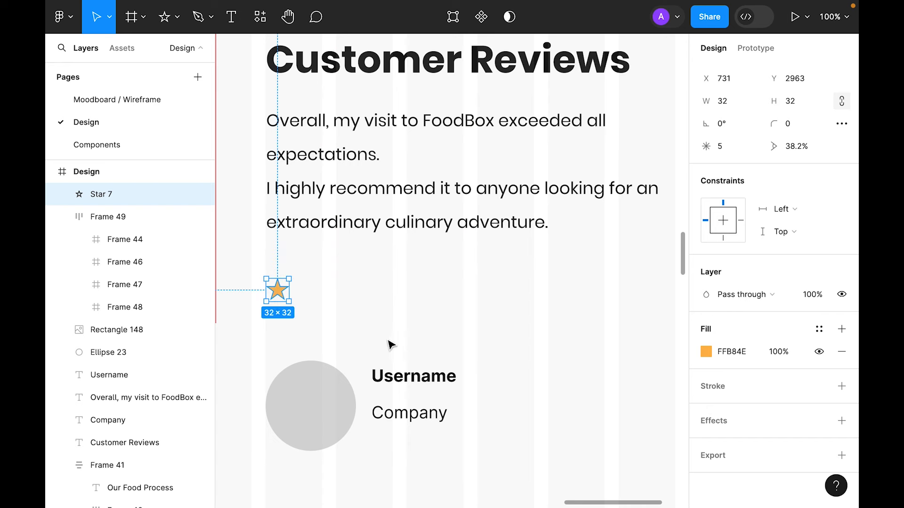
Step: Turn the orange star into a component and move it to the Components page beneath the Prepare card component
left_click(481, 18)
key("super+x")
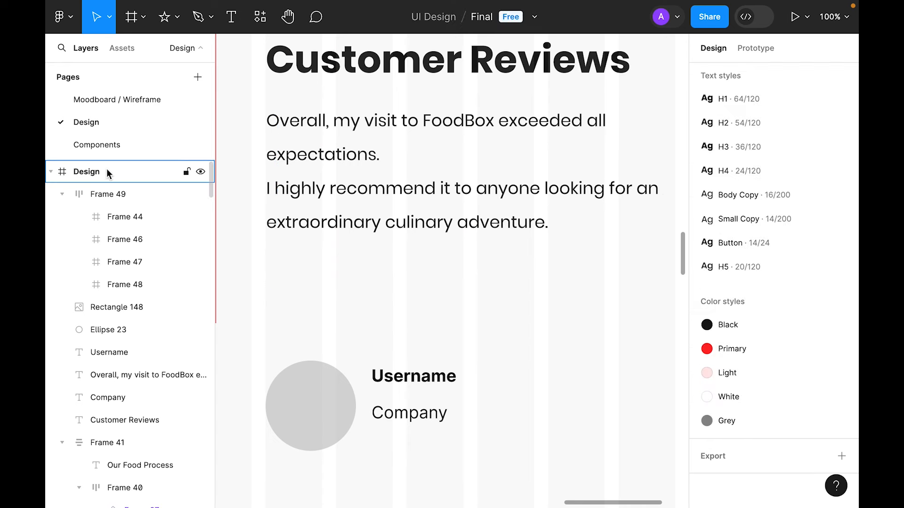
left_click(97, 144)
left_click(507, 361)
right_click(477, 303)
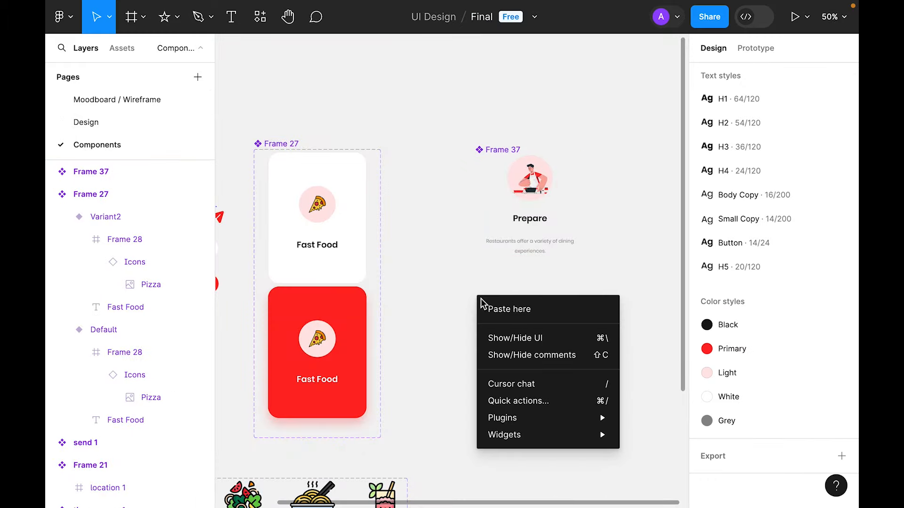
left_click(520, 309)
Step: Place two instances of the star component side by side beneath the review text on the Design page
key("Page_Up")
right_click(405, 285)
left_click(473, 73)
left_click(425, 312)
left_click_drag(417, 300, 302, 277)
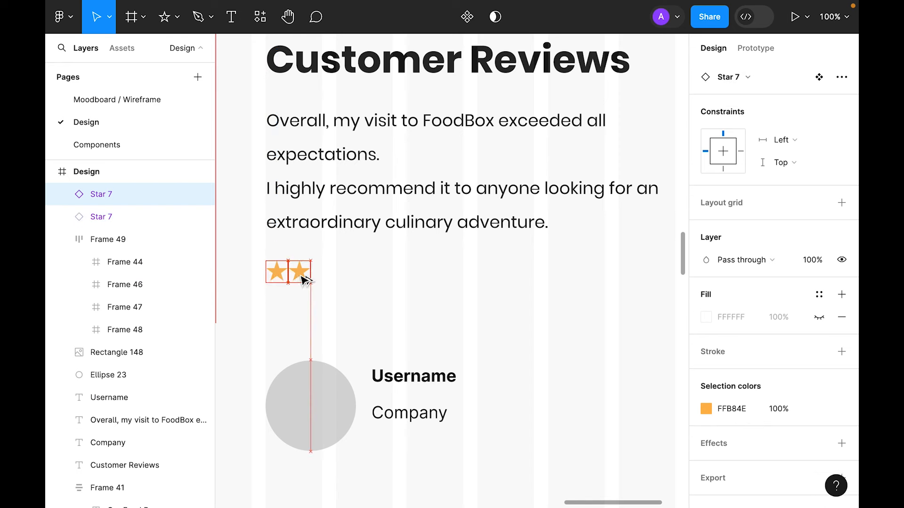
Step: Put the two stars in a horizontal auto layout and duplicate the star three times to form a five-star row
left_click(277, 277, "shift")
key("shift+a")
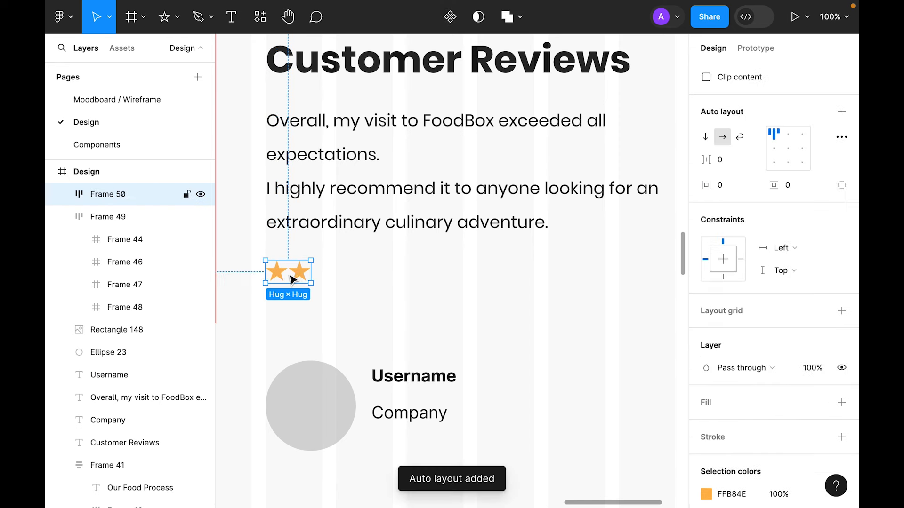
double_click(301, 277)
key("ctrl+d")
key("ctrl+d")
key("ctrl+d")
Step: Delete the grey placeholder circle beside the Username and Company texts
left_click(378, 313)
key("ctrl+minus")
left_click(401, 216)
left_click(395, 271)
left_click(392, 352)
key("Delete")
Step: Place a copy of the first customer avatar beneath the star row, beside the Username and Company texts
left_click_drag(394, 354, 614, 266)
left_click_drag(396, 252, 569, 301)
left_click_drag(649, 306, 494, 325)
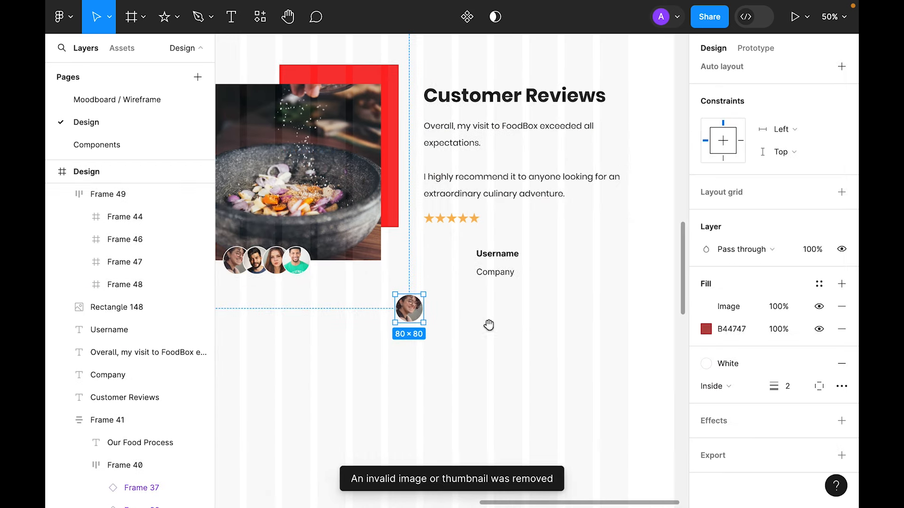
left_click_drag(398, 315, 437, 273)
left_click(468, 327)
key("super+equal")
left_click_drag(421, 342, 418, 366)
Step: Apply the H4 text style and the Black colour style to the Username text
left_click(506, 282)
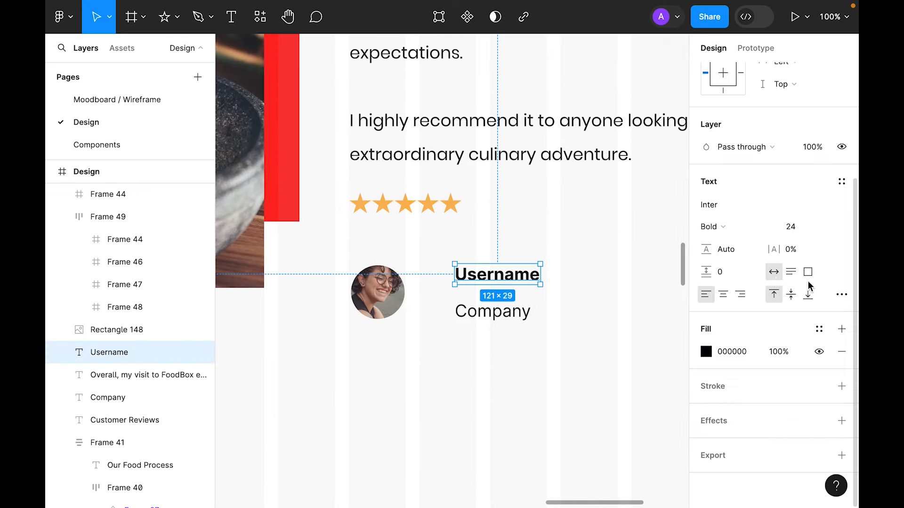
left_click(842, 180)
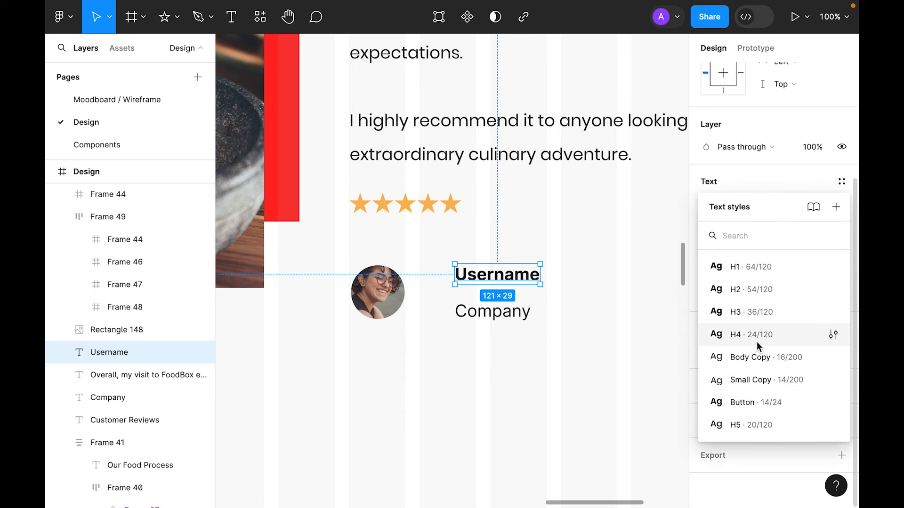
left_click(756, 342)
left_click(819, 239)
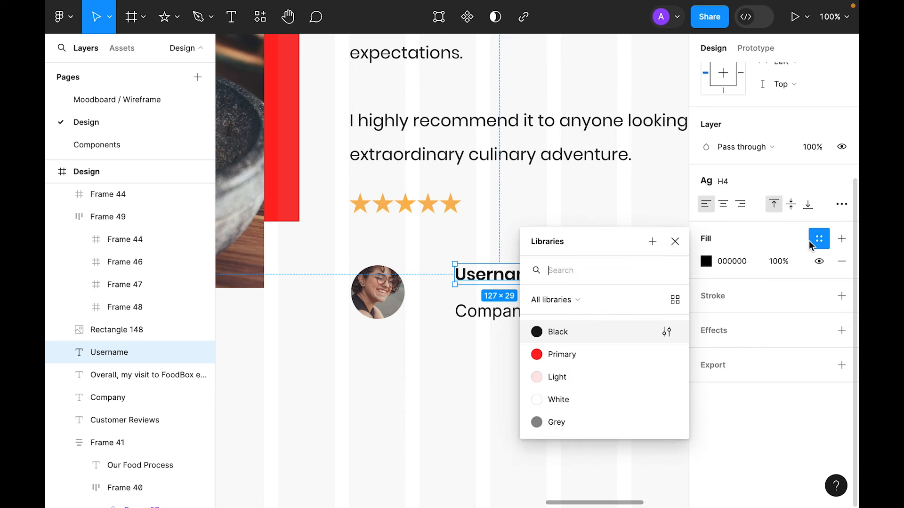
left_click(575, 332)
key("Escape")
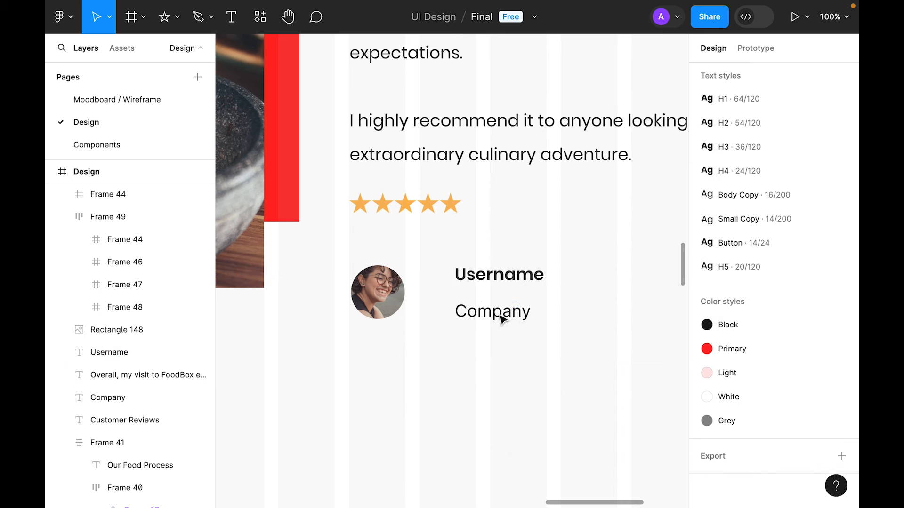
Step: Apply the Small Copy text style and the Grey colour style to the Company text
left_click(494, 313)
left_click(773, 273)
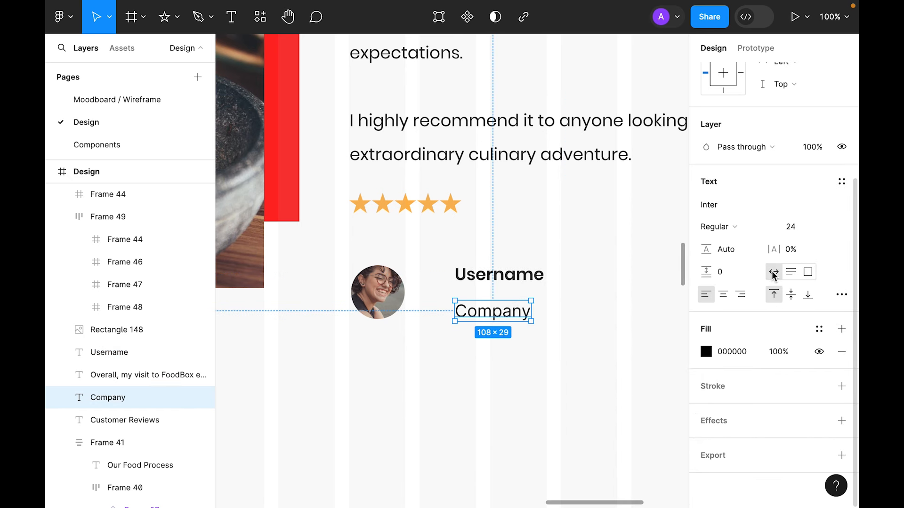
left_click(842, 182)
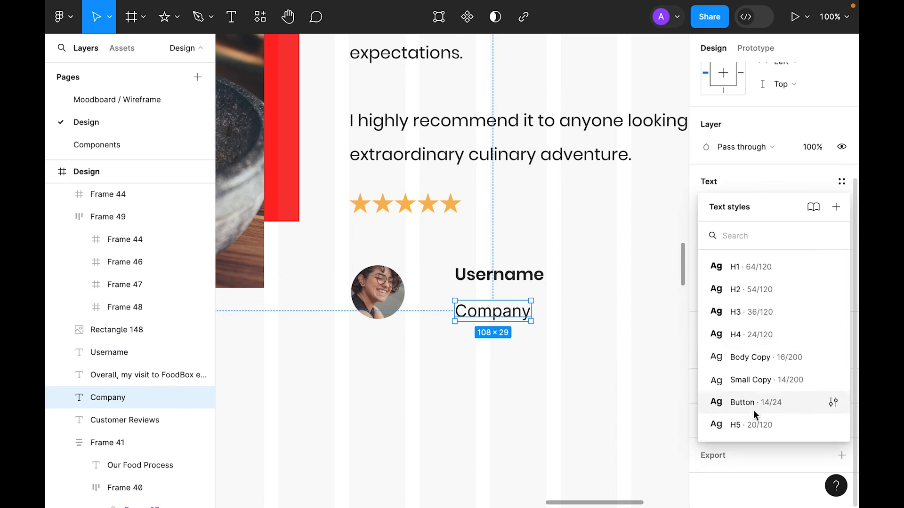
left_click(755, 378)
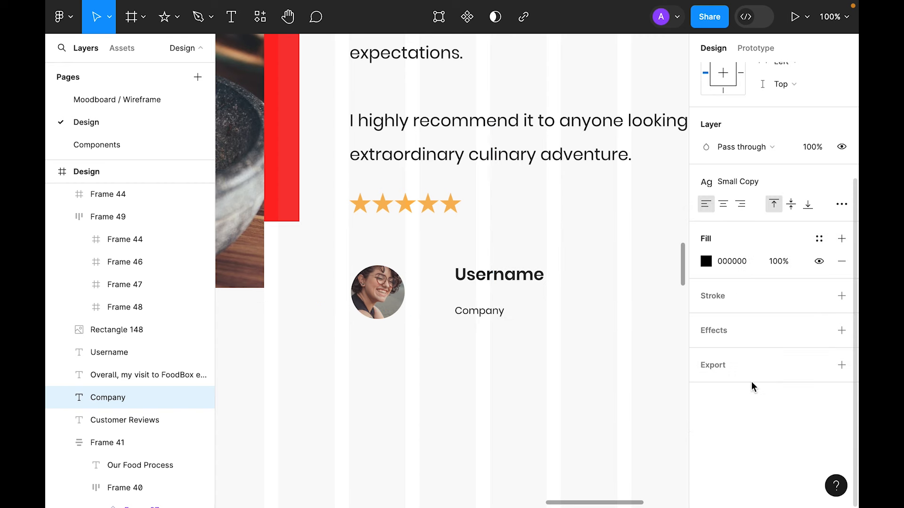
left_click(821, 238)
left_click(558, 423)
left_click(549, 411)
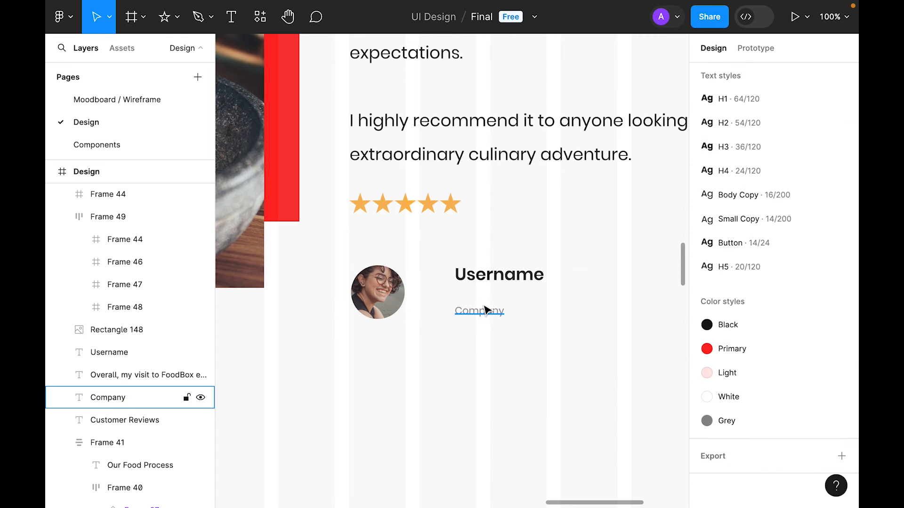
Step: Replace Username with the reviewer's full name and Company with "Food Lover", tightening the gap between the two texts
left_click(488, 308)
double_click(499, 275)
type("Samantha Smith")
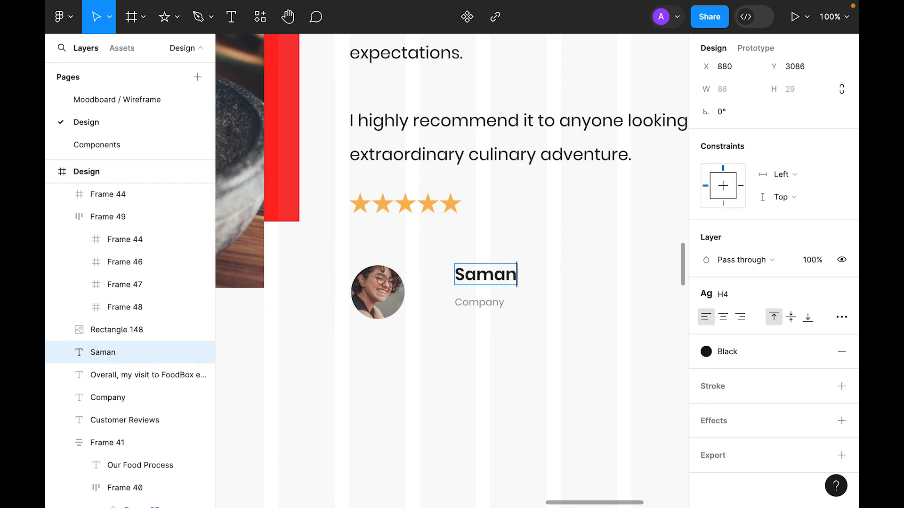
key("Escape")
double_click(479, 302)
type("Food Lover")
Step: Combine the reviewer name and Food Lover texts in a vertical auto layout with 8 spacing
left_click_drag(632, 347, 474, 262)
right_click(483, 275)
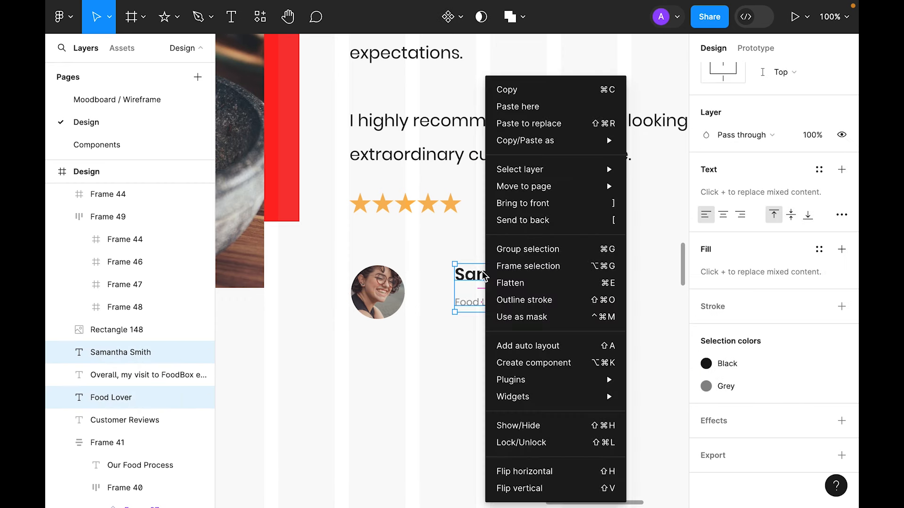
left_click(528, 346)
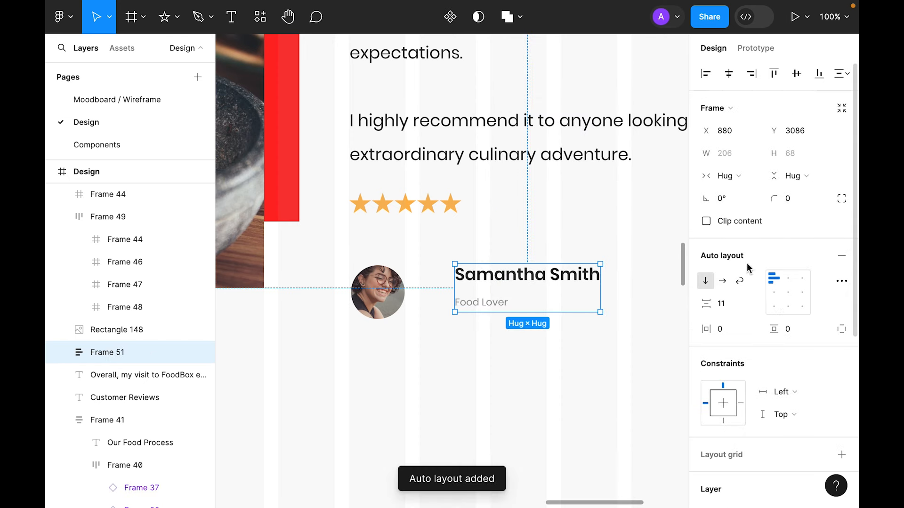
left_click(737, 309)
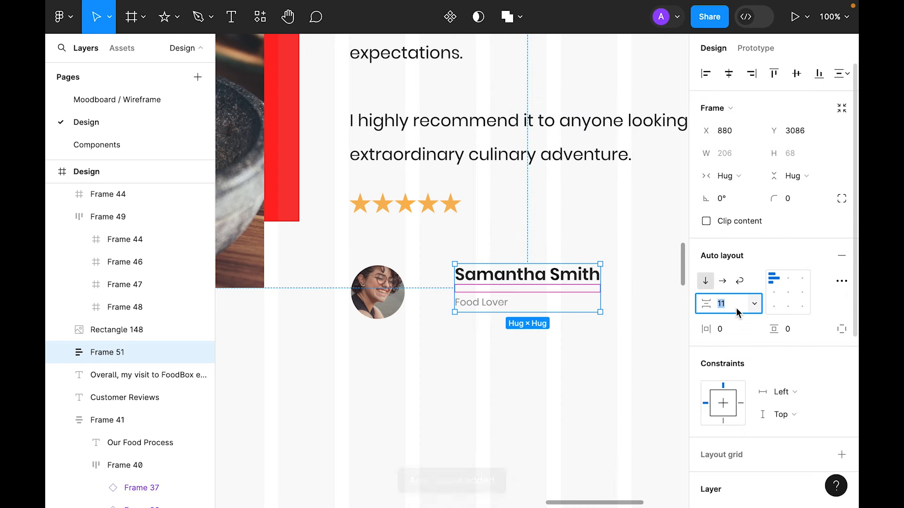
type("8")
key("Return")
Step: Combine the avatar and the reviewer text block in a horizontal auto layout with 32 spacing
left_click(620, 379)
left_click_drag(636, 362, 465, 269)
left_click(364, 298, "shift")
key("shift+a")
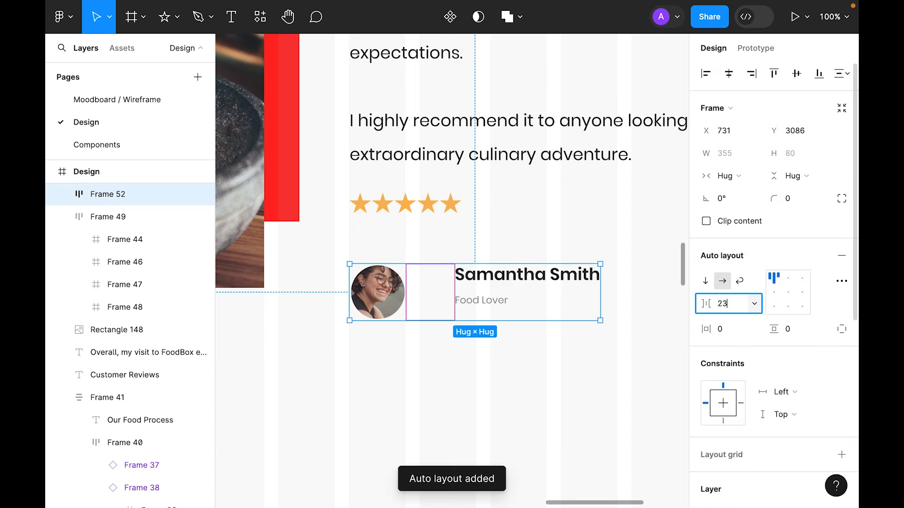
key("Return")
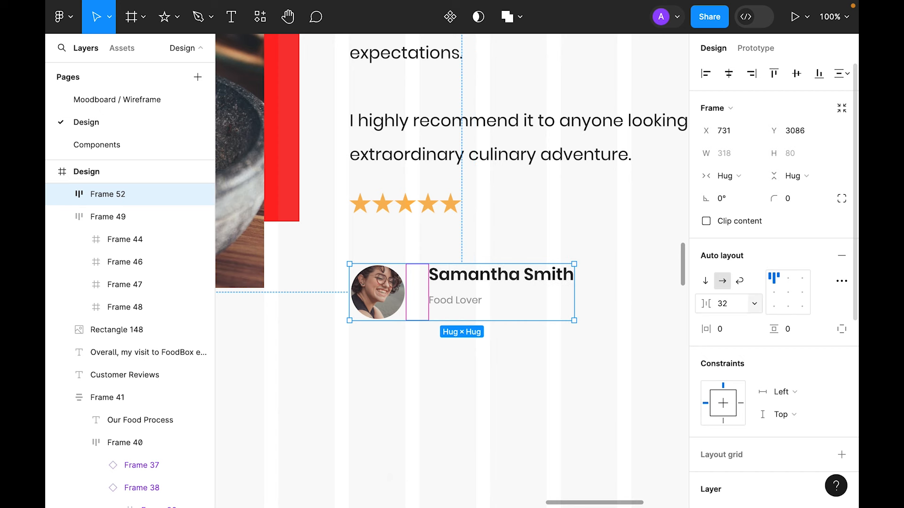
Step: Centre the avatar and reviewer text block vertically within their auto layout frame
left_click(490, 383)
left_click(398, 306)
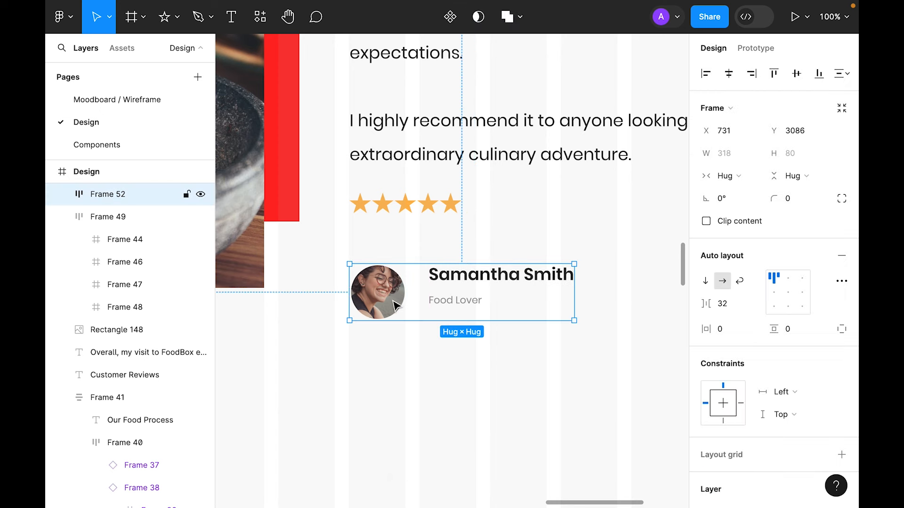
left_click(786, 297)
left_click(472, 411)
Step: Combine the Customer Reviews heading, review text, star row and reviewer block in a vertical auto layout with 32 spacing
left_click(380, 294)
left_click(413, 214, "shift")
scroll(411, 216, "up", 5)
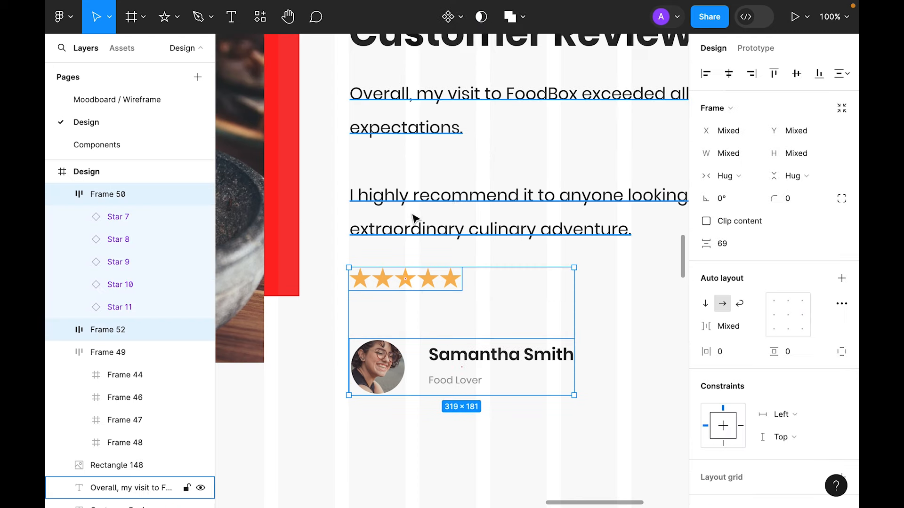
left_click(443, 224, "shift")
left_click(447, 110, "shift")
key("shift+a")
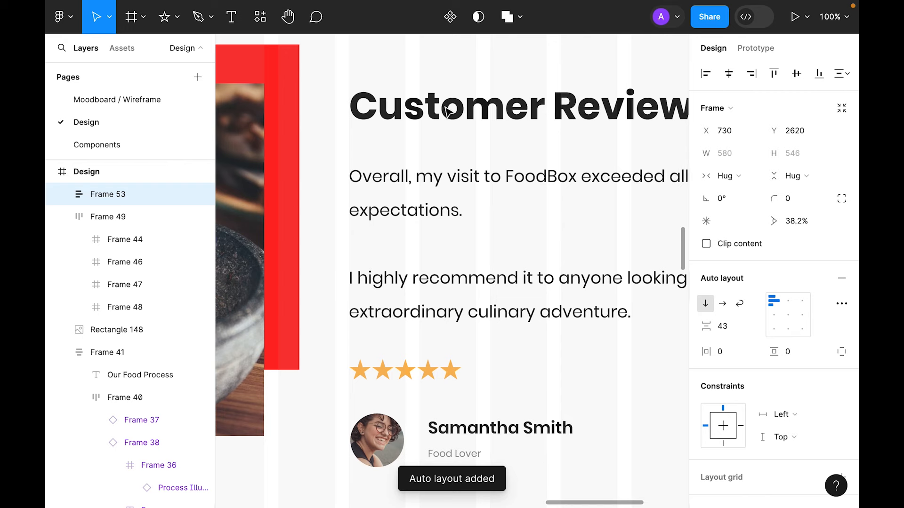
key("minus")
type("32")
key("Return")
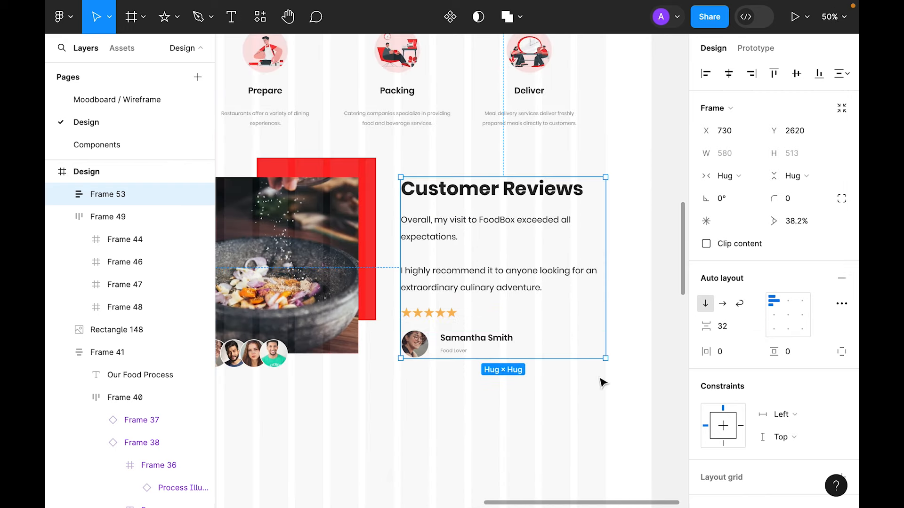
Step: Remove the line breaks in the review text so that it forms one continuous paragraph
left_click(489, 427)
scroll(459, 377, "right", 1)
double_click(457, 290)
double_click(457, 291)
key("Left")
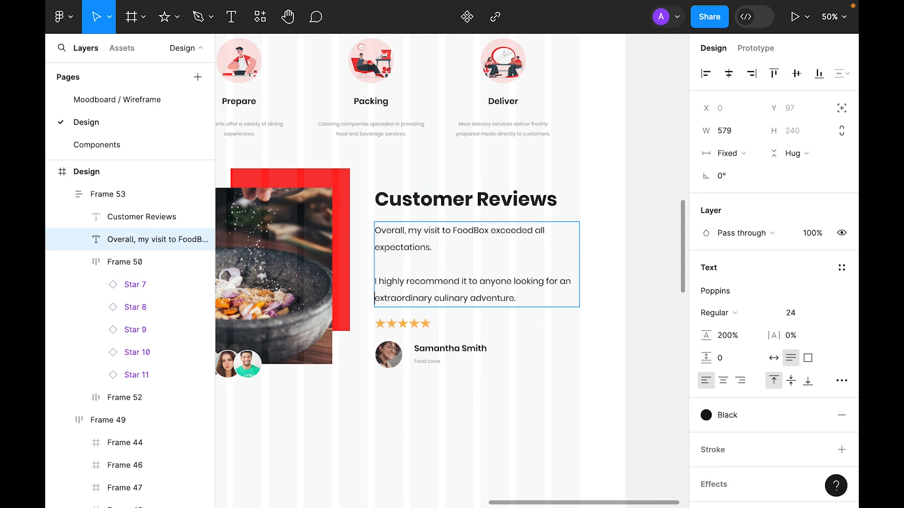
key("BackSpace")
key("BackSpace")
left_click(557, 397)
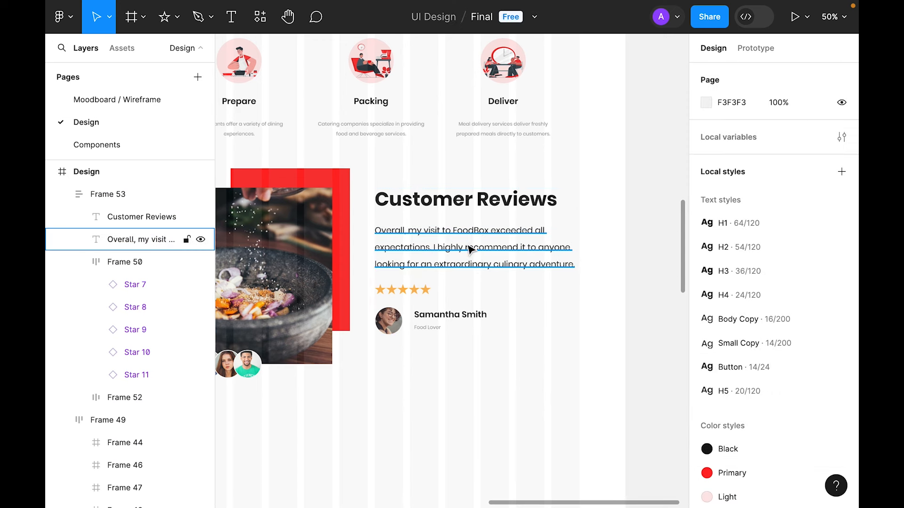
Step: Add a new text object containing an opening double quotation mark below the reviewer block
key("t")
left_click(430, 393)
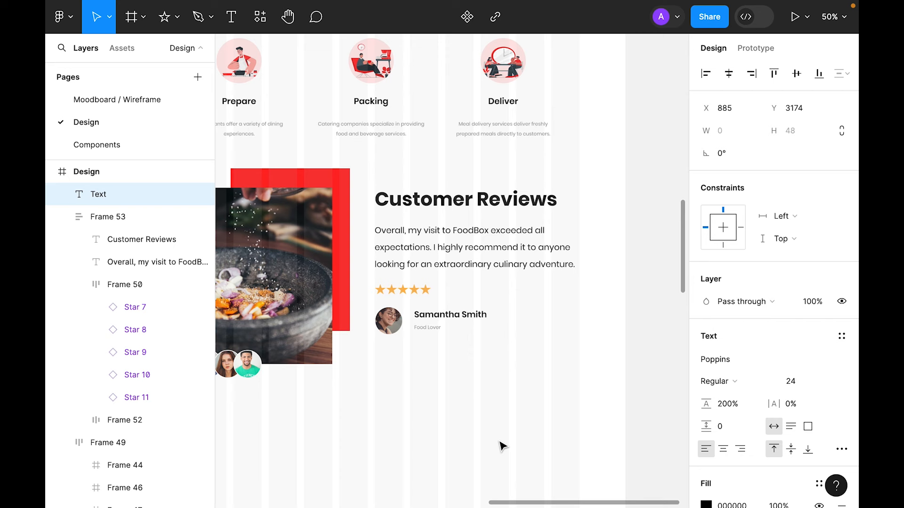
key("Escape")
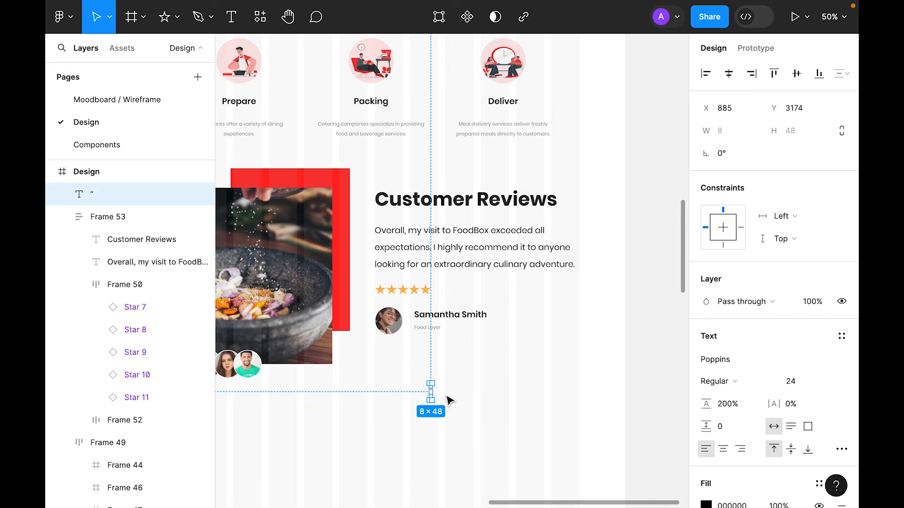
Step: Scale the quotation mark by 10x and place it directly beneath the reviewer's avatar
key("k")
left_click(758, 210)
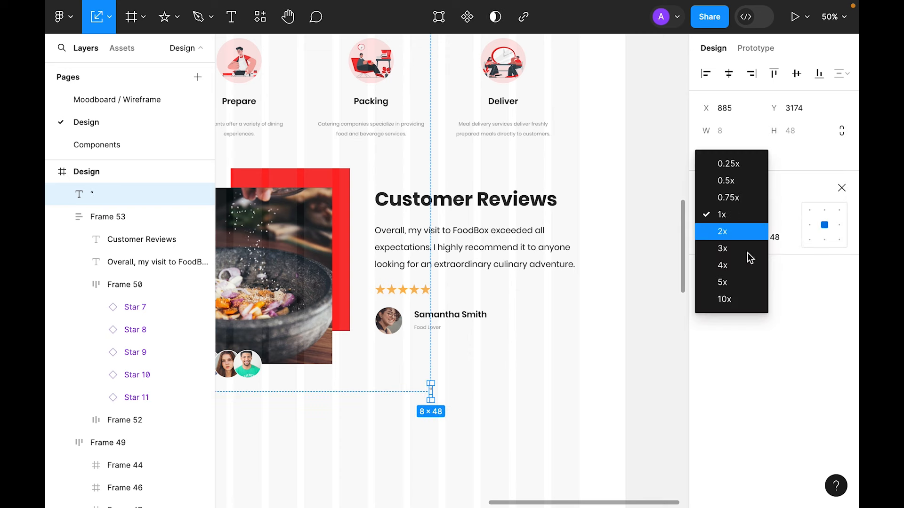
left_click(723, 300)
left_click(544, 430)
left_click_drag(425, 365, 401, 393)
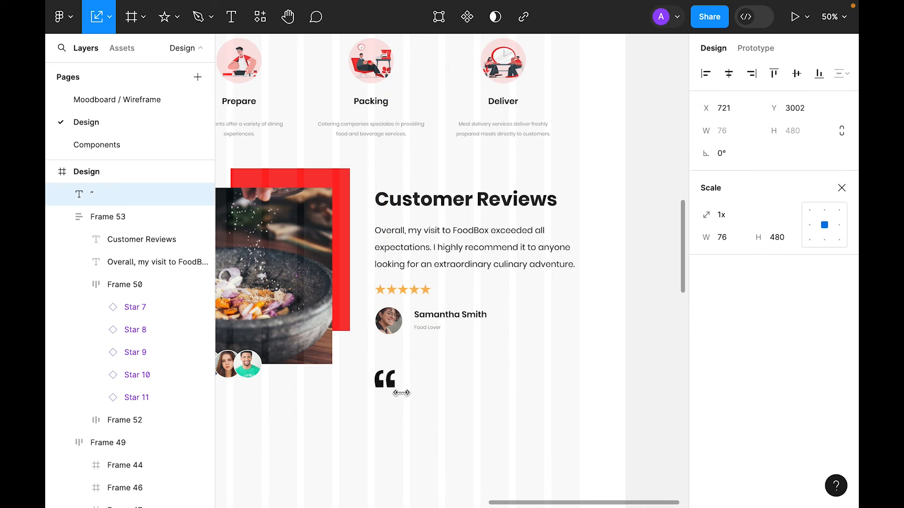
Step: Set the quotation mark's line height to Auto and move it to the open area below and right of the reviewer block
left_click(848, 196)
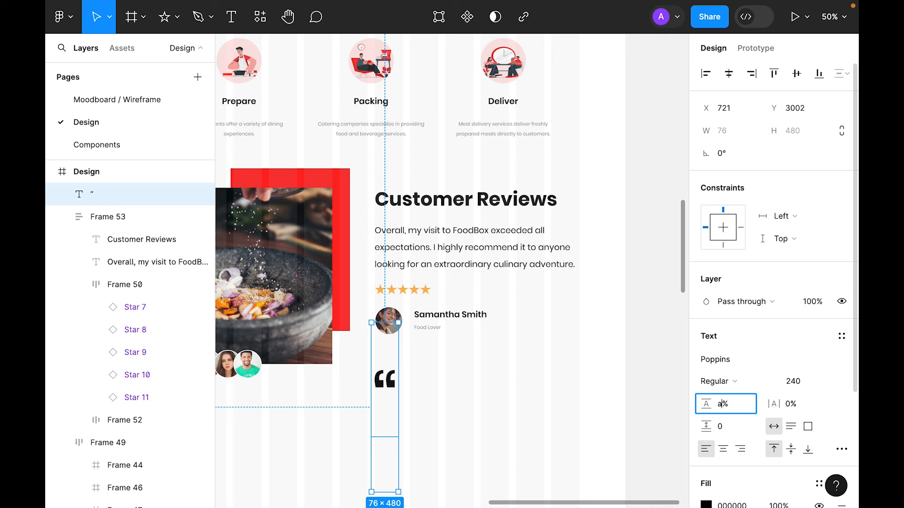
key("Return")
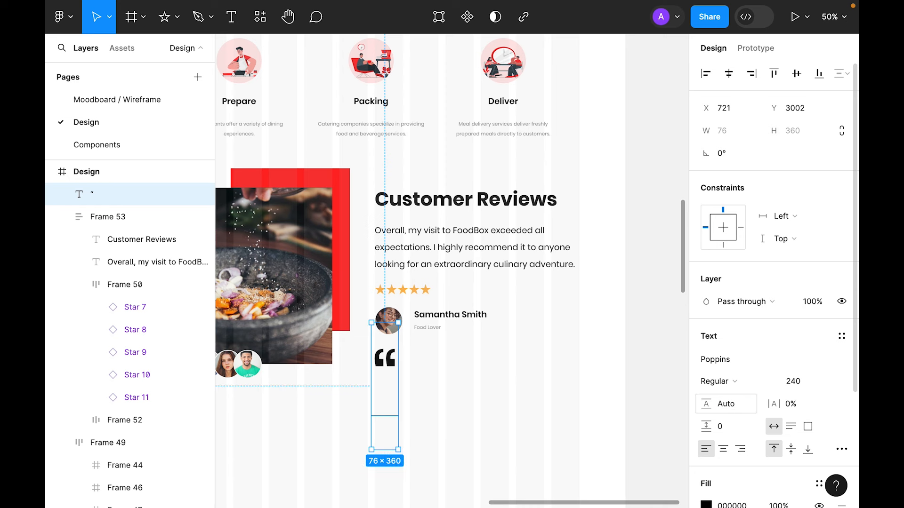
left_click(412, 376)
mouse_move(388, 369)
left_mouse_down()
mouse_move(453, 409)
mouse_move(507, 407)
left_mouse_up()
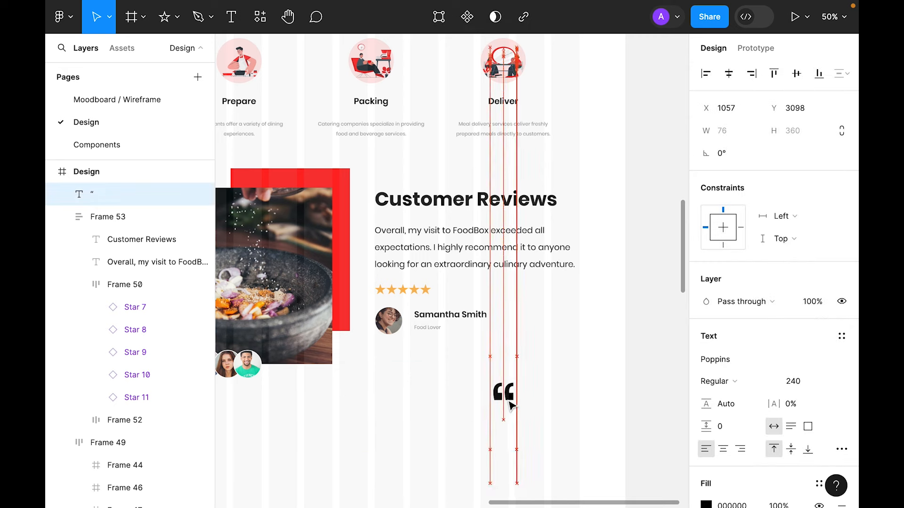
Step: Convert the quotation mark text to a vector outline and move it just below the reviewer block
right_click(510, 408)
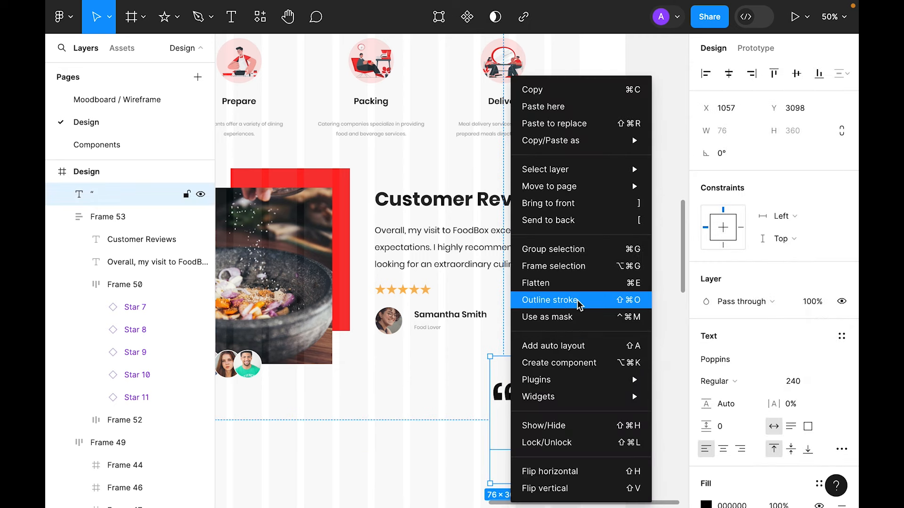
left_click(549, 300)
left_click(575, 379)
left_click_drag(502, 393, 403, 382)
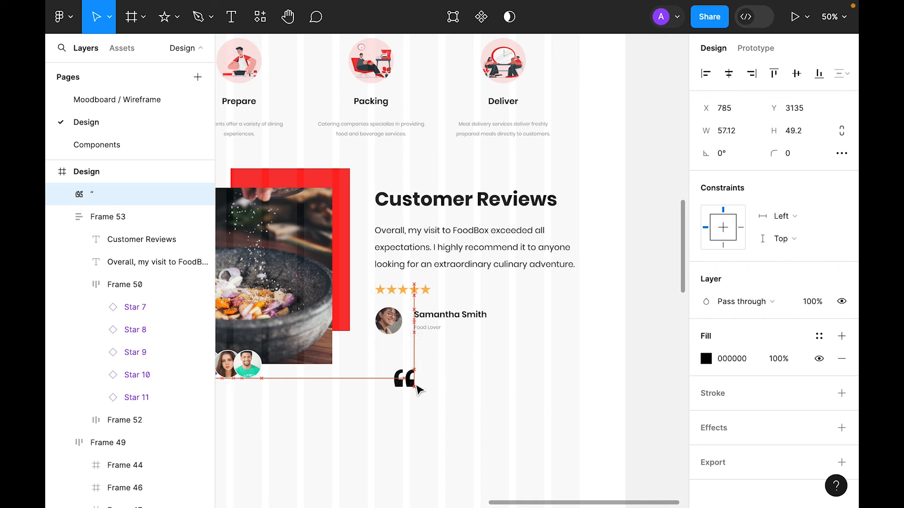
Step: Try the Grey color style on the quotation mark, apply Light instead, and line it up beneath the reviewer's avatar
left_click(819, 336)
left_click(609, 480)
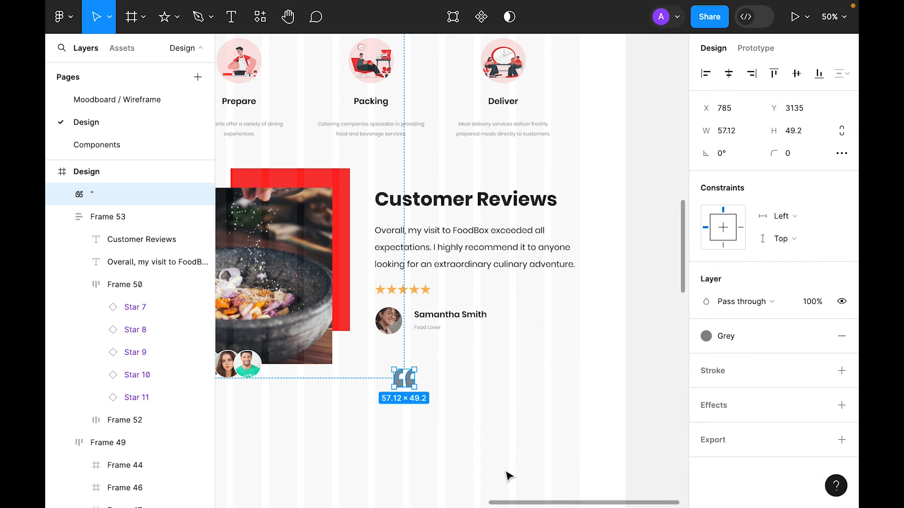
left_click(508, 478)
left_click_drag(409, 379, 393, 389)
left_click(761, 338)
left_click(593, 435)
left_click(442, 419)
left_click(385, 384)
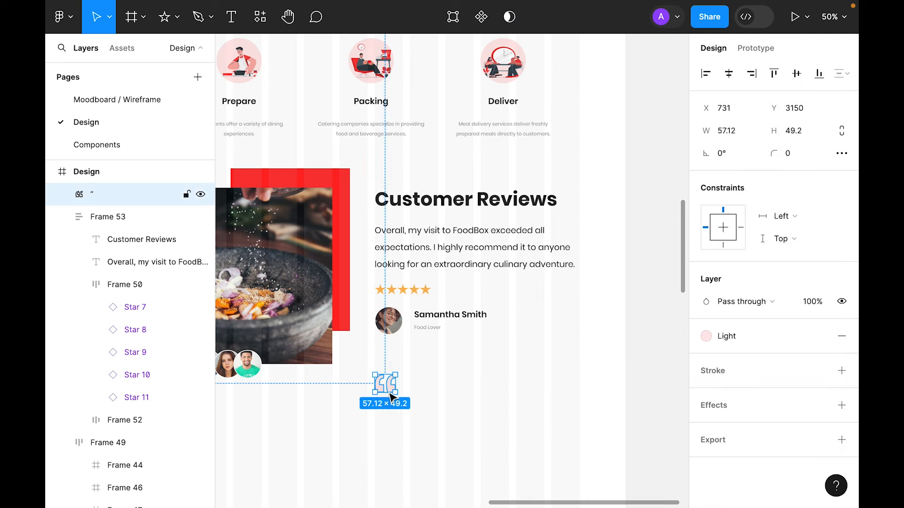
Step: Send the quotation mark to the back and place it with absolute positioning behind the start of the review text
right_click(386, 388)
left_click(428, 220)
left_click_drag(382, 389, 372, 221)
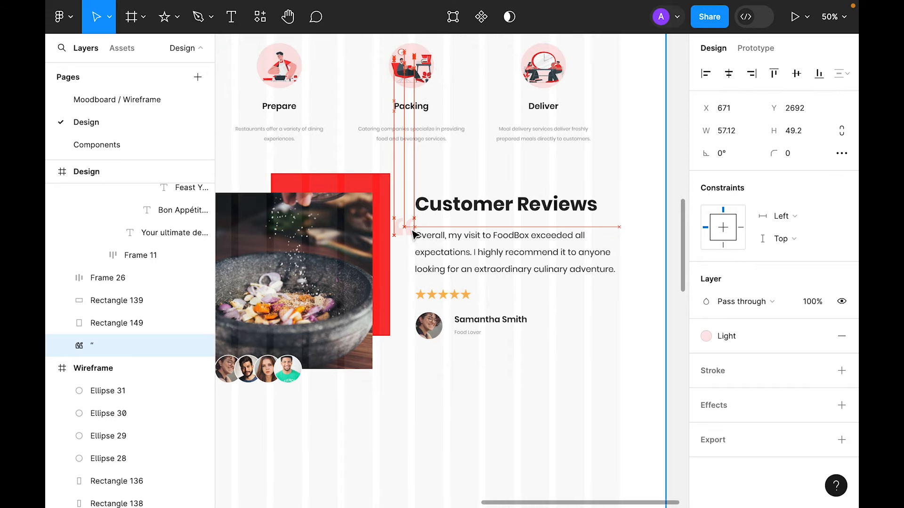
left_click_drag(414, 232, 425, 236)
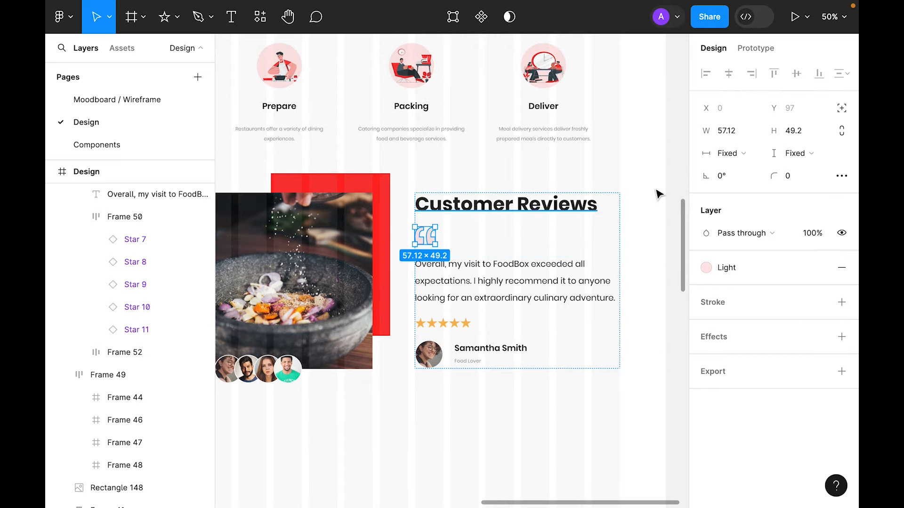
left_click(841, 108)
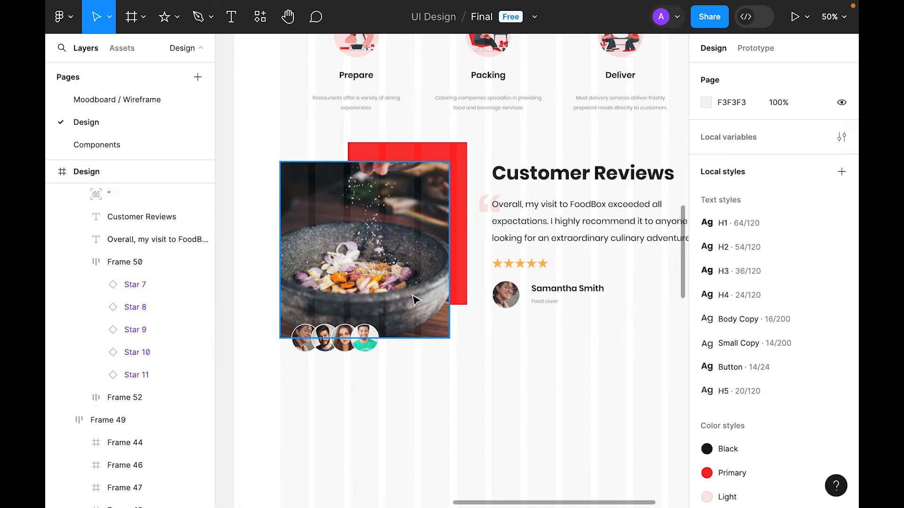
Step: Shift the food photo and its red rectangle left so the photo reaches the landing page's left edge
left_click(446, 276)
left_click_drag(434, 274, 430, 253)
left_click(532, 399)
left_click_drag(605, 359, 580, 384)
key("super+minus")
key("super+plus")
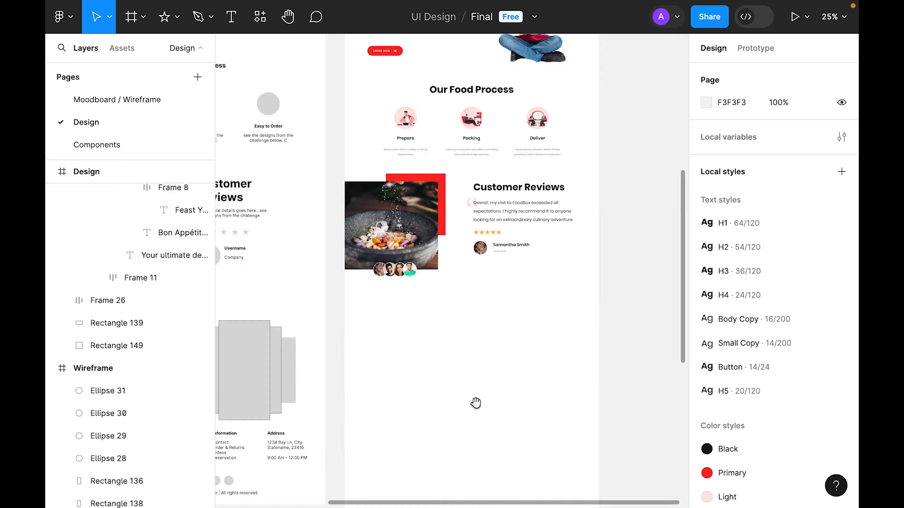
Step: Review the wireframe's Download our App section and show the Design frame's 12-column layout grid
left_click_drag(375, 345, 554, 246)
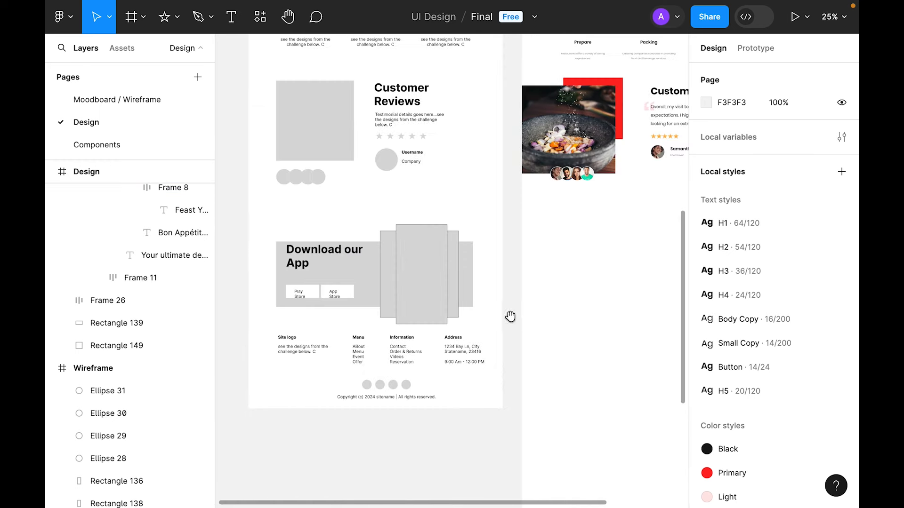
left_click_drag(510, 316, 514, 300)
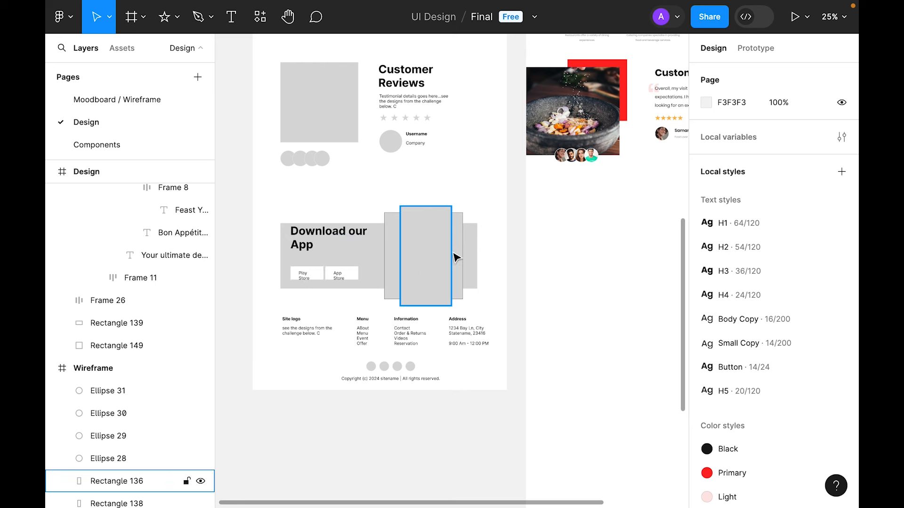
left_click_drag(624, 250, 430, 291)
left_click(406, 230)
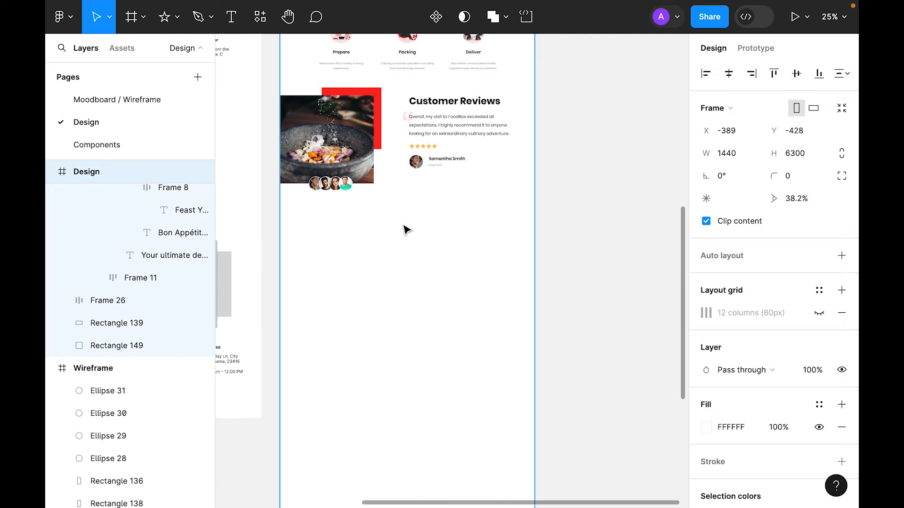
left_click(820, 314)
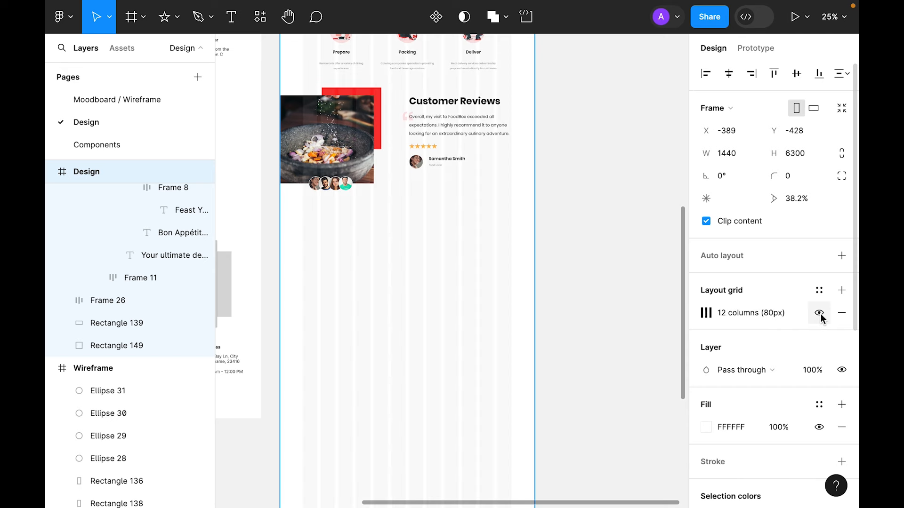
scroll(558, 341, "left", 2)
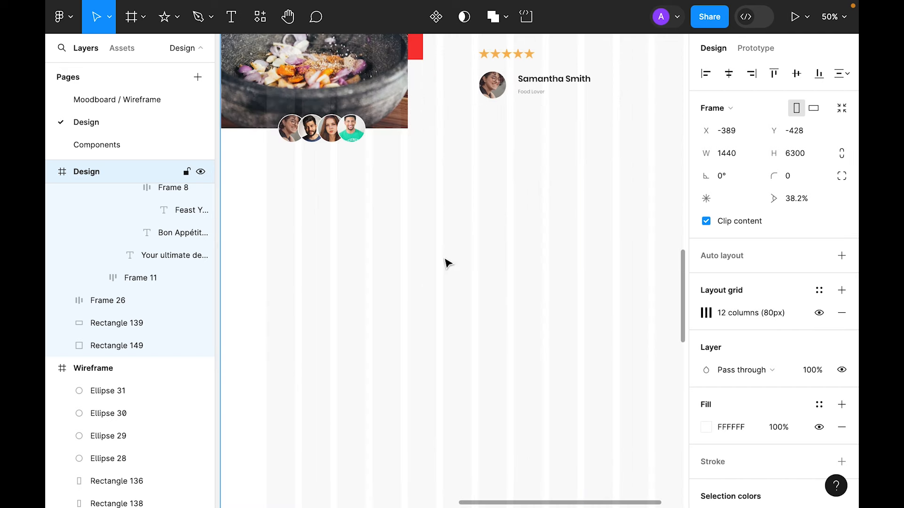
Step: Draw a frame about 1180 × 684 px across the layout columns below Customer Reviews and fill it with the Light color style
key("ctrl+minus")
left_click(131, 19)
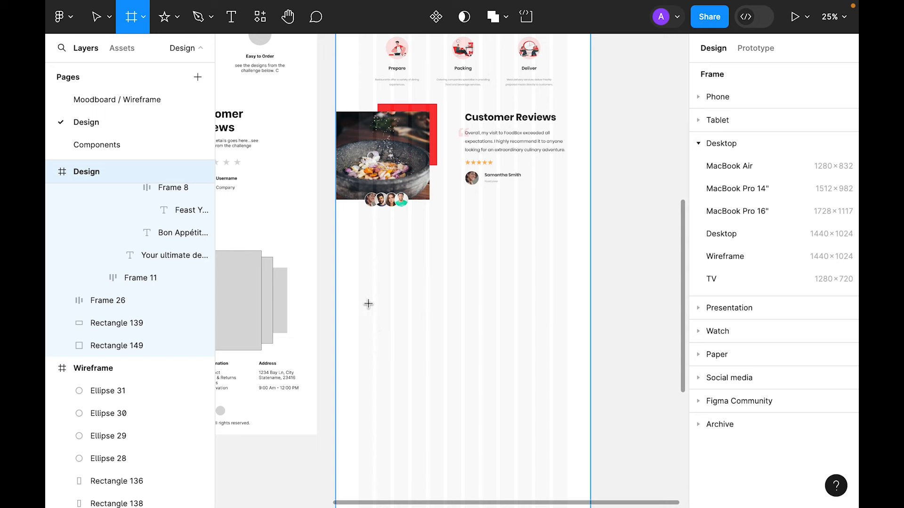
left_click_drag(360, 237, 567, 357)
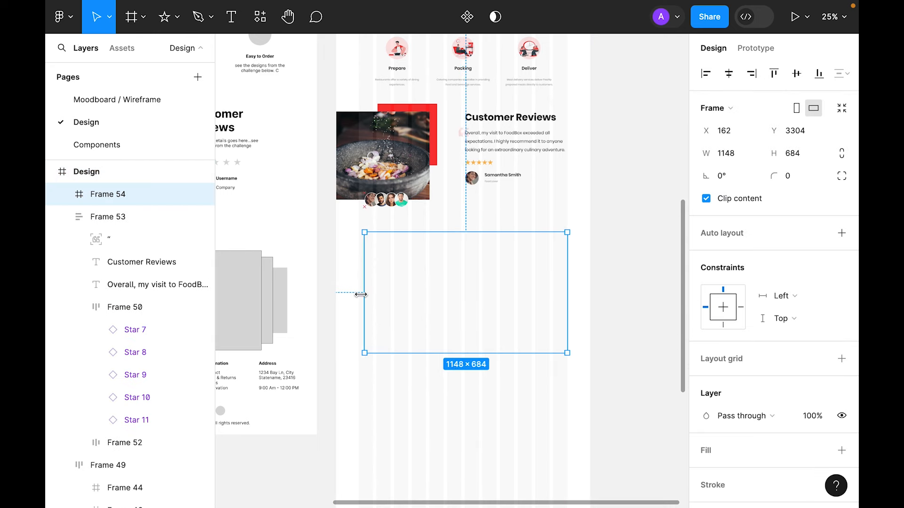
scroll(819, 352, "down", 2)
left_click(819, 352)
left_click(534, 433)
left_click(642, 379)
mouse_move(484, 297)
left_mouse_down()
mouse_move(487, 309)
mouse_move(484, 298)
left_mouse_up()
left_click(574, 286)
Step: Copy the "Our Food Process" heading into the pink frame and place it in the upper-left area at about X 93, Y 120
left_click_drag(516, 160, 517, 280)
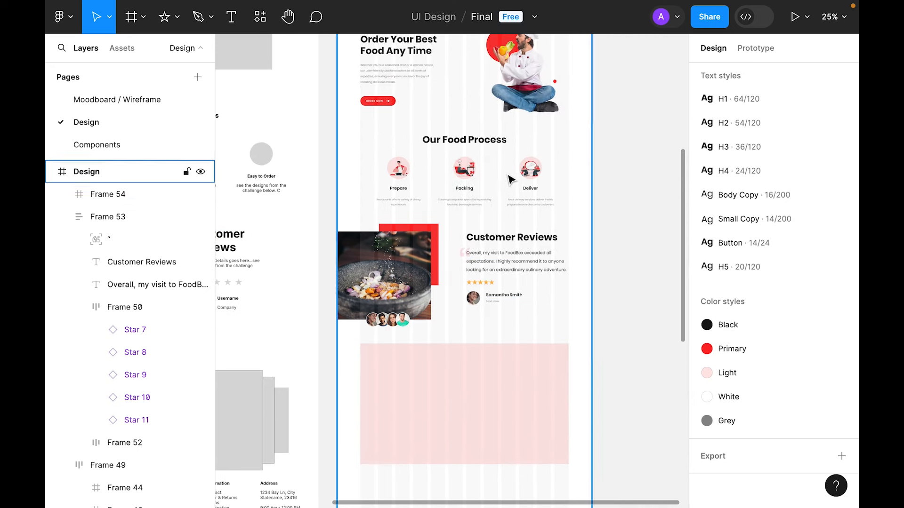
left_click(495, 141)
left_click(627, 412)
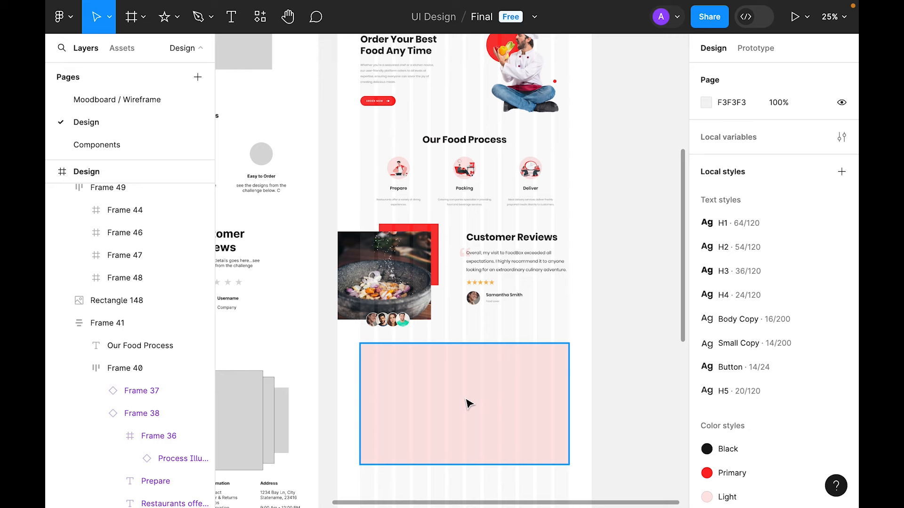
left_click_drag(468, 401, 454, 226)
left_click(461, 204)
key("ctrl+v")
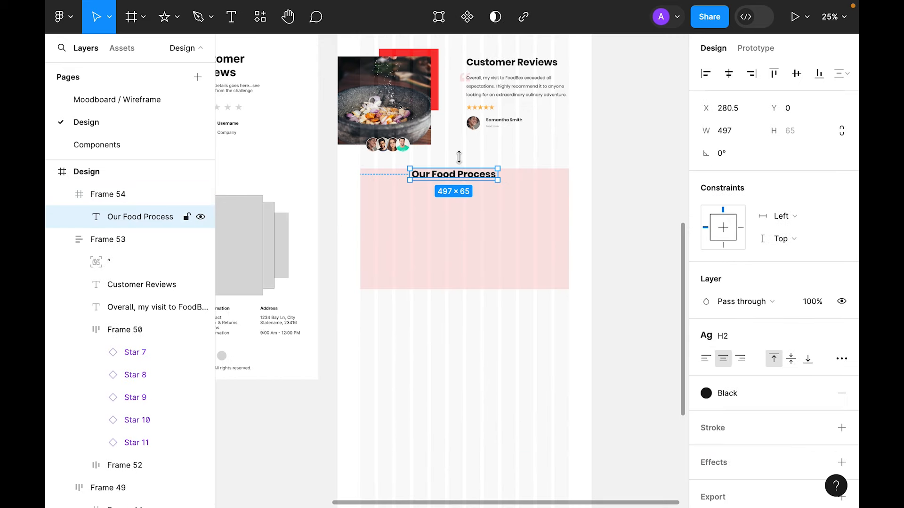
left_click_drag(461, 180, 432, 206)
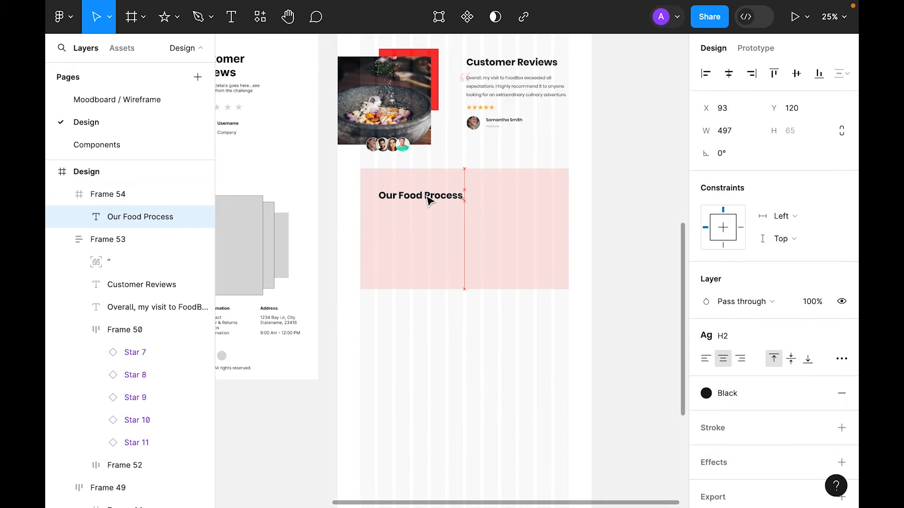
Step: Replace the copied heading's text with "Download iOS & Android App" on three lines
double_click(429, 200)
key("ctrl+v")
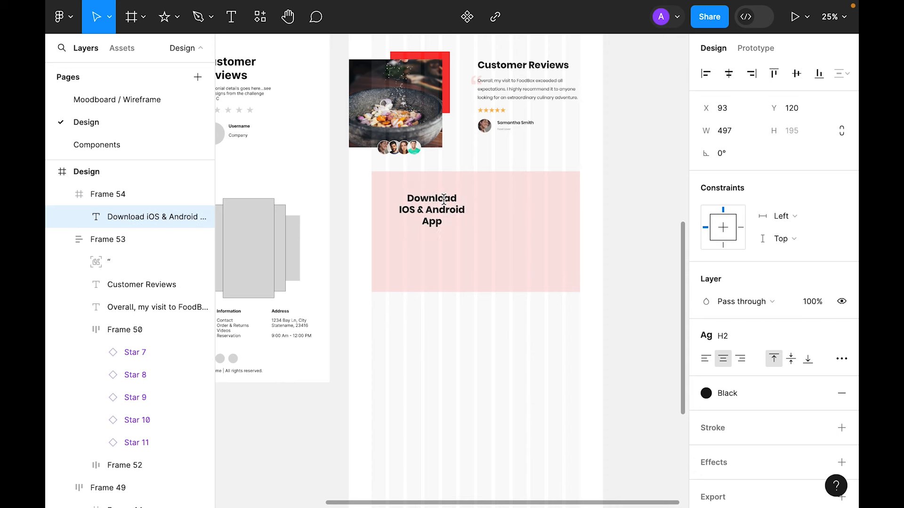
key("Escape")
left_click(783, 339)
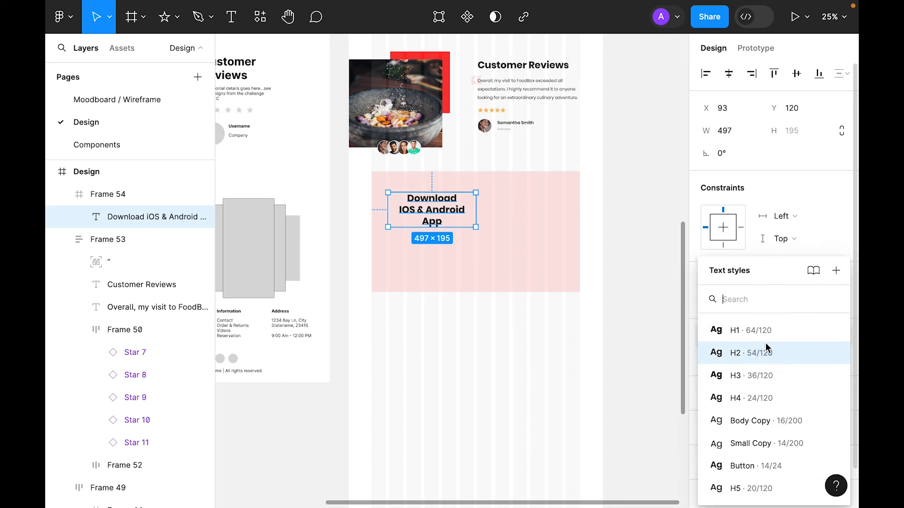
left_click(763, 350)
left_click(741, 395)
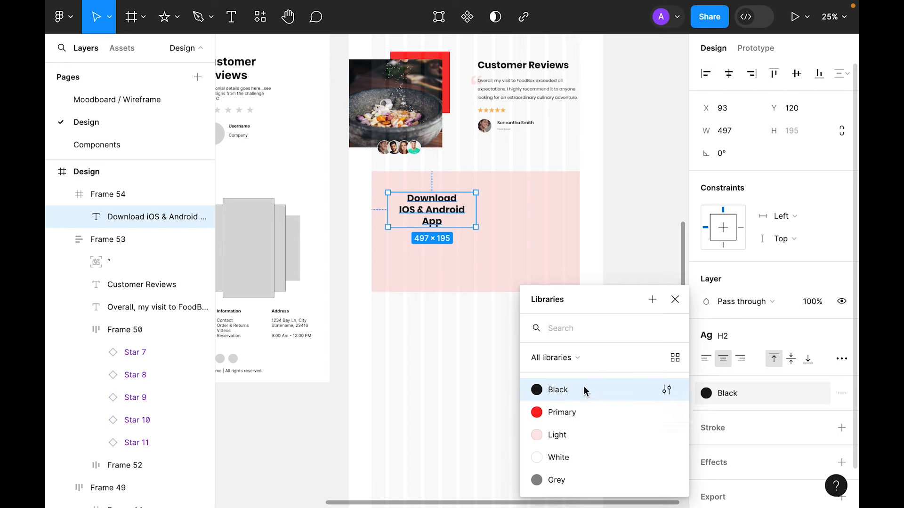
key("Escape")
key("Escape")
Step: Left-align the download heading's text and move it slightly lower in the pink frame, to about Y 147
left_click(430, 226)
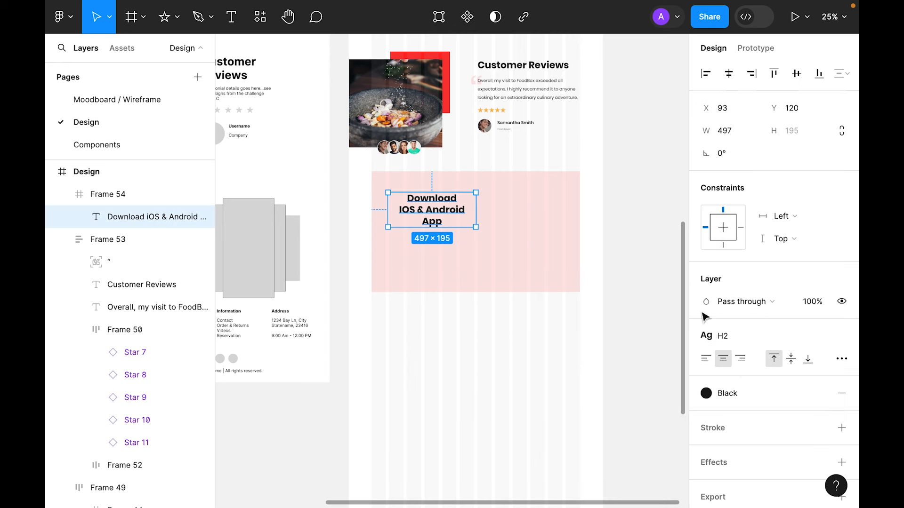
left_click(705, 358)
key("Escape")
double_click(407, 204)
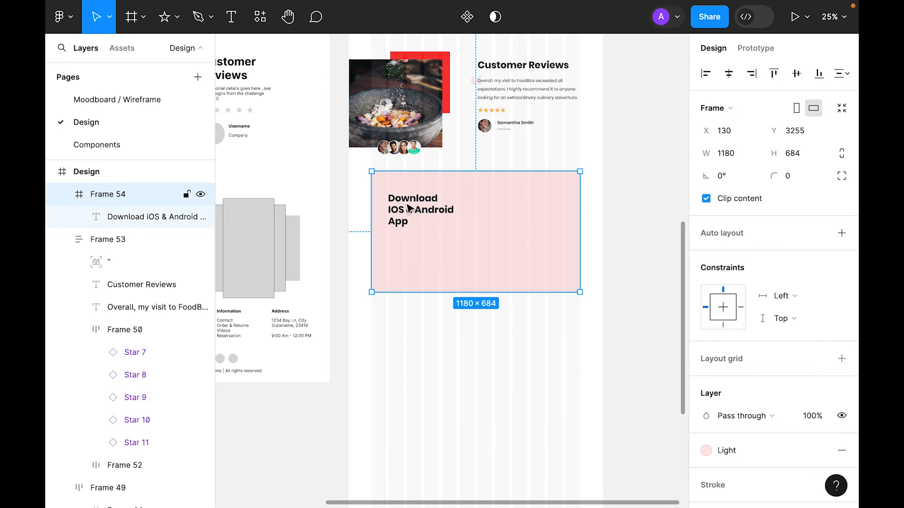
left_click_drag(413, 206, 419, 215)
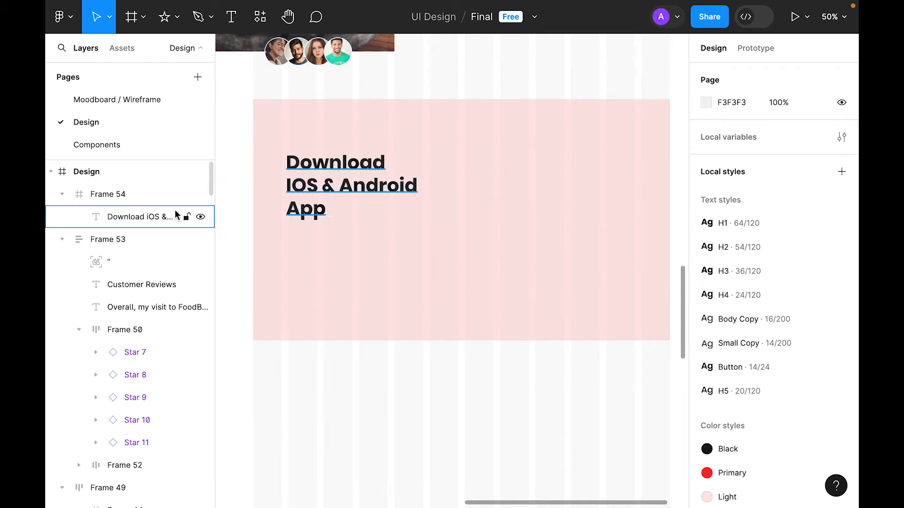
Step: Copy the three-screen app mockup from the Moodboard / Wireframe page and place it on the right half of the Design page's pink frame
left_click(155, 100)
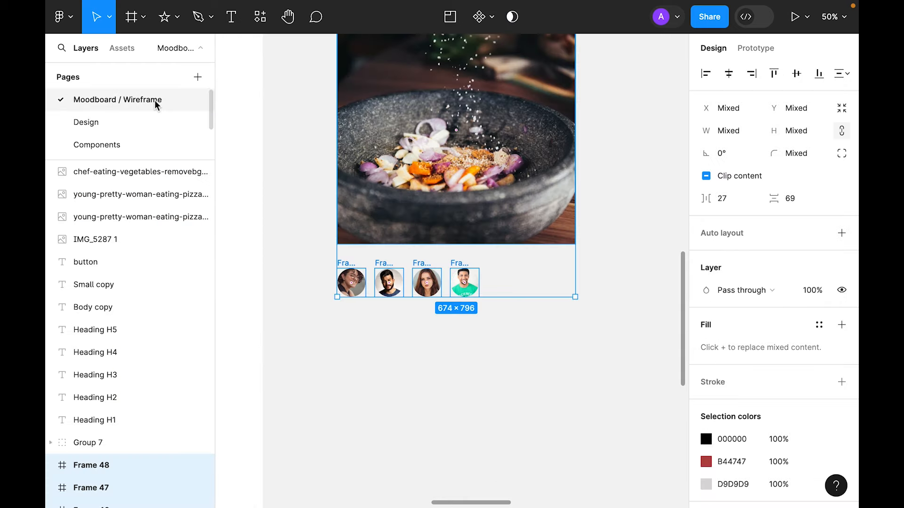
left_click(537, 390)
key("super+minus")
left_click_drag(587, 235, 379, 389)
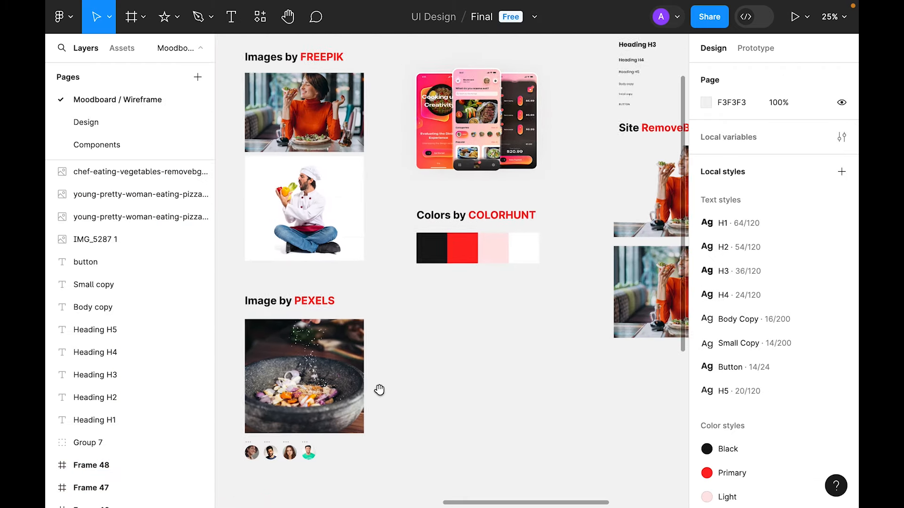
left_click(451, 188)
key("ctrl+c")
left_click(99, 122)
key("ctrl+v")
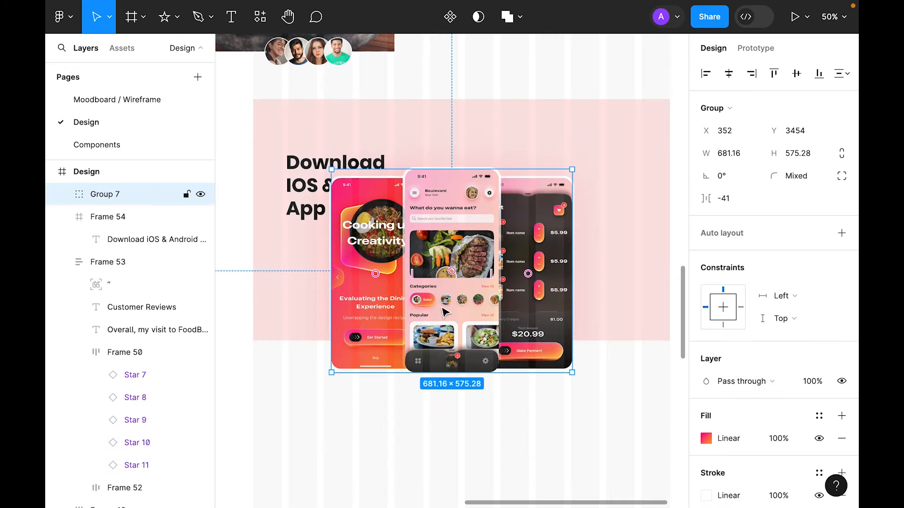
left_click_drag(442, 307, 553, 269)
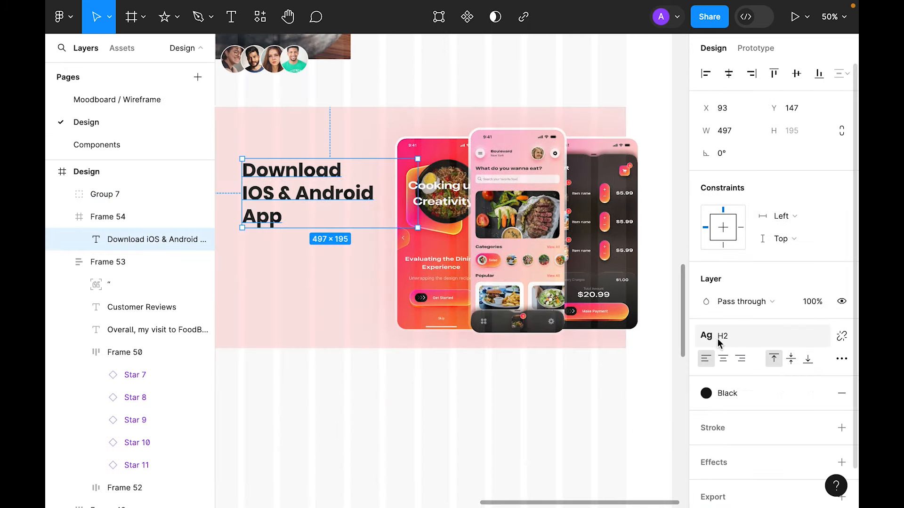
Step: Apply the H3 text style to the "Download iOS & Android App" heading
left_click(716, 340)
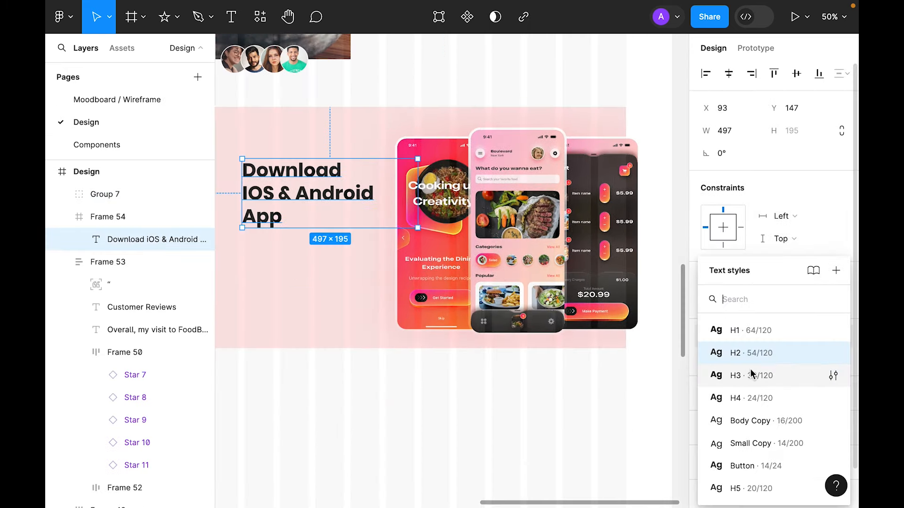
left_click(750, 375)
left_click(383, 413)
scroll(279, 379, "left", 3)
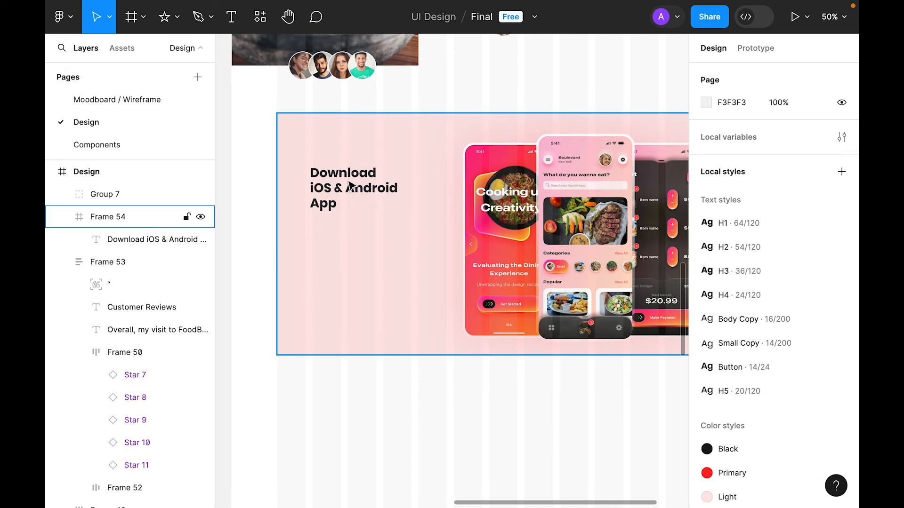
Step: Rework the heading's line breaks so it reads "Download iOS &" on the first line and "Android App" on the second
left_click(349, 185)
double_click(347, 179)
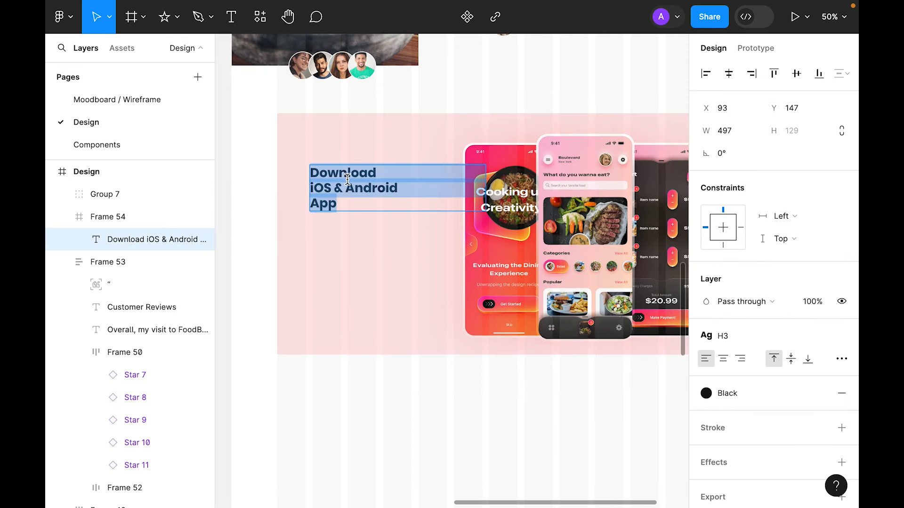
key("Left")
key("Down")
key("BackSpace")
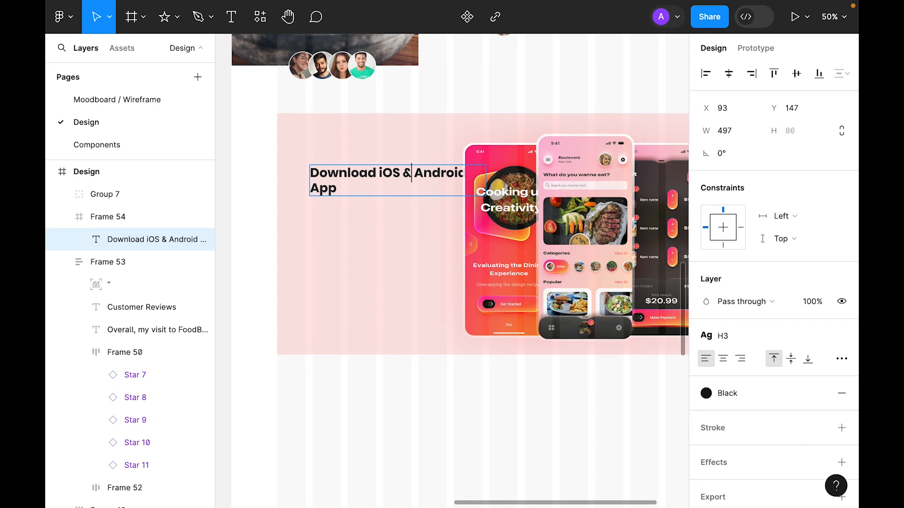
key("Escape")
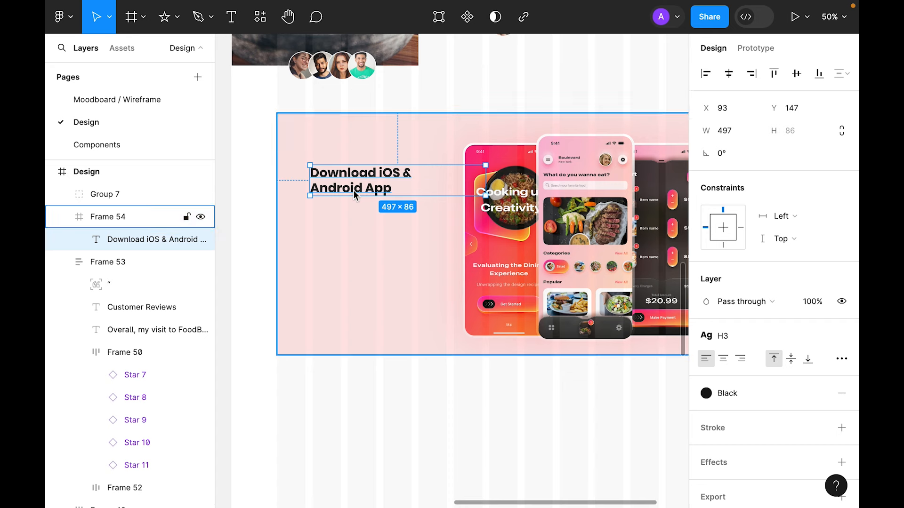
Step: Set the download heading's text box to auto width and move the heading lower in the pink frame
left_click(842, 359)
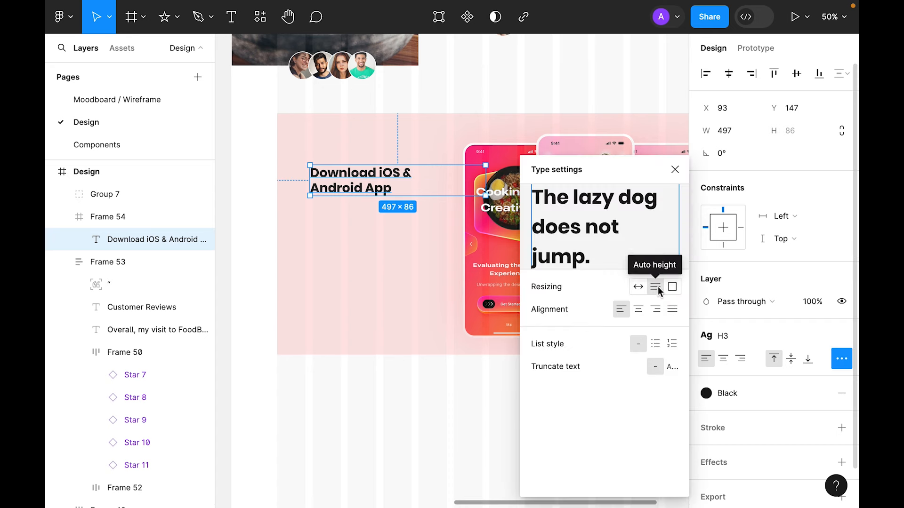
left_click(638, 286)
left_click(360, 430)
left_click_drag(359, 179, 366, 210)
left_click_drag(367, 210, 367, 214)
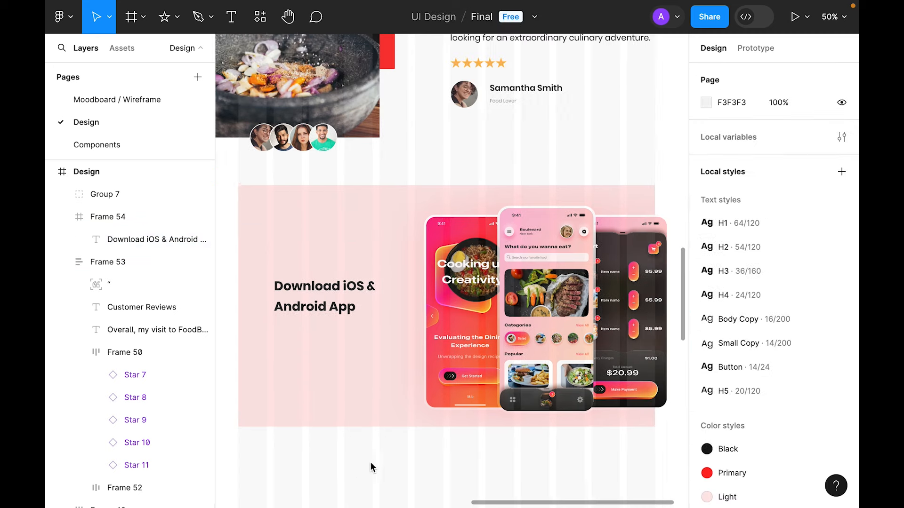
Step: Shrink the pink frame to about 447 high by raising its lower edge and lowering its upper edge
left_click(365, 409)
mouse_move(385, 400)
left_mouse_down()
mouse_move(389, 364)
mouse_move(391, 391)
left_mouse_up()
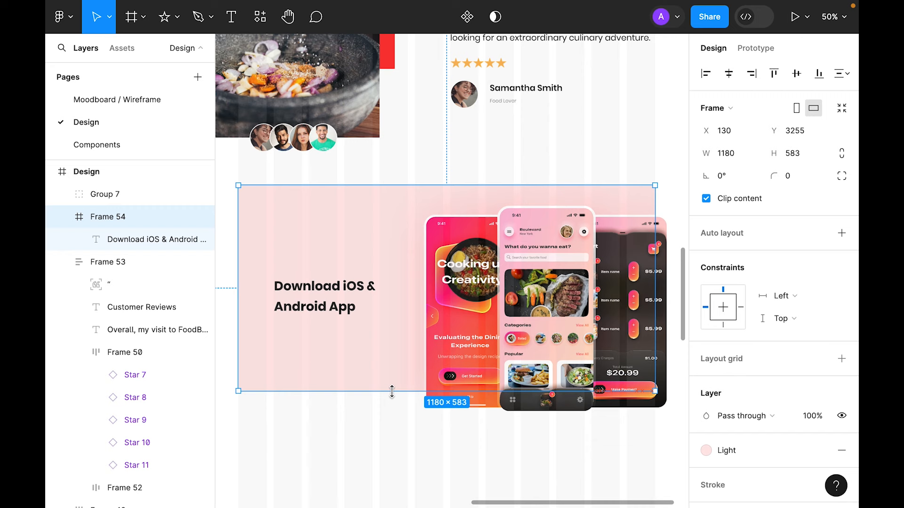
left_click_drag(503, 184, 502, 233)
left_click(343, 439)
Step: Shift the phone mockup slightly left and move the download heading up to about X 55, Y 98 within the pink frame
left_click_drag(552, 325, 520, 323)
left_click(668, 278)
double_click(325, 343)
left_click_drag(332, 349, 317, 293)
left_click(297, 424)
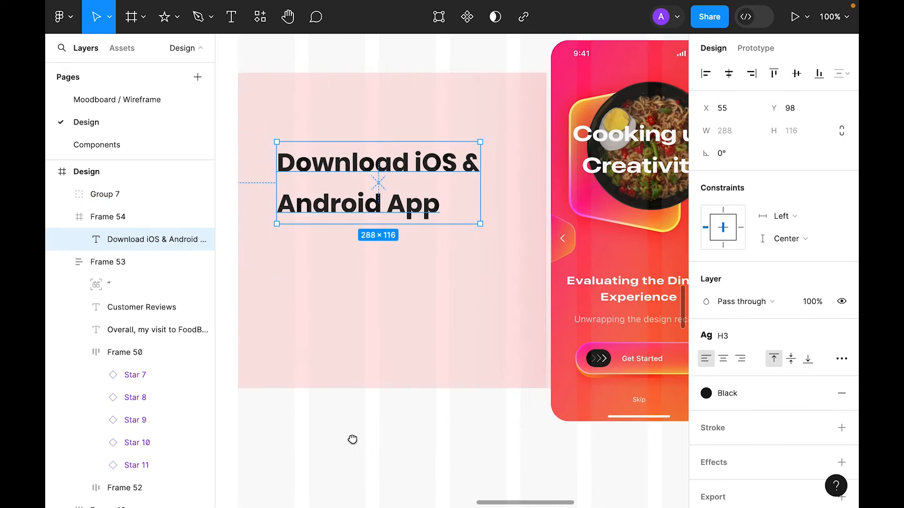
Step: Add a 96 × 96 frame below the download heading, aligned with its left edge at about X 55, Y 238
left_click(132, 17)
left_click(334, 299)
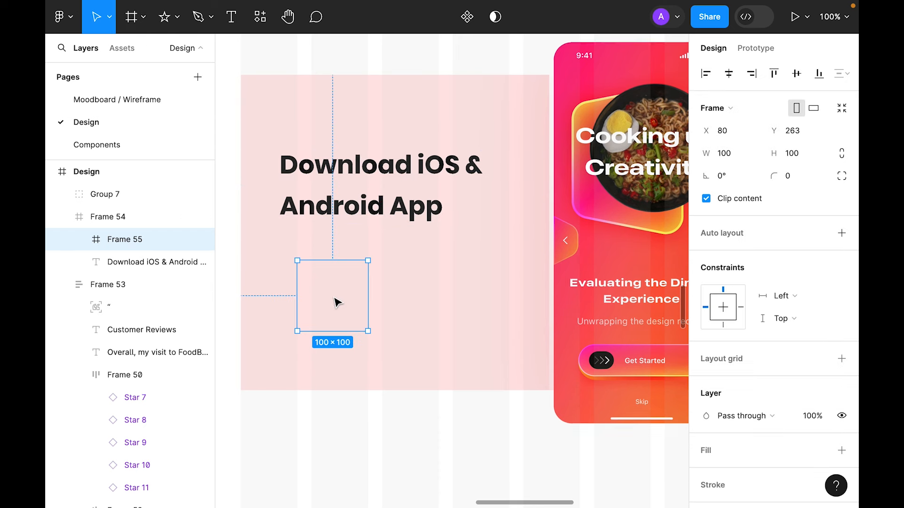
left_click_drag(324, 293, 327, 291)
type("96")
key("Return")
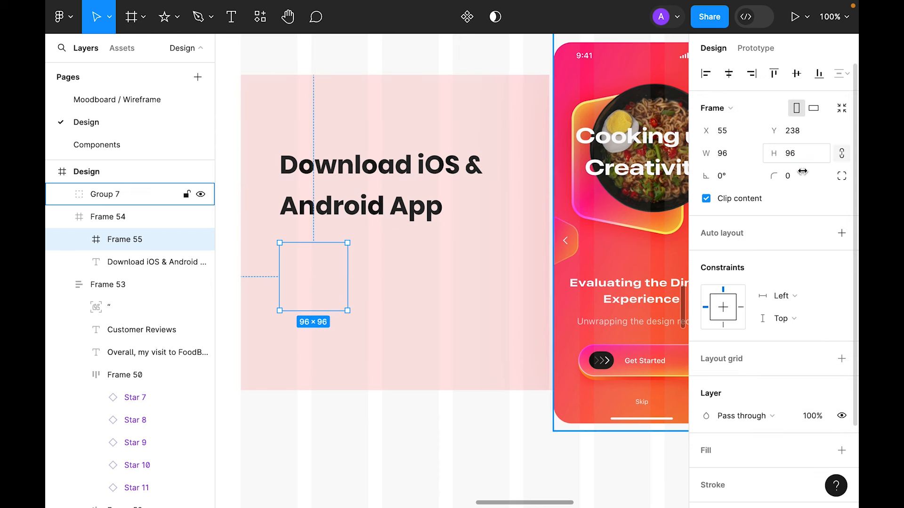
Step: Give the small frame a corner radius of 100 and fill it with the White color style
type("100")
key("Return")
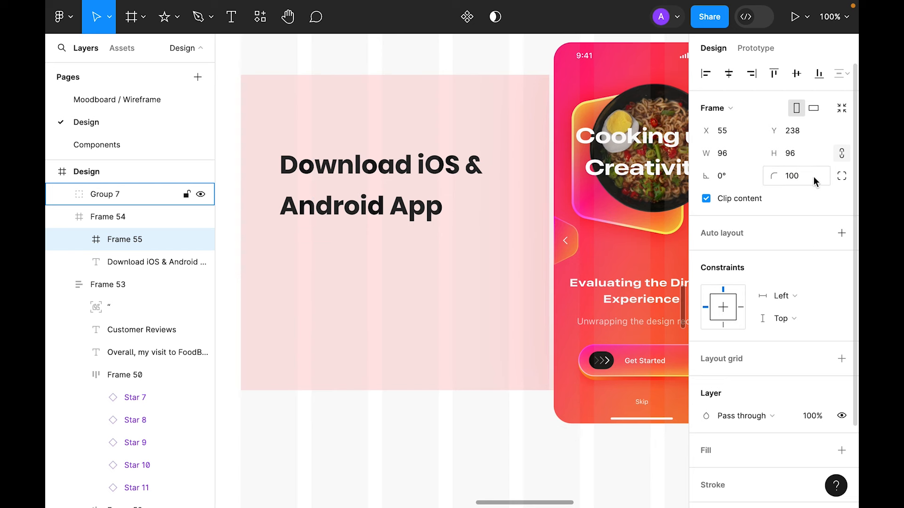
scroll(829, 354, "down", 3)
left_click(841, 351)
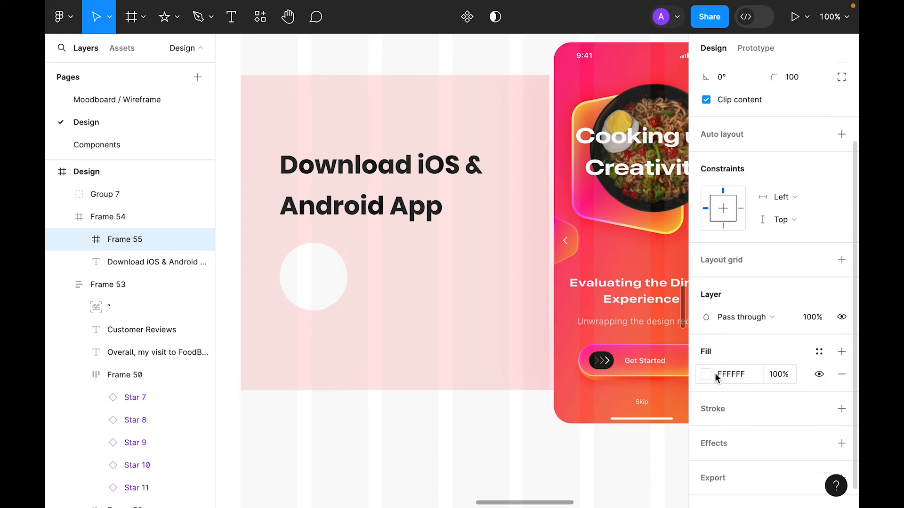
left_click(819, 352)
left_click(557, 457)
left_click(404, 466)
Step: Place the Google Play icon component inside the white circle, size it 48 × 48 and center it
left_click(305, 287)
left_click(123, 48)
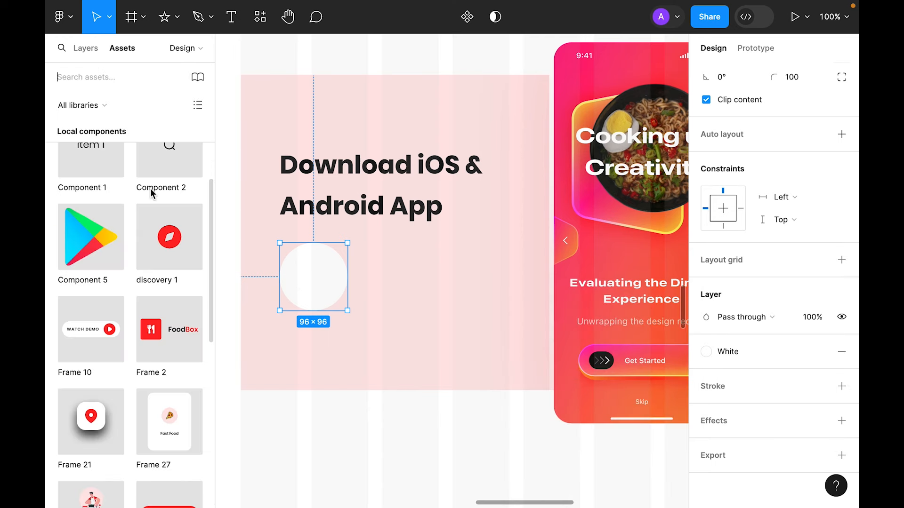
left_click_drag(86, 241, 406, 455)
left_click(573, 478)
left_click_drag(376, 406, 364, 344)
key("Delete")
double_click(325, 282)
key("ctrl+v")
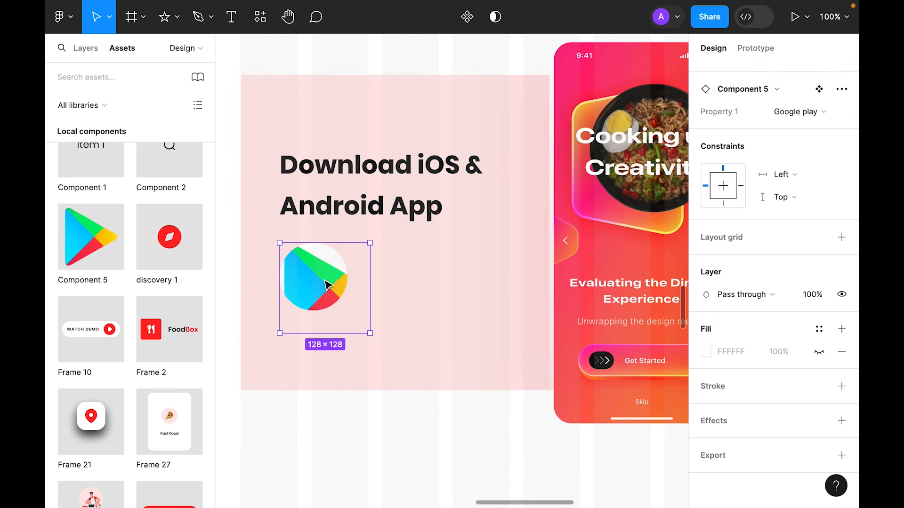
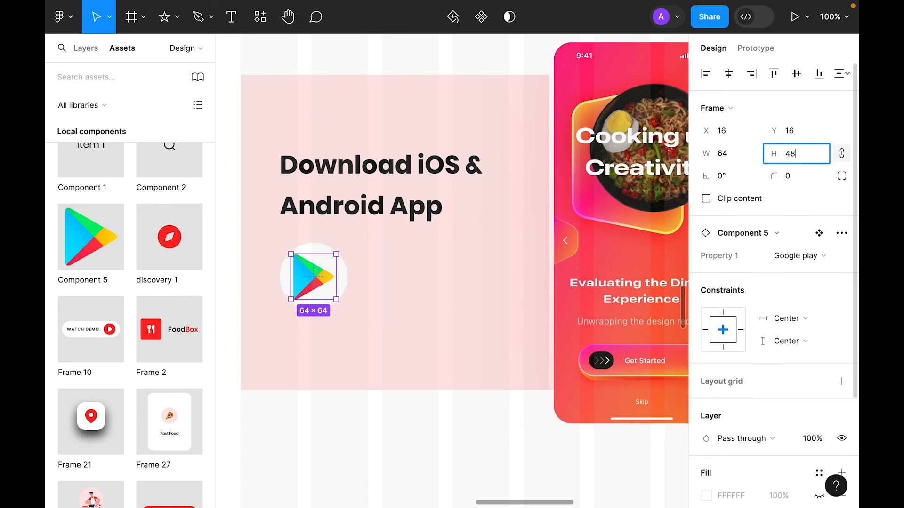
key("Return")
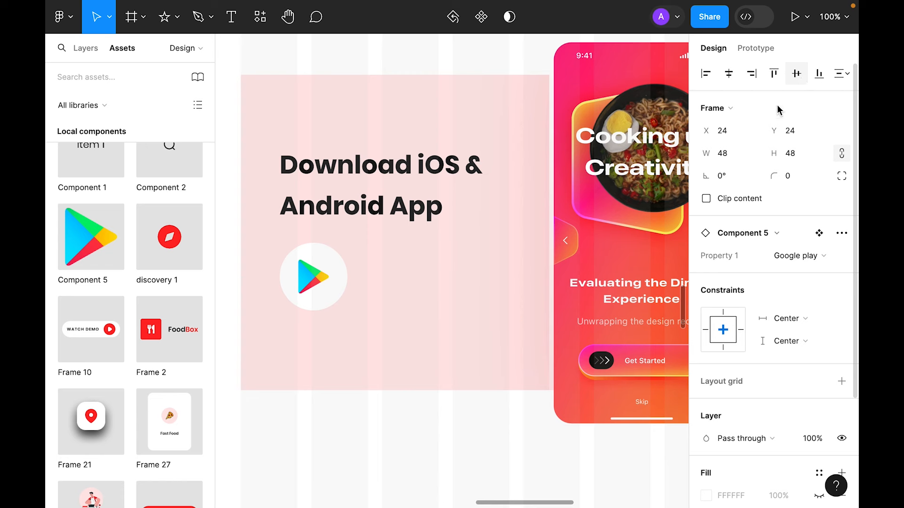
Step: Duplicate the white icon circle to its right with a 24 gap and switch the copy's icon to the App store variant
left_click(323, 299)
left_click_drag(322, 299, 386, 306, "alt")
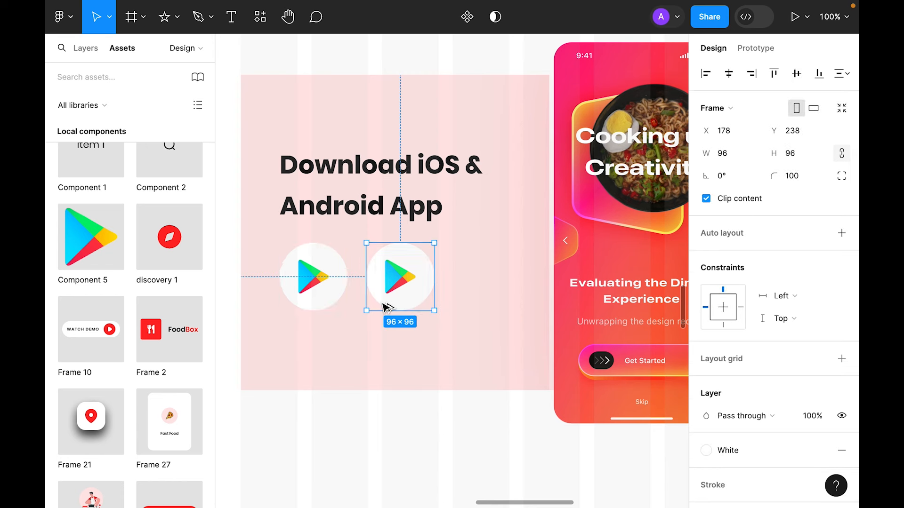
double_click(399, 277)
left_click(796, 256)
left_click(732, 235)
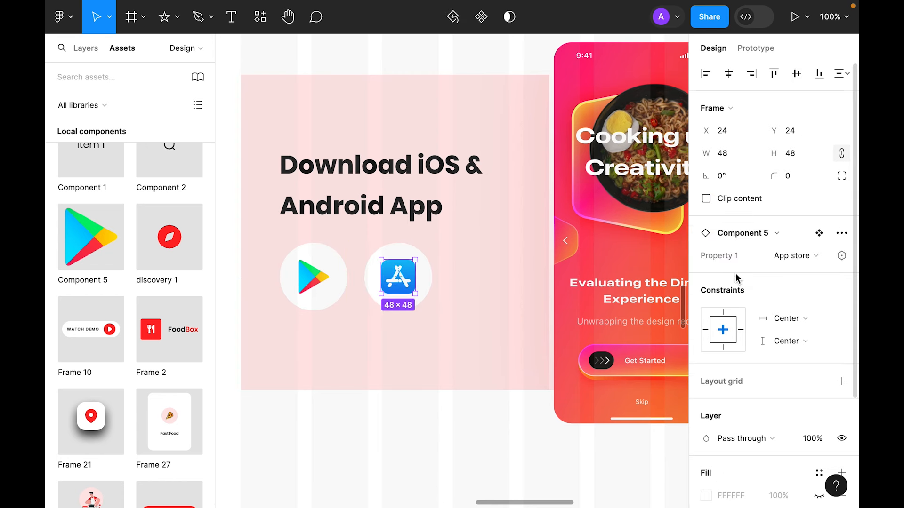
left_click(431, 450)
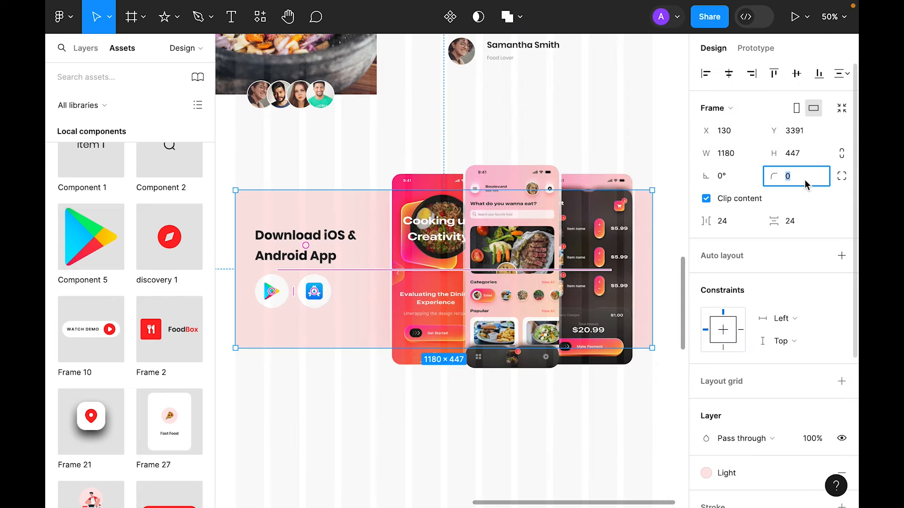
Step: Set the pink download frame's corner radius to 32
type("32")
key("Return")
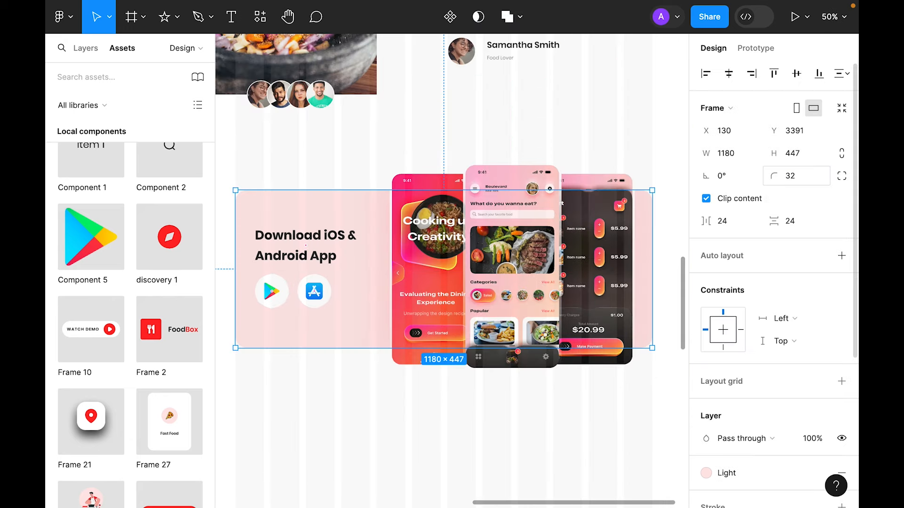
left_click(508, 465)
Step: Combine the two store icon circles into one auto layout row
left_click(314, 290)
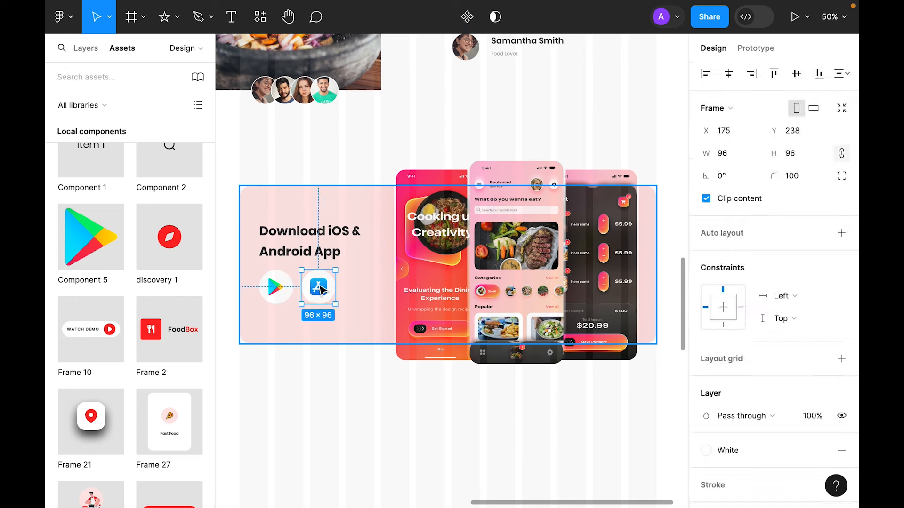
left_click(291, 295, "shift")
right_click(291, 295)
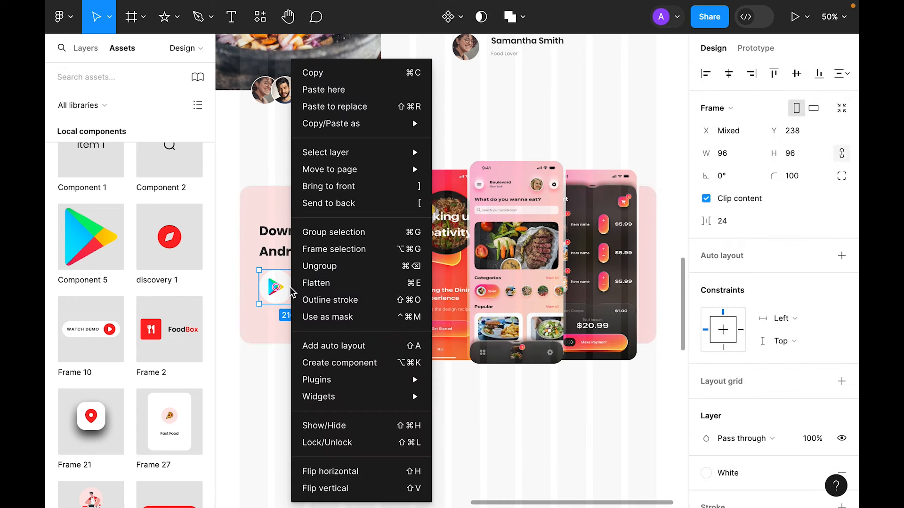
left_click(334, 346)
Step: Wrap the download heading and icon row in a vertical auto layout with 64 spacing, centered vertically in the pink frame
left_click(320, 247, "shift")
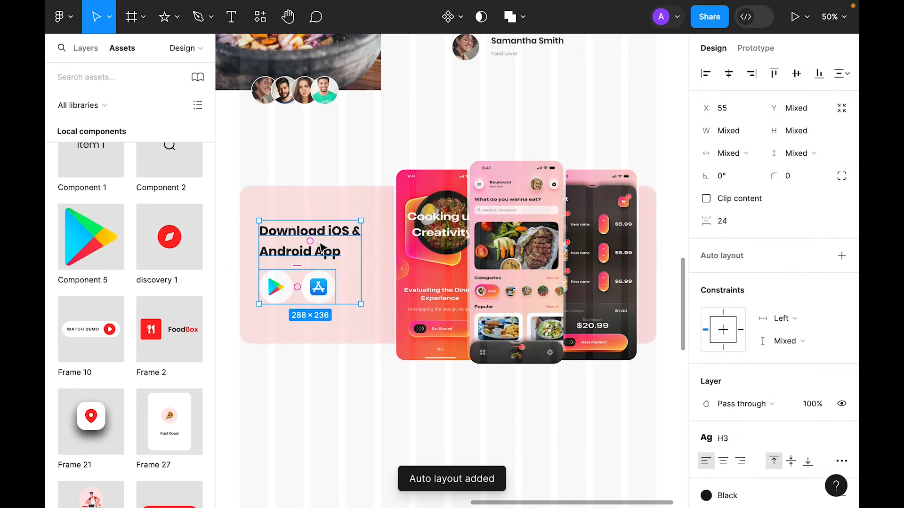
key("shift+a")
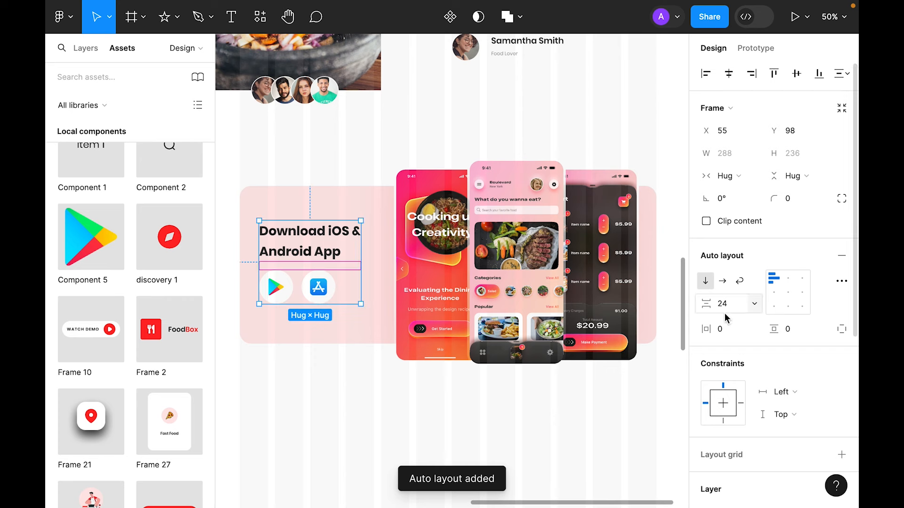
type("6")
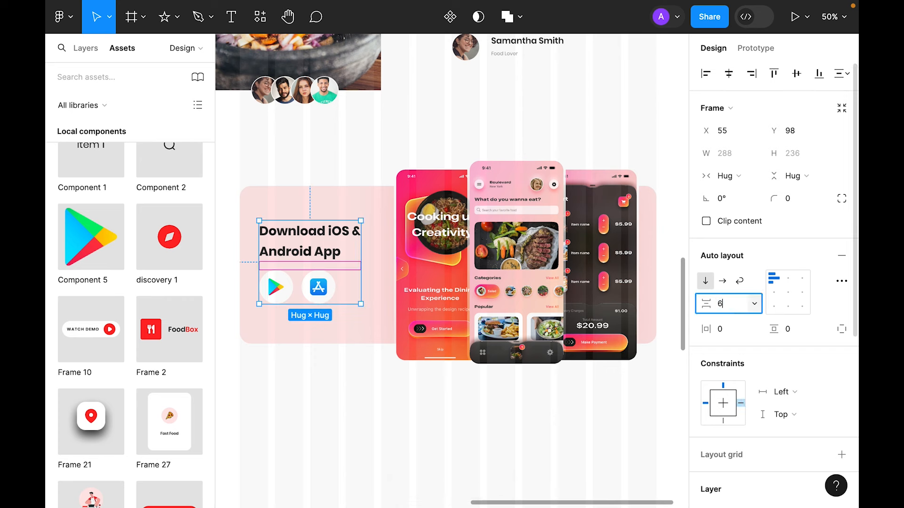
type("4")
key("Return")
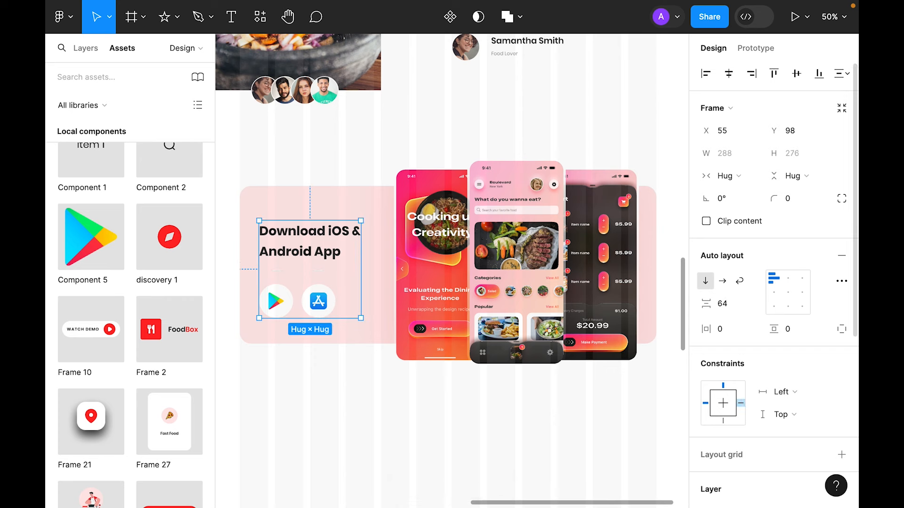
left_click(796, 74)
left_click(388, 444)
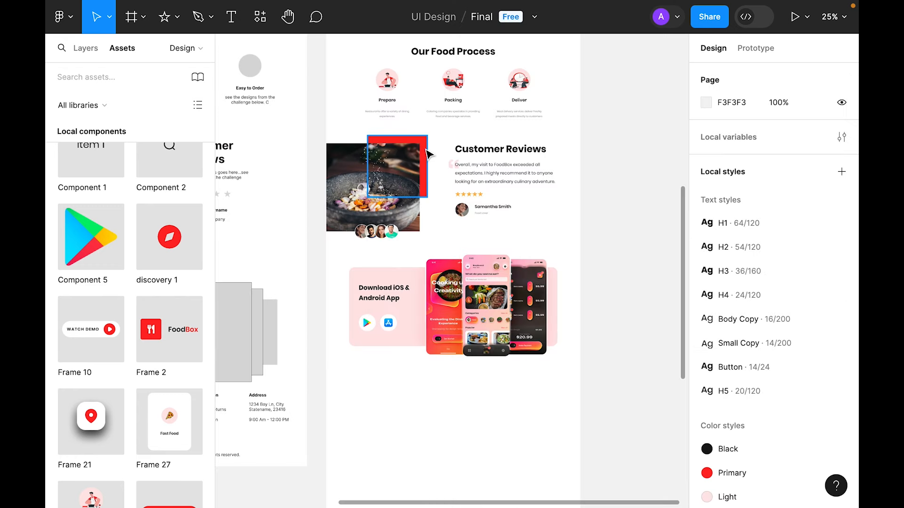
Step: Change the fill of the rectangle behind the Customer Reviews photo to the Light color style
left_click(424, 148)
left_click(735, 336)
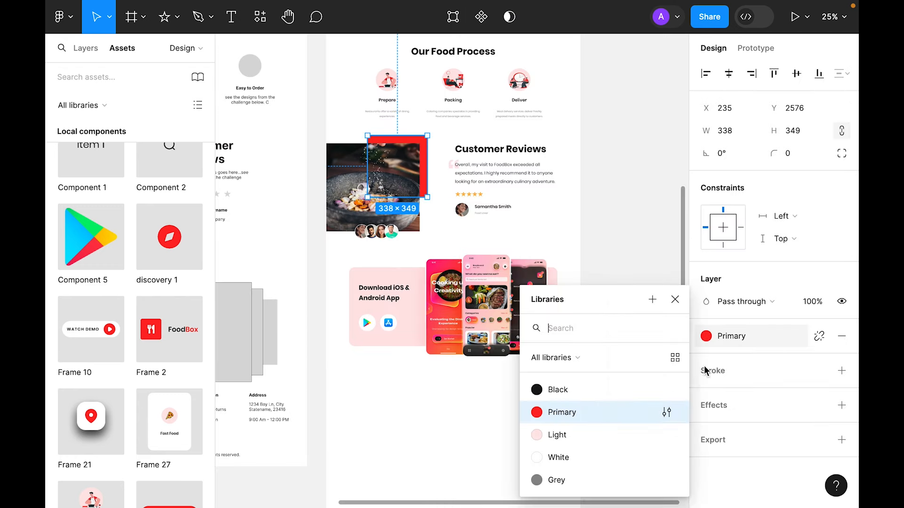
left_click(538, 436)
left_click(431, 447)
left_click_drag(424, 412, 429, 418)
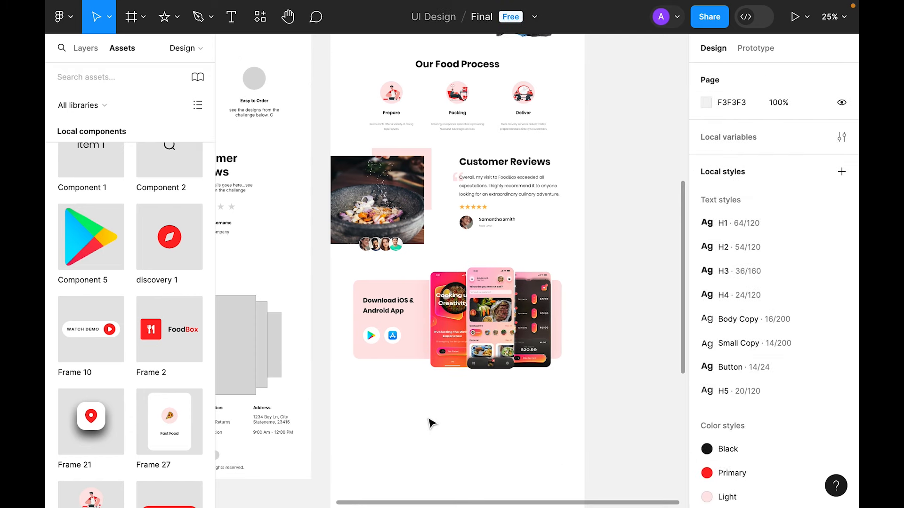
Step: Recolor the download heading White and its background frame Black
left_click(407, 357)
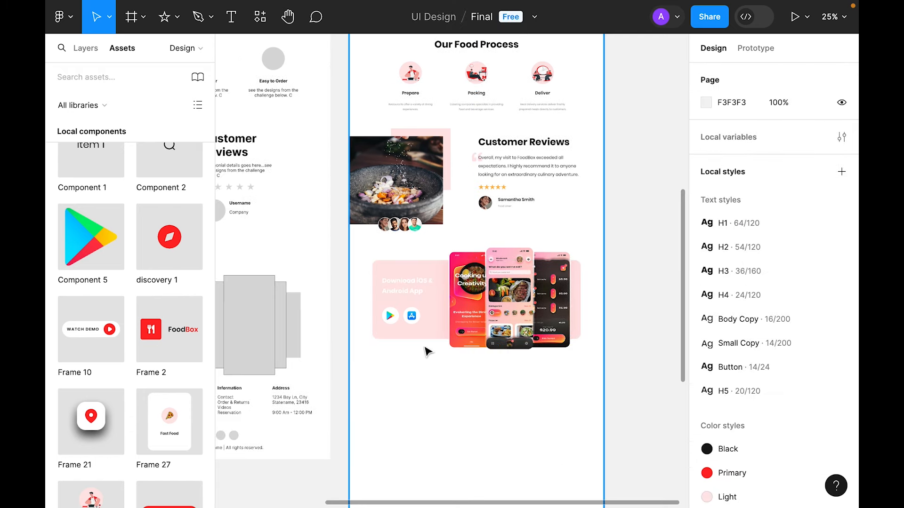
left_click(429, 336)
left_click(727, 452)
left_click(546, 387)
left_click(464, 412)
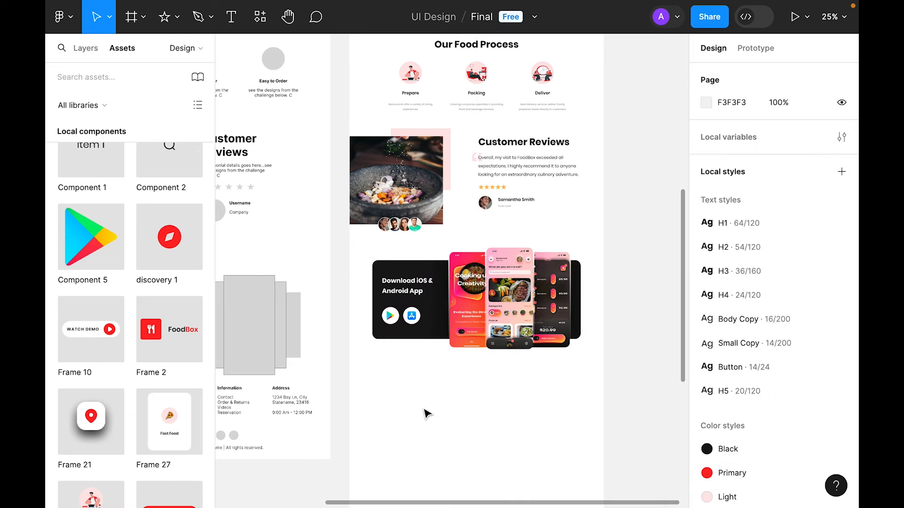
Step: Review the landing page from the hero section down to the app download section
key("super+equal")
key("super+minus")
scroll(443, 392, "up", 3)
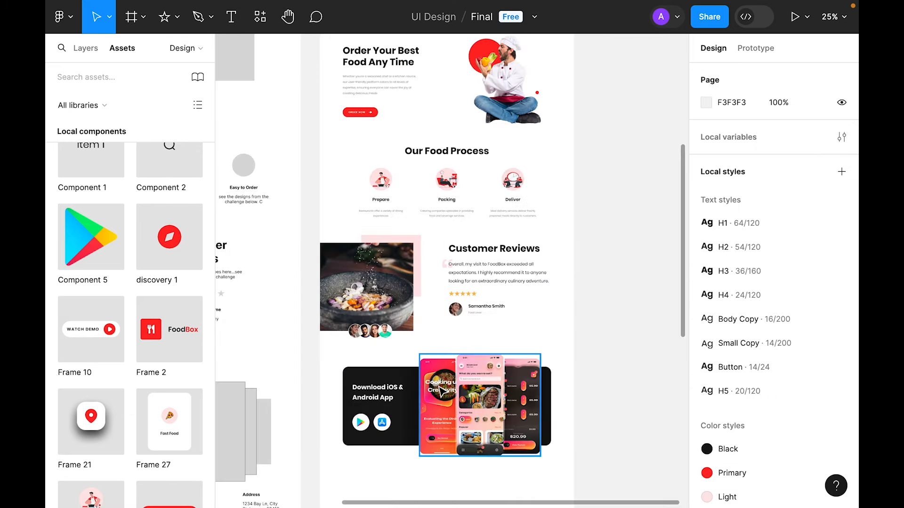
scroll(442, 392, "up", 2)
scroll(487, 268, "up", 4)
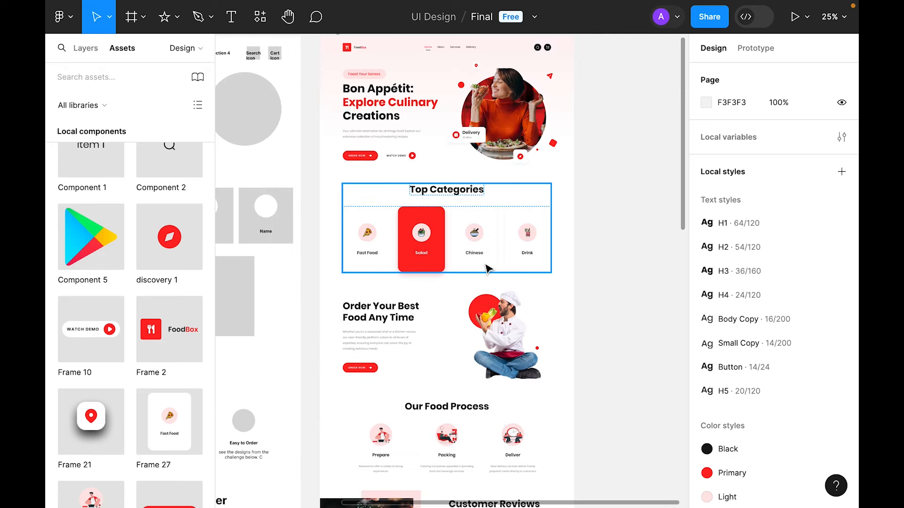
scroll(491, 295, "down", 8)
scroll(556, 216, "left", 3)
scroll(556, 216, "down", 3)
scroll(508, 342, "right", 2)
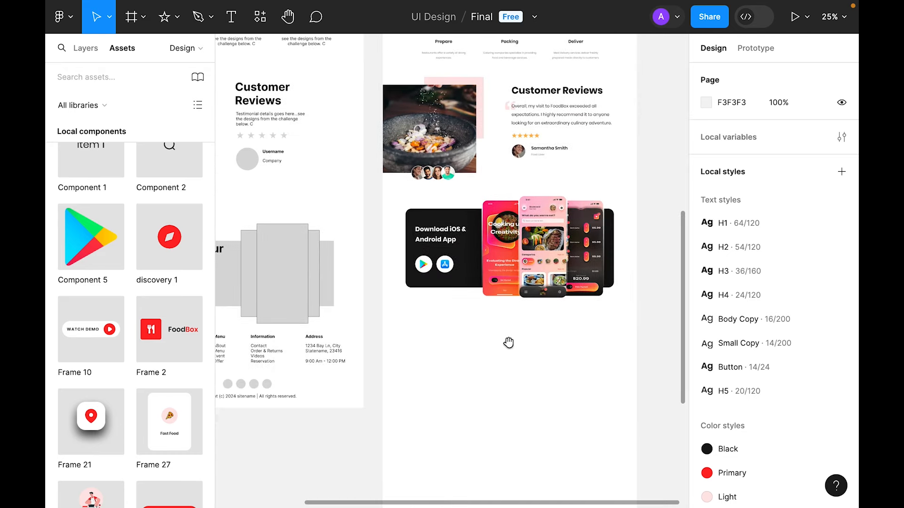
scroll(458, 335, "up", 2)
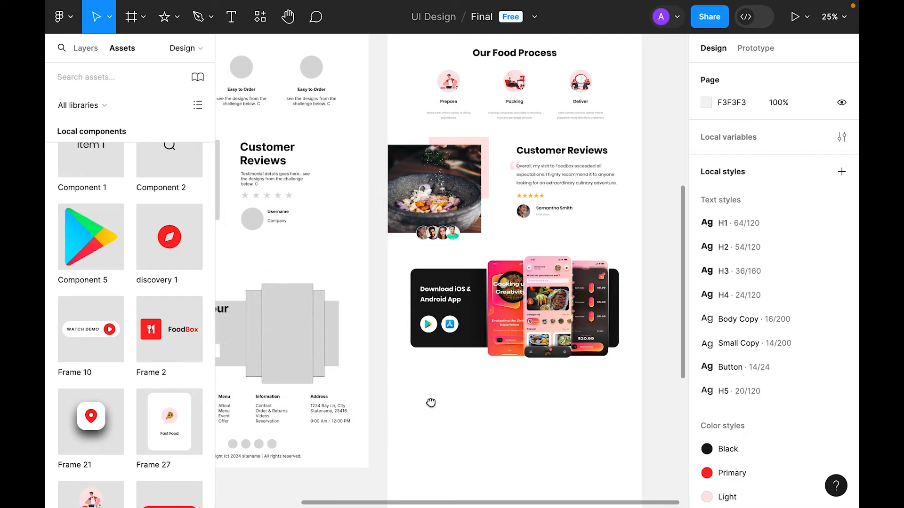
Step: Copy the wireframe's footer texts and social circles into the Design frame and place them below the app download section
scroll(430, 403, "down", 5)
scroll(430, 403, "left", 4)
scroll(343, 235, "up", 5)
left_click_drag(227, 152, 668, 306)
left_click(565, 346)
scroll(561, 347, "down", 5)
scroll(488, 295, "right", 4)
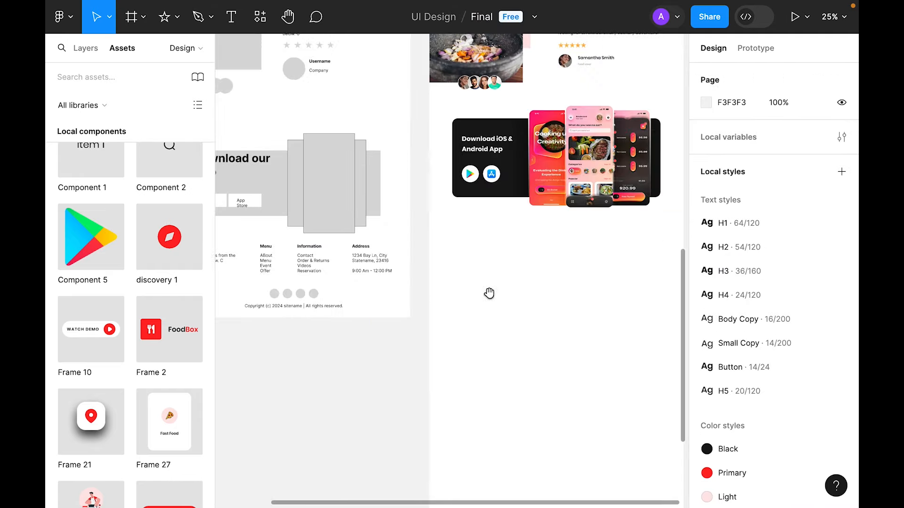
left_click(446, 285)
right_click(446, 284)
left_click(515, 72)
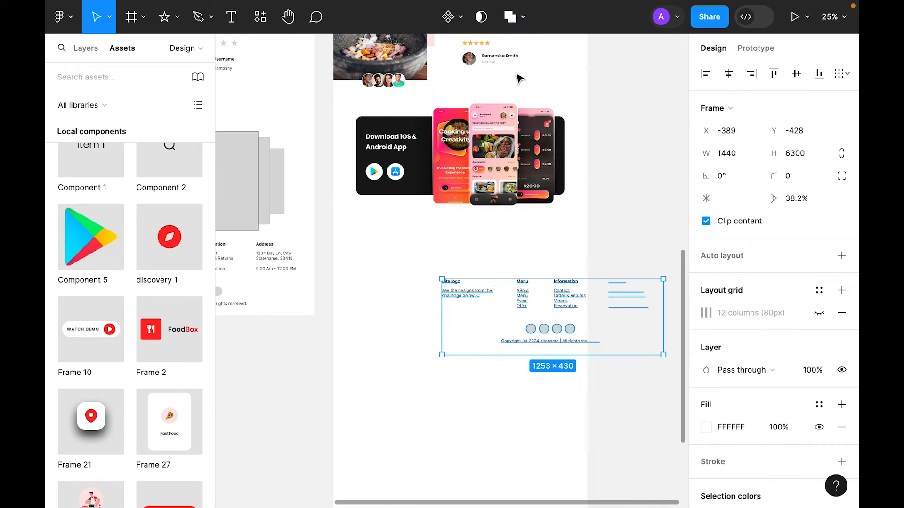
left_click_drag(522, 299, 436, 244)
scroll(408, 392, "up", 5)
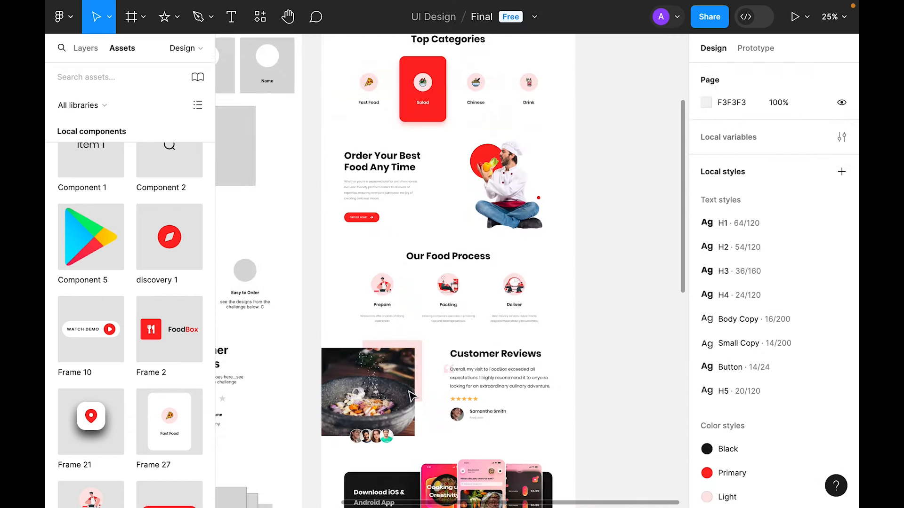
scroll(411, 396, "up", 5)
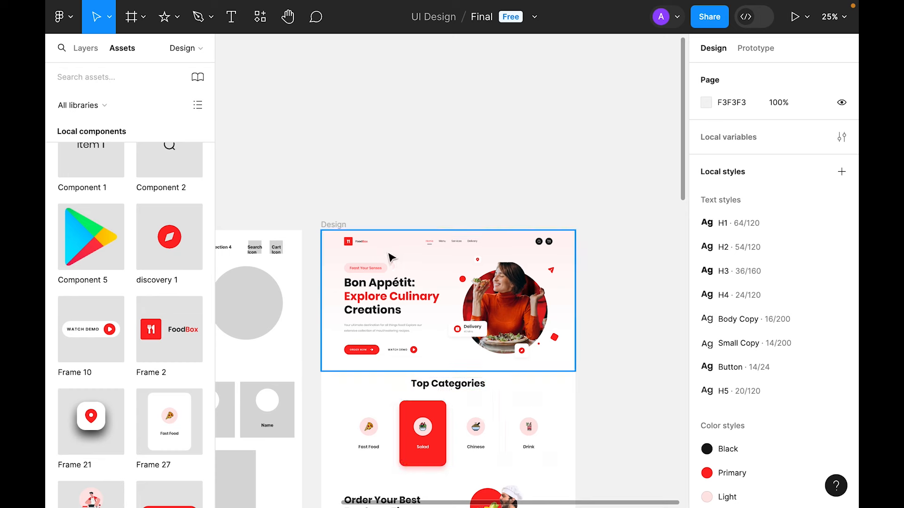
Step: Replace the footer's Site logo text with the header's FoodBox logo and move the description text slightly farther below it
double_click(364, 244)
scroll(377, 258, "down", 10)
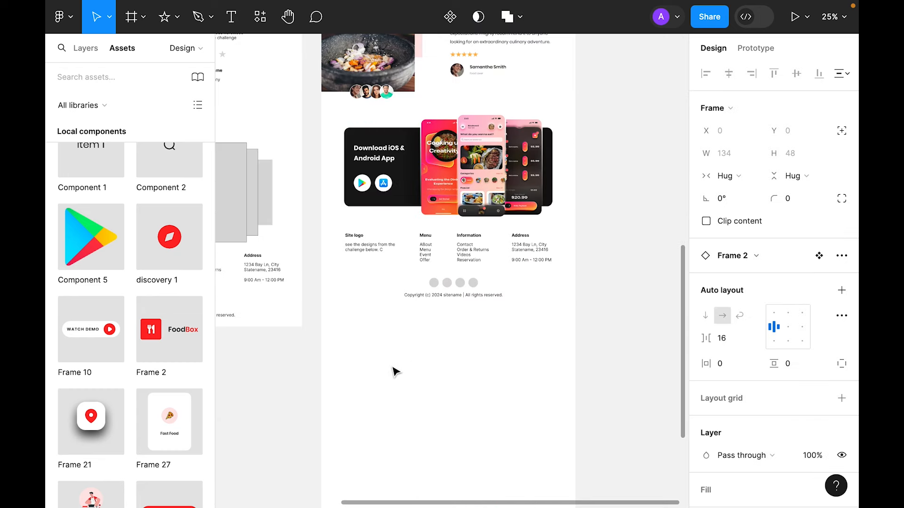
left_click(393, 376)
scroll(351, 250, "up", 3)
left_click(372, 223)
right_click(373, 223)
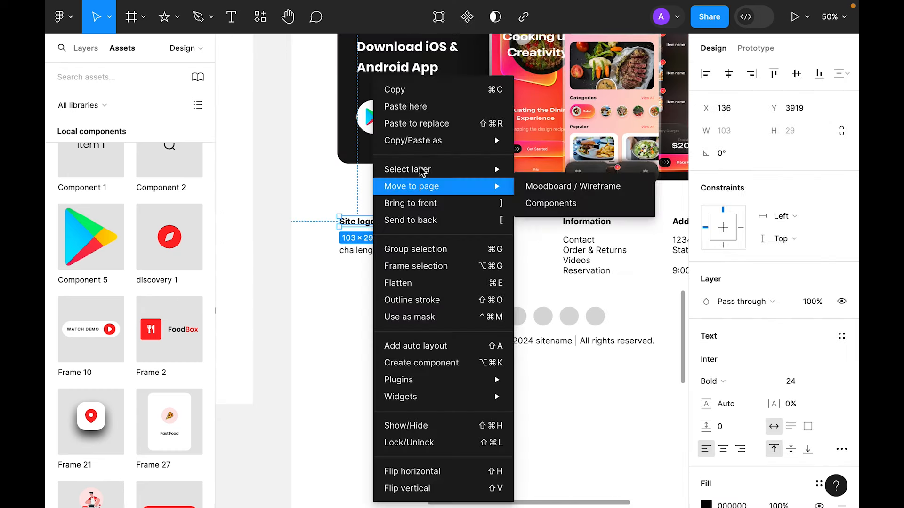
left_click(400, 123)
left_click(409, 279)
left_click_drag(398, 266, 397, 286)
left_click(397, 327)
scroll(397, 327, "right", 2)
scroll(323, 350, "down", 3)
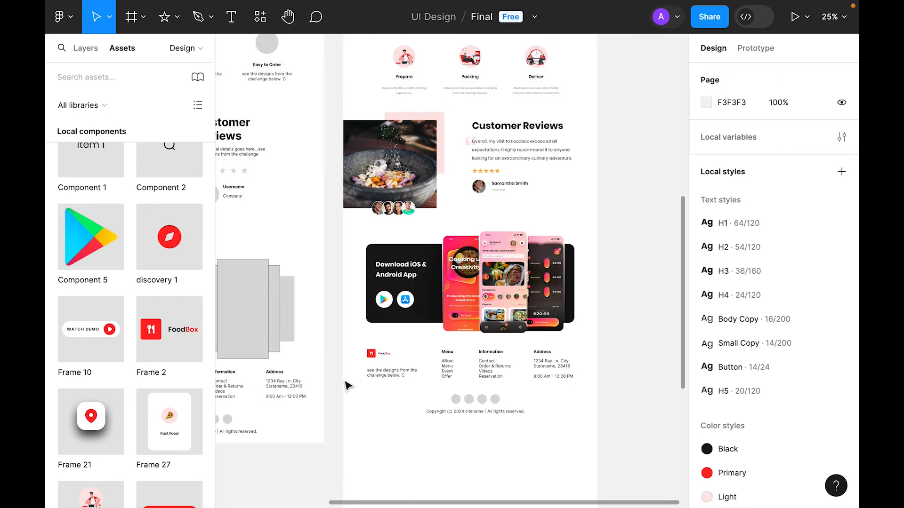
Step: Replace the footer's placeholder description with the hero section's paragraph and apply the Body Copy text style
scroll(348, 383, "up", 8)
scroll(430, 392, "up", 2)
left_click(419, 390, "super")
left_click(388, 182, "super")
double_click(387, 181)
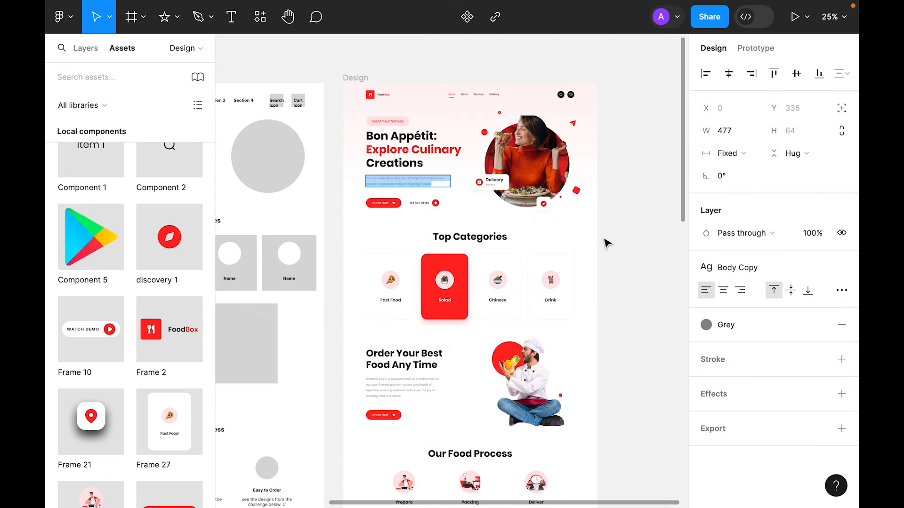
scroll(607, 242, "down", 10)
left_click(475, 260)
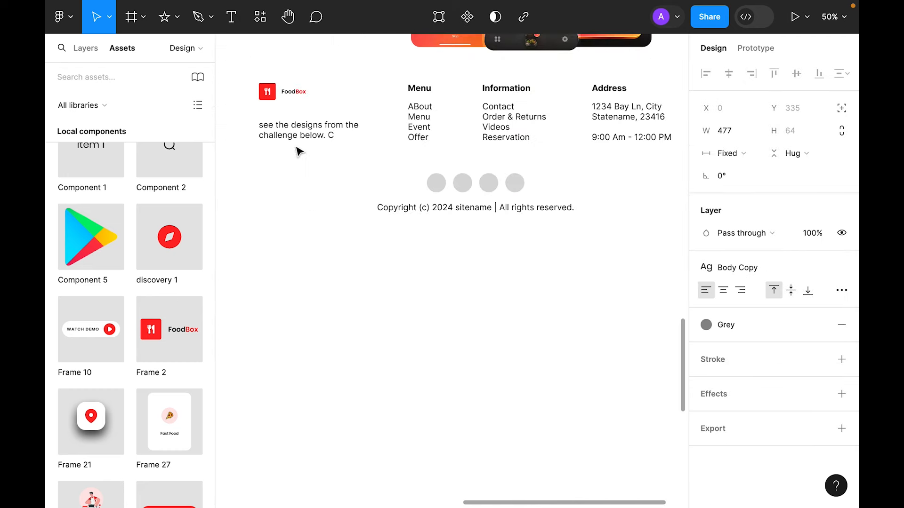
left_click(308, 140)
double_click(308, 141)
Step: Change the footer description's fill to the Black color style
left_click(710, 394)
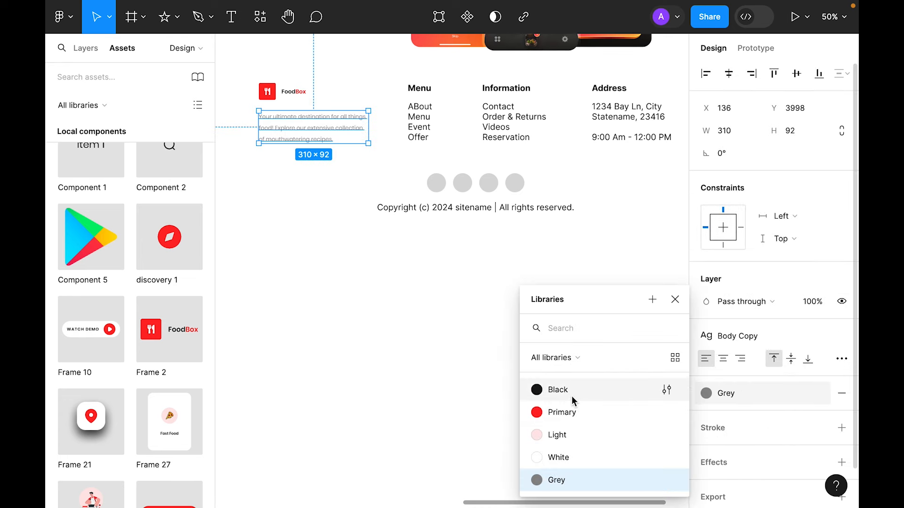
left_click(384, 344)
scroll(379, 355, "up", 4)
left_click_drag(337, 230, 334, 229)
left_click(327, 303)
Step: Apply the H4 text style and the Black color style to the footer headings Menu, Information and Address
scroll(328, 304, "up", 1)
scroll(328, 304, "right", 1)
left_click_drag(383, 207, 666, 228)
left_click(842, 371)
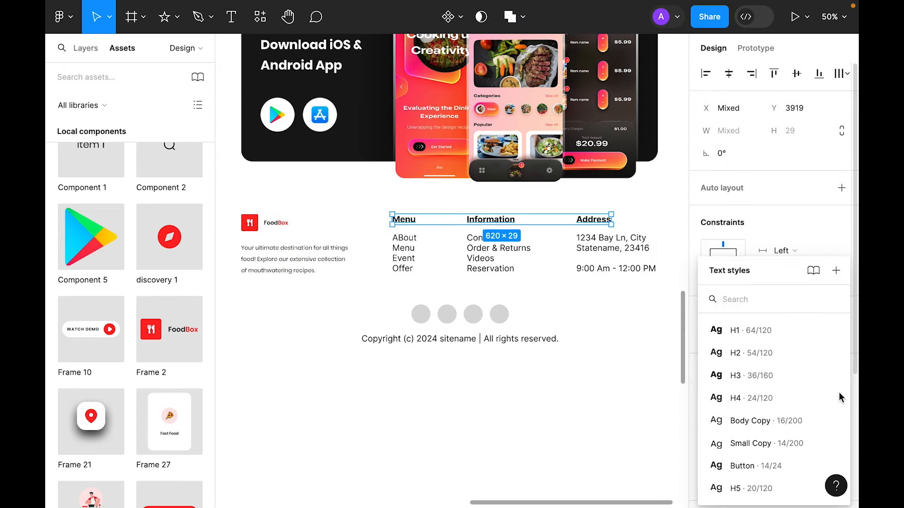
left_click(746, 398)
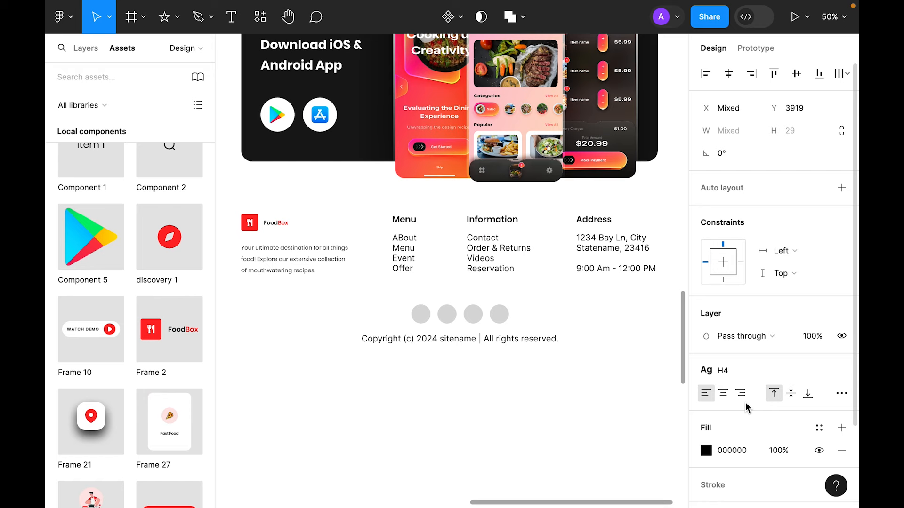
left_click(820, 429)
left_click(558, 390)
Step: Apply the Small Copy text style and the Black color style to the texts under the three footer headings
scroll(633, 248, "right", 1)
scroll(632, 248, "up", 1)
left_click_drag(633, 248, 357, 283)
left_click(842, 393)
left_click(753, 443)
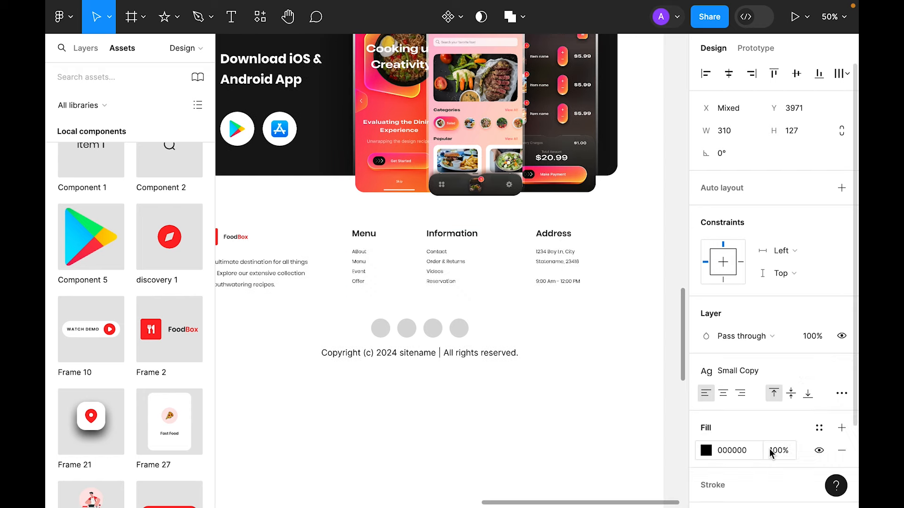
left_click(541, 347)
Step: Apply the Small Copy text style and the Black color style to the footer's copyright line
scroll(541, 348, "left", 2)
left_click(541, 347)
scroll(827, 409, "down", 3)
left_click(818, 329)
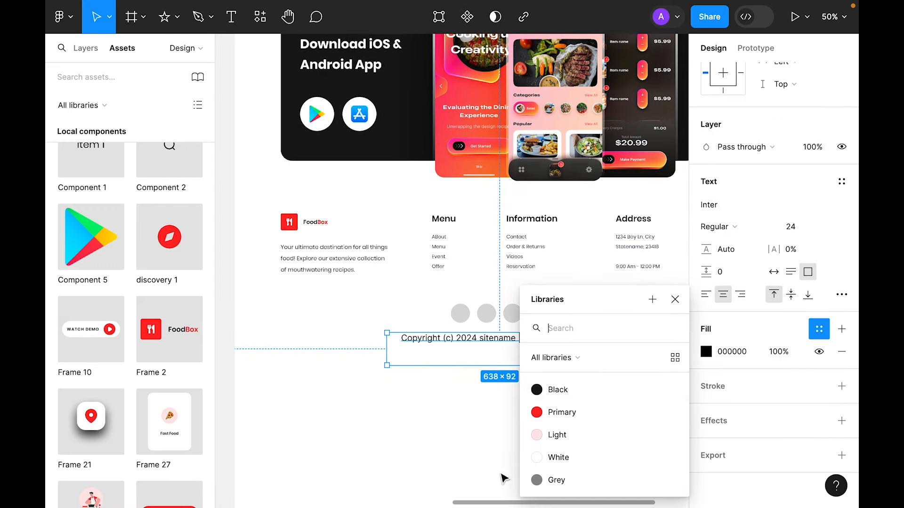
left_click(558, 480)
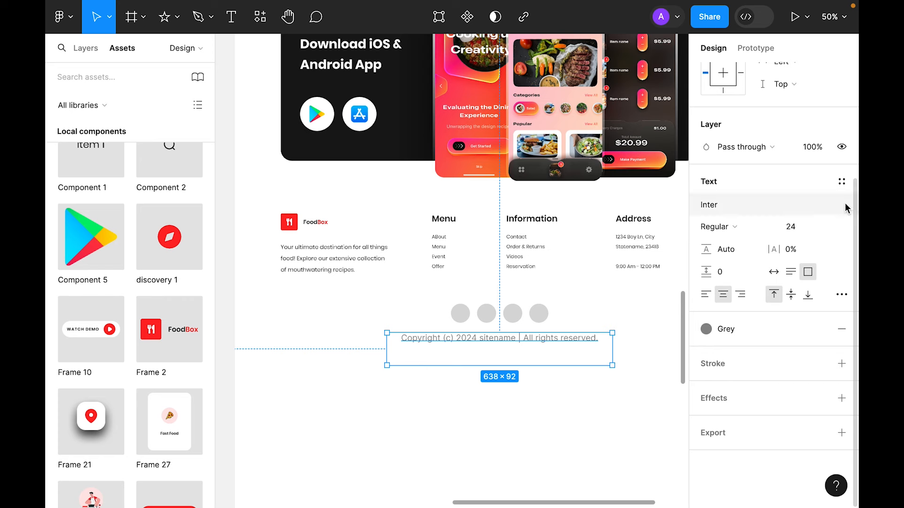
left_click(841, 182)
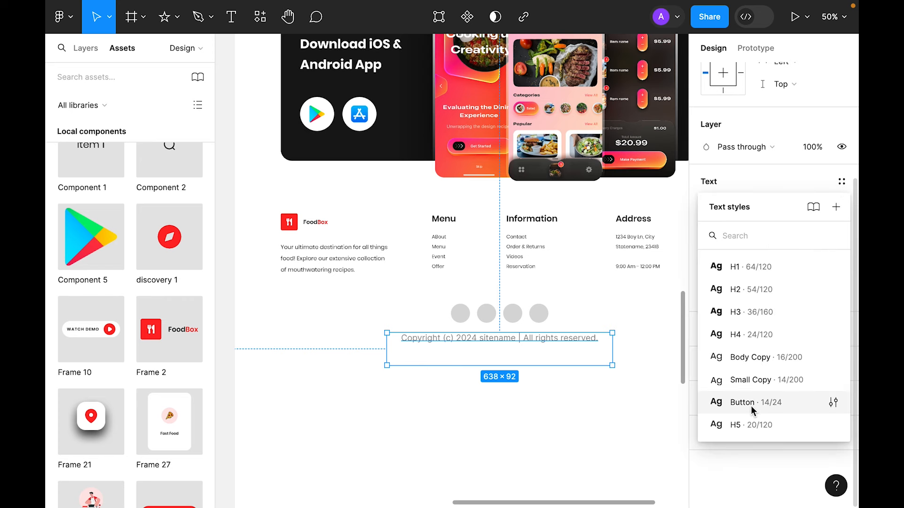
left_click(777, 385)
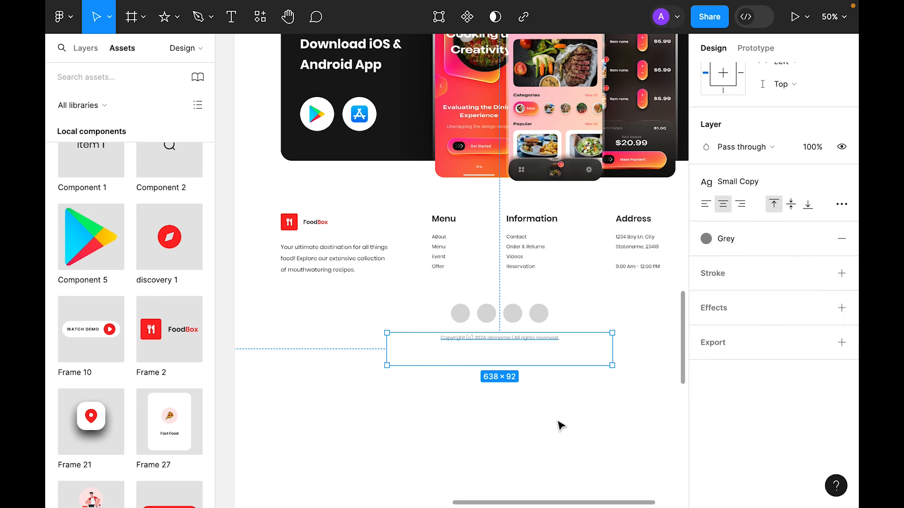
left_click(727, 240)
left_click(566, 336)
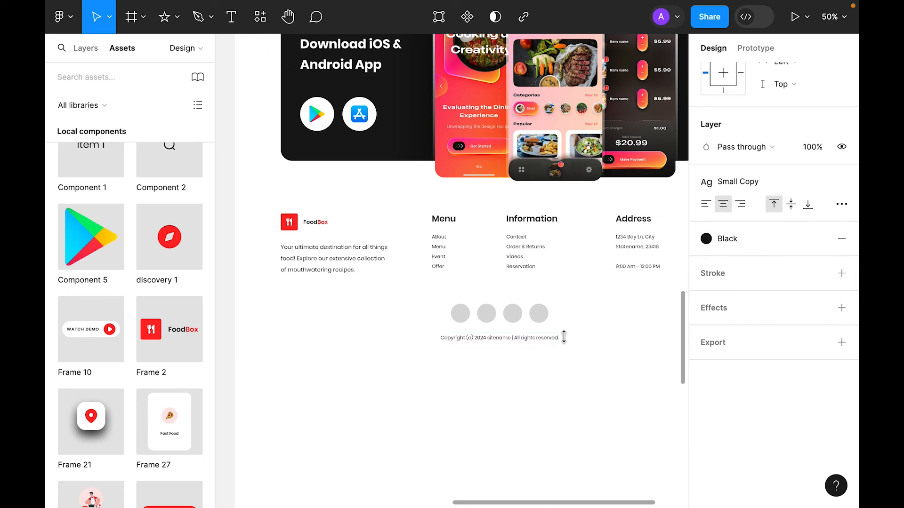
Step: Set the copyright text's resizing to auto width and center it horizontally in the Design frame
left_click(530, 370)
left_click(530, 344)
left_click(840, 319)
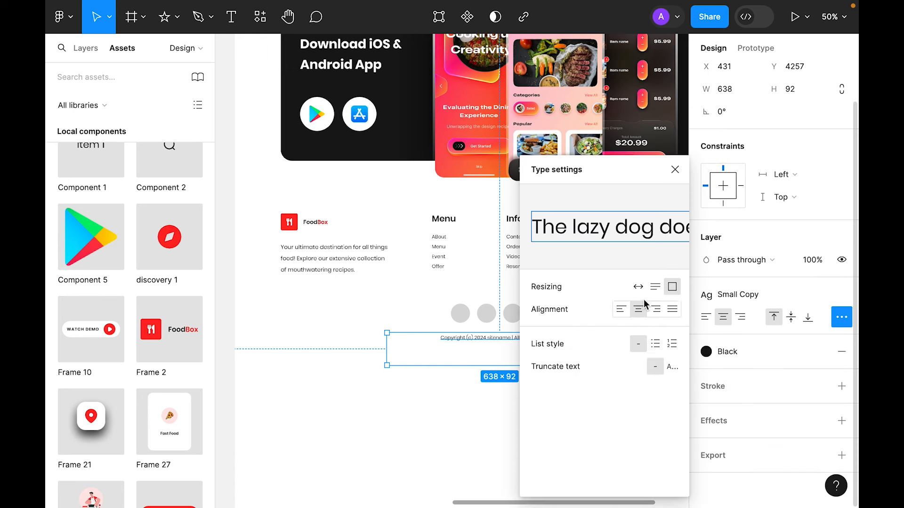
left_click(636, 287)
left_click(448, 414)
left_click(511, 347)
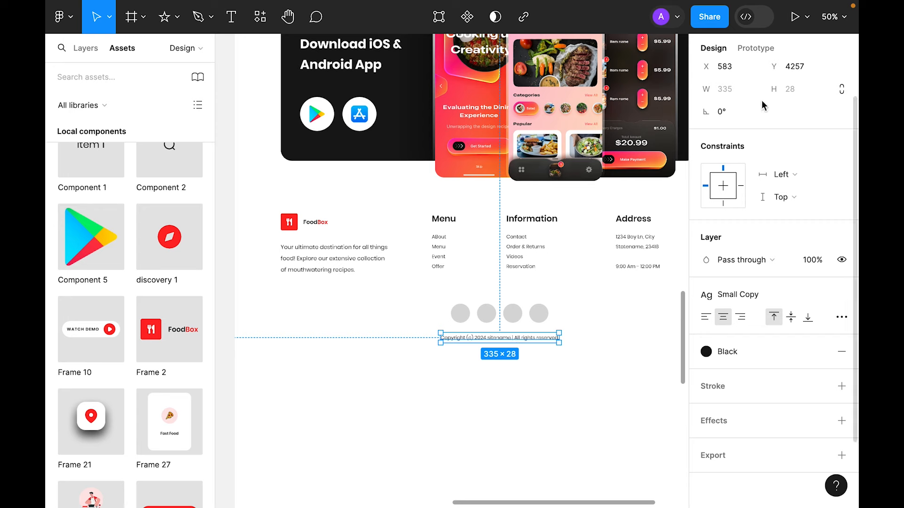
left_click(728, 77)
left_click(560, 369)
Step: Try the Grey color style on the footer description and address, and Primary on the Menu and Information links
left_click_drag(589, 369, 539, 431)
left_click(249, 323)
left_click(398, 465)
left_click(588, 326)
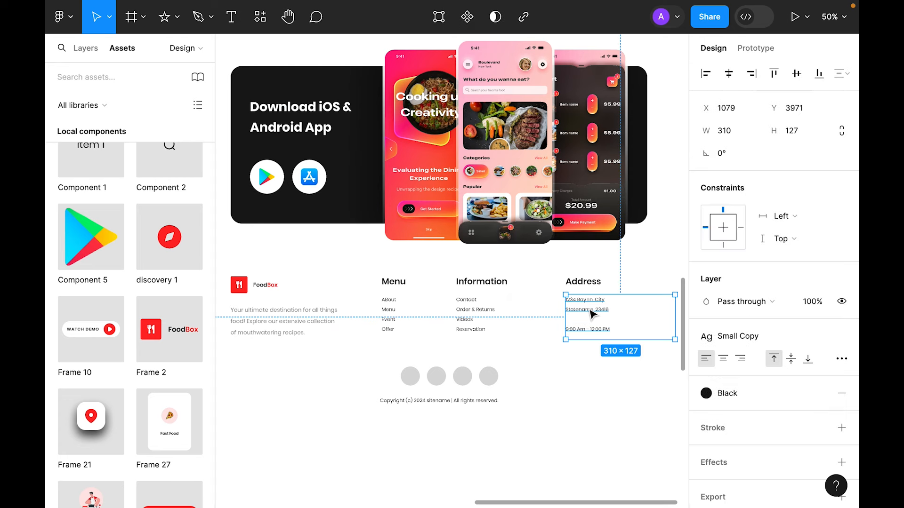
left_click(608, 461)
left_click(466, 312)
left_click(387, 319, "shift")
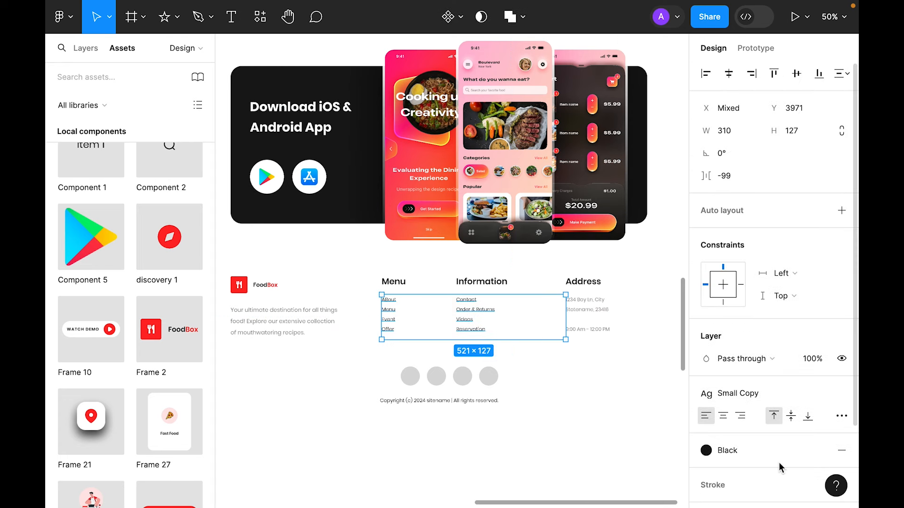
left_click(763, 451)
left_click(602, 415)
left_click(550, 448)
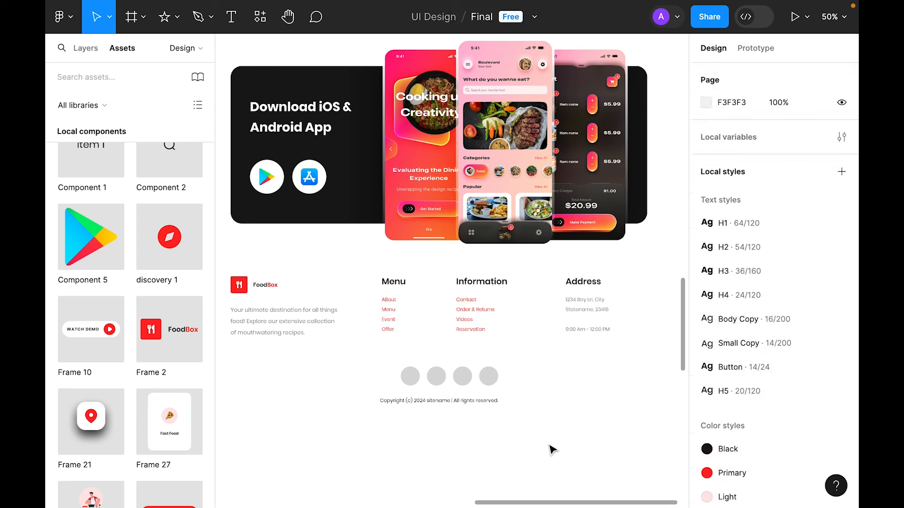
Step: Undo the latest color changes on the footer texts
key("super+z")
left_click(570, 441)
key("super+z")
key("super+z")
left_click(575, 440)
Step: Select the footer's description and column texts together and apply the Black color style
scroll(579, 442, "down", 1)
left_click_drag(605, 306, 334, 301)
scroll(752, 421, "down", 3)
left_click(751, 343)
left_click(565, 389)
left_click(580, 407)
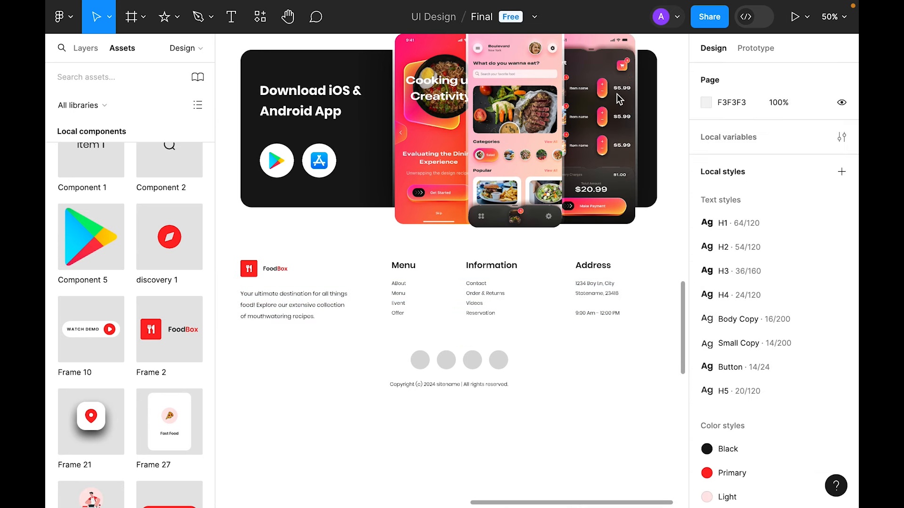
Step: Paste the row of four social media icons in place of the grey circles above the copyright line and center it horizontally
right_click(416, 314)
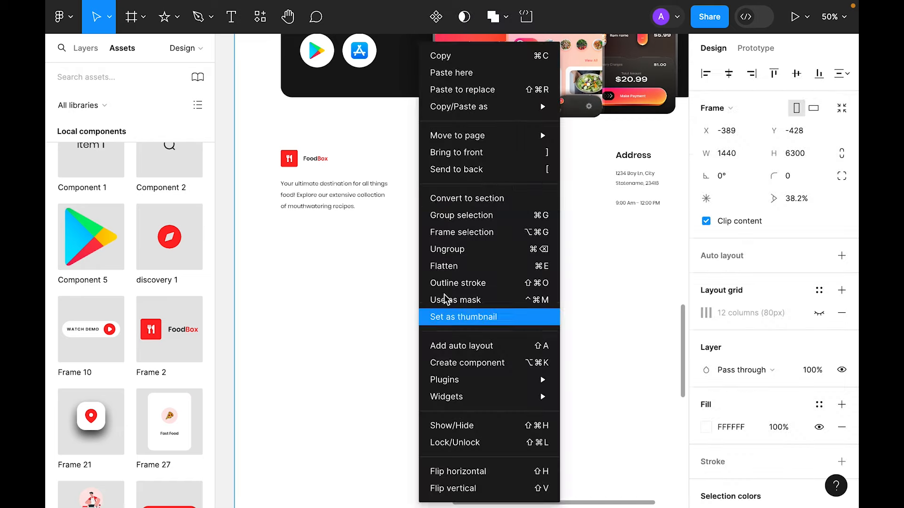
left_click(451, 72)
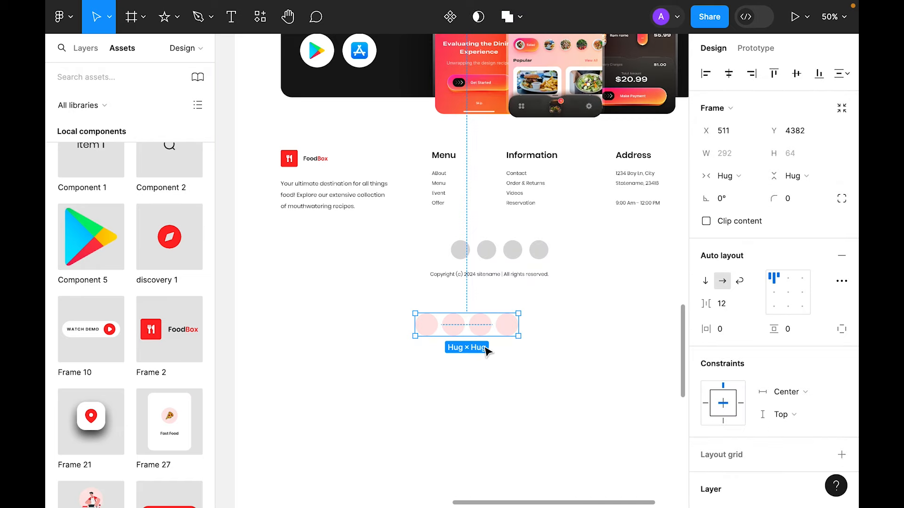
left_click_drag(480, 329, 389, 258)
left_click_drag(447, 234, 557, 259)
key("Delete")
left_click(415, 256)
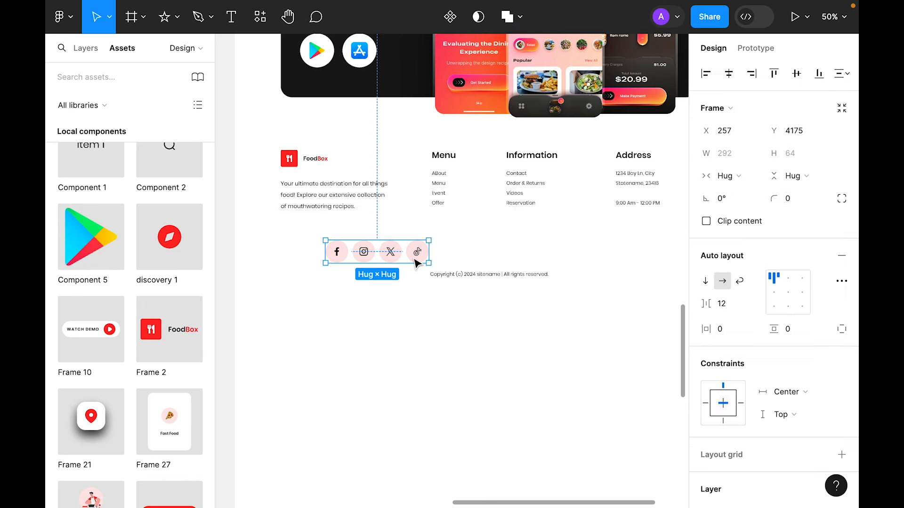
left_click(728, 77)
left_click(597, 309)
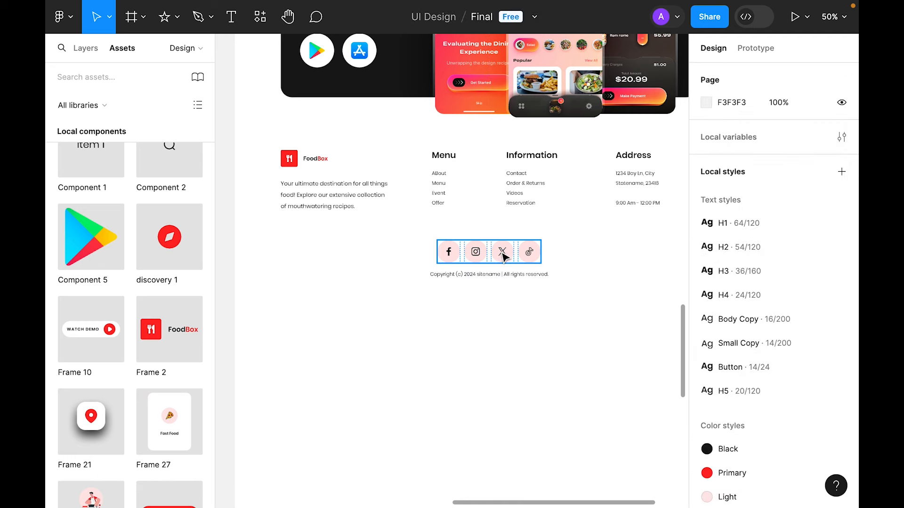
Step: Review the landing page from the new footer back up through the sections above it
scroll(597, 308, "down", 5)
scroll(594, 323, "up", 2)
scroll(520, 440, "down", 2)
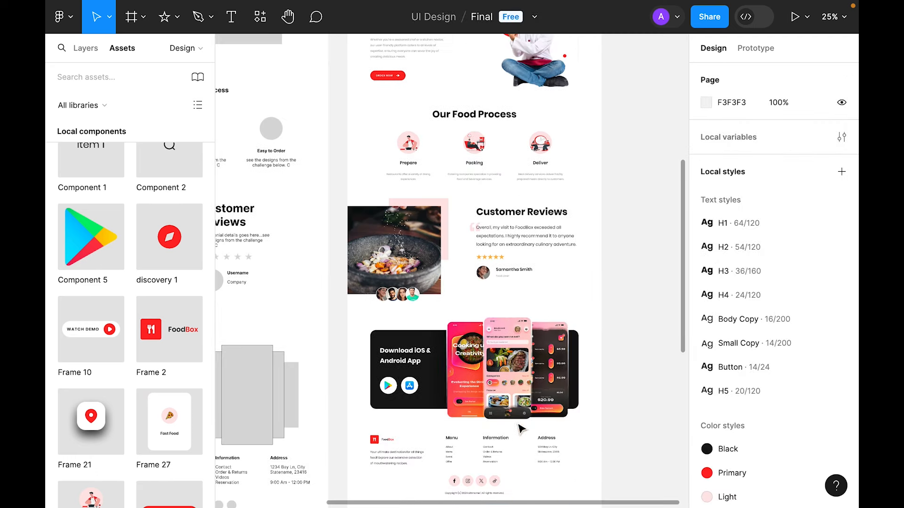
left_click(518, 372)
key("k")
left_click_drag(516, 319, 554, 311)
left_click(632, 312)
scroll(631, 313, "down", 2)
scroll(612, 318, "up", 3)
scroll(619, 311, "up", 3)
Step: Draw a horizontal line 200 px wide between the Prepare and Packing icons in the Our Food Process section
key("z")
left_click(517, 264)
scroll(423, 367, "down", 2)
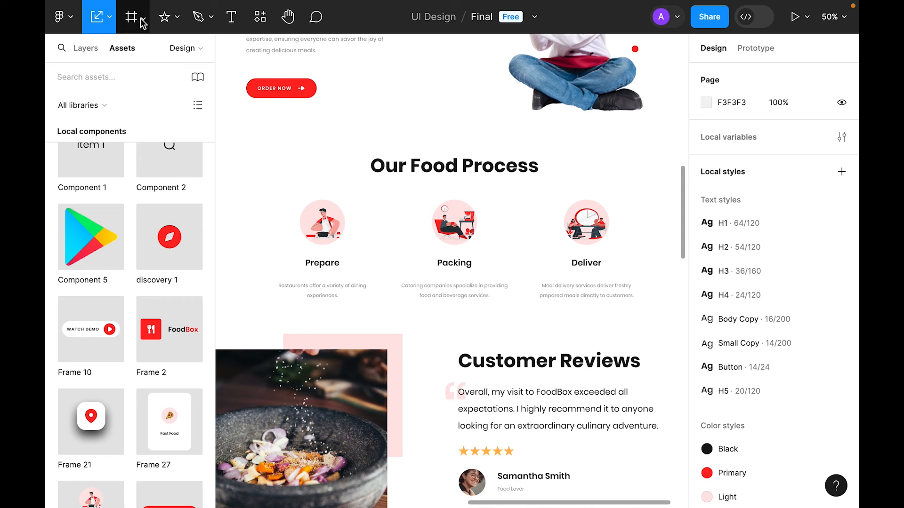
left_click(177, 17)
left_click(168, 69)
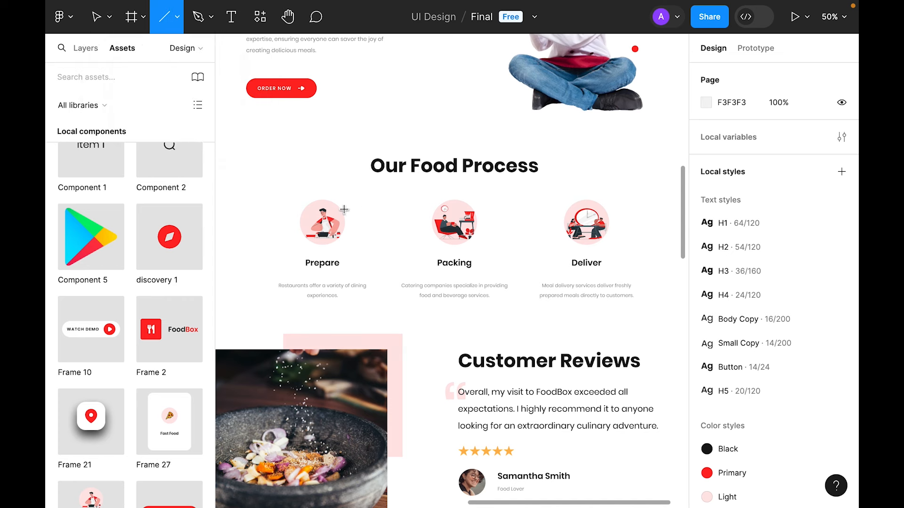
left_click_drag(355, 222, 425, 222)
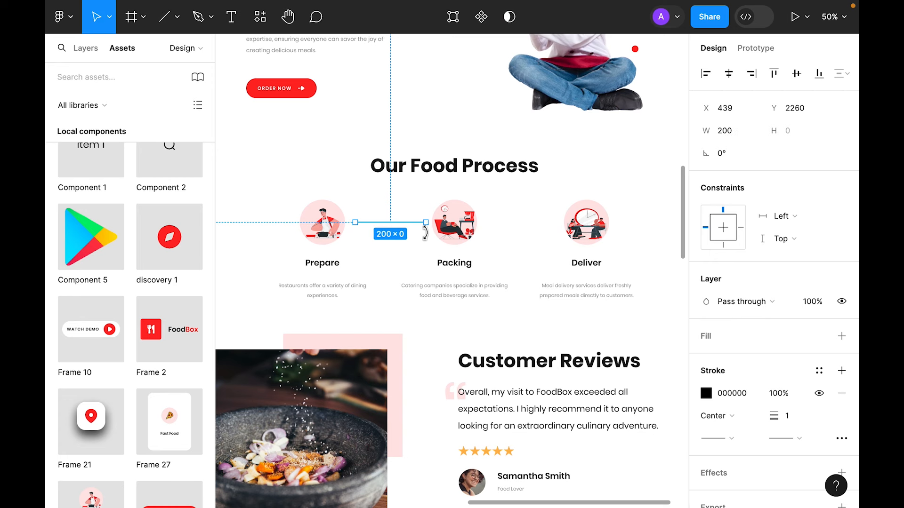
Step: Nudge the new line 3 px down and 3 px left, to X 436 and Y 2263
key("Down")
key("Down")
key("Down")
left_click_drag(380, 272, 388, 293)
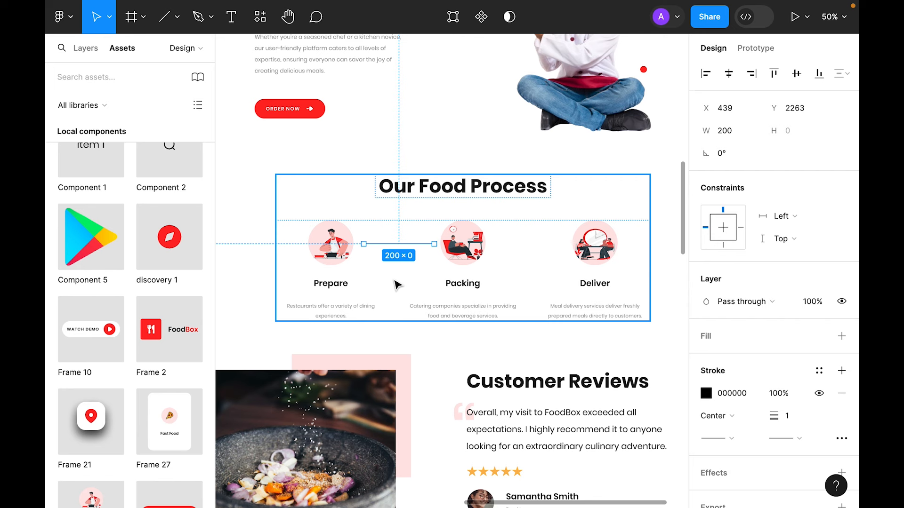
key("Left")
key("Left")
key("Left")
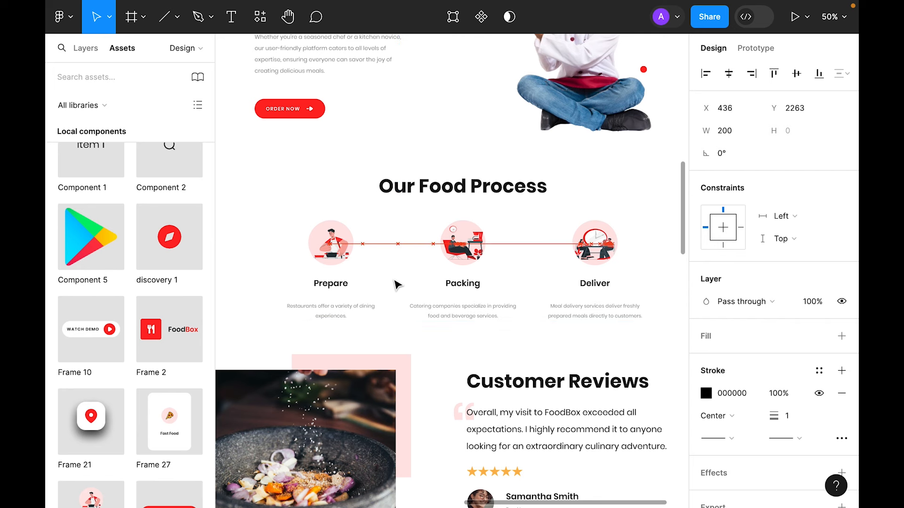
Step: Give the line the Primary stroke color style and a dashed stroke with a dash of 10
scroll(817, 337, "down", 2)
left_click(819, 318)
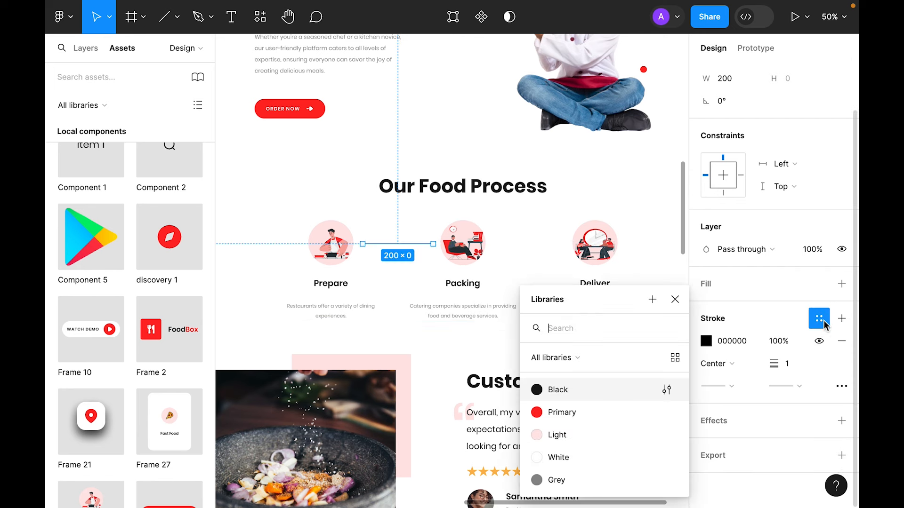
left_click(577, 416)
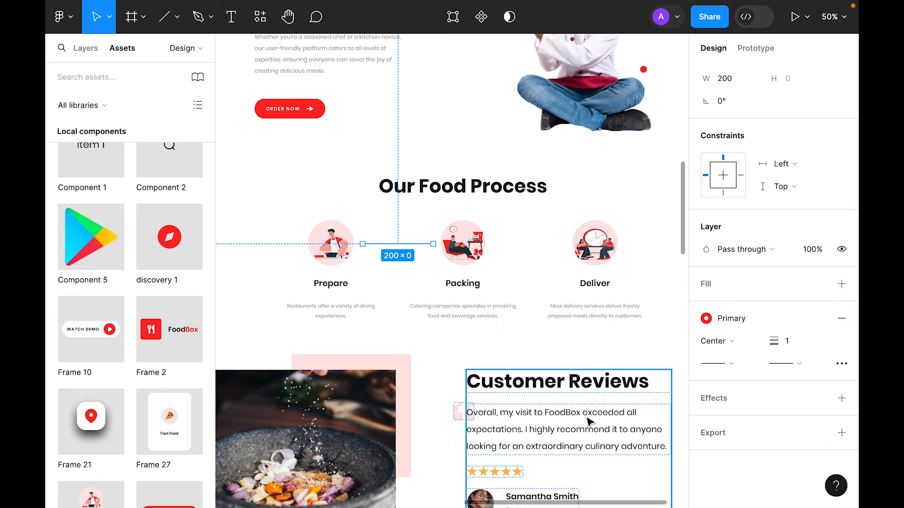
left_click(840, 366)
left_click(659, 398)
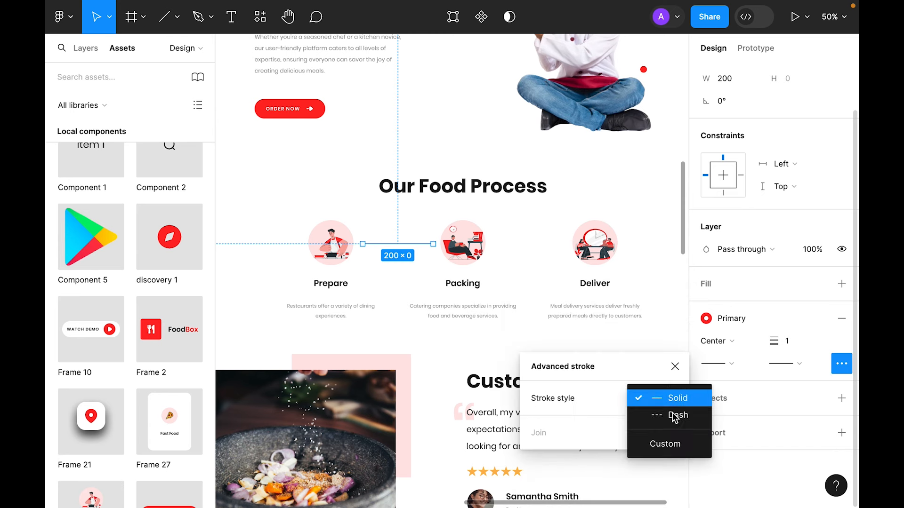
left_click(670, 416)
type("10")
key("Return")
left_click(674, 346)
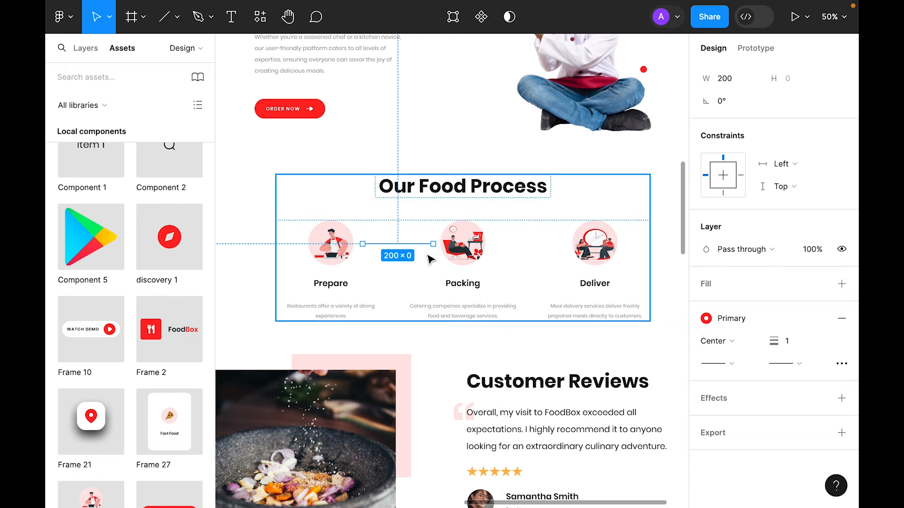
Step: Duplicate the dashed line and place the copy between the Packing and Deliver icons
key("shift+Right")
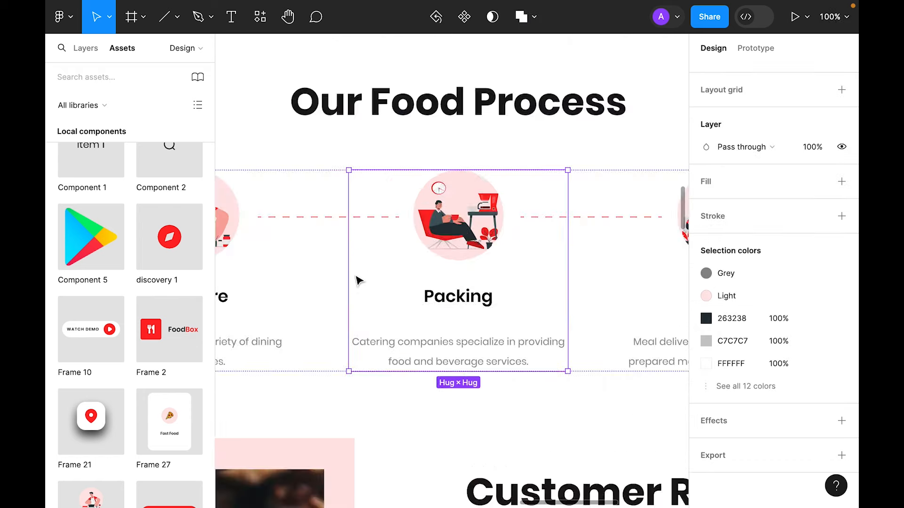
Step: Deselect the Packing block and look over the whole Design frame on the canvas, from the header to the lower sections
key("super+minus")
key("super+minus")
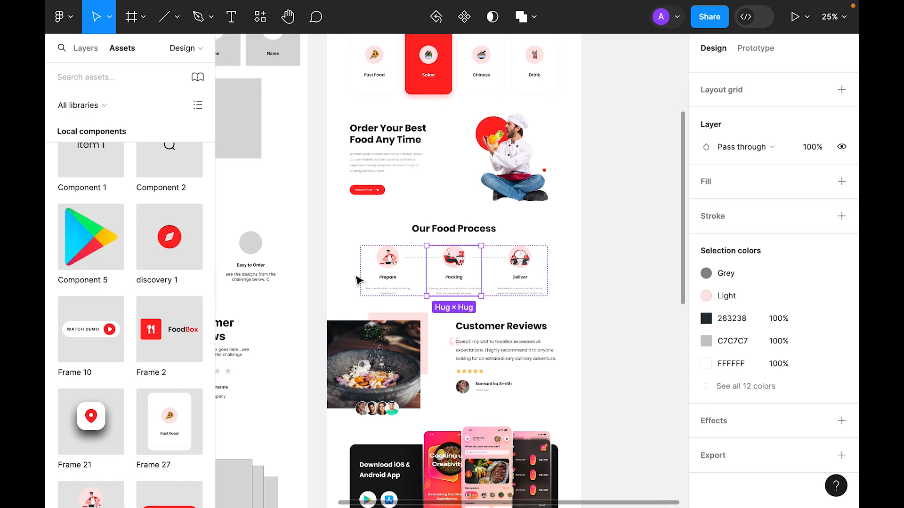
left_click(626, 284)
scroll(629, 289, "up", 5)
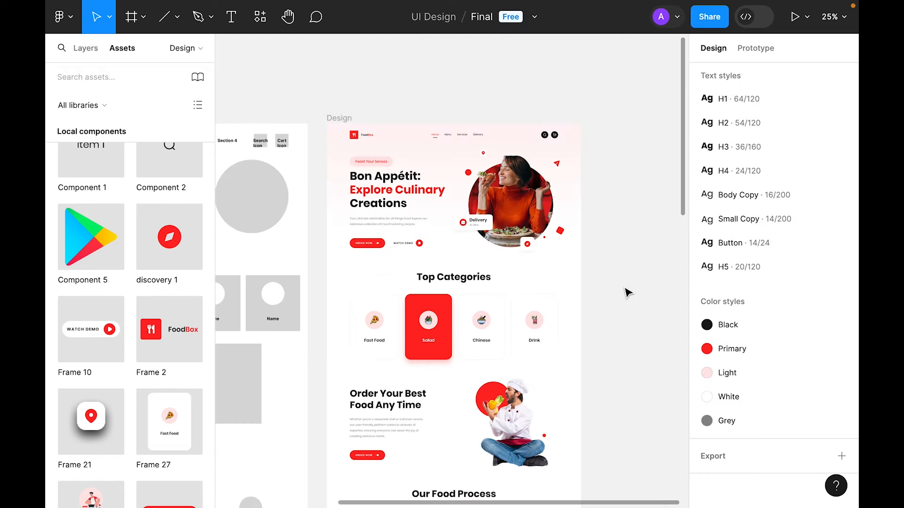
left_click_drag(597, 333, 612, 288)
scroll(612, 290, "down", 5)
scroll(614, 293, "down", 5)
key("super+minus")
left_click_drag(484, 465, 477, 298)
Step: Preview the finished landing page full screen and examine every section from the hero down to the footer
scroll(620, 284, "up", 5)
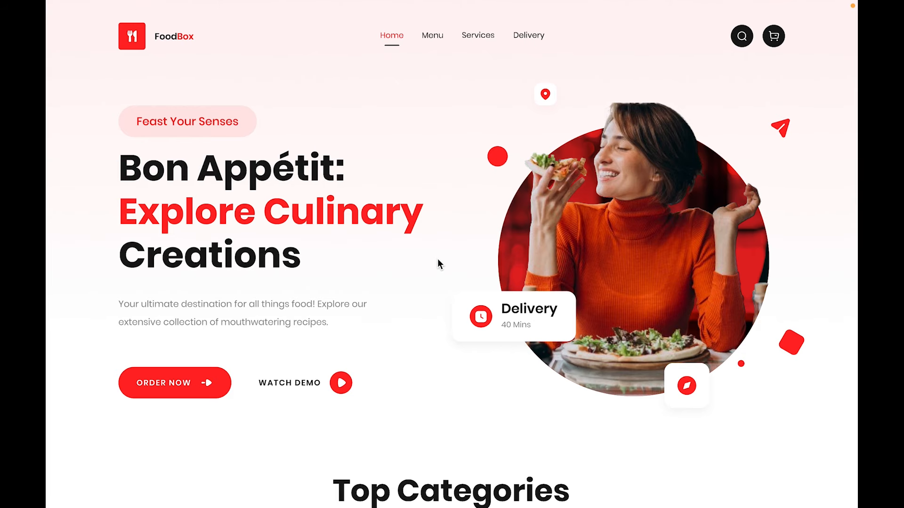
scroll(414, 256, "down", 1)
scroll(415, 258, "down", 3)
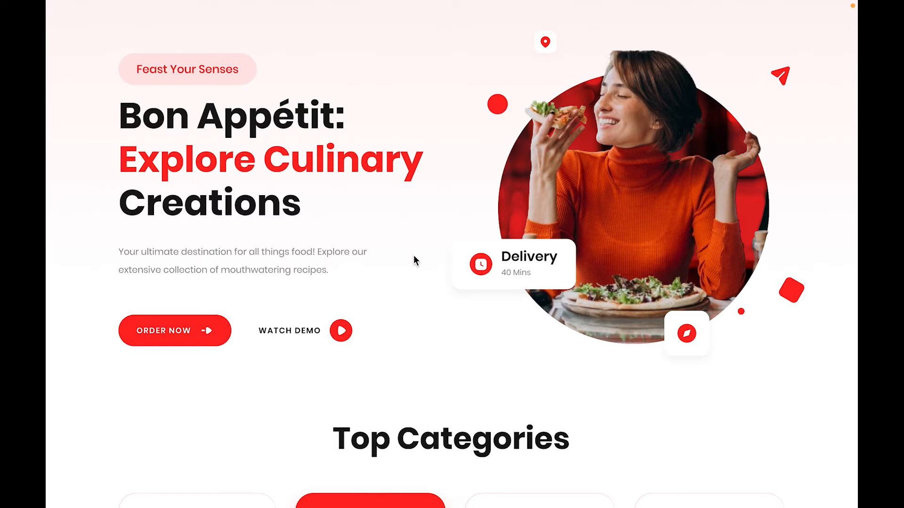
scroll(413, 260, "down", 3)
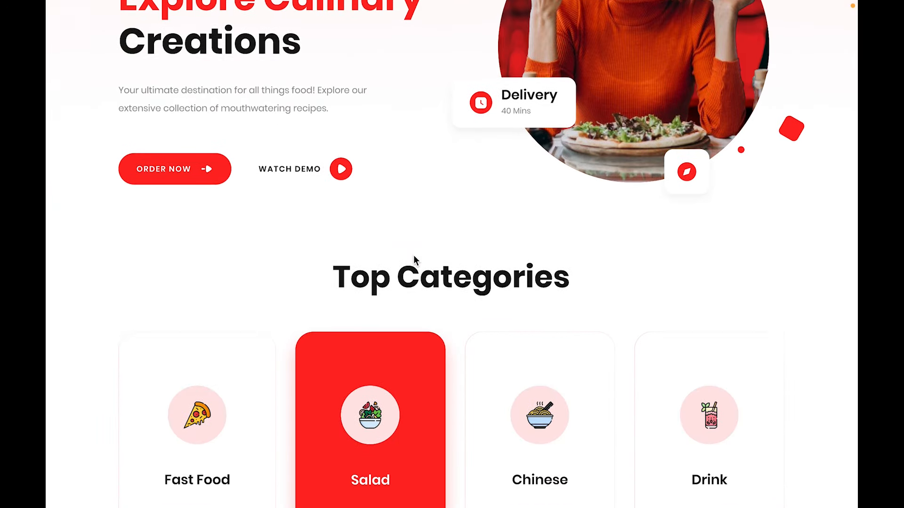
scroll(414, 260, "down", 9)
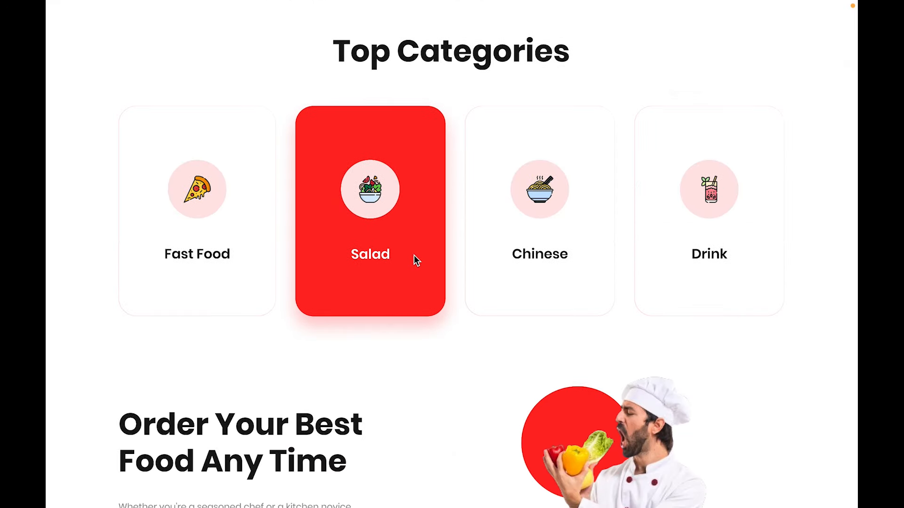
scroll(414, 260, "down", 1)
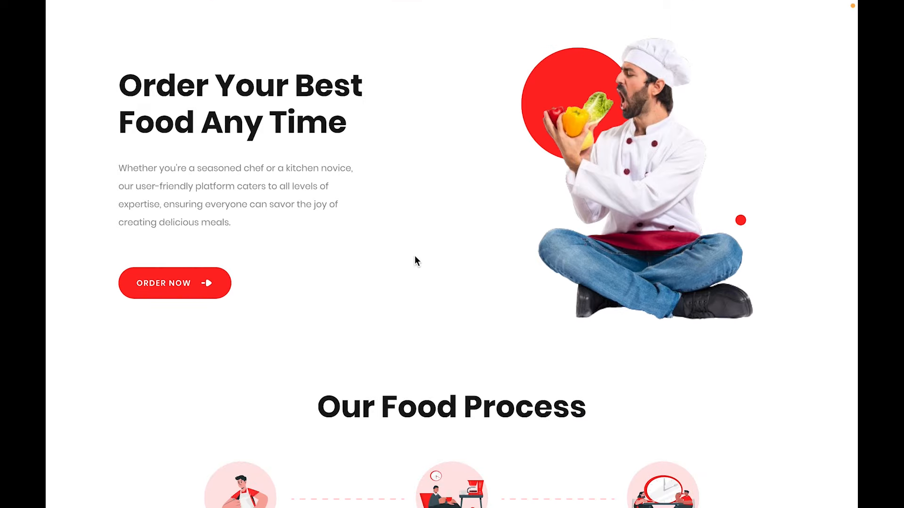
scroll(415, 260, "down", 8)
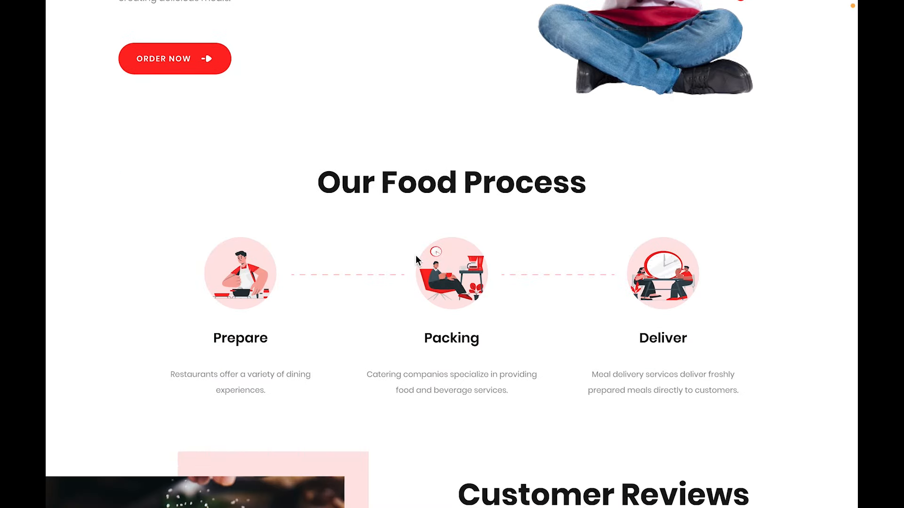
scroll(416, 260, "down", 16)
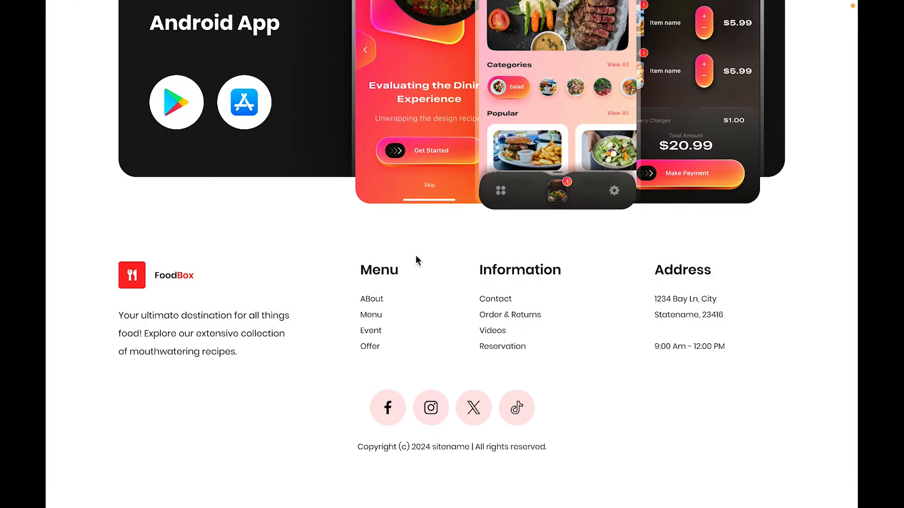